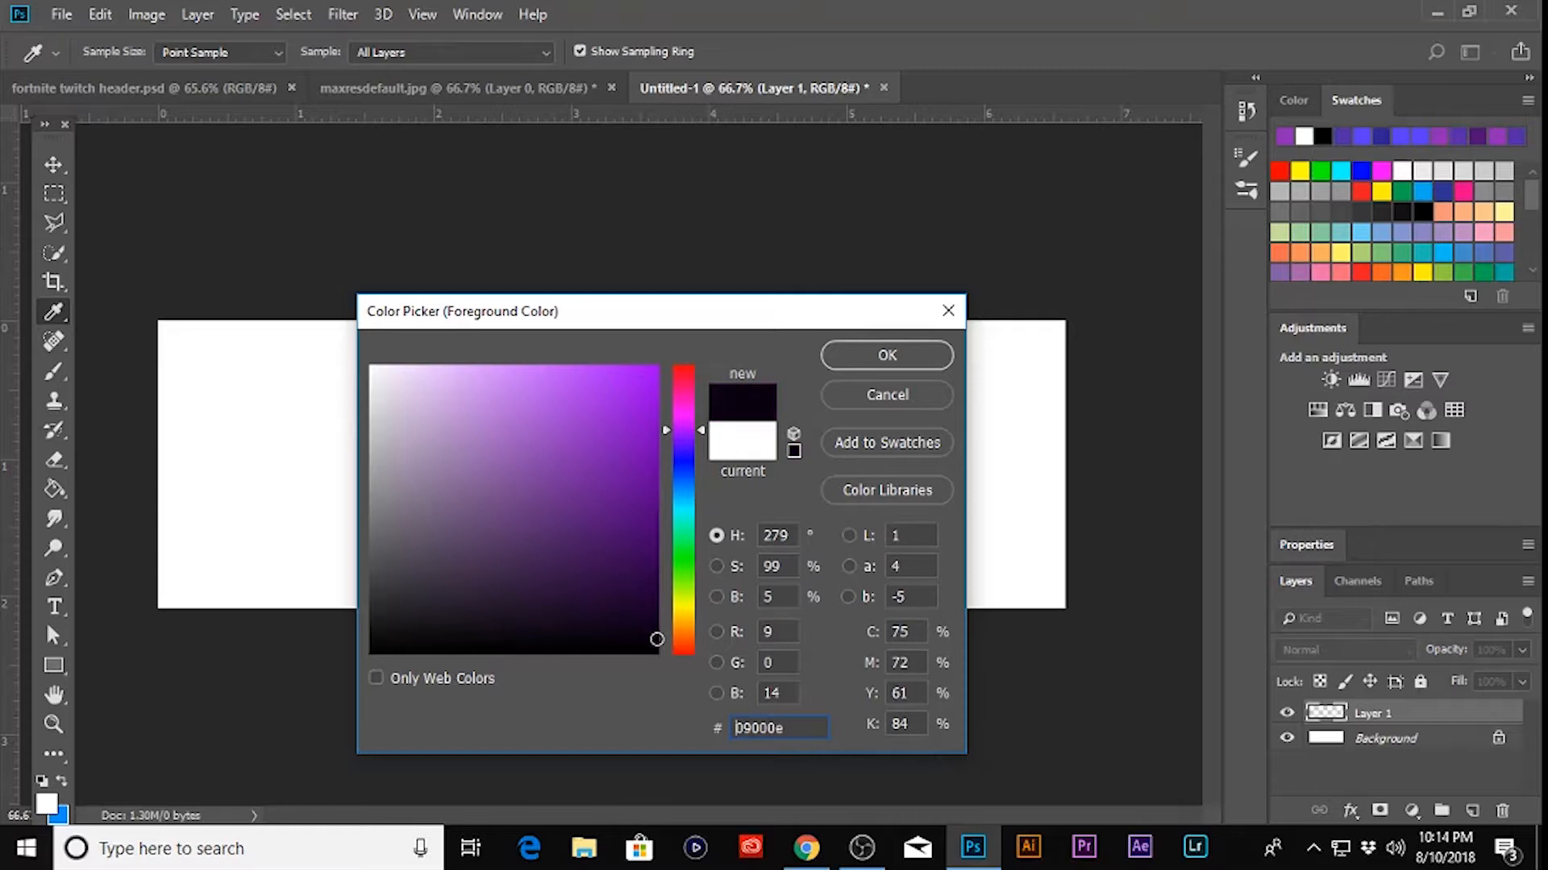
# - Set the foreground colour to 09000e and fill Layer 1 with it
pyautogui.click(849, 351)
pyautogui.press('g')
pyautogui.click(633, 517)
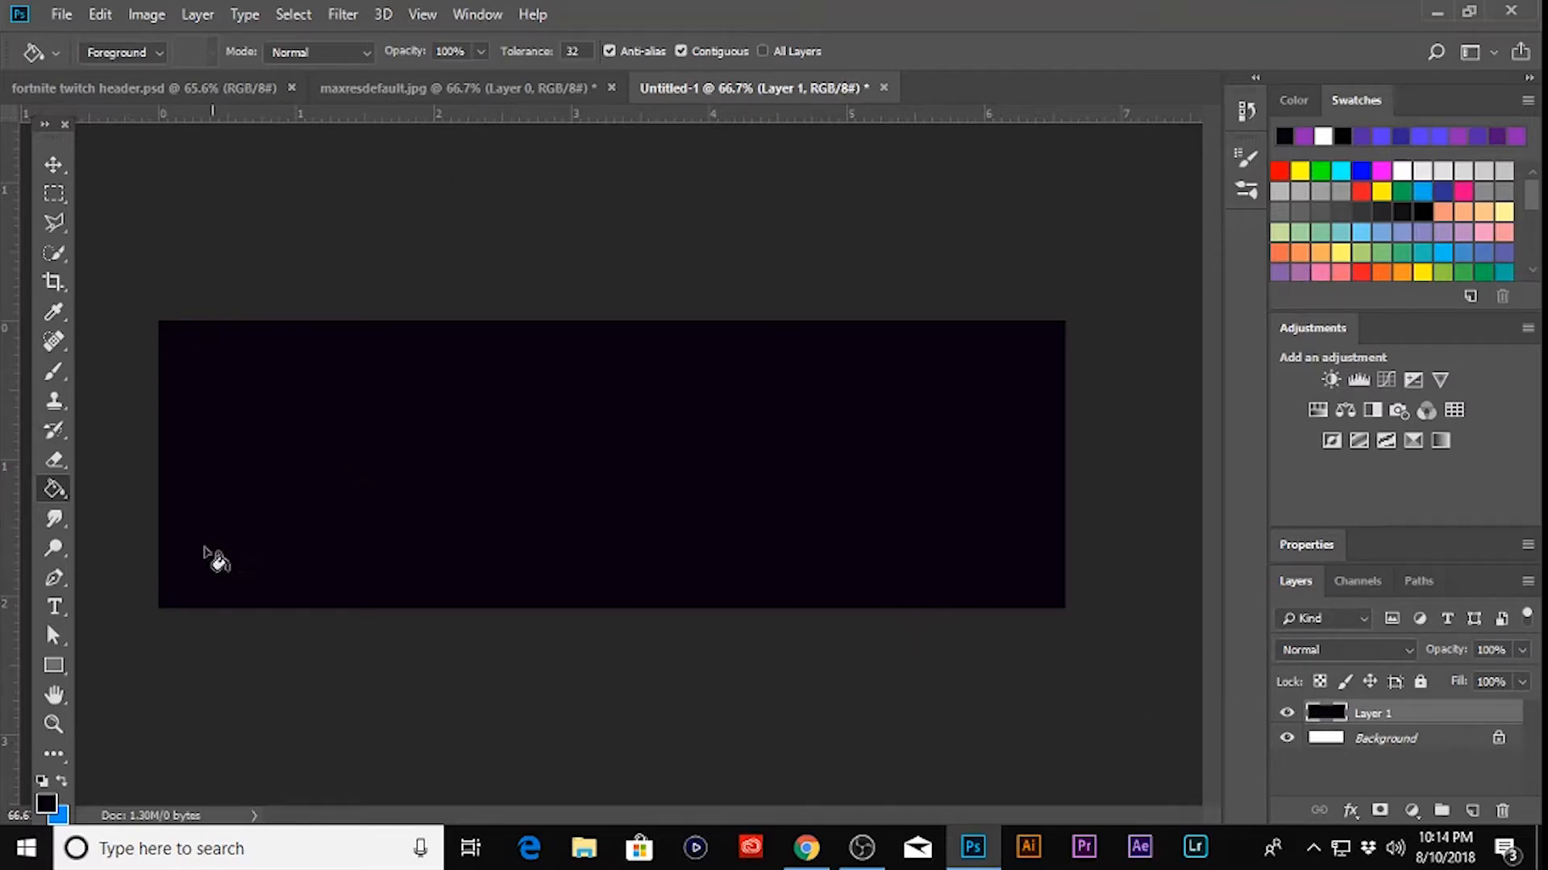
pyautogui.click(46, 802)
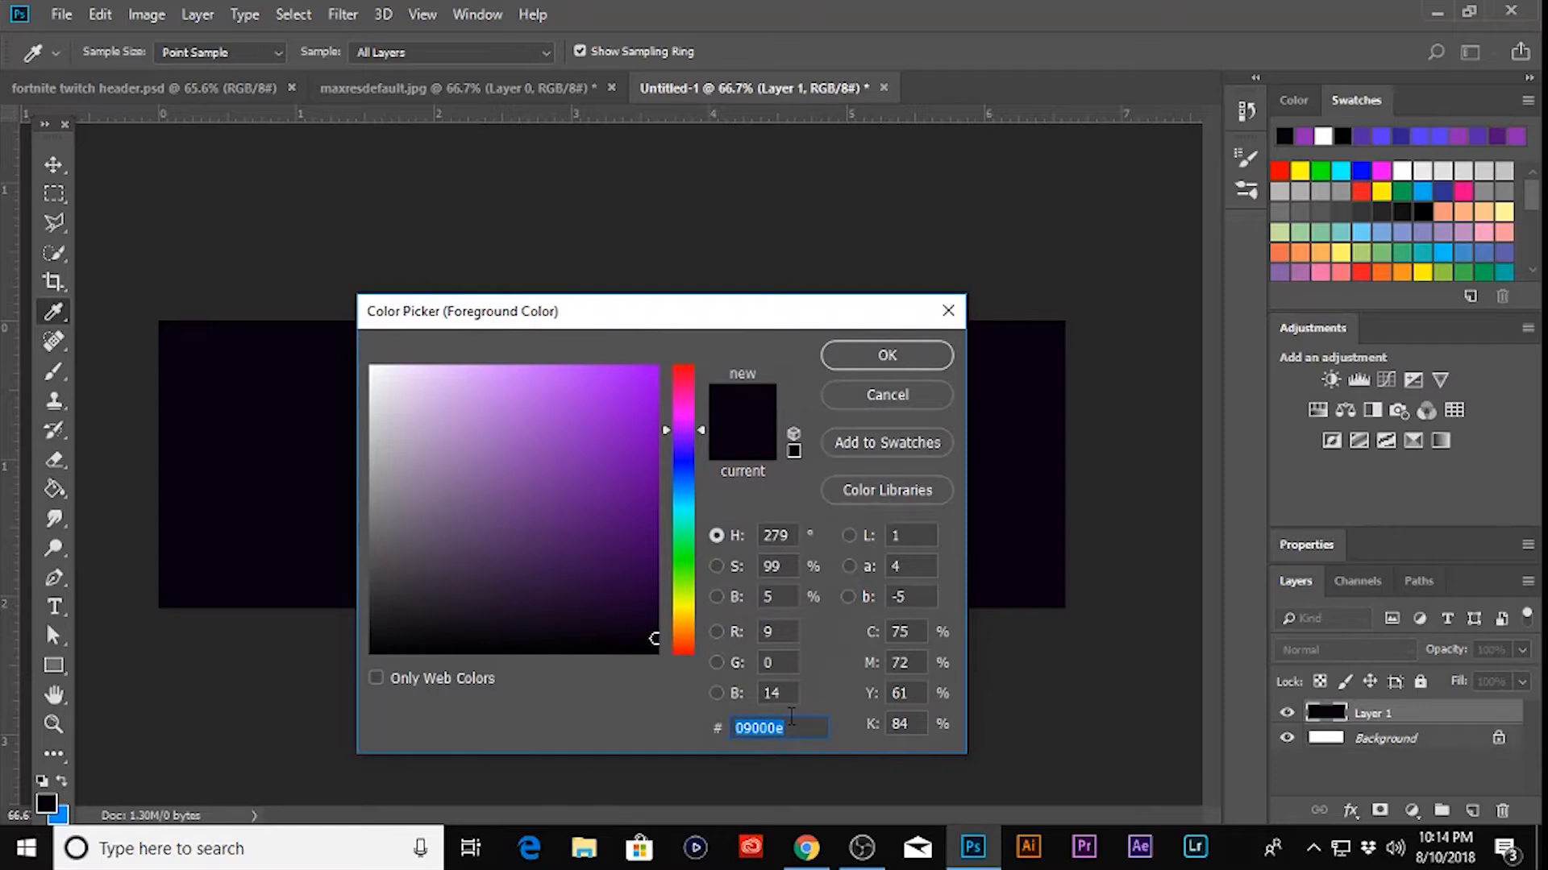
pyautogui.click(795, 723)
pyautogui.moveTo(785, 723); pyautogui.dragTo(688, 732)
pyautogui.click(858, 355)
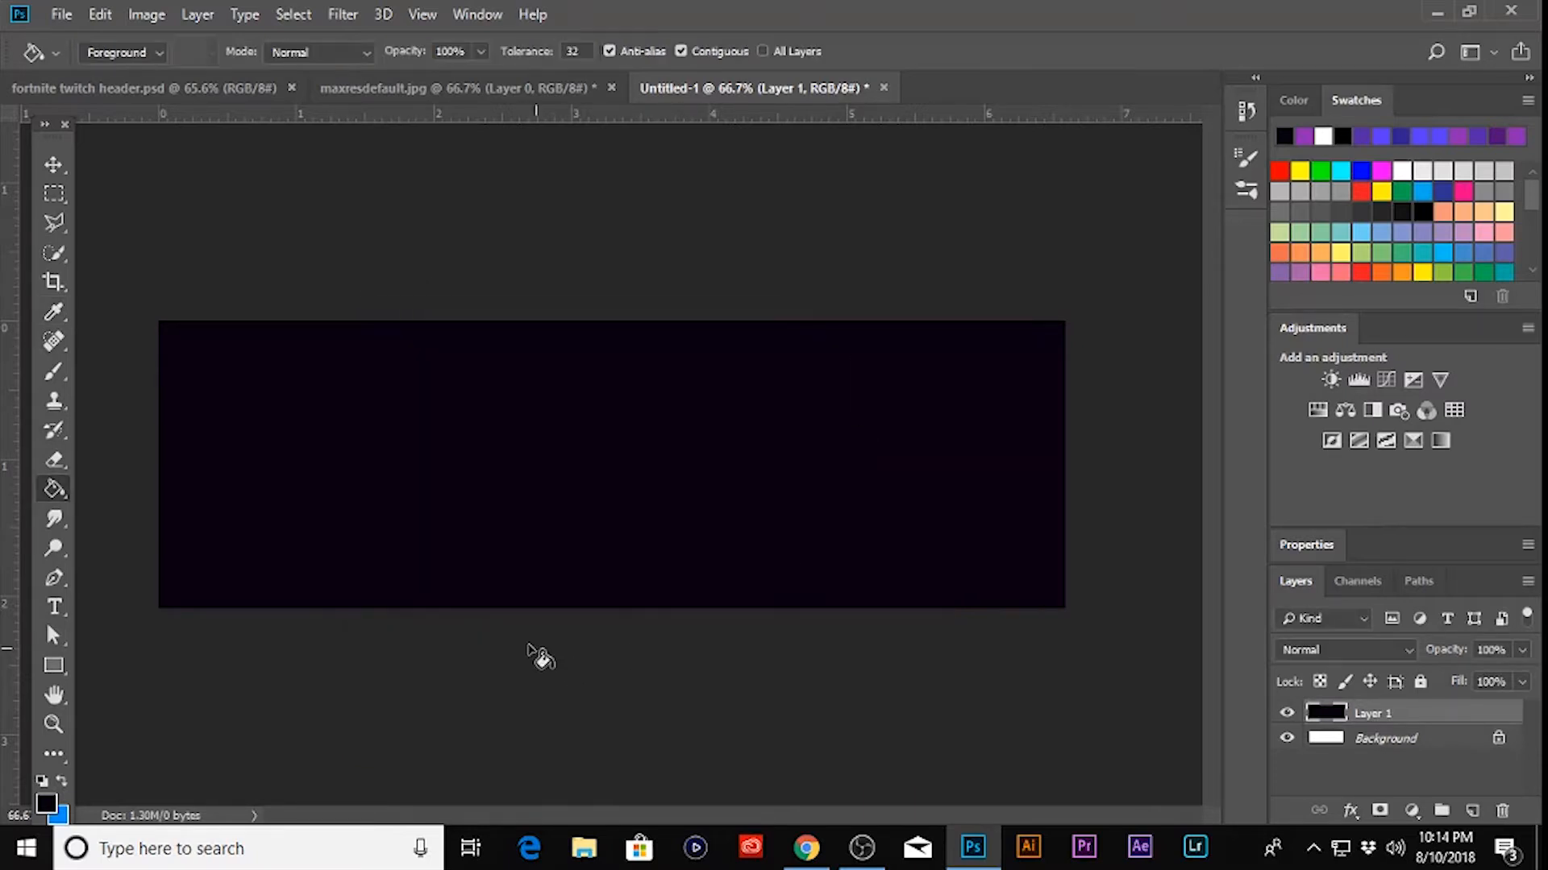
# - Place a vertical guide at the horizontal centre of the banner and check the finished Fortnite header for reference
pyautogui.moveTo(8, 435)
pyautogui.mouseDown()
pyautogui.moveTo(159, 432)
pyautogui.moveTo(542, 476)
pyautogui.moveTo(681, 467)
pyautogui.moveTo(611, 466)
pyautogui.mouseUp()
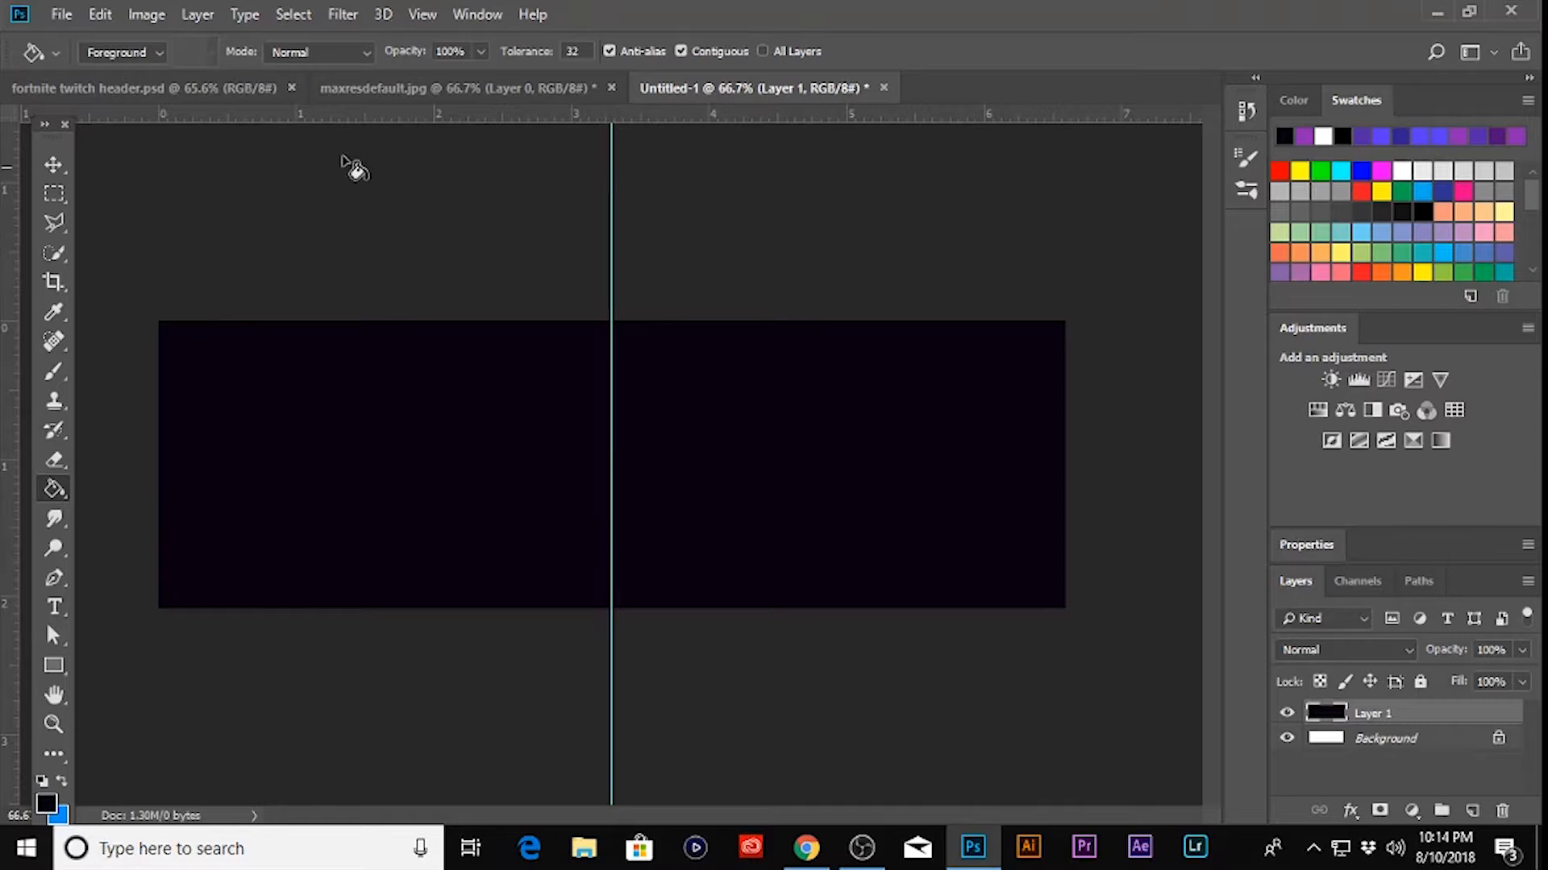
pyautogui.click(205, 88)
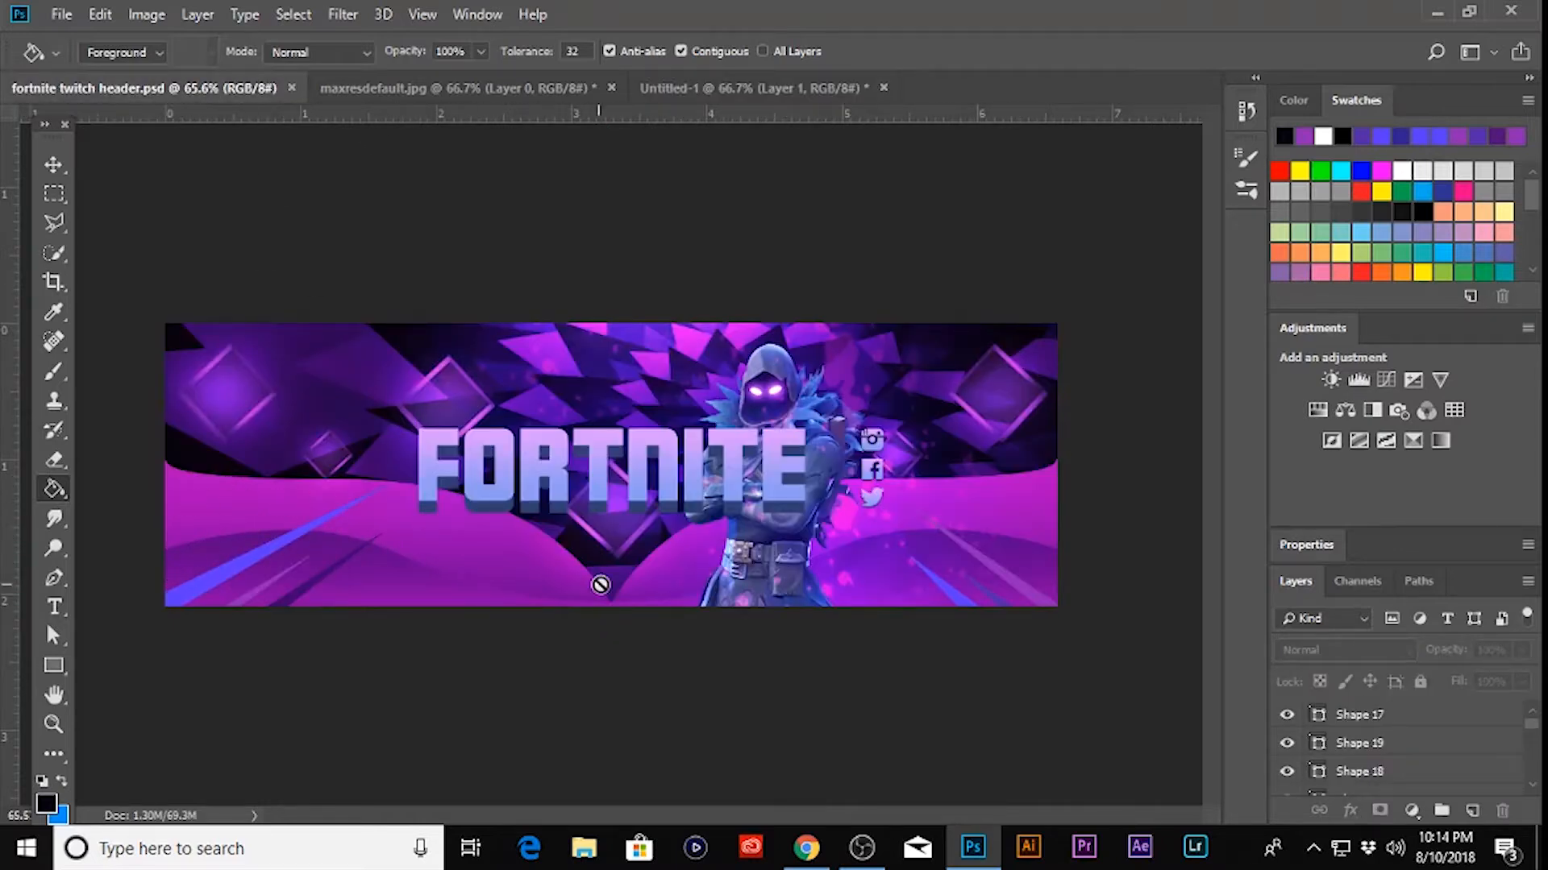
pyautogui.click(732, 92)
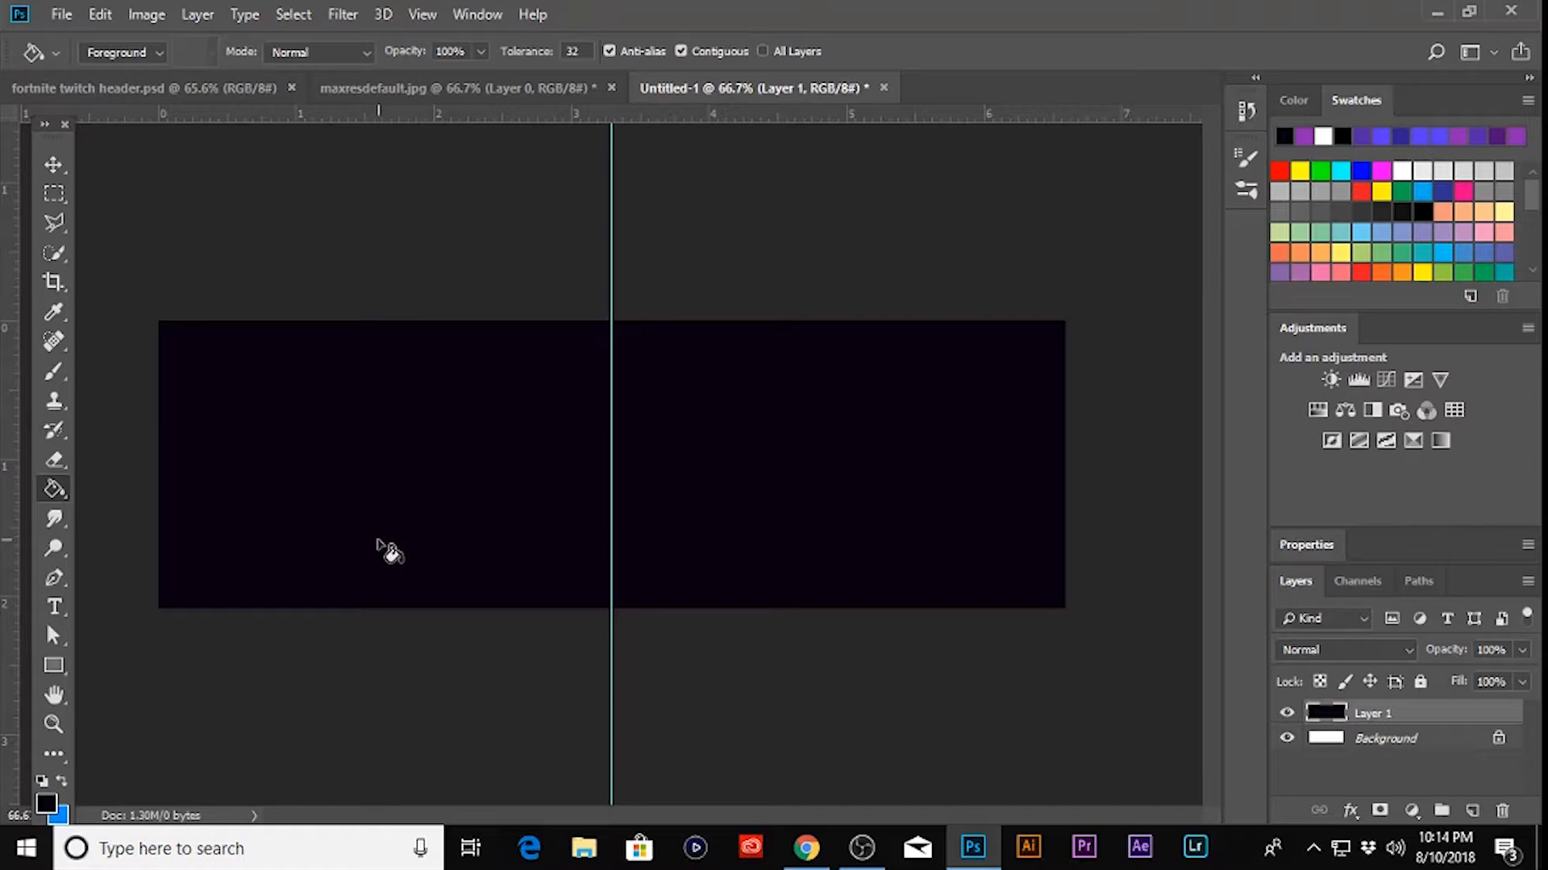
pyautogui.press('p')
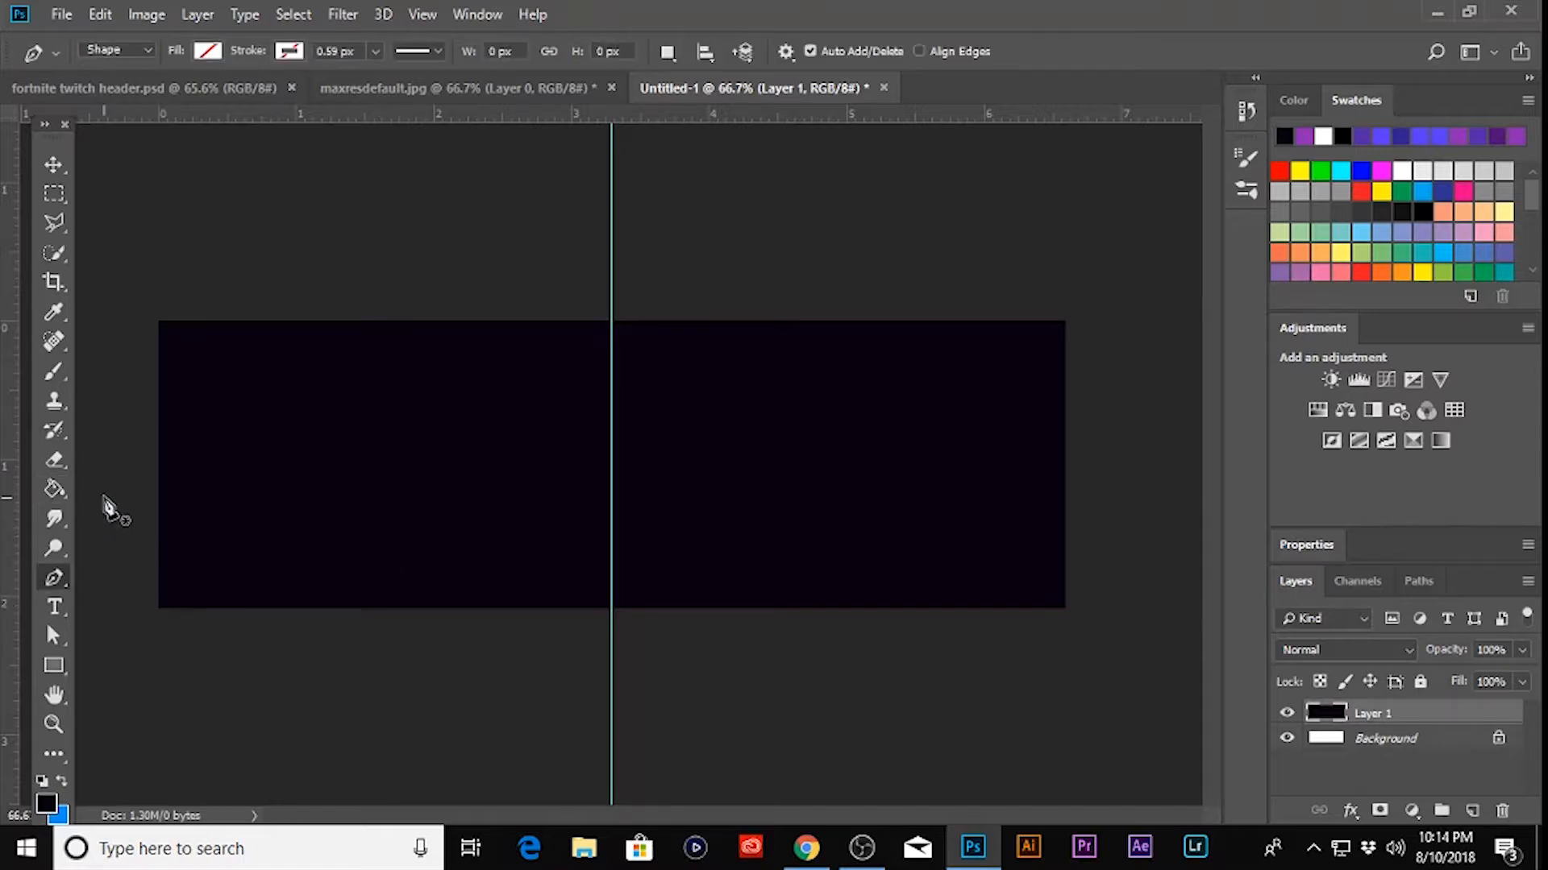
pyautogui.click(107, 496)
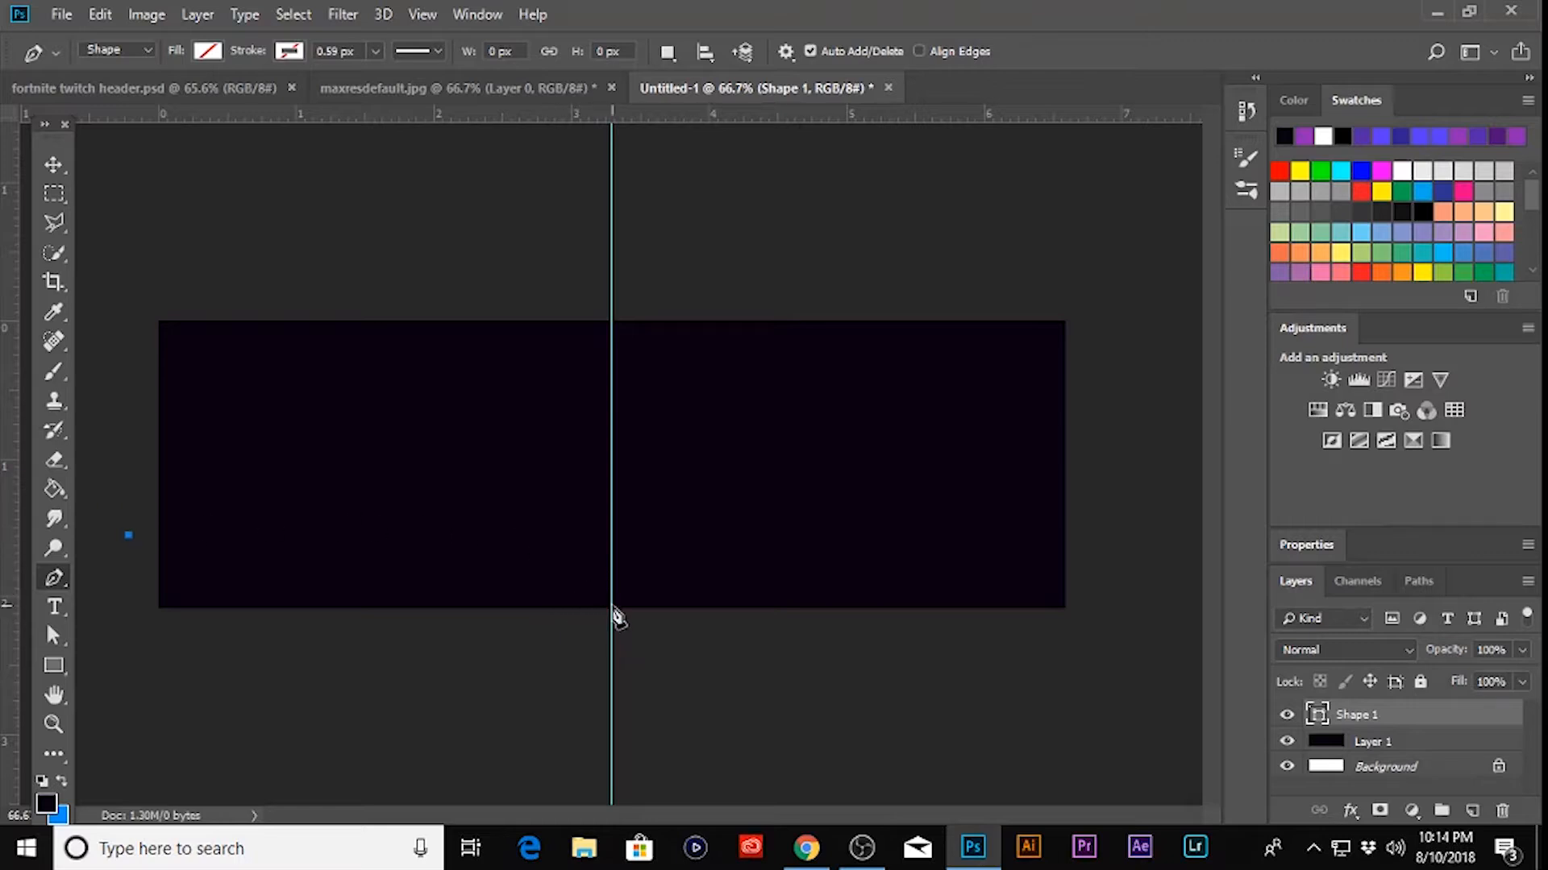
pyautogui.click(153, 89)
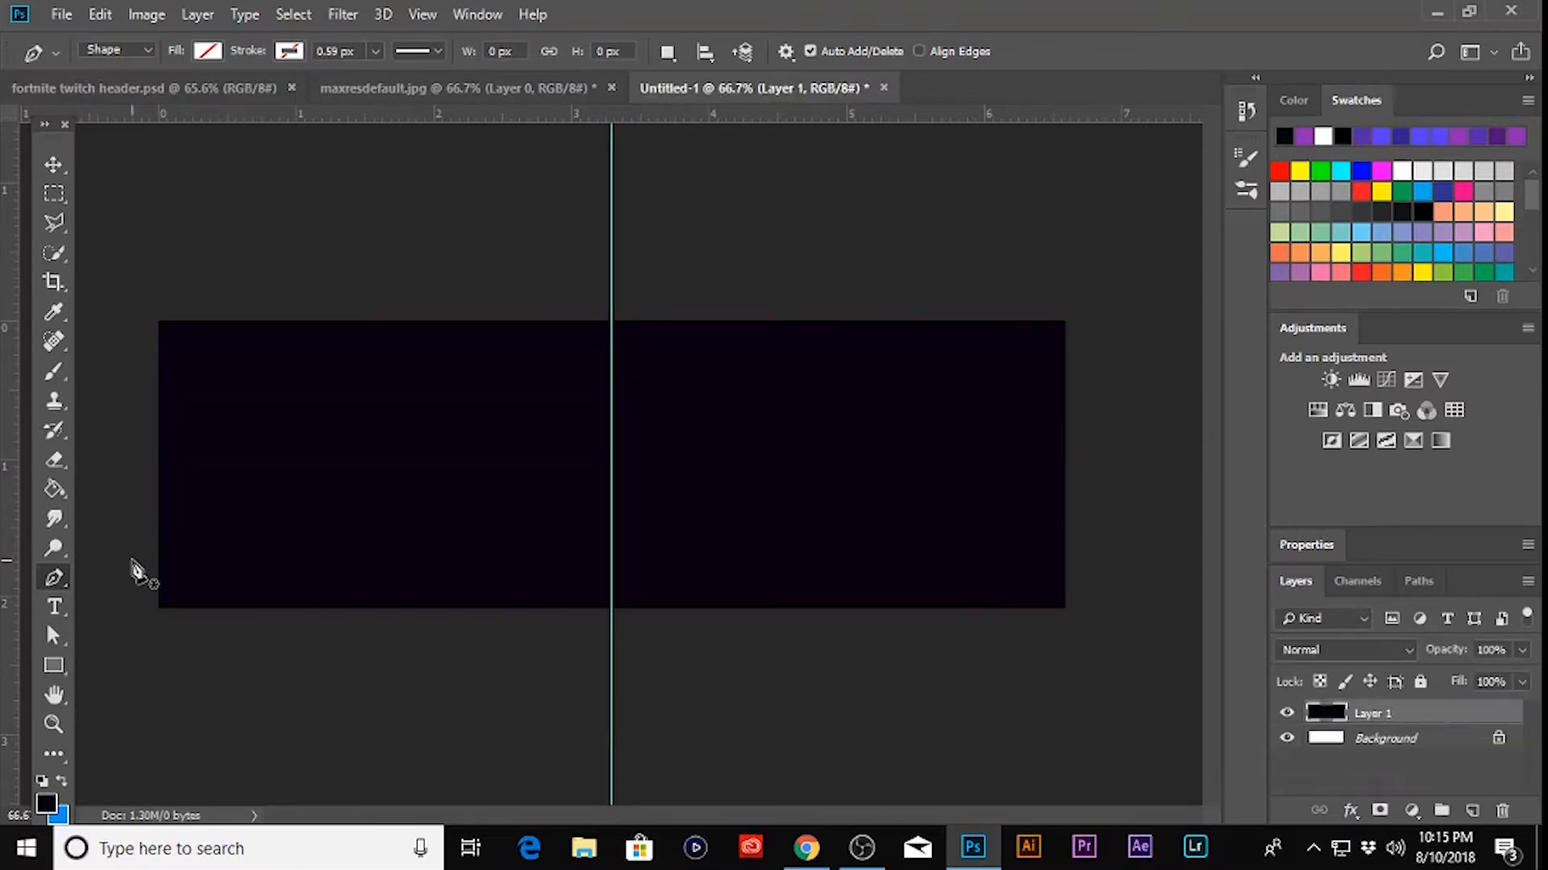
pyautogui.click(132, 560)
pyautogui.moveTo(347, 501); pyautogui.dragTo(551, 504)
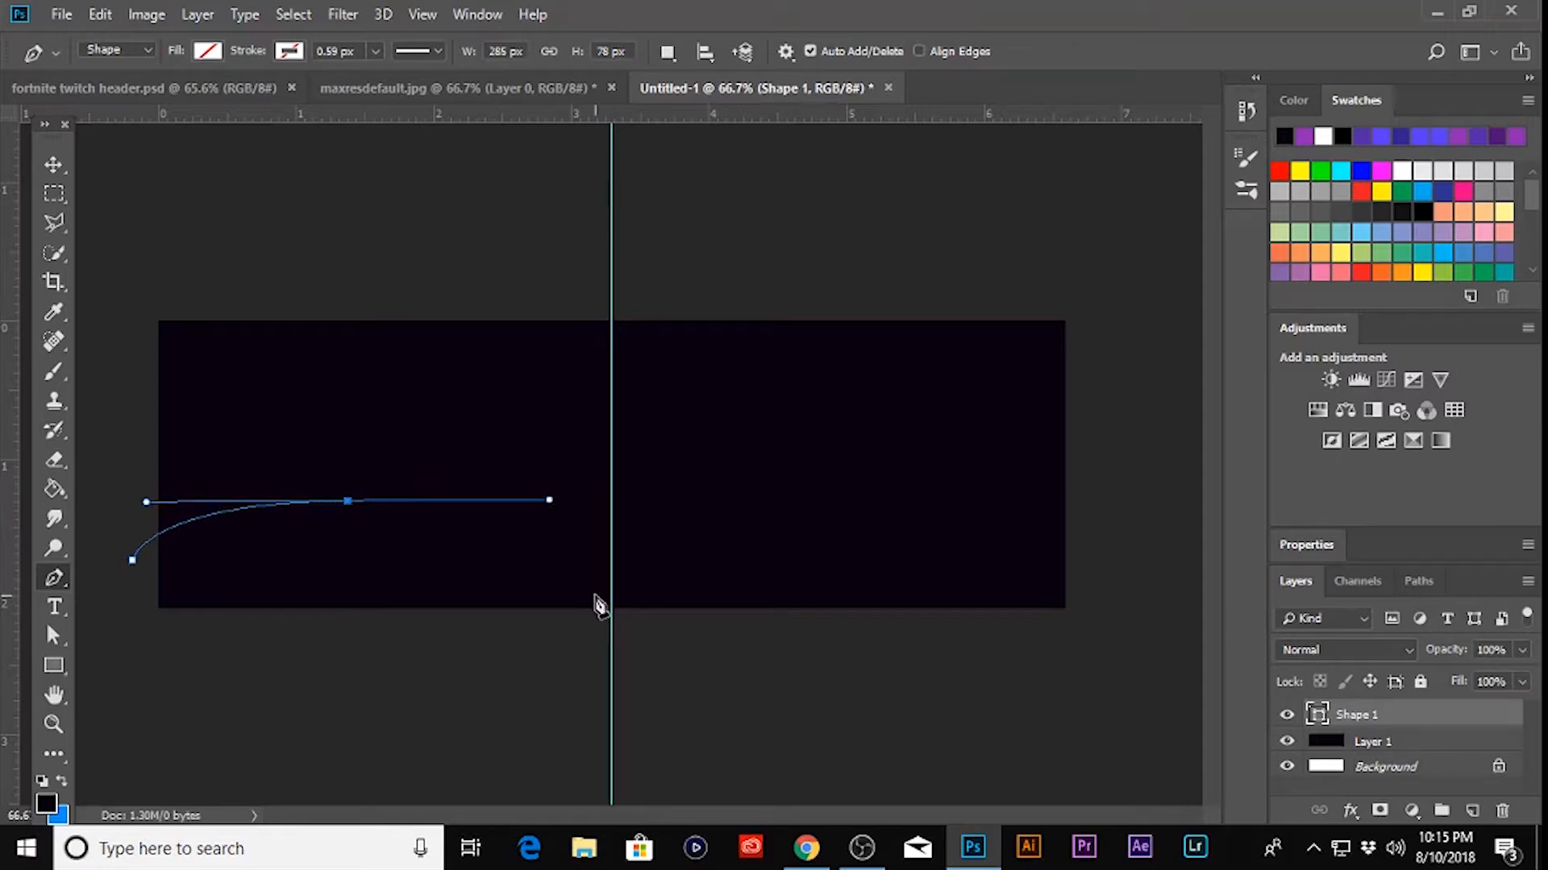
pyautogui.hotkey('ctrl', 'alt', 'z')
pyautogui.hotkey('ctrl', 'alt', 'z')
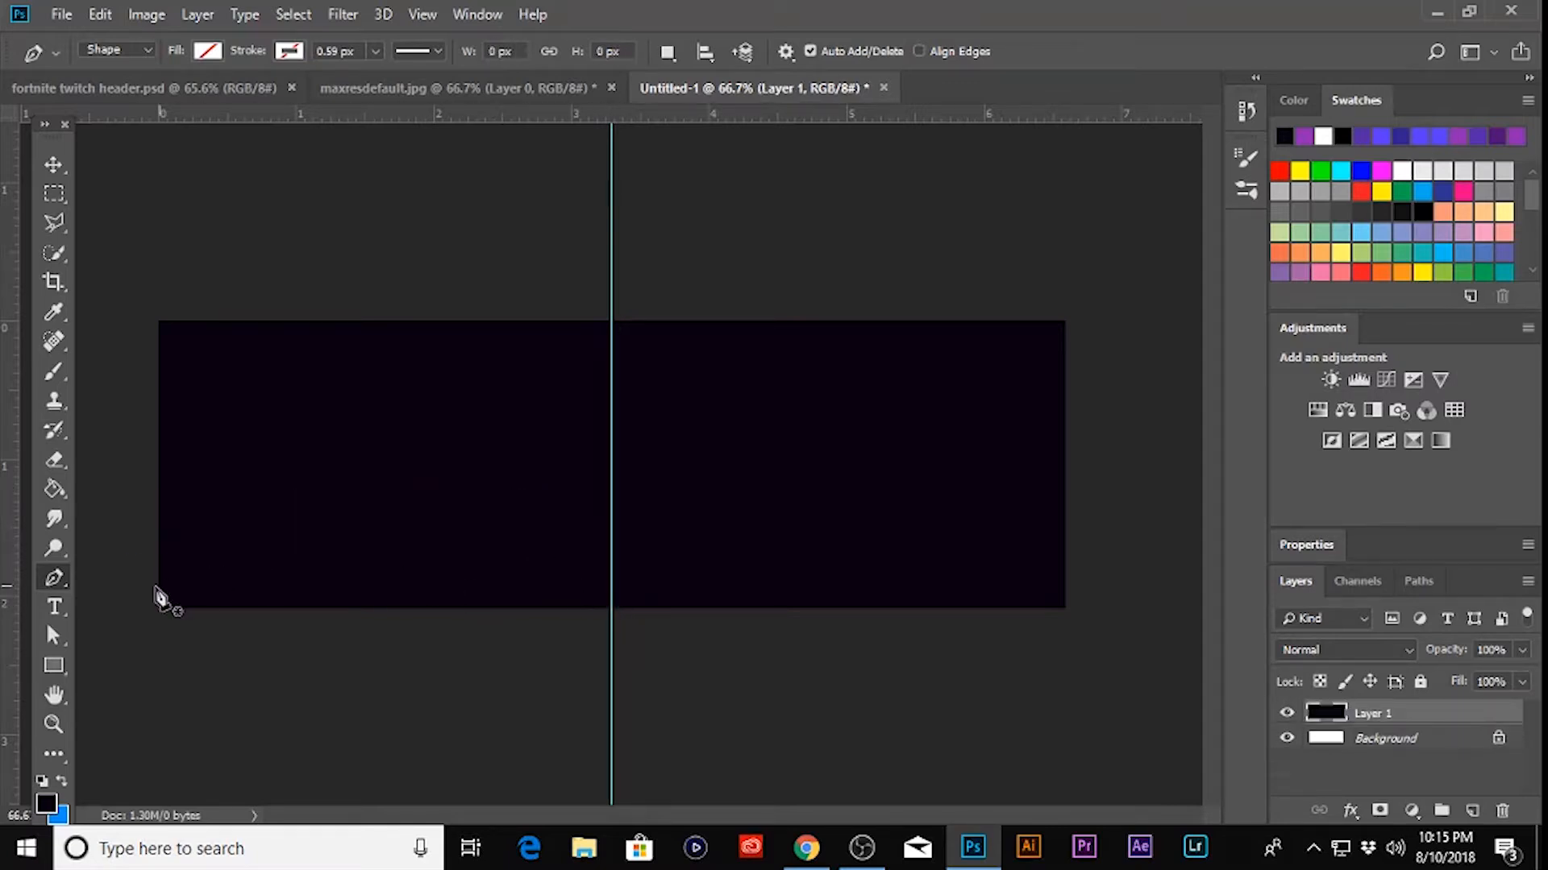
pyautogui.click(127, 603)
pyautogui.moveTo(218, 513); pyautogui.dragTo(310, 513)
pyautogui.moveTo(611, 604); pyautogui.dragTo(792, 599)
pyautogui.hotkey('ctrl', 'alt', 'z')
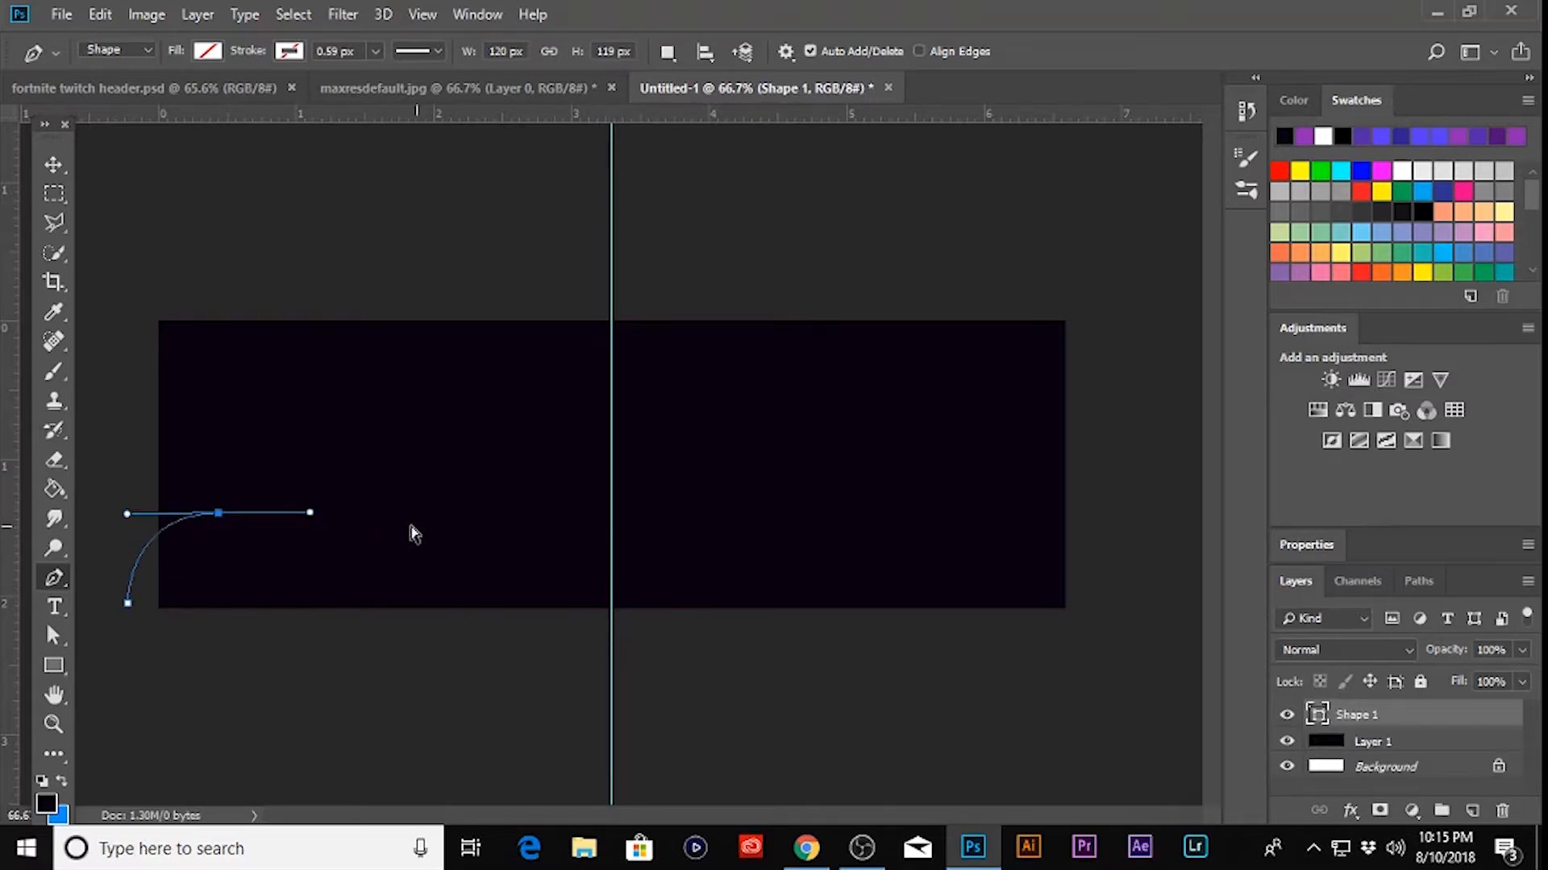
pyautogui.hotkey('ctrl', 'alt', 'z')
pyautogui.hotkey('ctrl', 'alt', 'z')
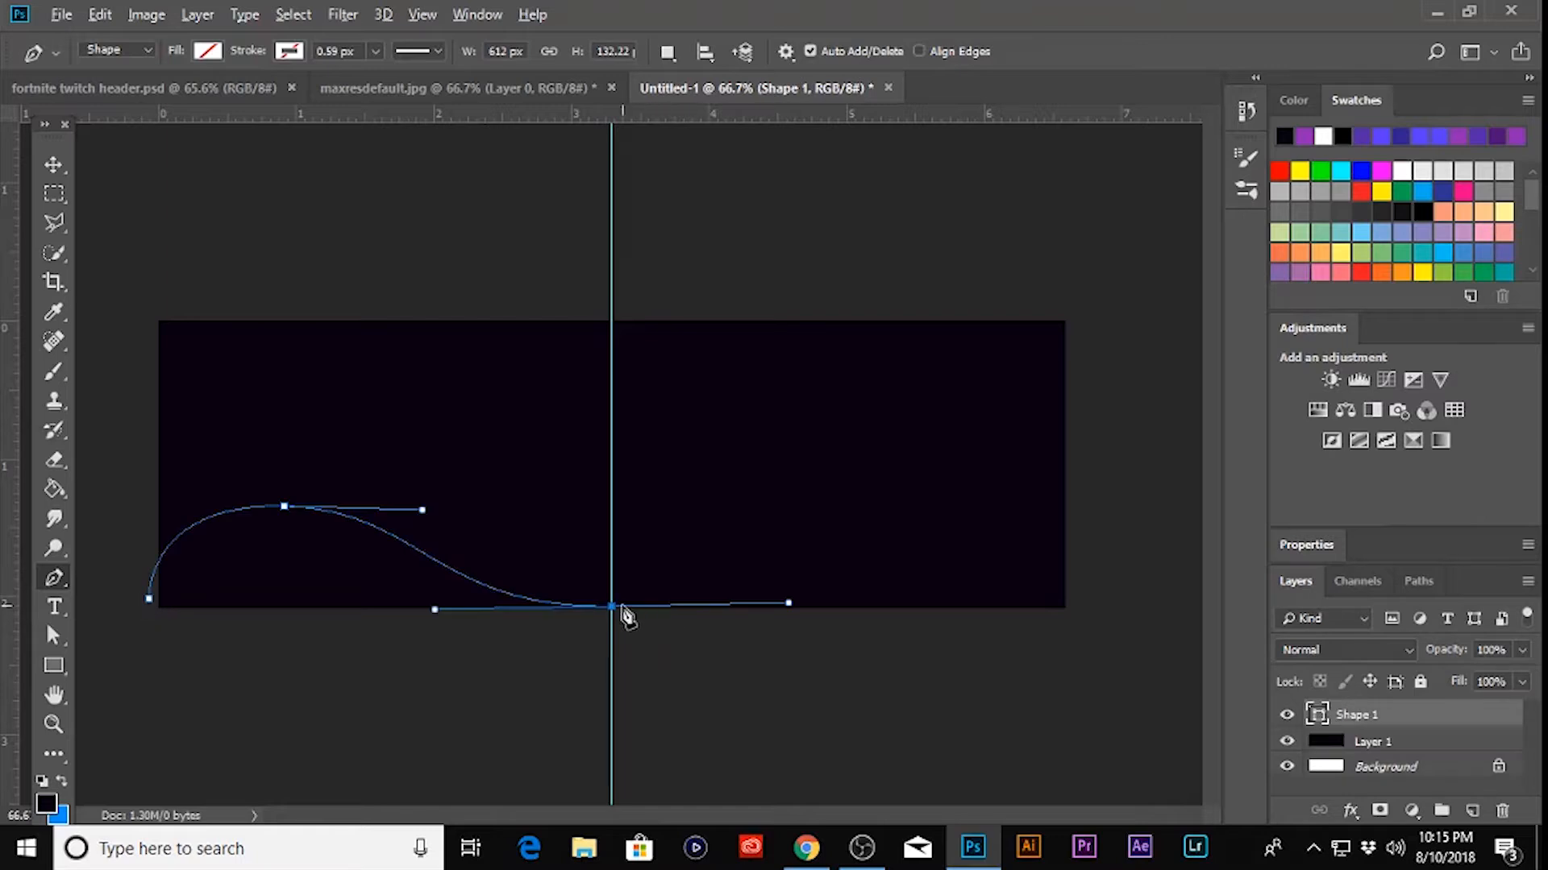
# - Complete a closed Pen tool wave shape, about 612 × 211 px, from the banner's lower-left corner to the guide at the bottom edge
pyautogui.keyDown('alt'); pyautogui.click(611, 606); pyautogui.keyUp('alt')
pyautogui.click(334, 666)
pyautogui.click(164, 628)
pyautogui.click(149, 599)
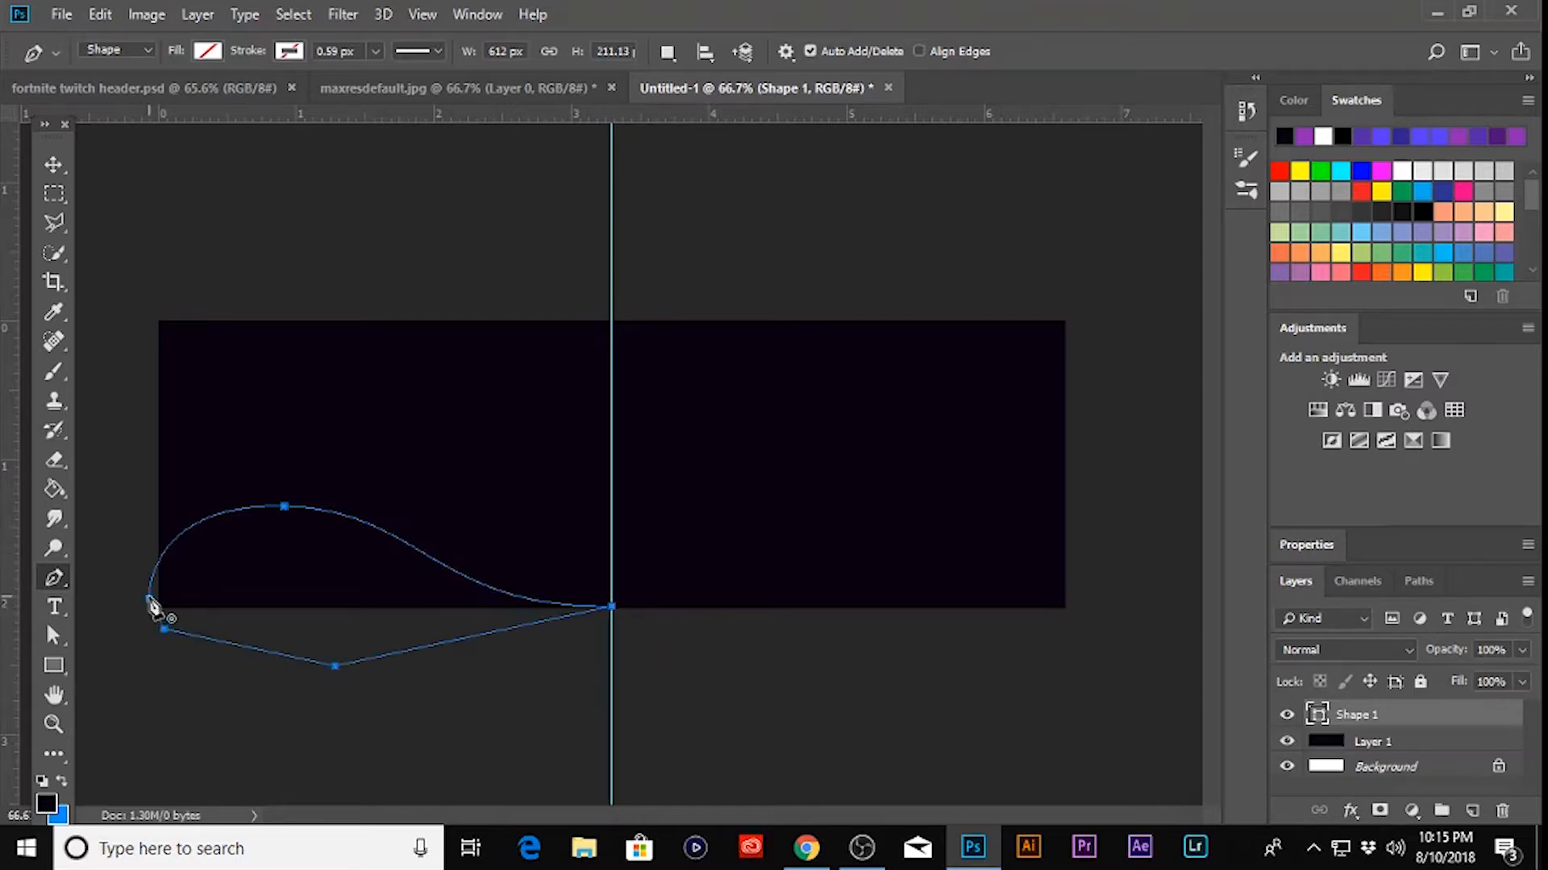
# - Add a linear Gradient Overlay to the wave shape at 90°, running from dark purple 4f1271 to lighter purple
pyautogui.doubleClick(1388, 723)
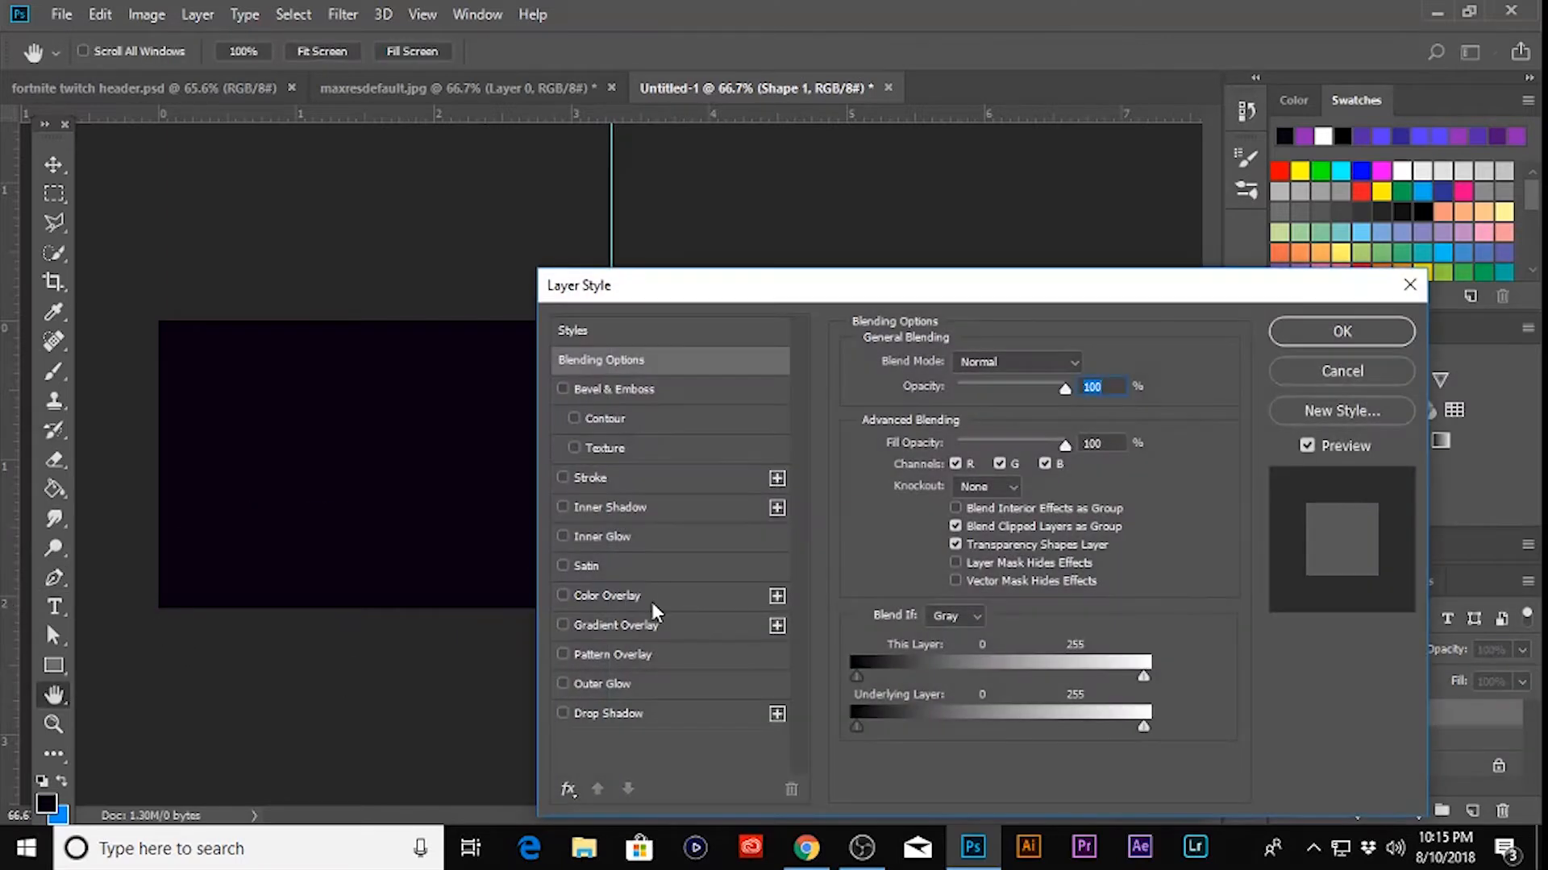
pyautogui.click(562, 624)
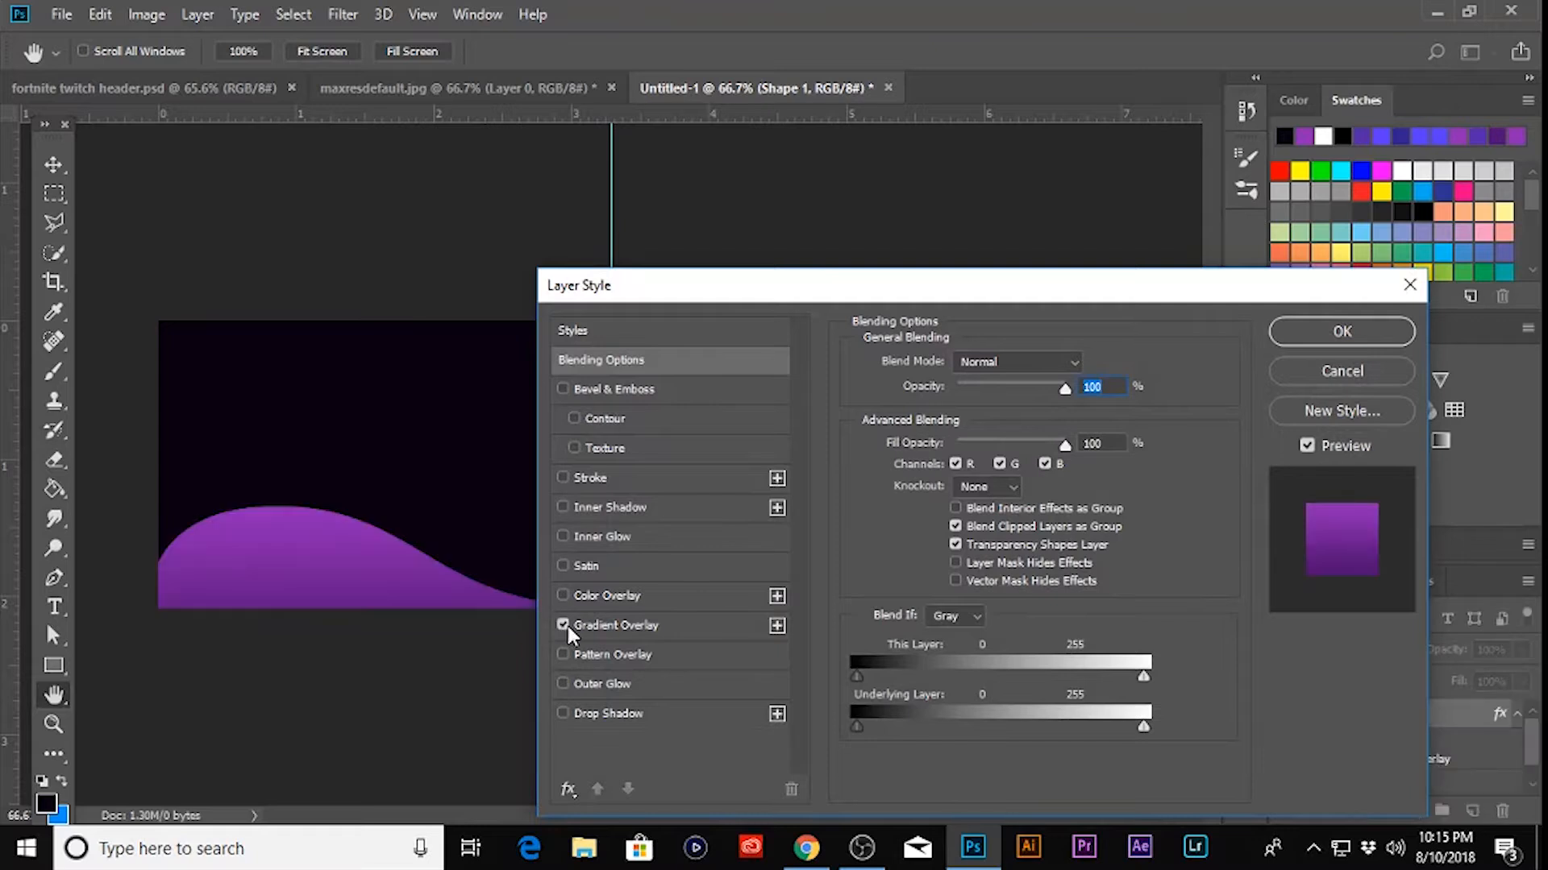
pyautogui.click(616, 624)
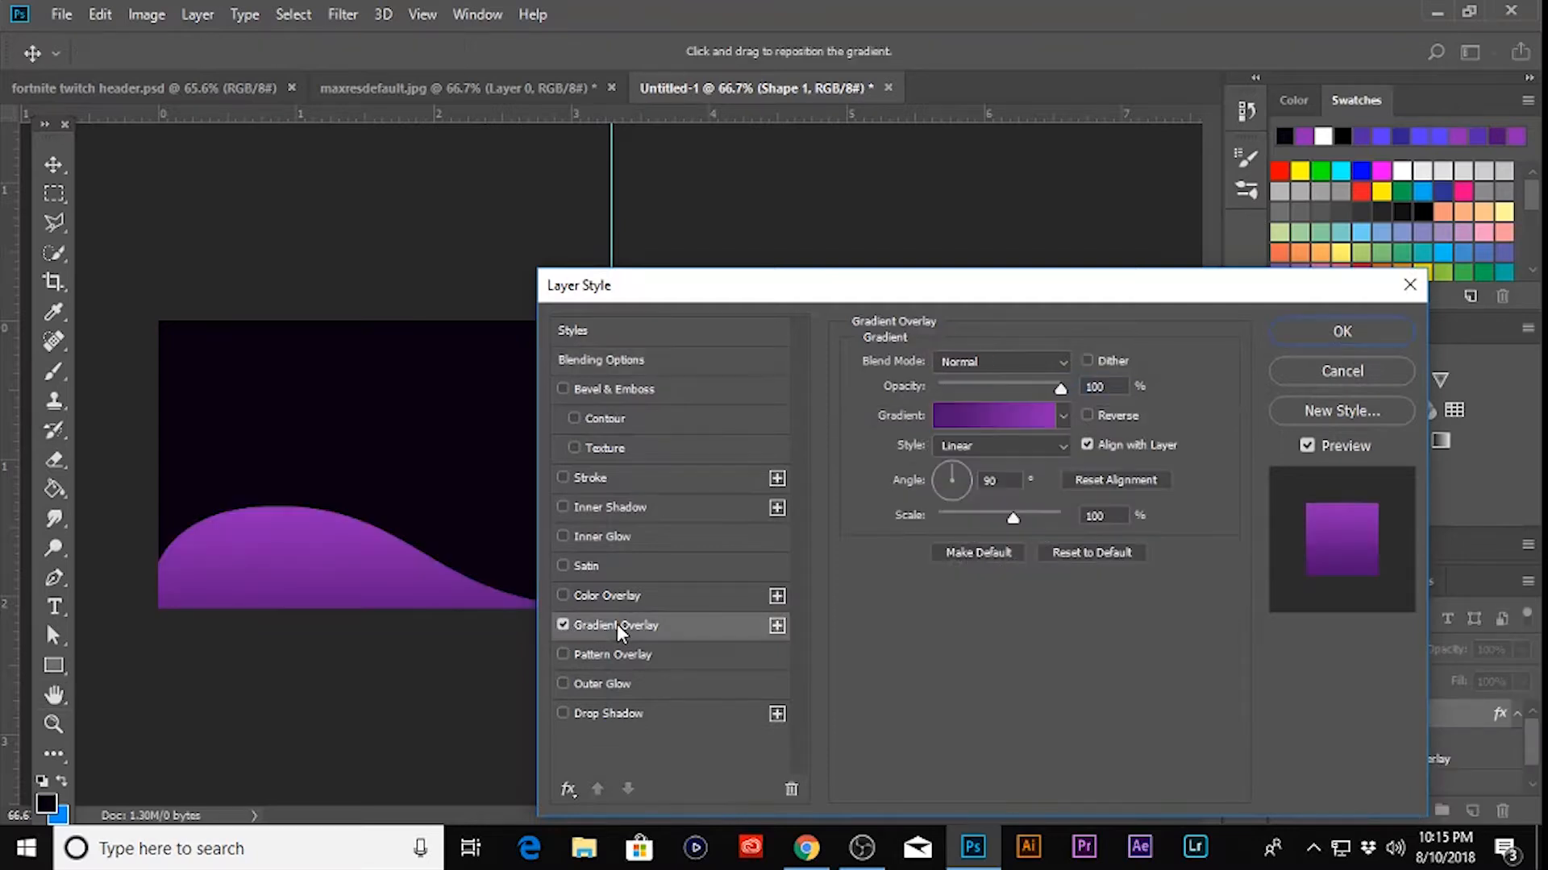
pyautogui.click(1007, 415)
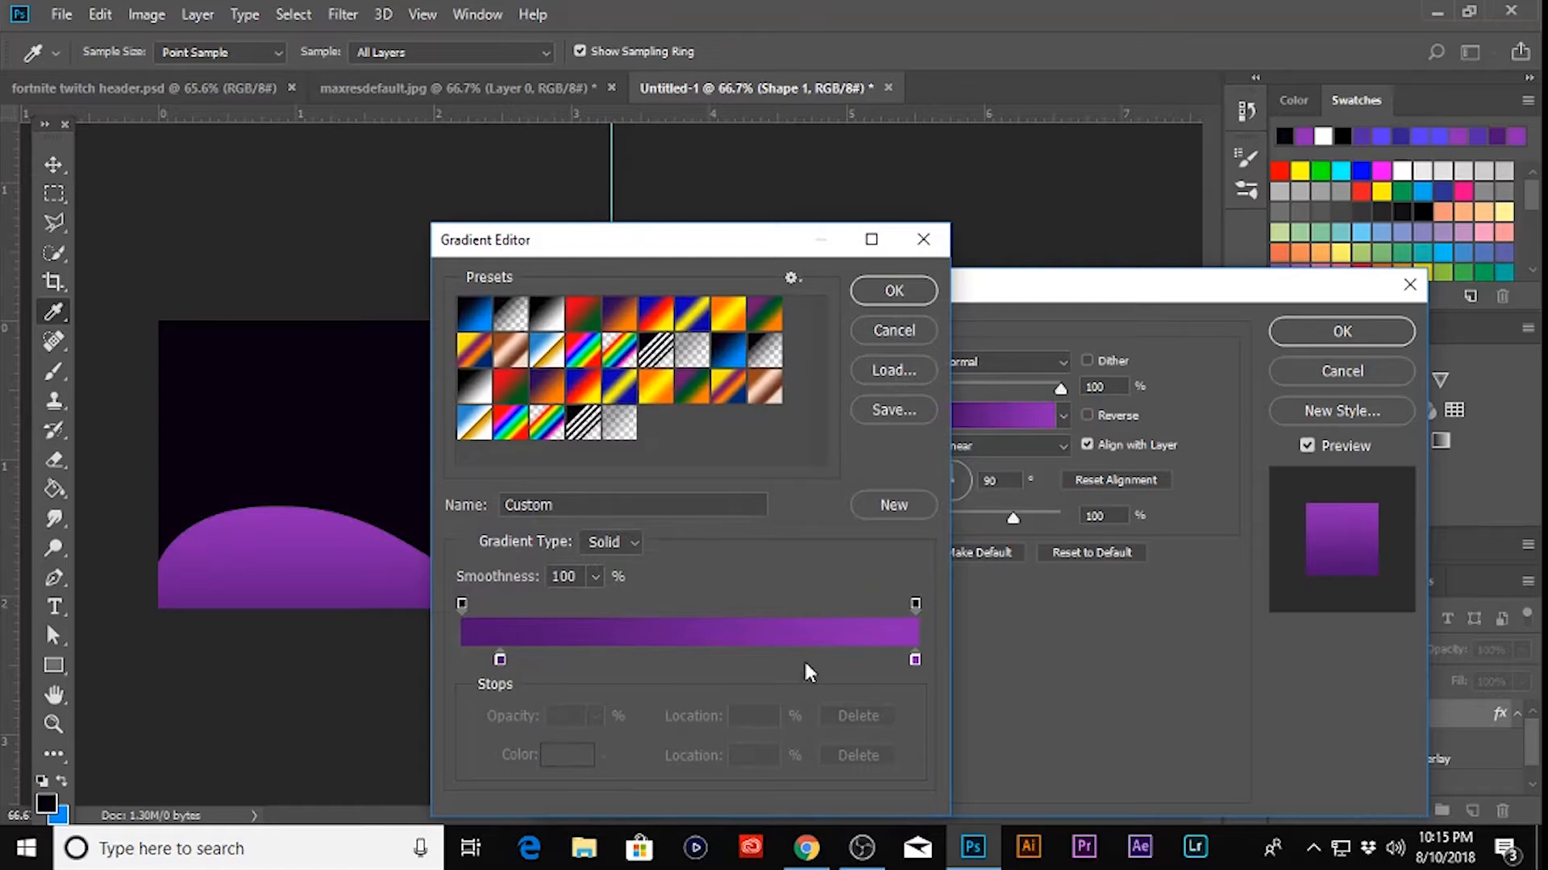
pyautogui.doubleClick(499, 659)
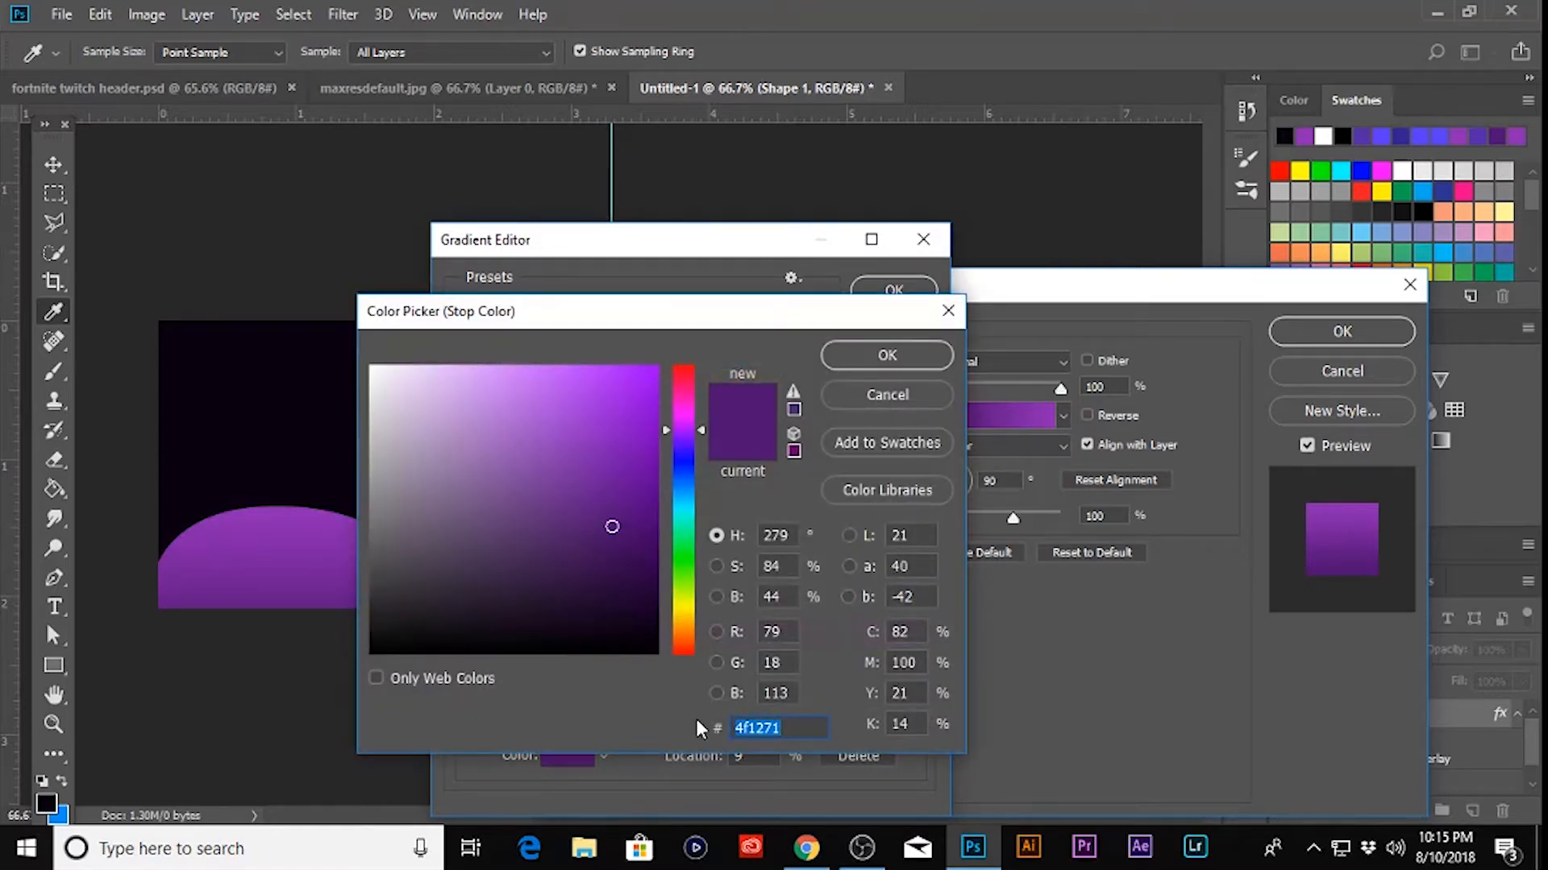
pyautogui.click(816, 724)
pyautogui.click(912, 398)
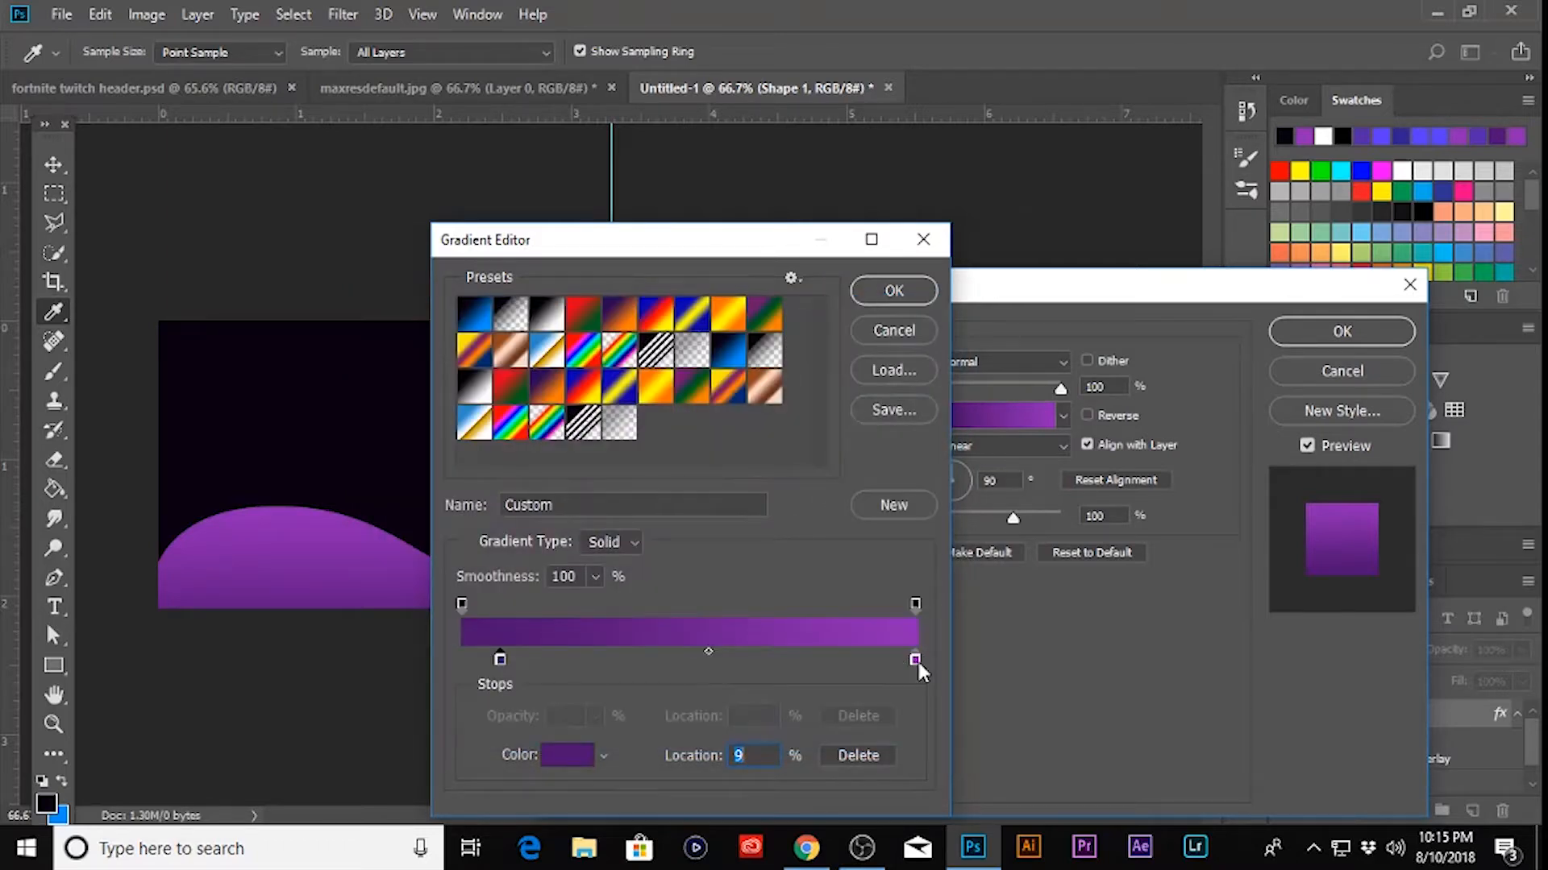
pyautogui.click(915, 660)
pyautogui.doubleClick(915, 661)
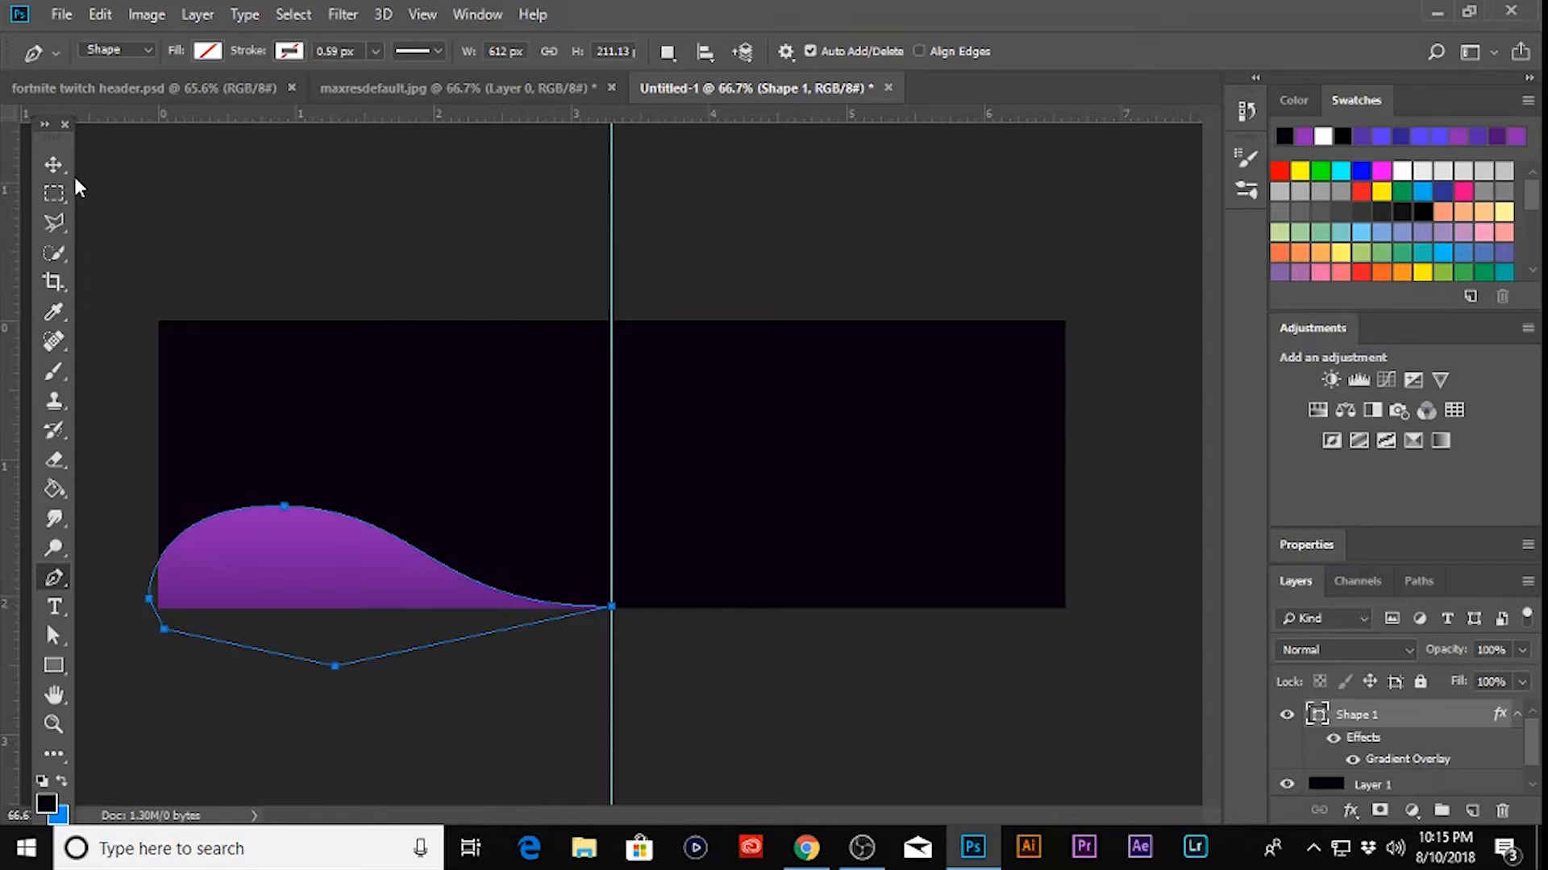
# - Stretch the wave shape slightly downward to a height of 102.31% and apply the transformation
pyautogui.click(54, 165)
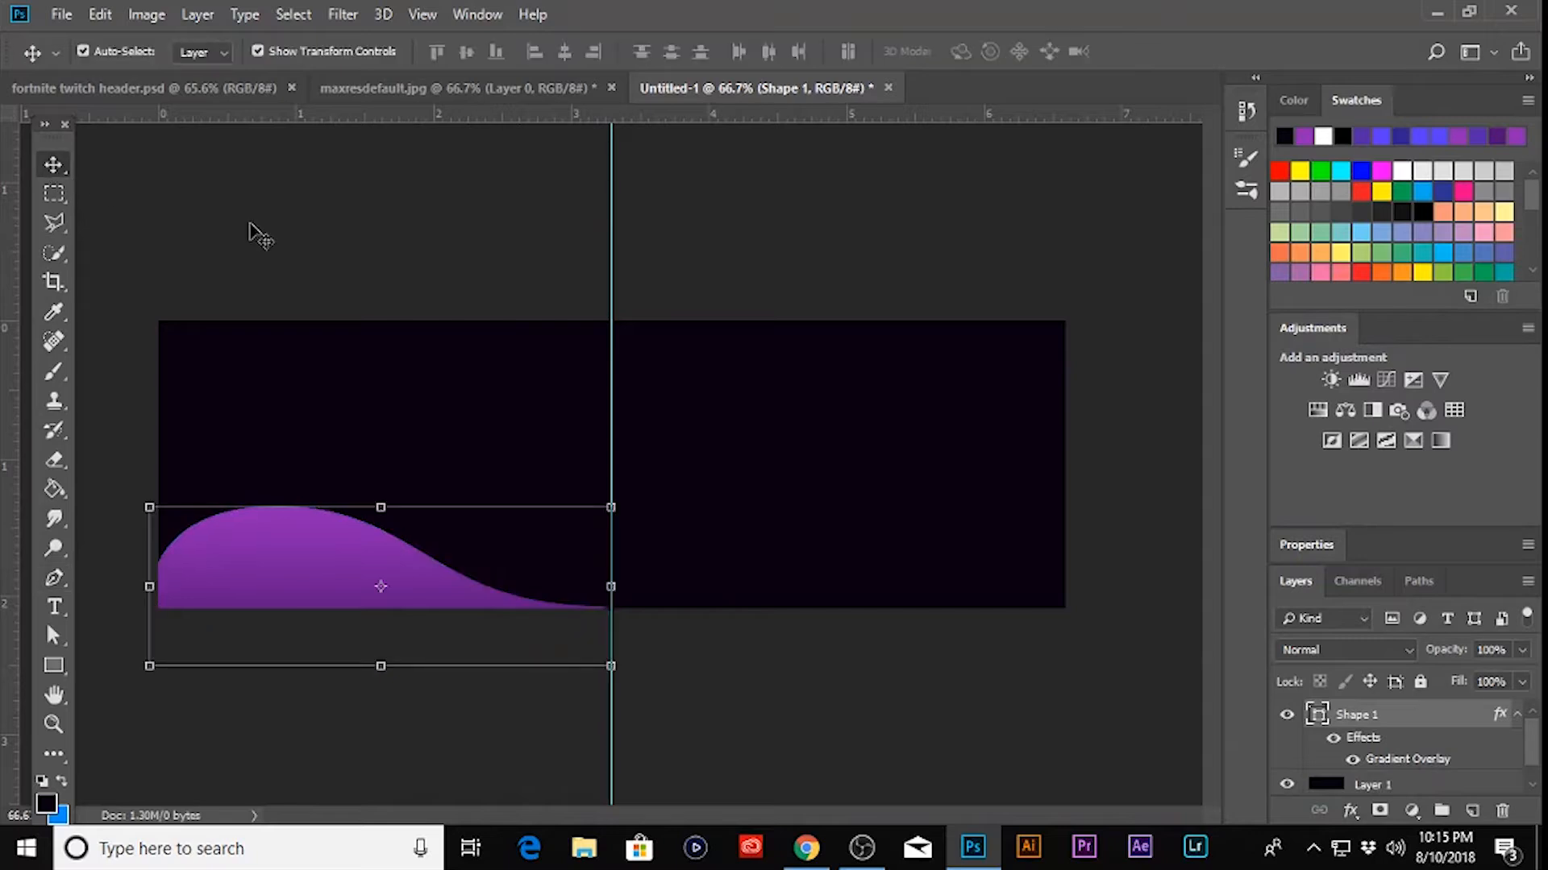
pyautogui.click(486, 610)
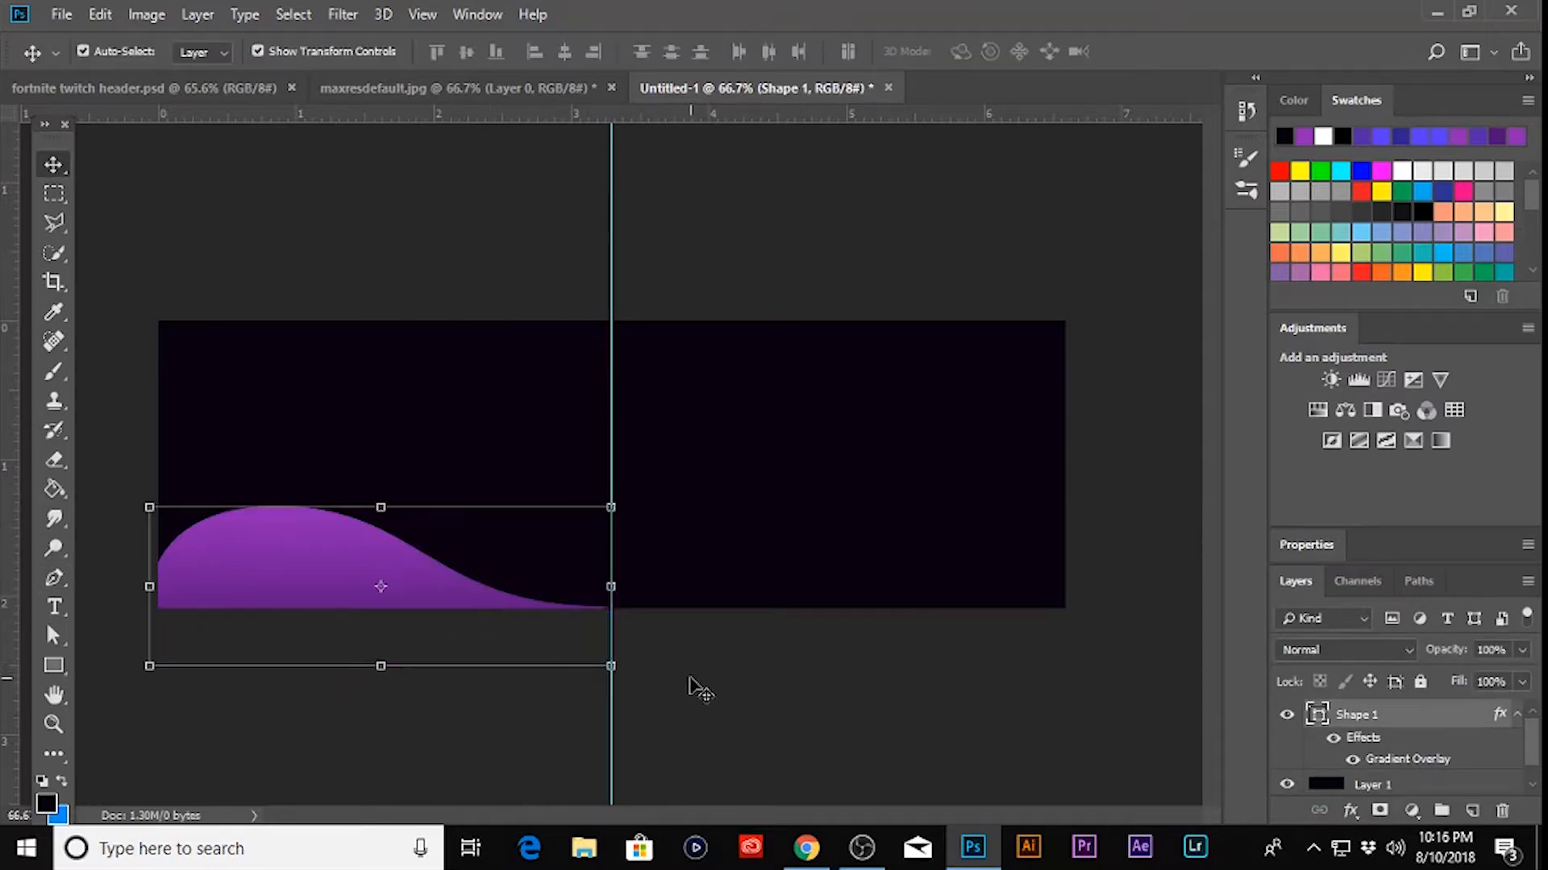
pyautogui.scroll(3, 569, 721)
pyautogui.moveTo(242, 758); pyautogui.dragTo(237, 763)
pyautogui.press('p')
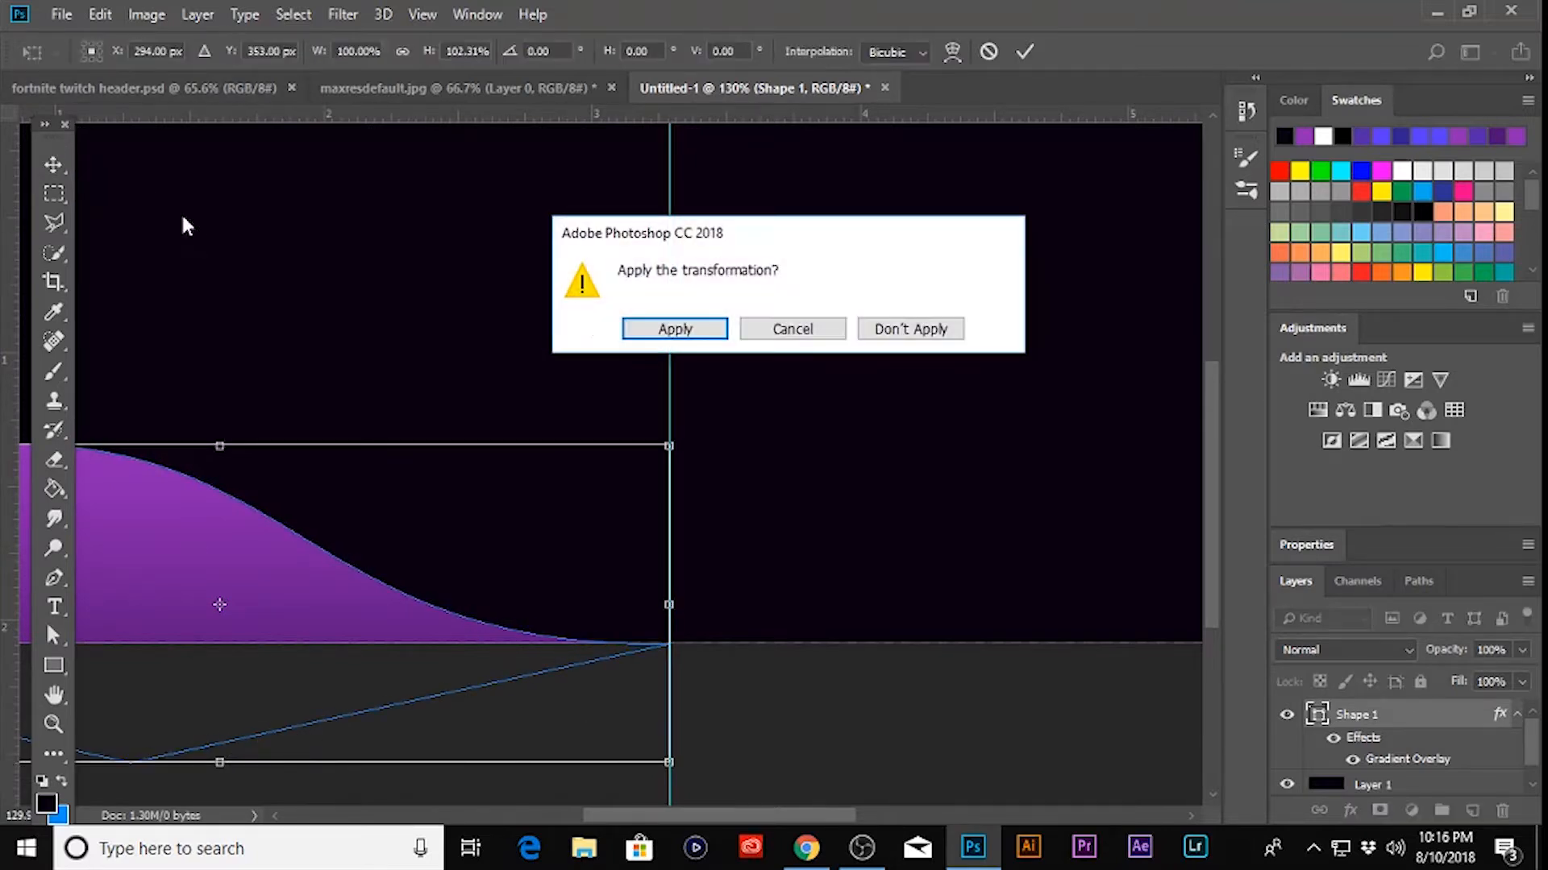
pyautogui.click(667, 331)
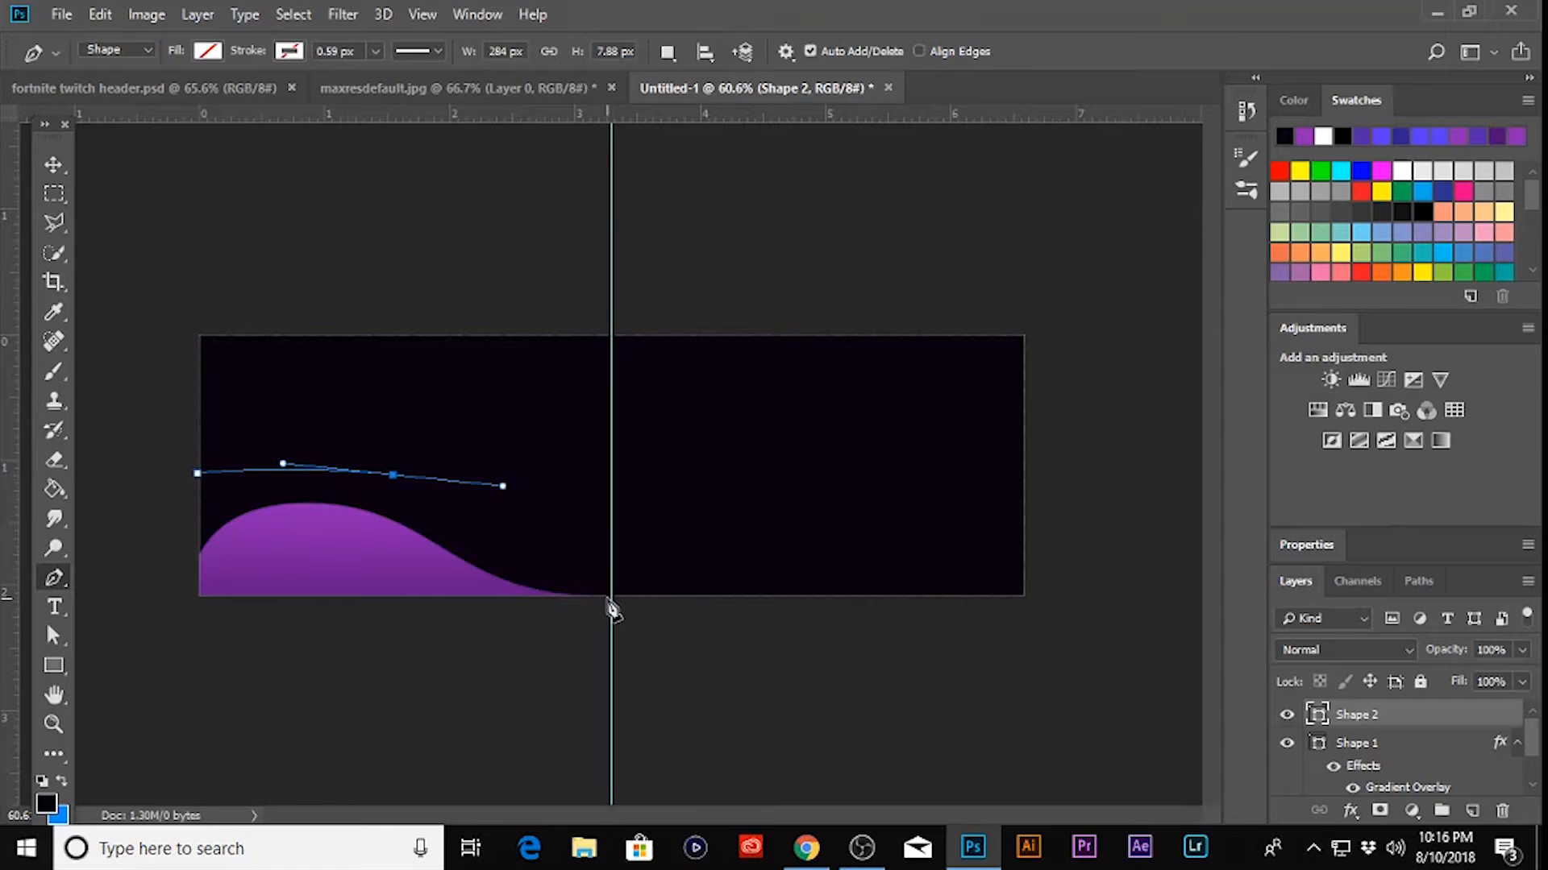
# - Draw a taller closed wave around the first with the Pen tool, about 674 × 273 px, meeting the guide at the bottom edge
pyautogui.moveTo(613, 598); pyautogui.dragTo(670, 598)
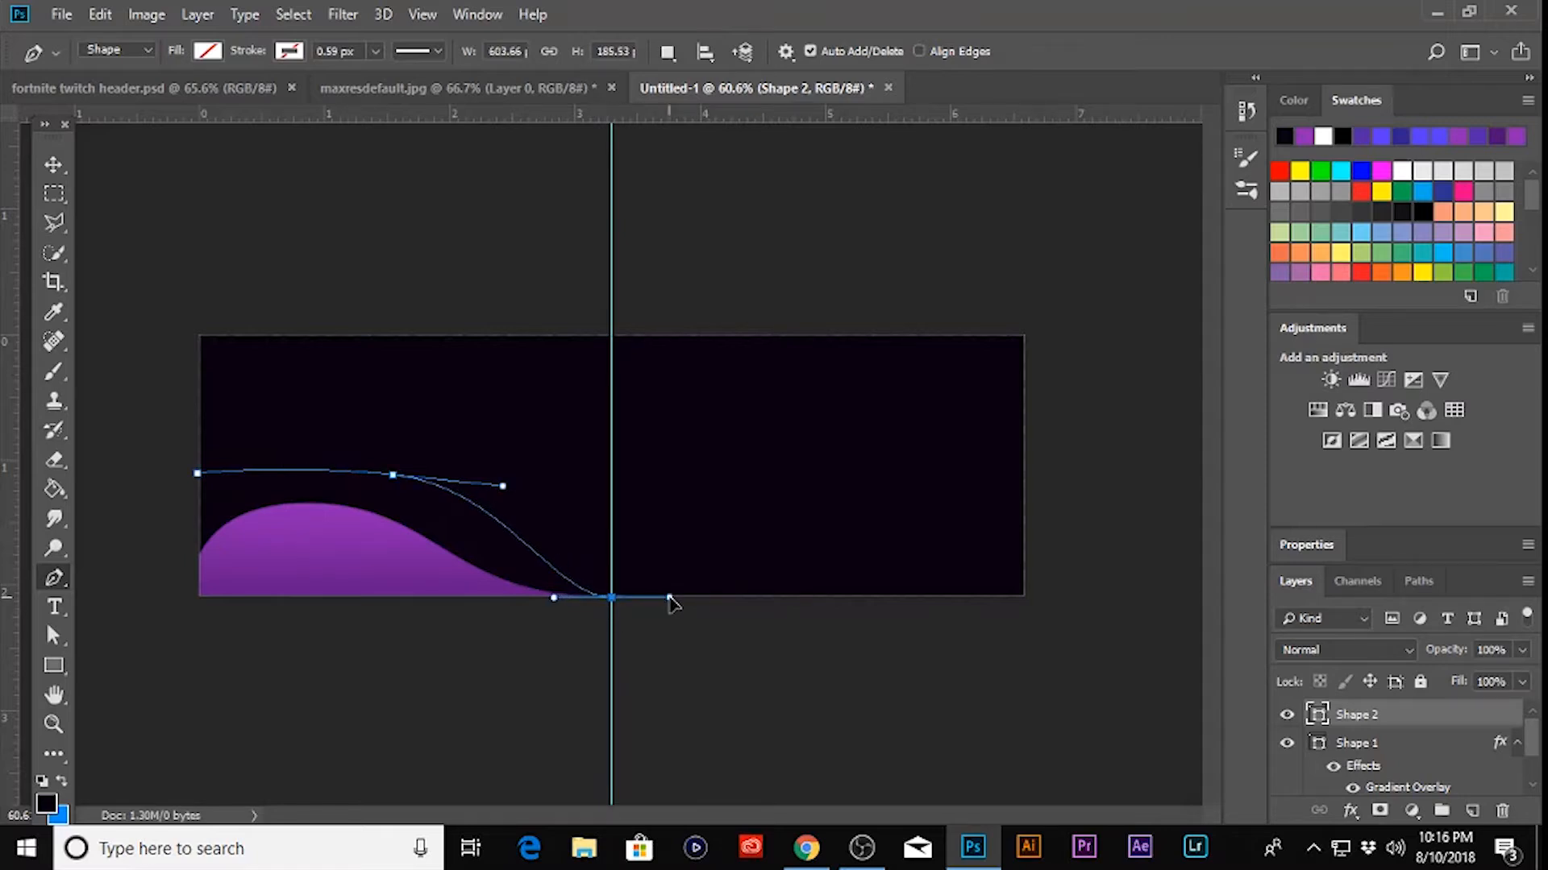
pyautogui.moveTo(214, 656); pyautogui.dragTo(110, 614)
pyautogui.click(198, 473)
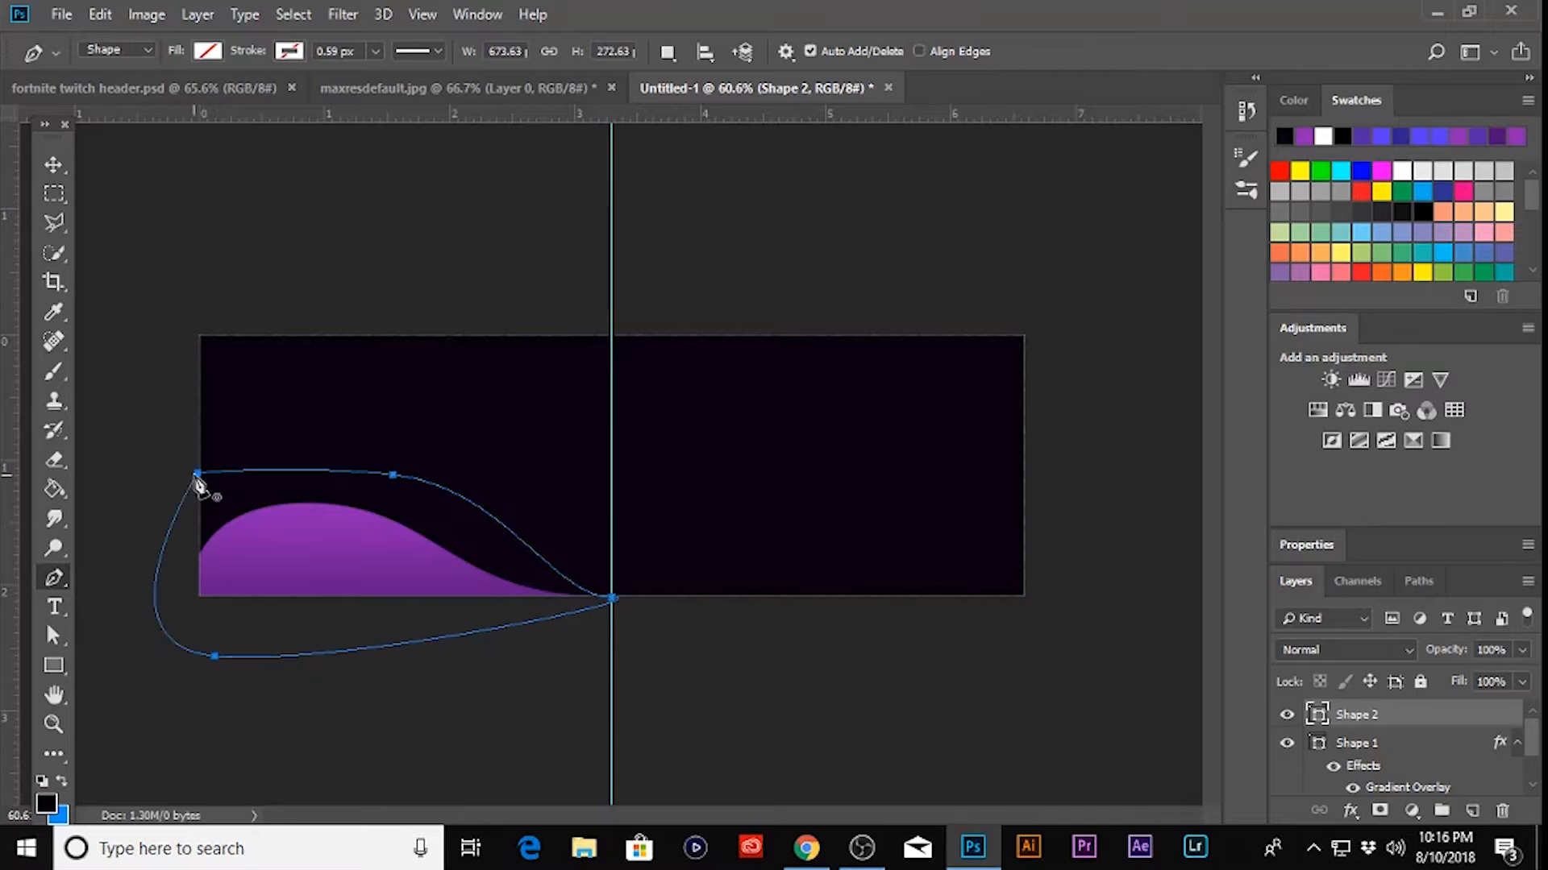
# - Add a reversed purple Gradient Overlay to the taller wave and move its layer beneath the first wave
pyautogui.doubleClick(1358, 715)
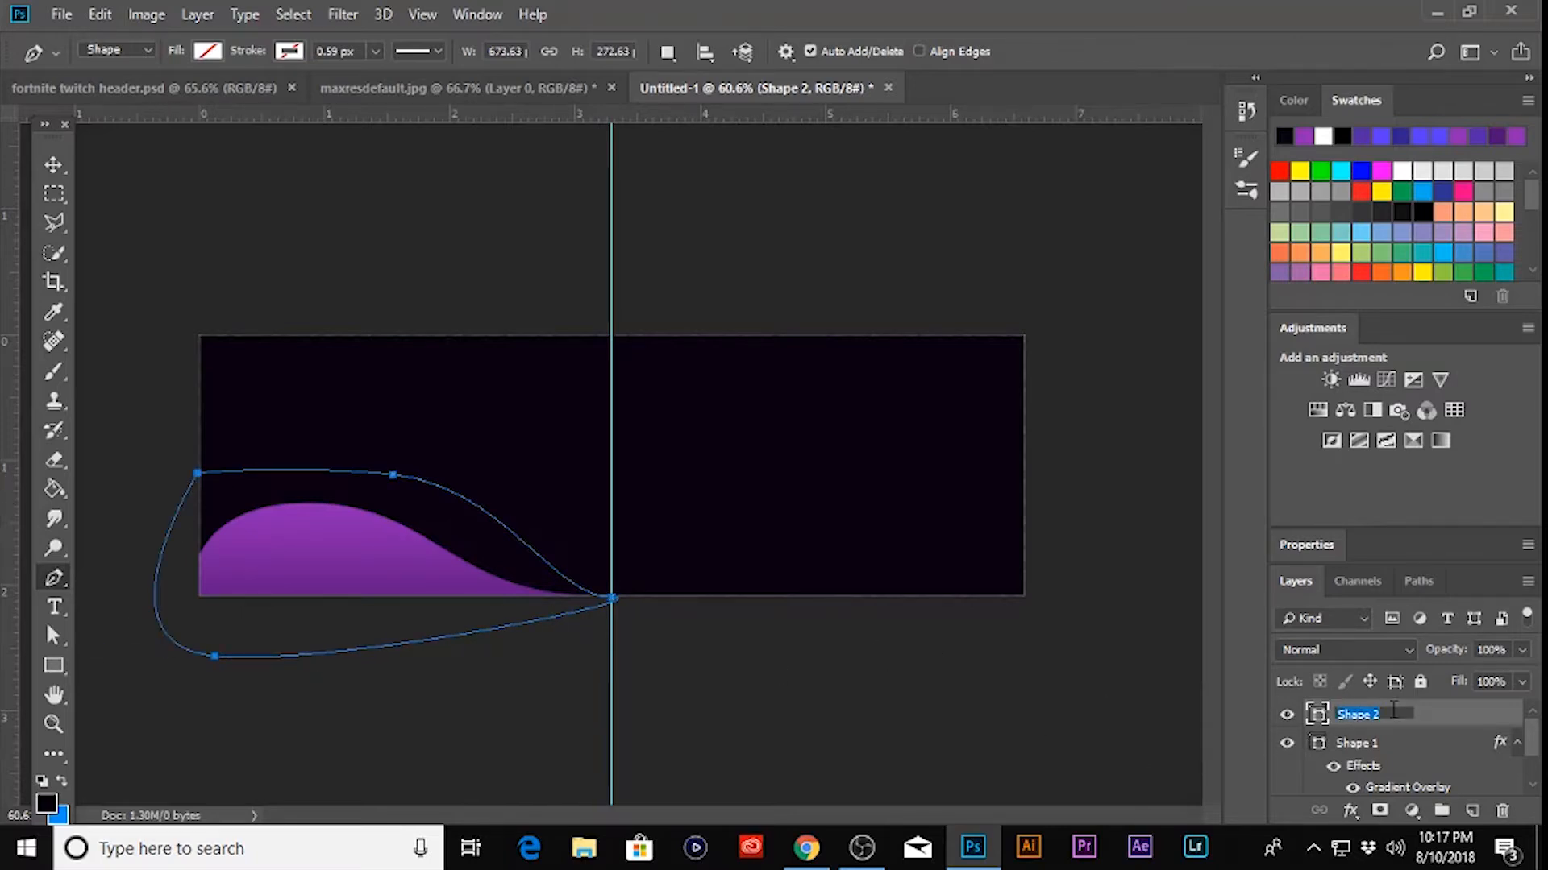
pyautogui.doubleClick(1443, 714)
pyautogui.click(562, 625)
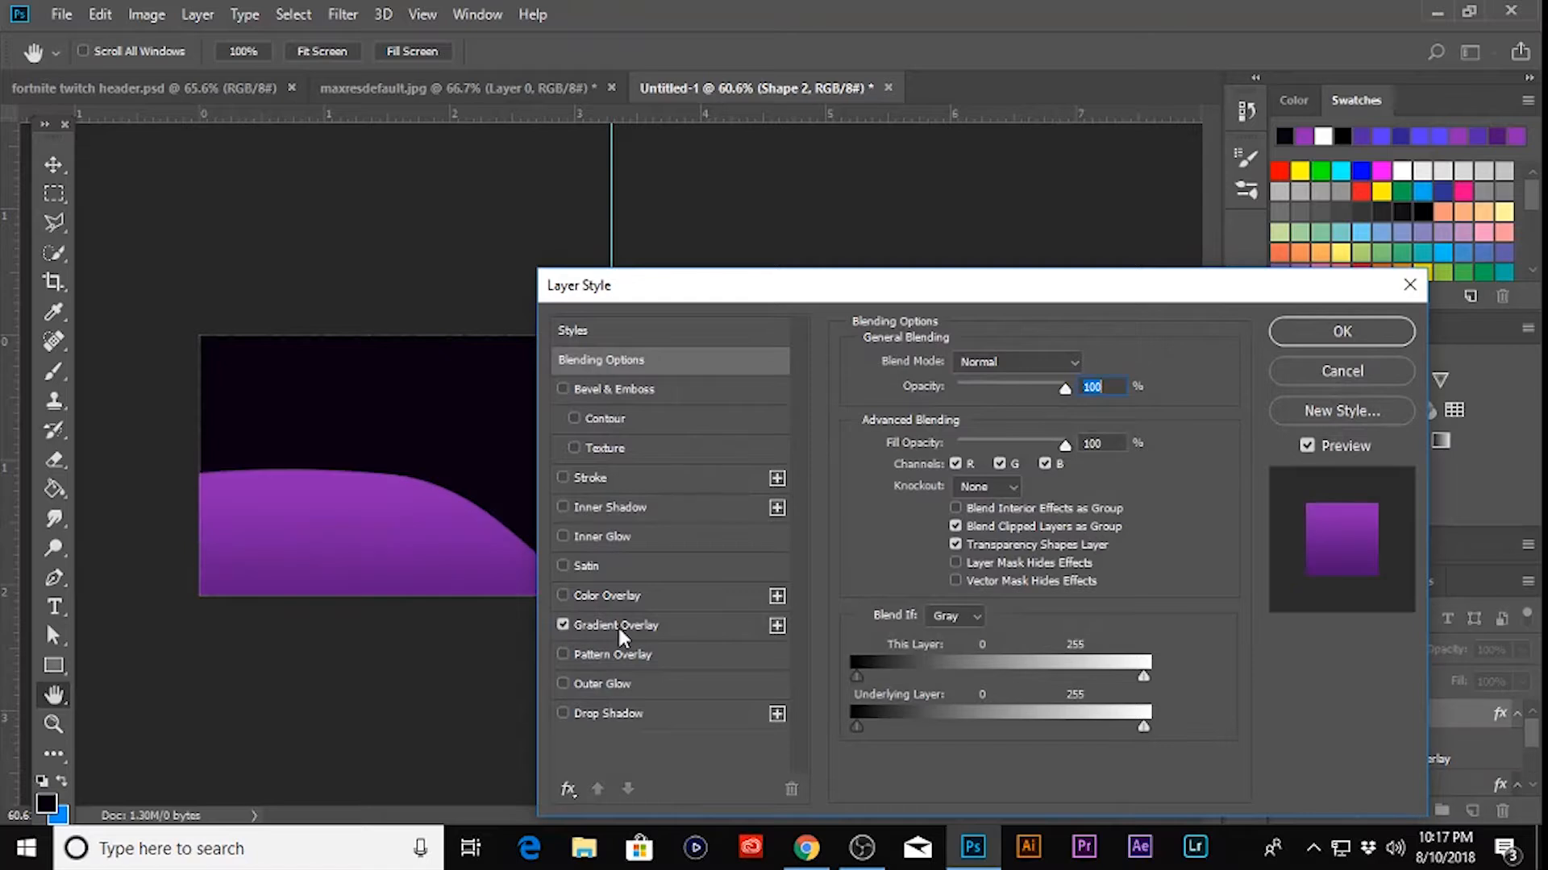
pyautogui.click(617, 625)
pyautogui.click(1086, 416)
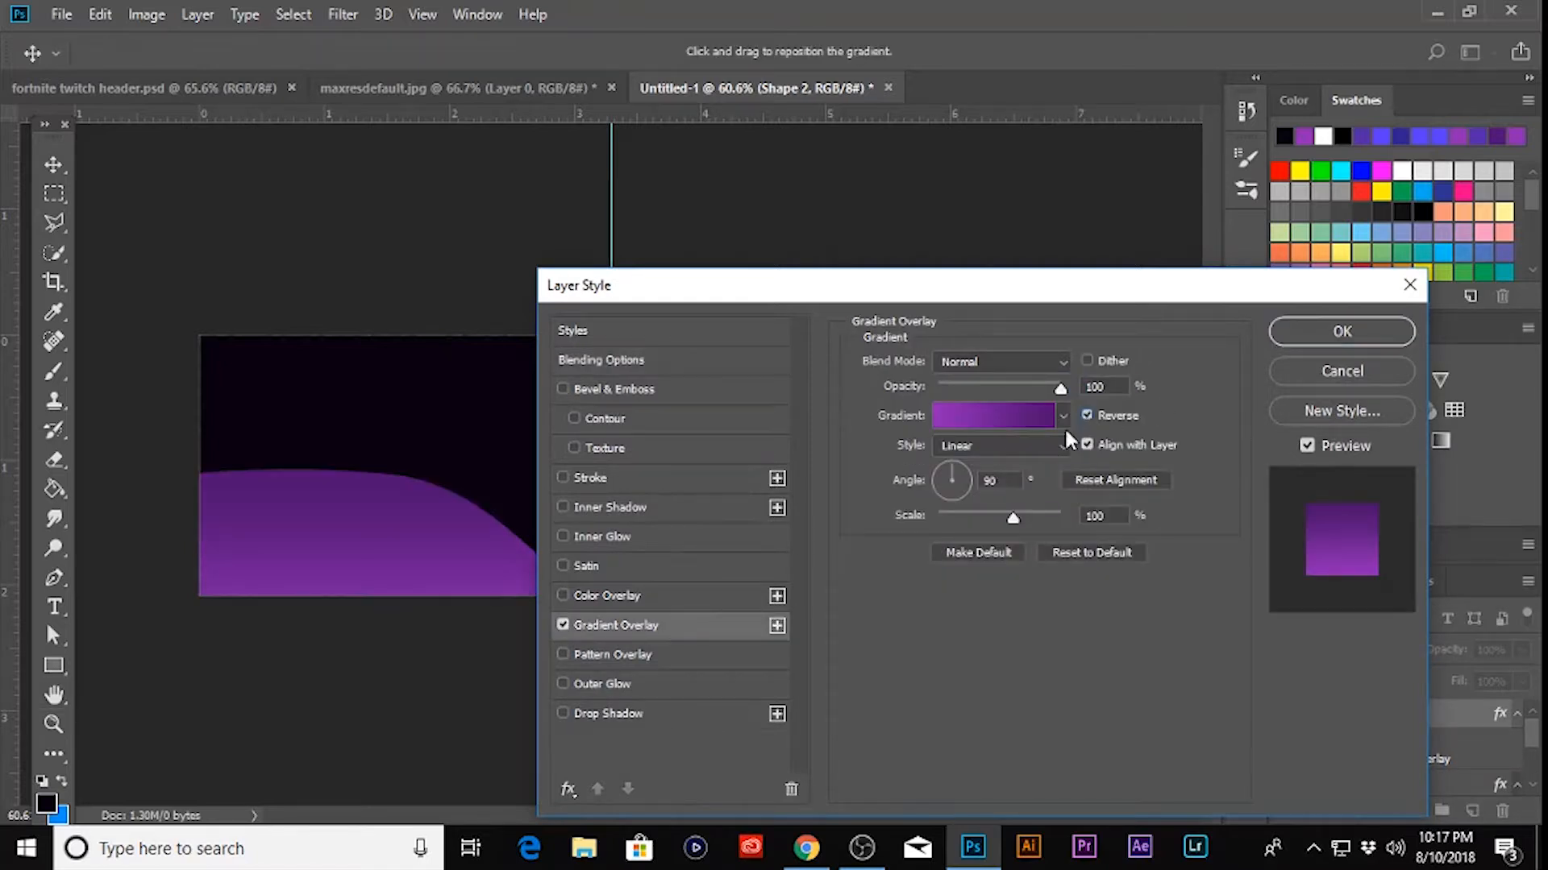
pyautogui.click(1342, 332)
pyautogui.moveTo(1407, 715)
pyautogui.mouseDown()
pyautogui.moveTo(1404, 797)
pyautogui.moveTo(1398, 734)
pyautogui.mouseUp()
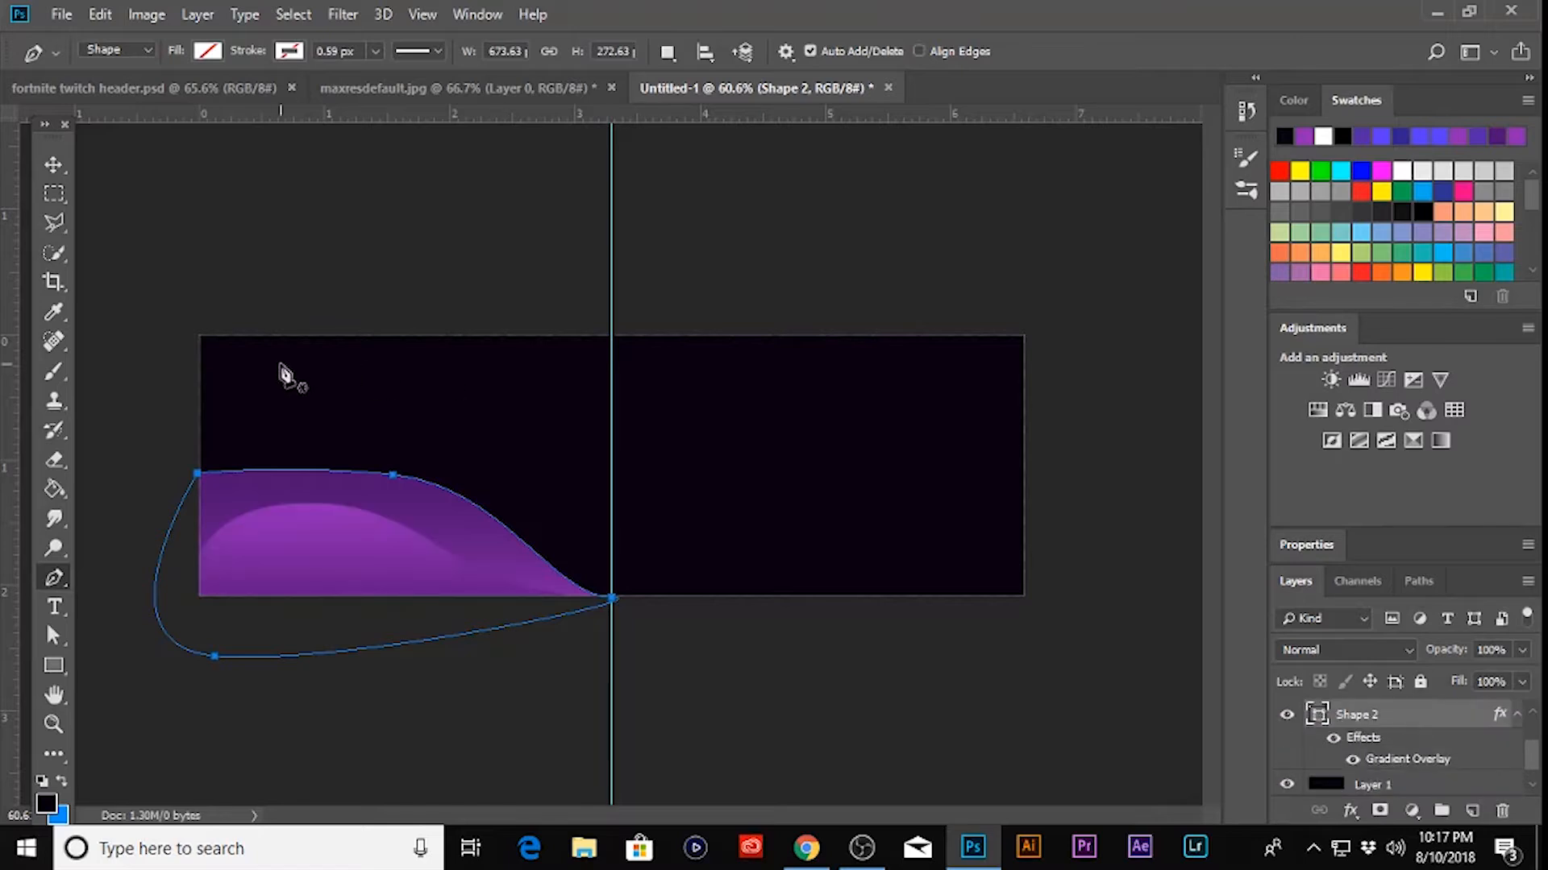
# - Deselect the shape and compare the two-wave artwork with the finished Fortnite header document
pyautogui.click(52, 165)
pyautogui.click(323, 187)
pyautogui.scroll(-2, 362, 247)
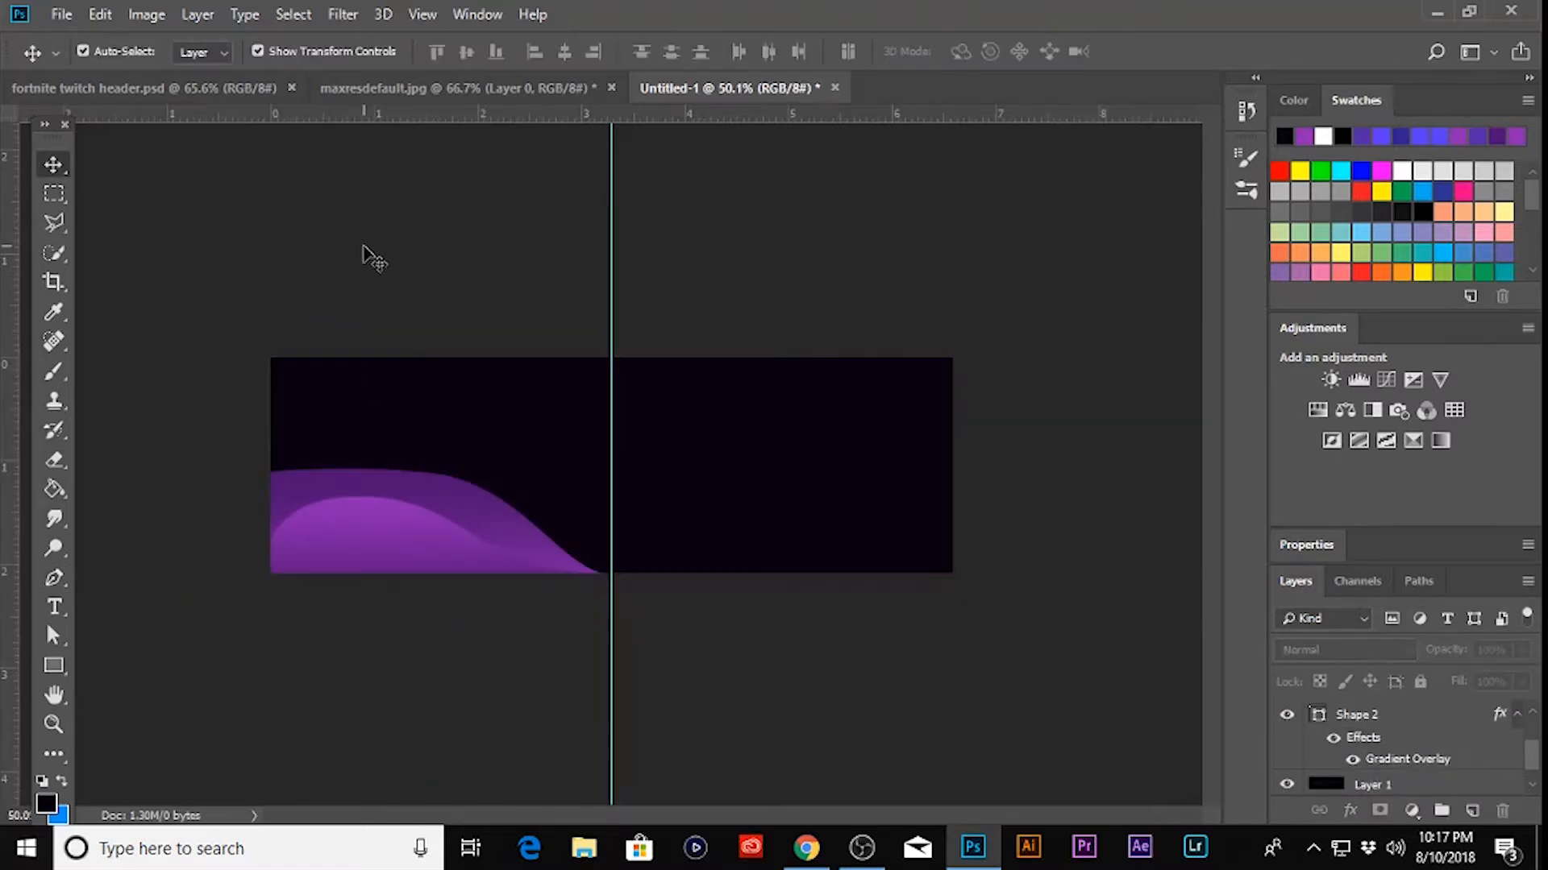
pyautogui.scroll(2, 362, 247)
pyautogui.scroll(1, 362, 250)
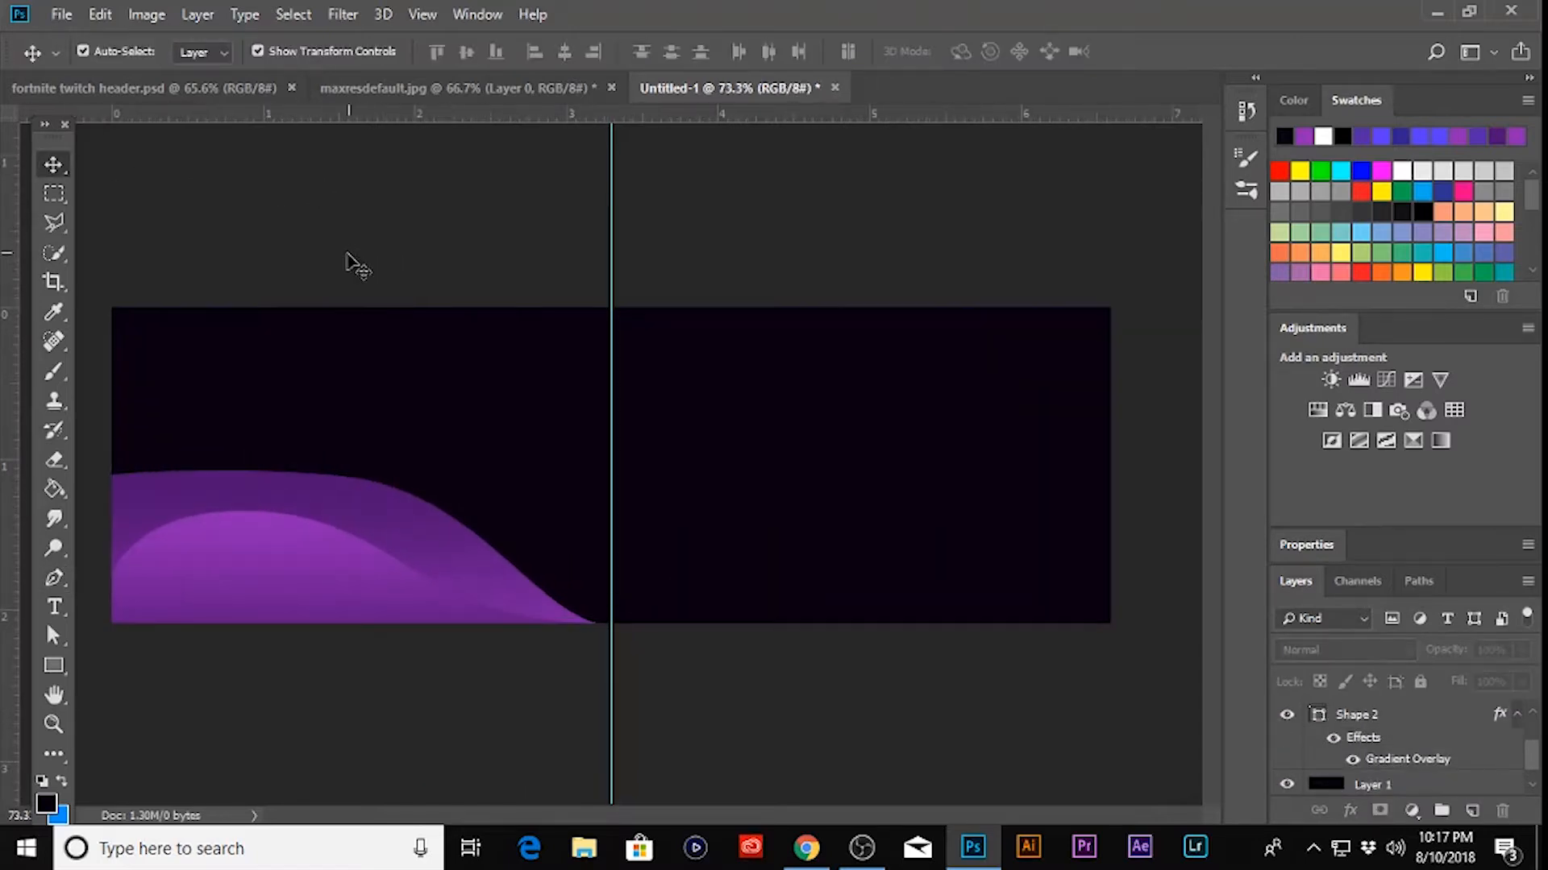
pyautogui.click(198, 87)
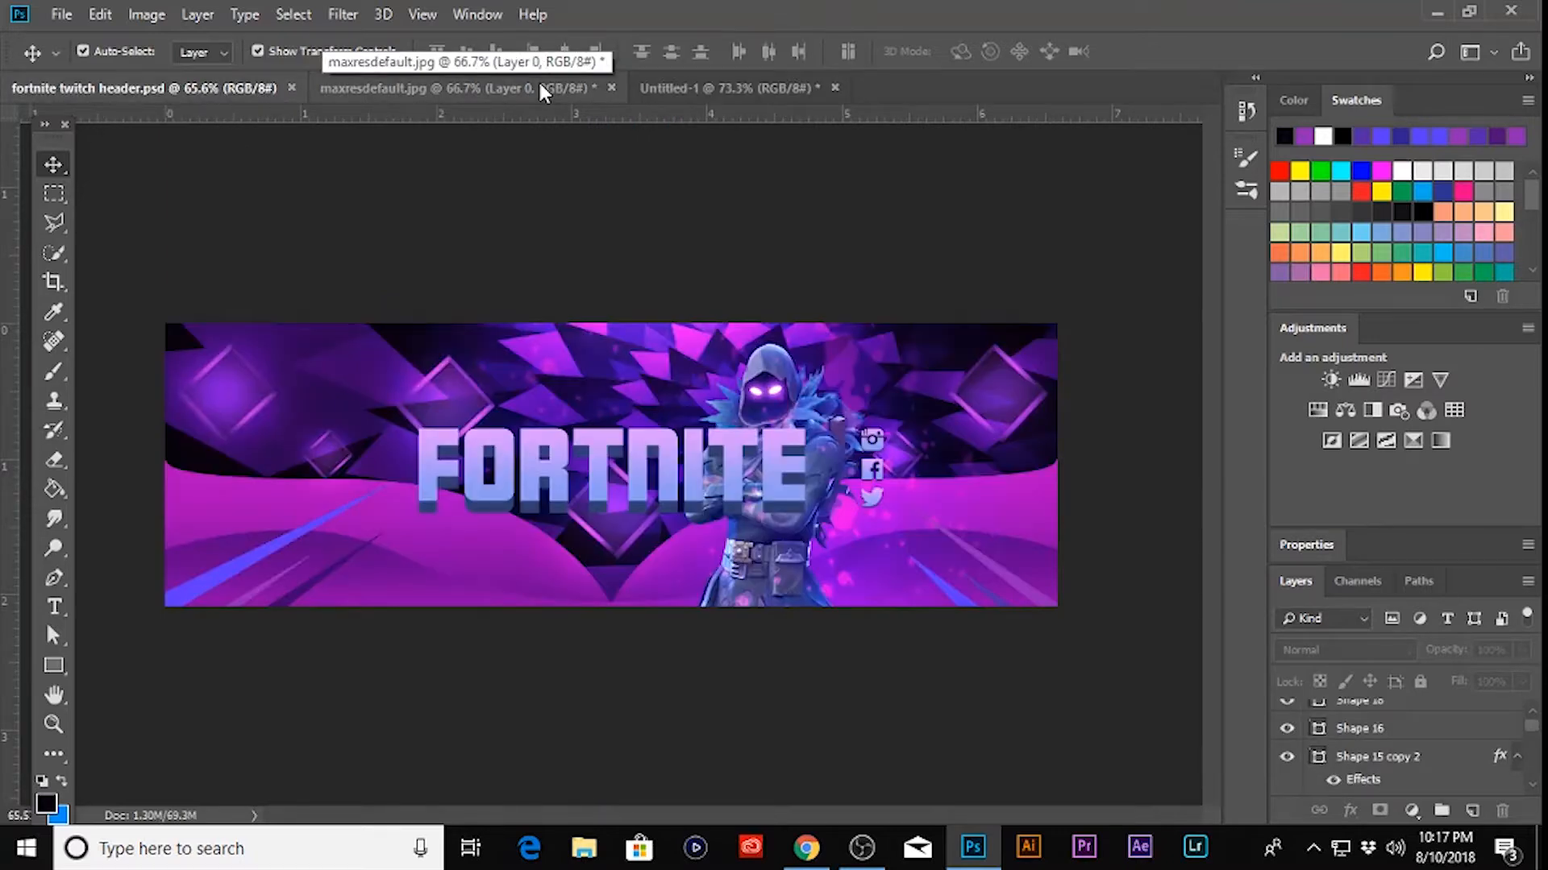
pyautogui.click(669, 87)
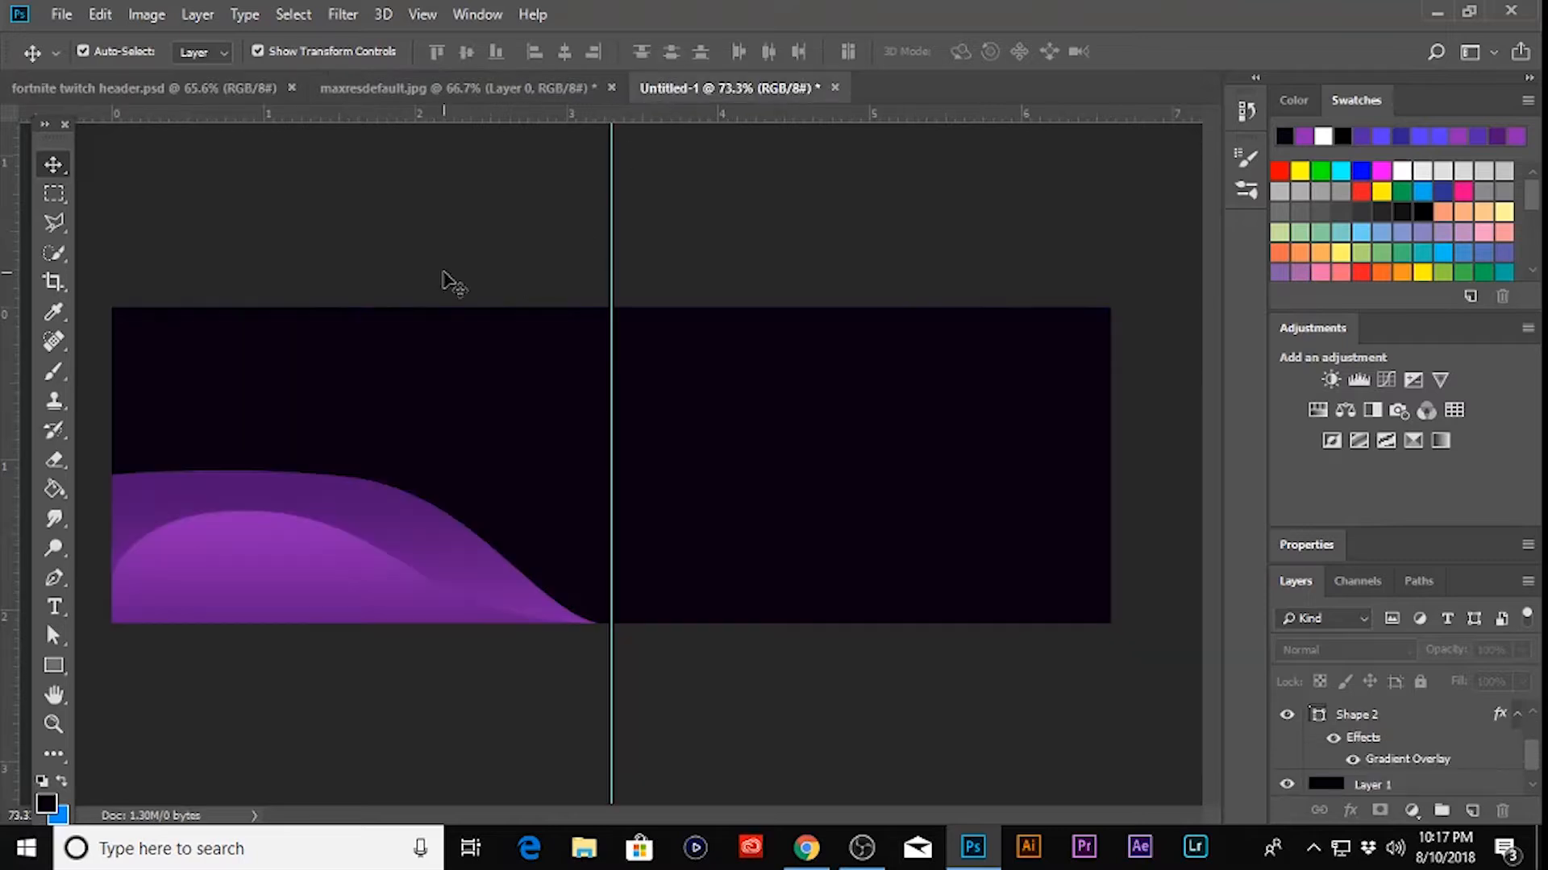
pyautogui.scroll(-2, 442, 282)
pyautogui.scroll(2, 448, 346)
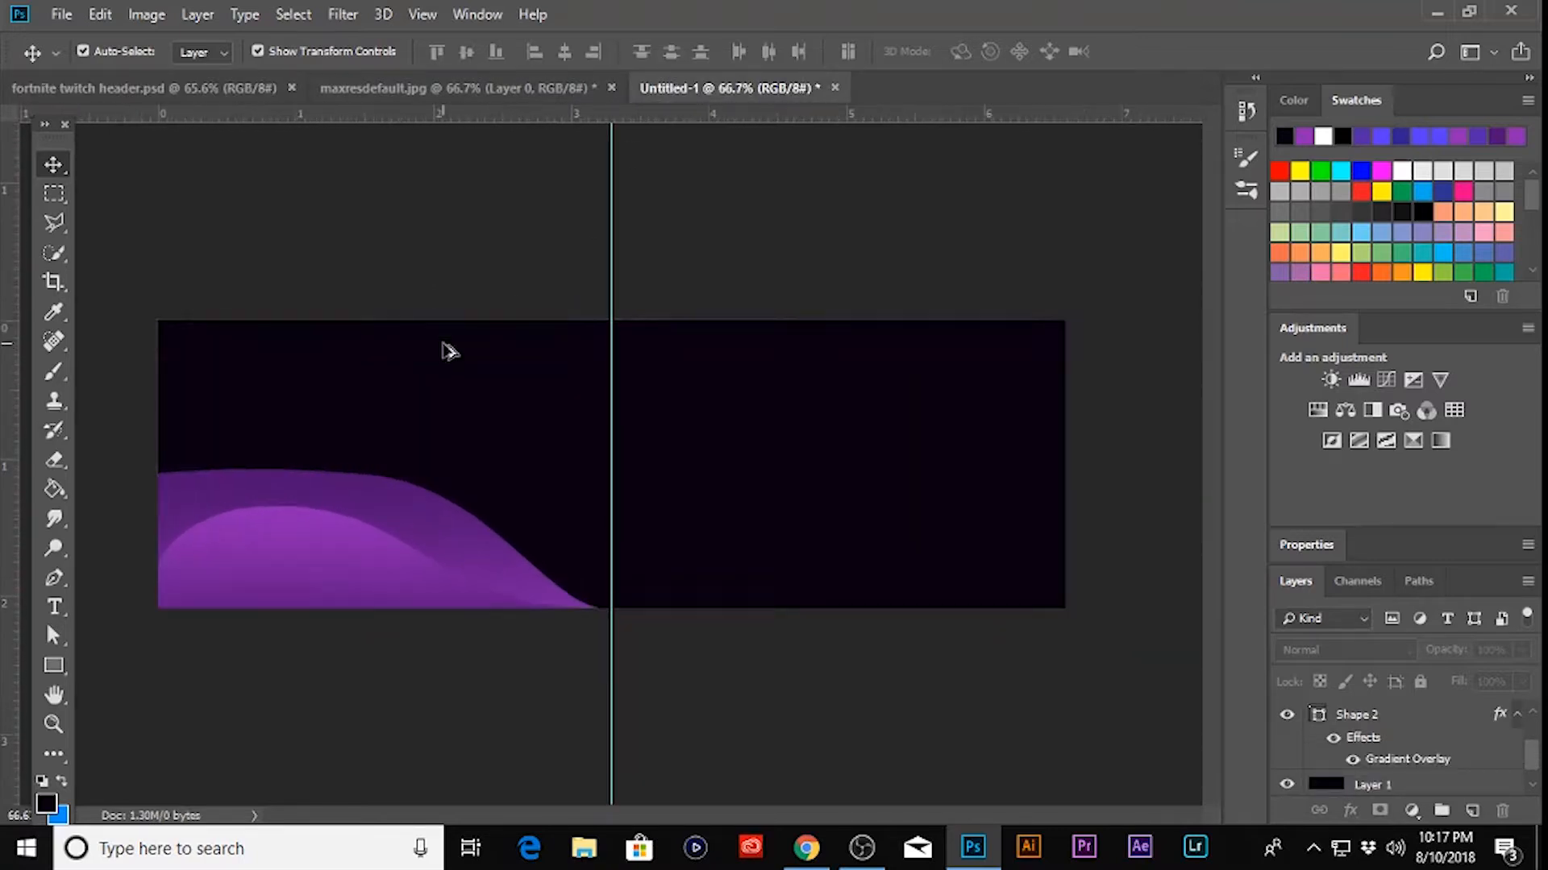
pyautogui.scroll(2, 449, 351)
pyautogui.click(449, 576)
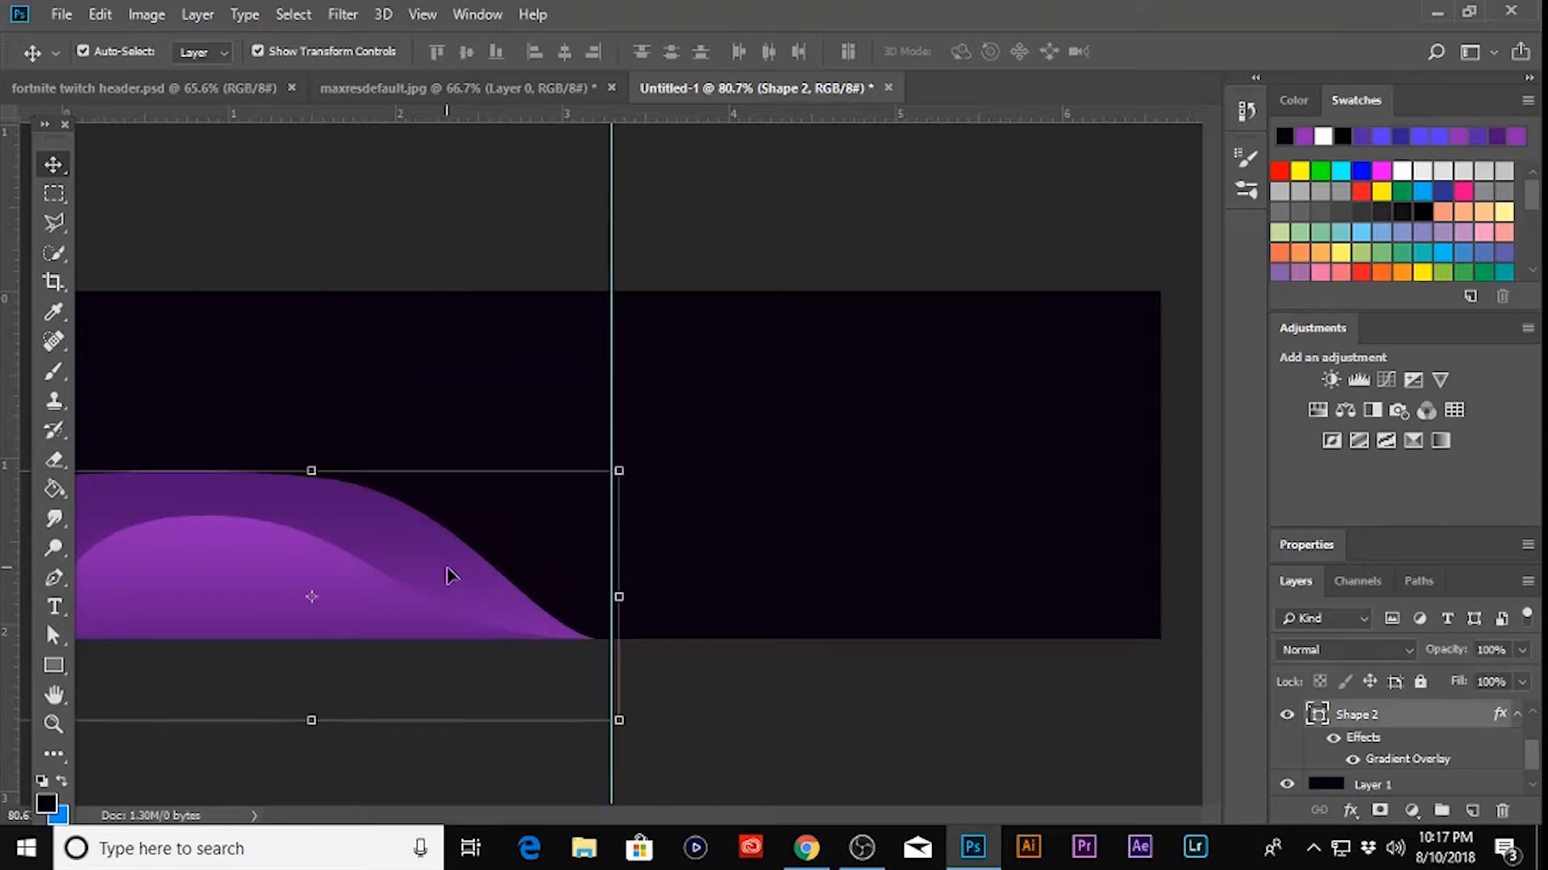
pyautogui.click(744, 662)
pyautogui.scroll(-4, 668, 494)
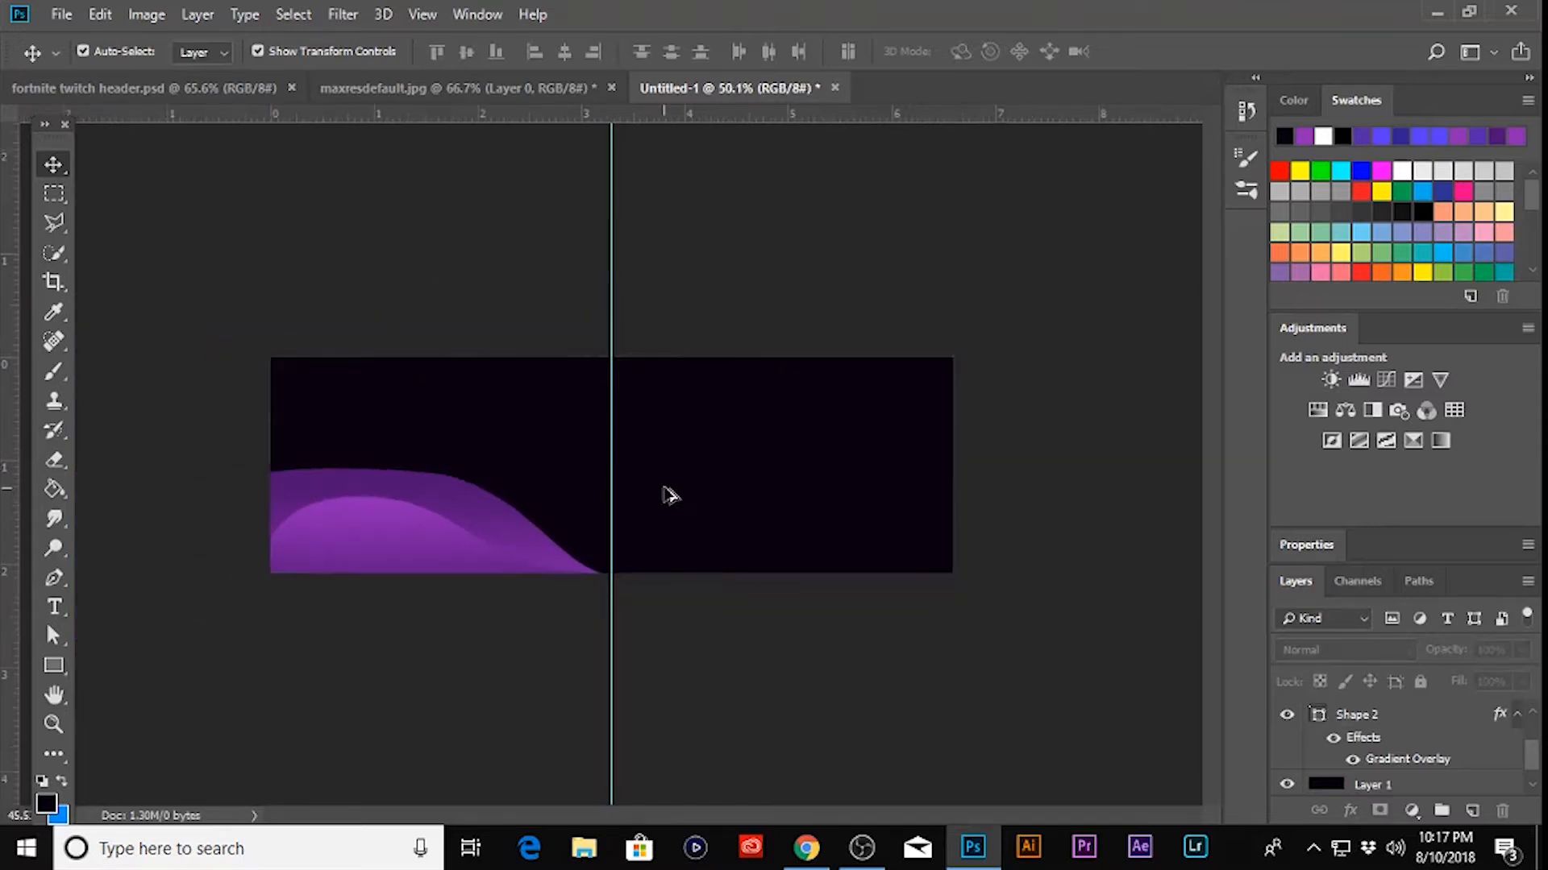
pyautogui.scroll(-1, 667, 494)
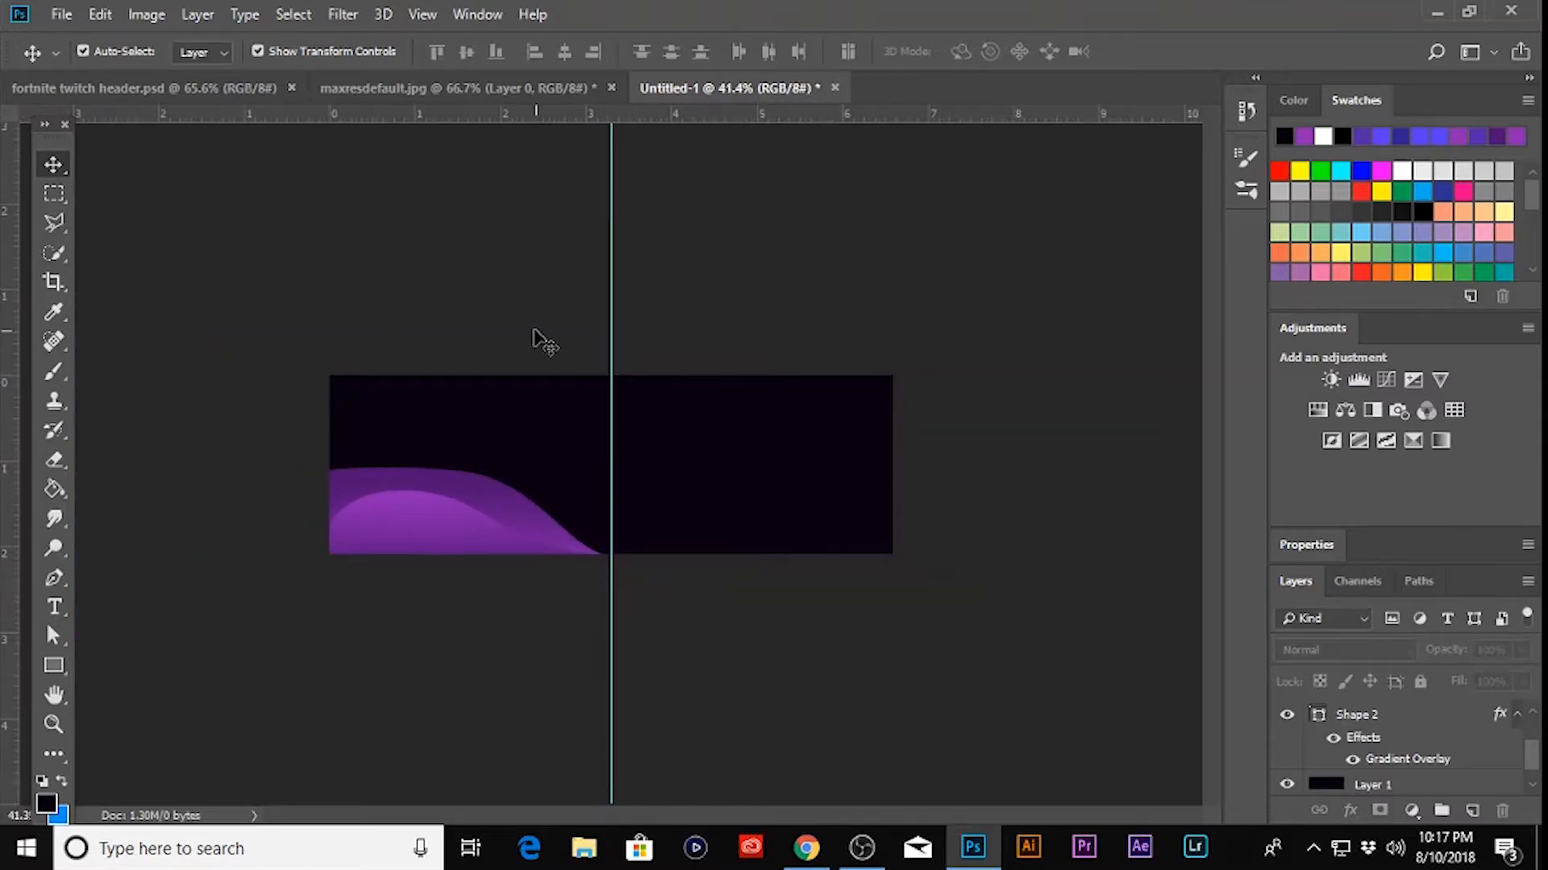
pyautogui.scroll(3, 532, 331)
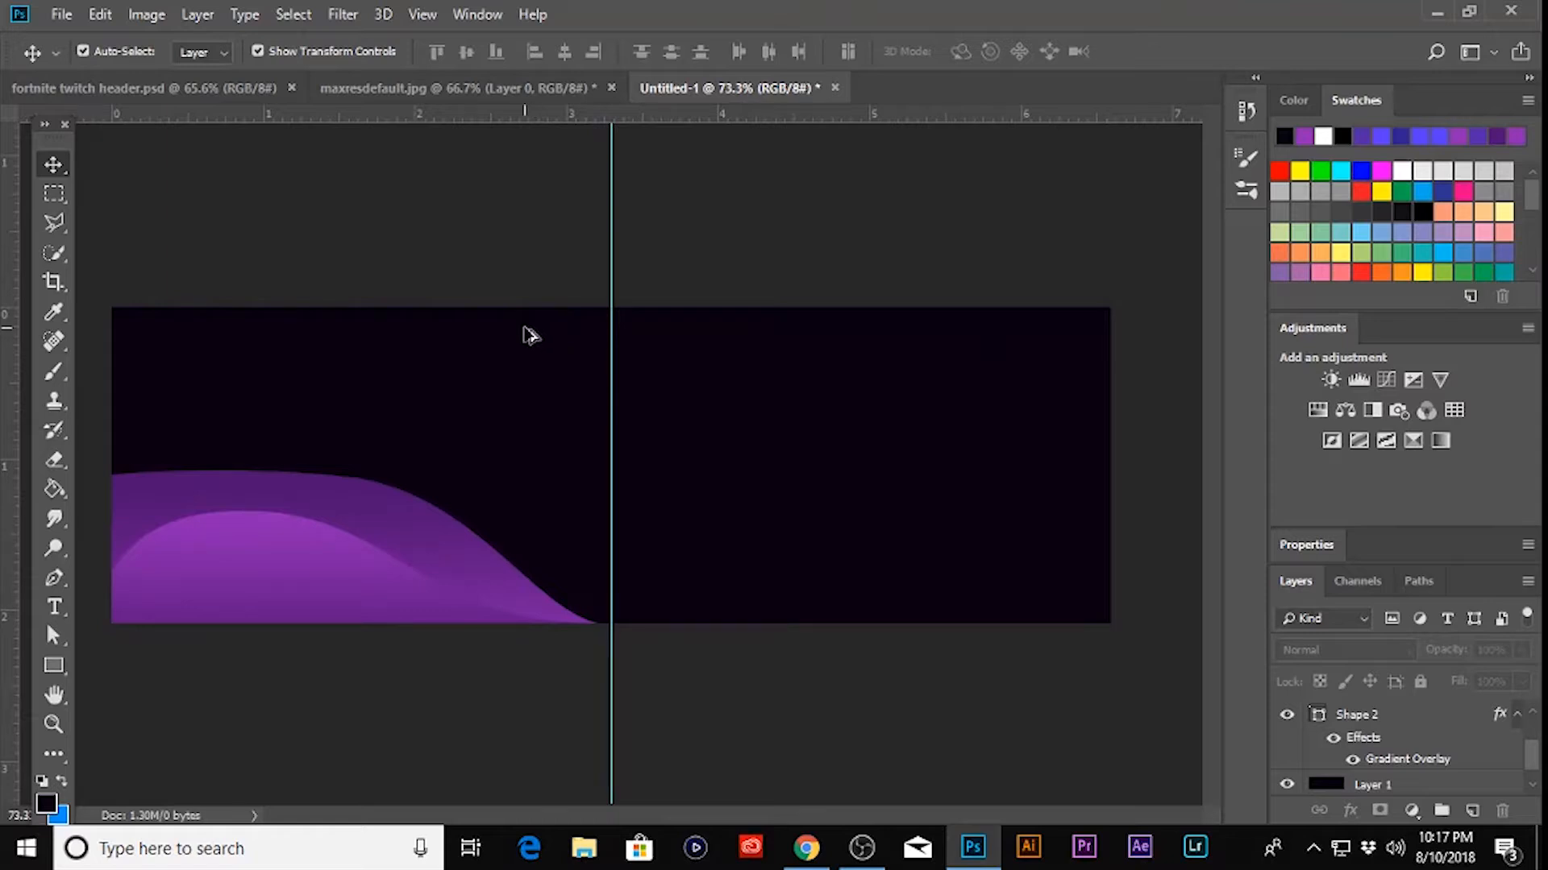
pyautogui.scroll(-1, 531, 336)
pyautogui.scroll(1, 407, 343)
pyautogui.scroll(1, 1447, 752)
pyautogui.click(1374, 720)
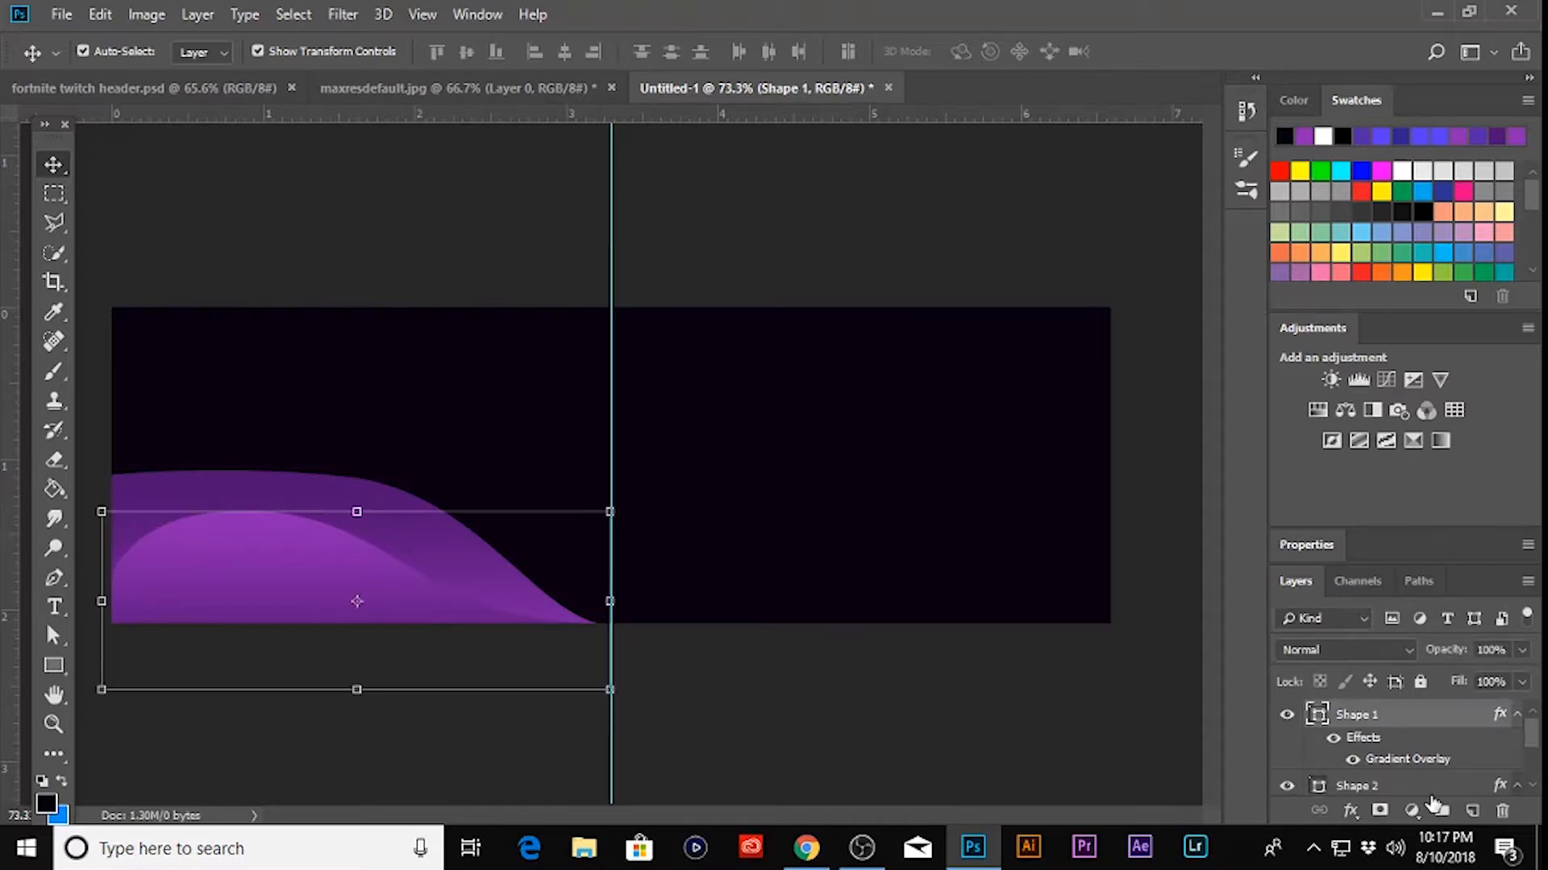
pyautogui.click(756, 706)
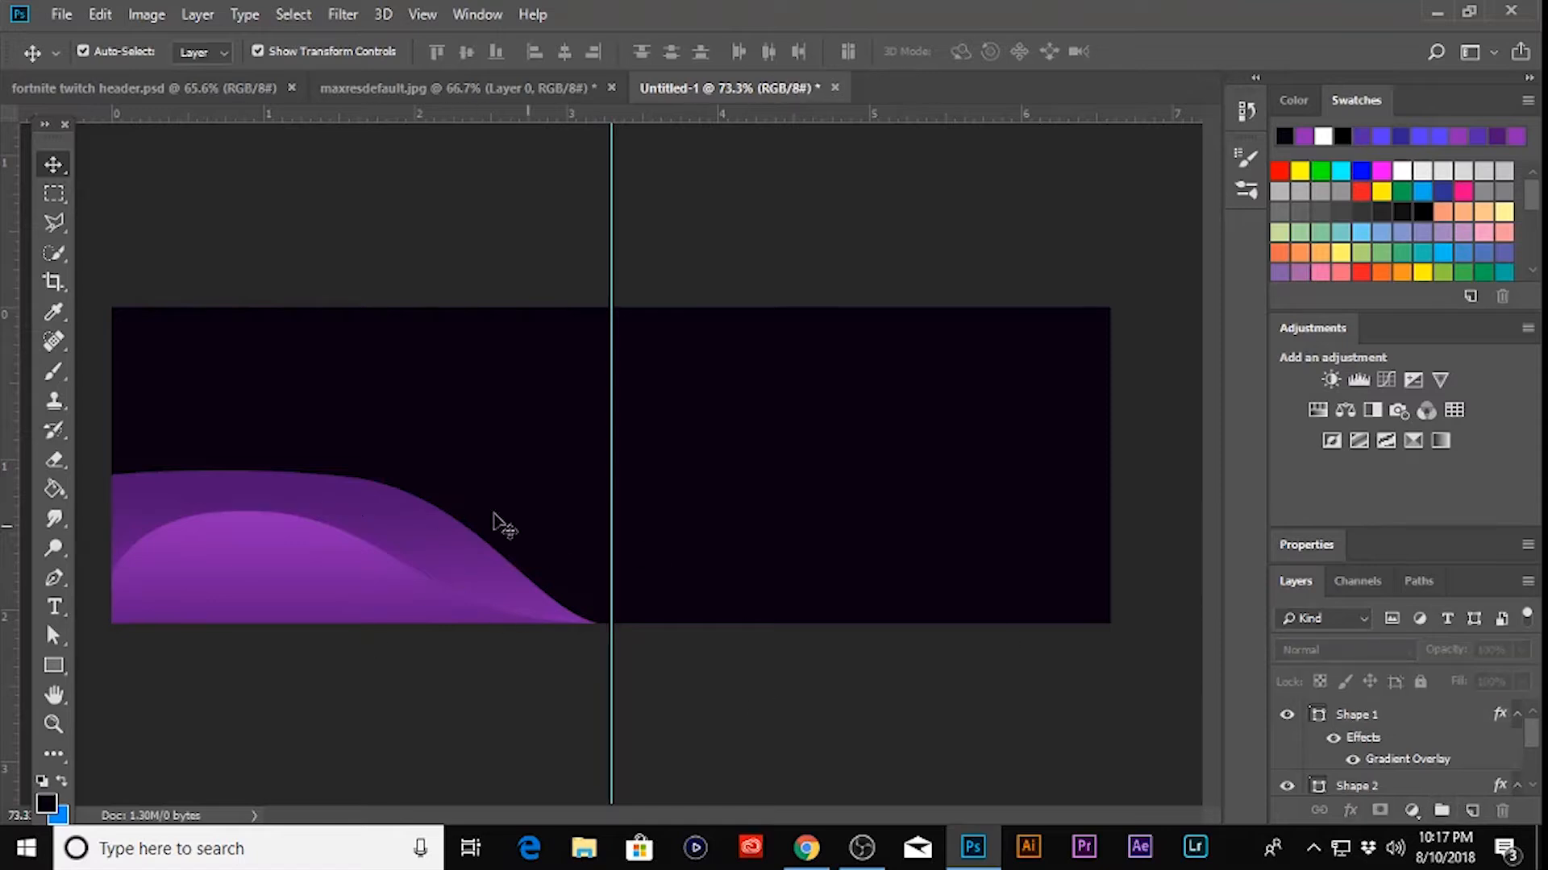
# - Add a new layer above the inner wave, and draw a square about 134 × 134 px above the waves with purple fill #4f1271
pyautogui.click(1383, 726)
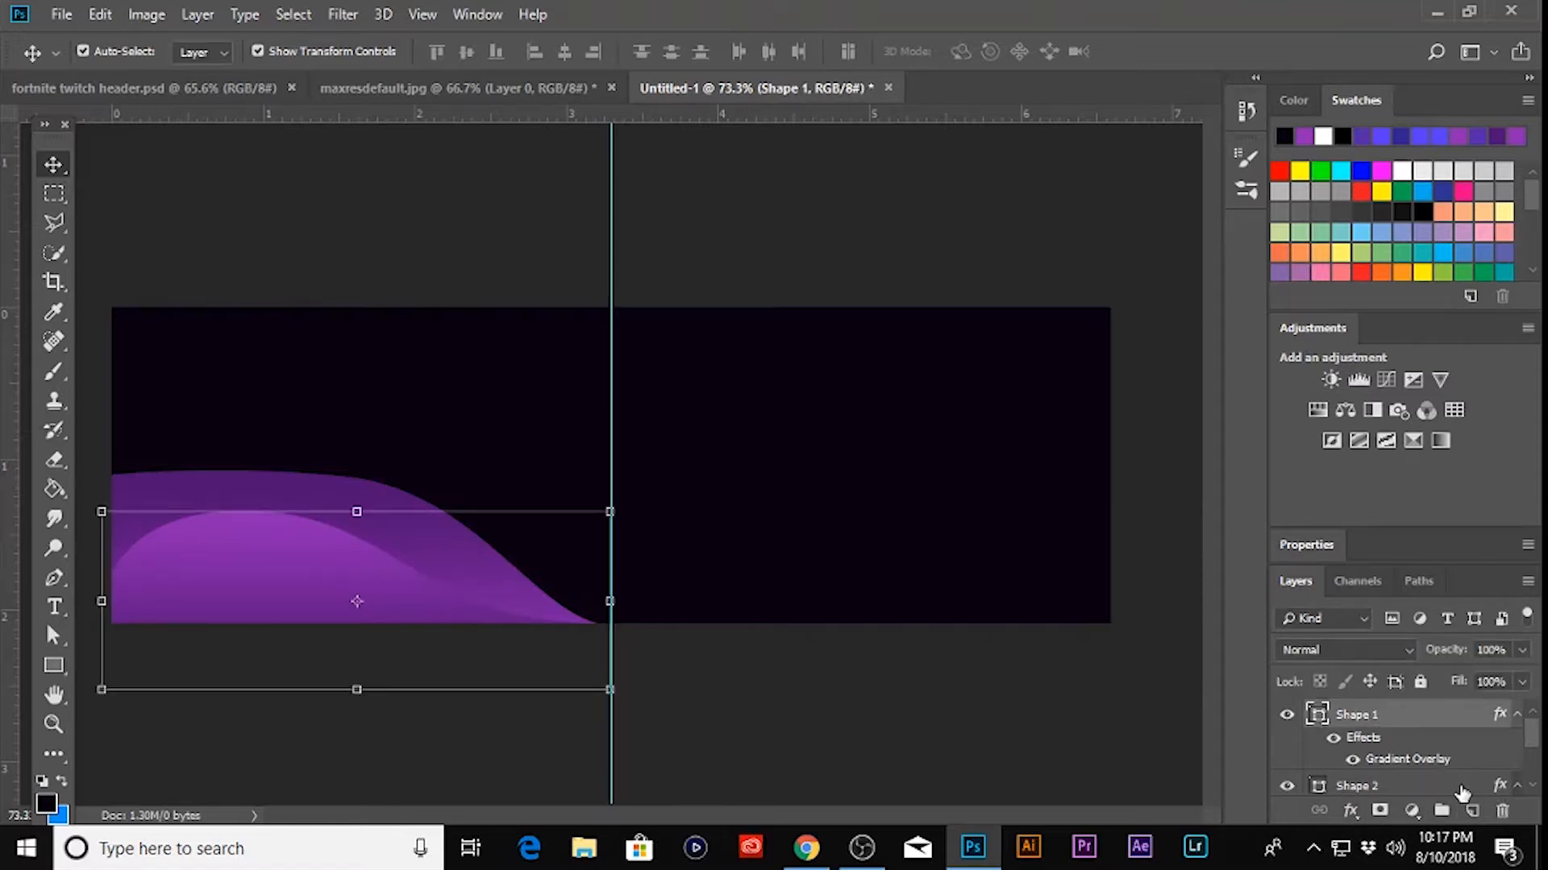
pyautogui.click(1471, 809)
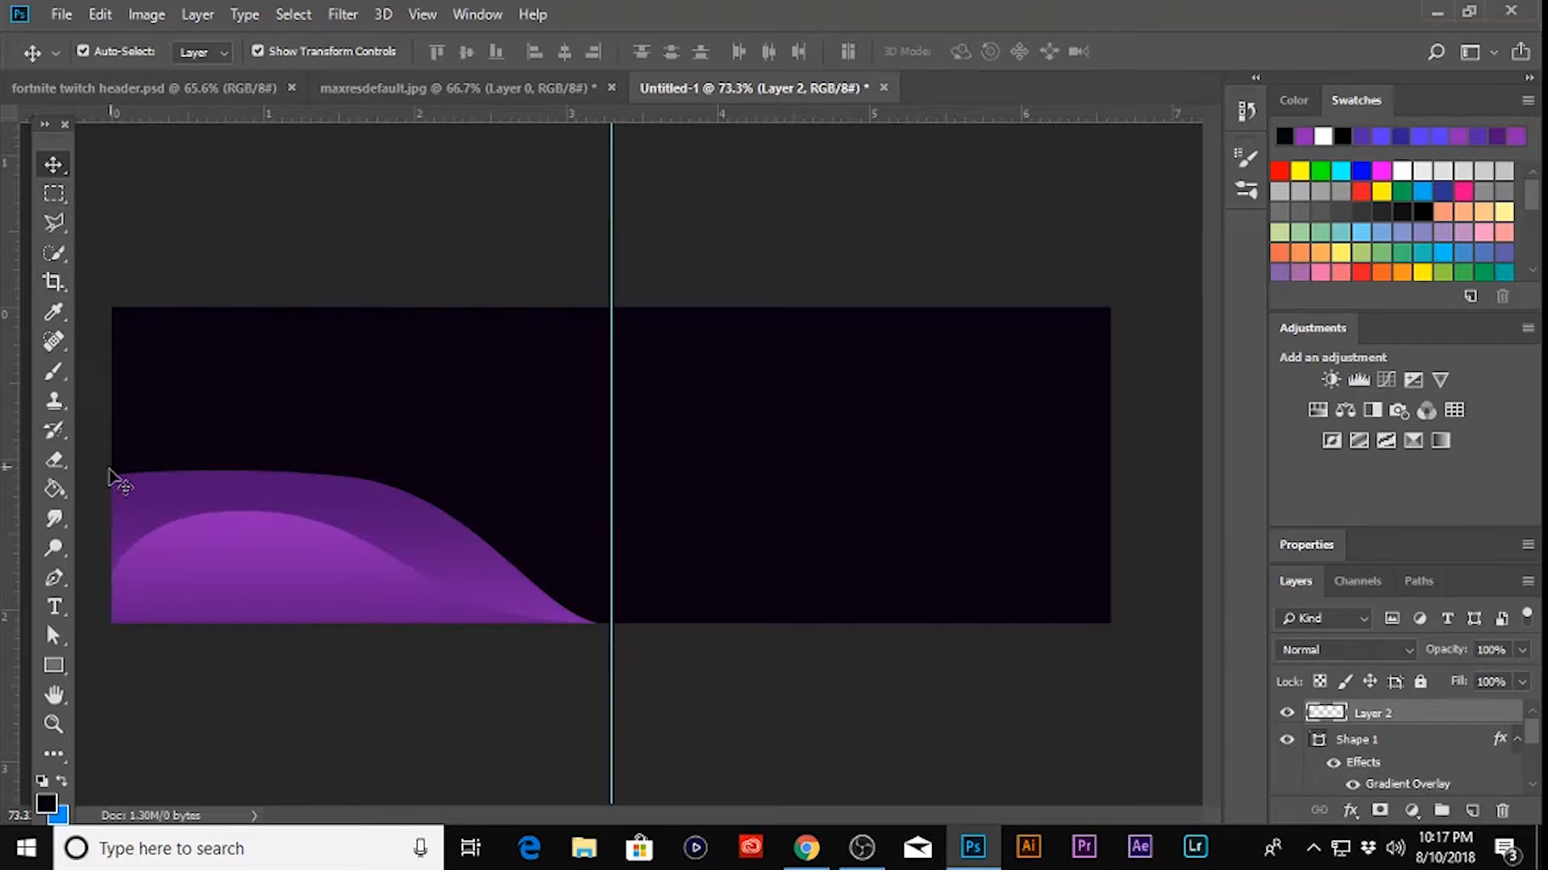
pyautogui.click(57, 667)
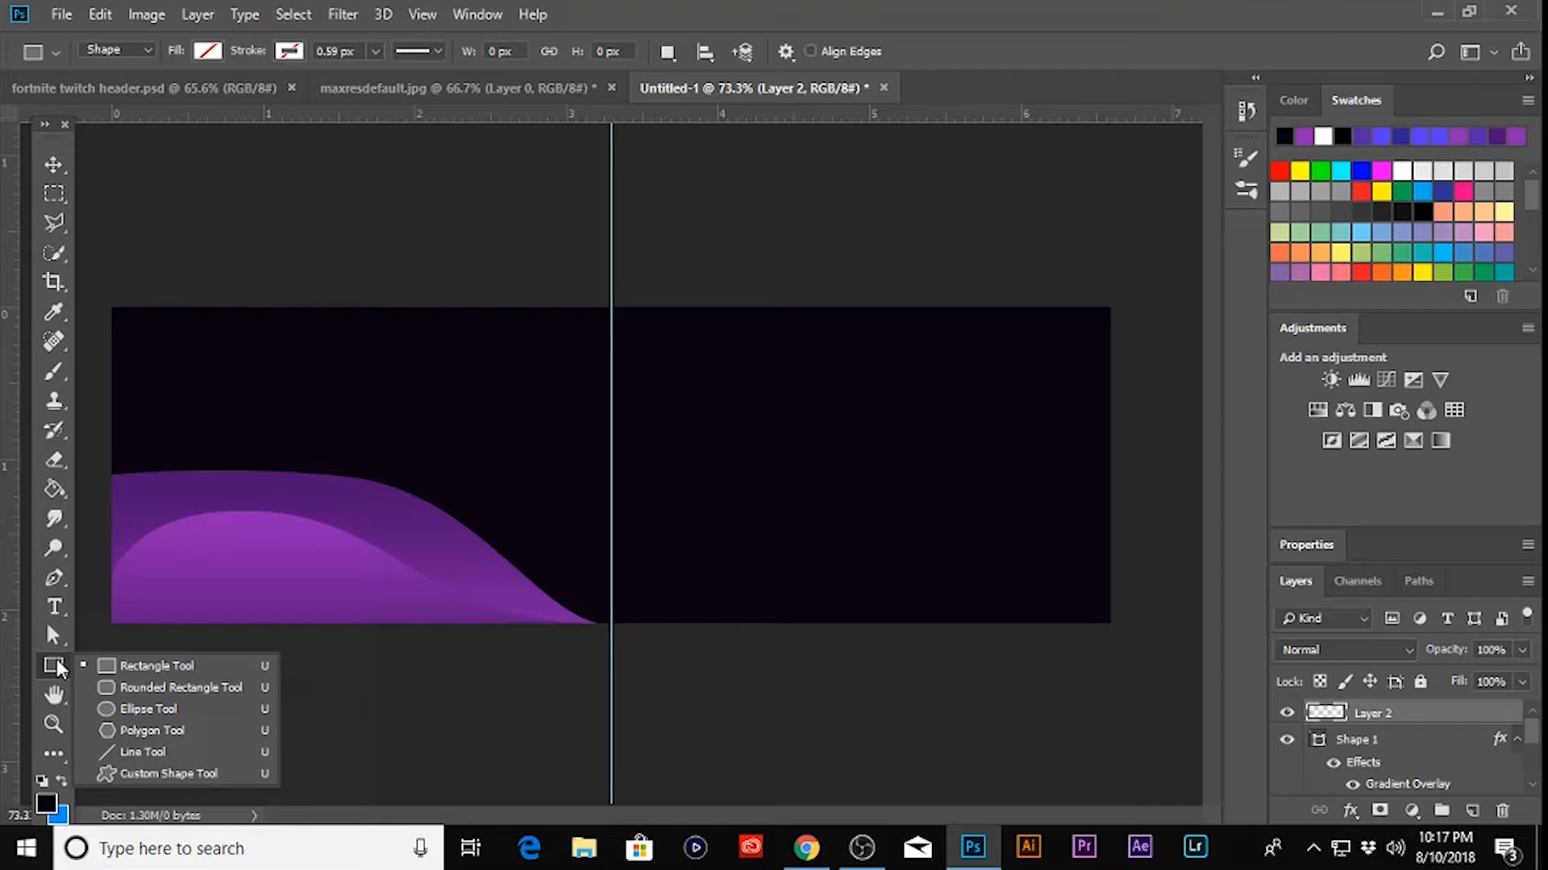
pyautogui.click(176, 668)
pyautogui.moveTo(462, 405); pyautogui.dragTo(520, 475)
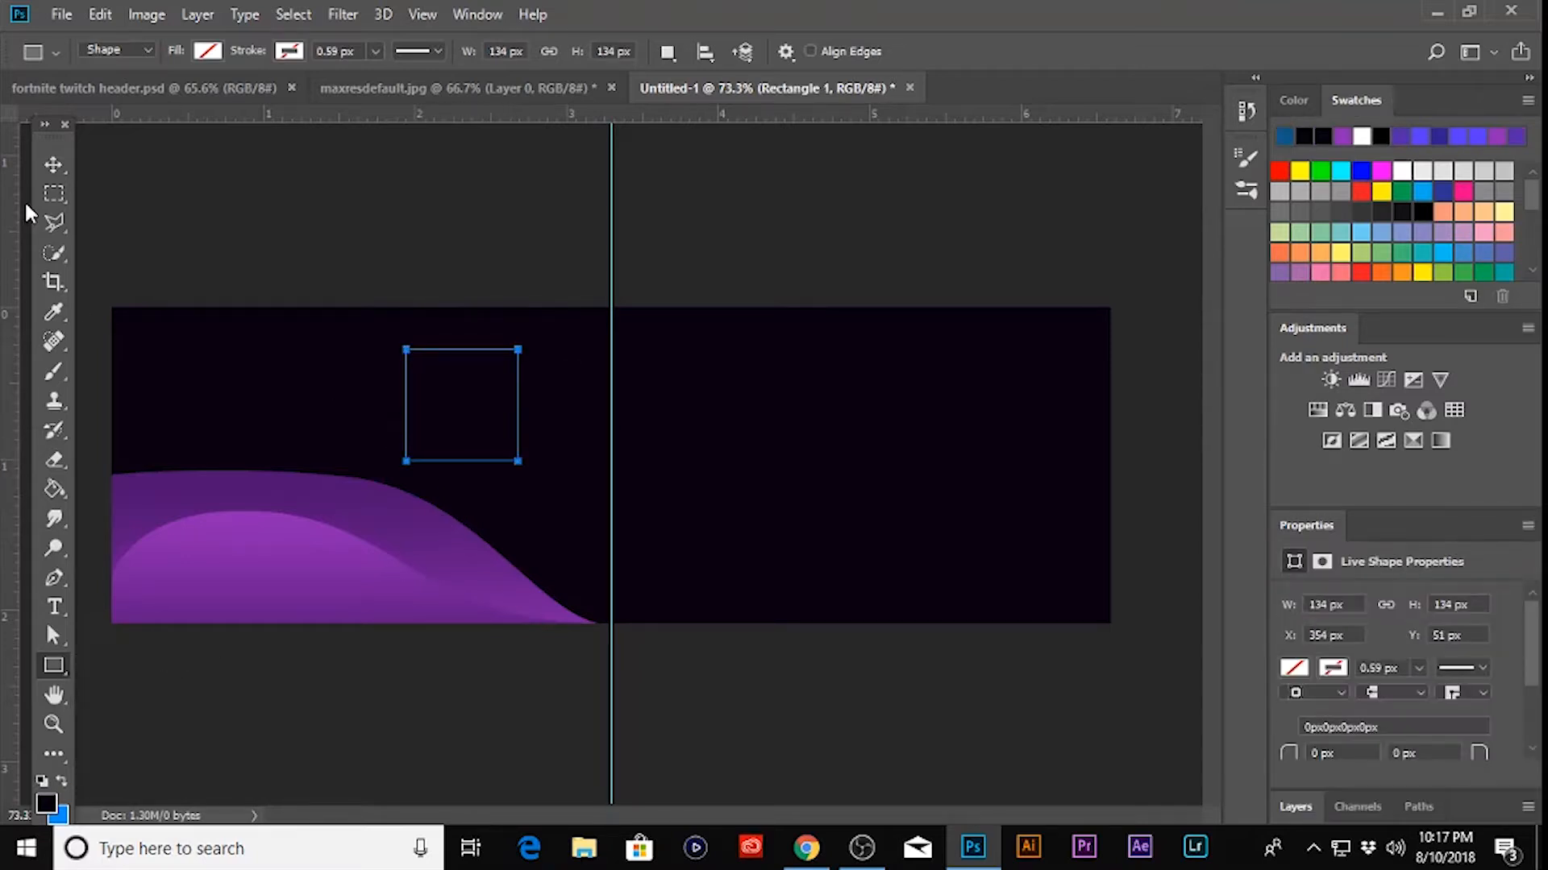
pyautogui.click(208, 51)
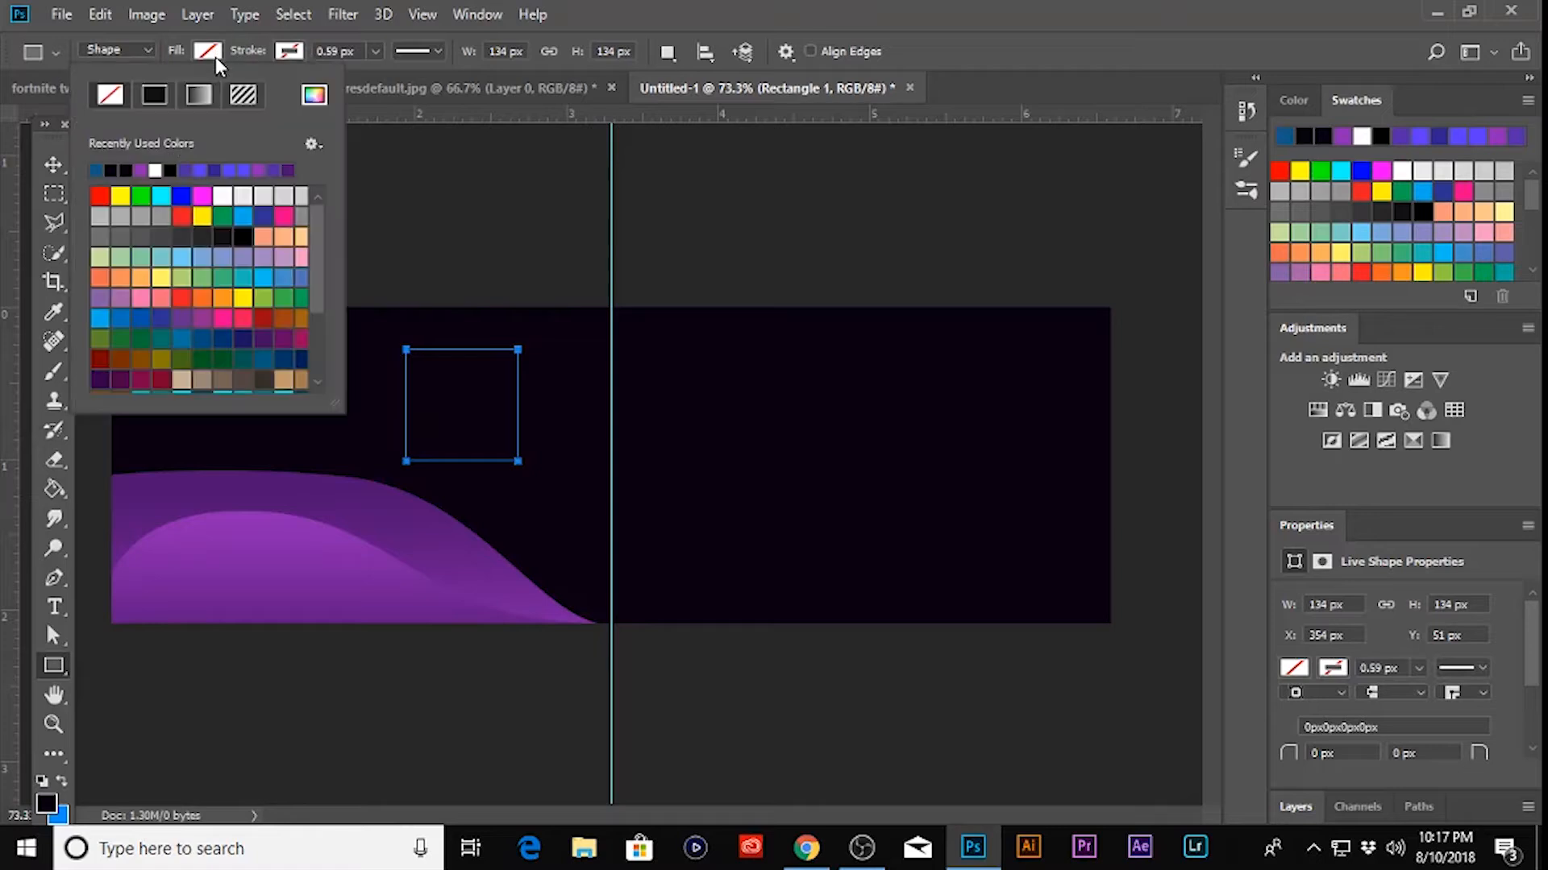
pyautogui.click(314, 95)
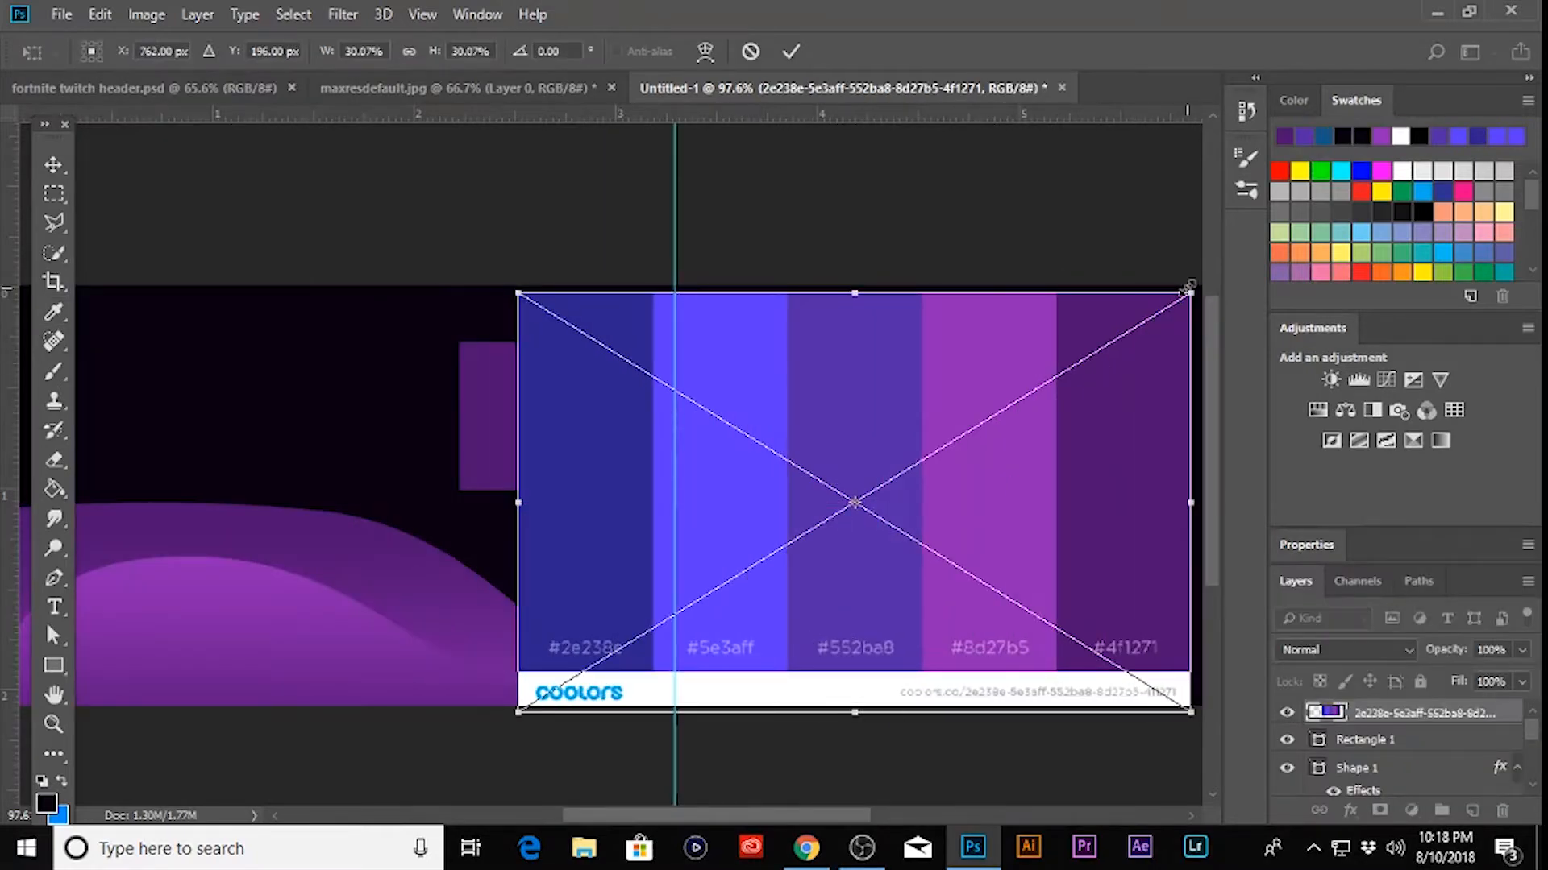
# - Scale the placed colour palette image down to about 17.5% and place it in the canvas's upper-right corner
pyautogui.moveTo(1189, 290); pyautogui.dragTo(922, 456)
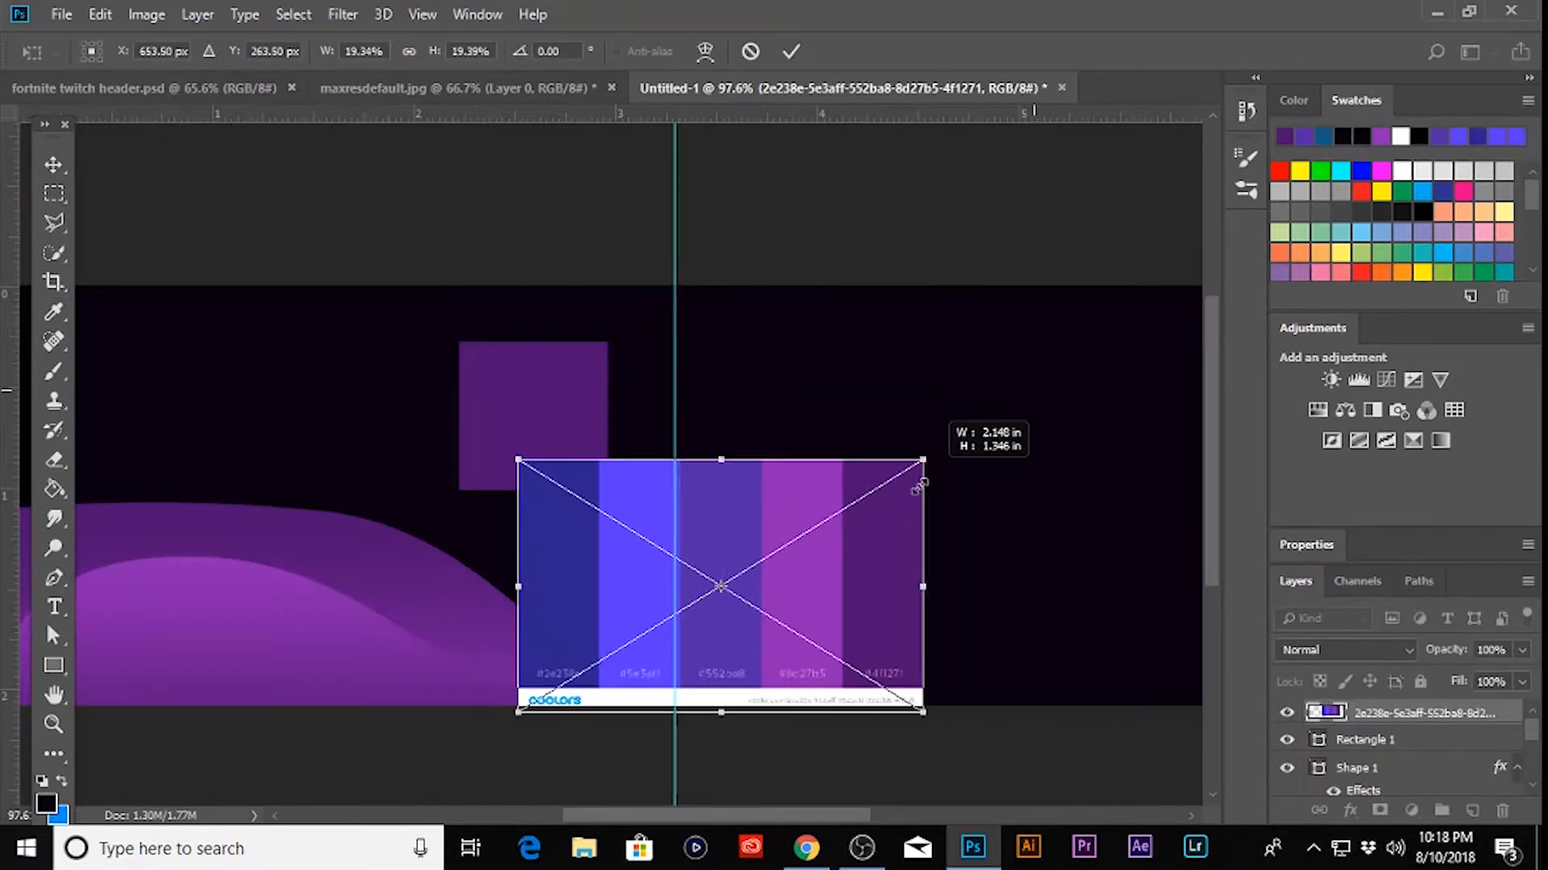
pyautogui.moveTo(825, 503); pyautogui.dragTo(1117, 341)
pyautogui.scroll(-2, 857, 388)
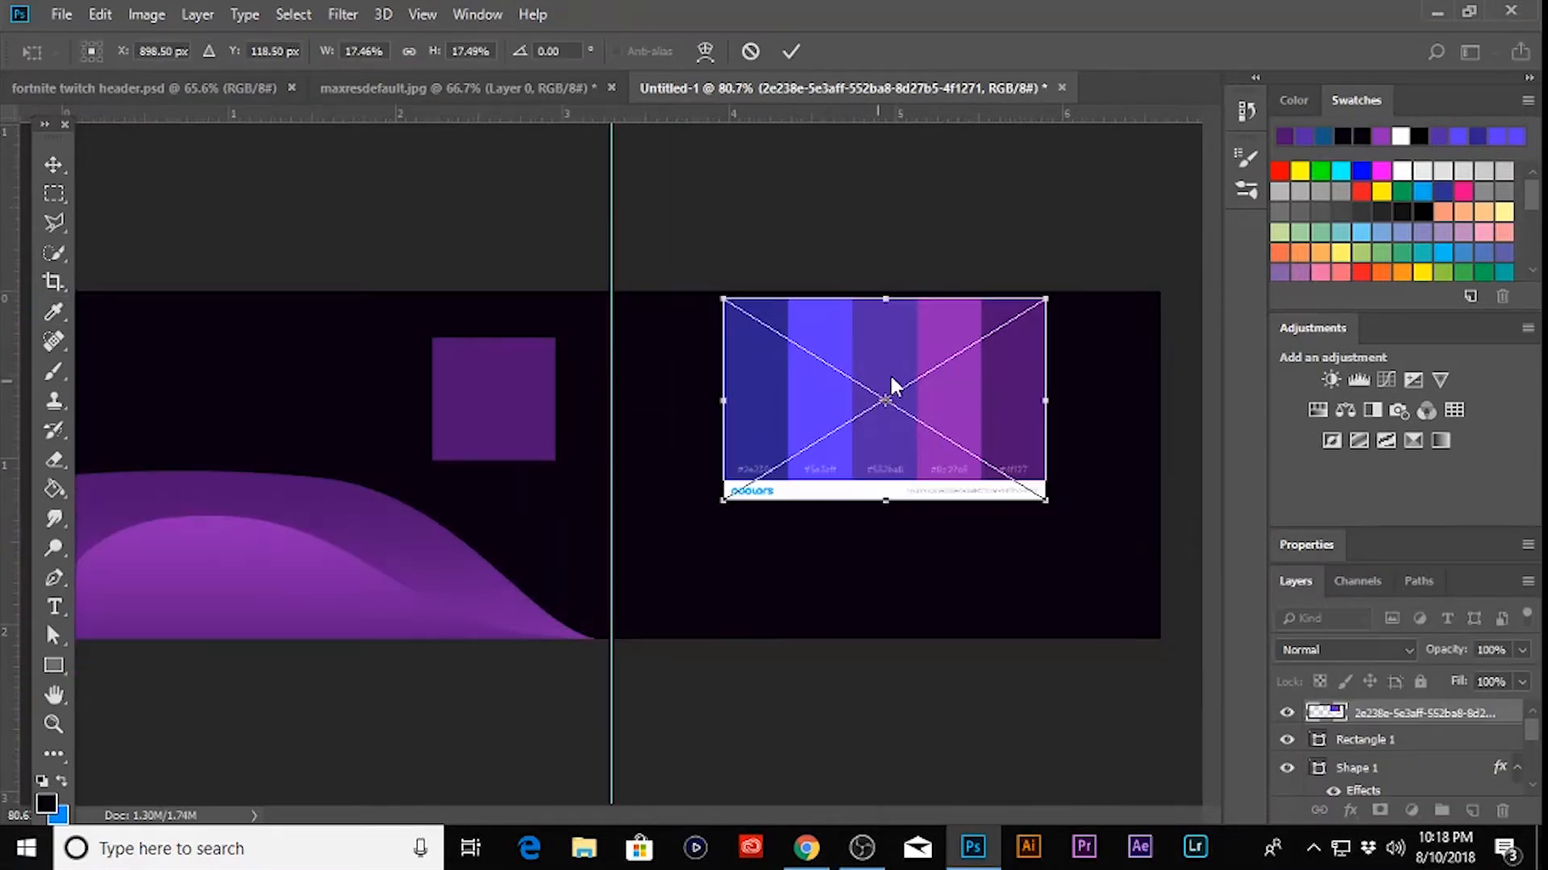
pyautogui.moveTo(1005, 387); pyautogui.dragTo(1121, 381)
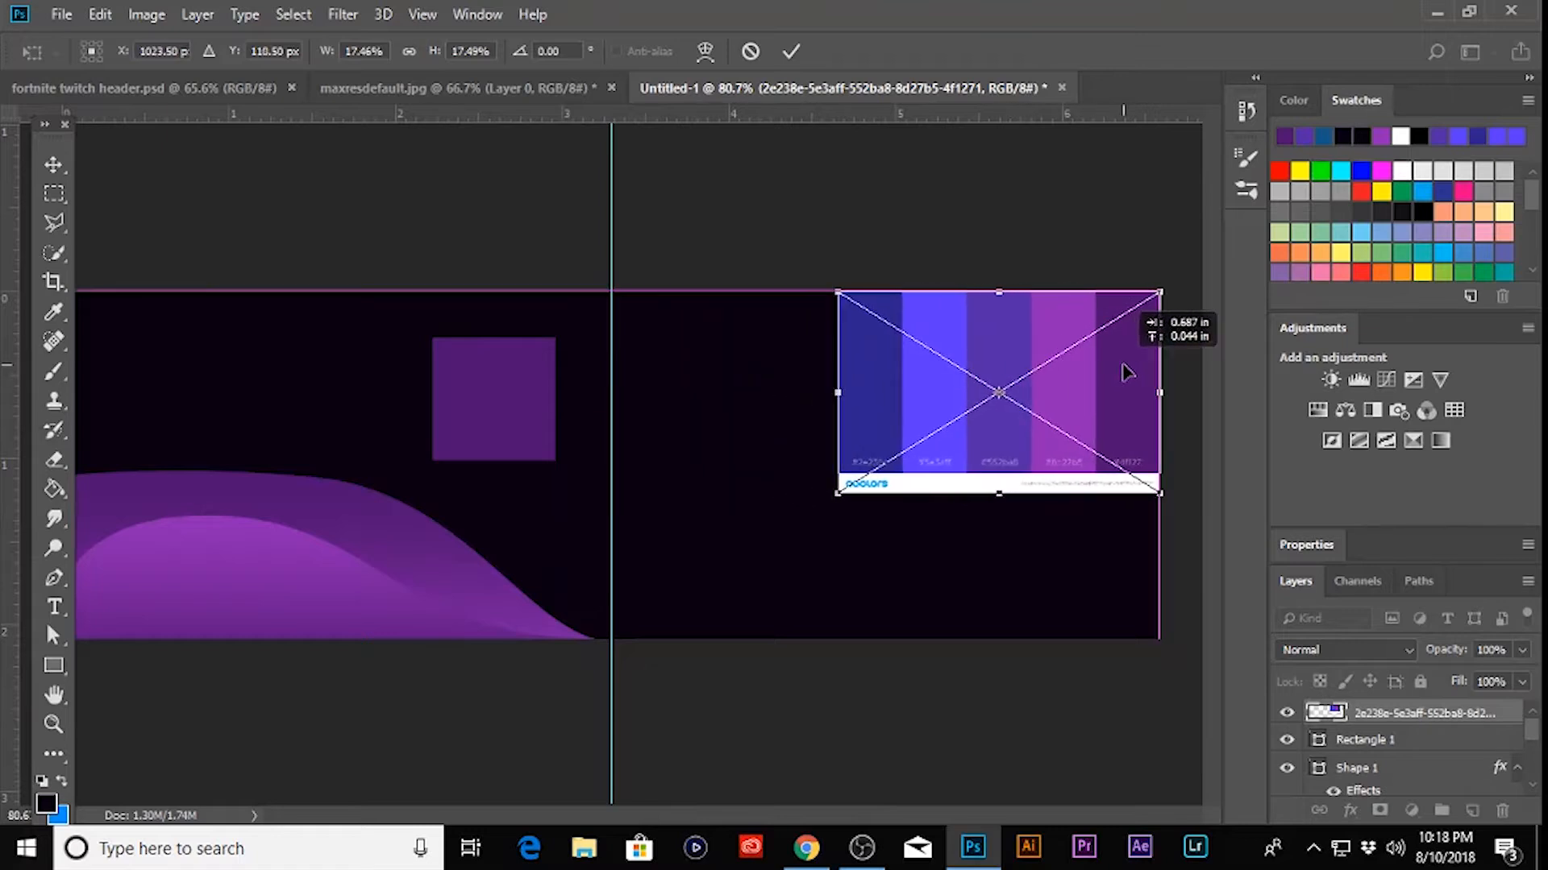
pyautogui.click(52, 166)
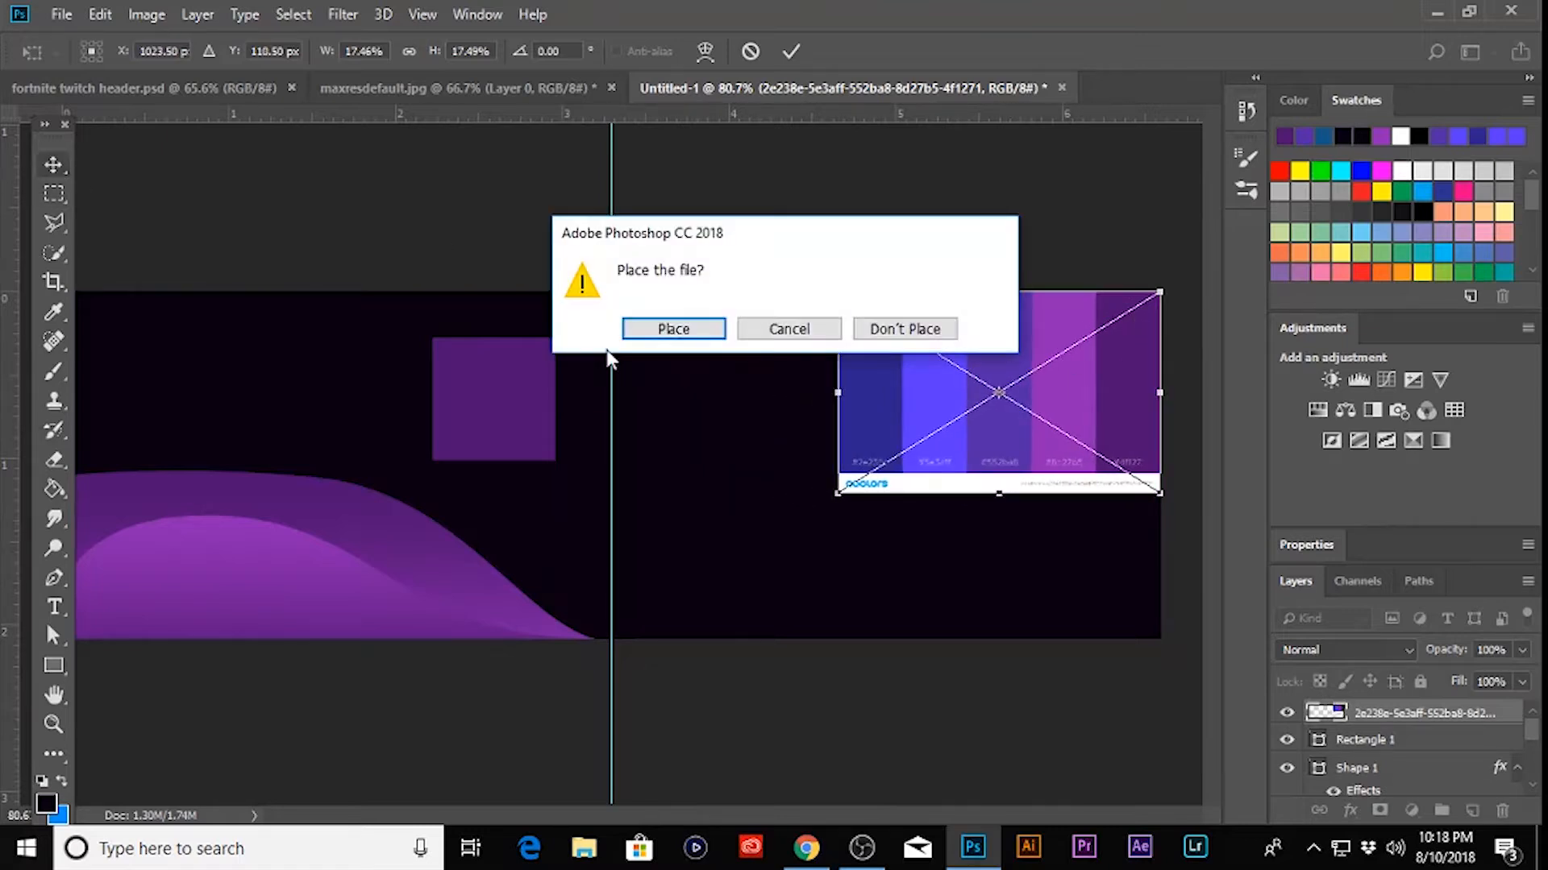
pyautogui.click(657, 327)
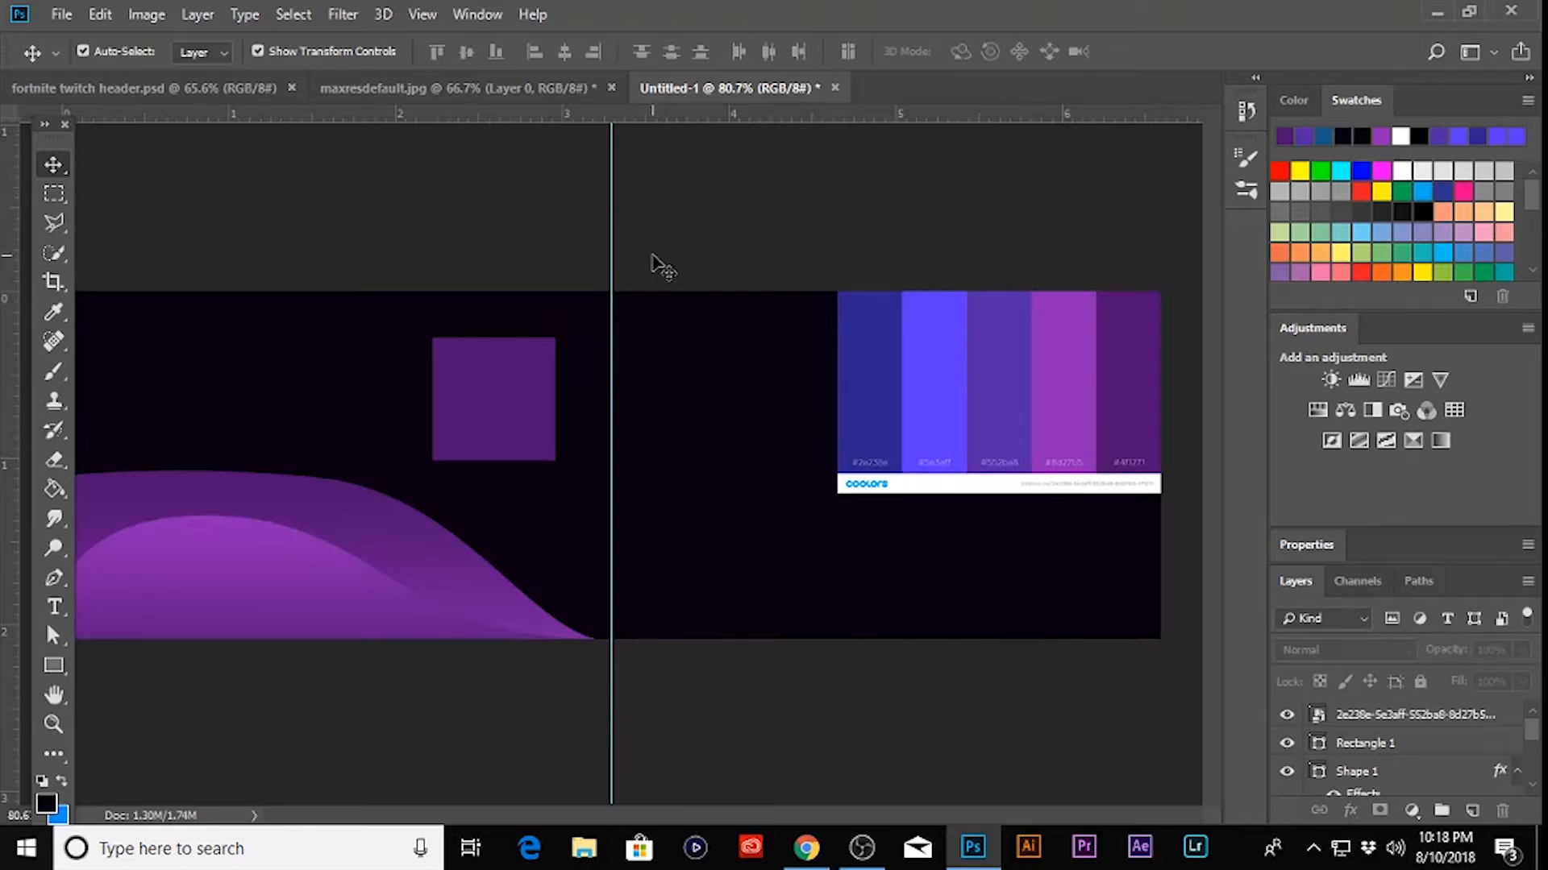
# - Draw a closed strip about 134 × 13 px along the square's bottom edge with the Pen tool
pyautogui.click(485, 439)
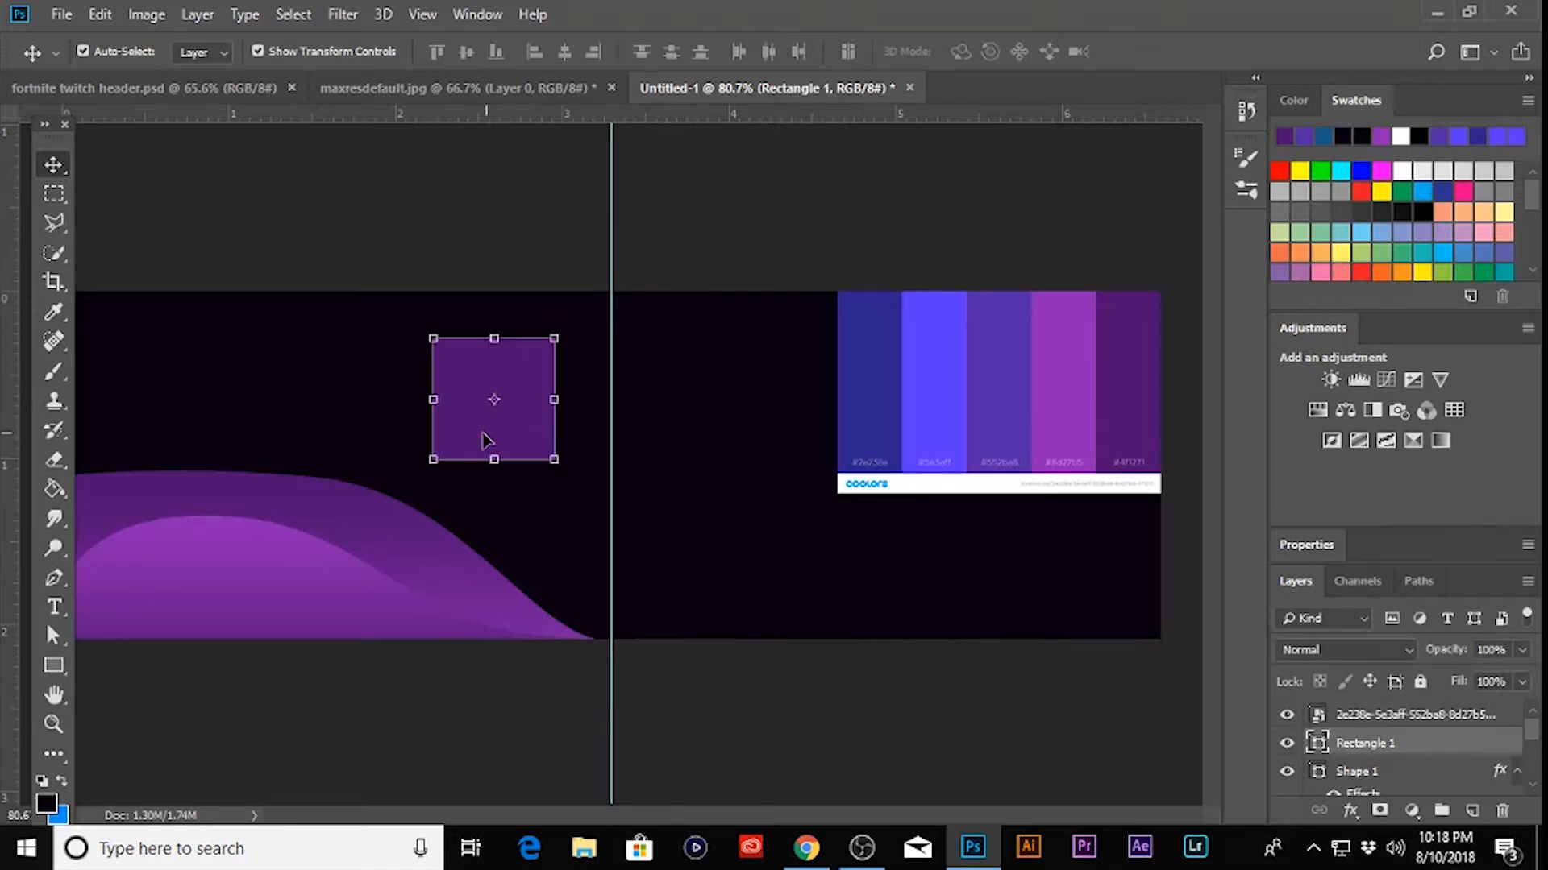
pyautogui.scroll(5, 459, 475)
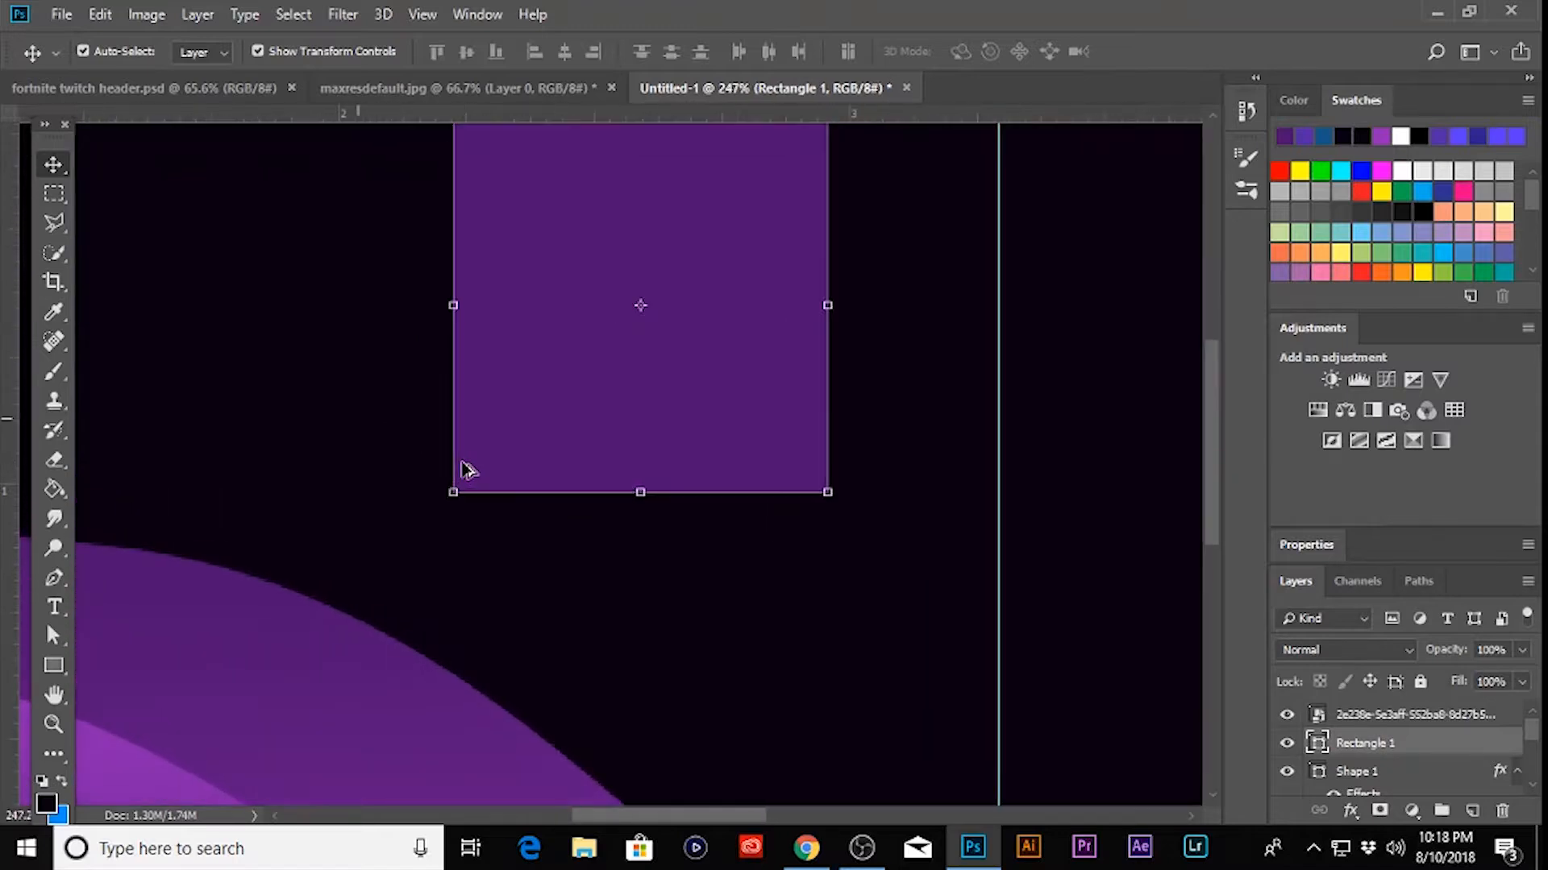
pyautogui.press('p')
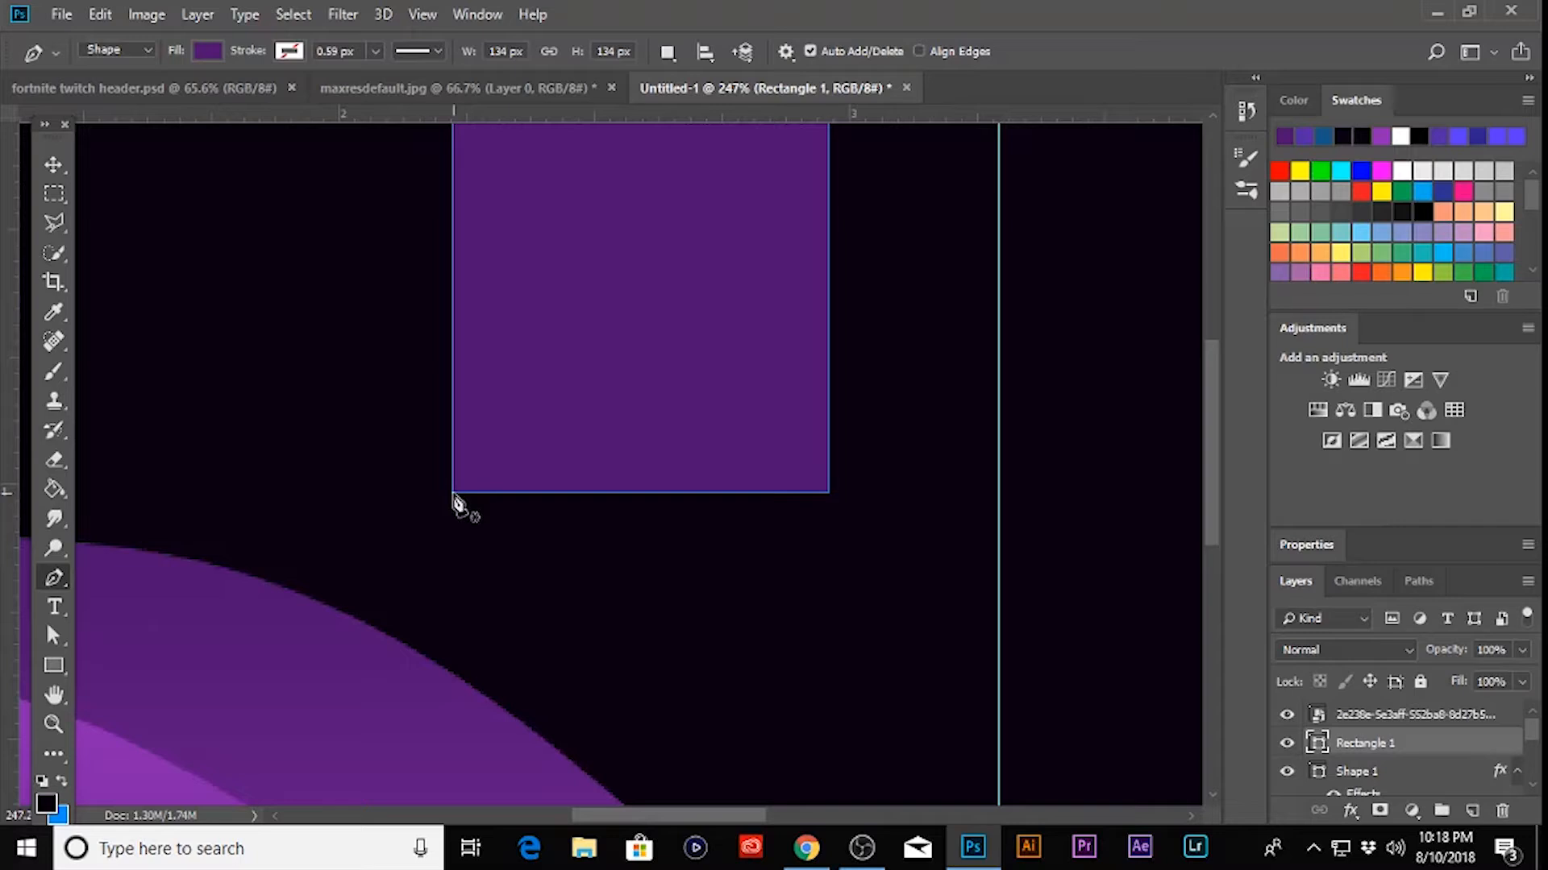
pyautogui.click(454, 495)
pyautogui.hotkey('ctrl', 'z')
pyautogui.click(453, 492)
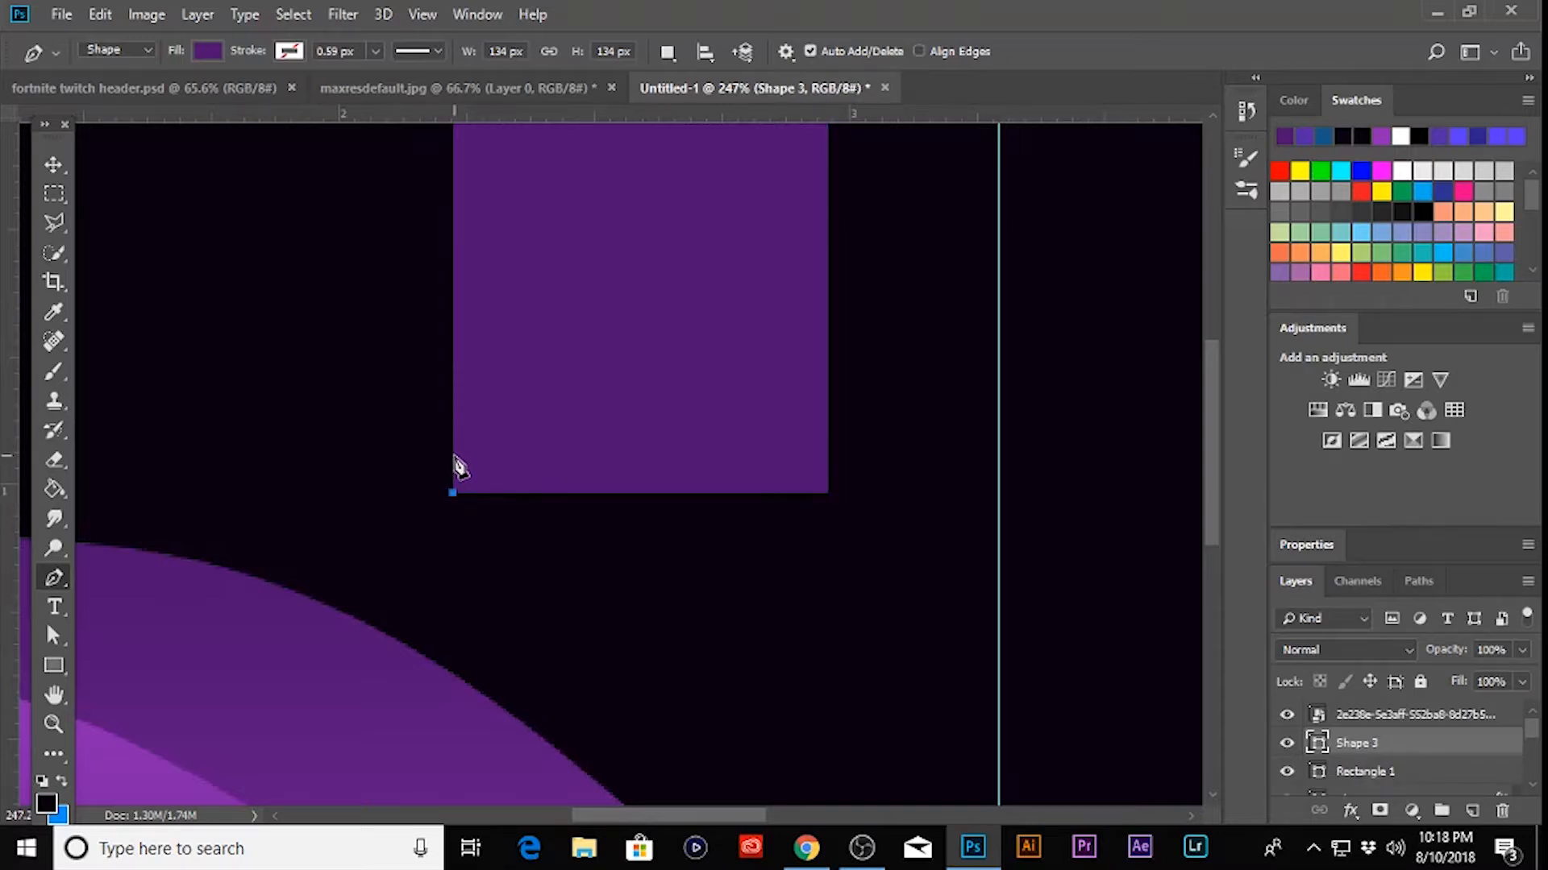
pyautogui.click(452, 456)
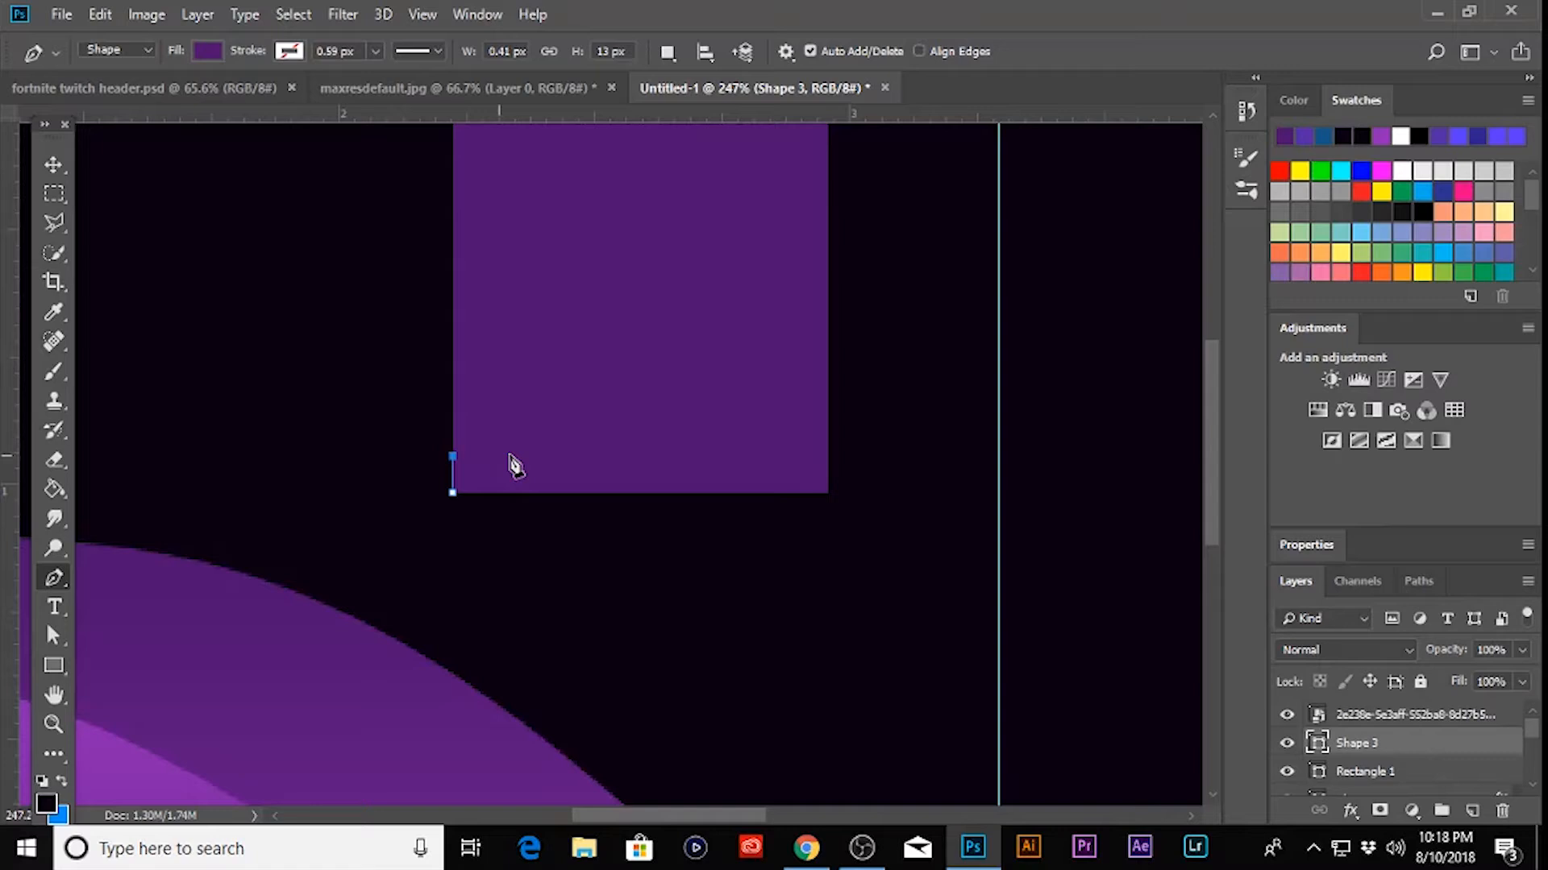
pyautogui.click(829, 457)
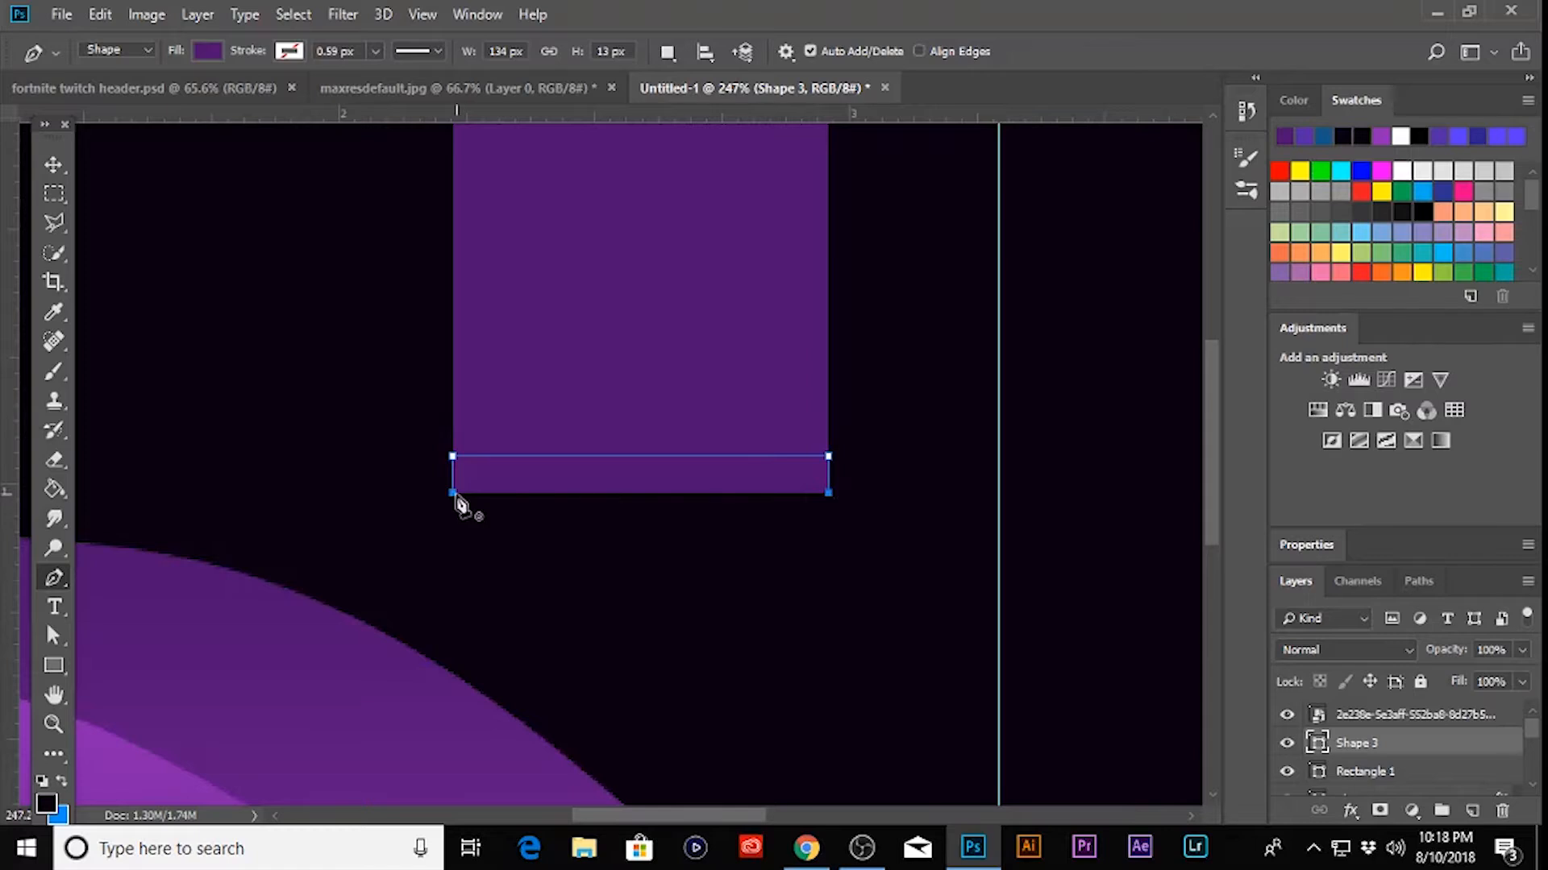
pyautogui.click(453, 494)
pyautogui.scroll(-3, 691, 451)
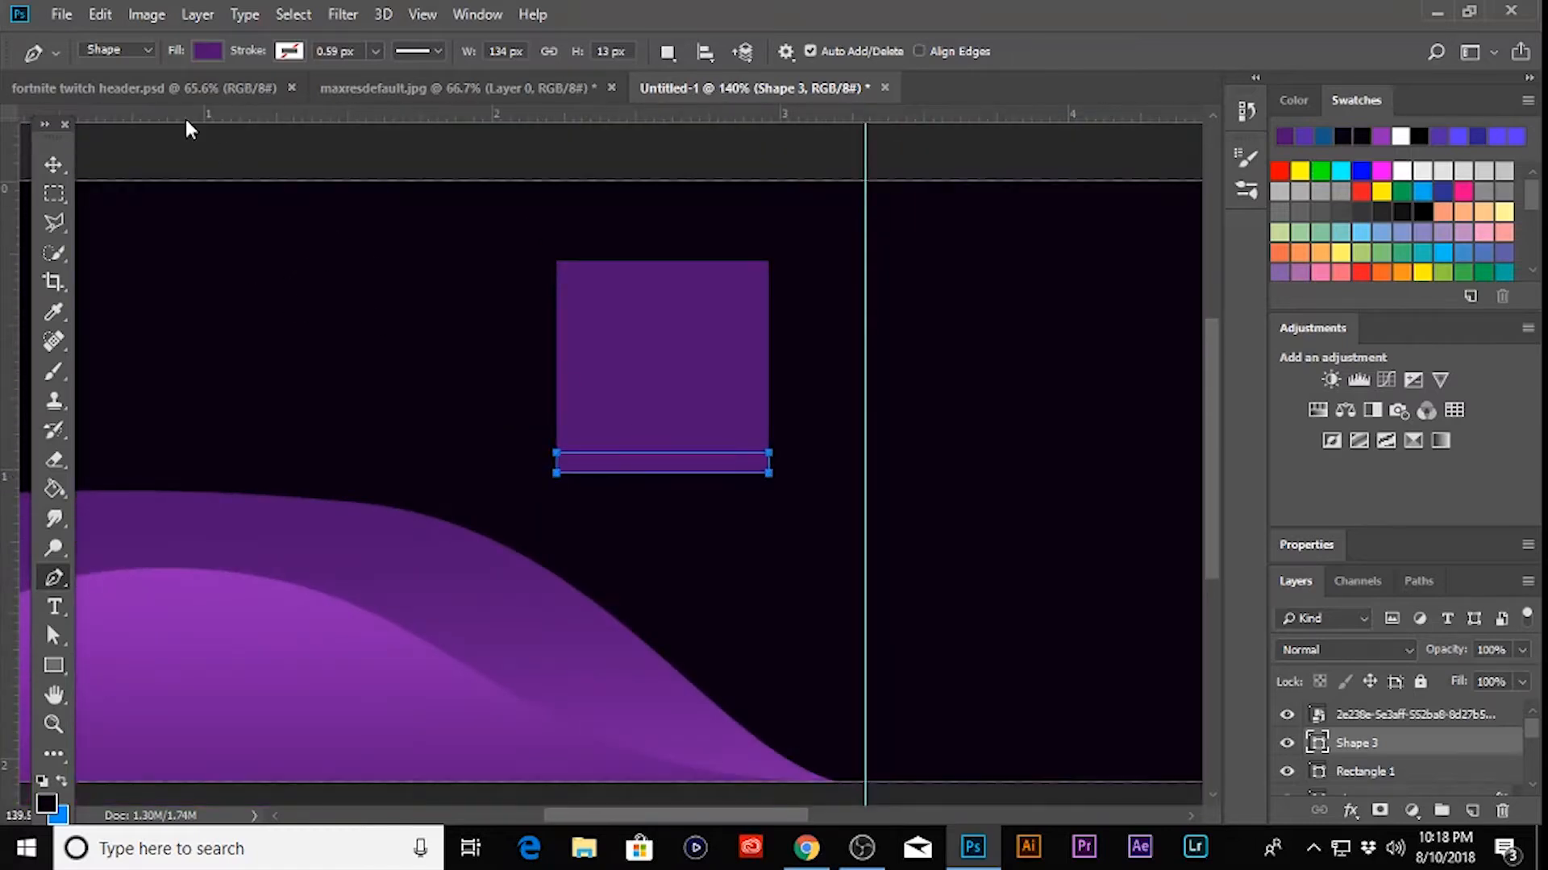
# - Fill the bottom strip with a darker shade of purple than the square
pyautogui.click(207, 51)
pyautogui.scroll(-1, 442, 282)
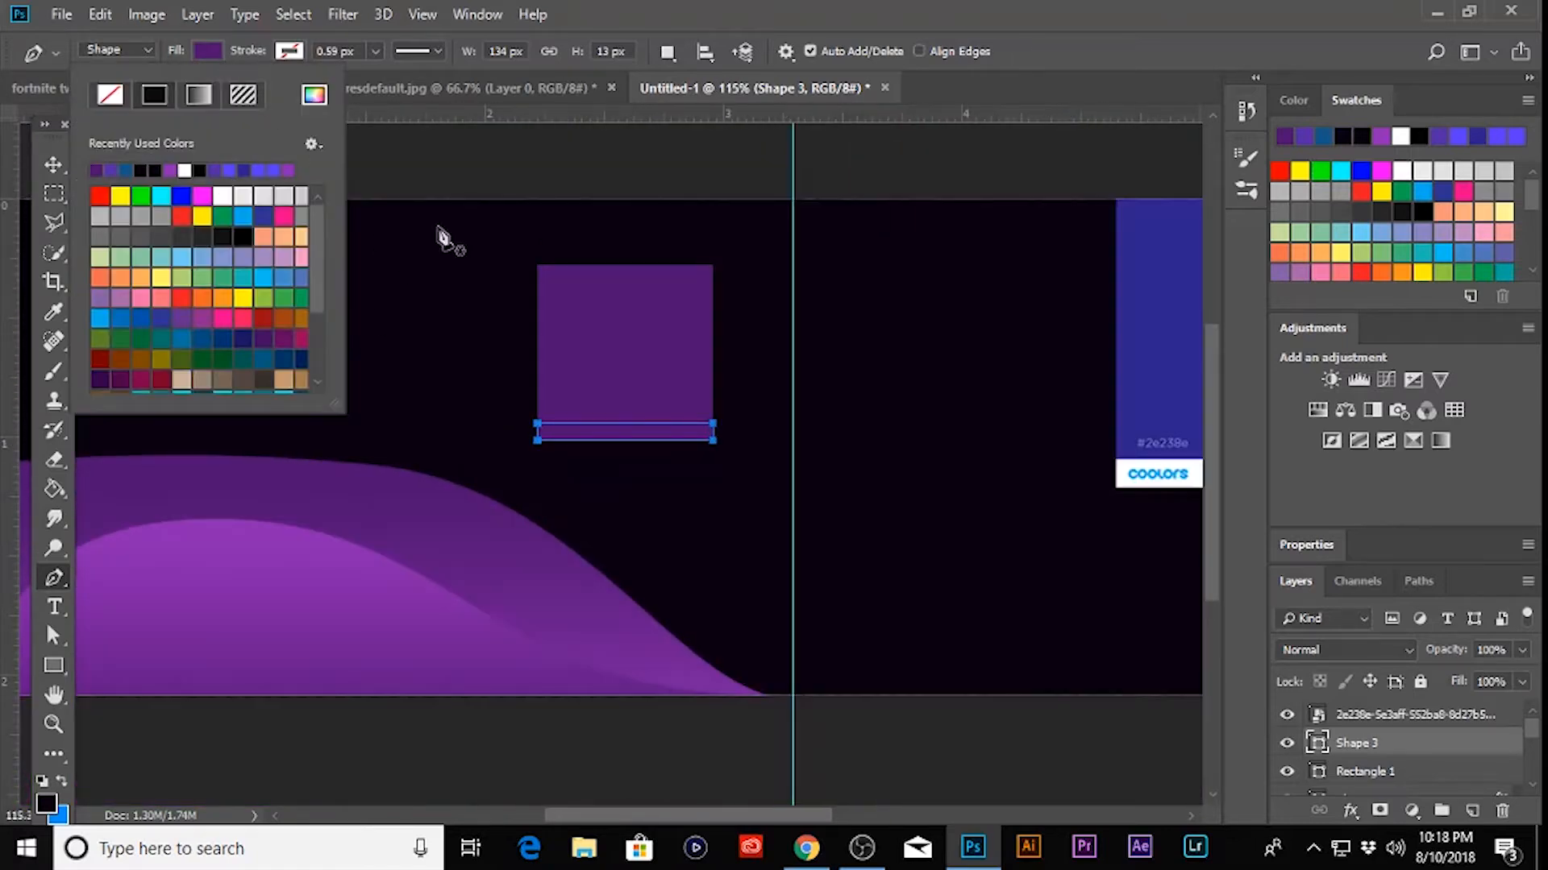
pyautogui.scroll(-1, 451, 242)
pyautogui.click(314, 96)
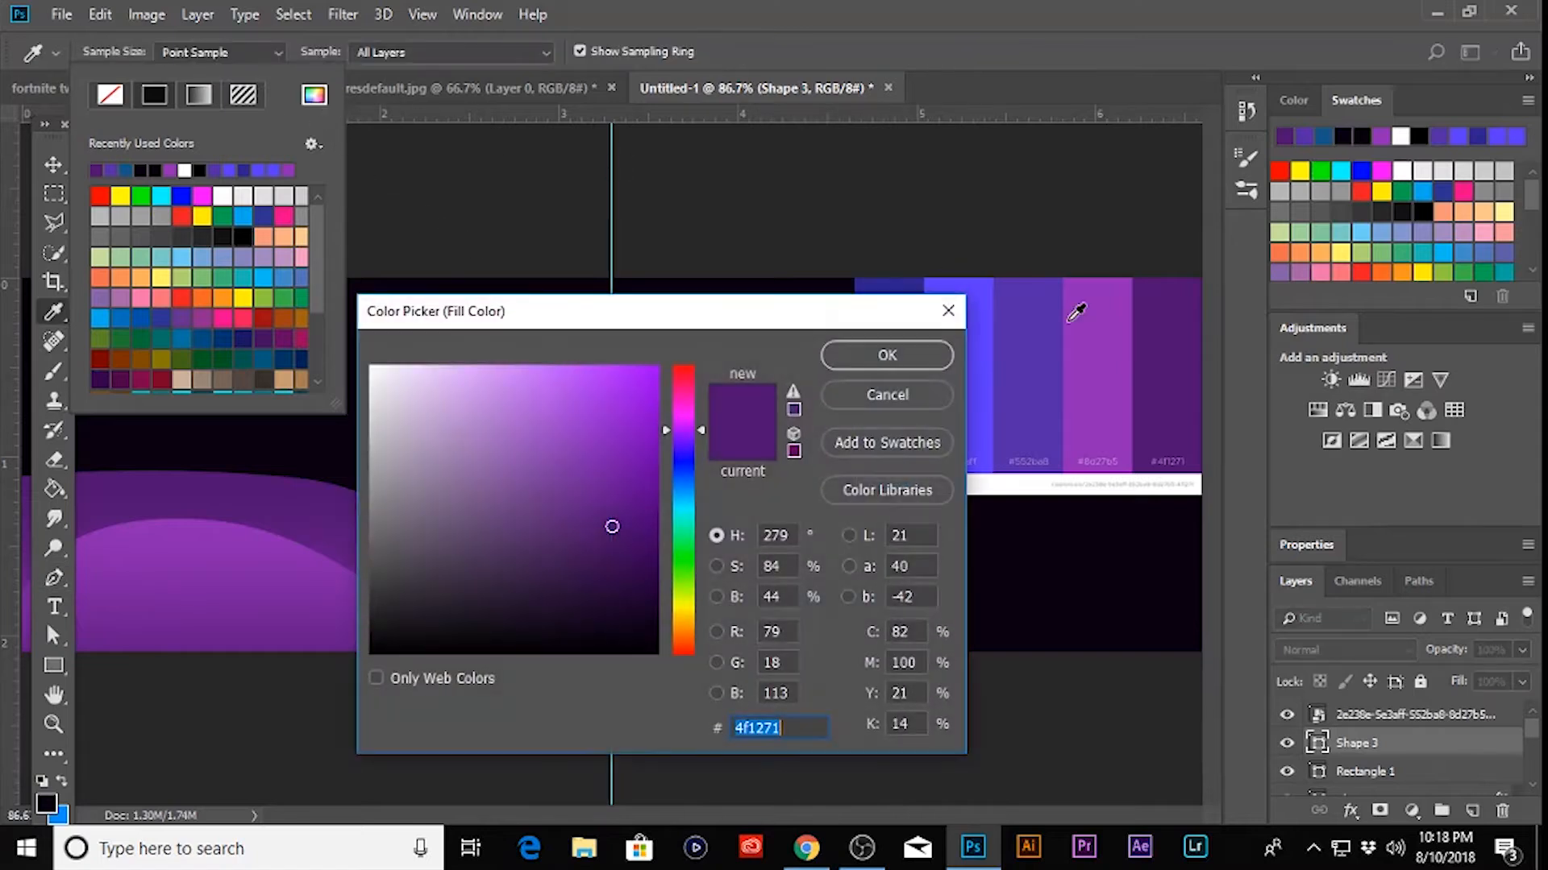
pyautogui.click(874, 352)
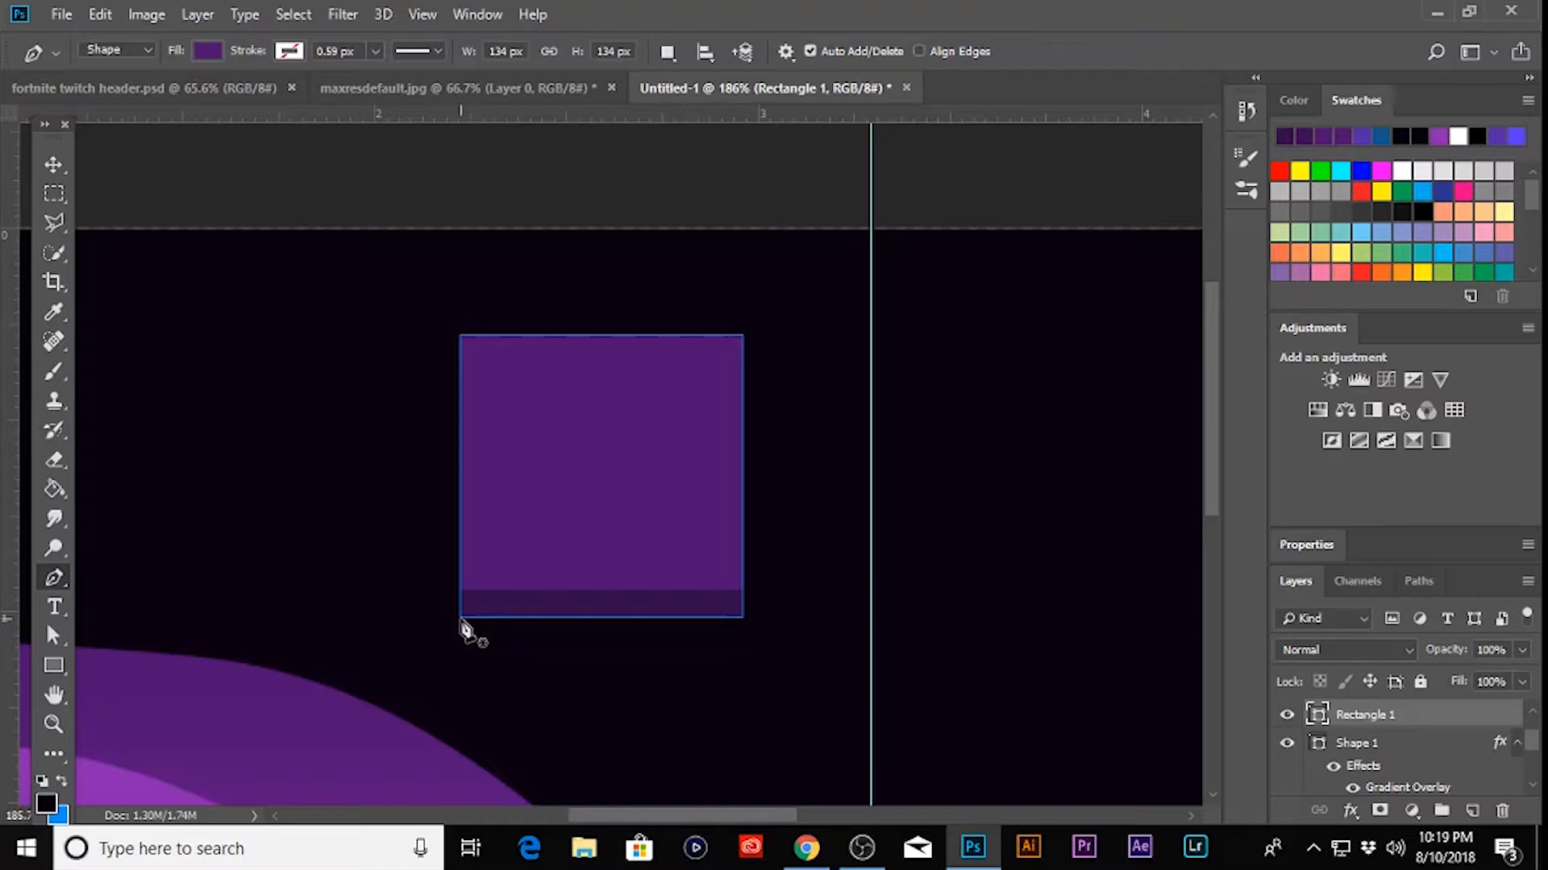
# - Start a new Pen shape at the square's lower-left corner with a 45° diagonal segment about 12 × 12 px
pyautogui.click(461, 619)
pyautogui.scroll(2, 462, 621)
pyautogui.hotkey('ctrl', 'z')
pyautogui.scroll(1, 466, 635)
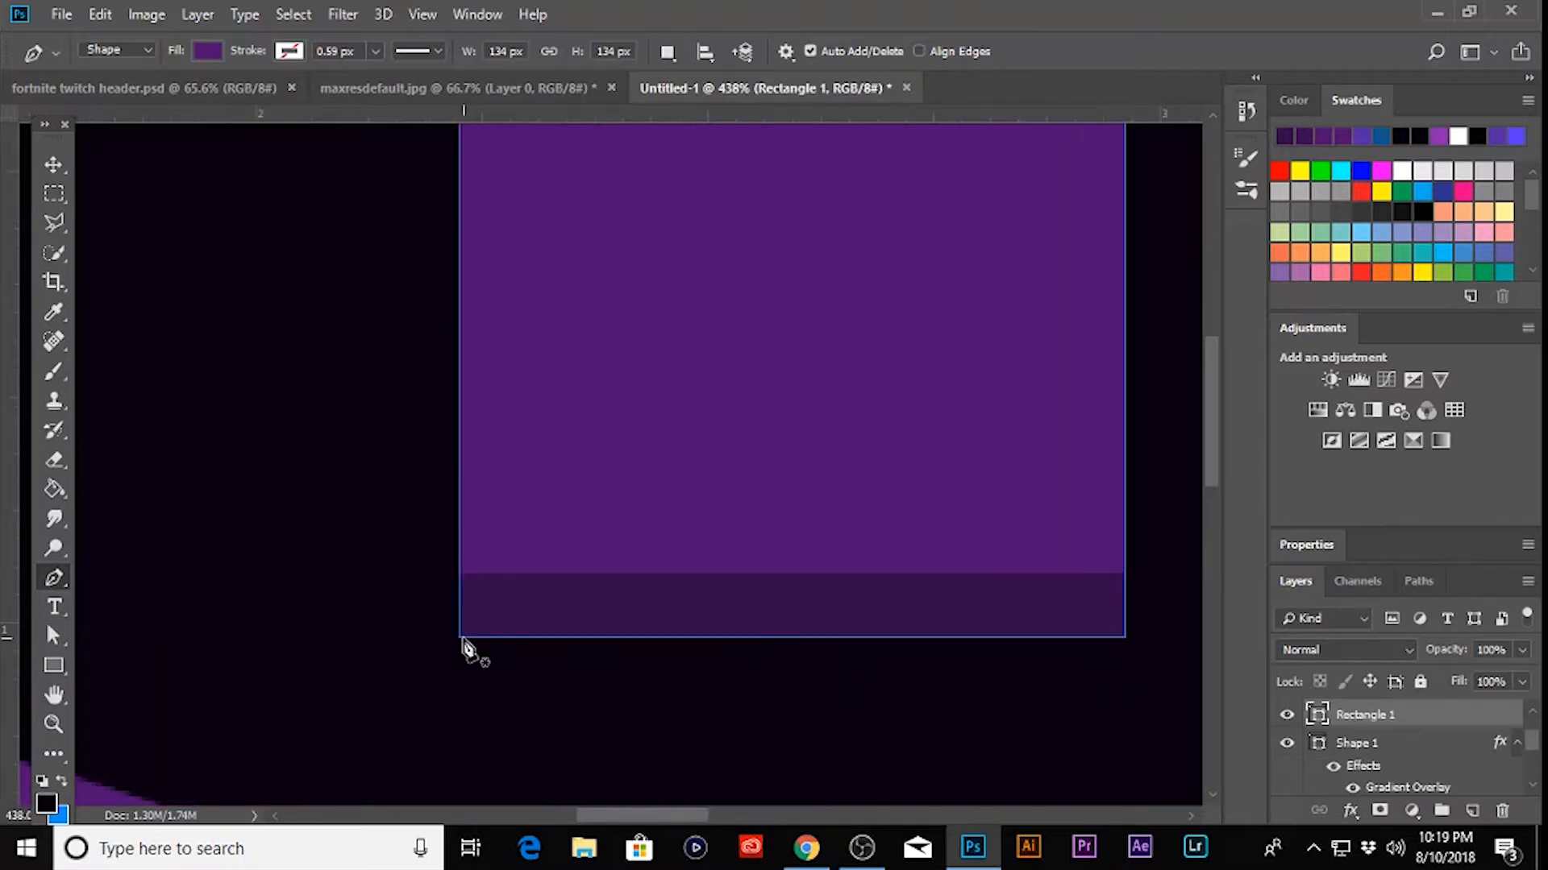
pyautogui.click(460, 637)
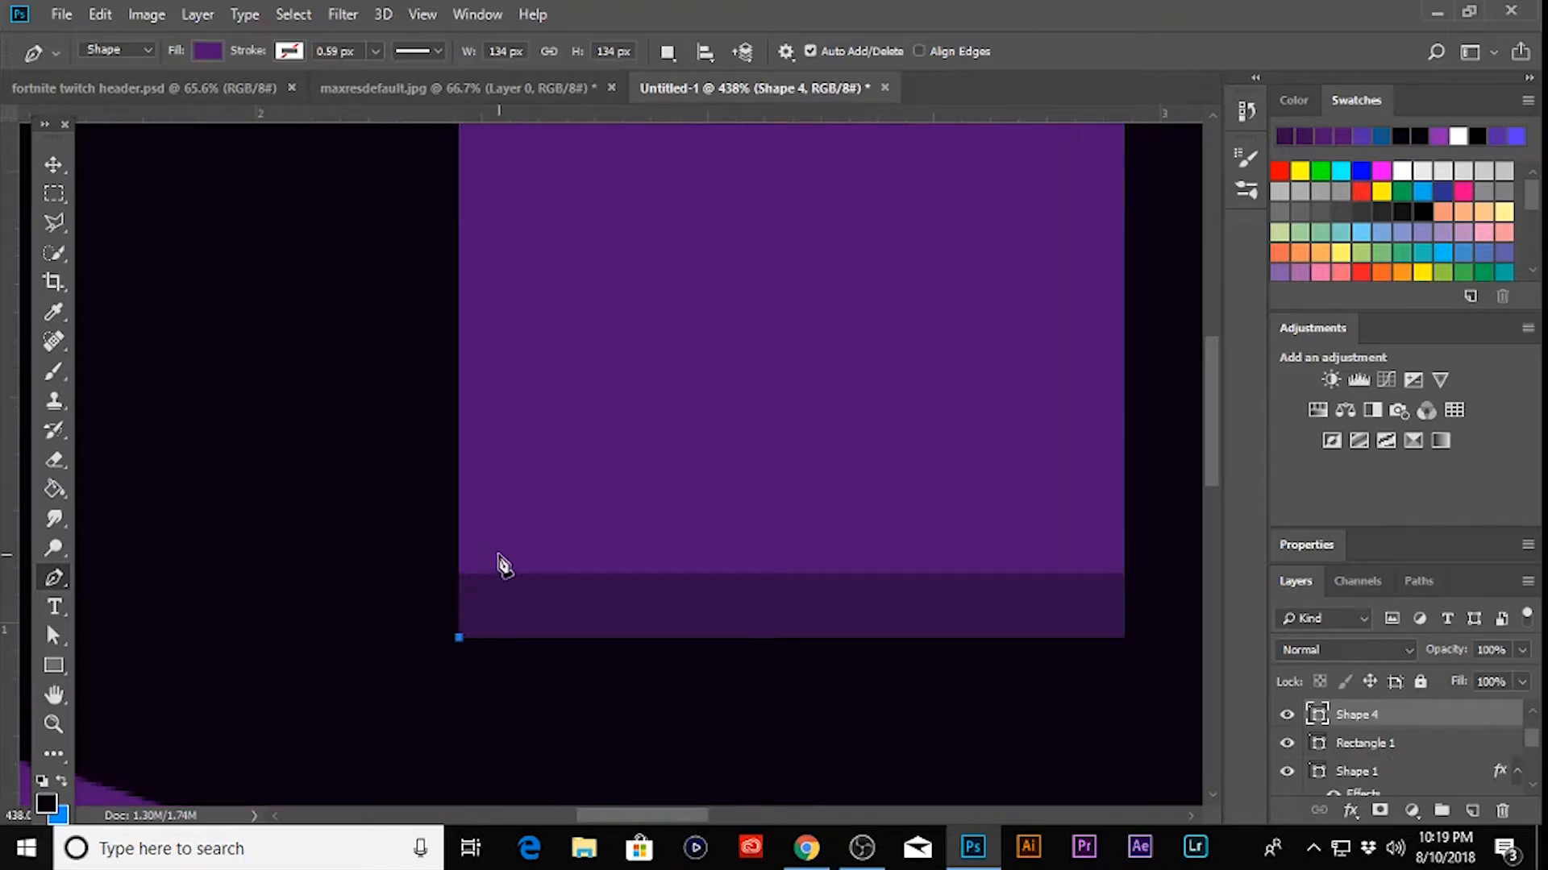
pyautogui.keyDown('shift'); pyautogui.click(498, 571); pyautogui.keyUp('shift')
pyautogui.hotkey('ctrl', 'z')
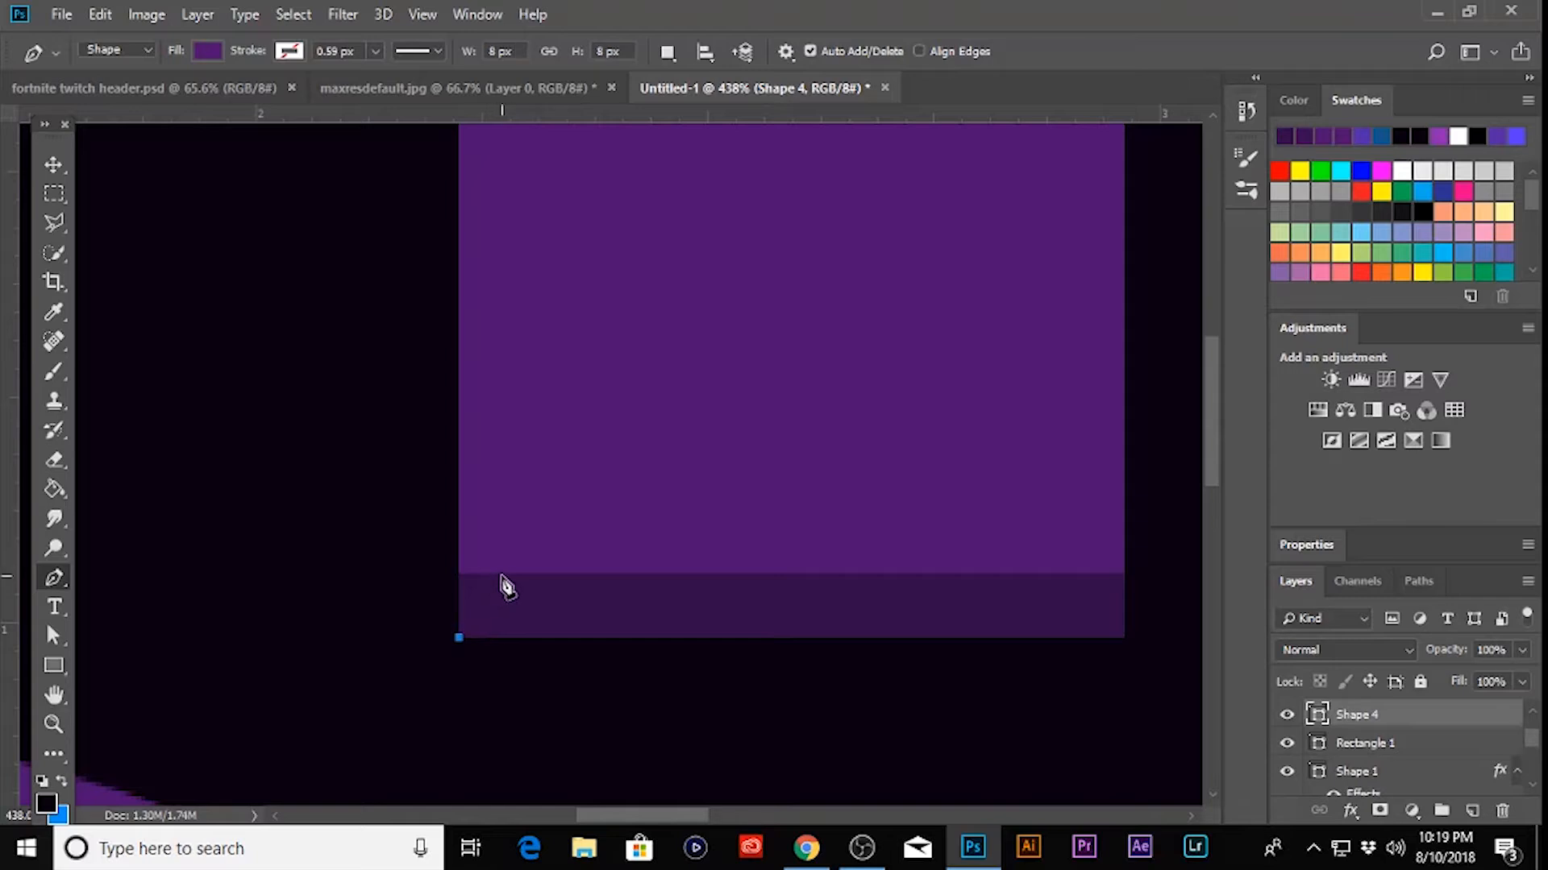
pyautogui.hotkey('ctrl', 'z')
pyautogui.click(503, 573)
pyautogui.hotkey('ctrl', 'z')
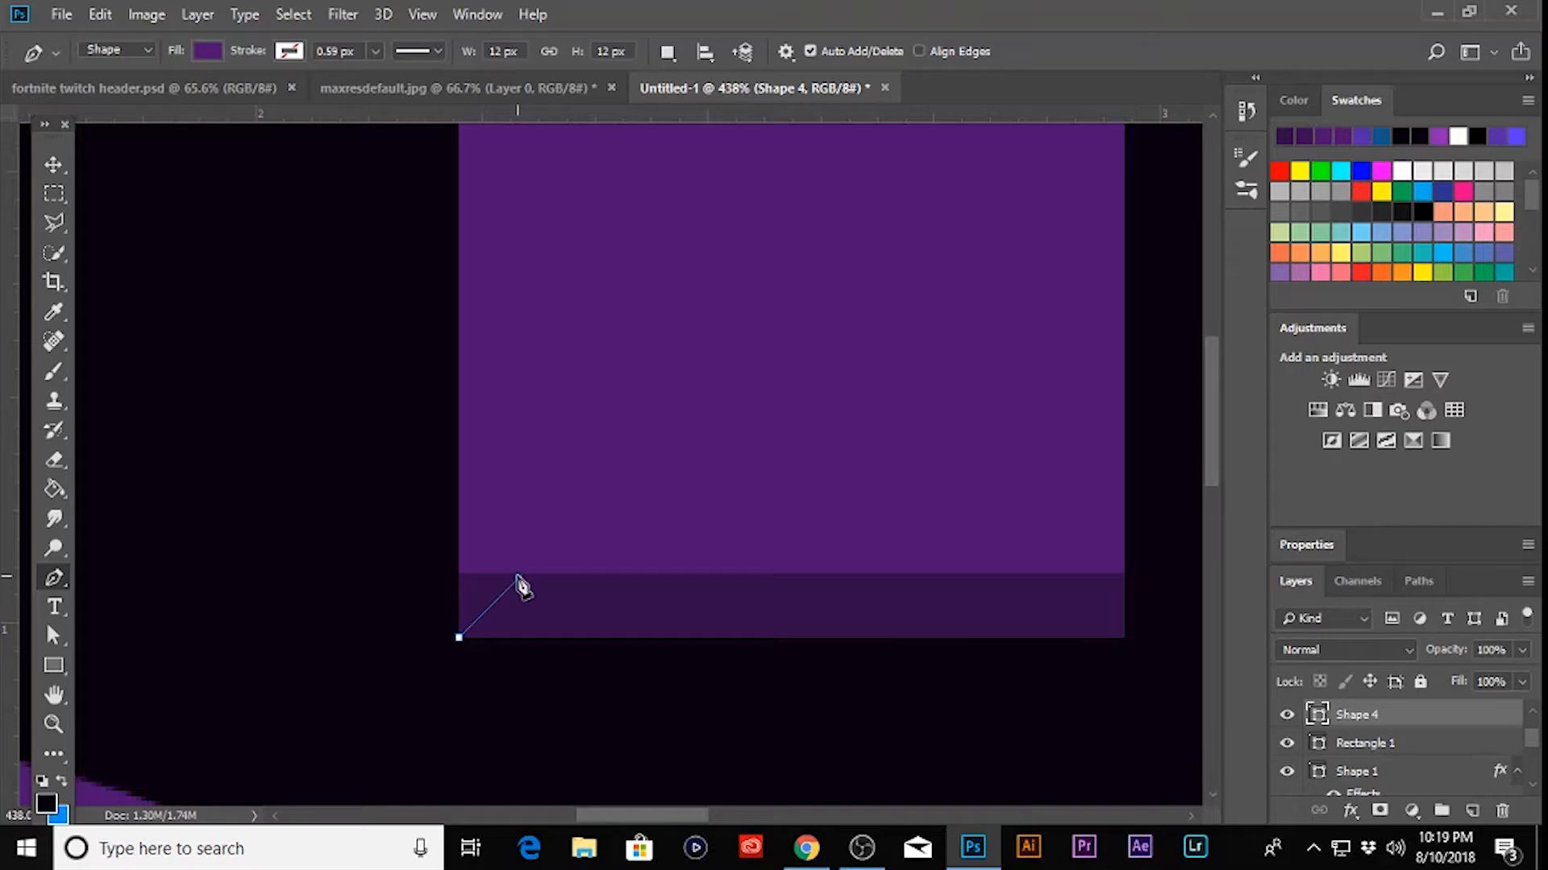
pyautogui.click(518, 578)
# - Complete the closed Pen strip along the square's left edge, about 134 px high, with angled corners
pyautogui.scroll(-2, 591, 551)
pyautogui.scroll(-1, 522, 298)
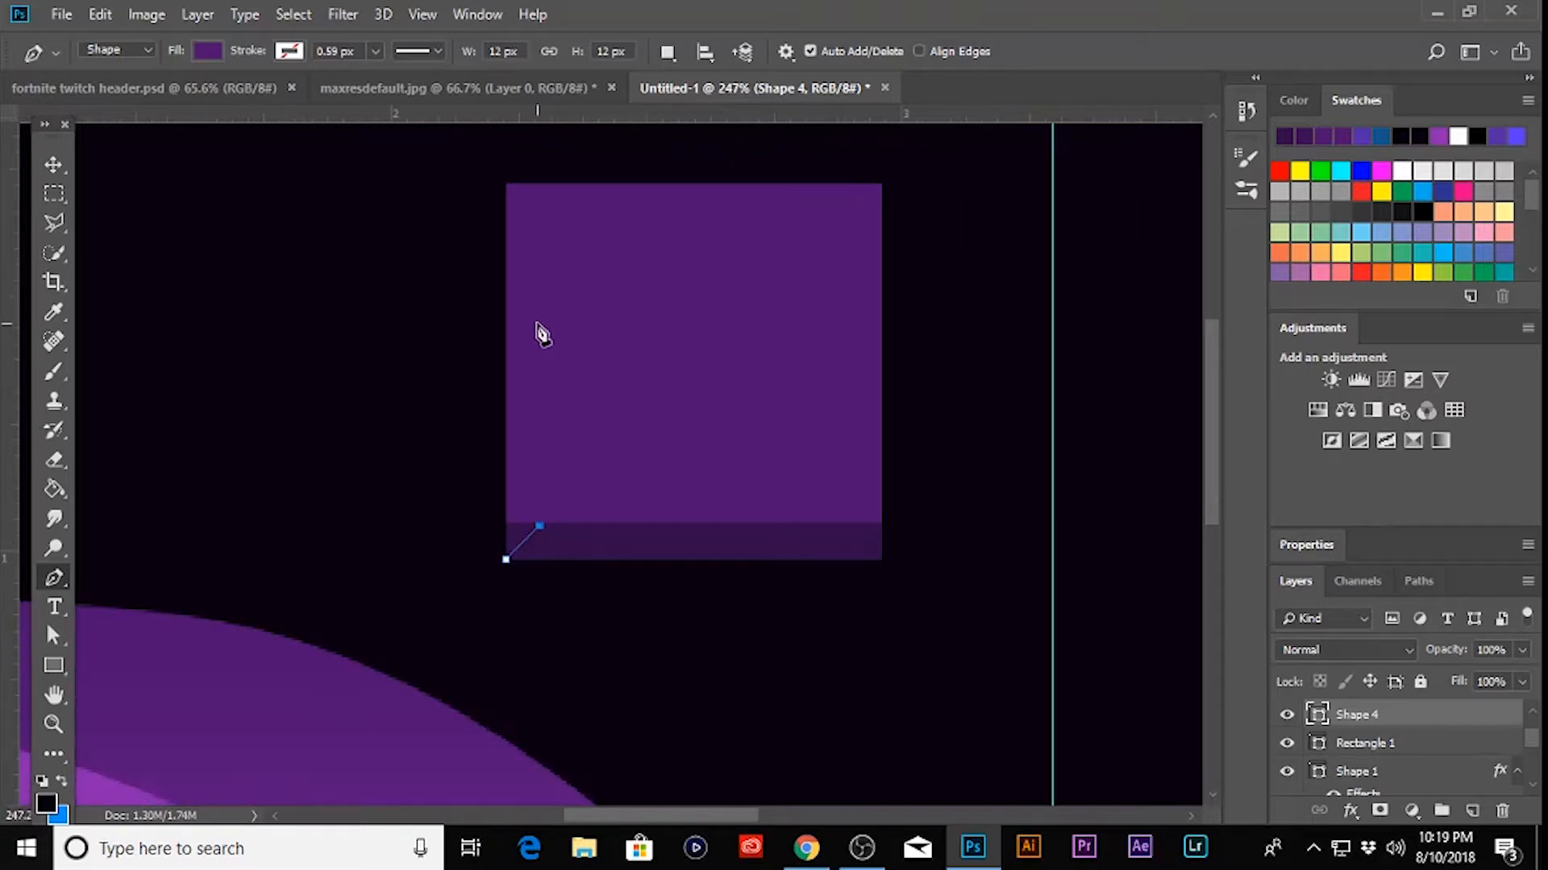
pyautogui.scroll(3, 539, 332)
pyautogui.keyDown('shift'); pyautogui.click(541, 323); pyautogui.keyUp('shift')
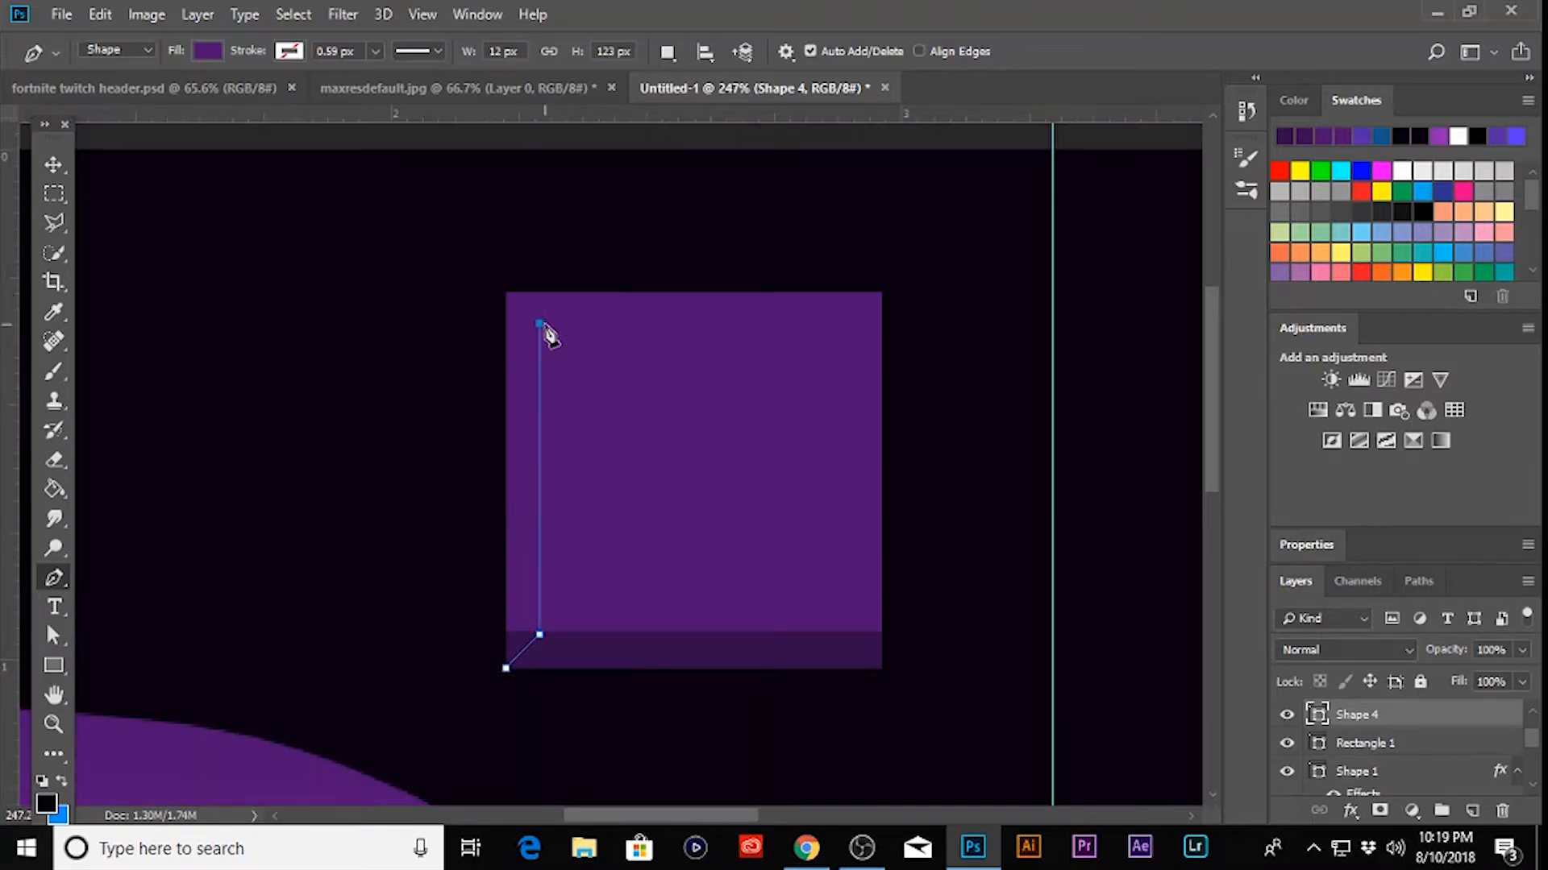
pyautogui.hotkey('ctrl', 'z')
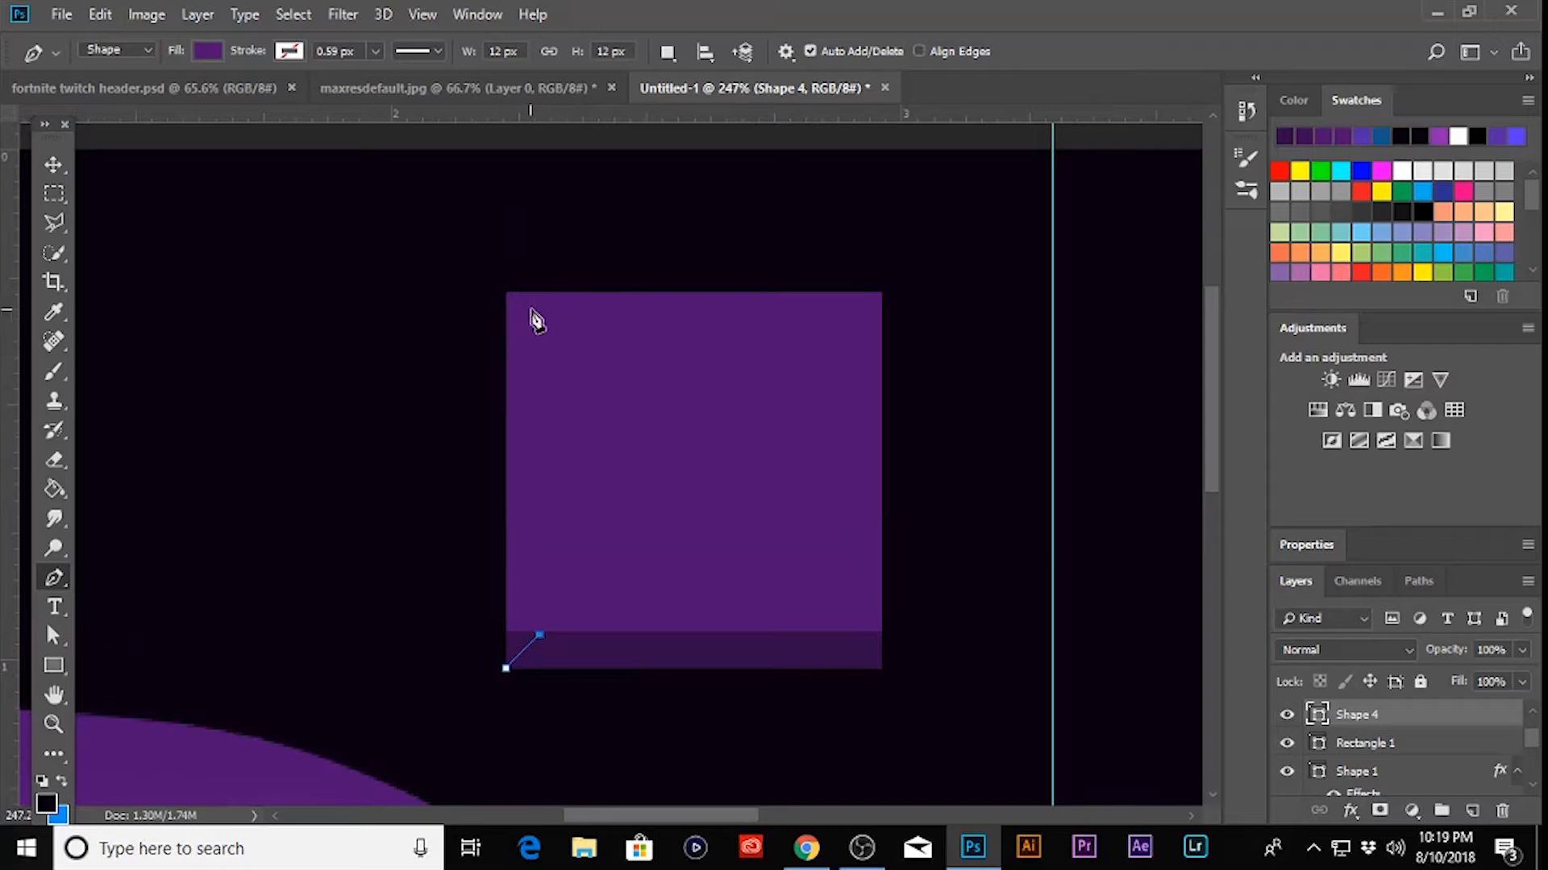
pyautogui.keyDown('shift'); pyautogui.click(535, 311); pyautogui.keyUp('shift')
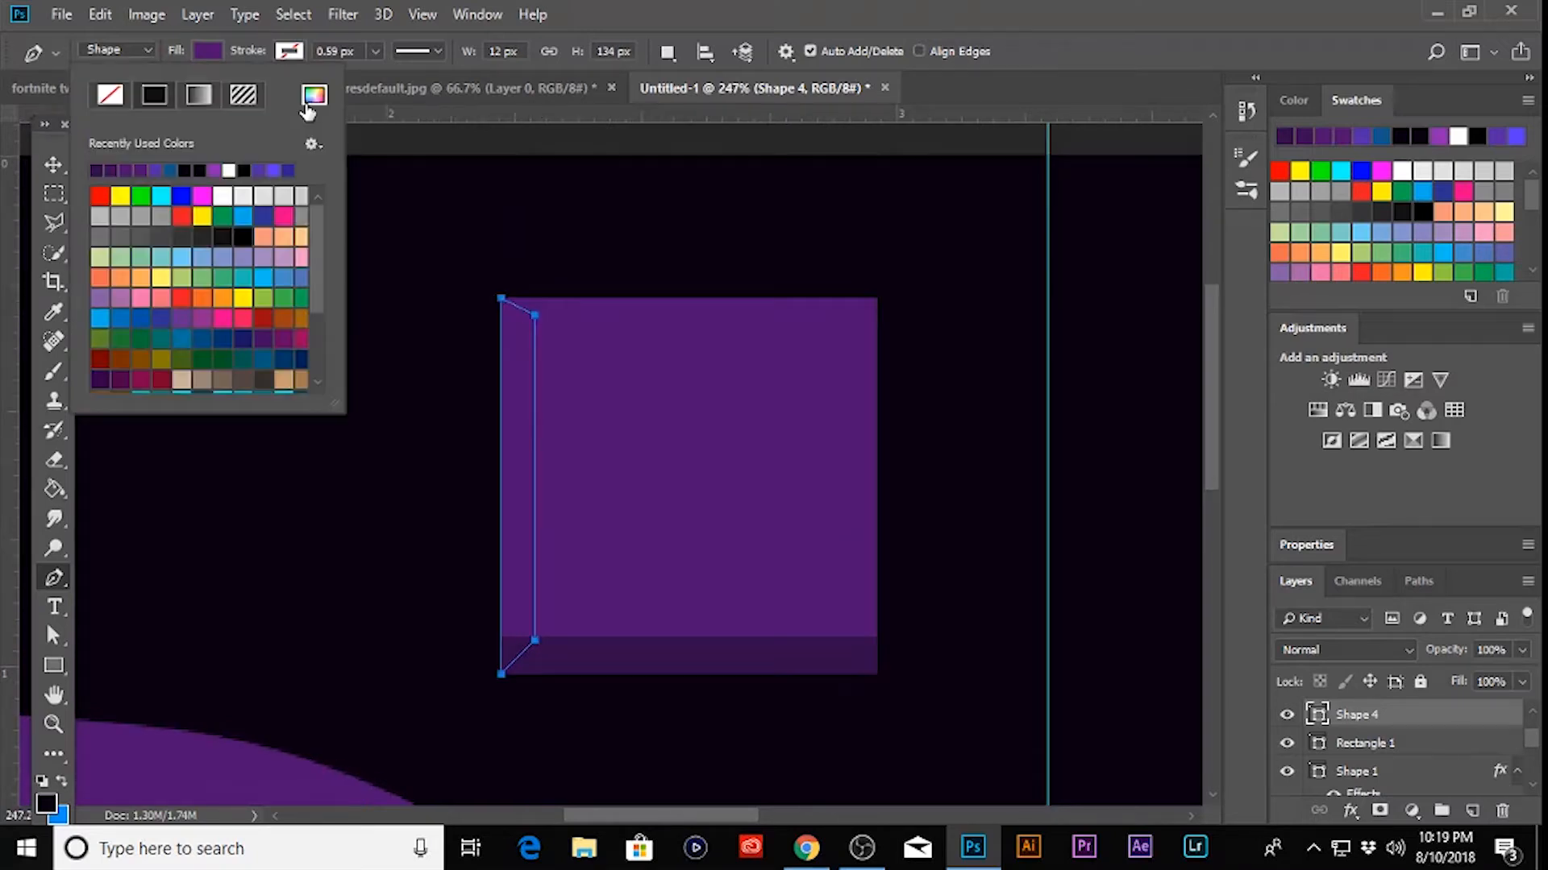
# - Fill the left strip with the bright purple #8d27b5 sampled from the colour palette image
pyautogui.scroll(-3, 833, 277)
pyautogui.scroll(-2, 691, 283)
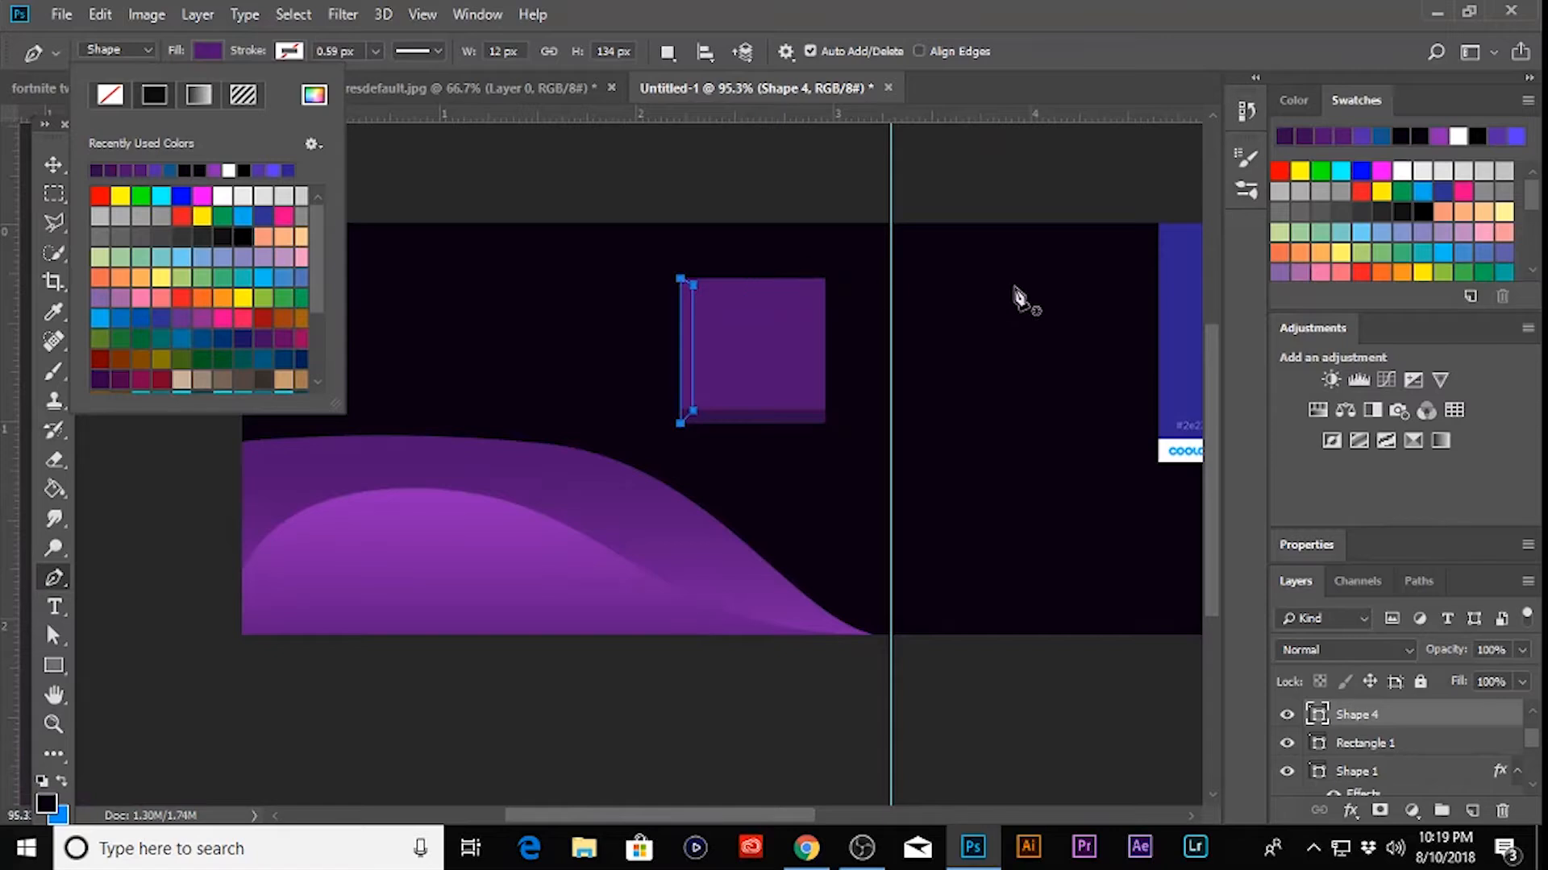
pyautogui.scroll(1, 1011, 304)
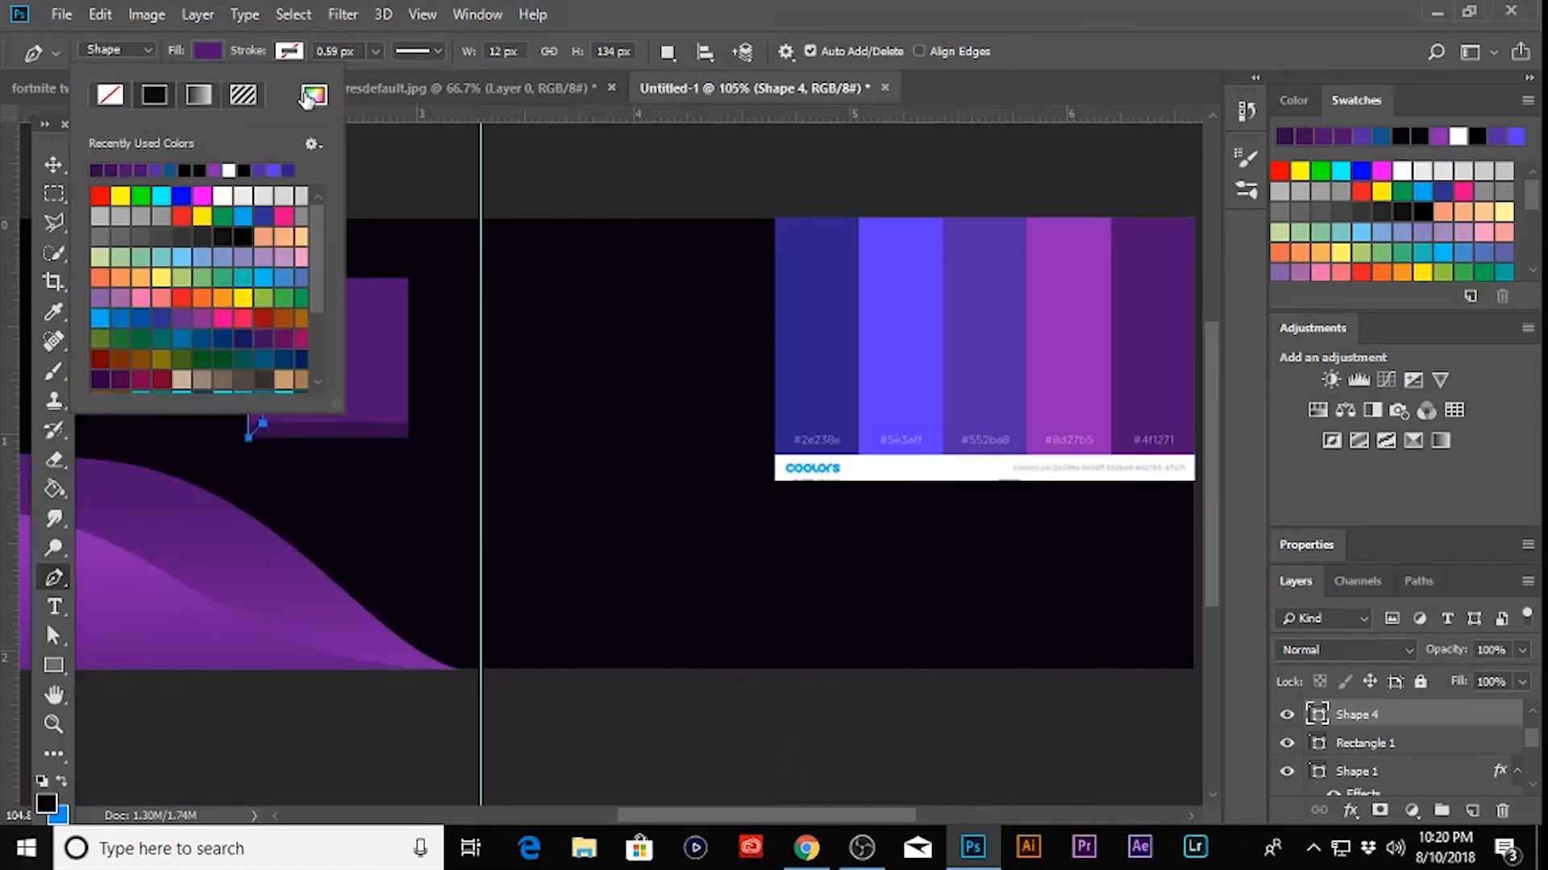
pyautogui.click(306, 95)
pyautogui.click(1053, 270)
pyautogui.click(838, 352)
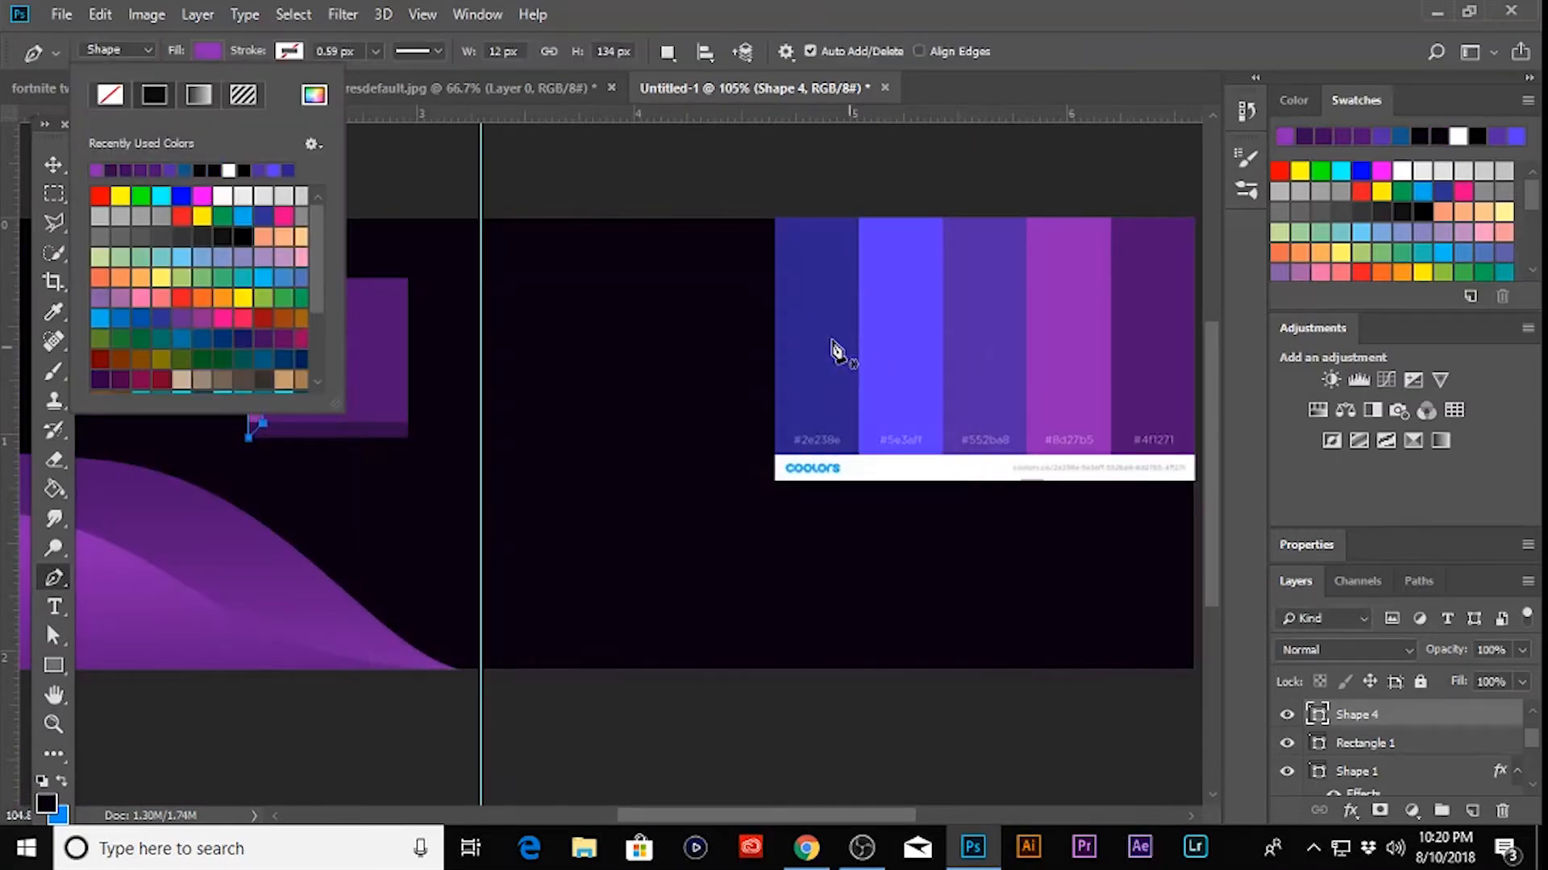
# - Duplicate the left strip, flip the copy horizontally and place it flush along the square's right edge
pyautogui.click(53, 164)
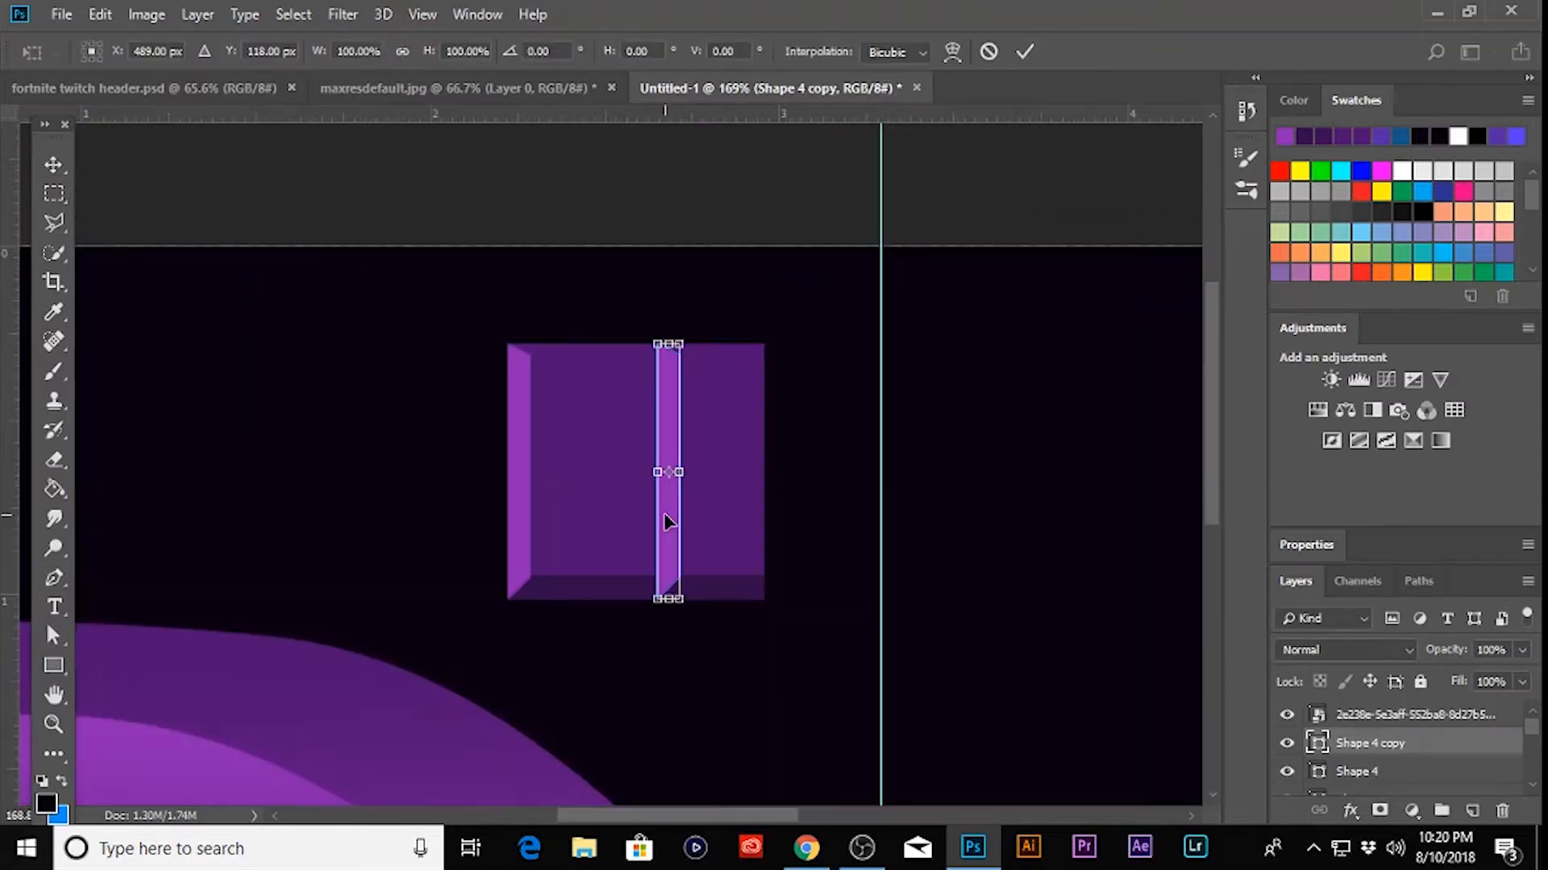
pyautogui.rightClick(666, 522)
pyautogui.click(719, 481)
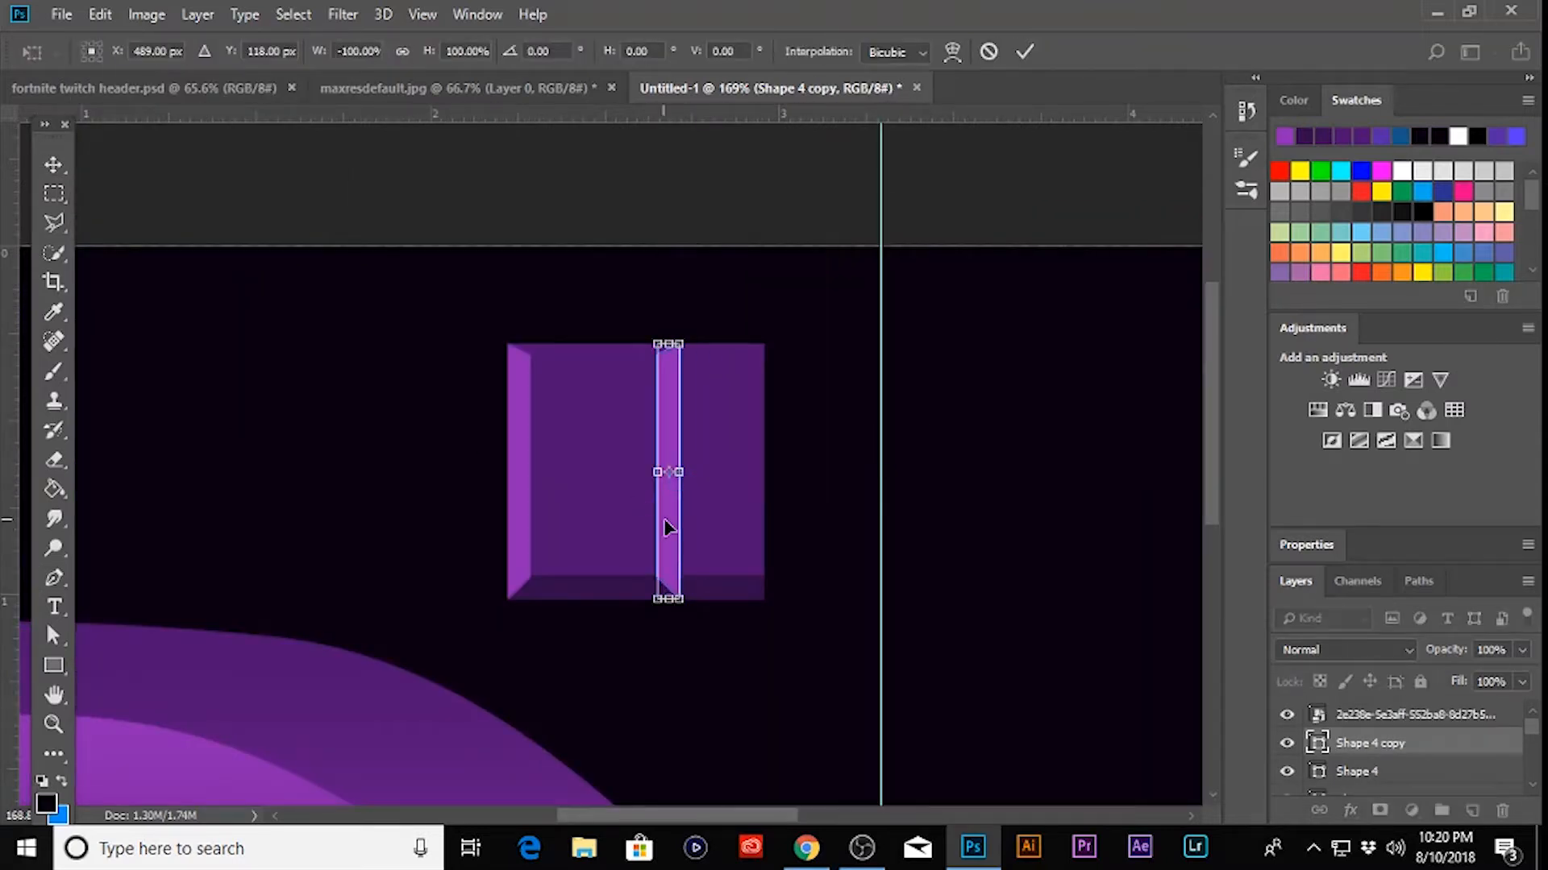
pyautogui.moveTo(668, 528); pyautogui.dragTo(758, 528)
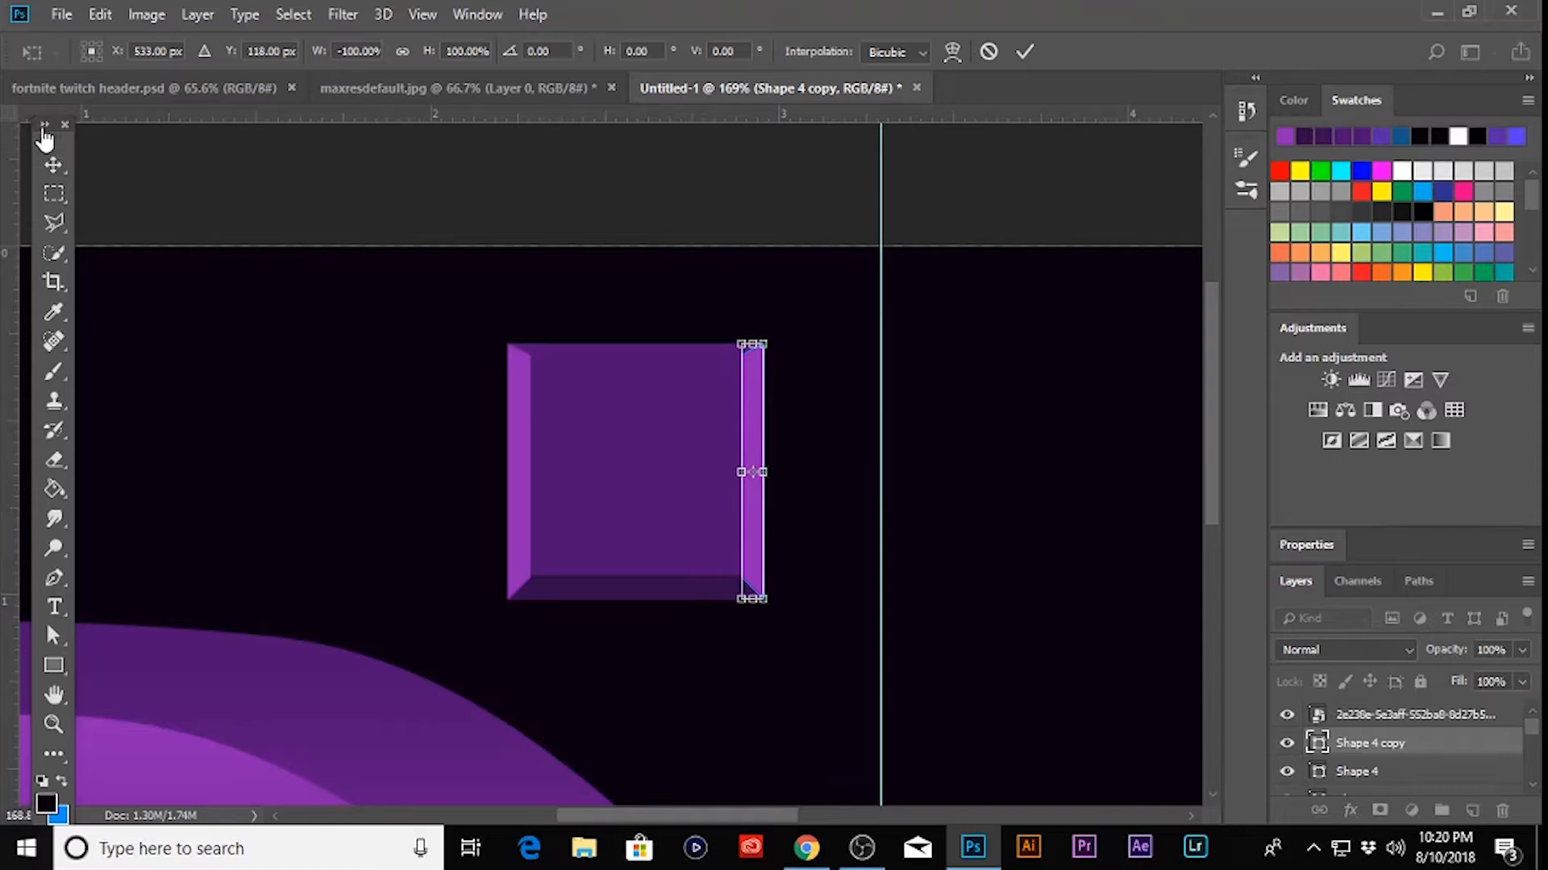
pyautogui.click(55, 166)
pyautogui.click(674, 330)
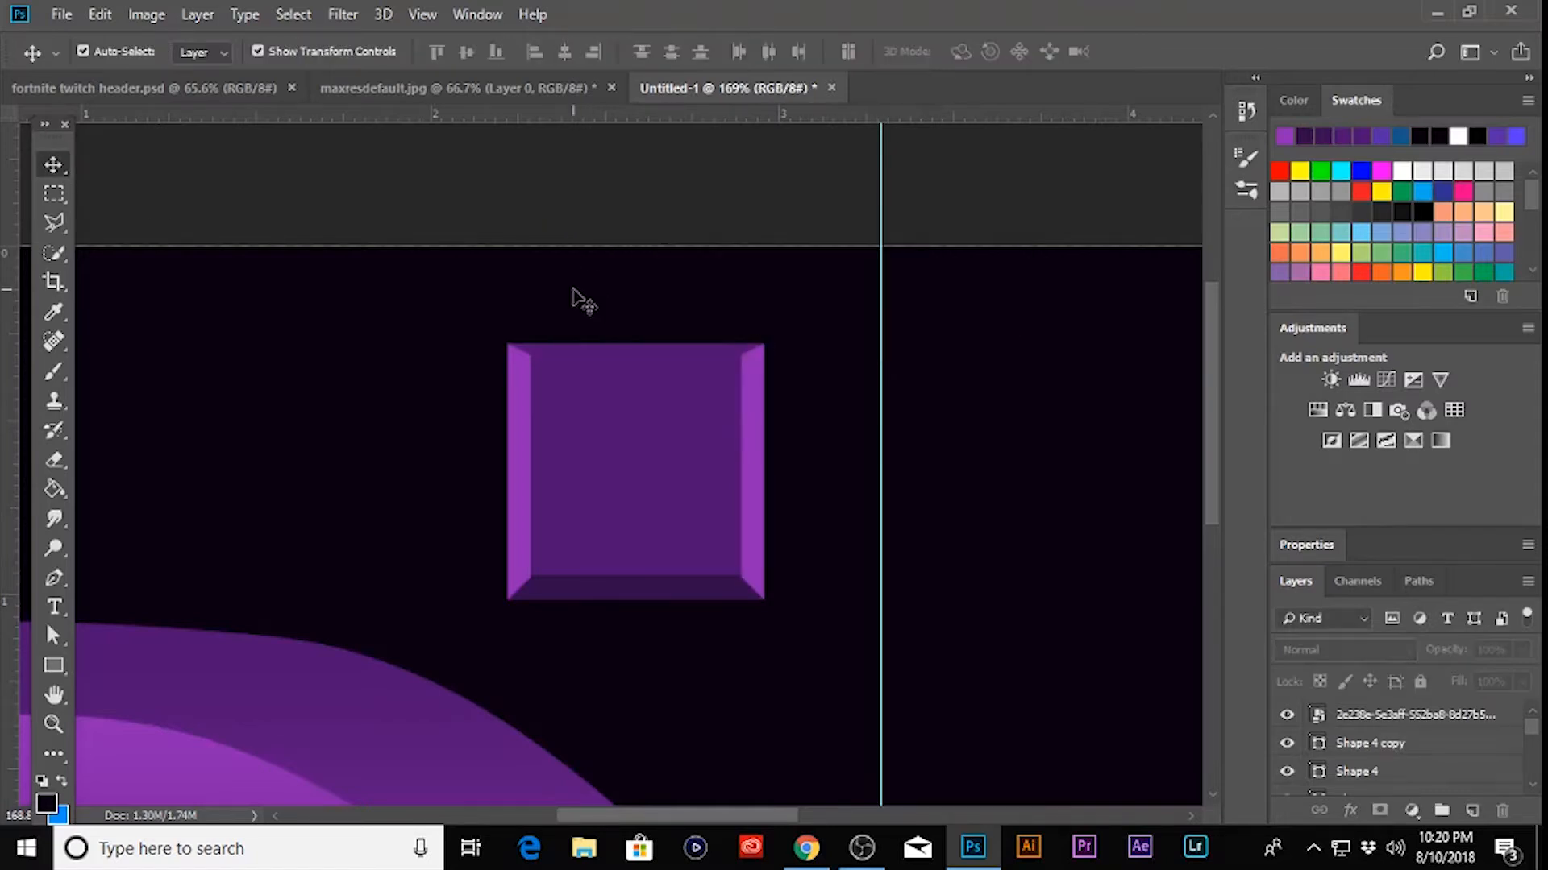
# - Start a new Pen shape exactly at the square's upper-left corner
pyautogui.scroll(-1, 577, 300)
pyautogui.scroll(-1, 579, 290)
pyautogui.scroll(2, 585, 287)
pyautogui.press('p')
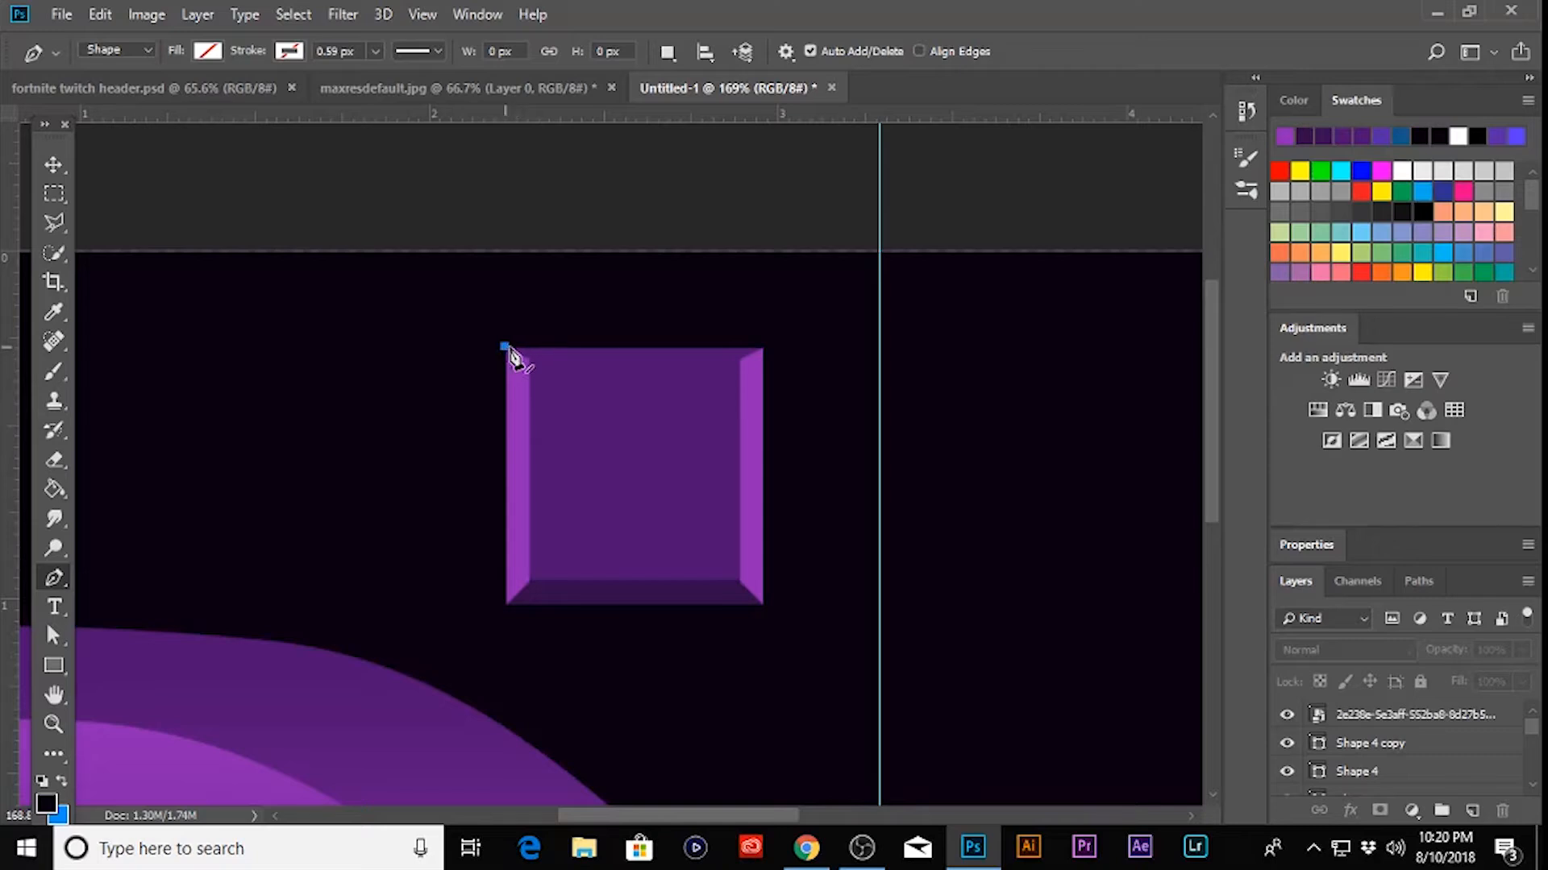
pyautogui.scroll(10, 548, 349)
pyautogui.hotkey('ctrl', 'z')
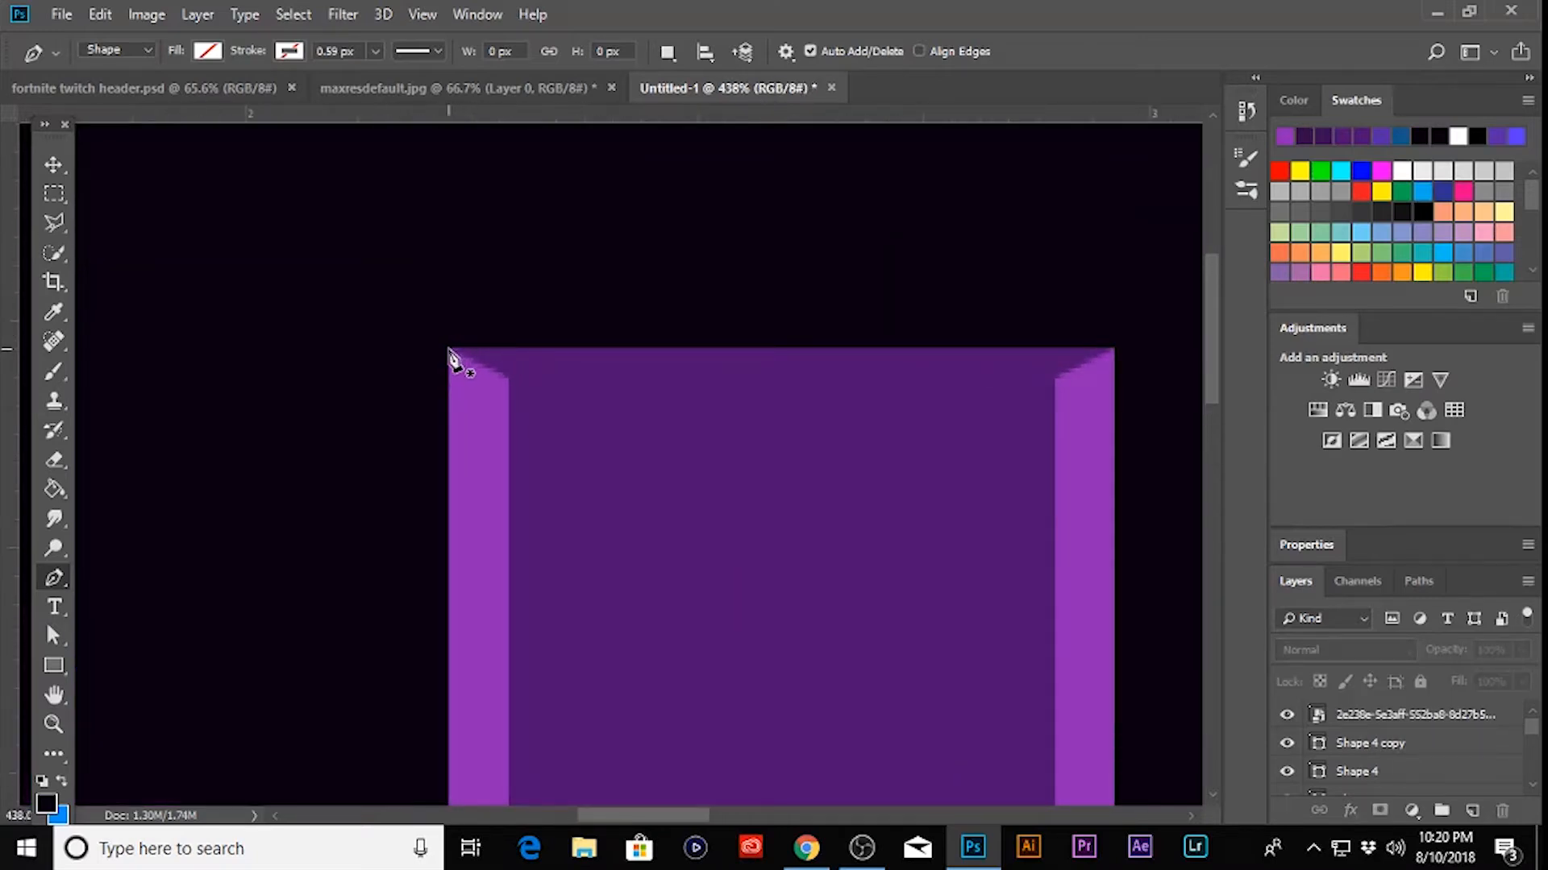
pyautogui.click(448, 349)
pyautogui.hotkey('ctrl', 'z')
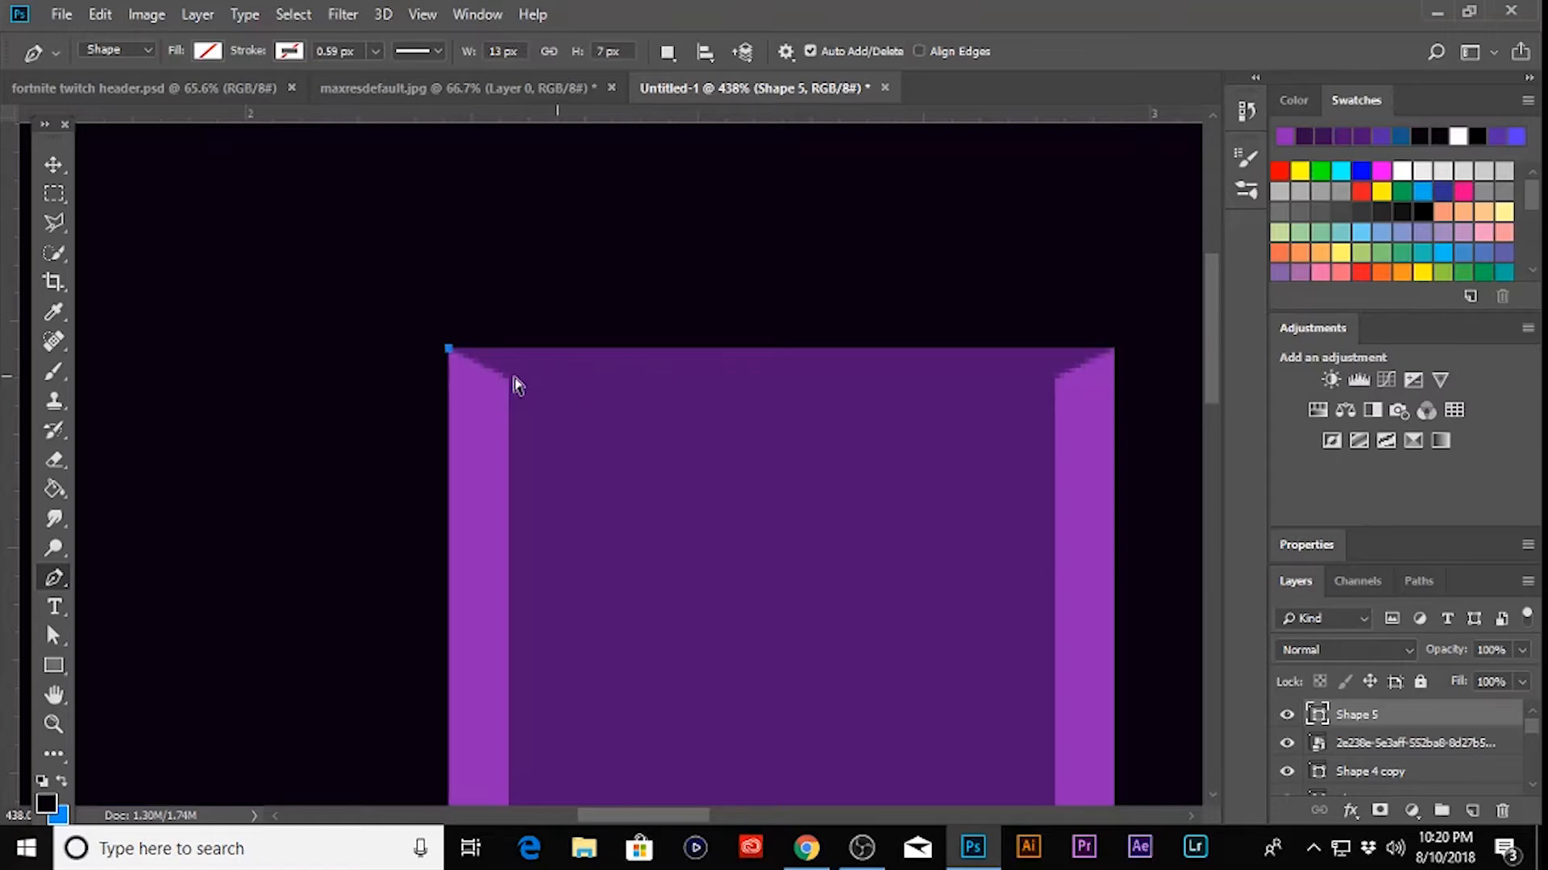
# - Complete the strip along the square's top edge, about 6 px high, and fill it with dark purple
pyautogui.click(510, 379)
pyautogui.scroll(-1, 588, 403)
pyautogui.click(1057, 378)
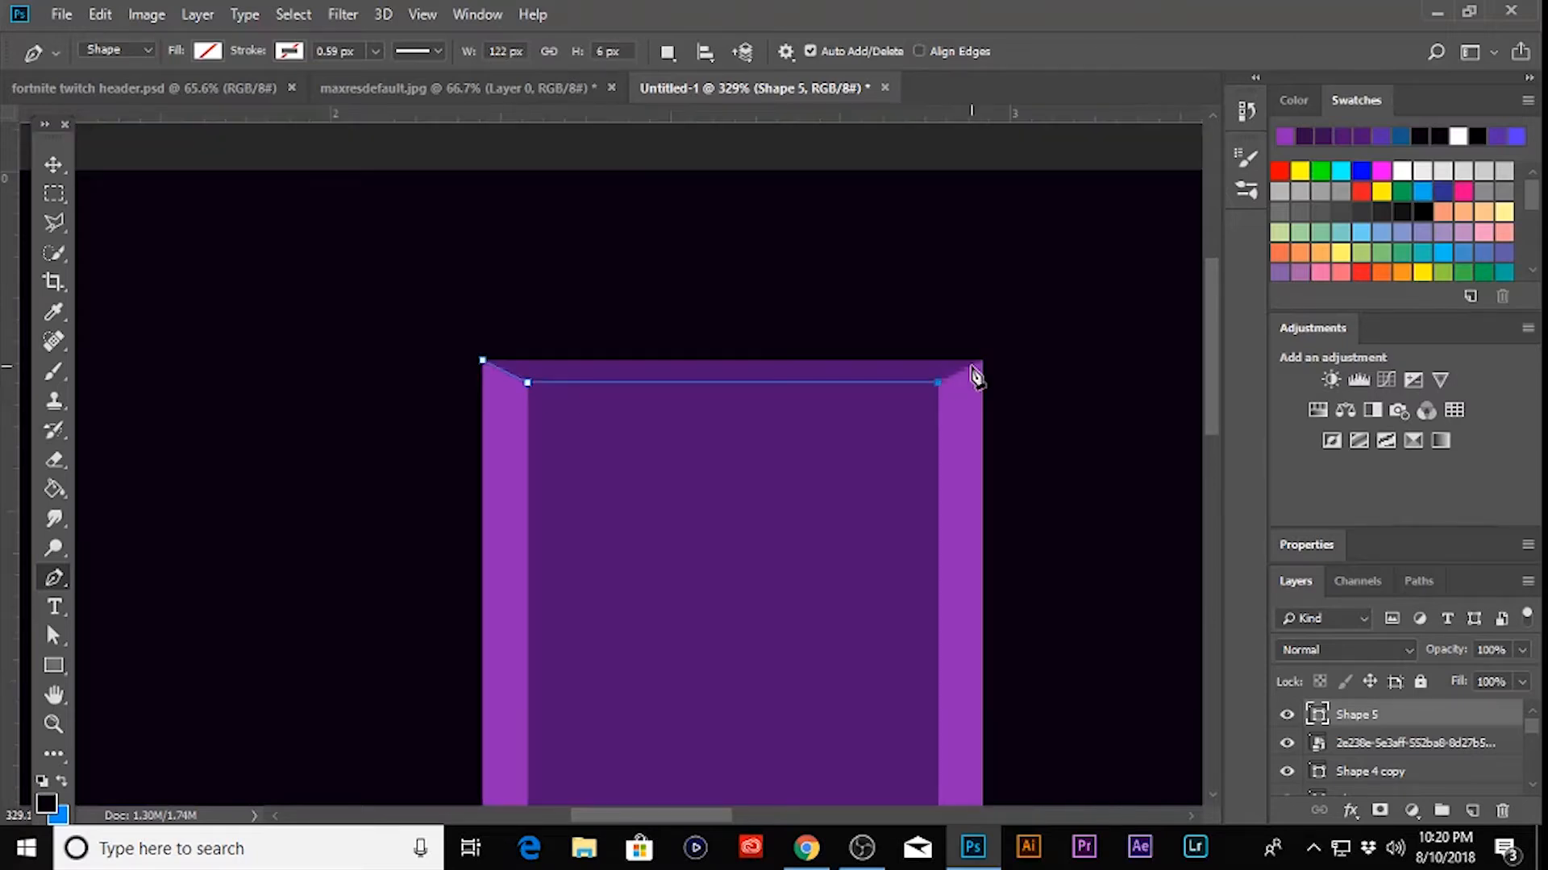
pyautogui.scroll(-3, 984, 367)
pyautogui.press('v')
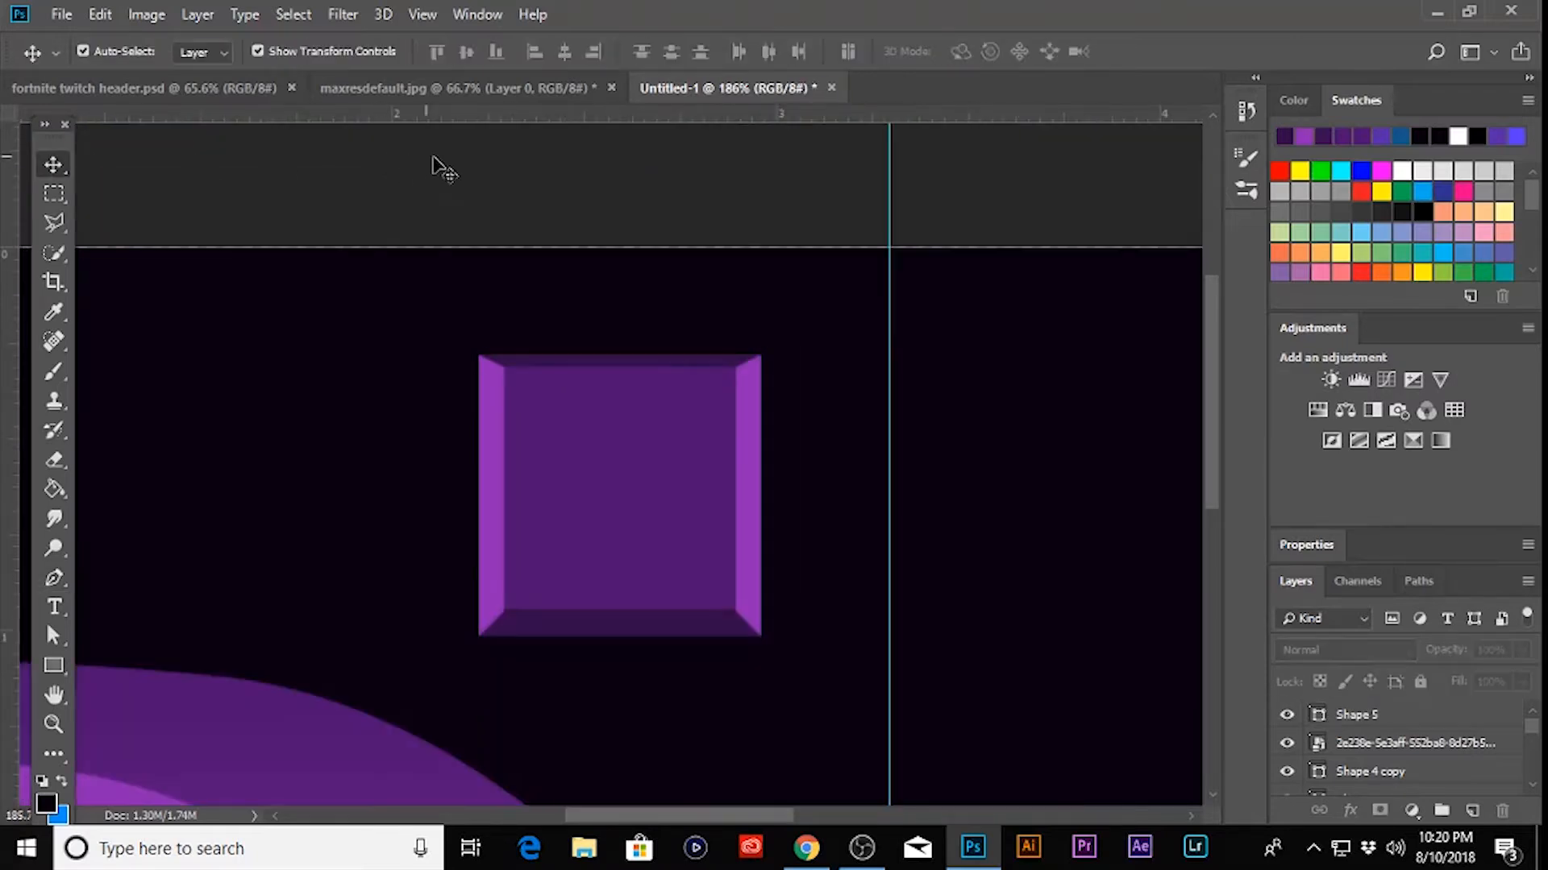
# - Move the top strip's layer, Shape 5, beneath the colour palette image in the layer order
pyautogui.scroll(-2, 459, 169)
pyautogui.scroll(1, 379, 304)
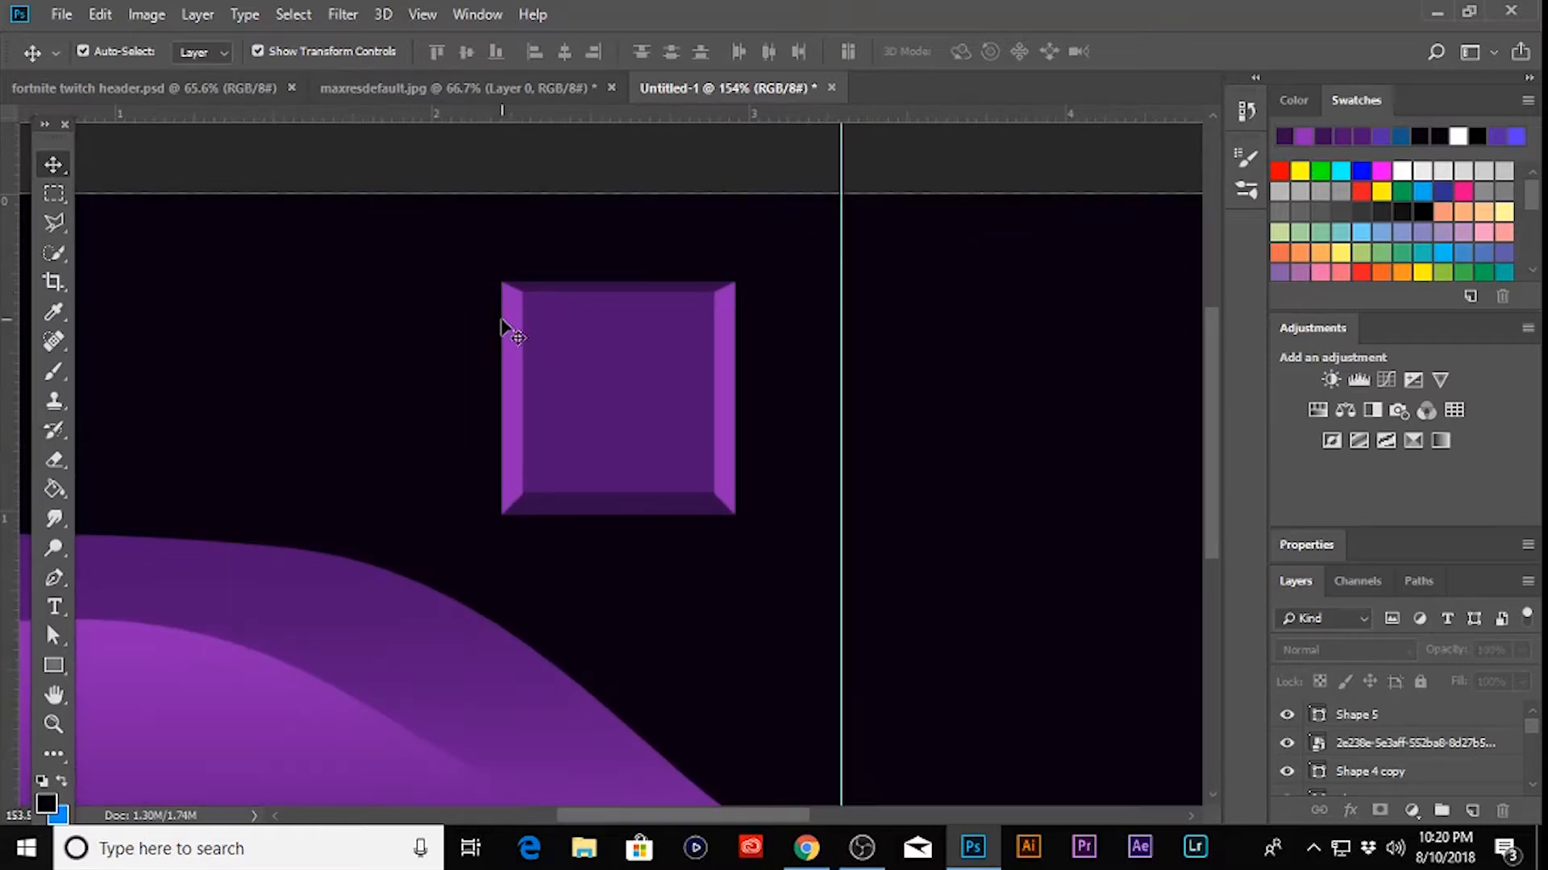
pyautogui.scroll(2, 504, 324)
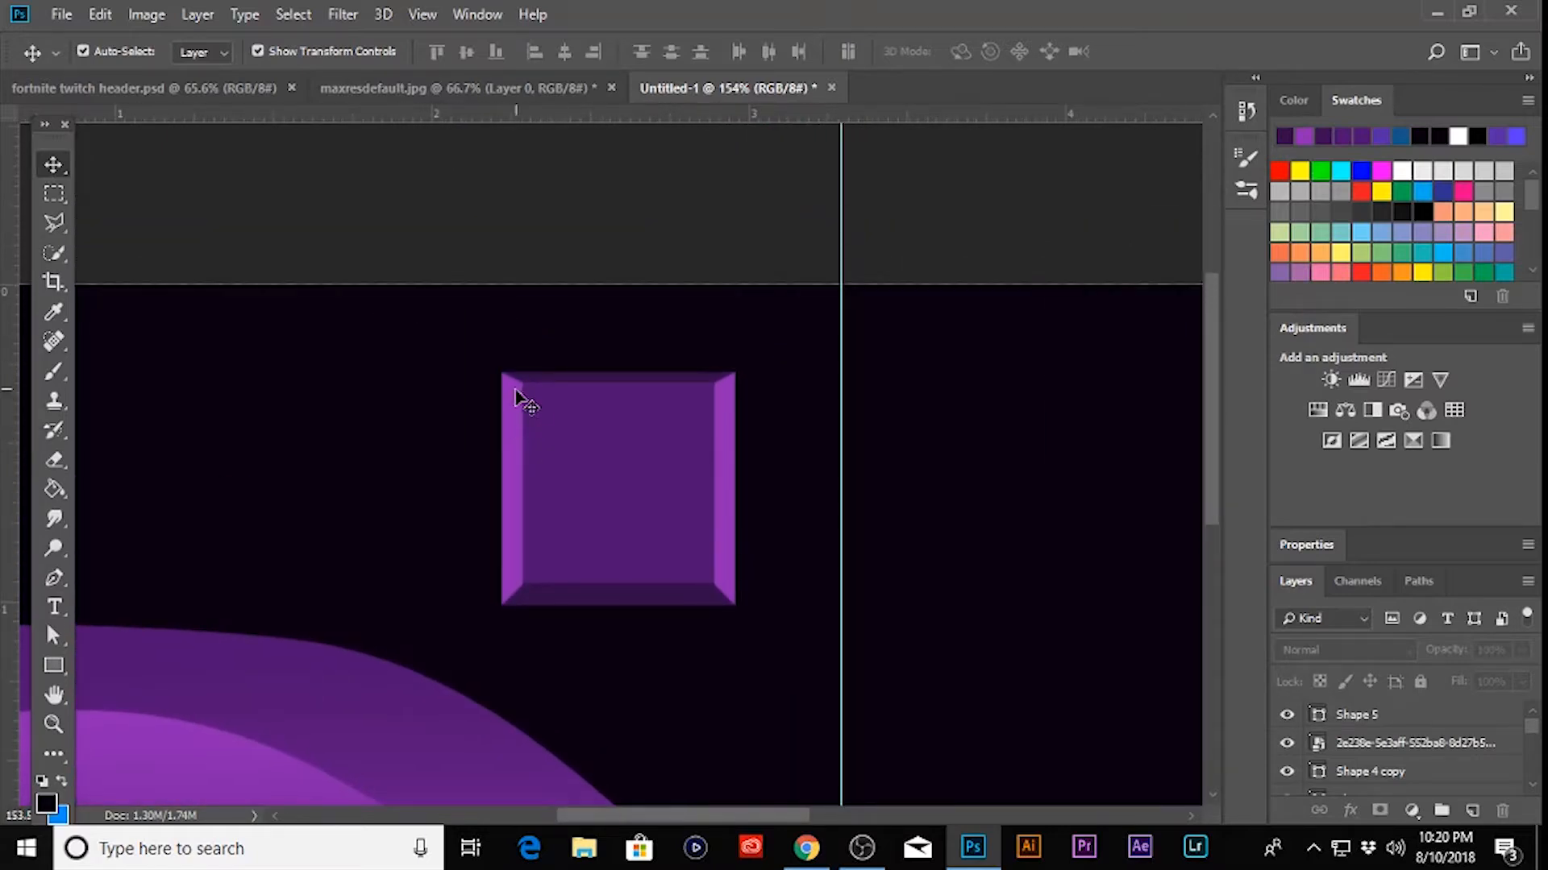
pyautogui.click(512, 439)
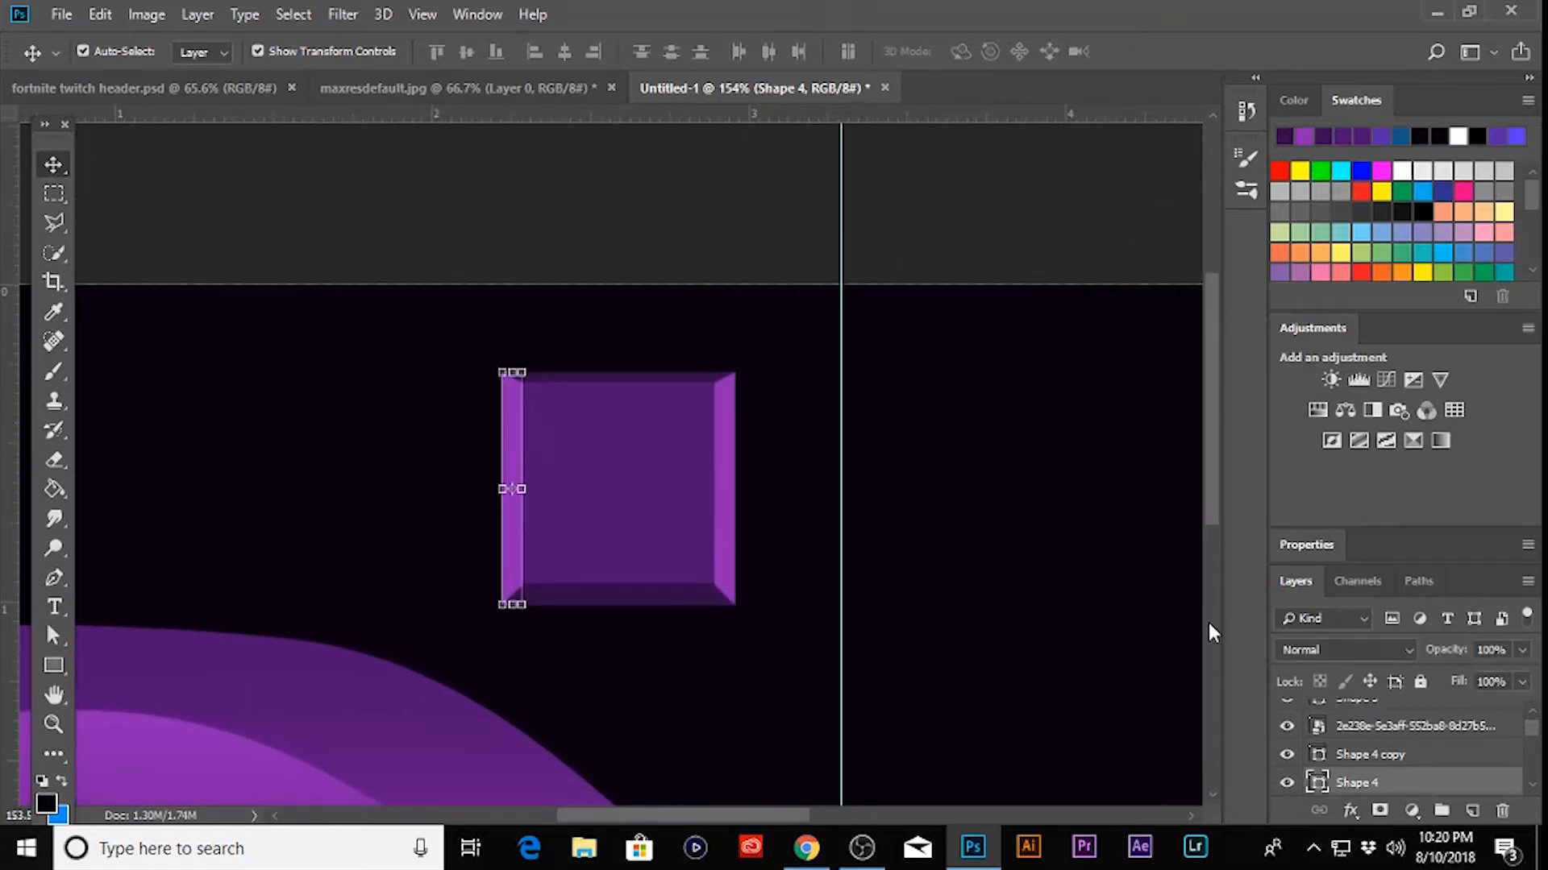
pyautogui.scroll(1, 1355, 730)
pyautogui.click(1348, 718)
pyautogui.moveTo(1367, 720); pyautogui.dragTo(1374, 762)
# - Select the bottom strip's layer, Shape 3, and rasterize it so the Eraser can be used on it
pyautogui.click(1381, 778)
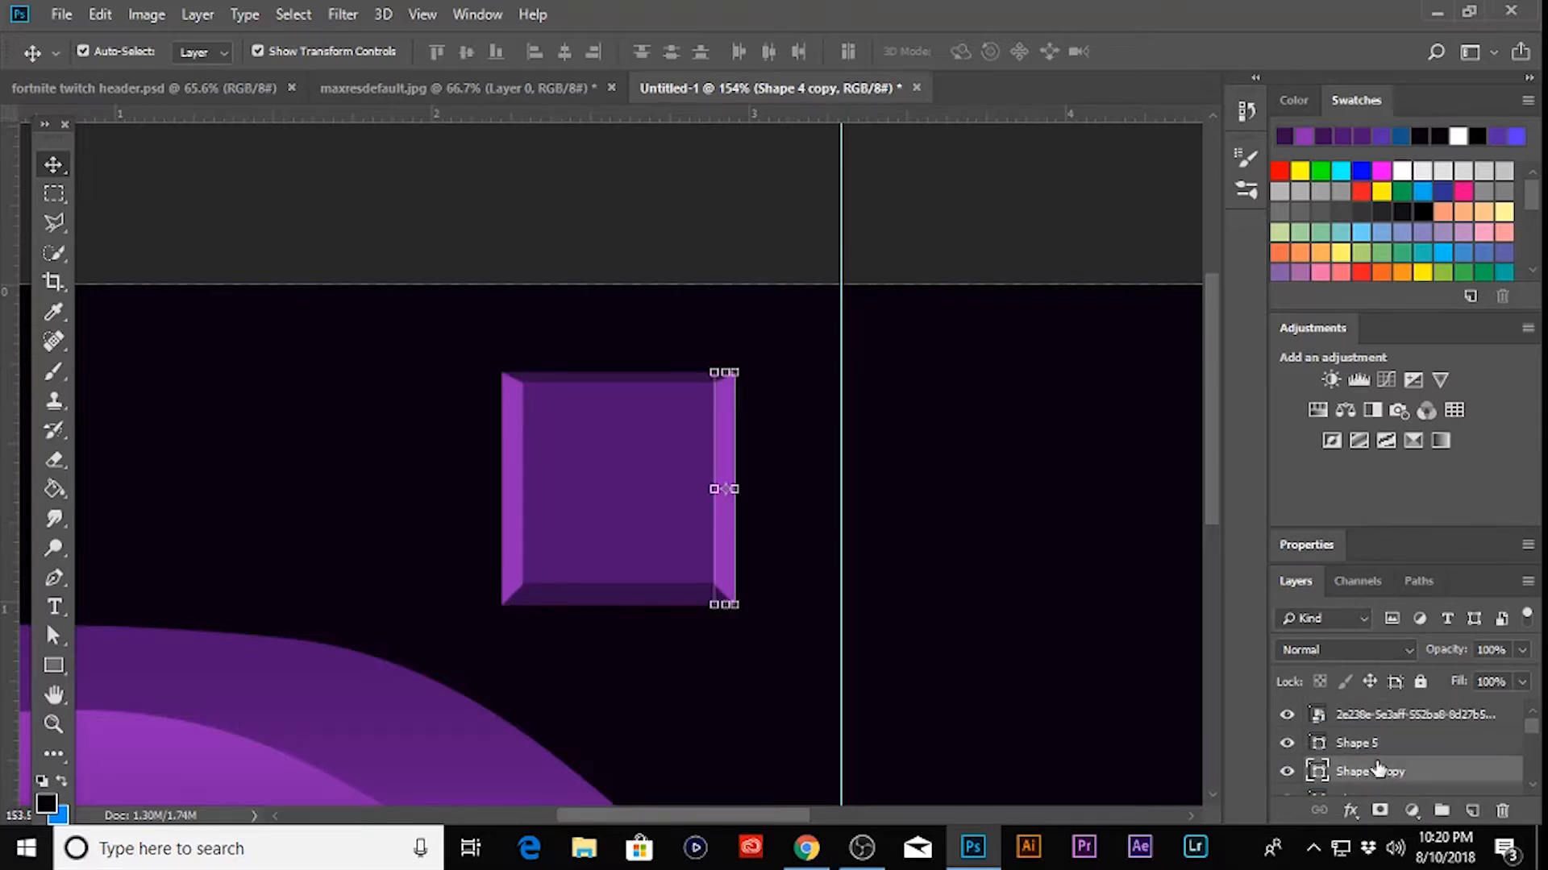
pyautogui.scroll(-1, 1378, 772)
pyautogui.click(1377, 772)
pyautogui.scroll(-1, 1376, 770)
pyautogui.click(1372, 753)
pyautogui.click(571, 588)
pyautogui.press('e')
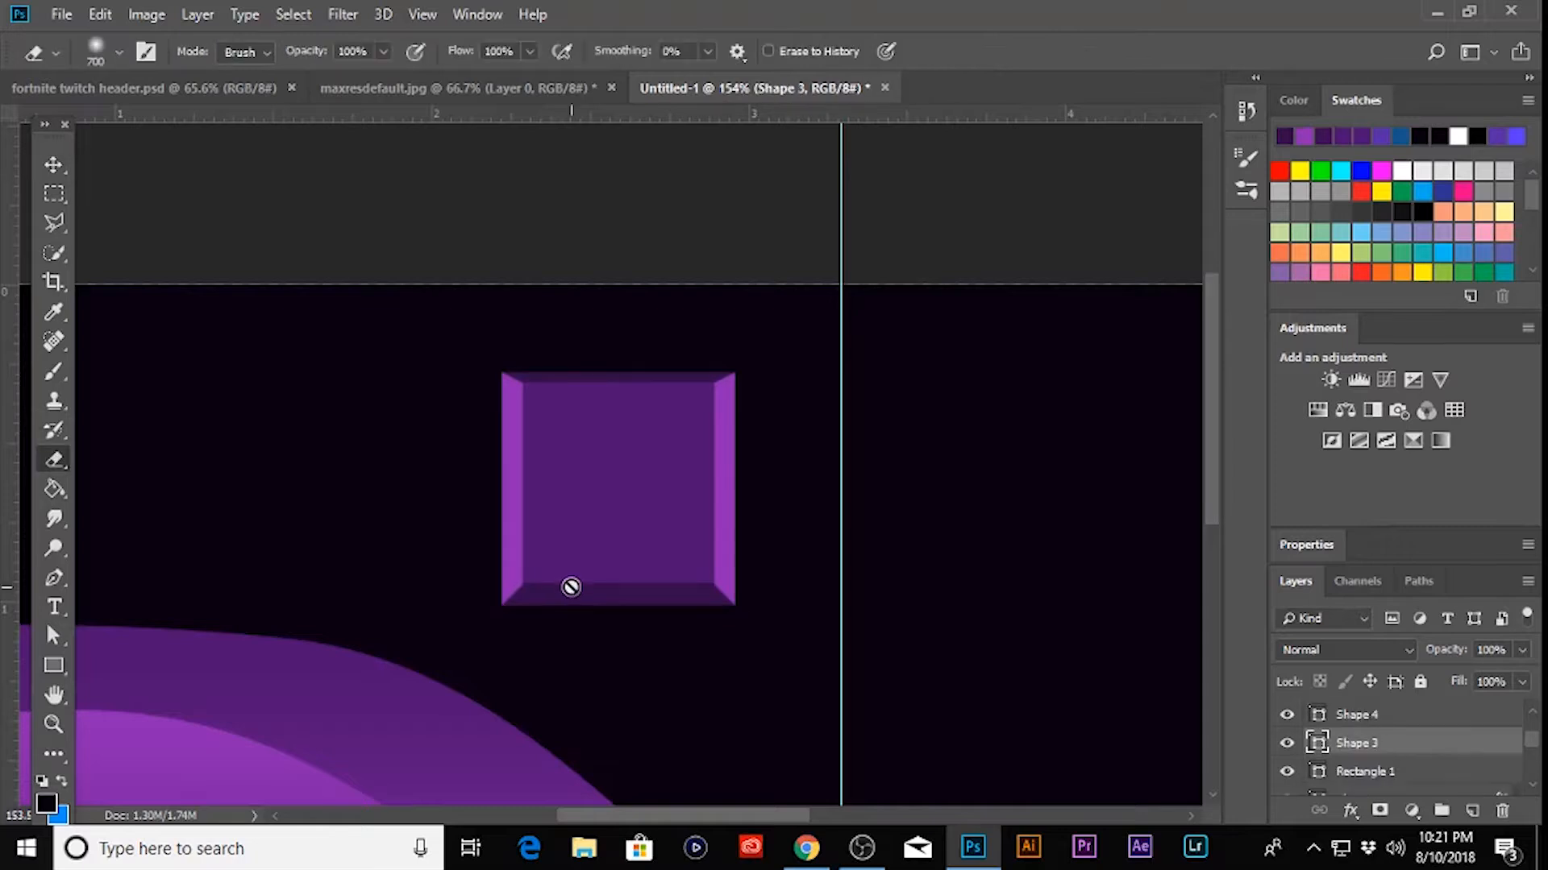
pyautogui.click(572, 600)
pyautogui.click(680, 329)
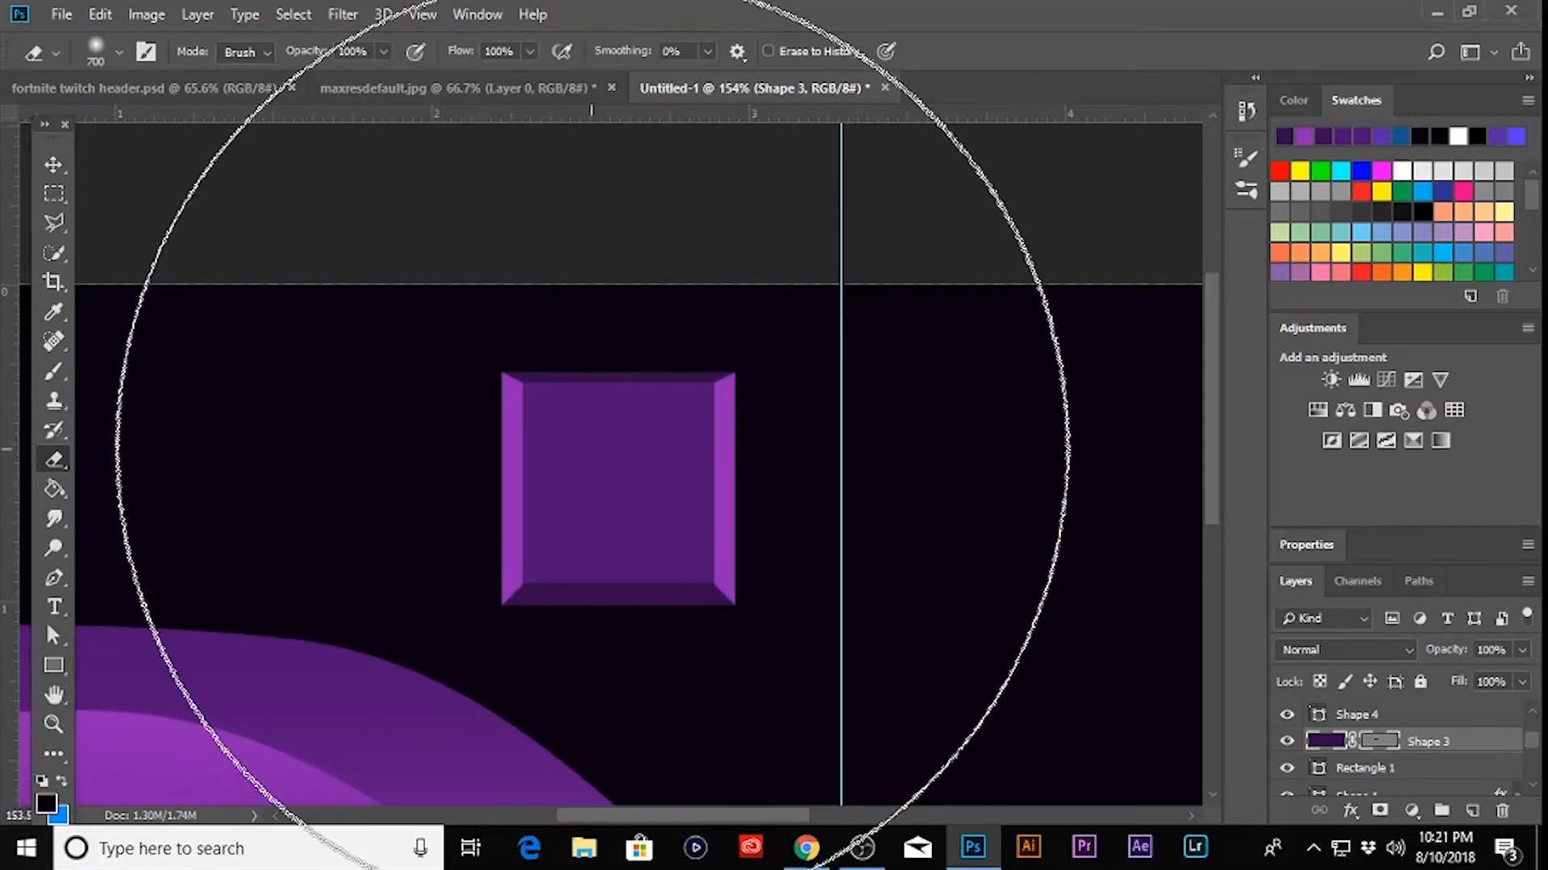
# - Reduce the Eraser brush to 125 px and softly fade the left end of the bottom strip
pyautogui.press('[')
pyautogui.press('[')
pyautogui.press('[')
pyautogui.press('[')
pyautogui.press('[')
pyautogui.press('[')
pyautogui.press('[')
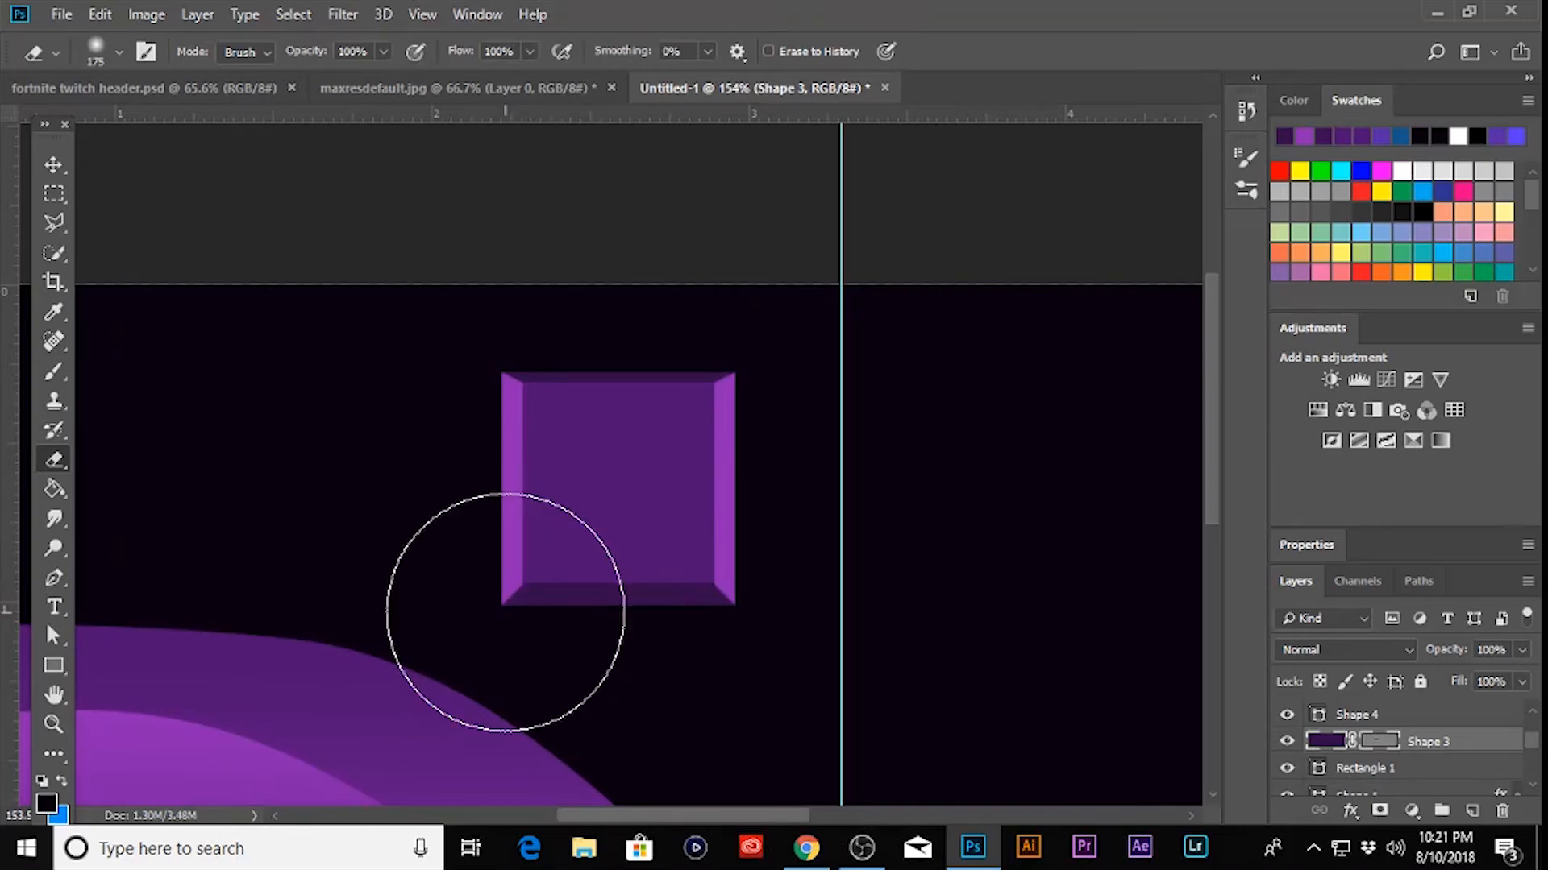
pyautogui.press('[')
pyautogui.press('[')
pyautogui.press('[')
pyautogui.press('[')
pyautogui.press('[')
pyautogui.press(']')
pyautogui.press(']')
pyautogui.press(']')
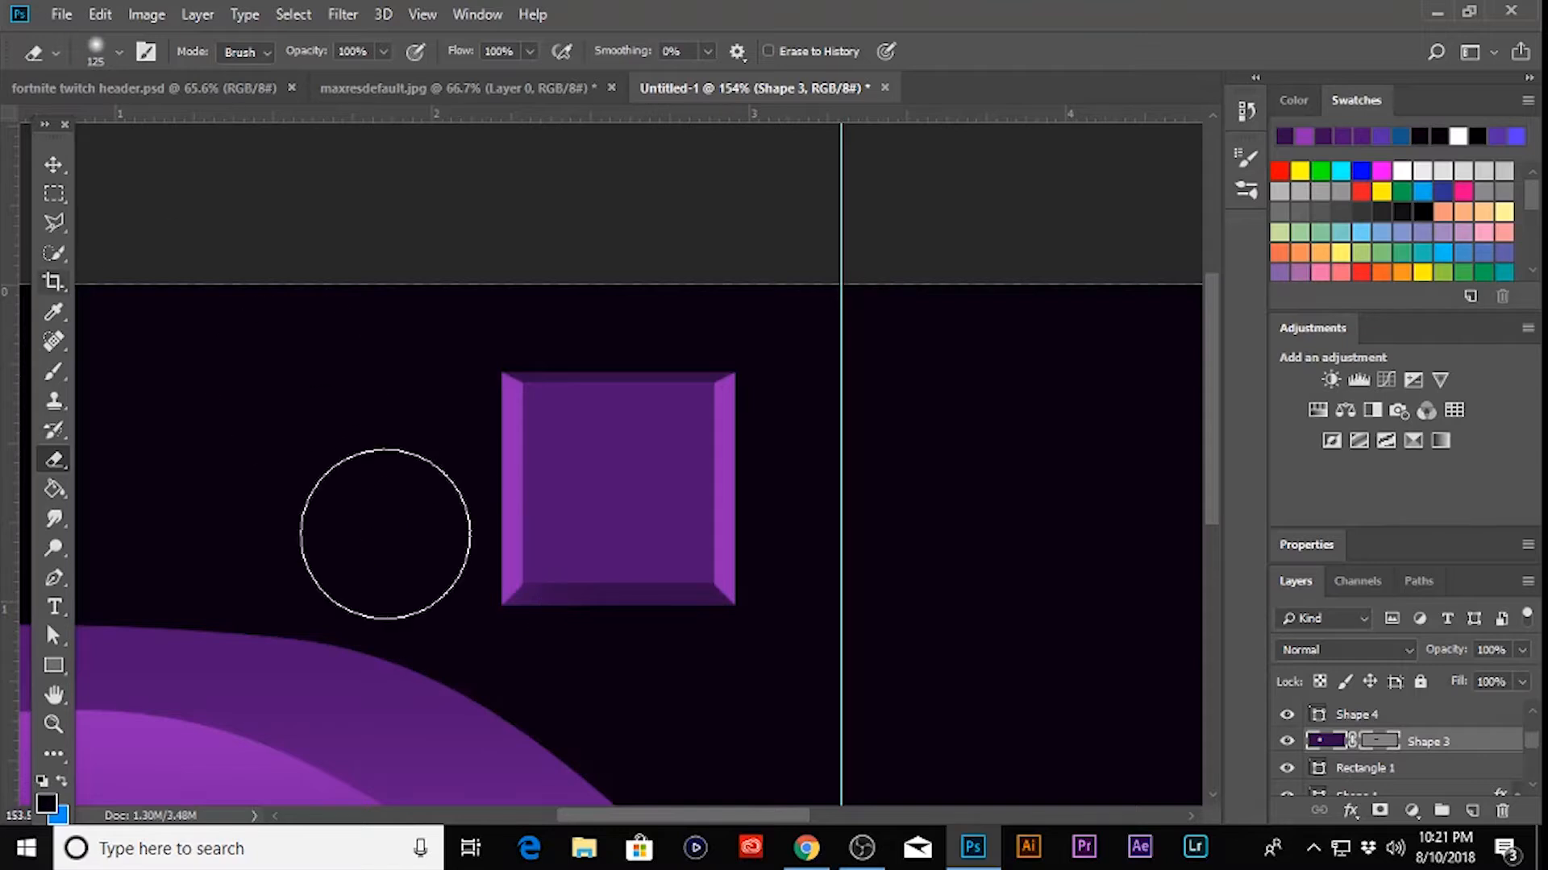
# - Rasterize the left strip, Shape 4, and softly fade its lower end with the Eraser
pyautogui.click(51, 166)
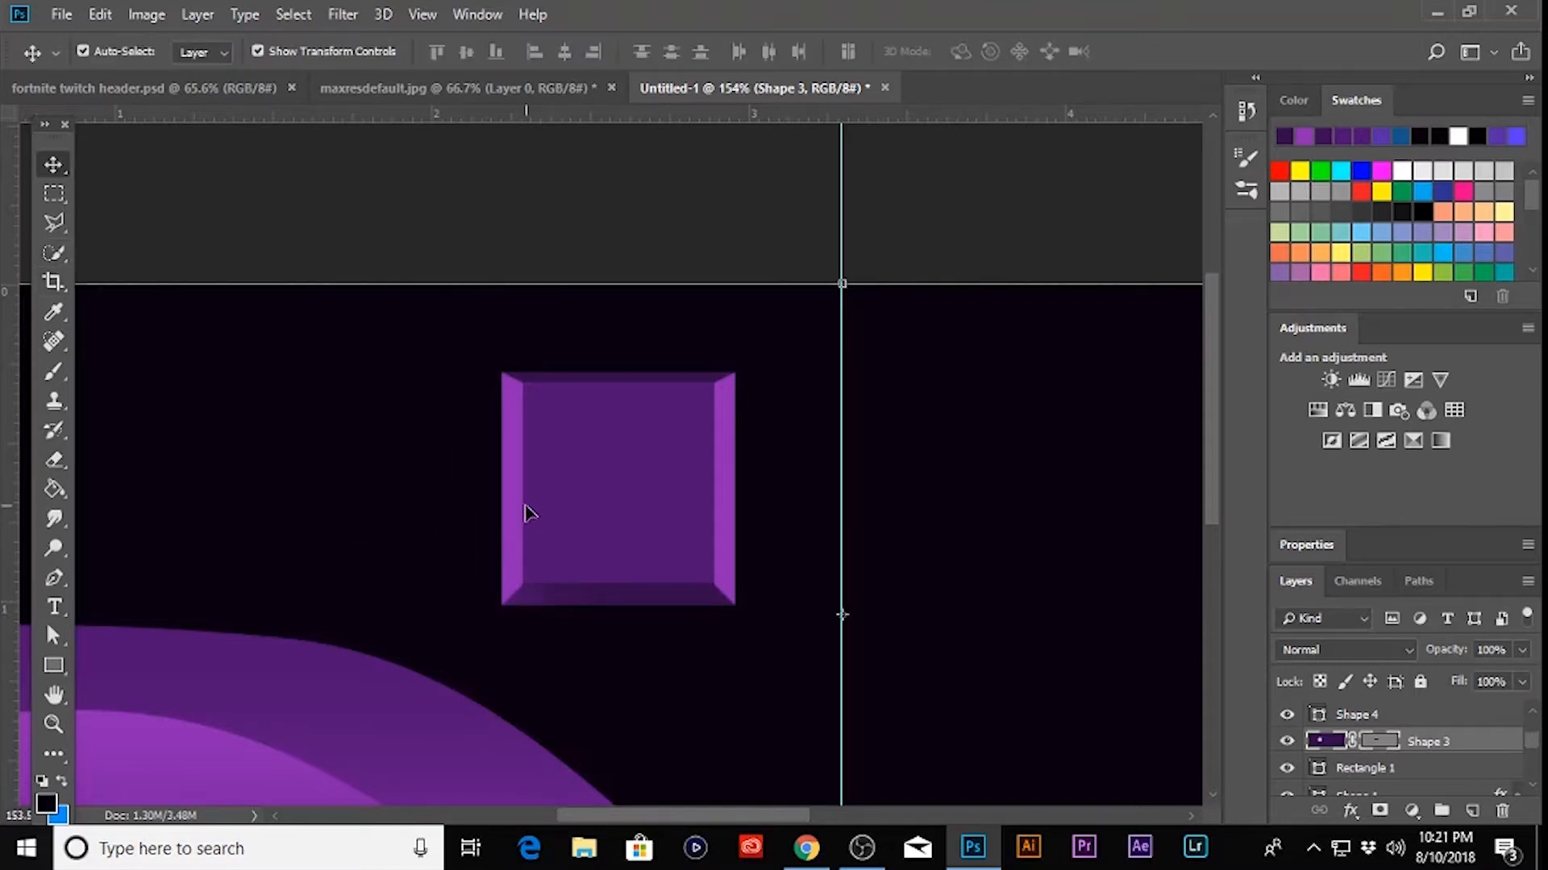
pyautogui.click(517, 525)
pyautogui.press('e')
pyautogui.click(519, 605)
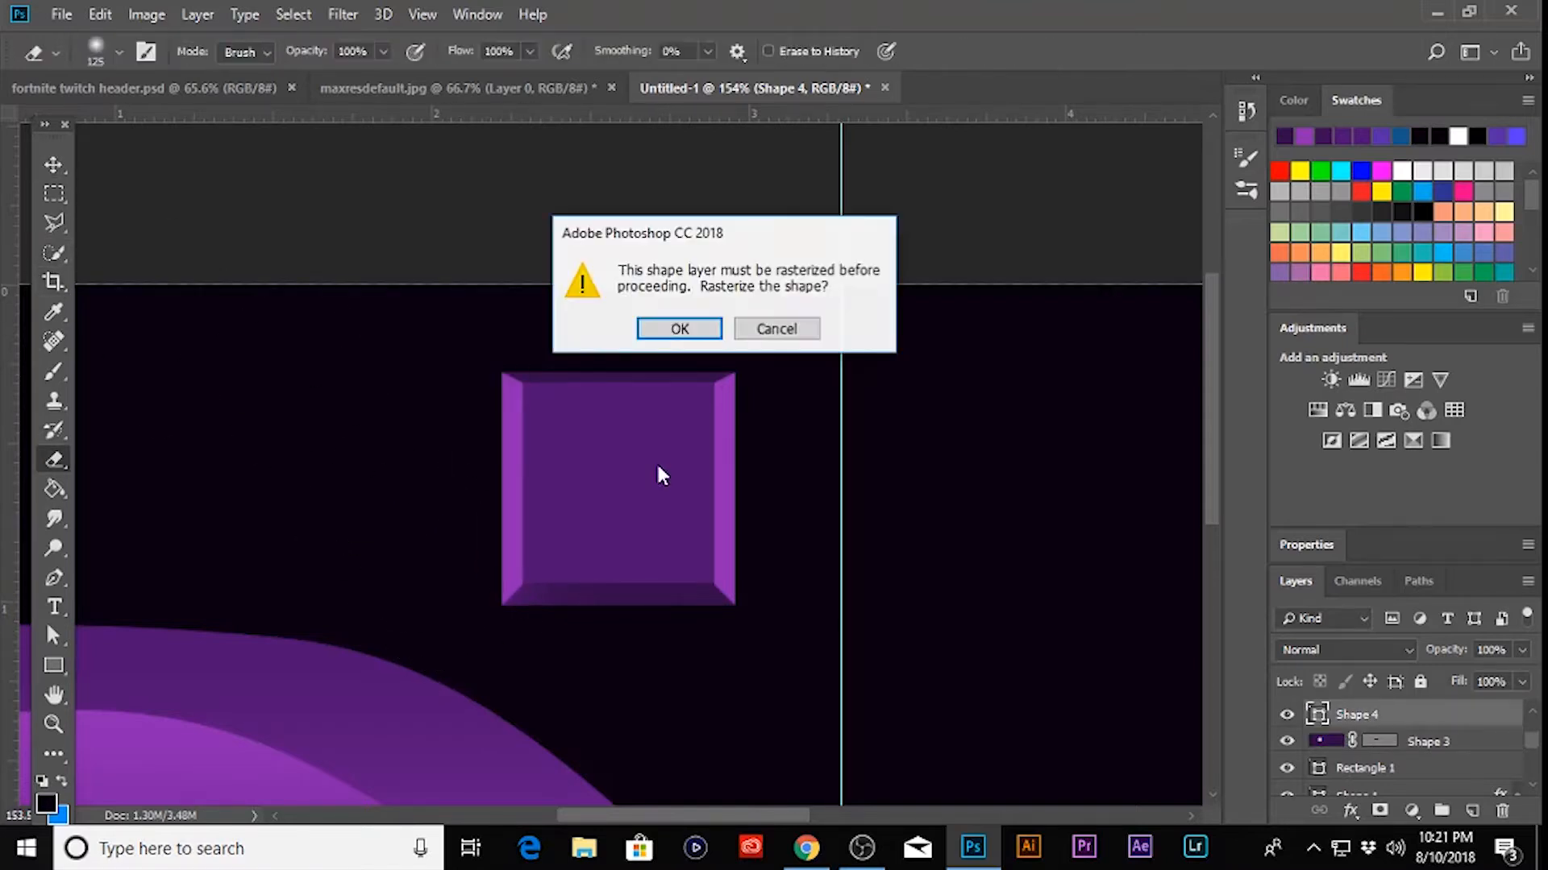
pyautogui.click(681, 329)
pyautogui.click(466, 611)
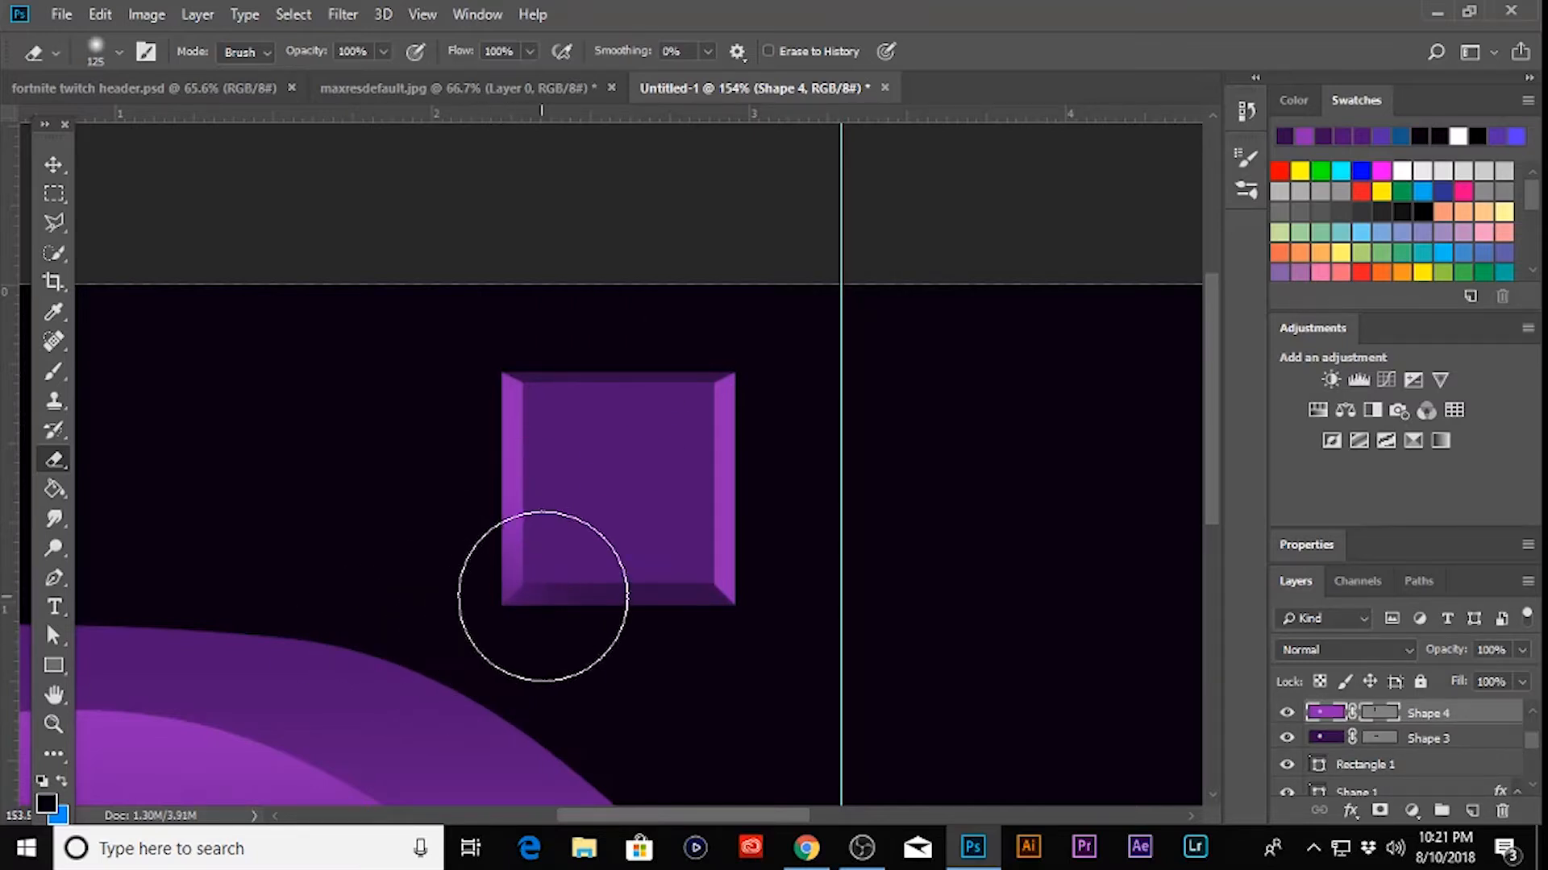
pyautogui.click(512, 620)
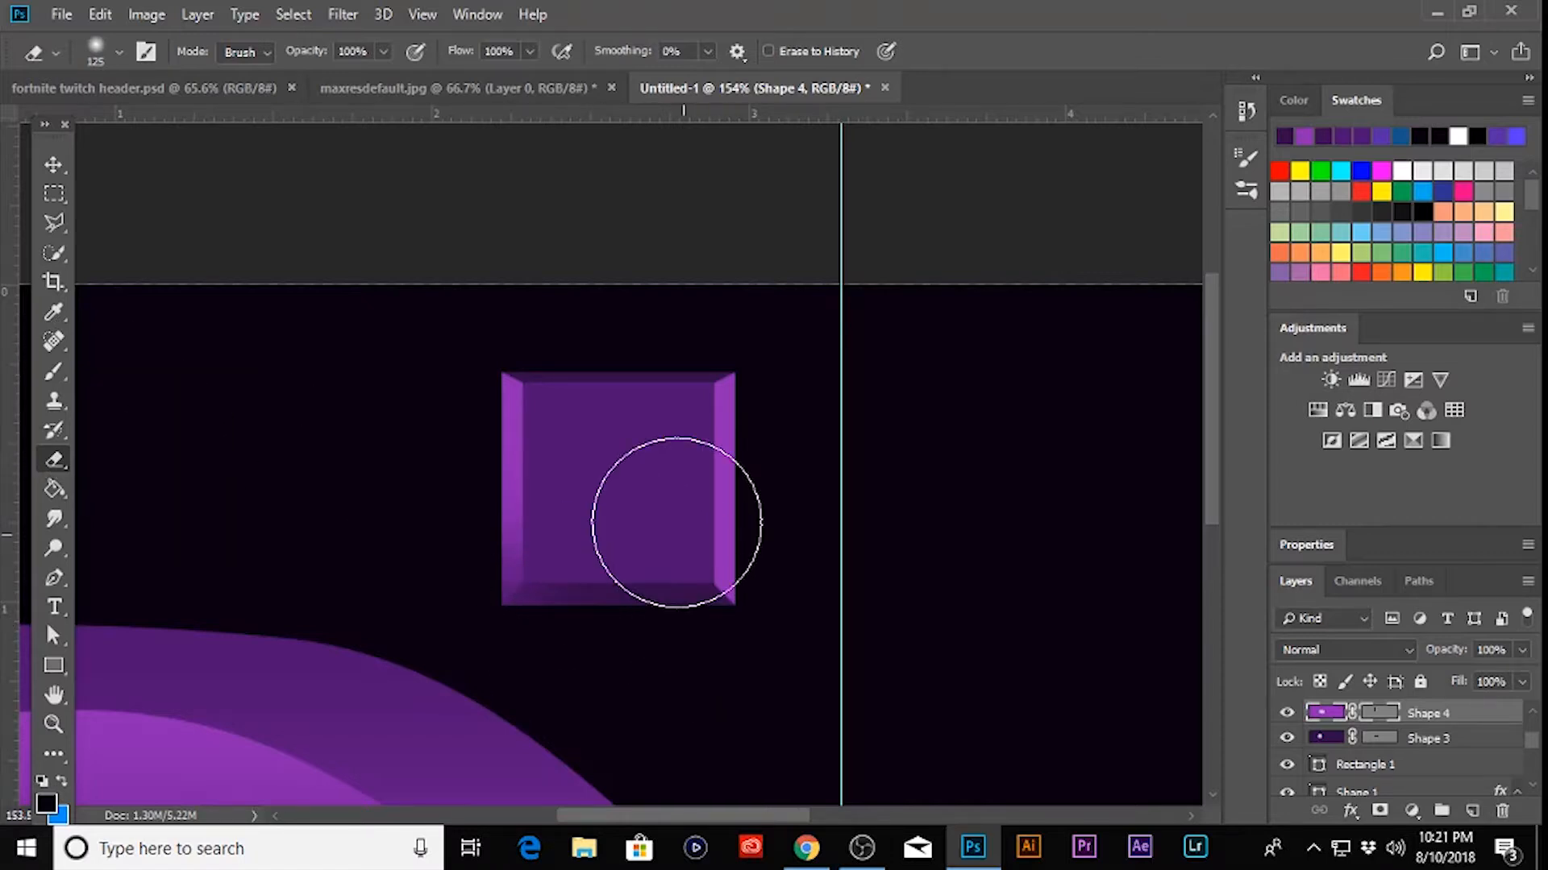
# - Rasterize the right strip, Shape 4 copy, and softly fade its lower end with the Eraser
pyautogui.scroll(-2, 673, 518)
pyautogui.scroll(3, 666, 449)
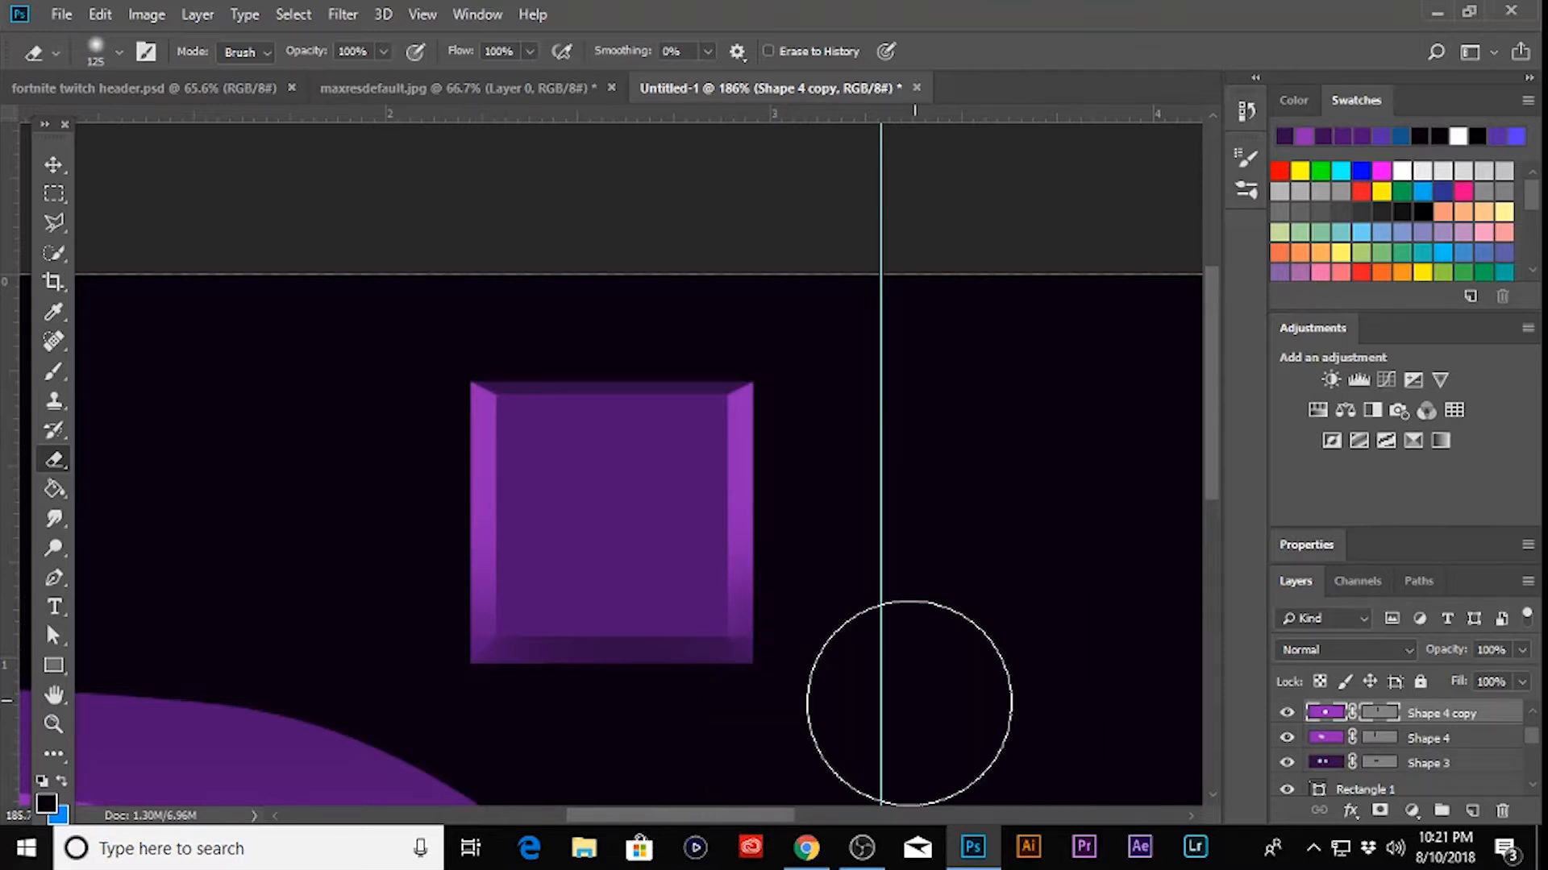
pyautogui.click(52, 163)
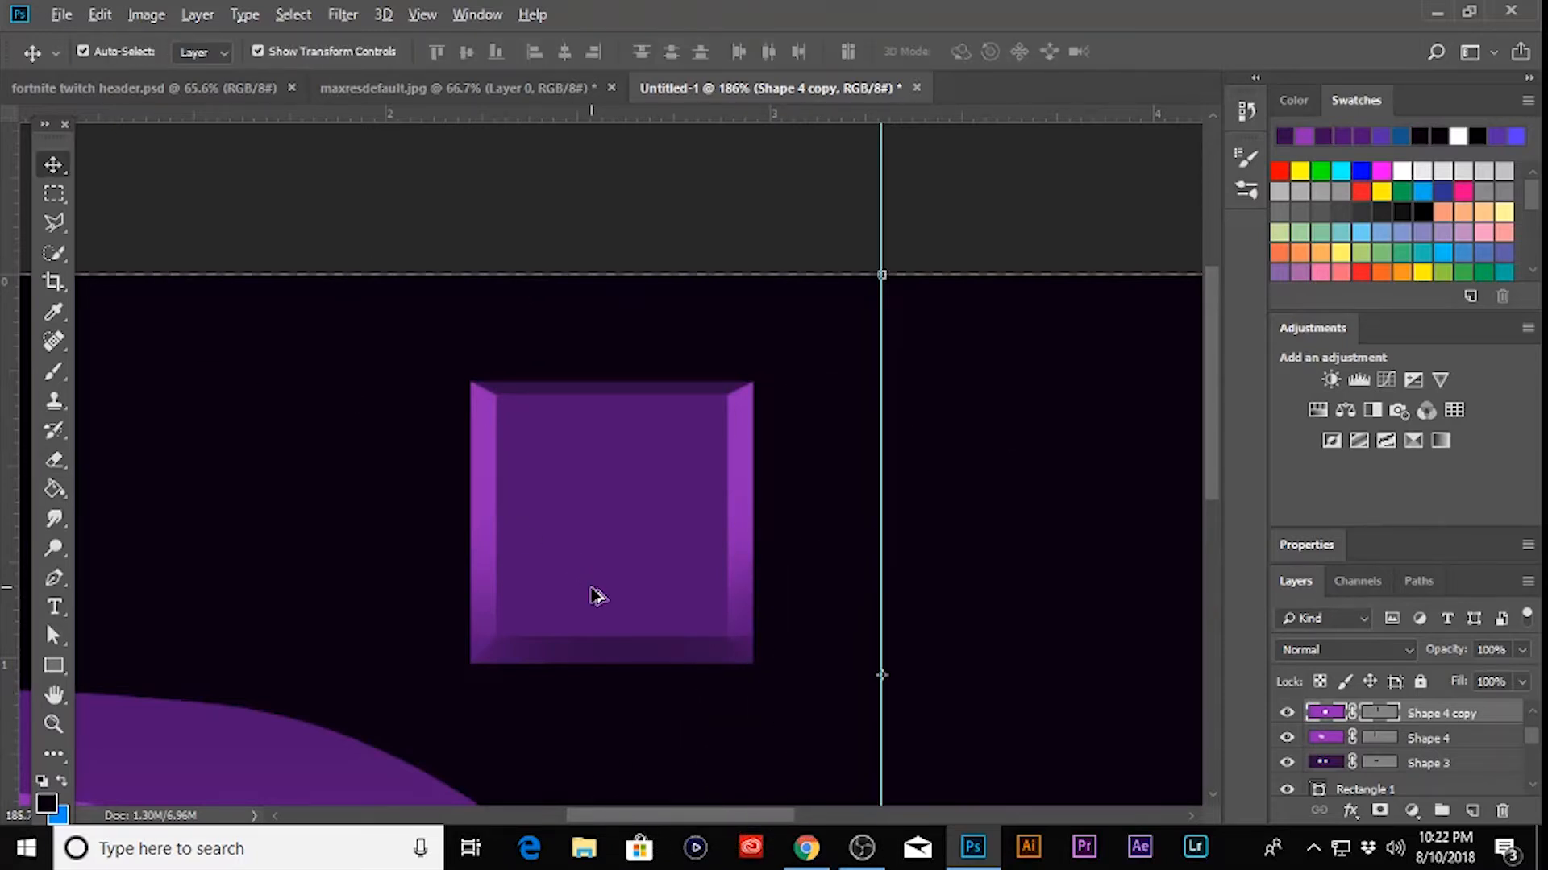
# - Add a Color Overlay layer style to the square, Rectangle 1, keeping the square visible beside the dialog
pyautogui.scroll(2, 594, 594)
pyautogui.scroll(-1, 567, 594)
pyautogui.scroll(-3, 559, 508)
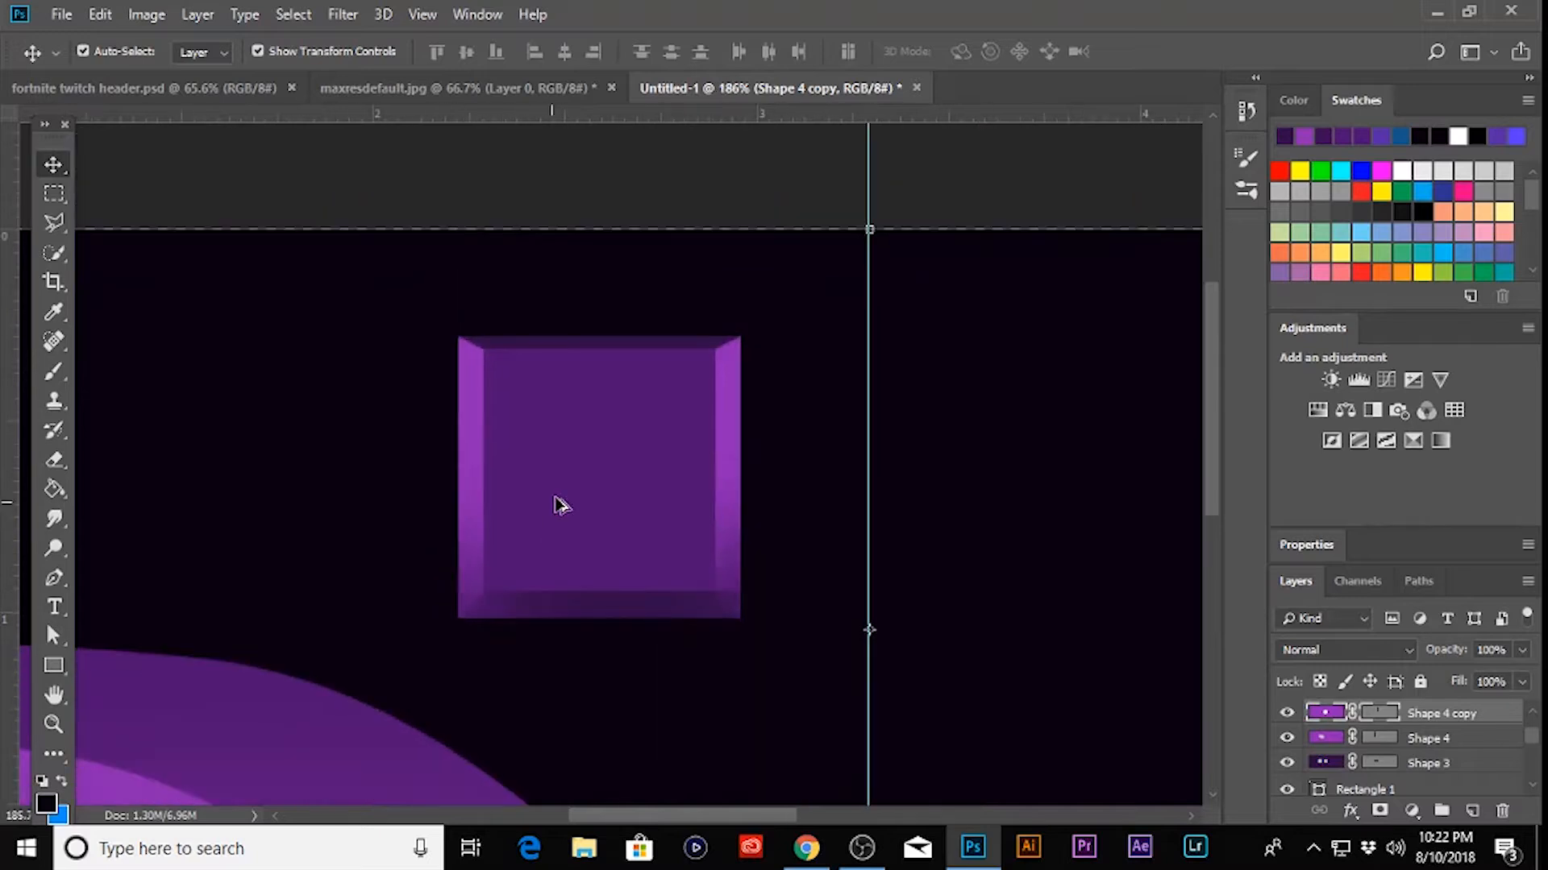
pyautogui.scroll(1, 535, 412)
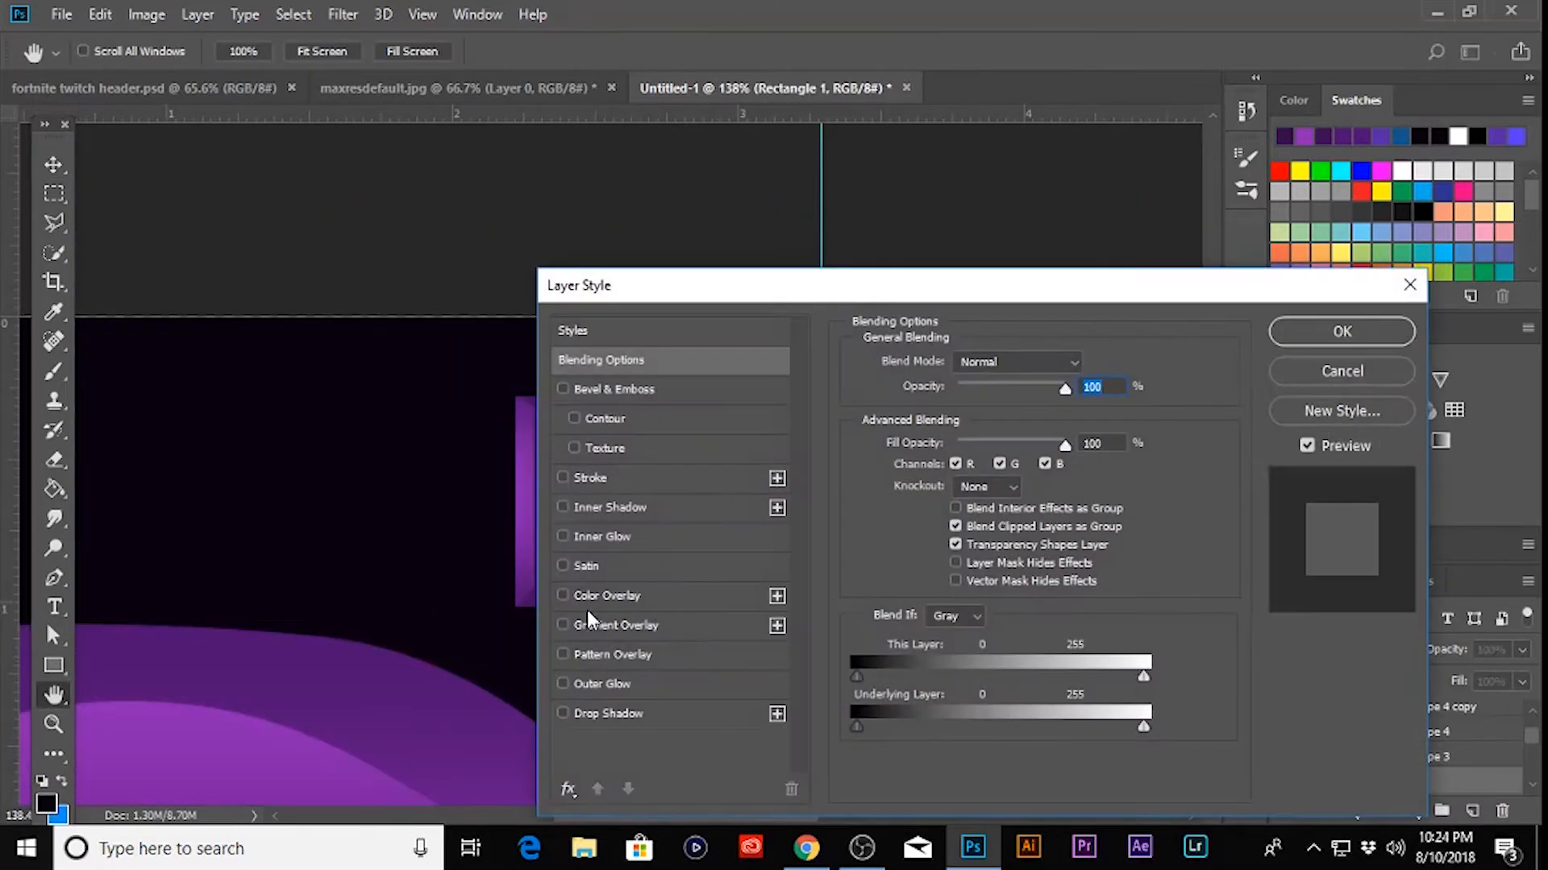
pyautogui.click(562, 595)
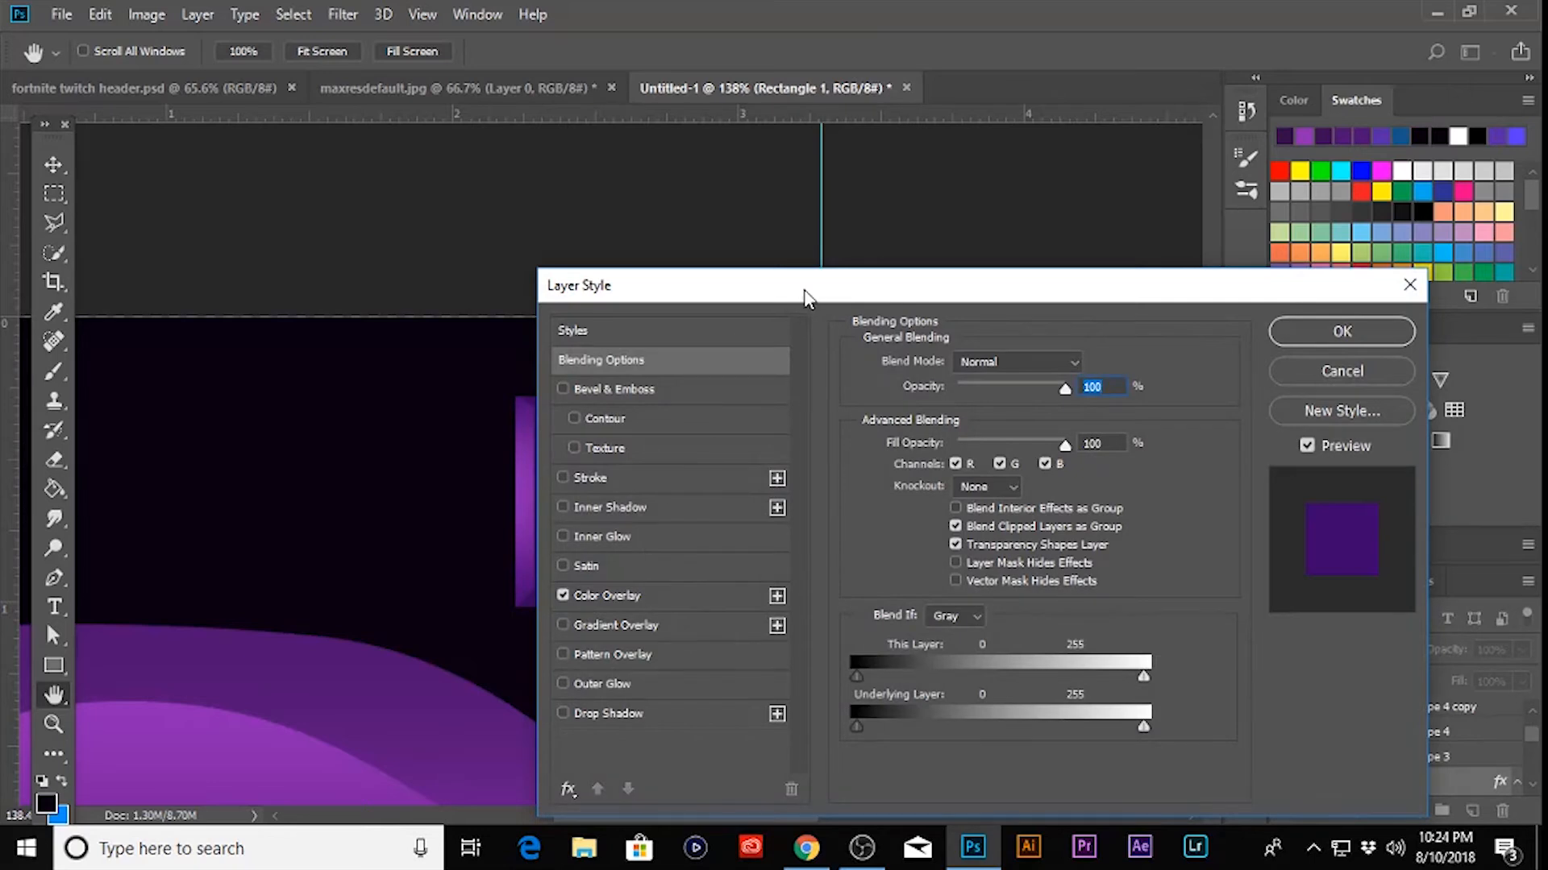
pyautogui.moveTo(806, 298); pyautogui.dragTo(1178, 229)
# - Set the square's Color Overlay to a dark purple with H 283, S 79, B 18 and lower the Rectangle 1 layer's opacity to 60%
pyautogui.click(1048, 526)
pyautogui.click(1459, 295)
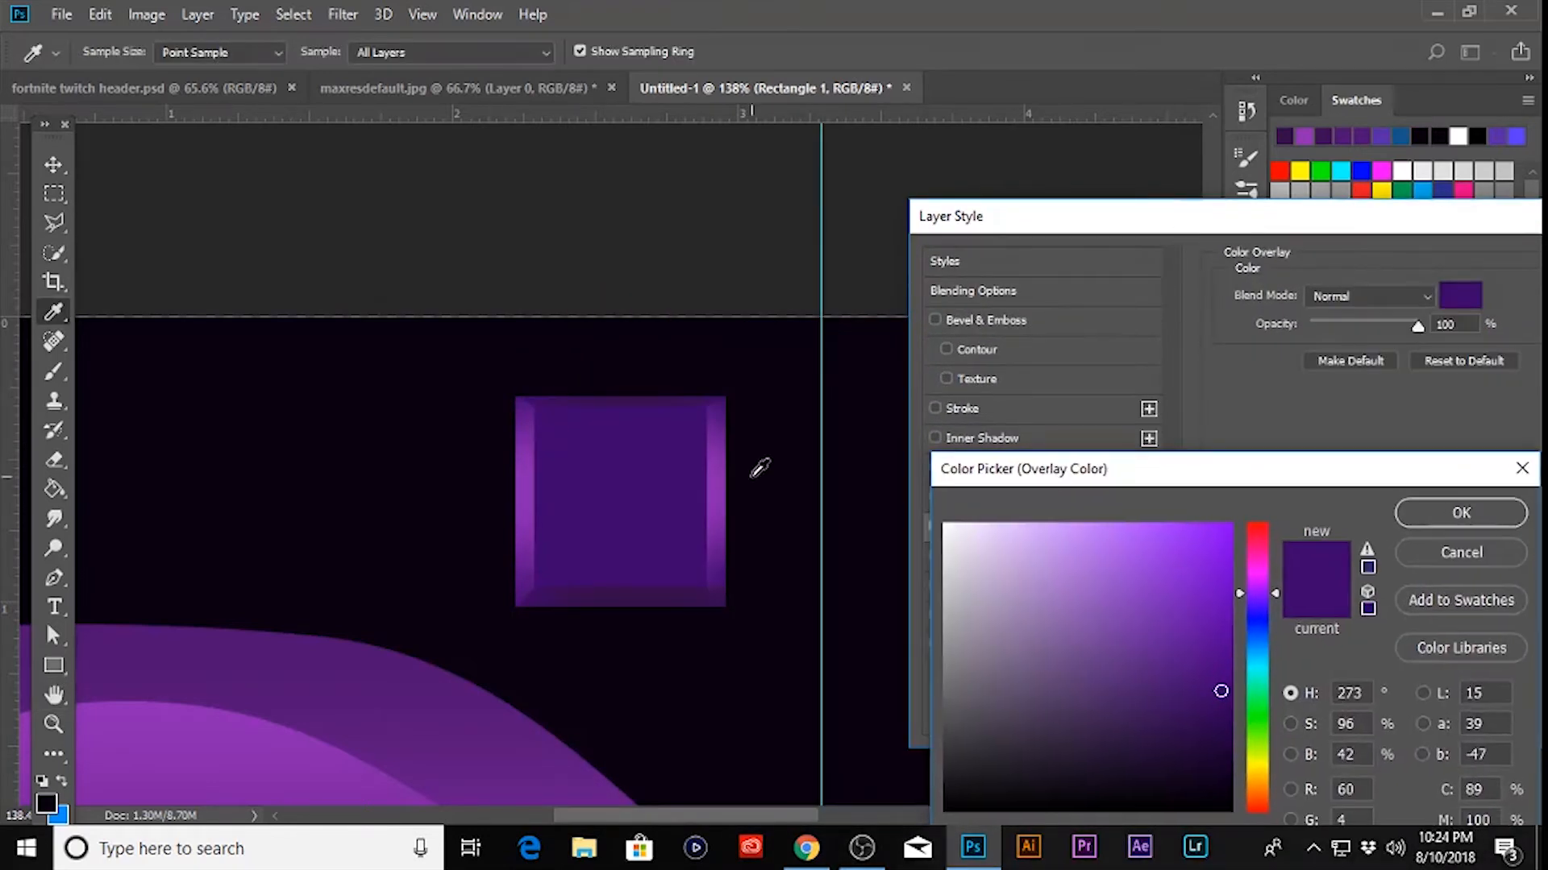
pyautogui.click(723, 487)
pyautogui.moveTo(1171, 613); pyautogui.dragTo(1161, 711)
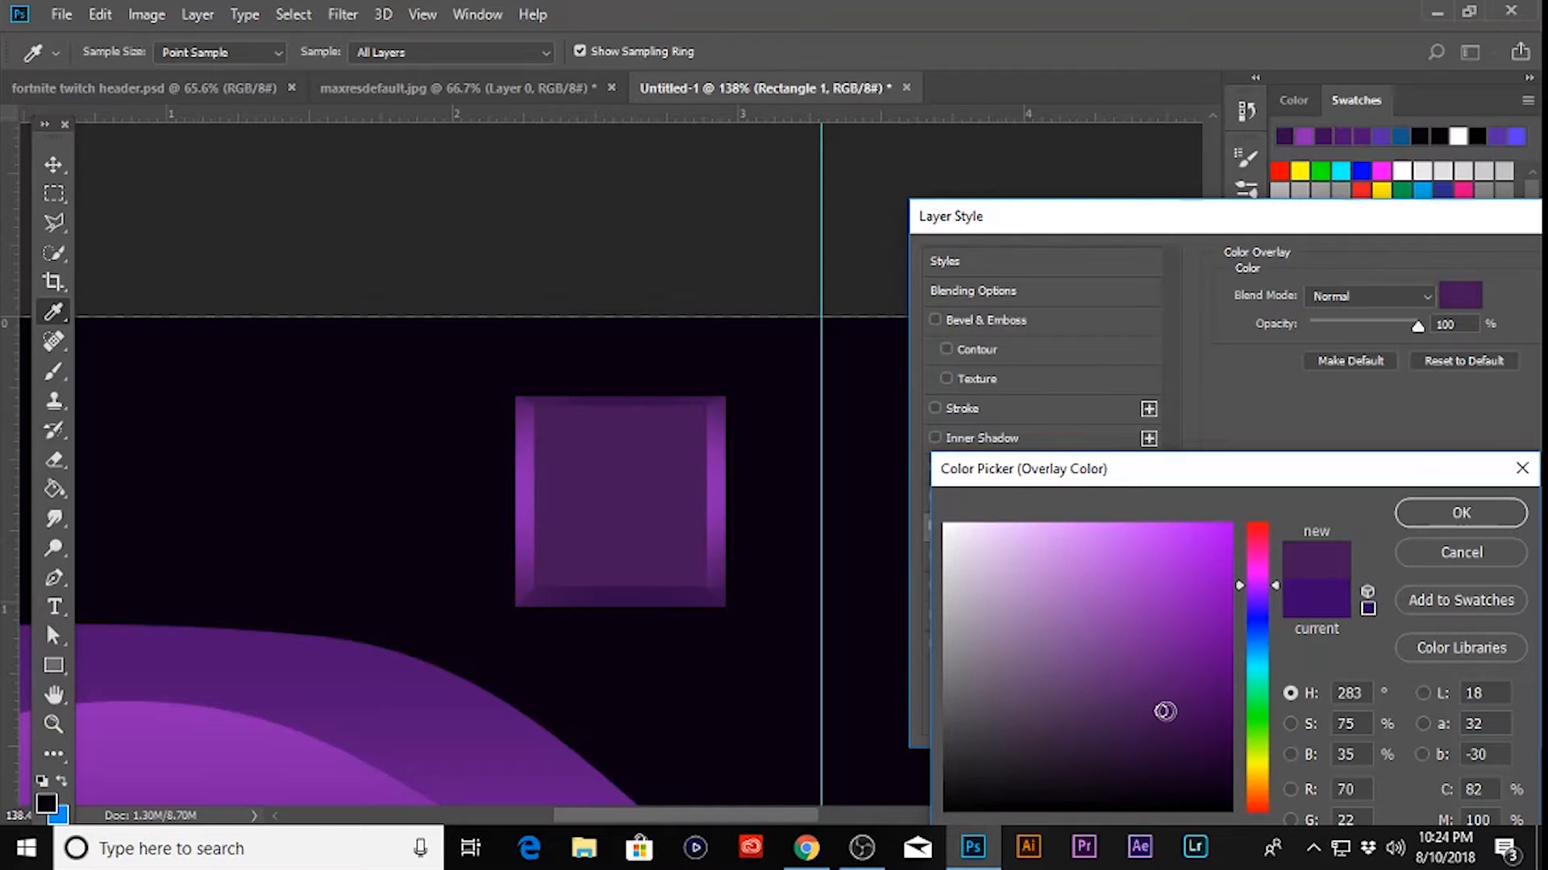
pyautogui.moveTo(1164, 711); pyautogui.dragTo(1172, 760)
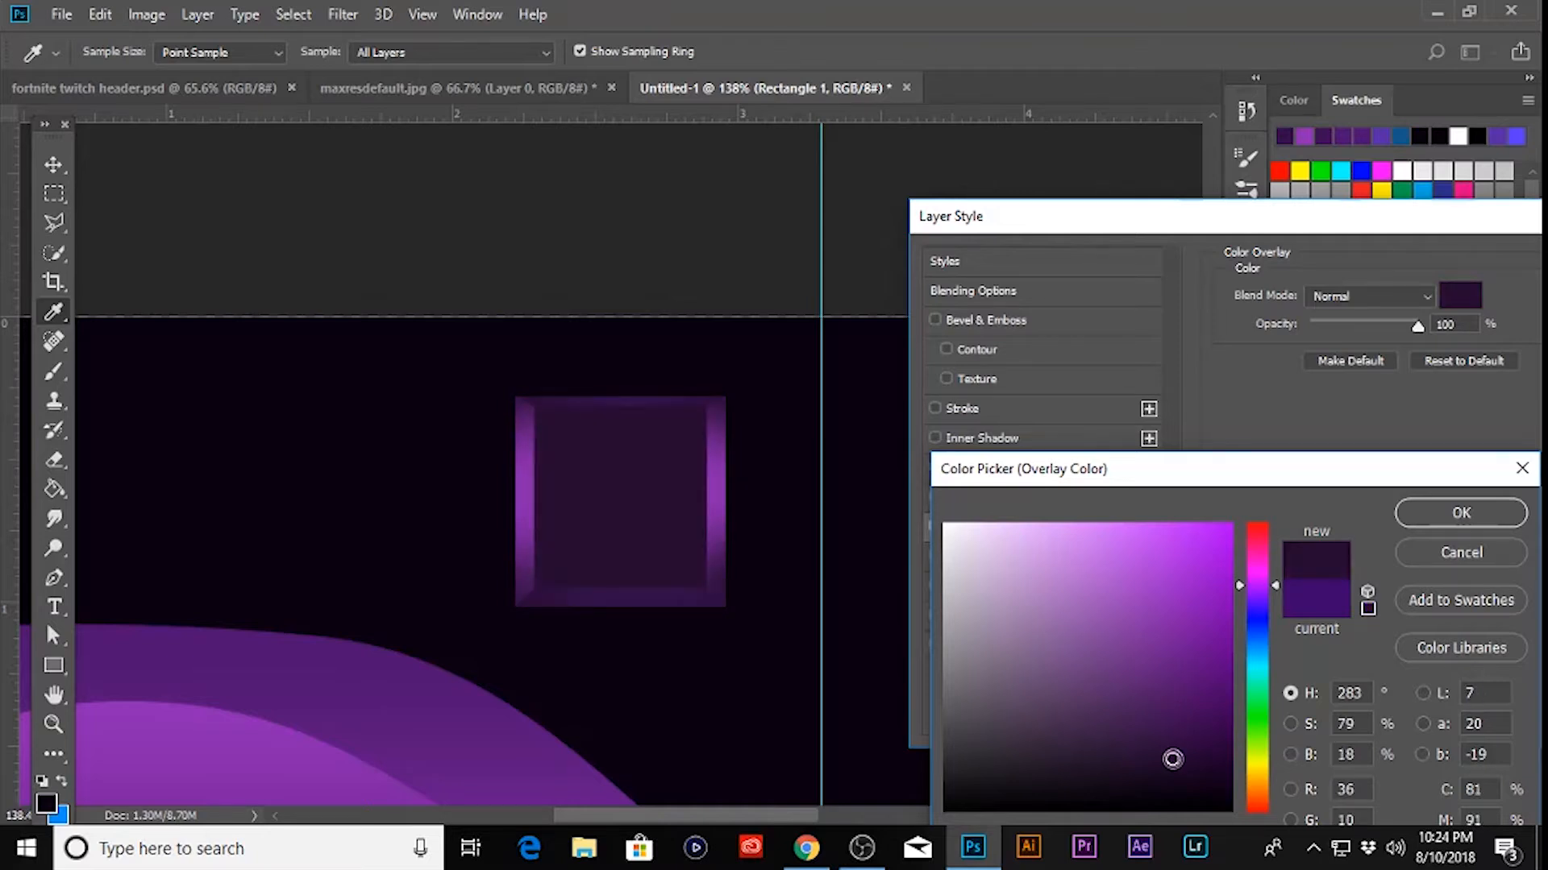
pyautogui.click(1438, 519)
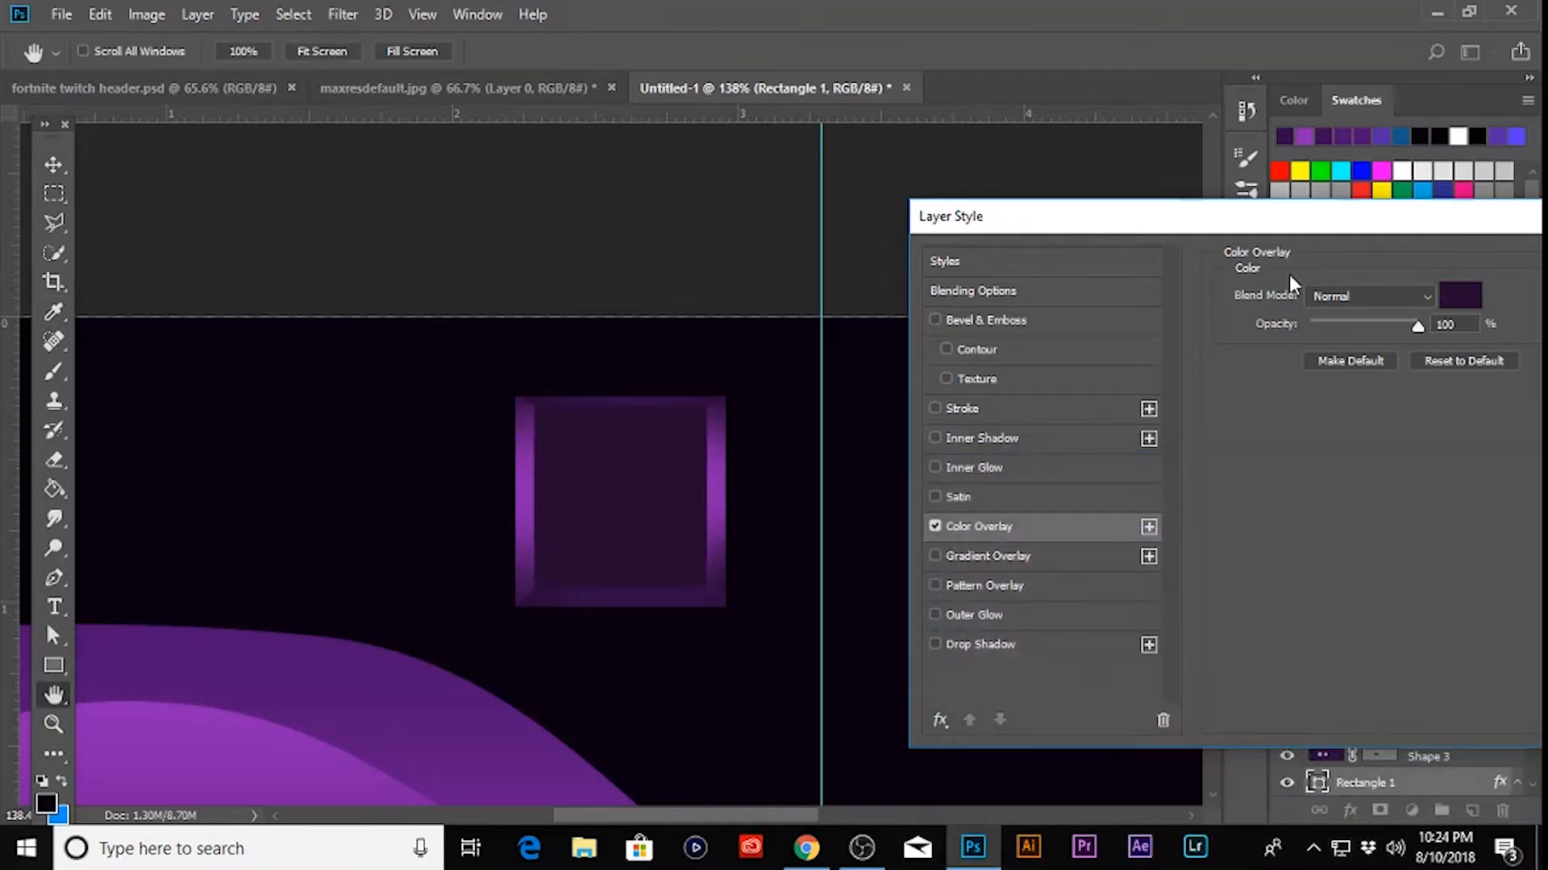
pyautogui.moveTo(1257, 226); pyautogui.dragTo(879, 262)
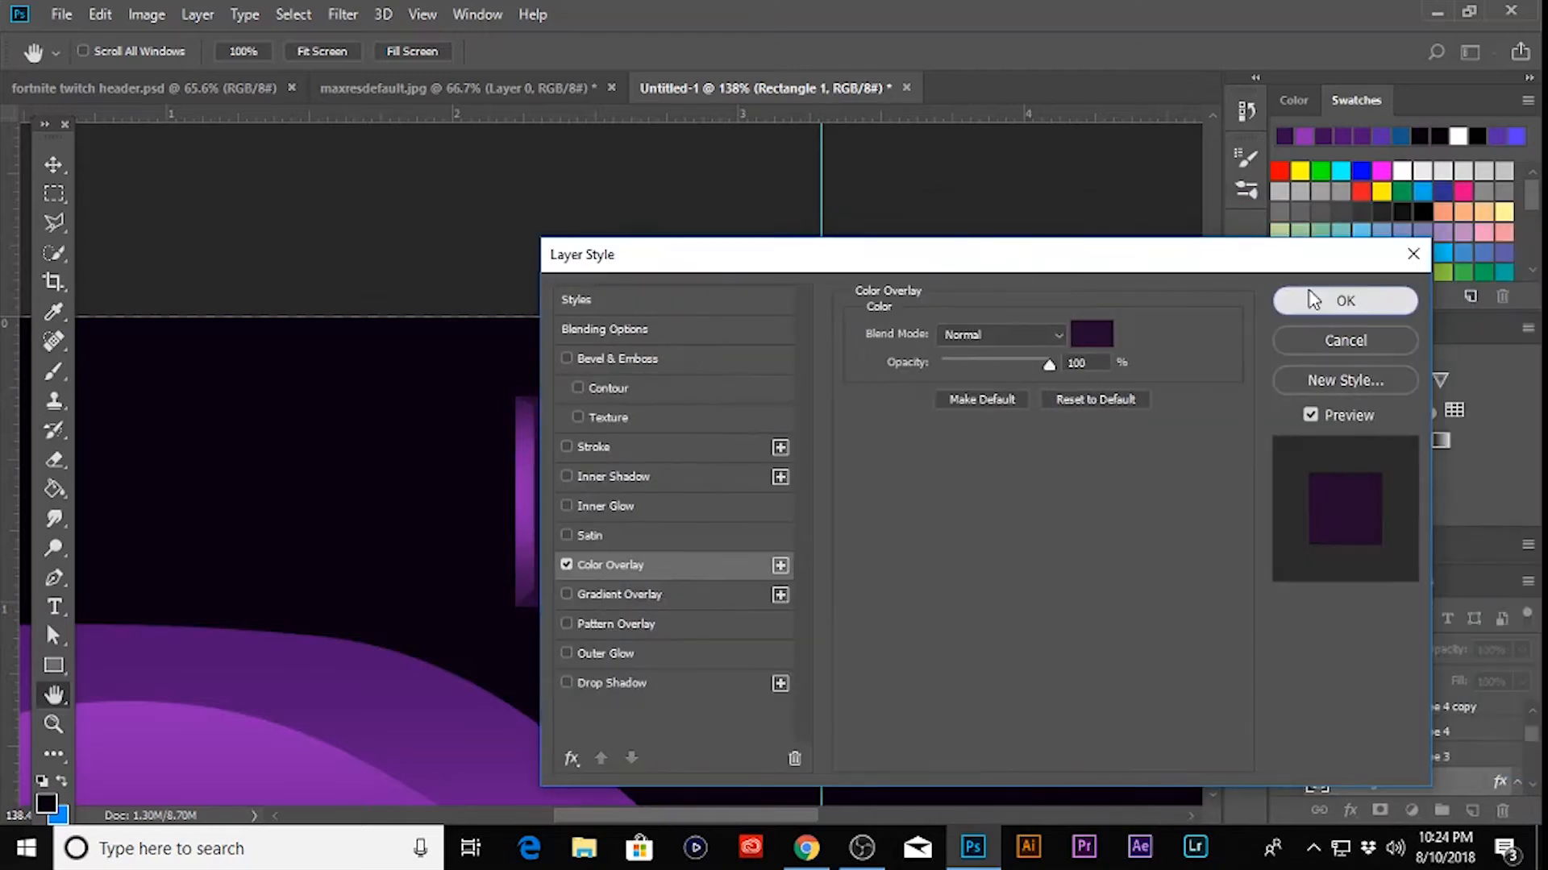
pyautogui.click(1347, 297)
pyautogui.click(1522, 649)
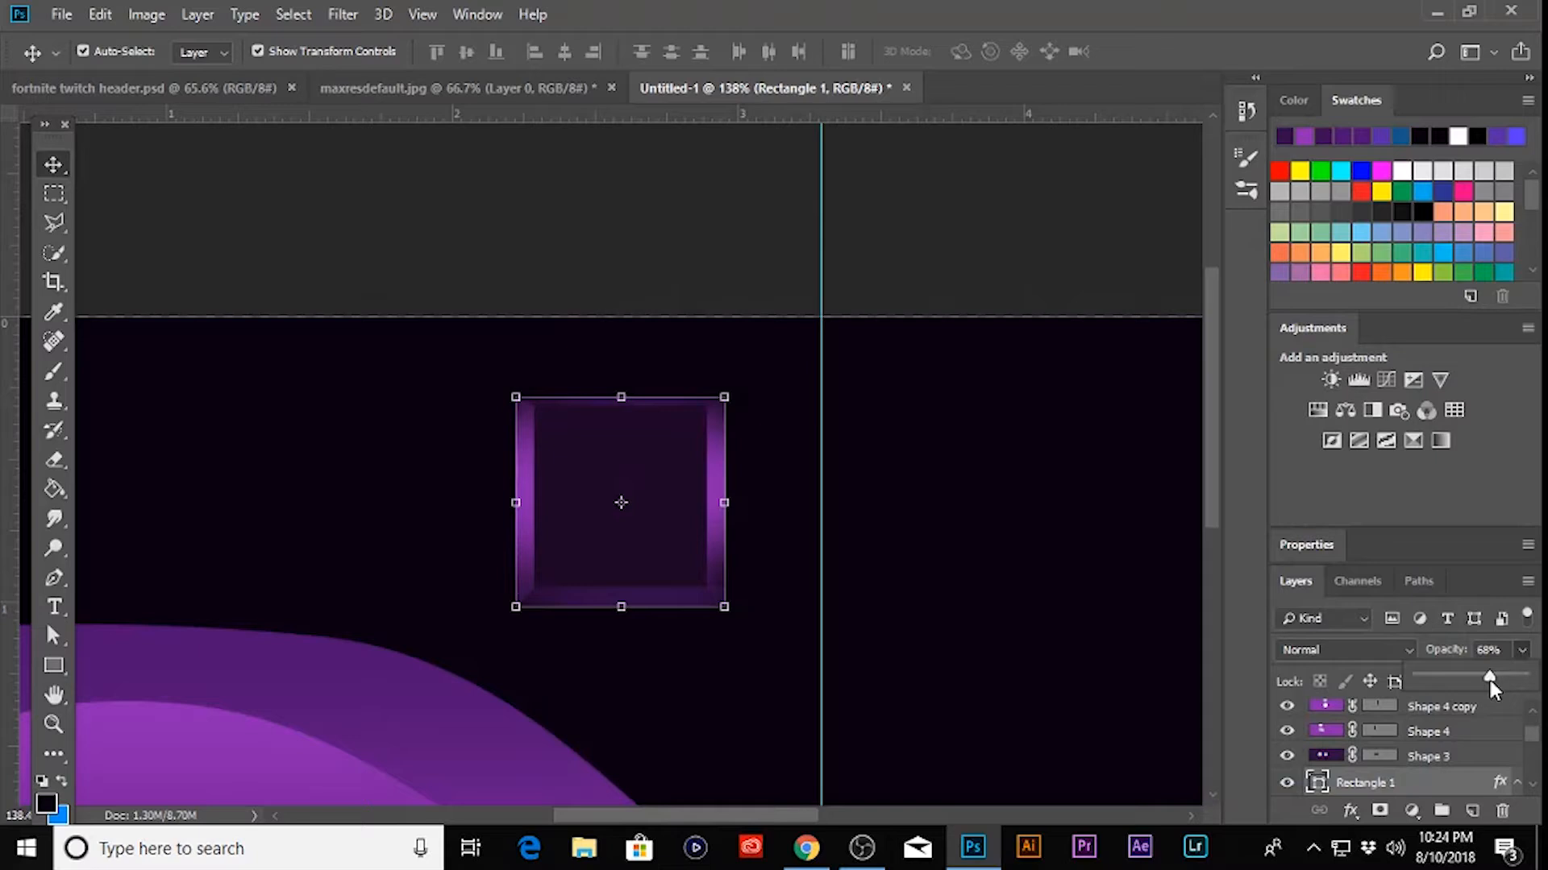
pyautogui.moveTo(1489, 680); pyautogui.dragTo(1478, 679)
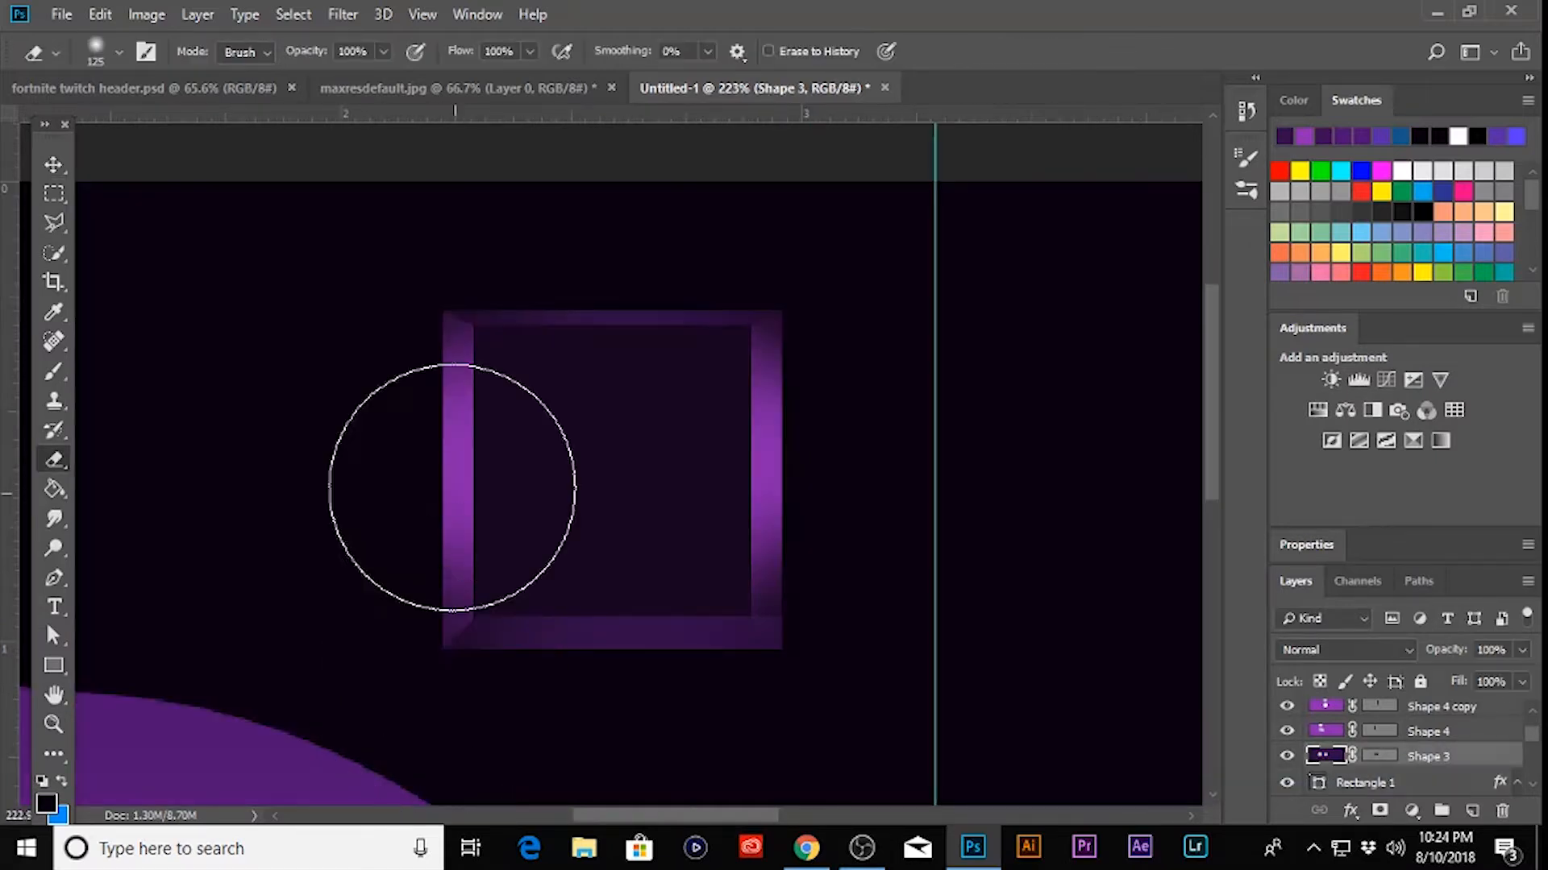
# - Fade the ends of the left strip, Shape 4, and the right strip, Shape 4 copy, further with the Eraser
pyautogui.press('v')
pyautogui.click(452, 556)
pyautogui.press('e')
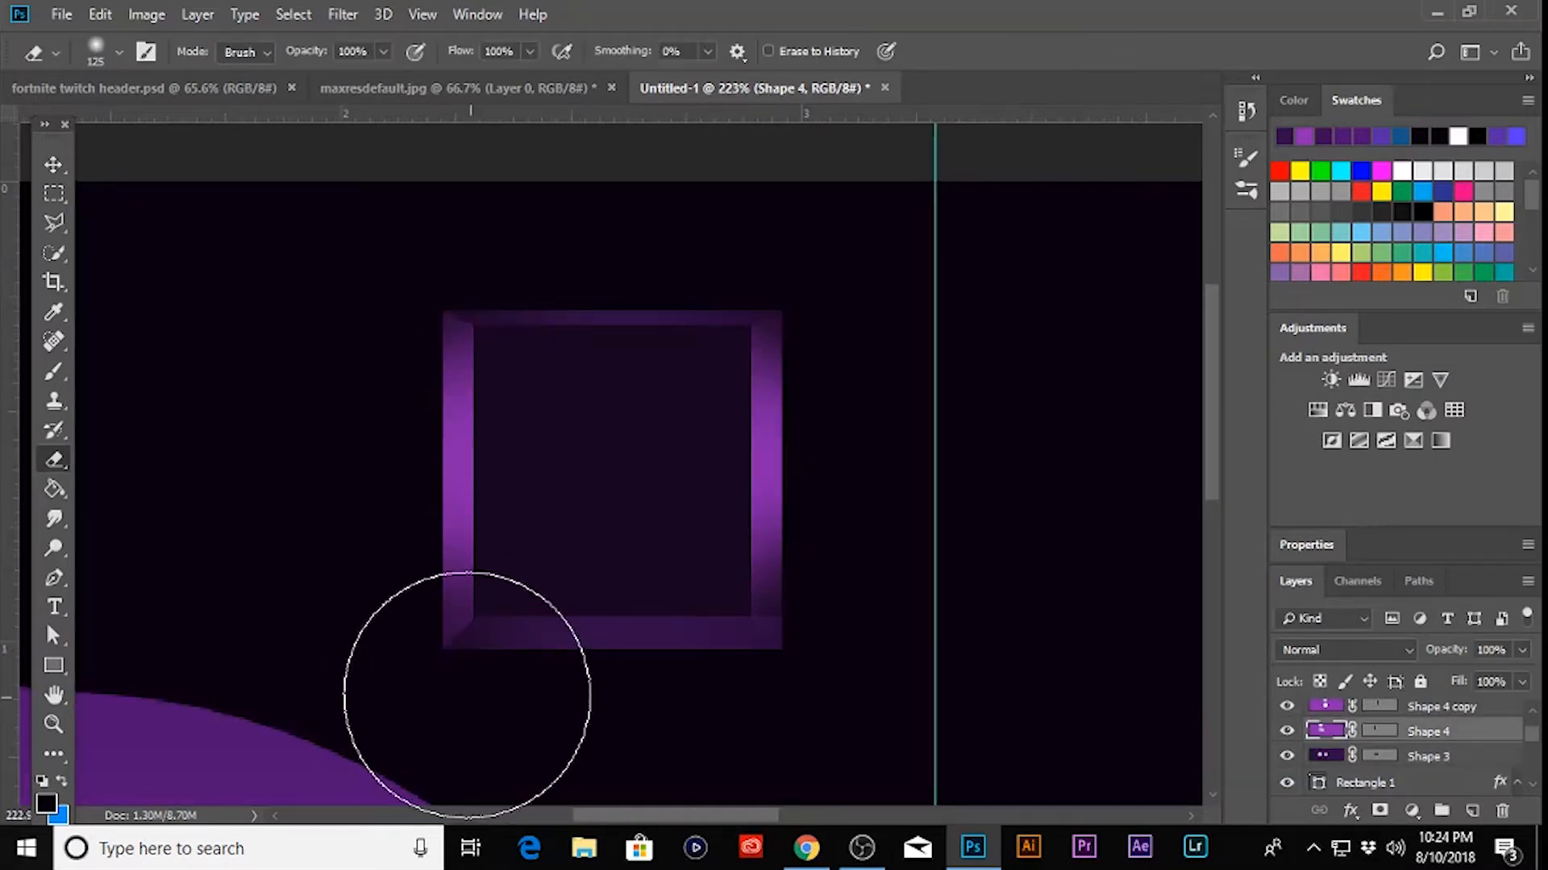
pyautogui.click(466, 693)
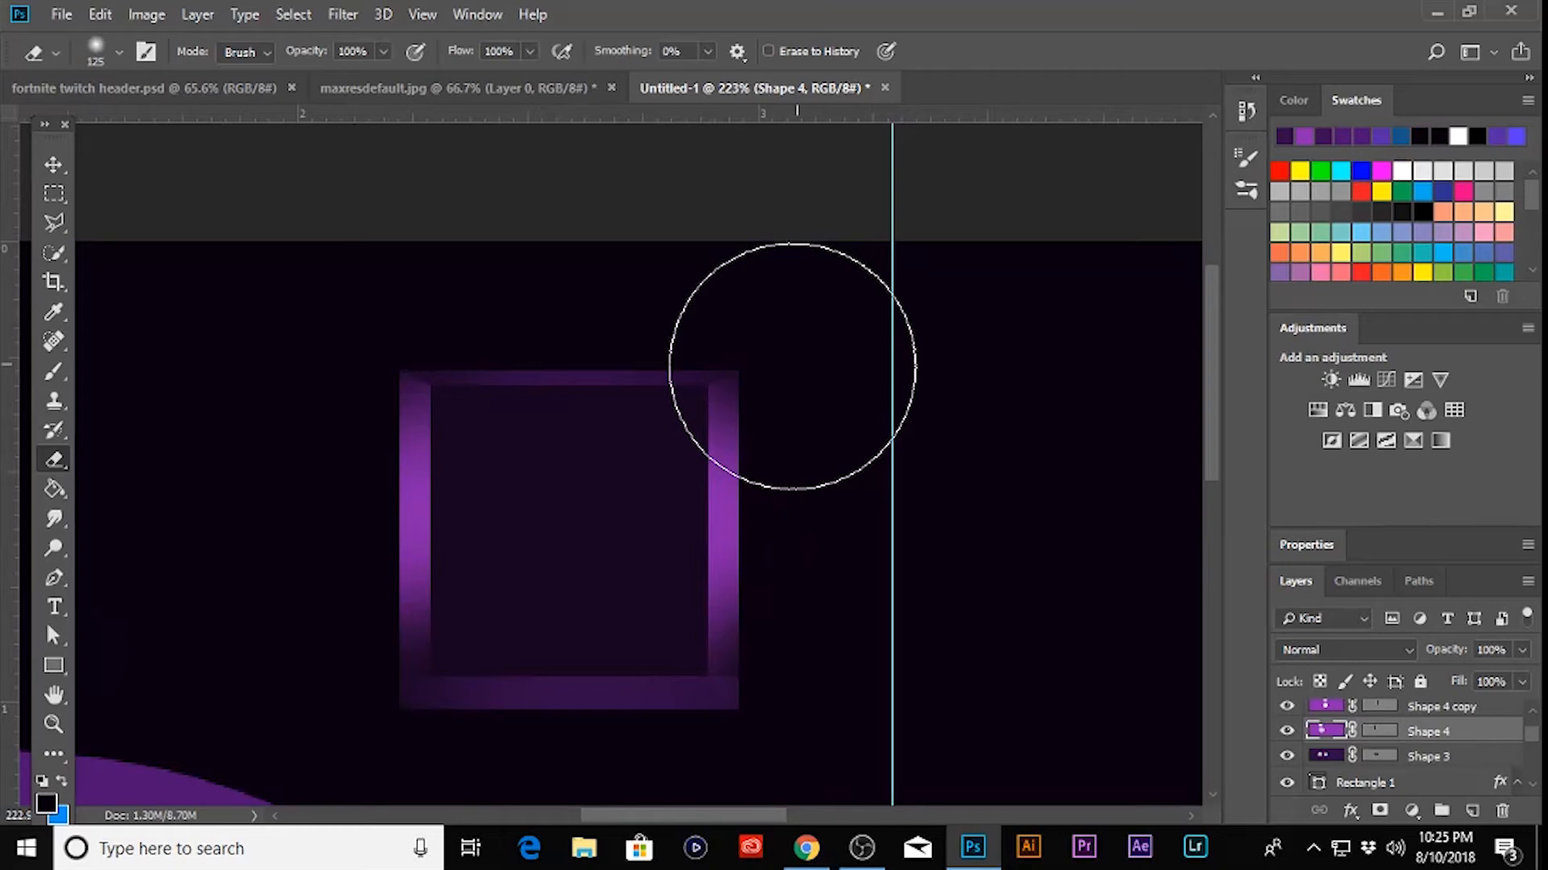
pyautogui.scroll(-5, 674, 408)
pyautogui.press('v')
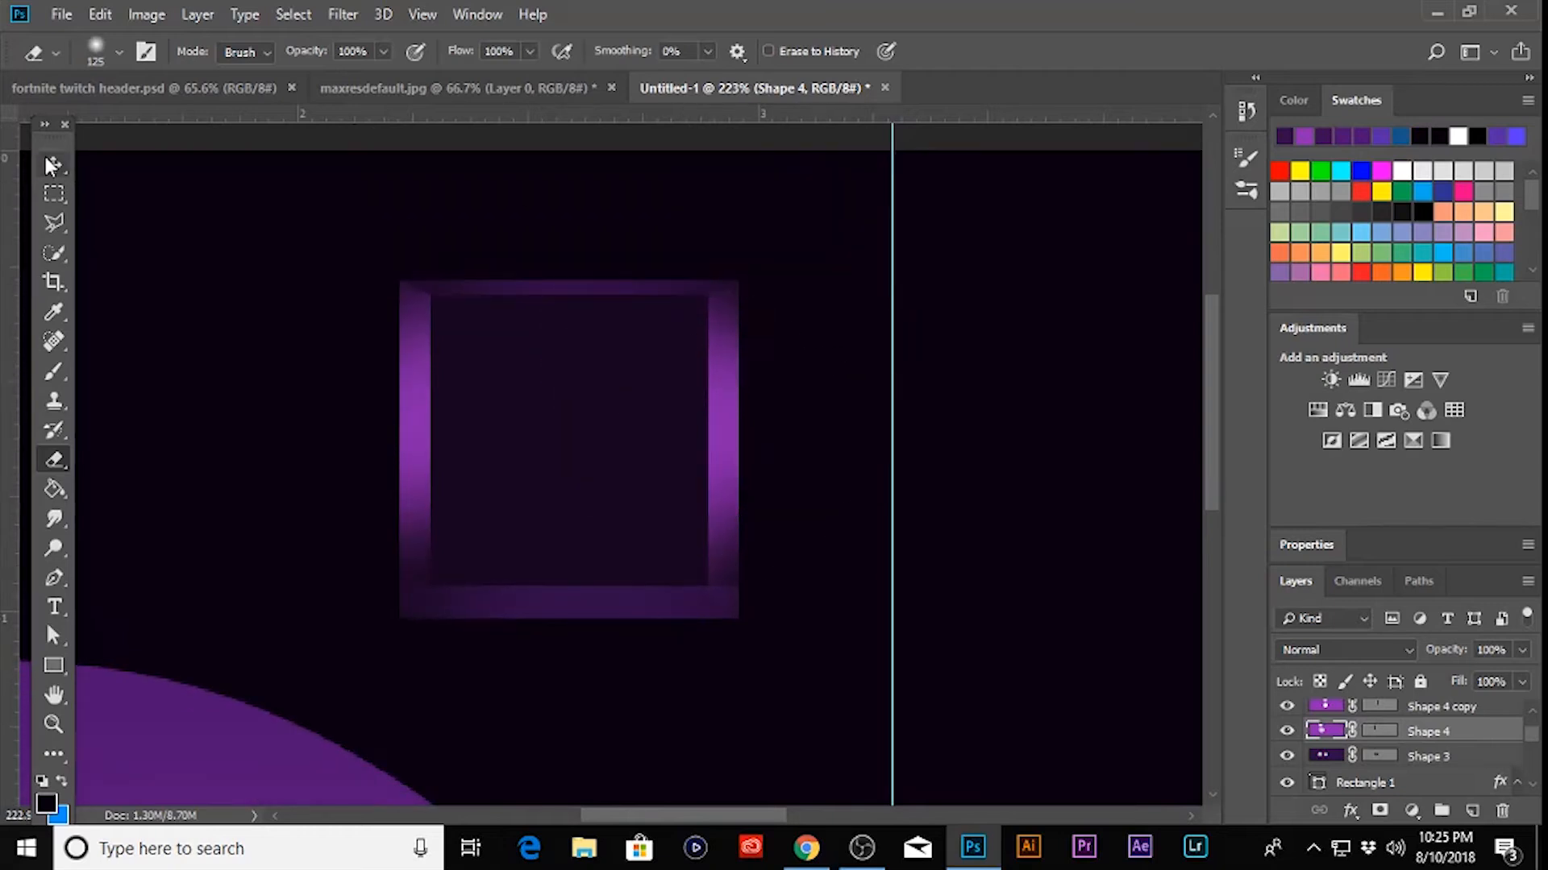
pyautogui.click(725, 466)
pyautogui.press('e')
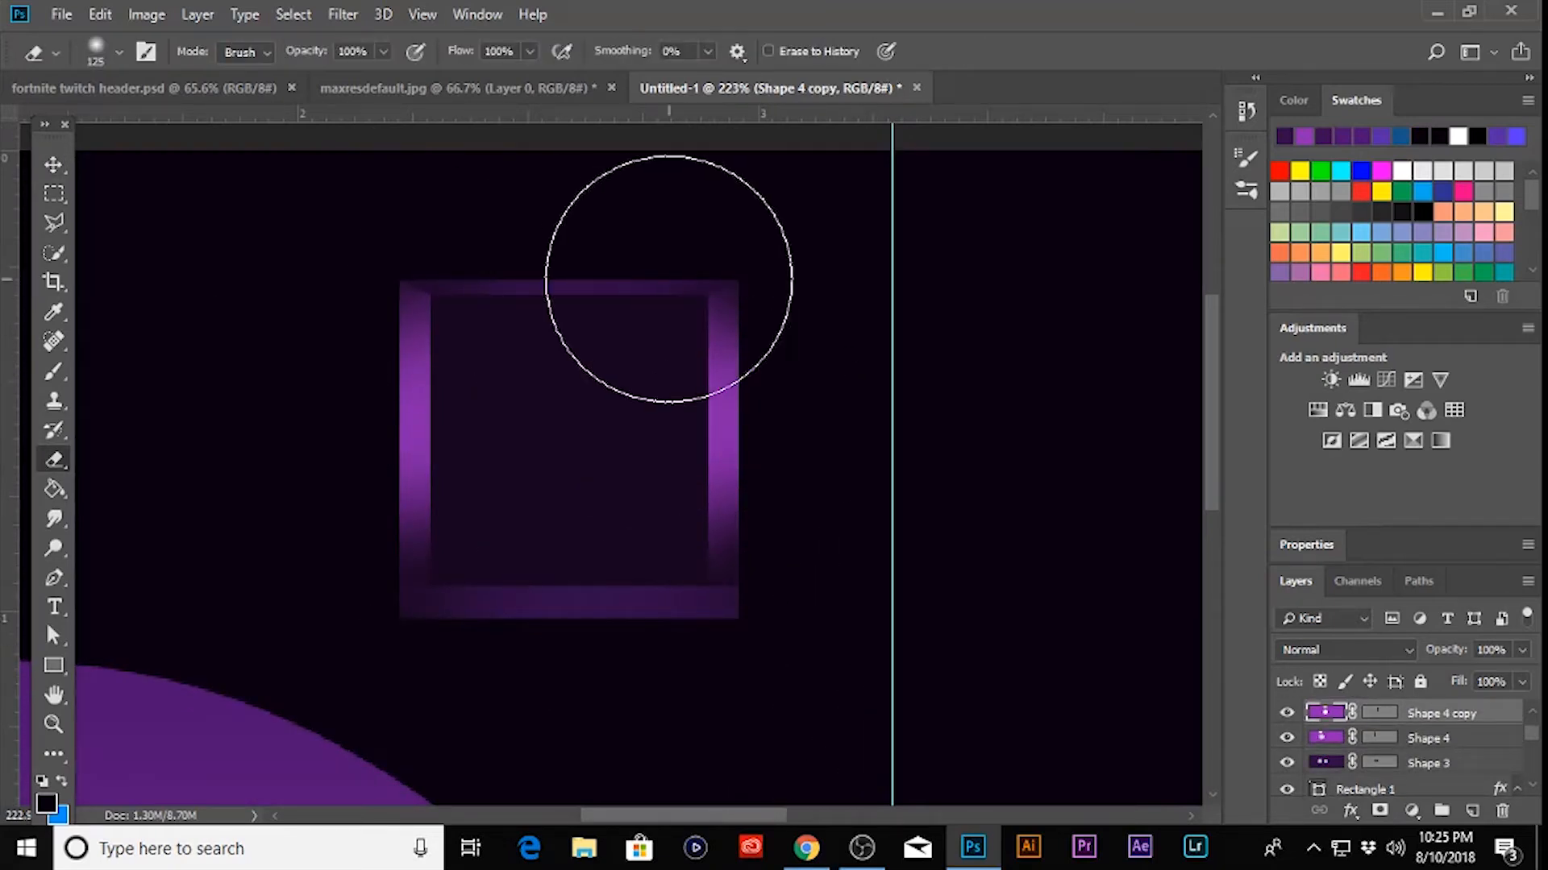
pyautogui.scroll(-2, 645, 258)
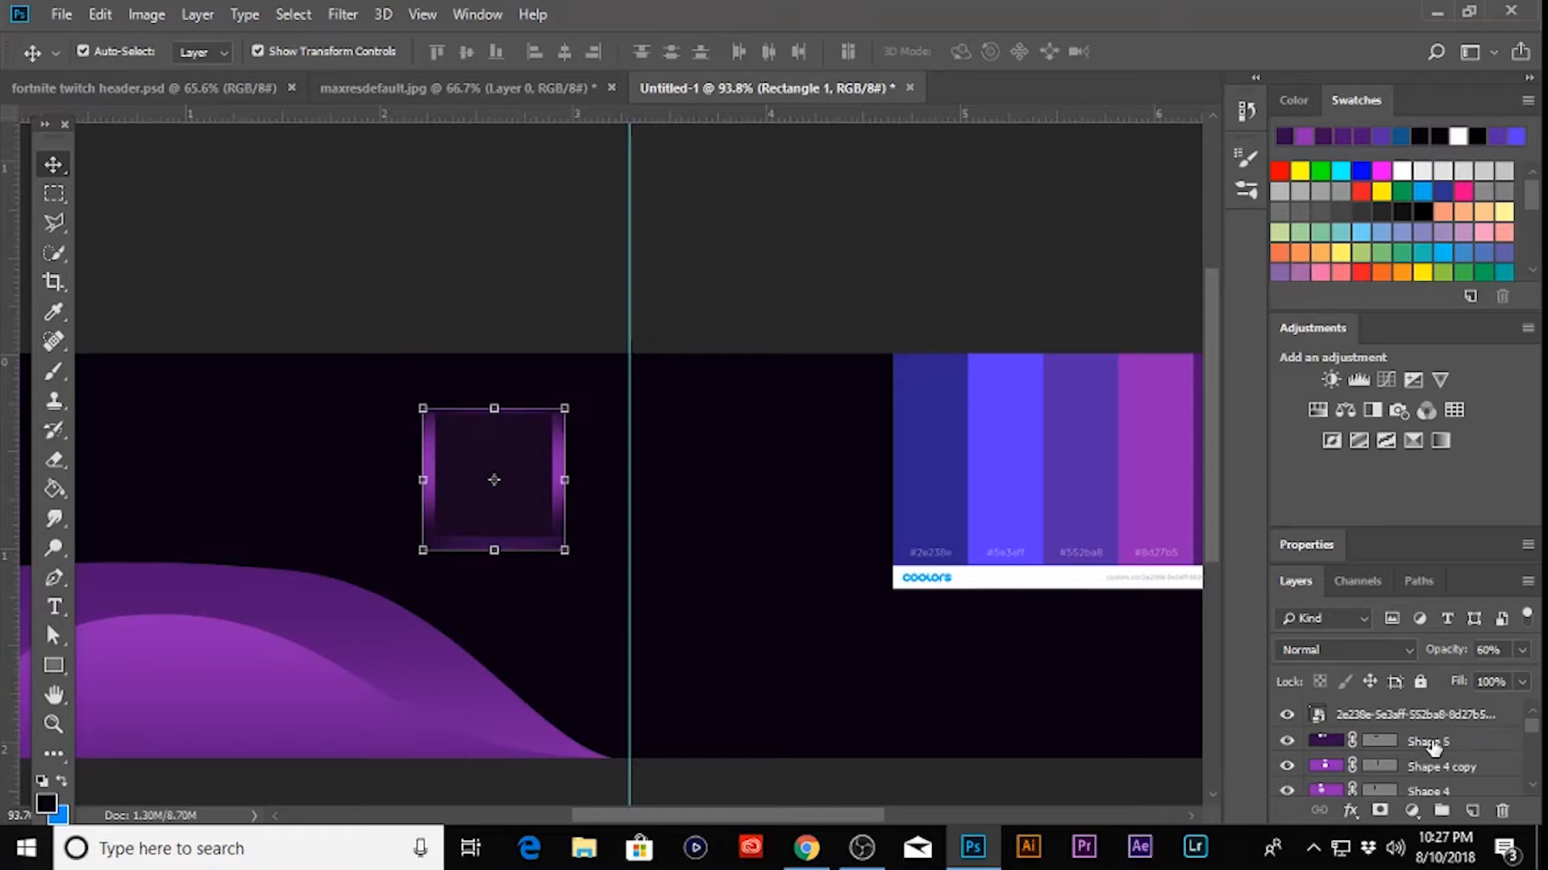
# - Group the square's layers as "glass sqaure" and the wave layers as "gradients left side"
pyautogui.click(1432, 743)
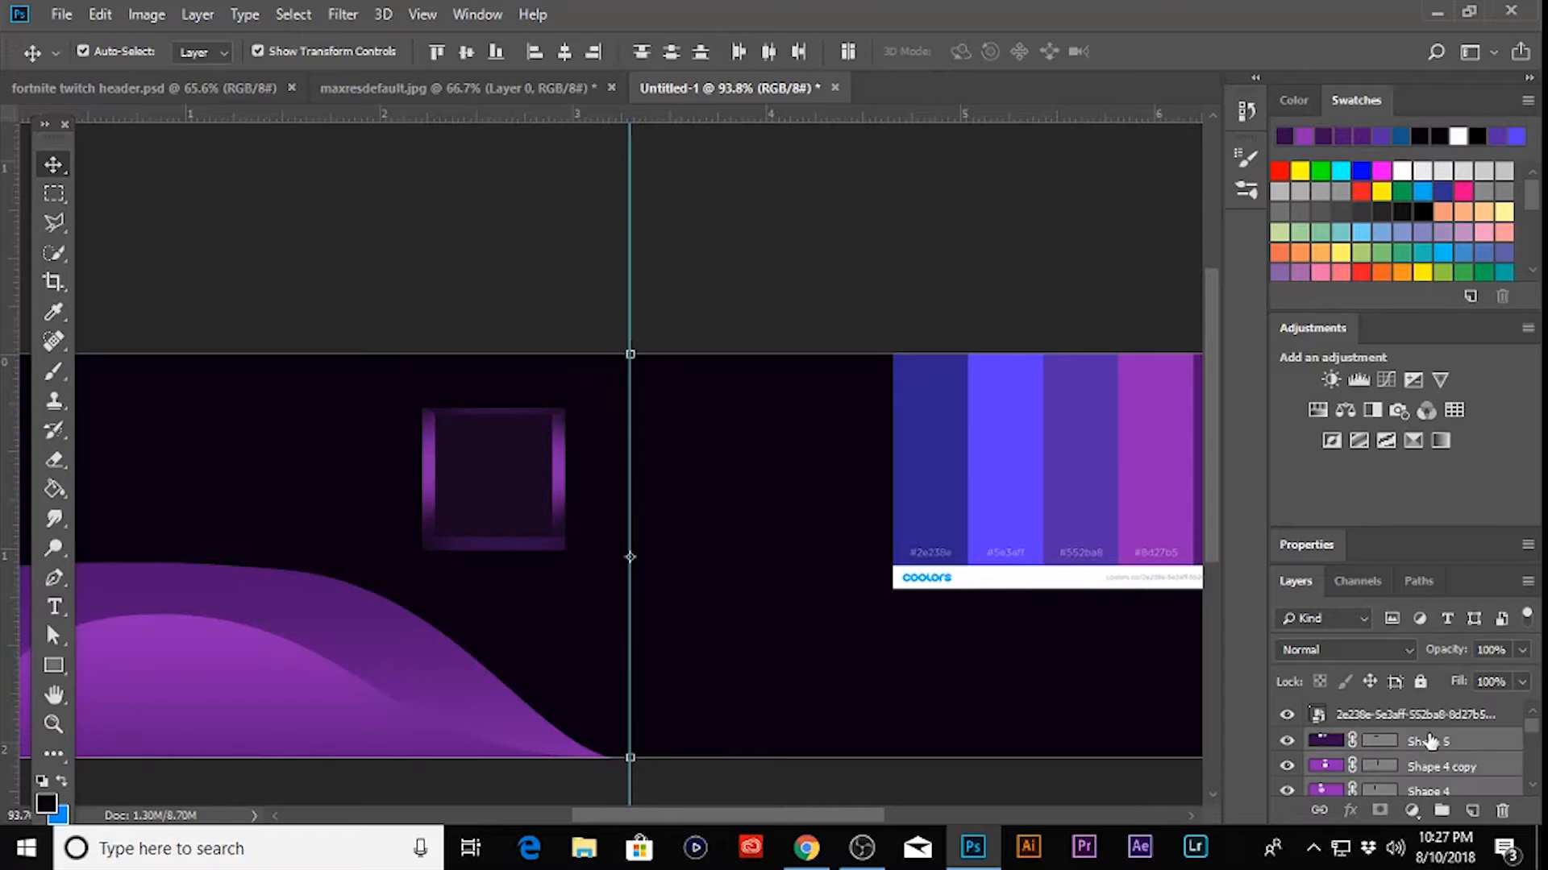
pyautogui.hotkey('ctrl', 'g')
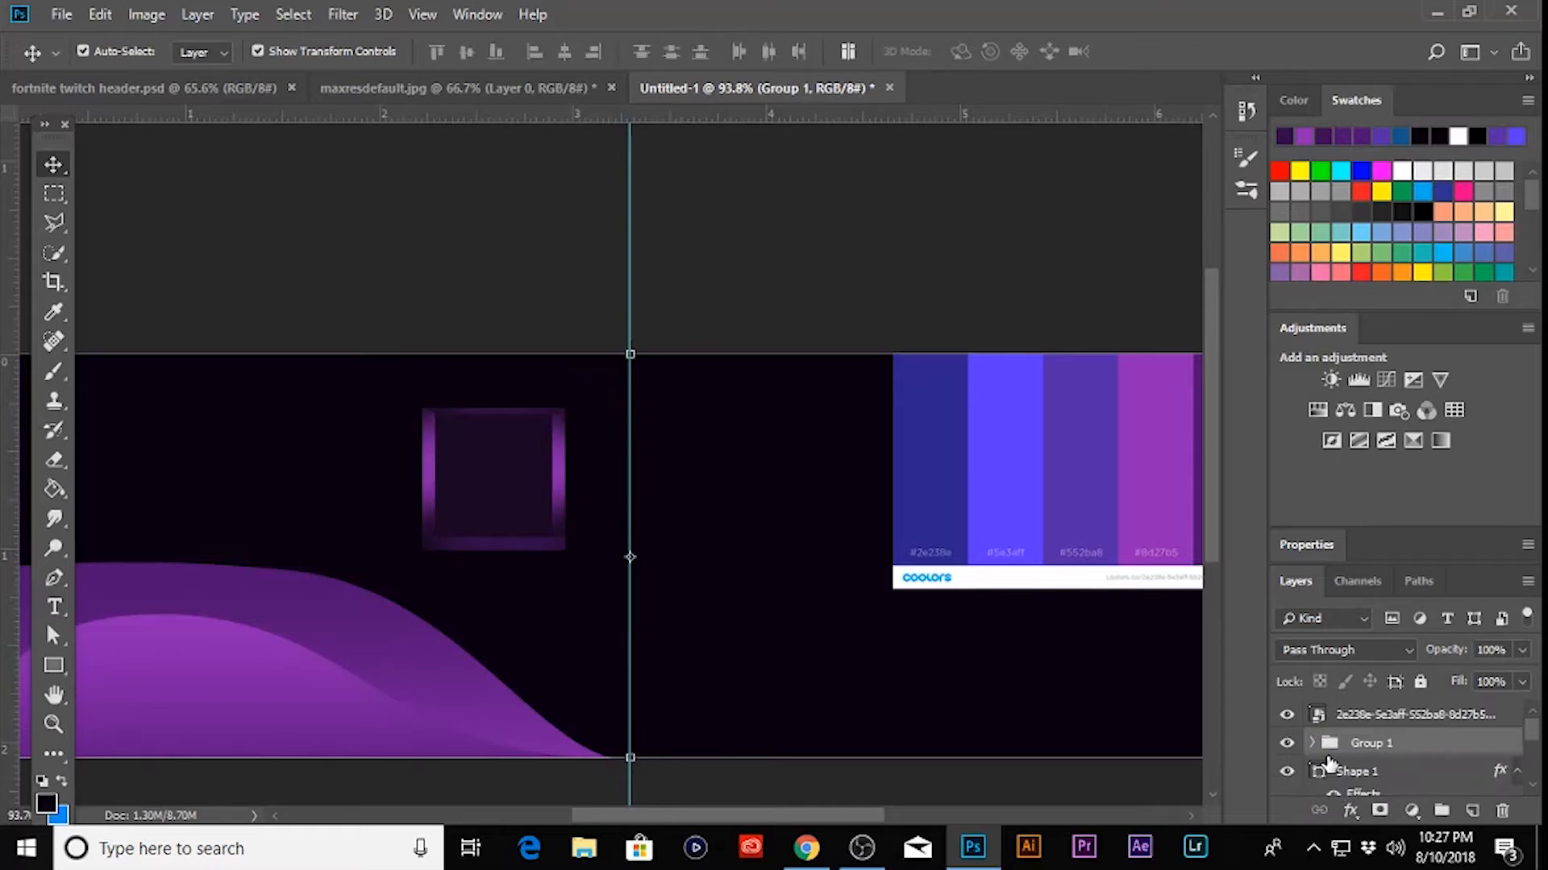
pyautogui.doubleClick(1379, 743)
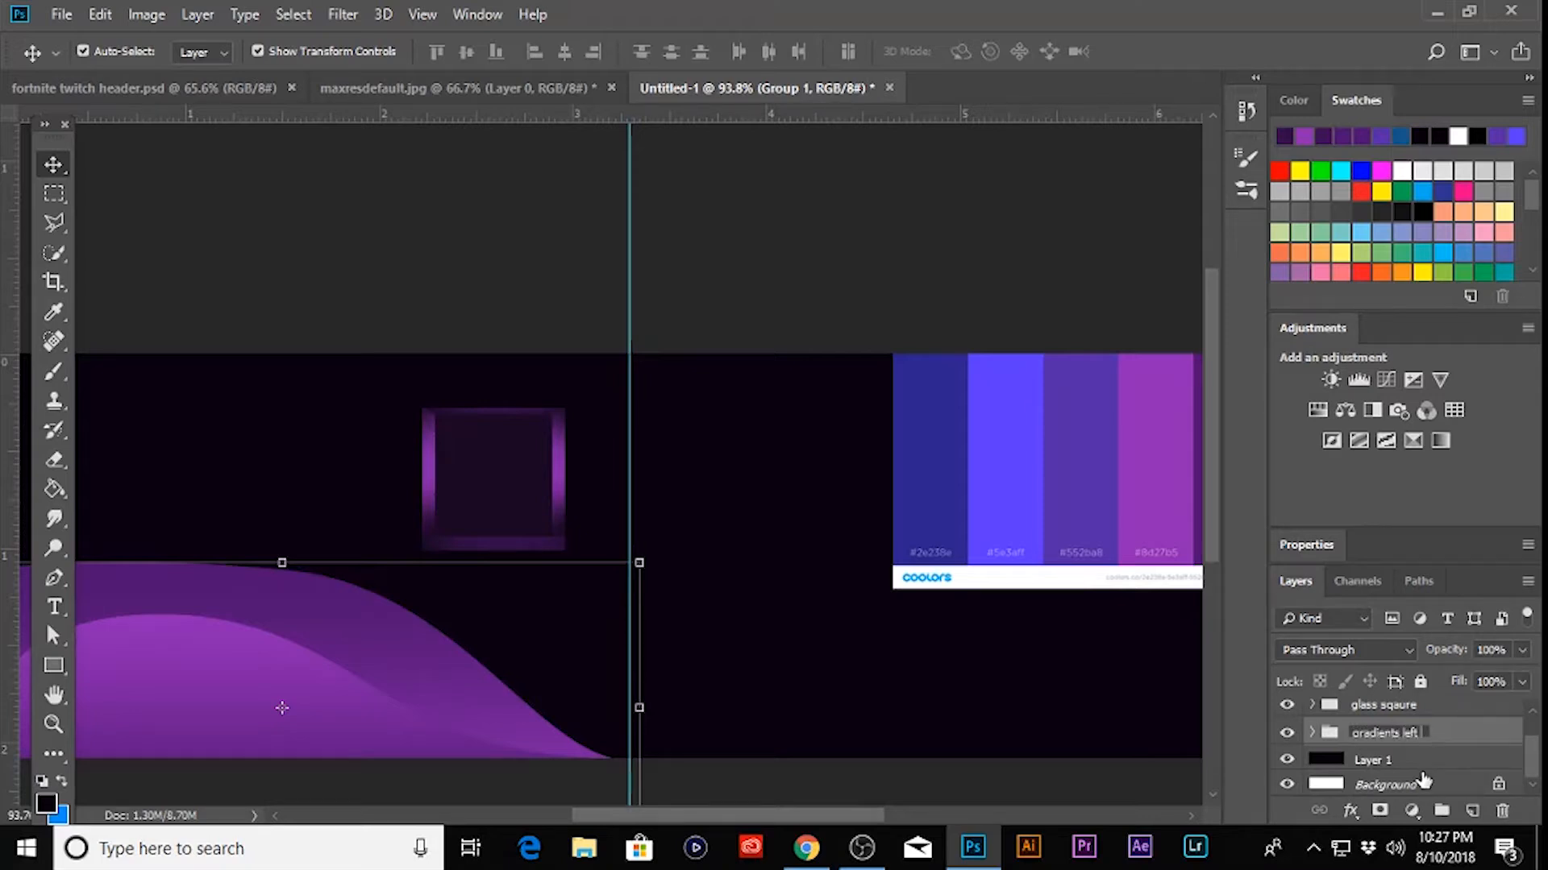
pyautogui.click(1382, 708)
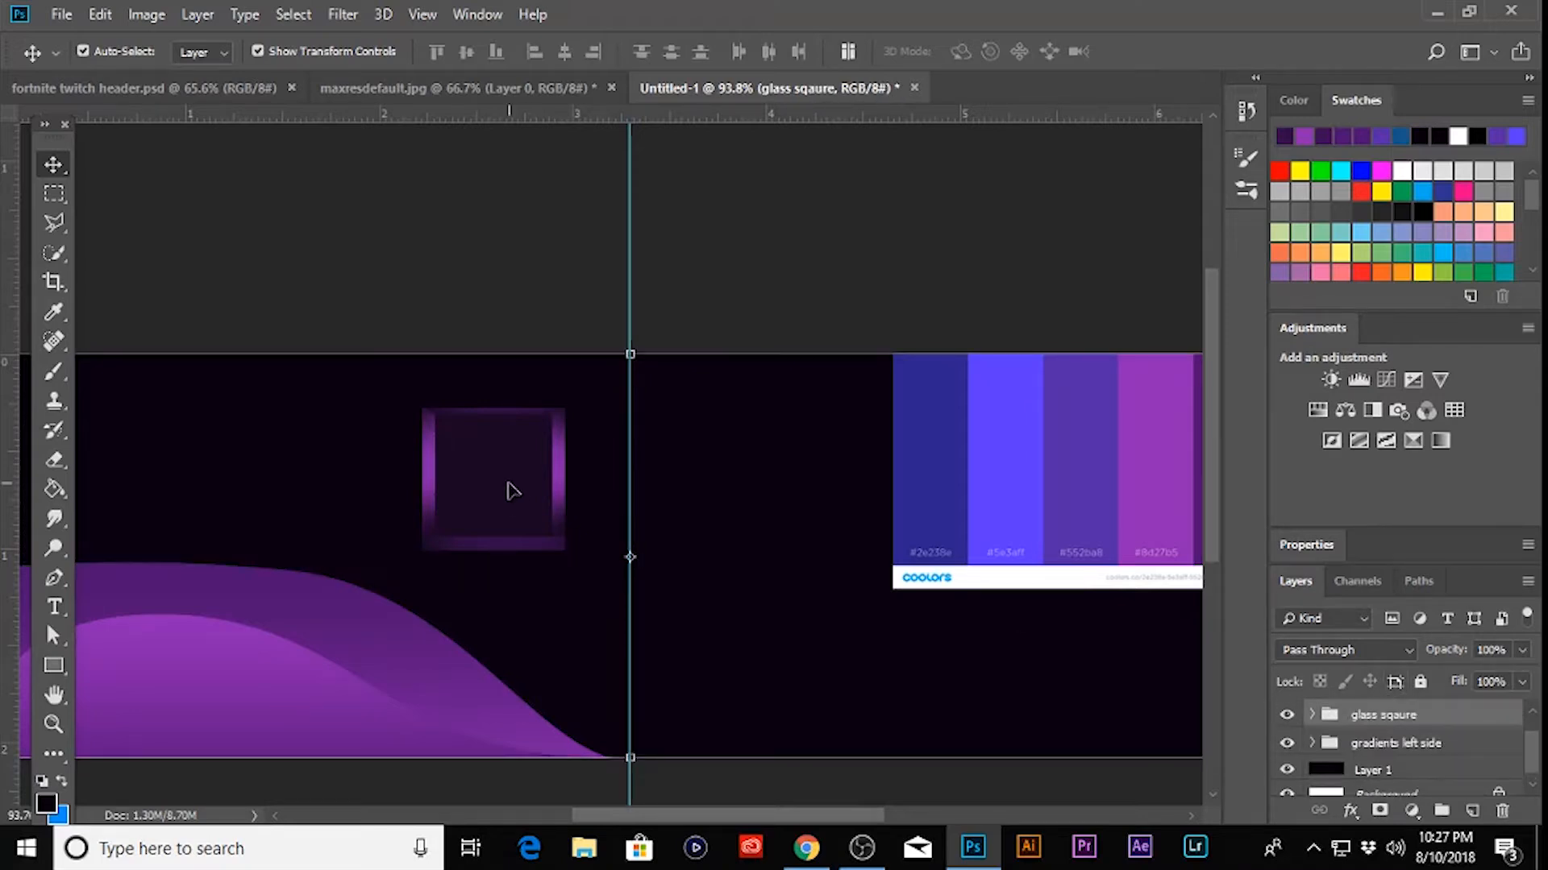
# - Try to merge the glass sqaure group into a single layer
pyautogui.click(475, 486)
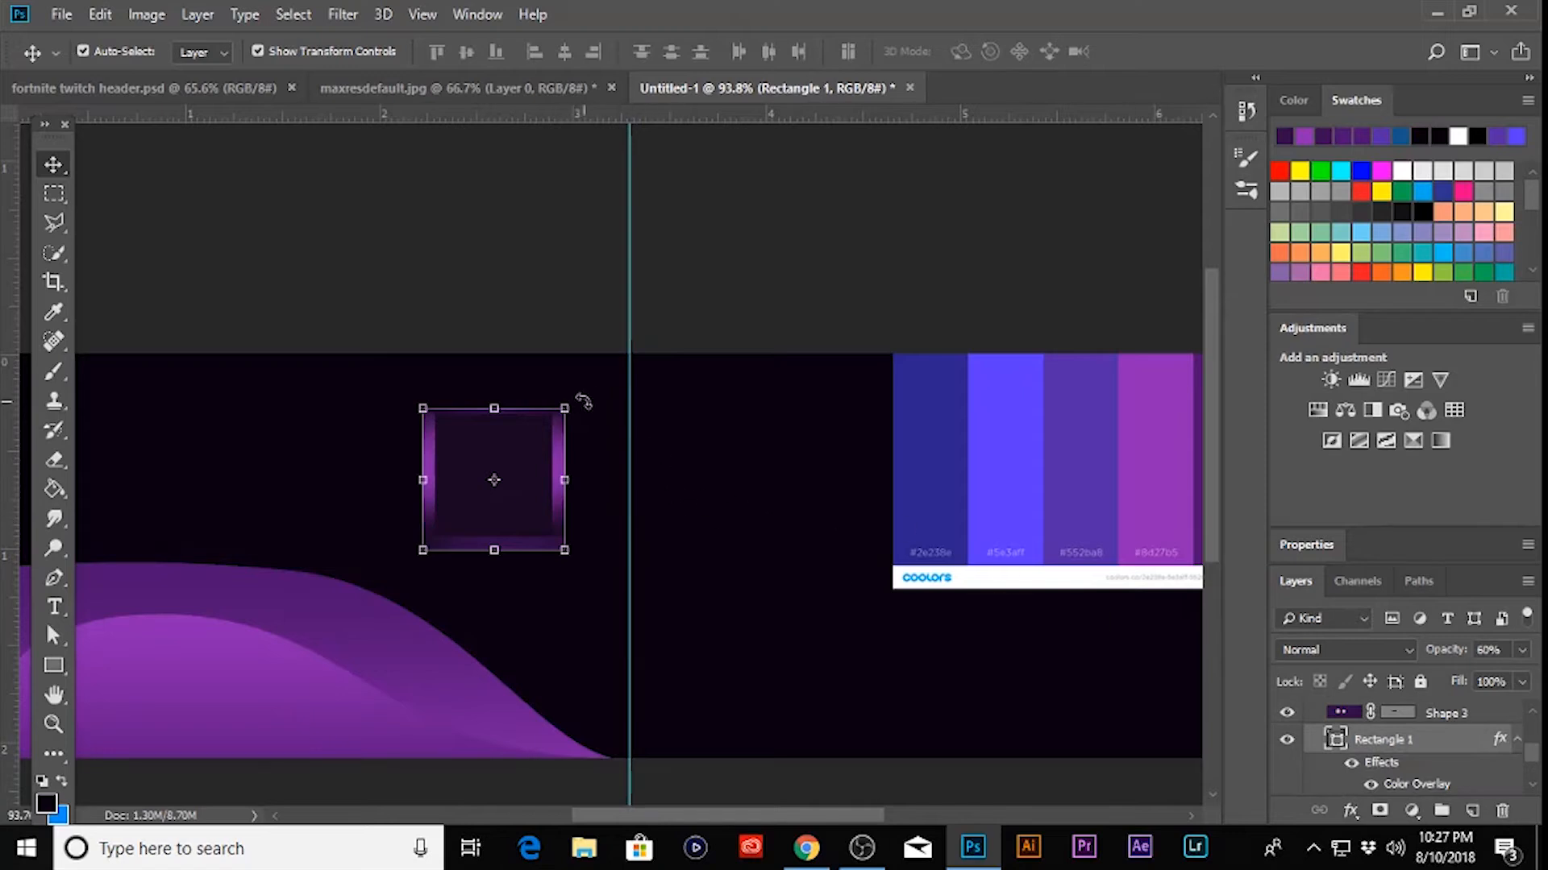
pyautogui.click(1370, 743)
pyautogui.click(1311, 743)
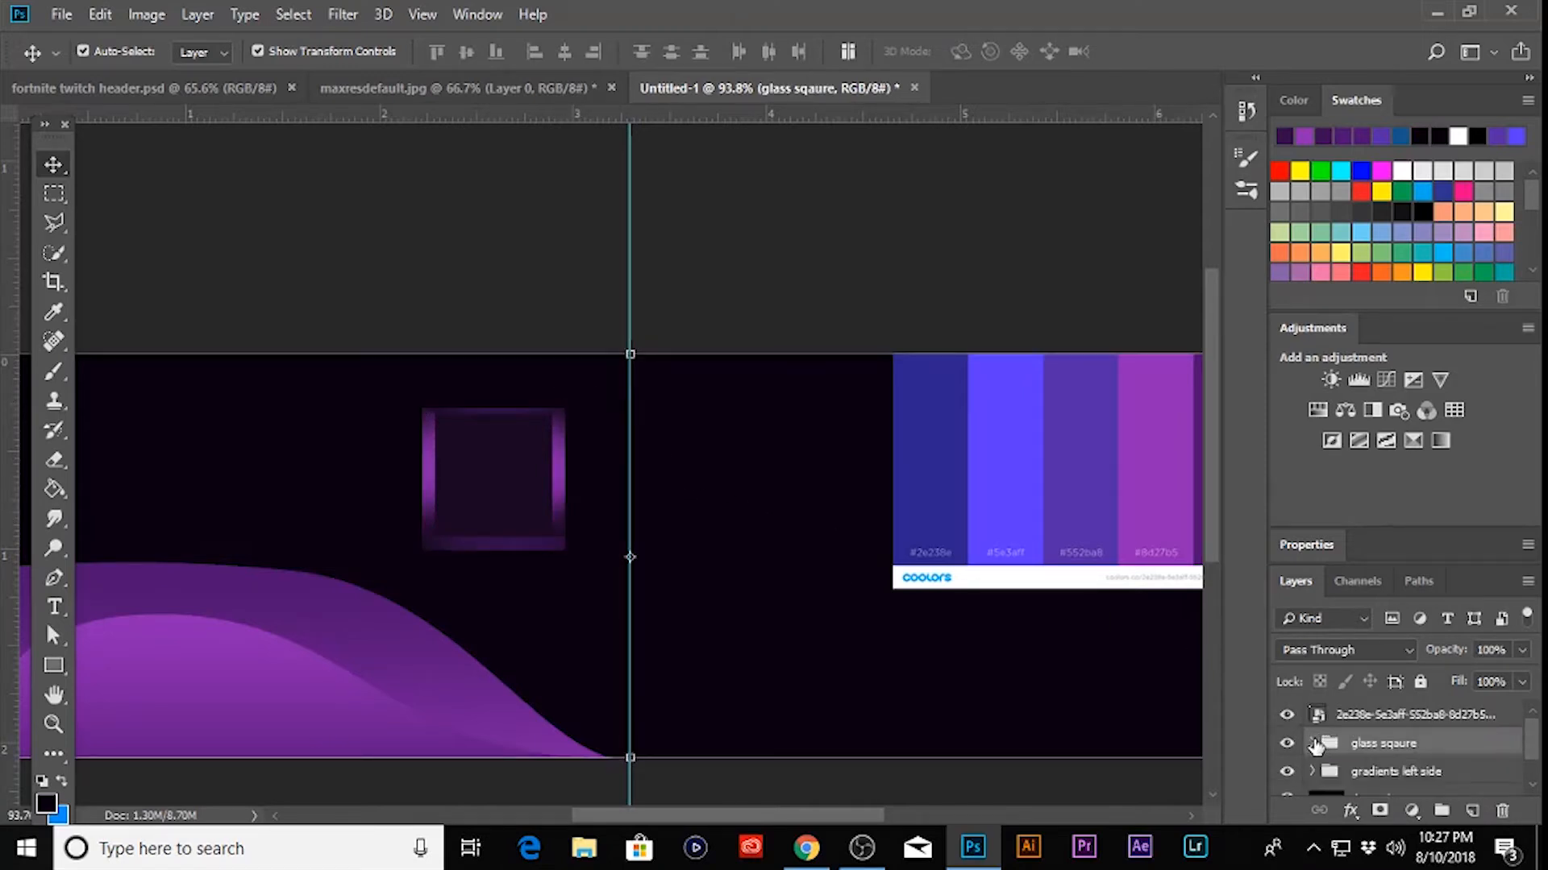
pyautogui.hotkey('ctrl', 'e')
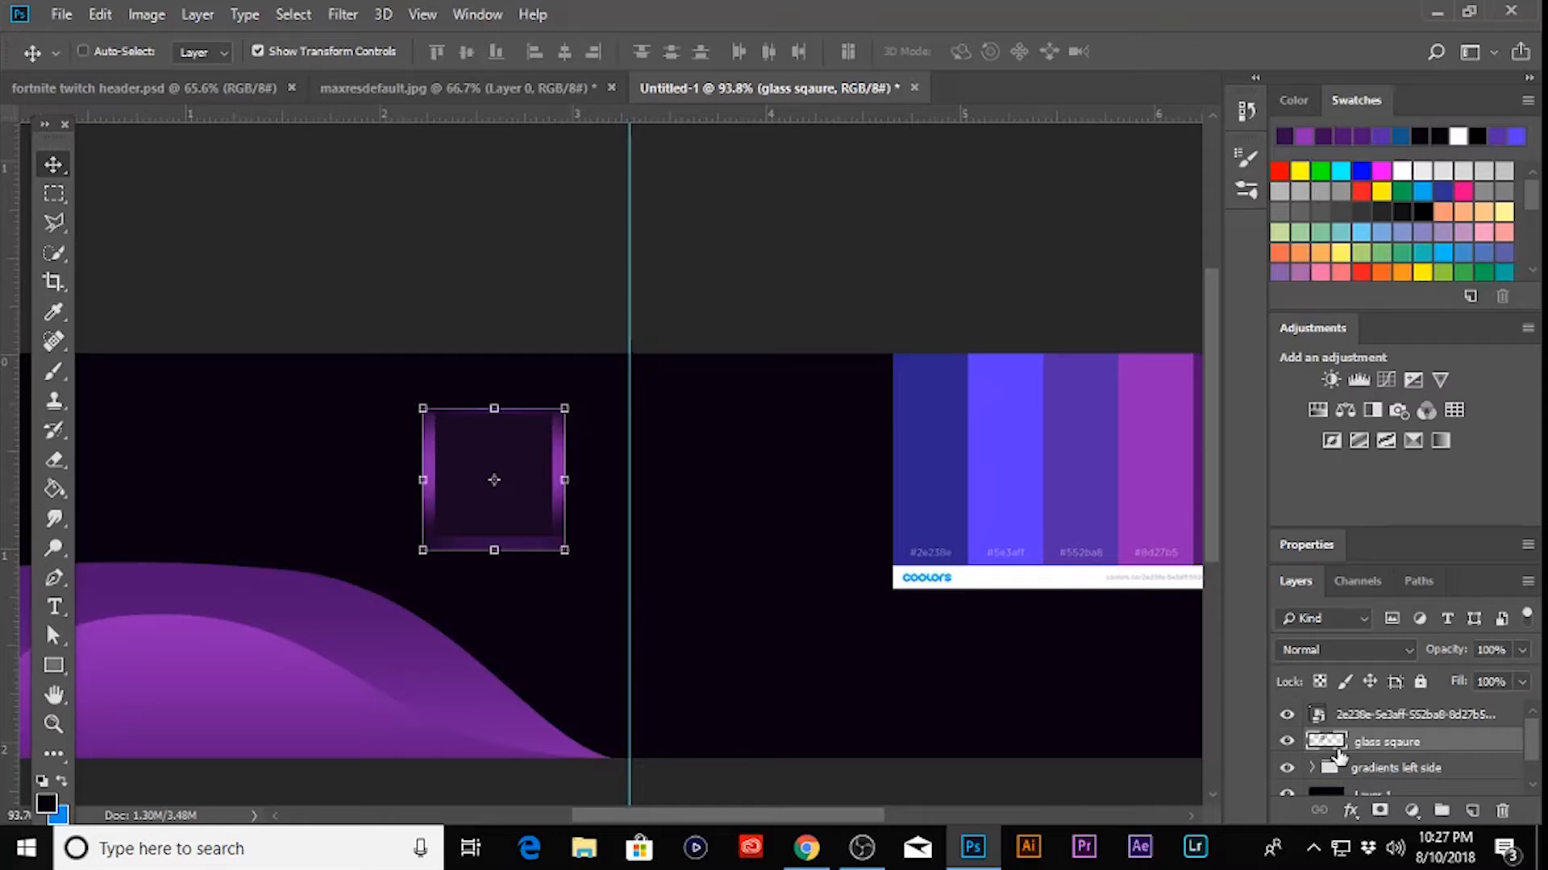
pyautogui.hotkey('ctrl', 'z')
# - Merge a duplicate of the glass sqaure group into one layer, and hide the original group under the name "glass sqaure back up"
pyautogui.hotkey('ctrl', 'j')
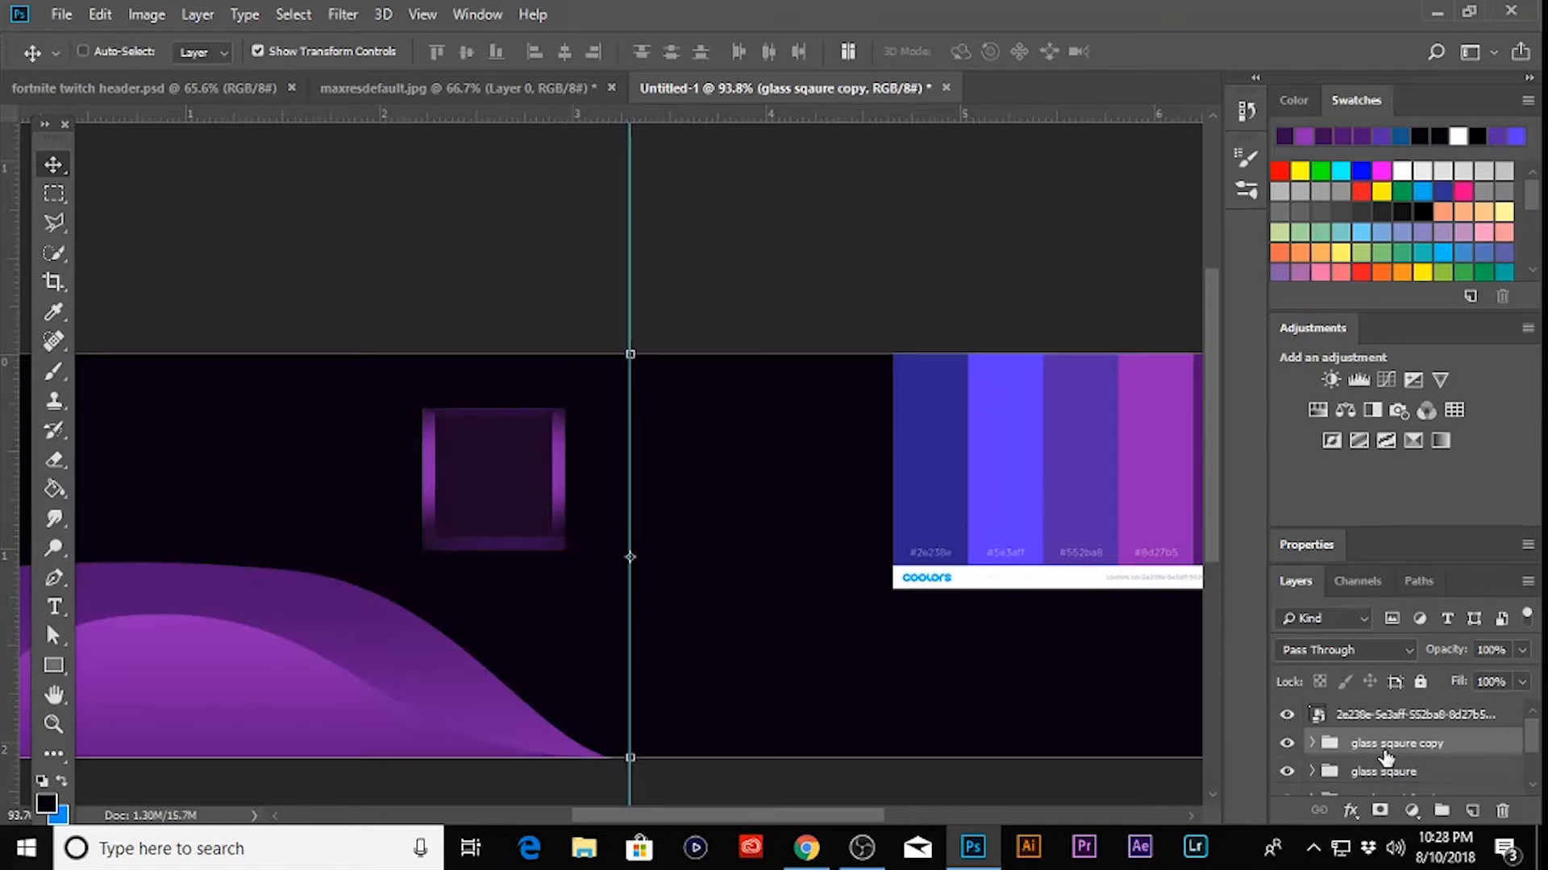
pyautogui.hotkey('ctrl', 'e')
pyautogui.click(1287, 769)
pyautogui.doubleClick(1372, 766)
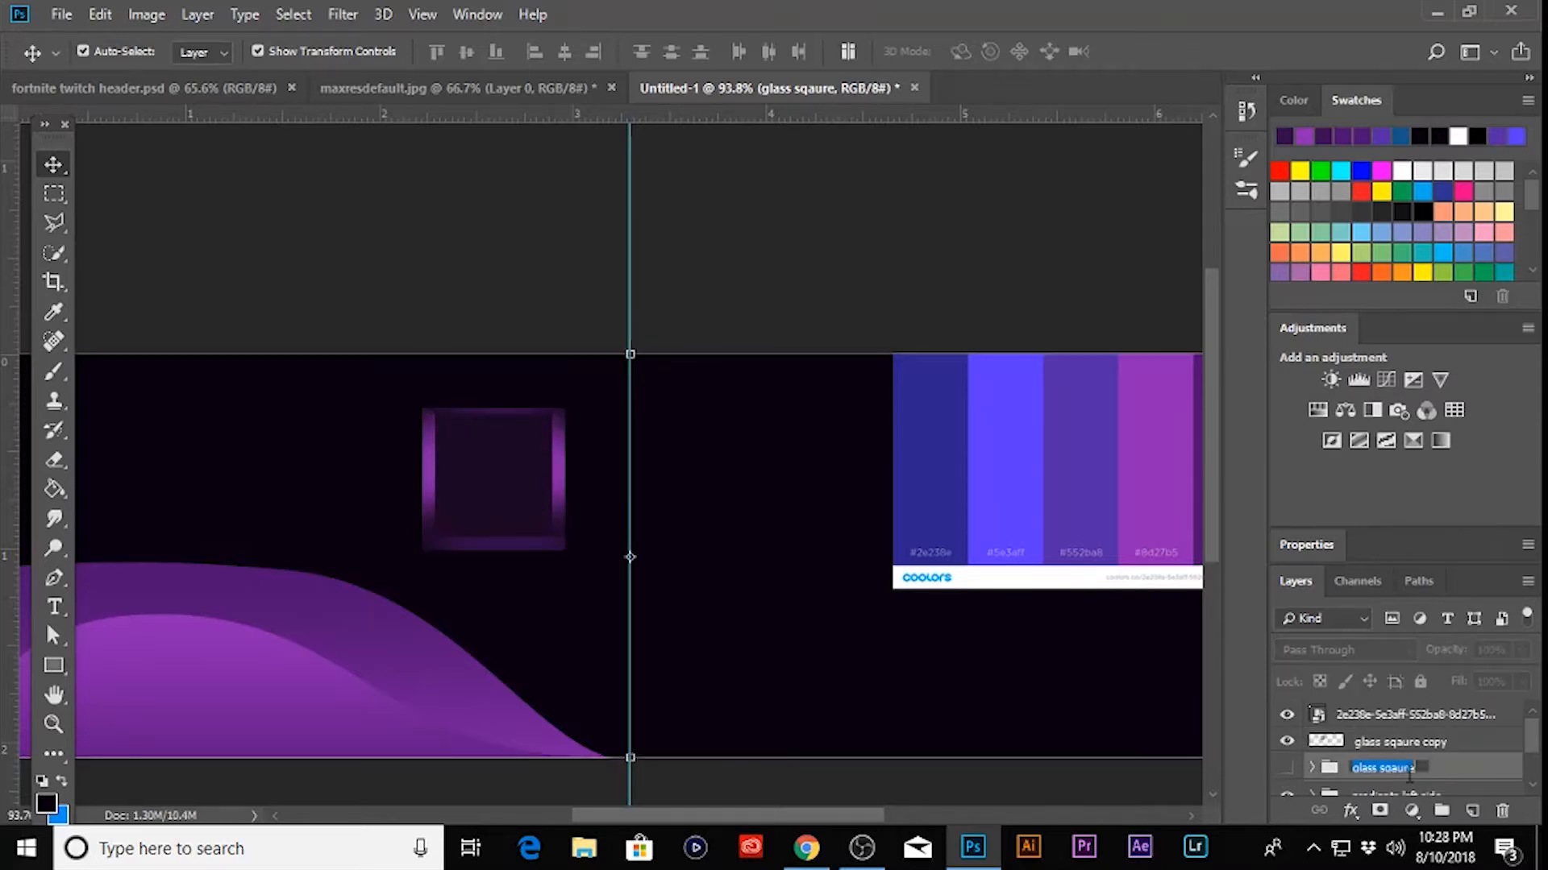
pyautogui.click(1417, 767)
# - Rotate the merged glass square about 49°, scale it to about 56%, and place it beside the wave's lower slope
pyautogui.click(1421, 742)
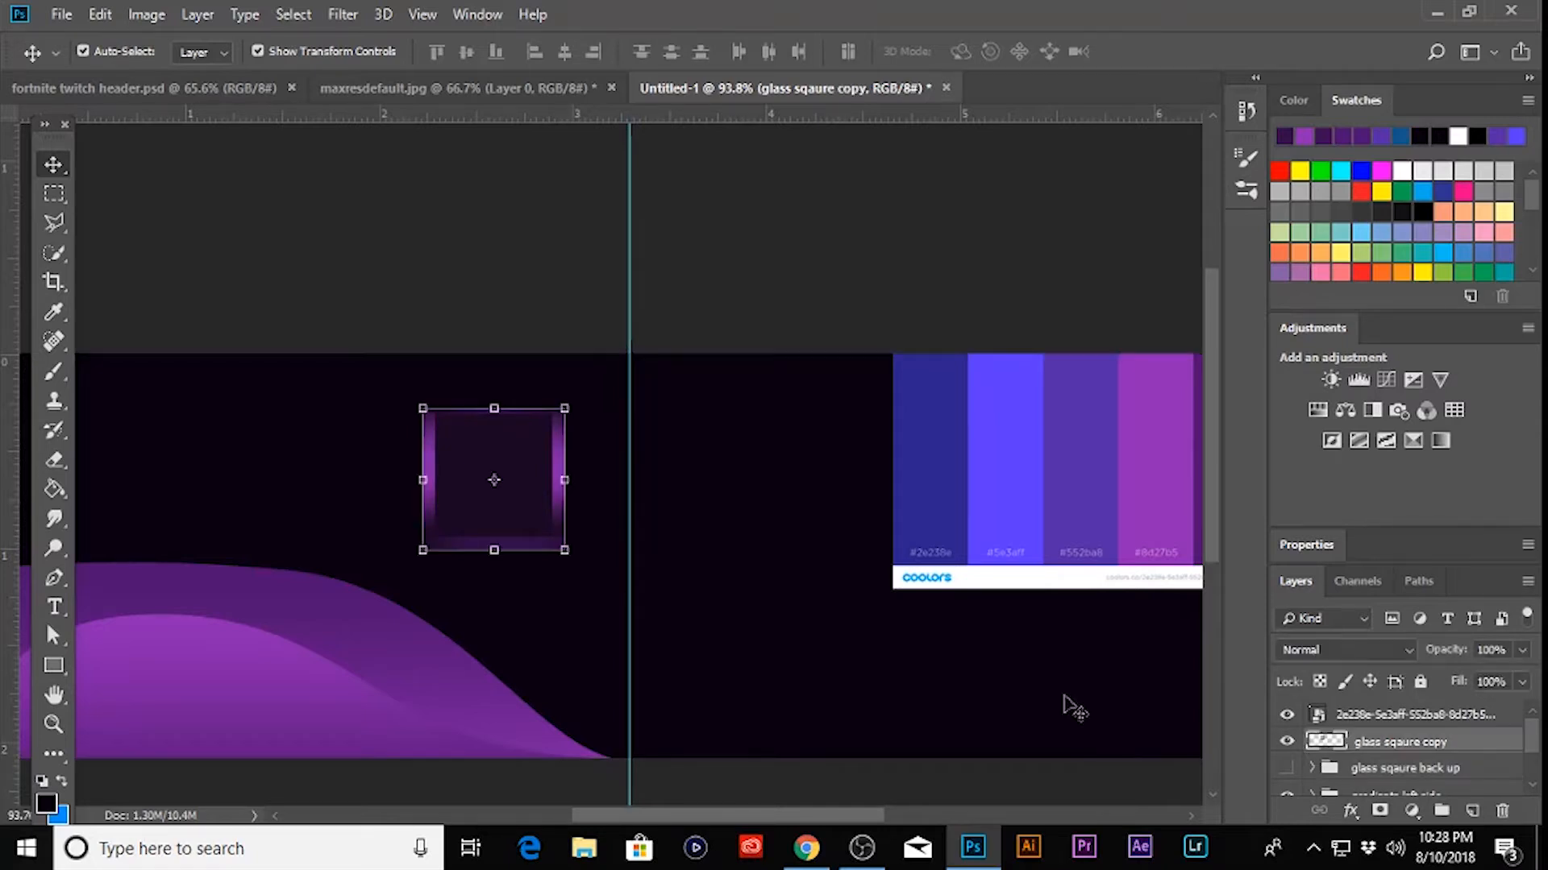
pyautogui.moveTo(580, 405); pyautogui.dragTo(560, 490)
pyautogui.moveTo(524, 385); pyautogui.dragTo(524, 474)
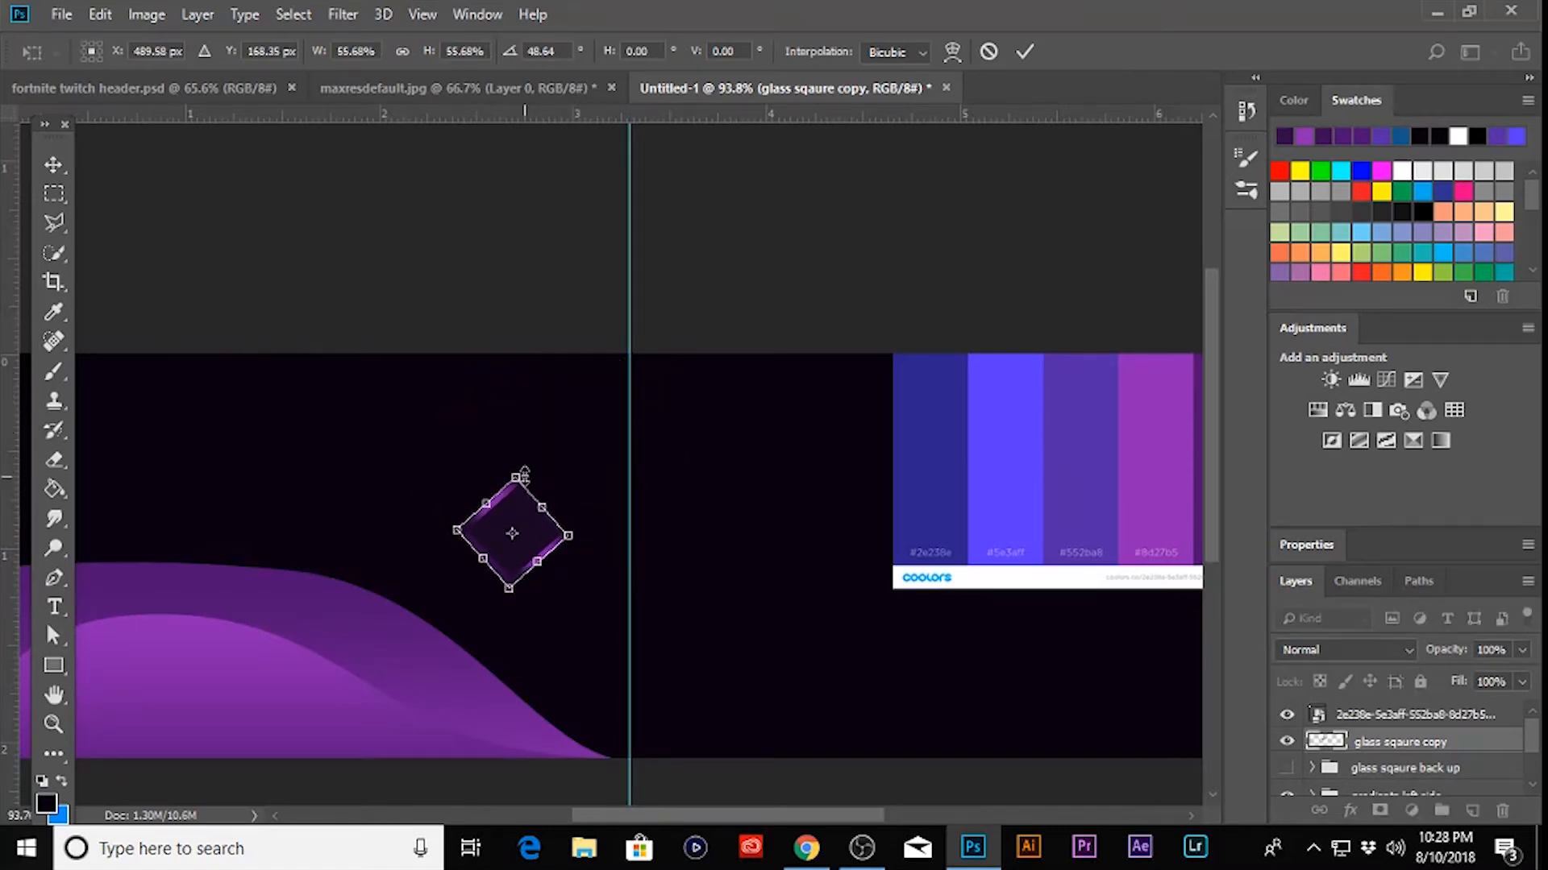
pyautogui.moveTo(538, 542); pyautogui.dragTo(582, 639)
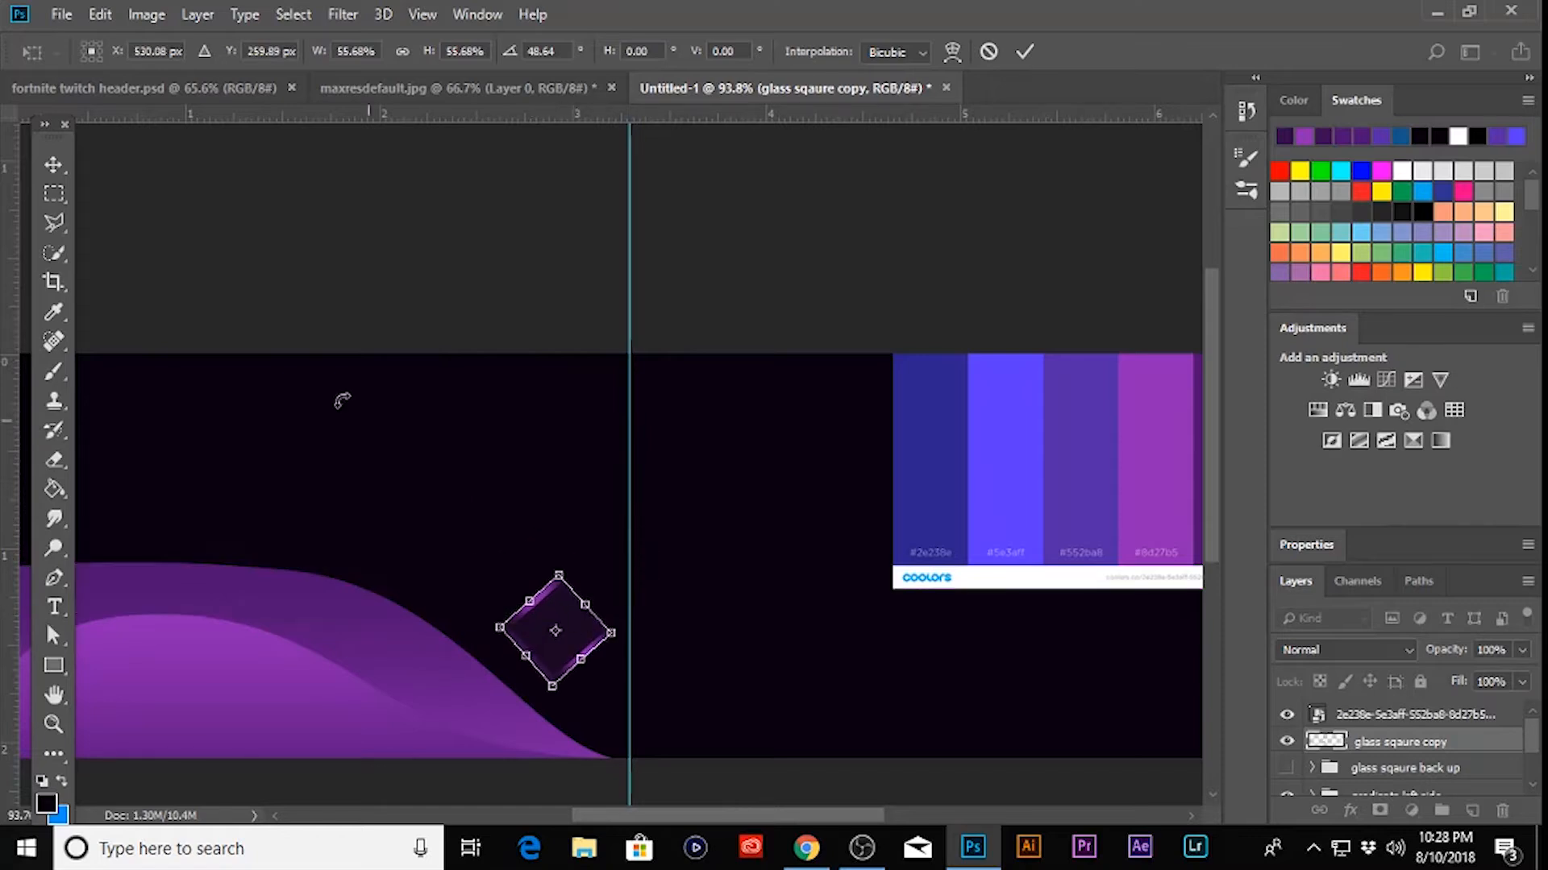
pyautogui.click(52, 169)
pyautogui.press('Return')
pyautogui.scroll(-2, 598, 402)
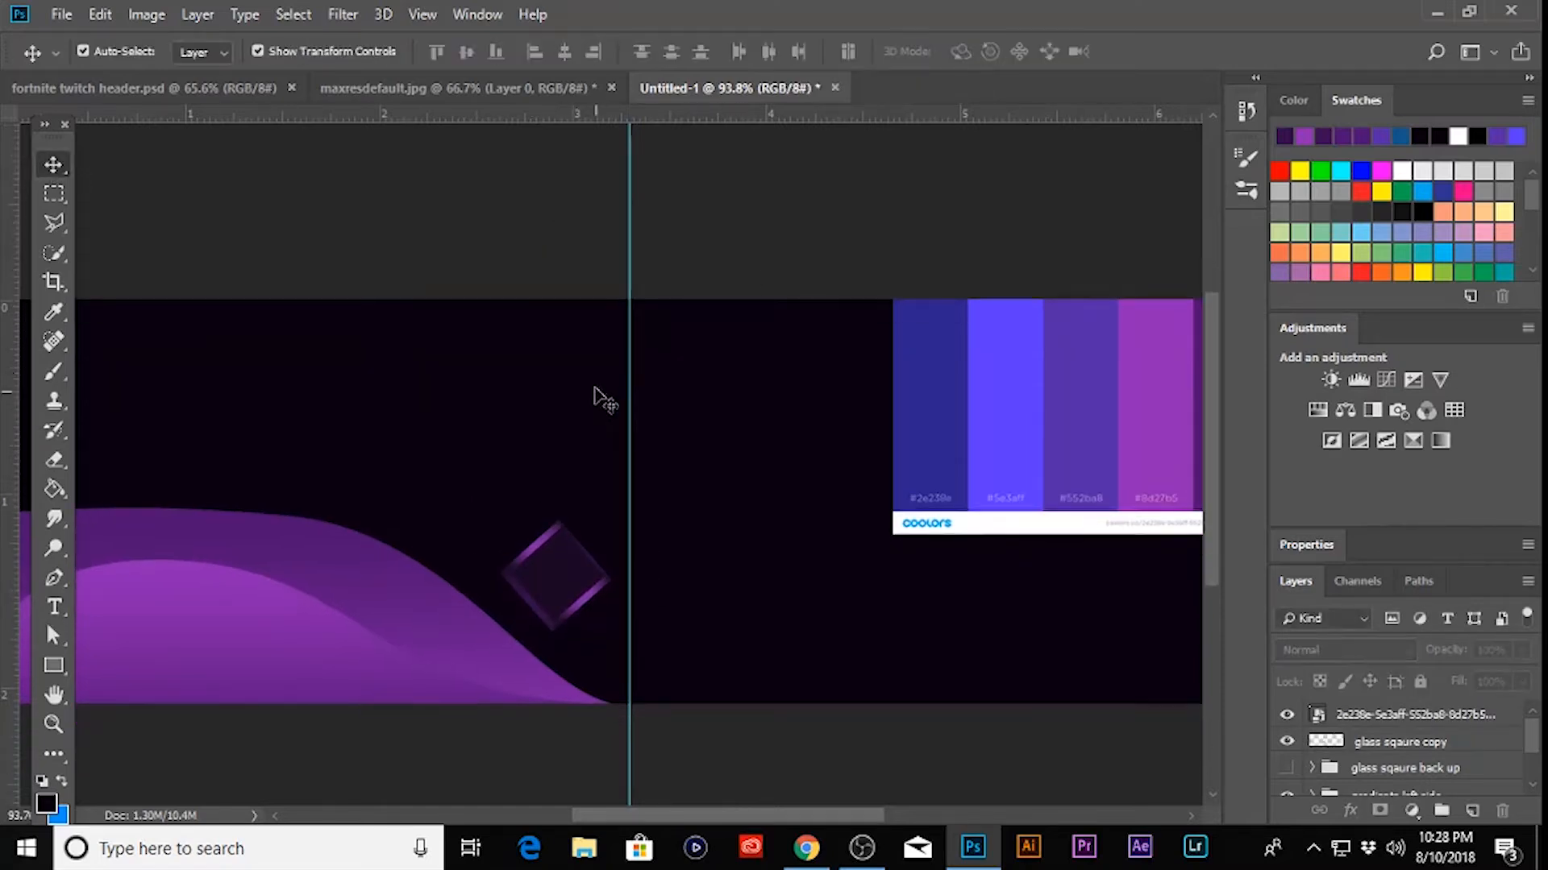
pyautogui.click(585, 575)
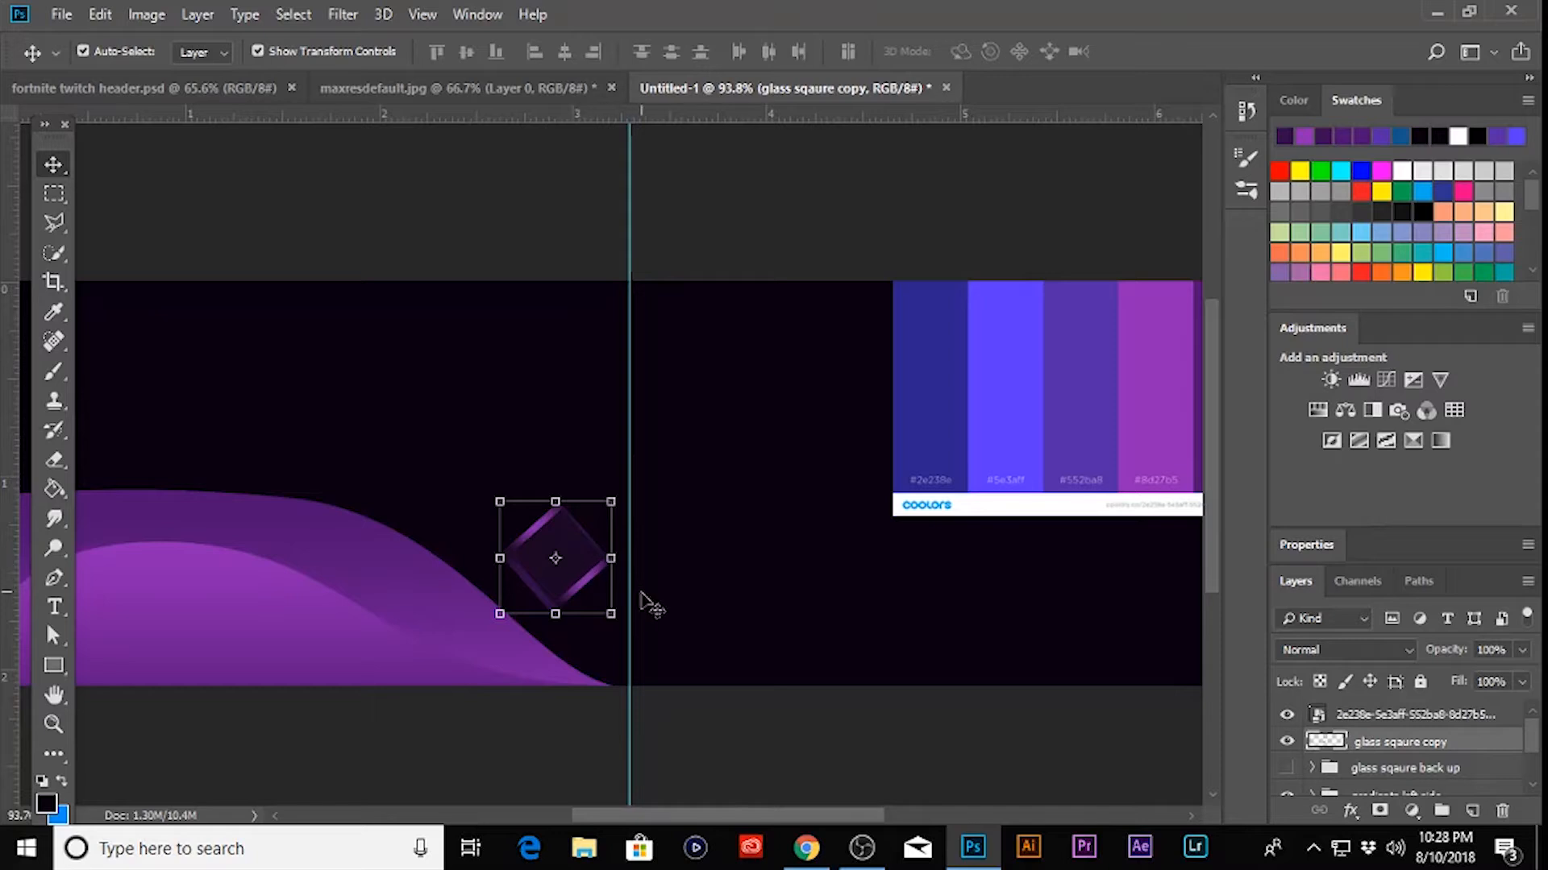
pyautogui.click(770, 730)
pyautogui.click(61, 13)
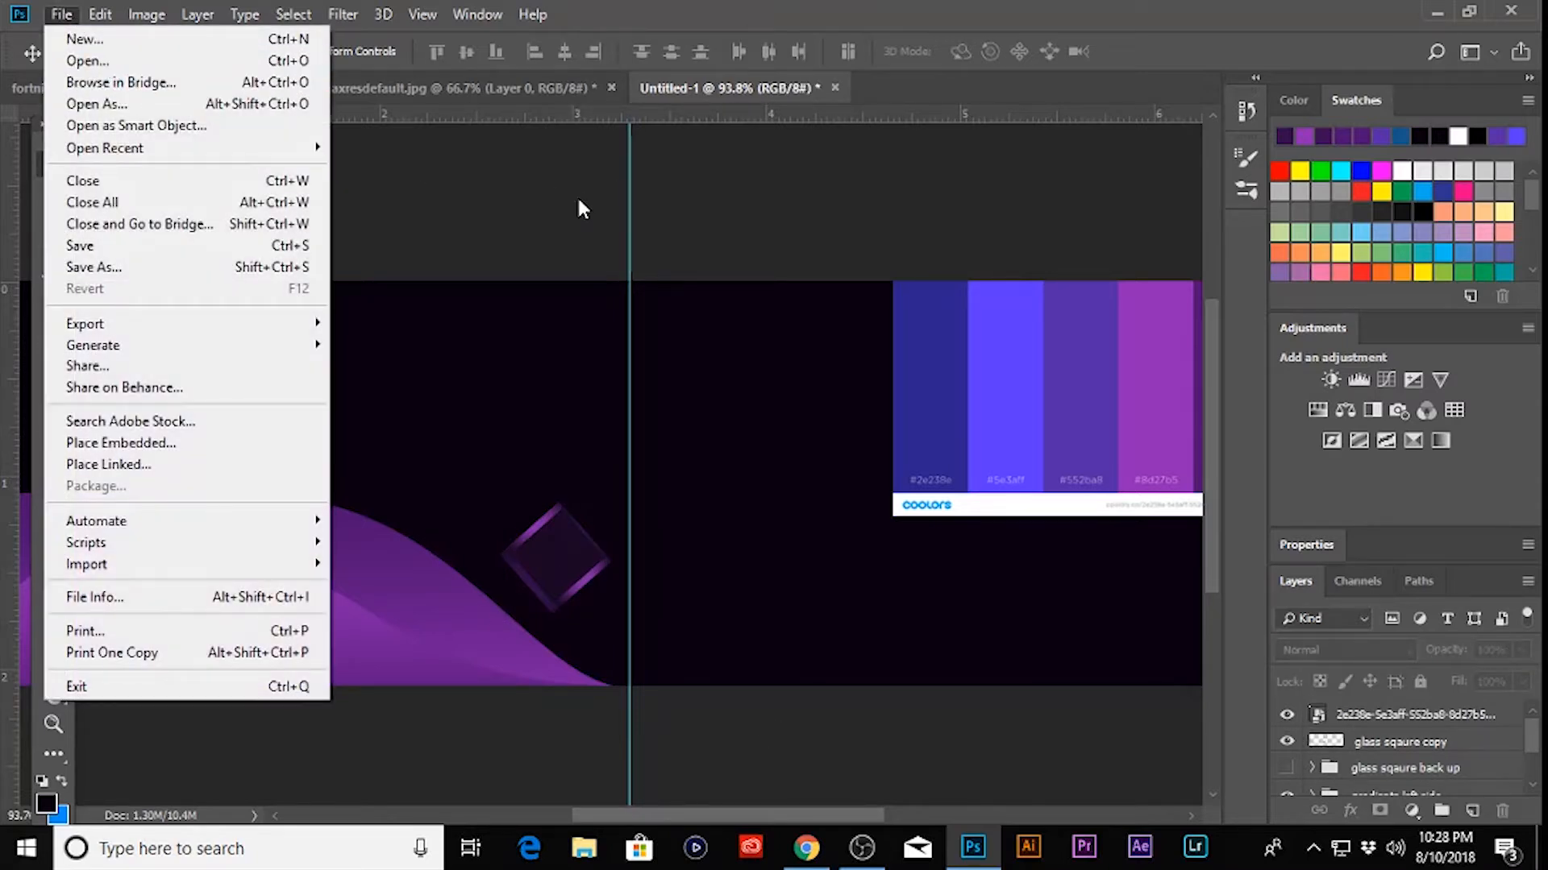
pyautogui.click(579, 203)
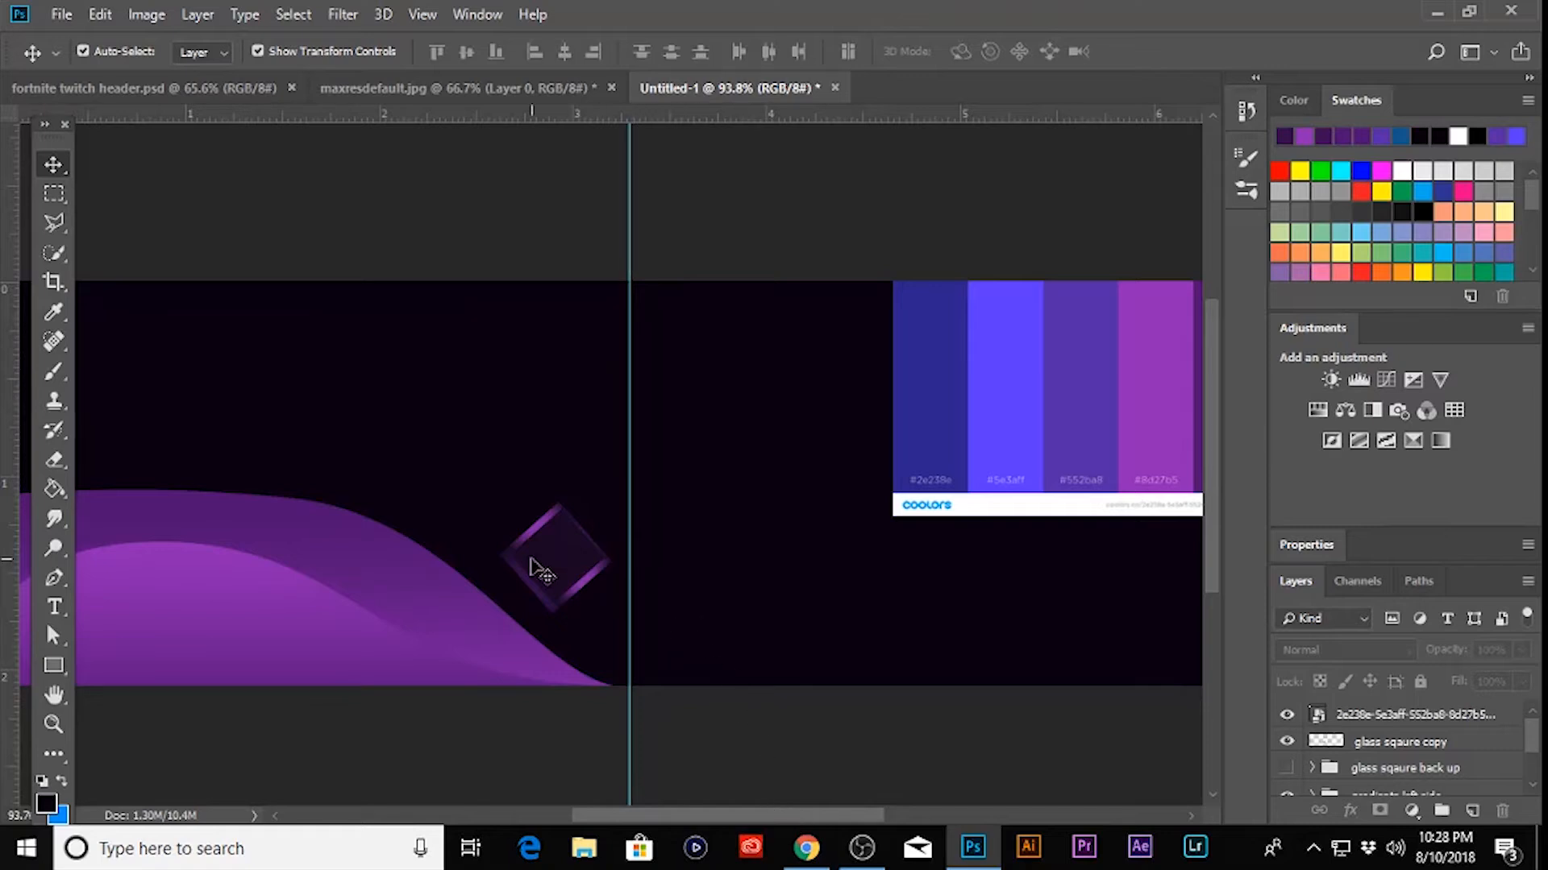
# - Place two copies of the tilted glass square above the wave, one near the header's left edge and one closer to the guide
pyautogui.moveTo(558, 574); pyautogui.dragTo(363, 361)
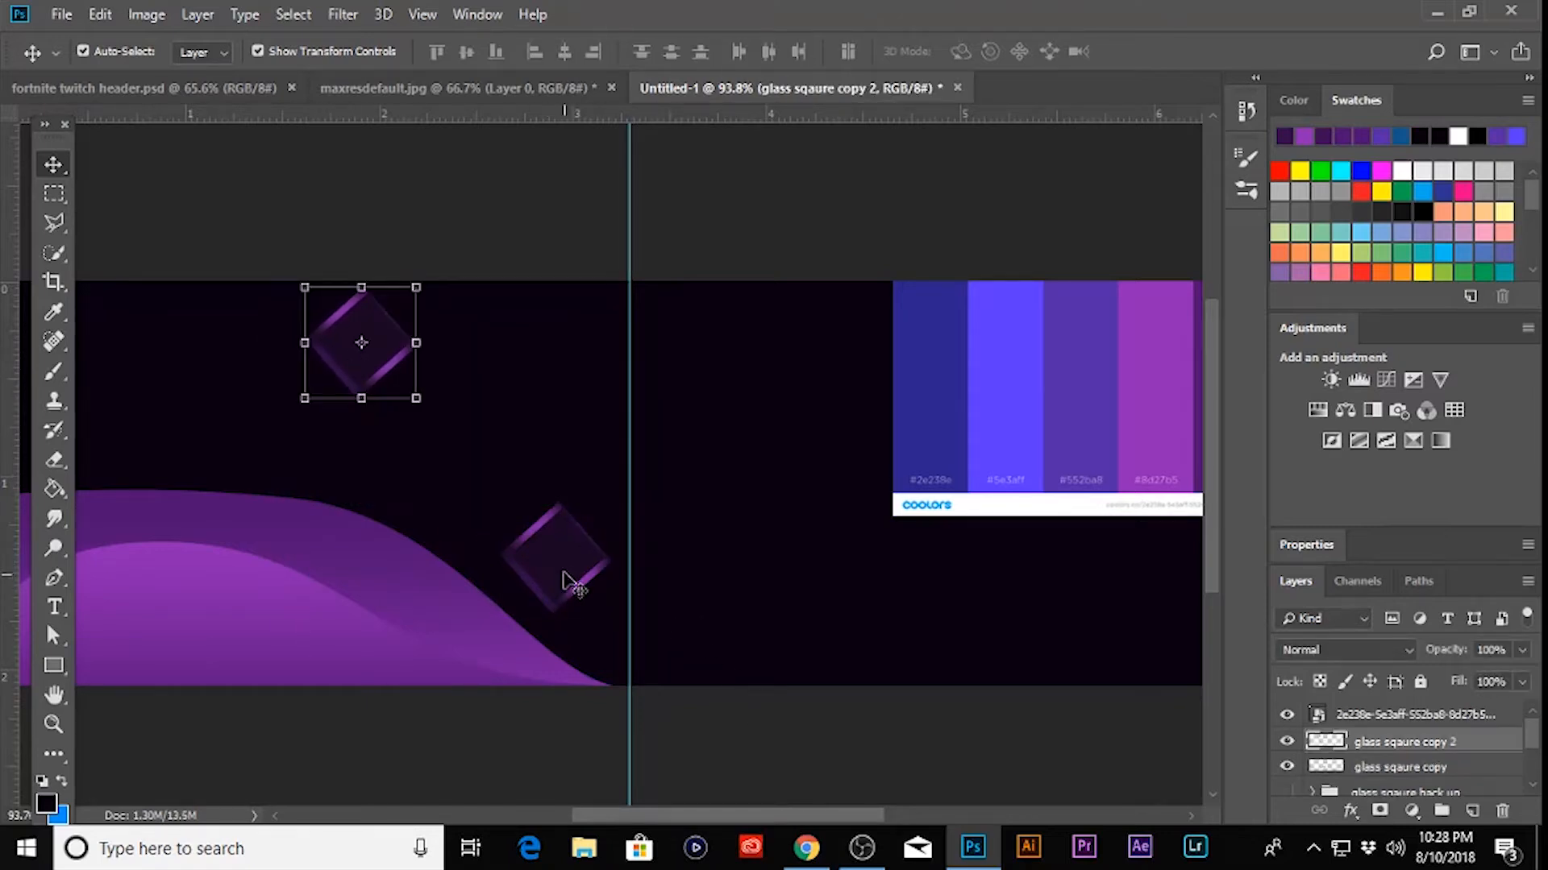
pyautogui.moveTo(558, 574); pyautogui.dragTo(120, 412)
pyautogui.click(690, 711)
pyautogui.scroll(-2, 690, 711)
pyautogui.scroll(1, 314, 503)
pyautogui.moveTo(372, 327); pyautogui.dragTo(452, 357)
pyautogui.click(162, 403)
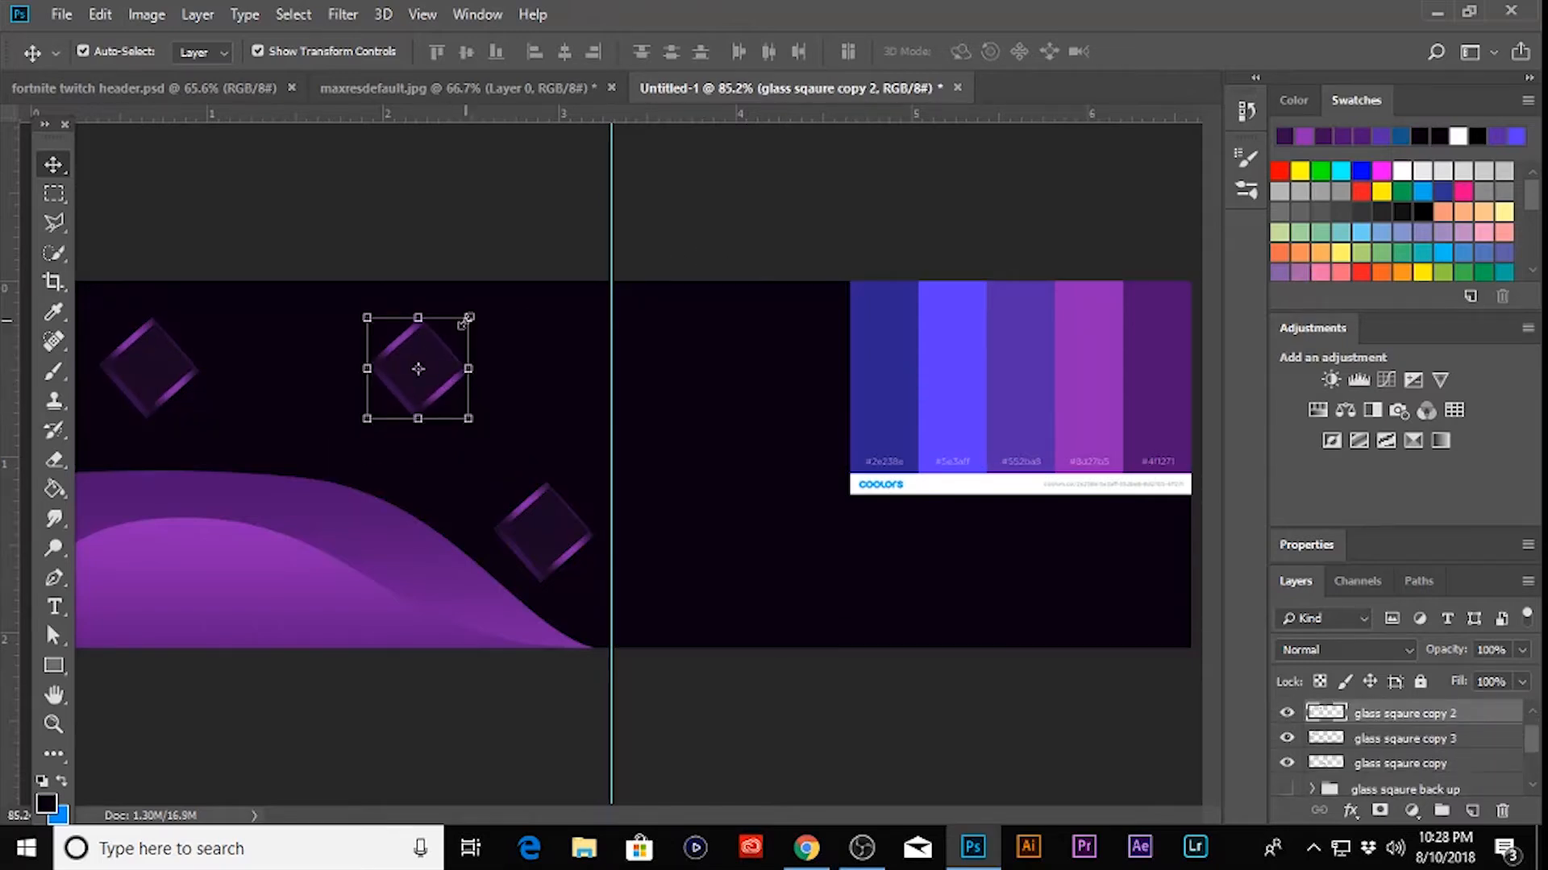
# - Open png.png from the Desktop and place its hooded character in the header, just right of the vertical guide
pyautogui.hotkey('ctrl', 'o')
pyautogui.scroll(-3, 519, 277)
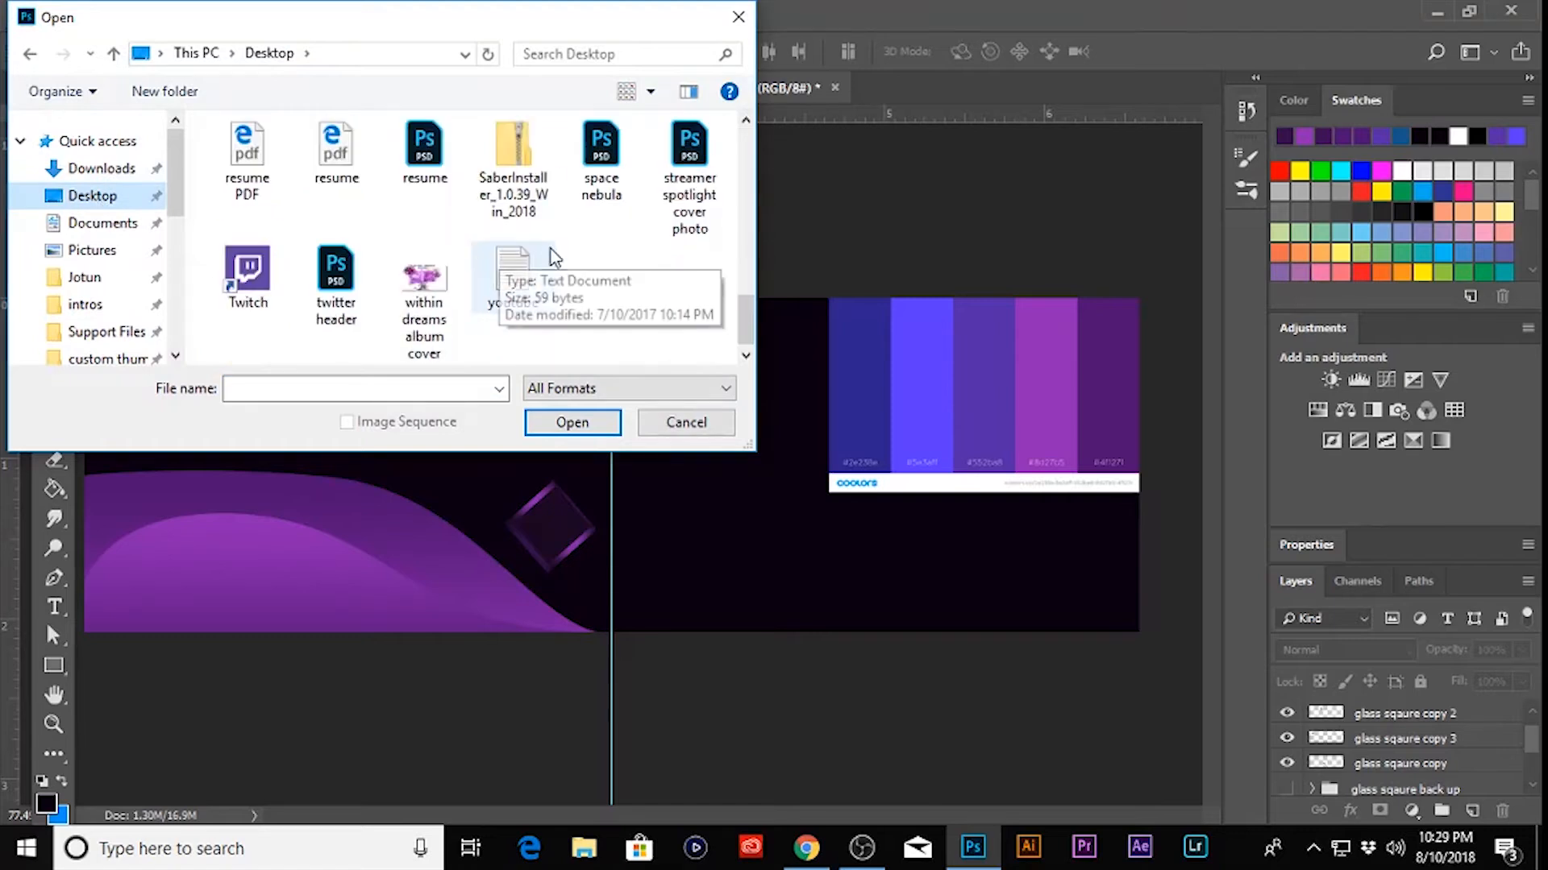
pyautogui.scroll(1, 554, 257)
pyautogui.scroll(1, 555, 256)
pyautogui.click(516, 237)
pyautogui.click(572, 422)
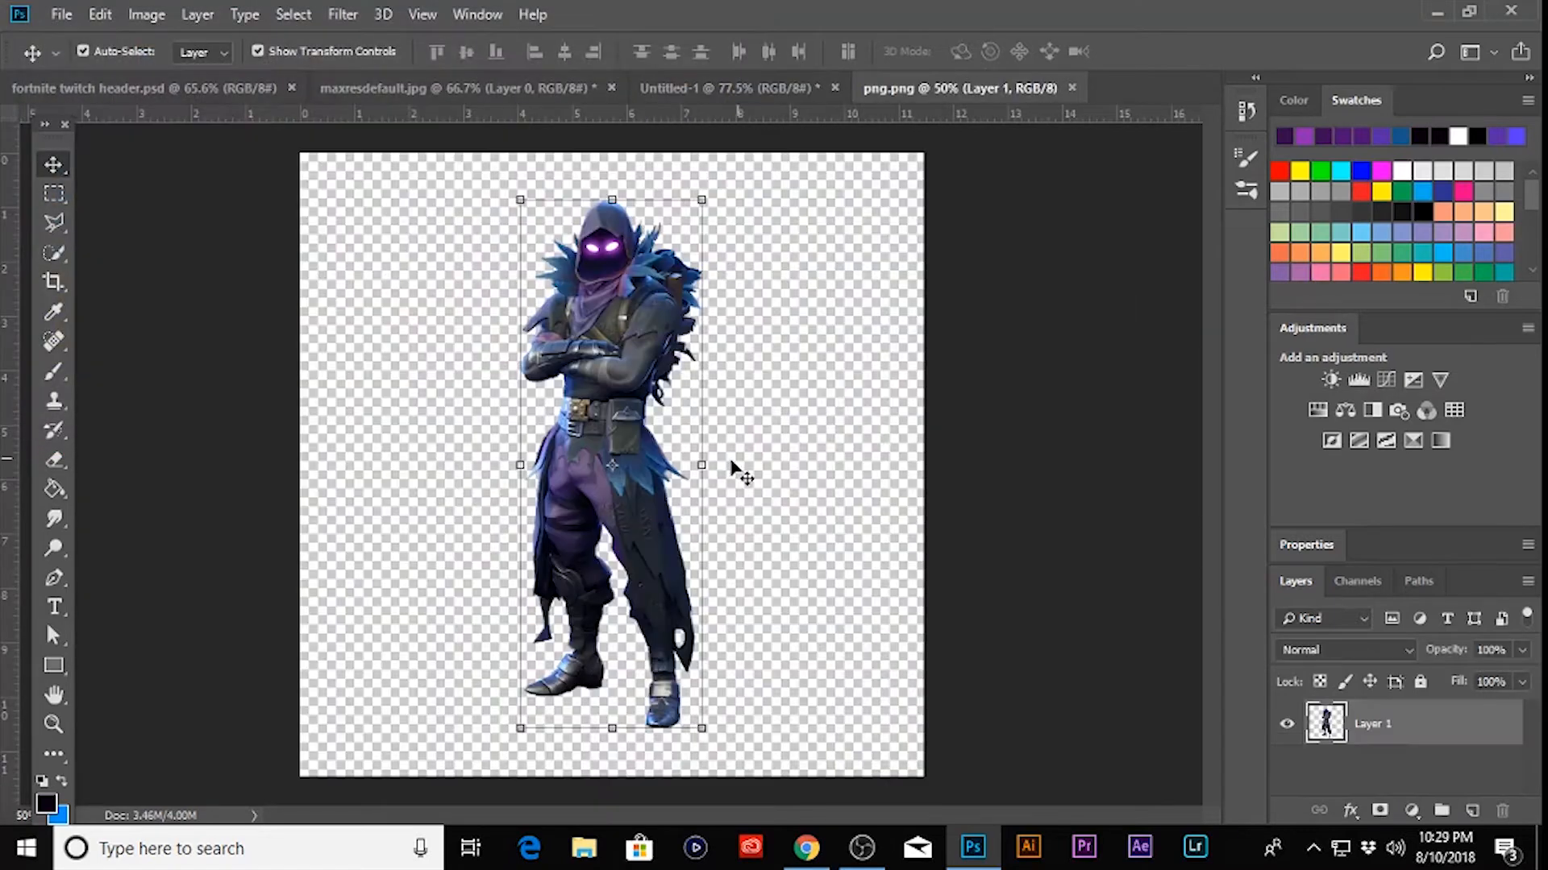
pyautogui.moveTo(659, 435); pyautogui.dragTo(790, 345)
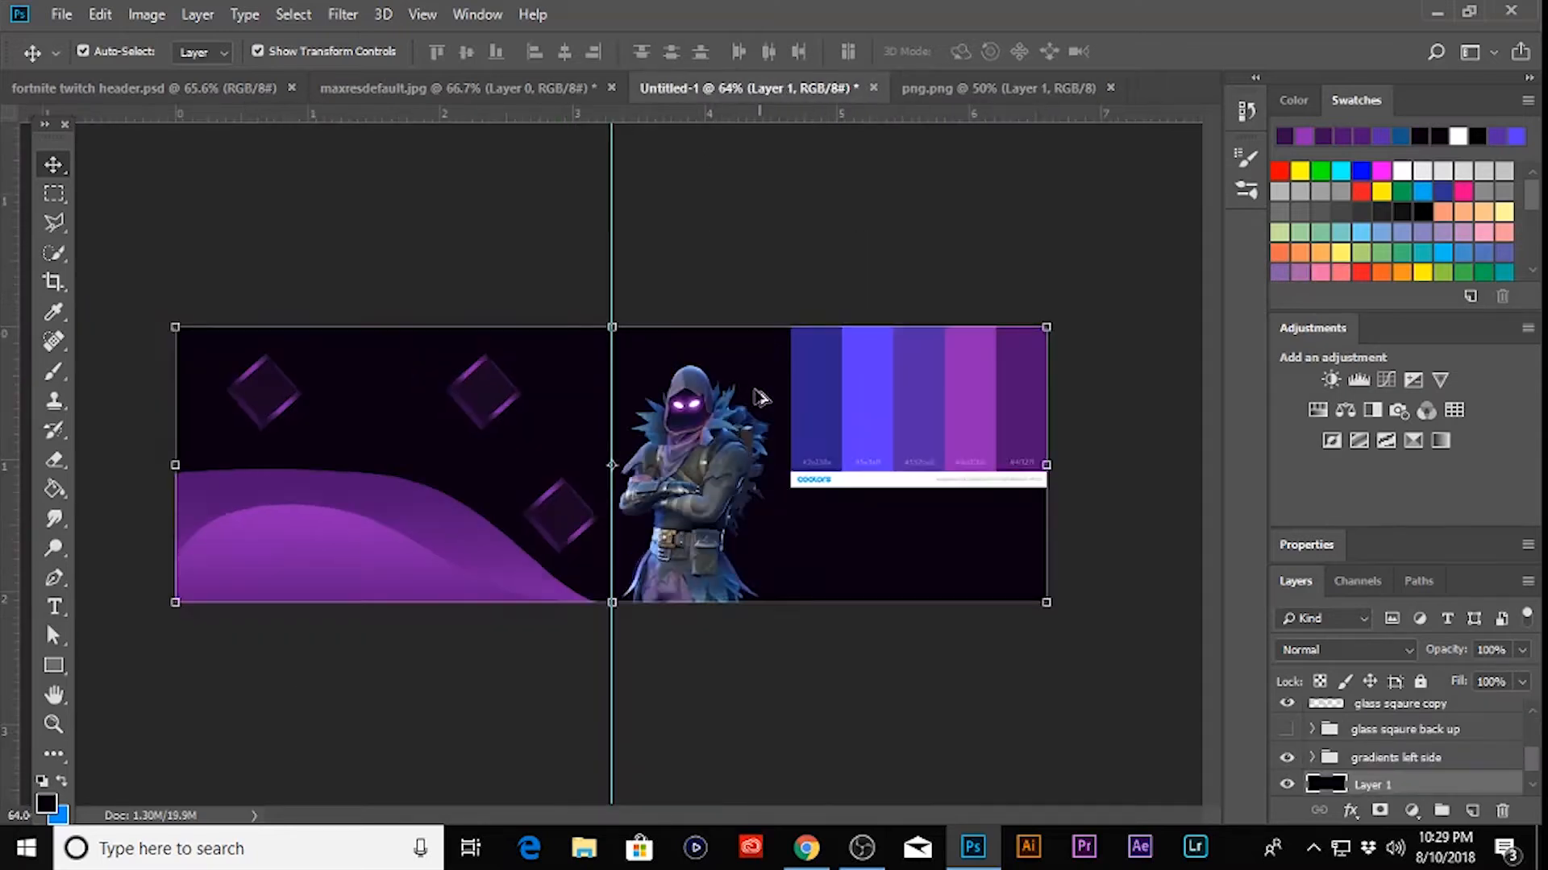
# - Compare the header with the finished reference design in fortnite twitch header.psd
pyautogui.scroll(2, 762, 398)
pyautogui.click(153, 88)
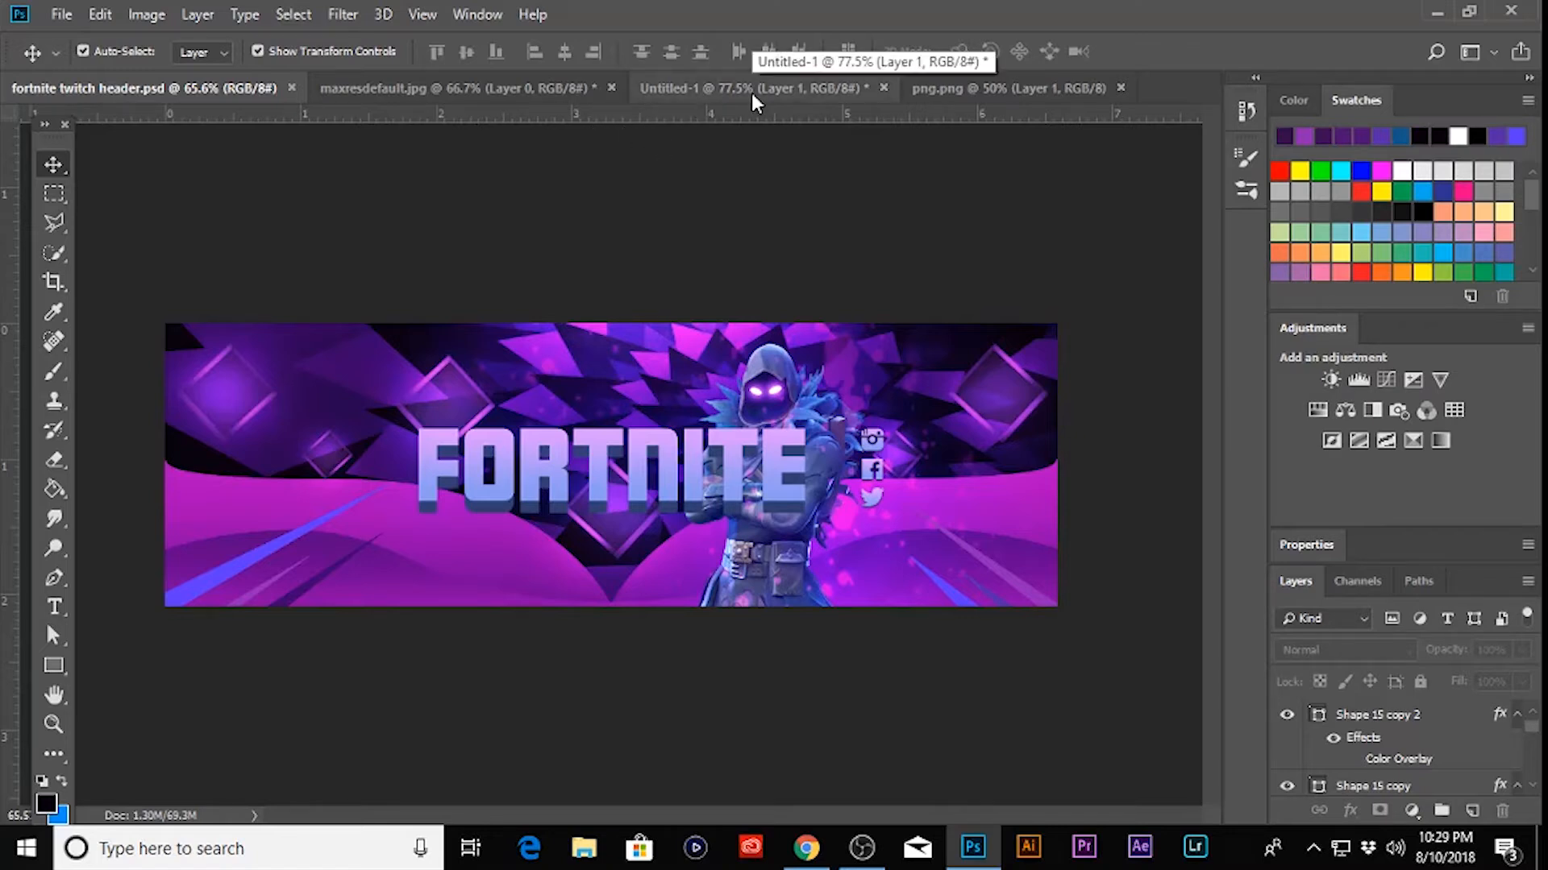
pyautogui.click(809, 89)
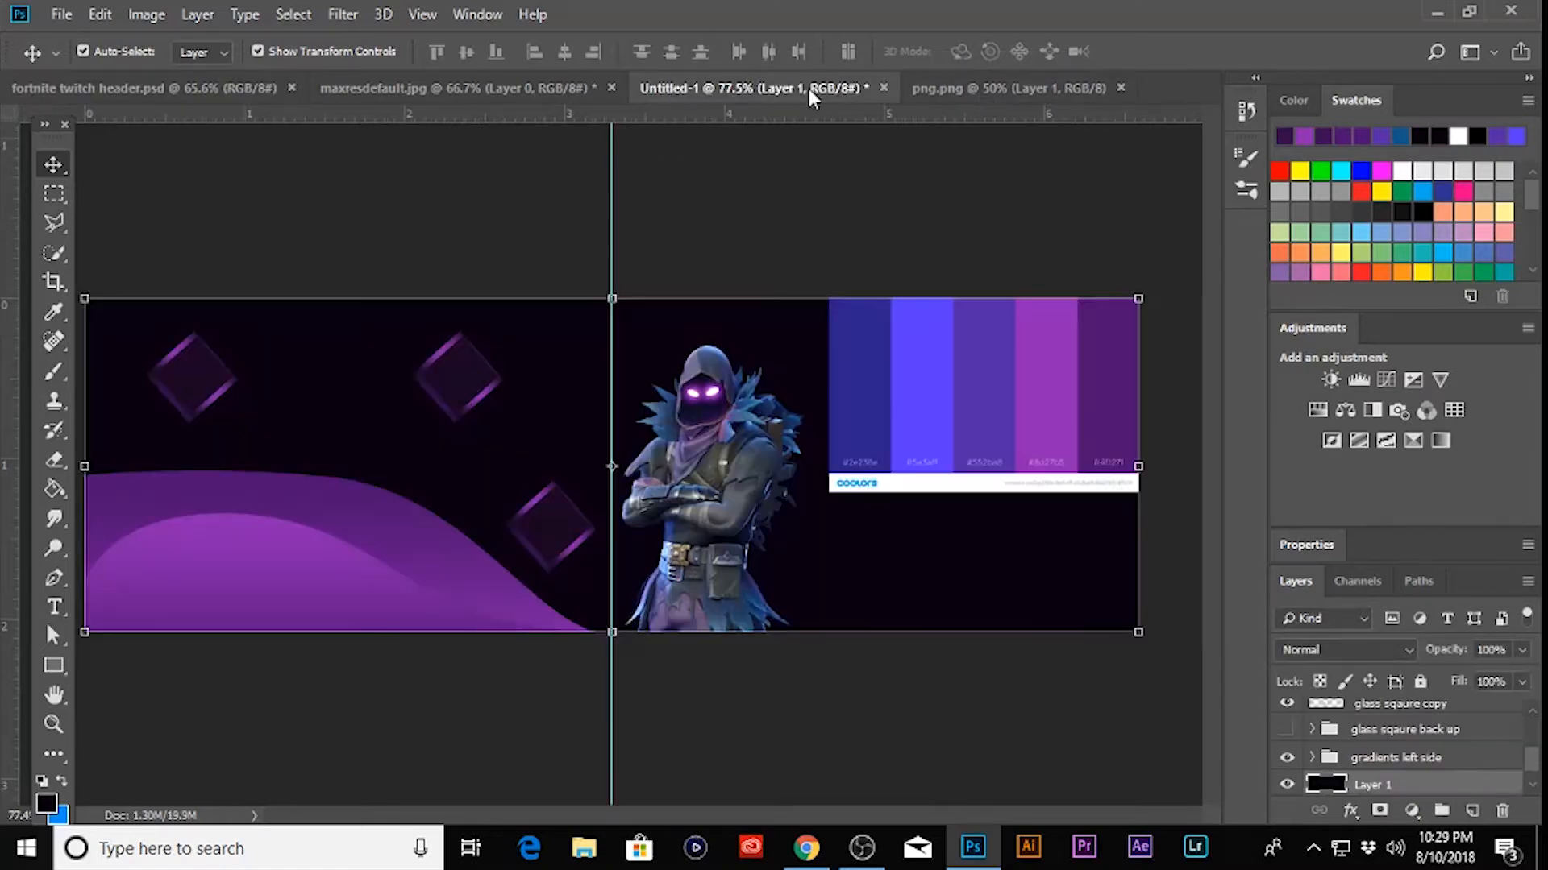
pyautogui.click(731, 431)
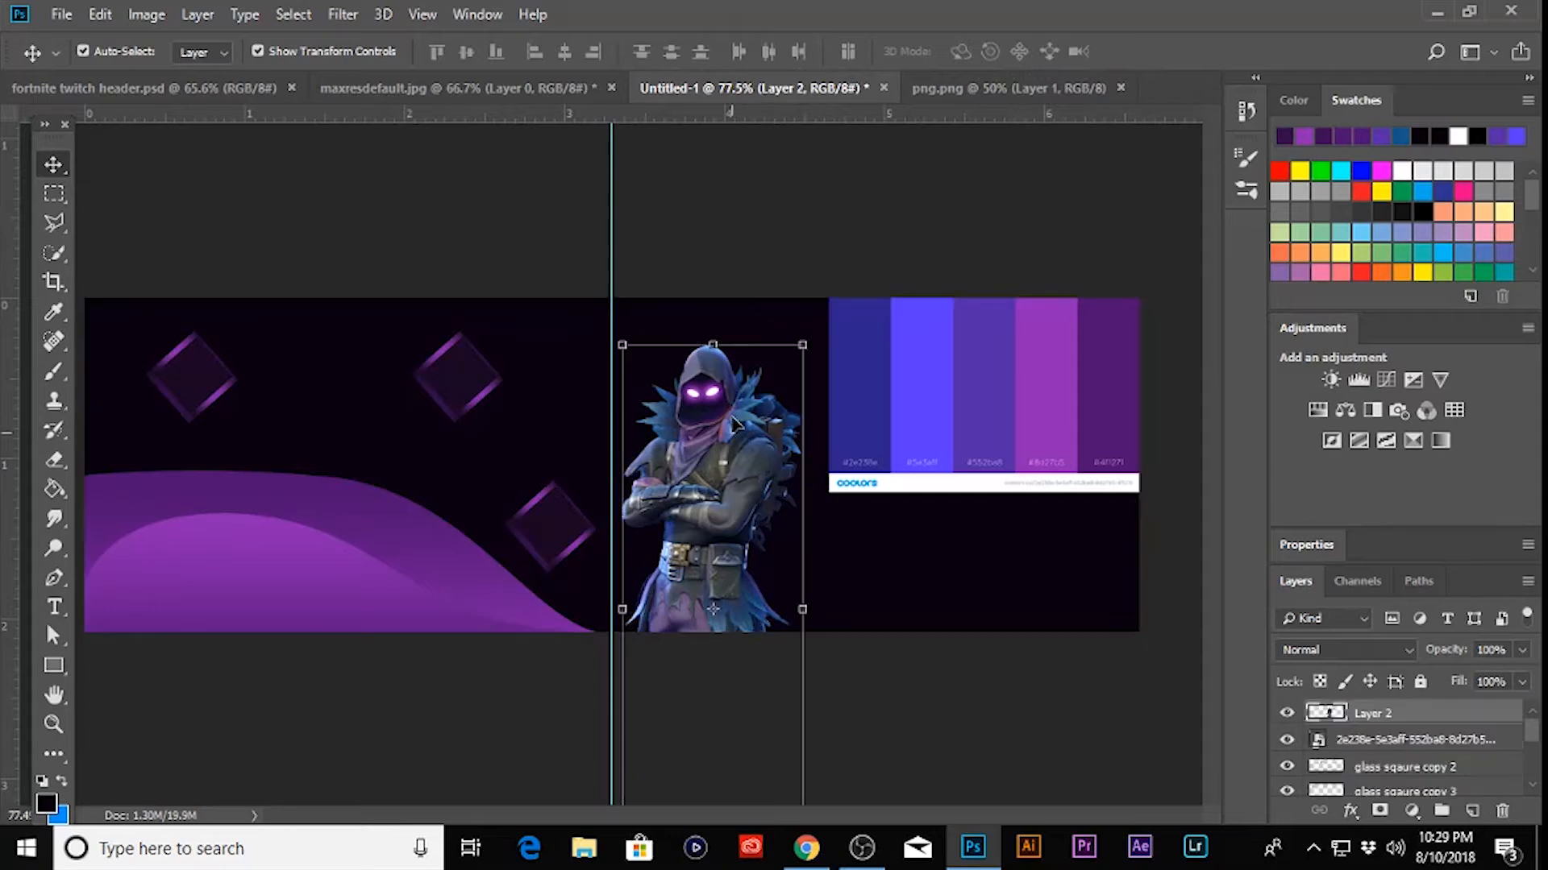
pyautogui.click(747, 261)
pyautogui.scroll(2, 679, 306)
pyautogui.scroll(-4, 677, 306)
pyautogui.scroll(1, 679, 306)
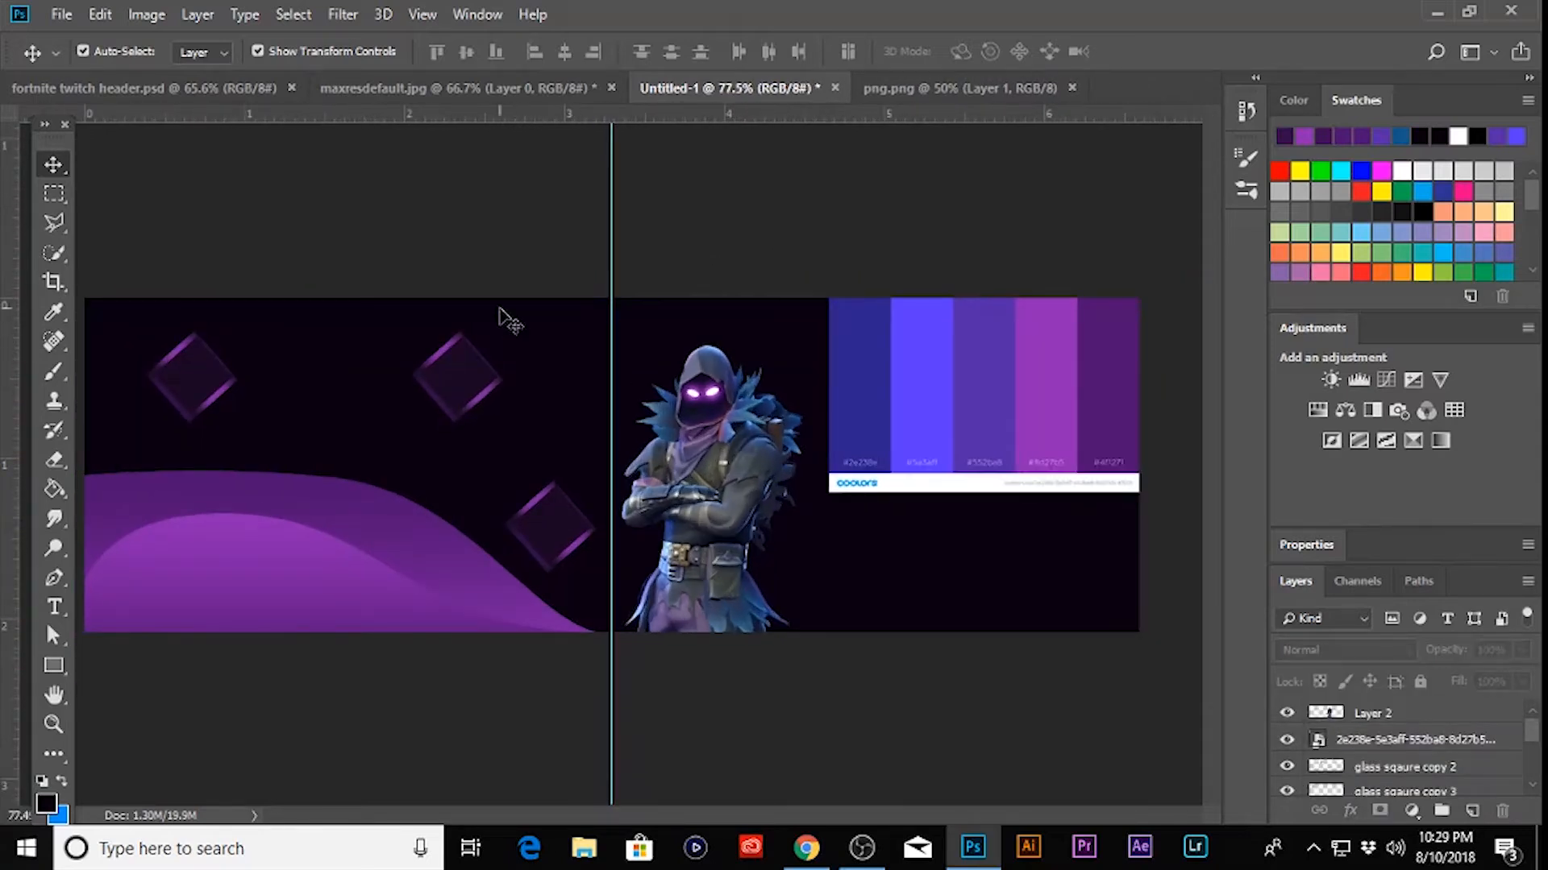
pyautogui.press('Return')
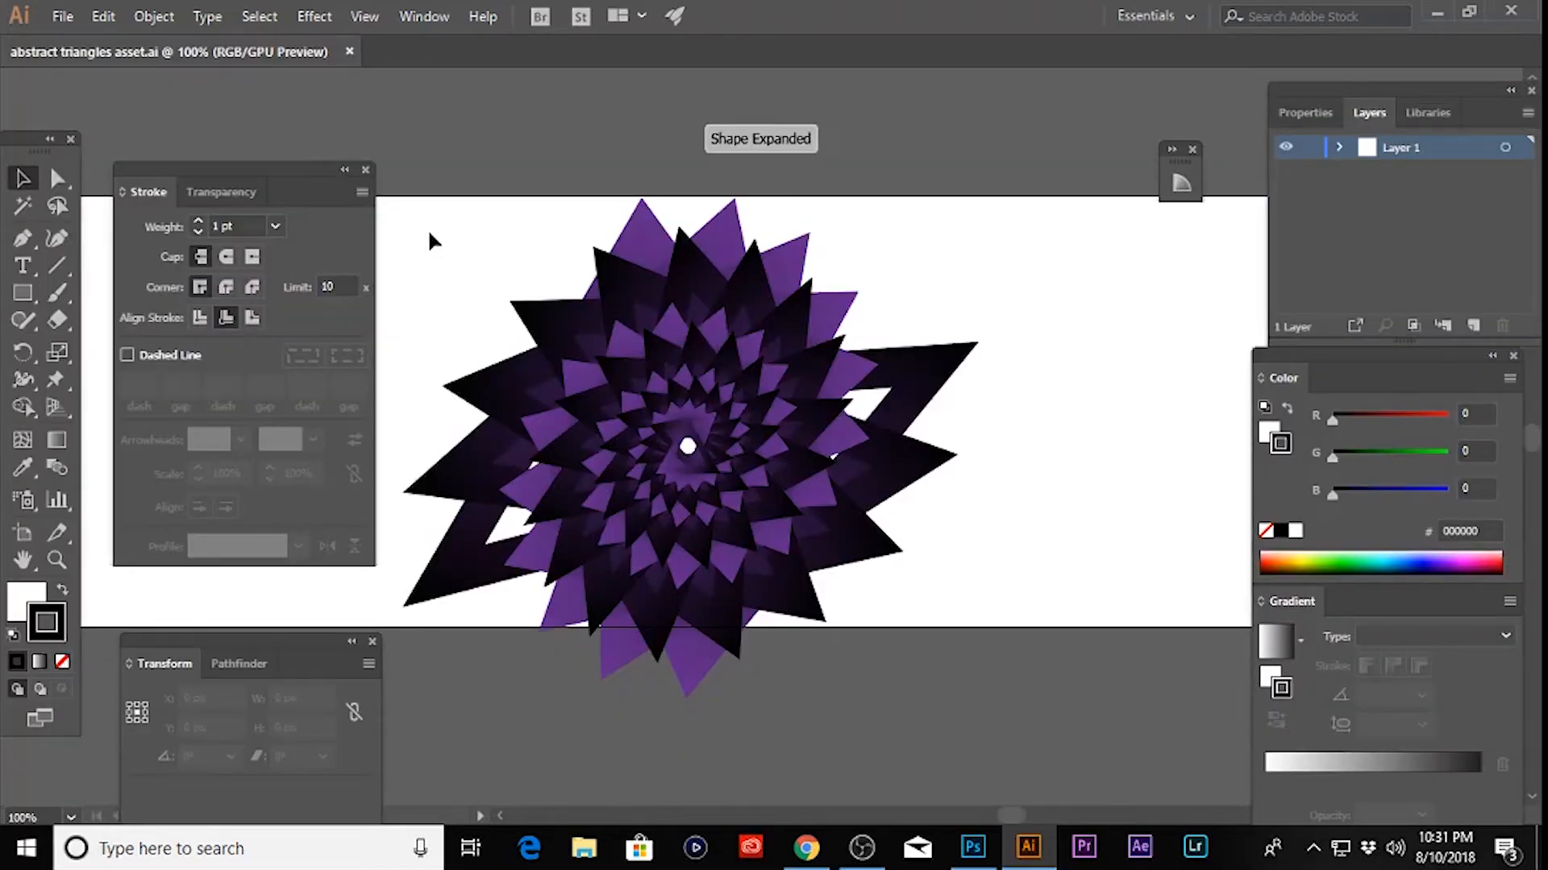
# - Switch to abstract triangles asset.ai in Illustrator and move the whole triangle flower toward the artboard's left end
pyautogui.moveTo(430, 233); pyautogui.dragTo(808, 526)
pyautogui.click(20, 179)
pyautogui.scroll(-2, 854, 518)
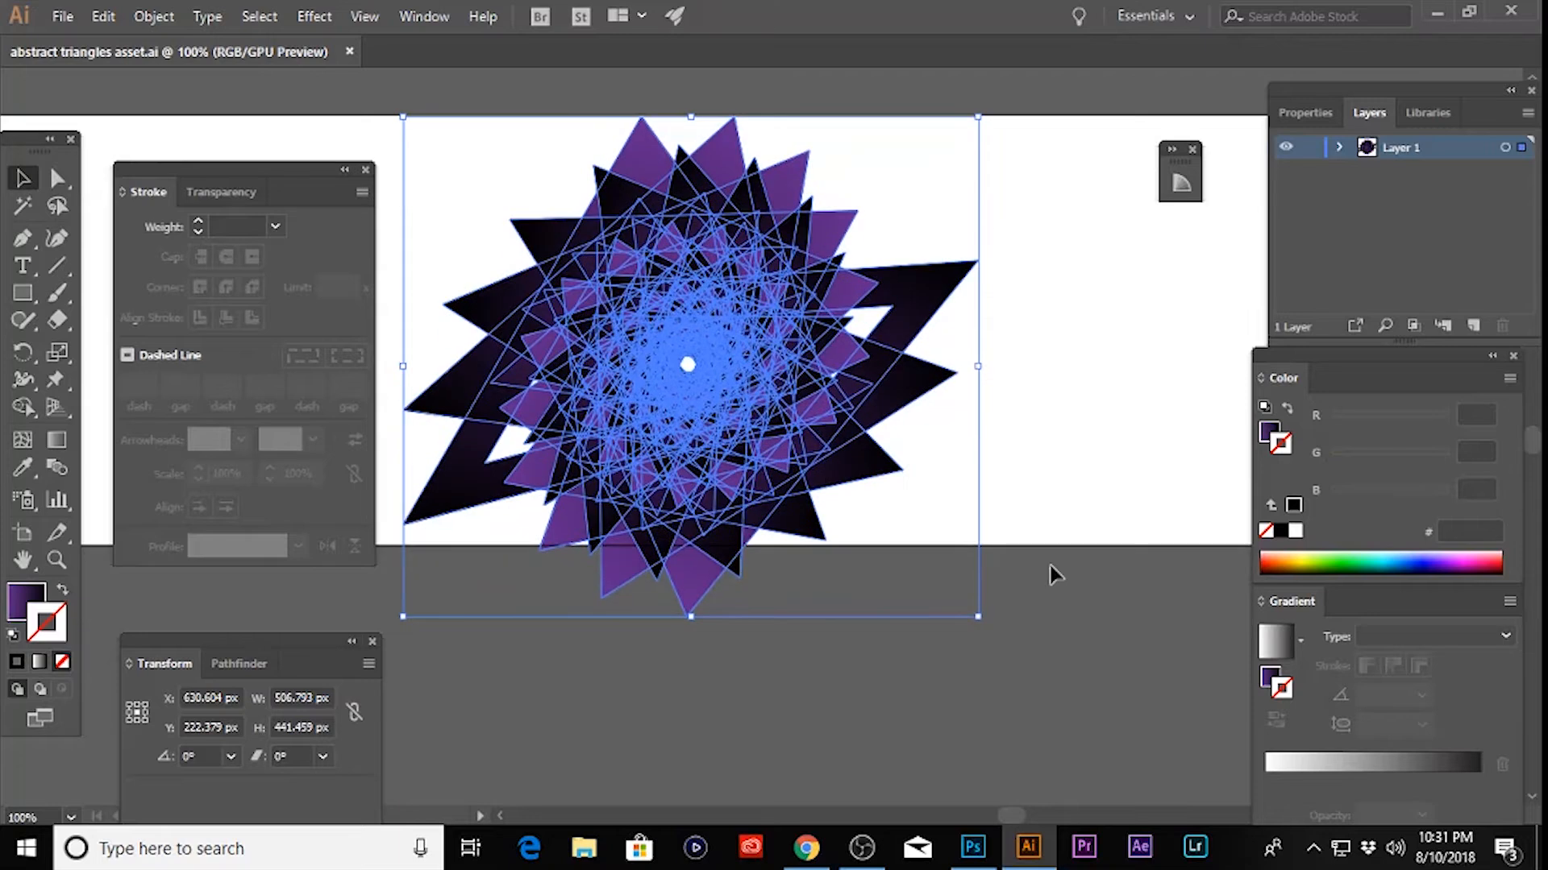
pyautogui.click(1026, 578)
pyautogui.scroll(2, 1026, 577)
pyautogui.scroll(-1, 1012, 575)
pyautogui.scroll(1, 971, 565)
pyautogui.moveTo(459, 263); pyautogui.dragTo(1071, 732)
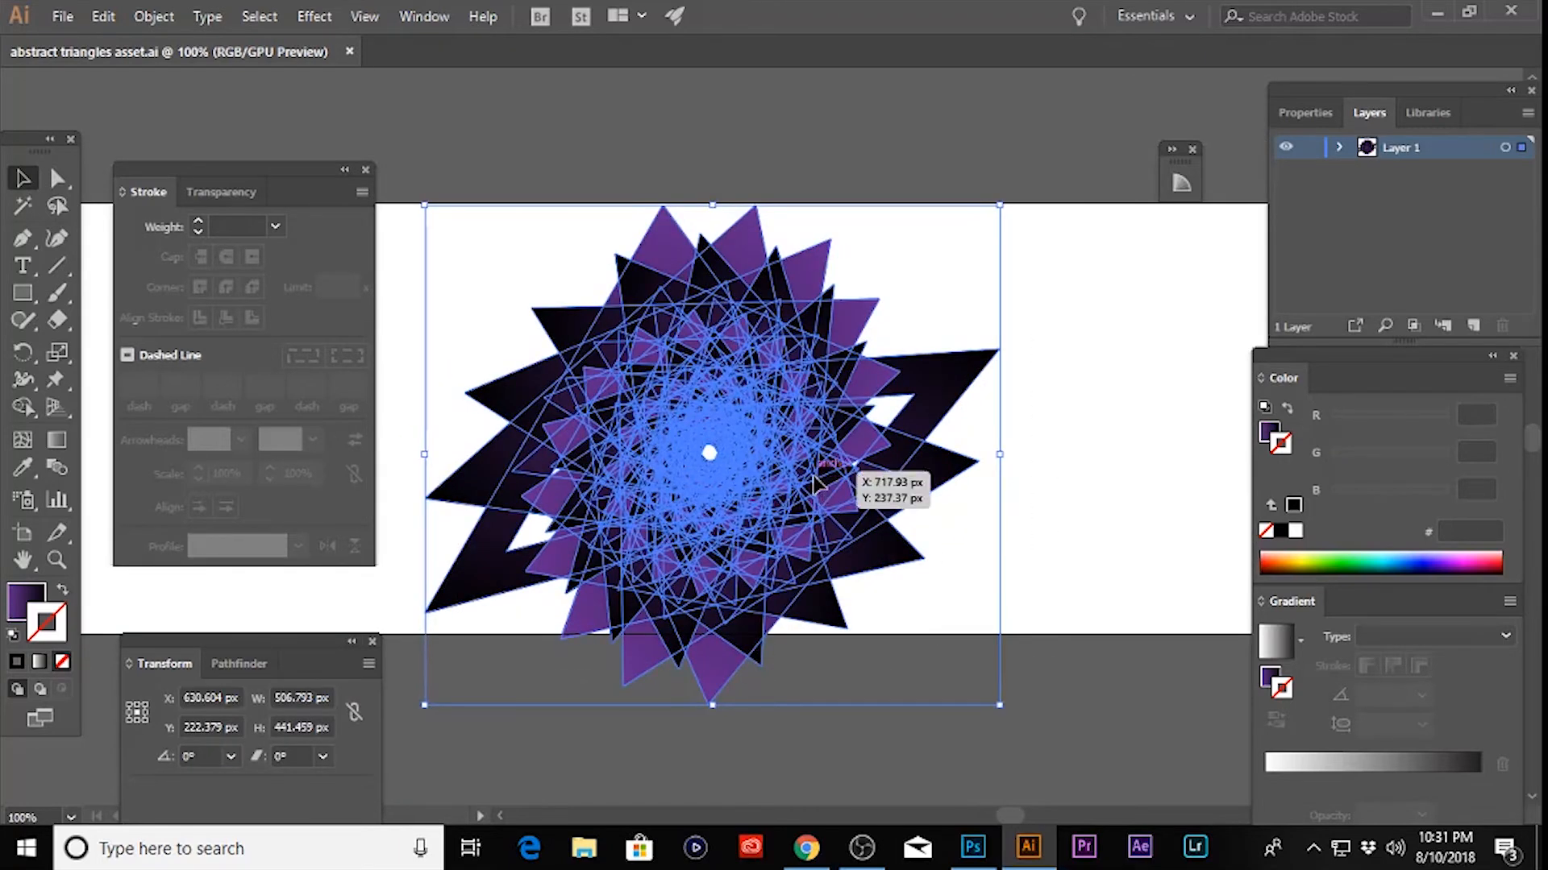
pyautogui.moveTo(814, 481); pyautogui.dragTo(607, 470)
pyautogui.click(933, 518)
pyautogui.scroll(-1, 899, 564)
pyautogui.moveTo(895, 601); pyautogui.dragTo(514, 438)
pyautogui.moveTo(619, 457); pyautogui.dragTo(551, 442)
pyautogui.click(911, 505)
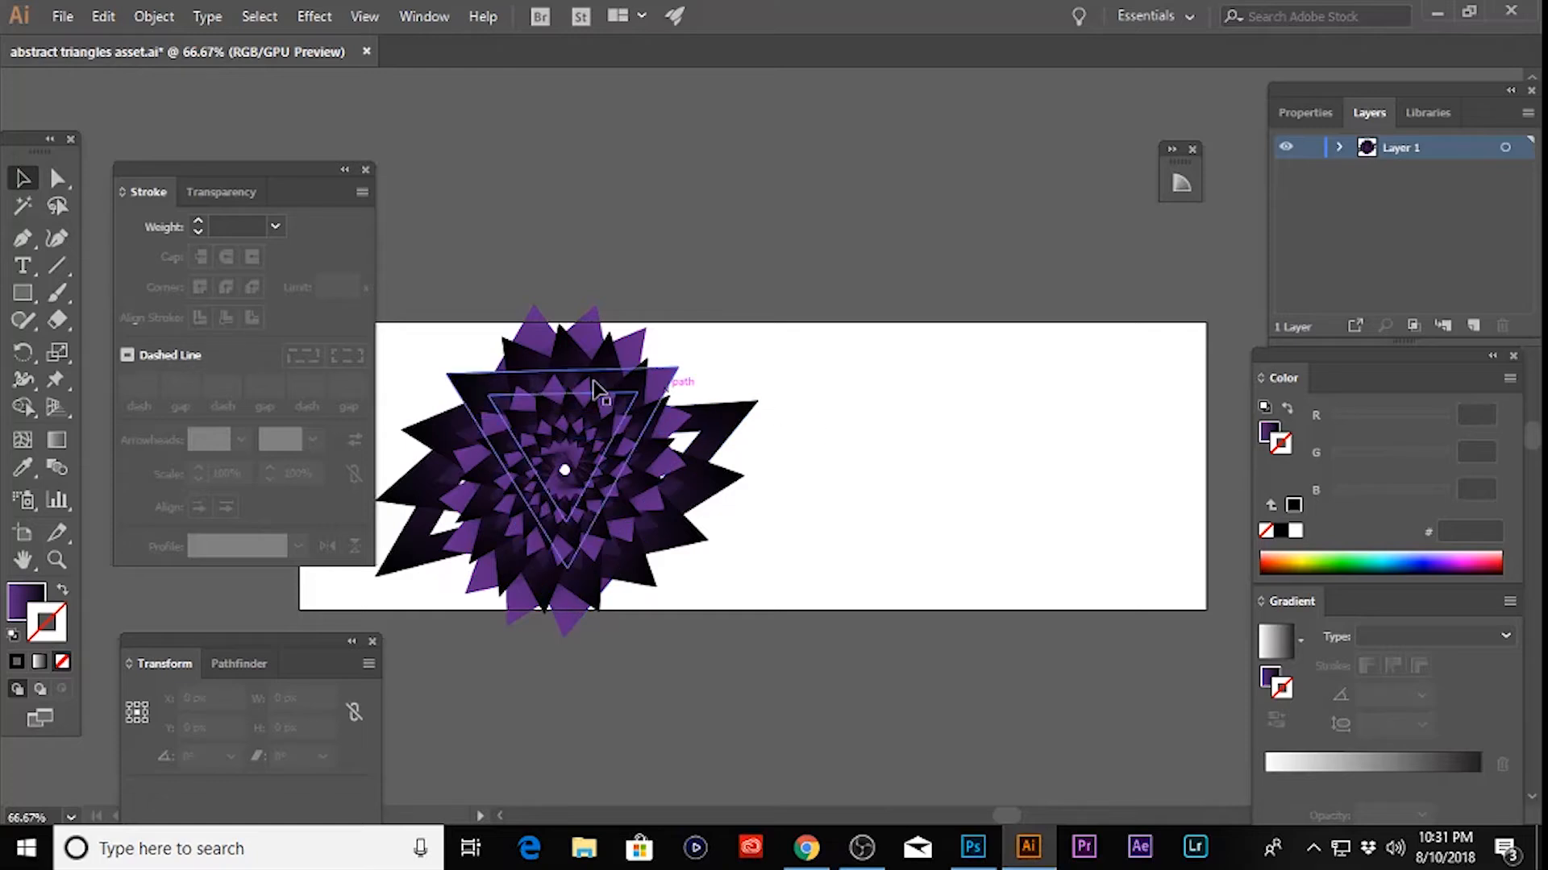
# - Draw a polygon about 127 by 110 px in the blank area beside the flower and set its sides to 3
pyautogui.click(17, 296)
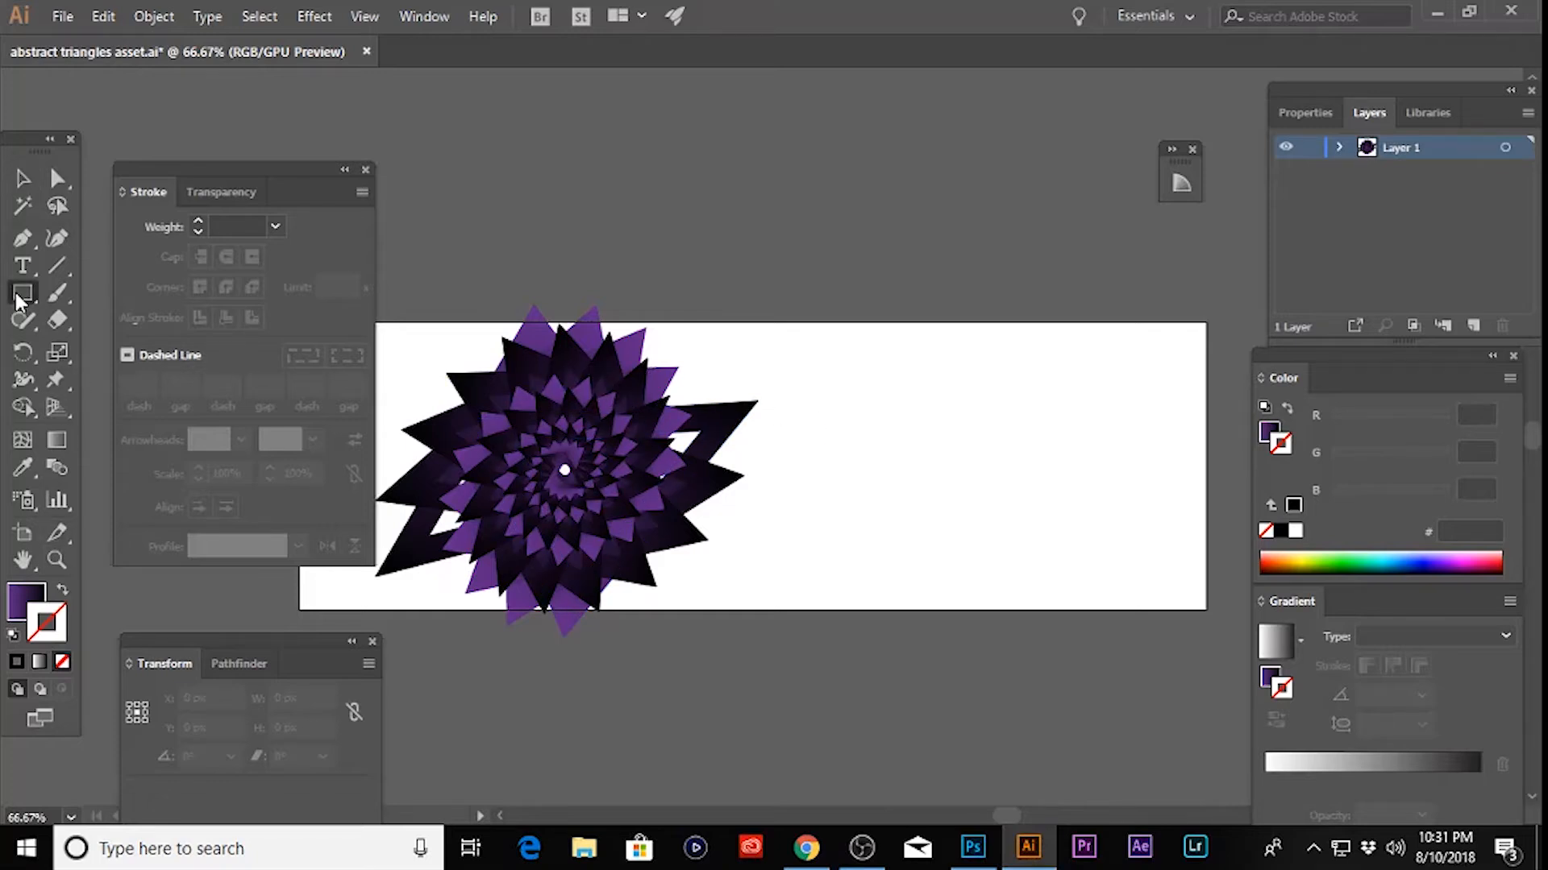
pyautogui.click(17, 302)
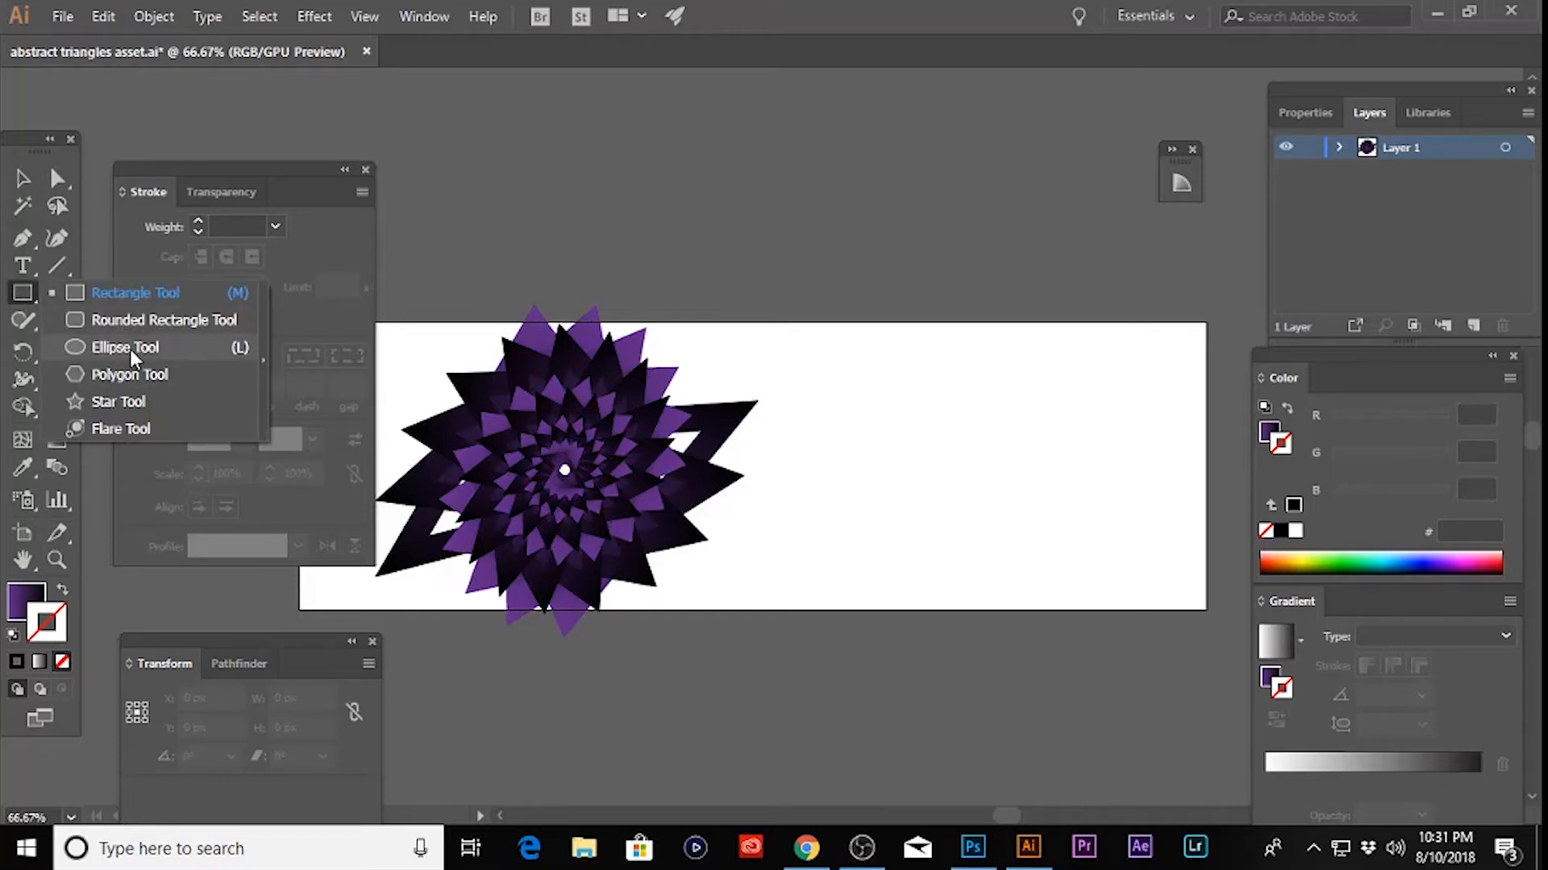
pyautogui.click(129, 375)
pyautogui.moveTo(880, 471); pyautogui.dragTo(903, 518)
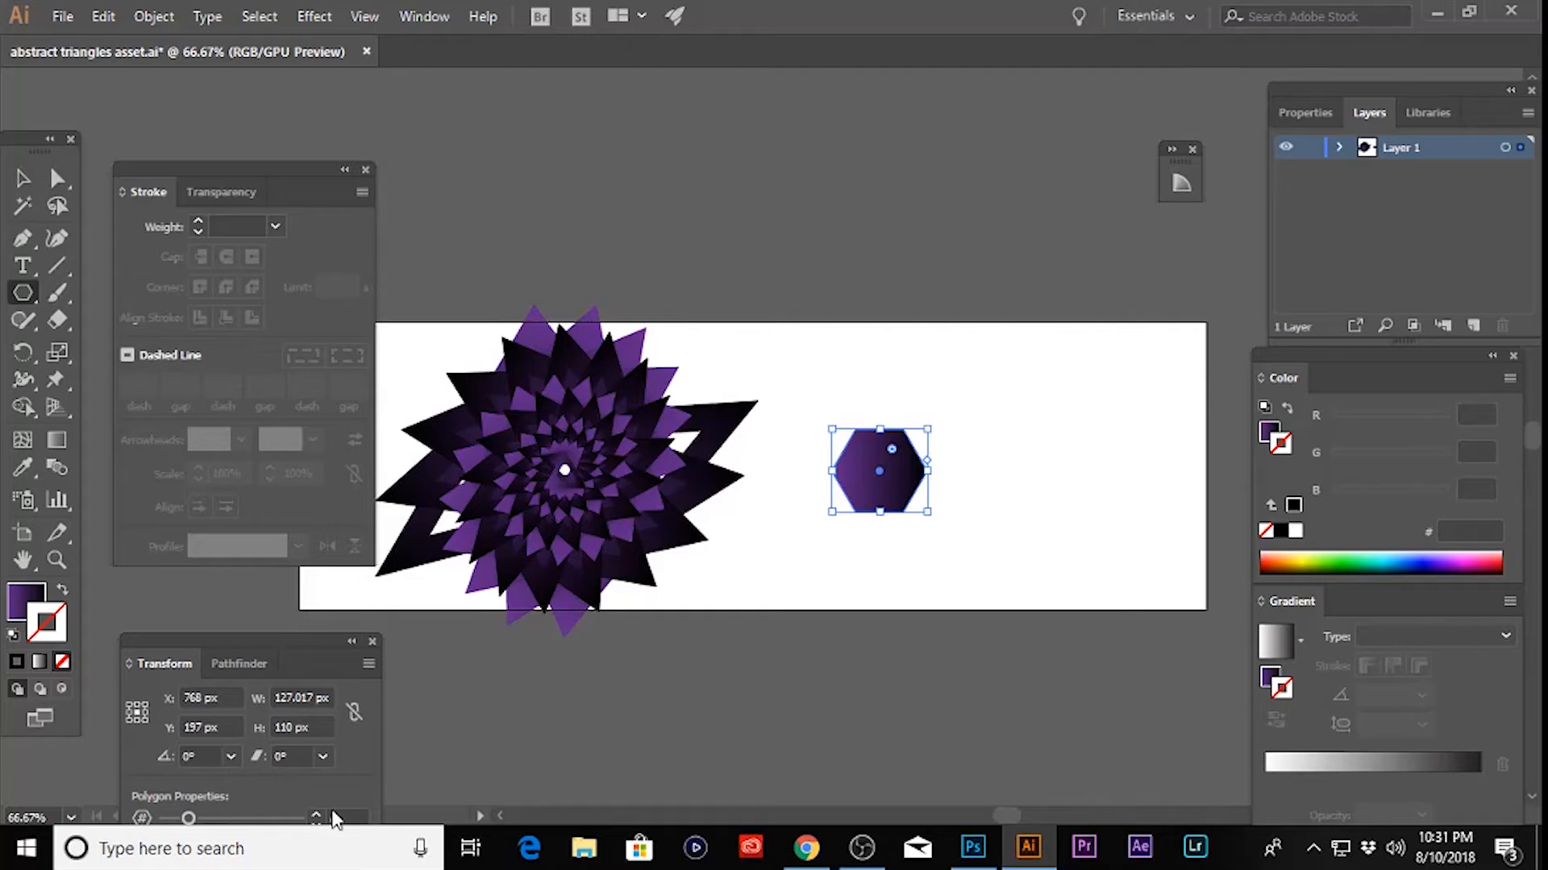
pyautogui.moveTo(315, 667); pyautogui.dragTo(310, 587)
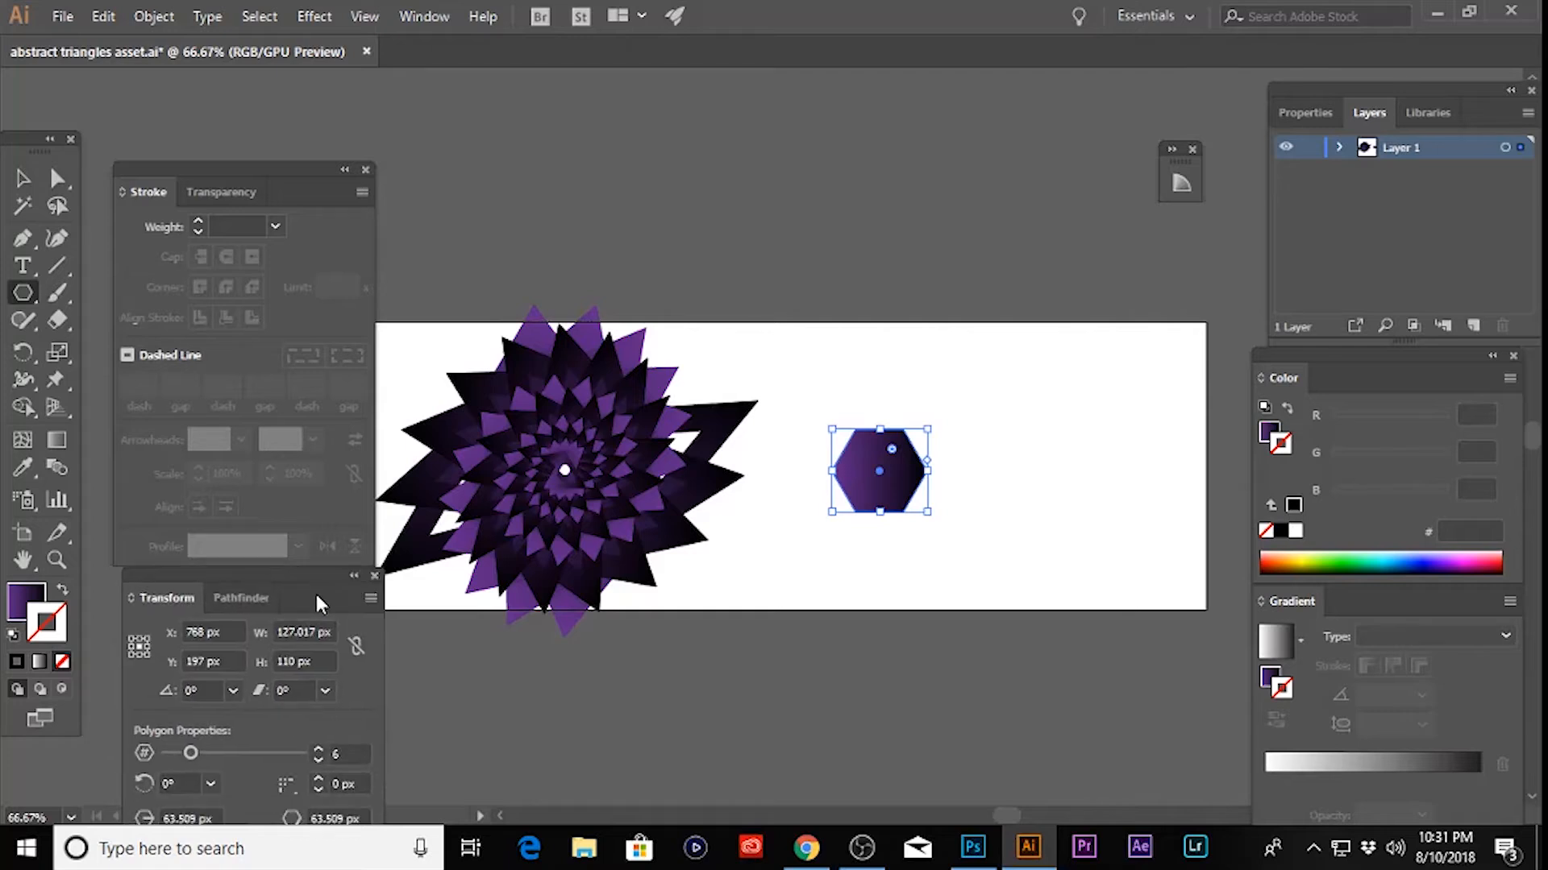
pyautogui.click(335, 739)
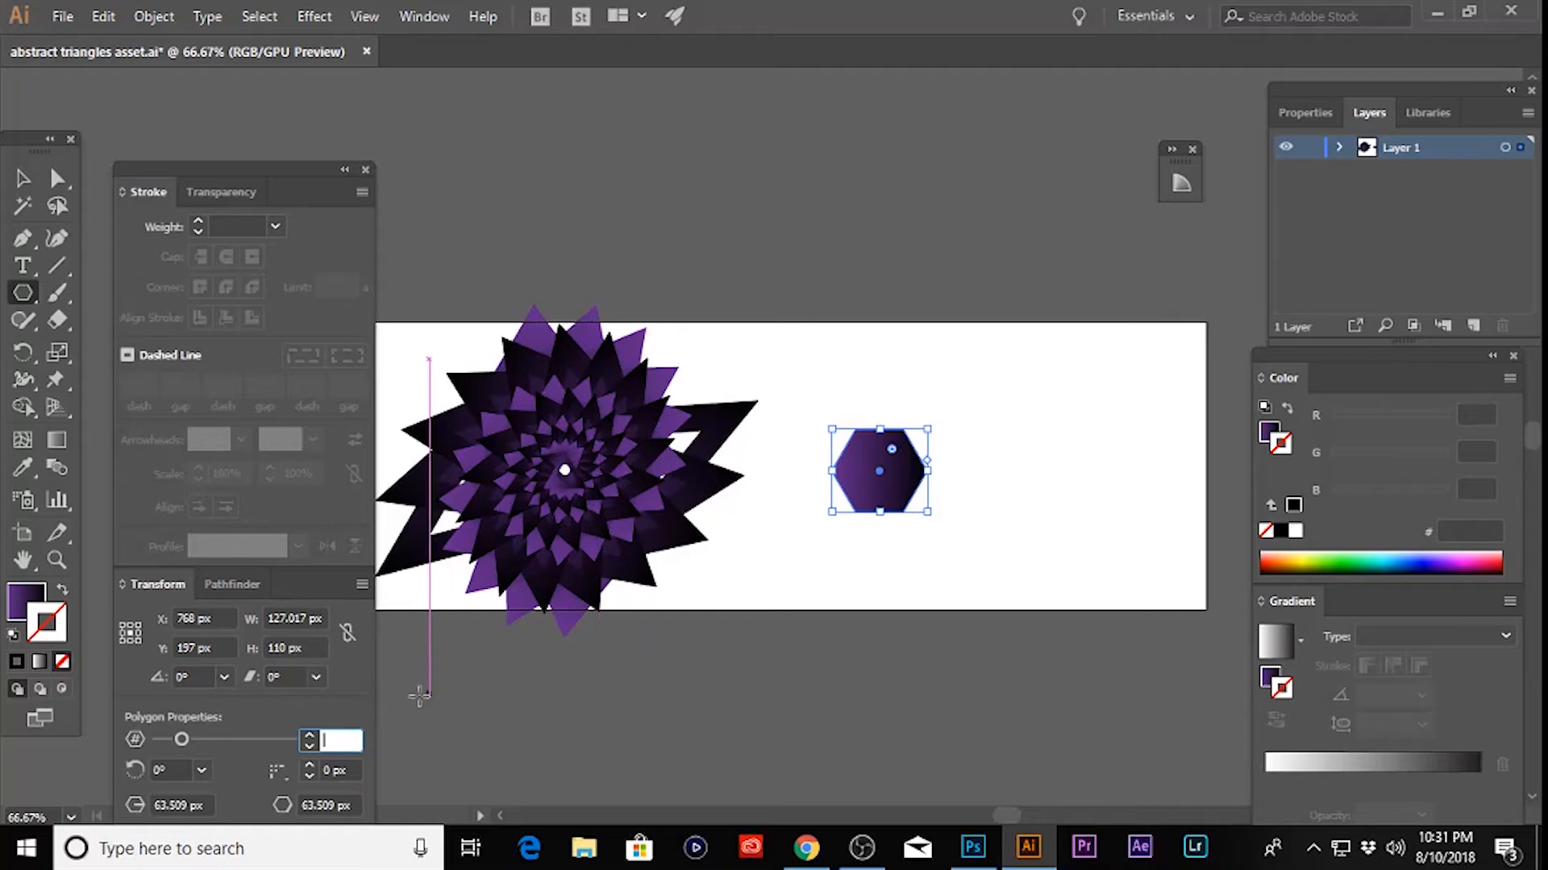
pyautogui.write('3')
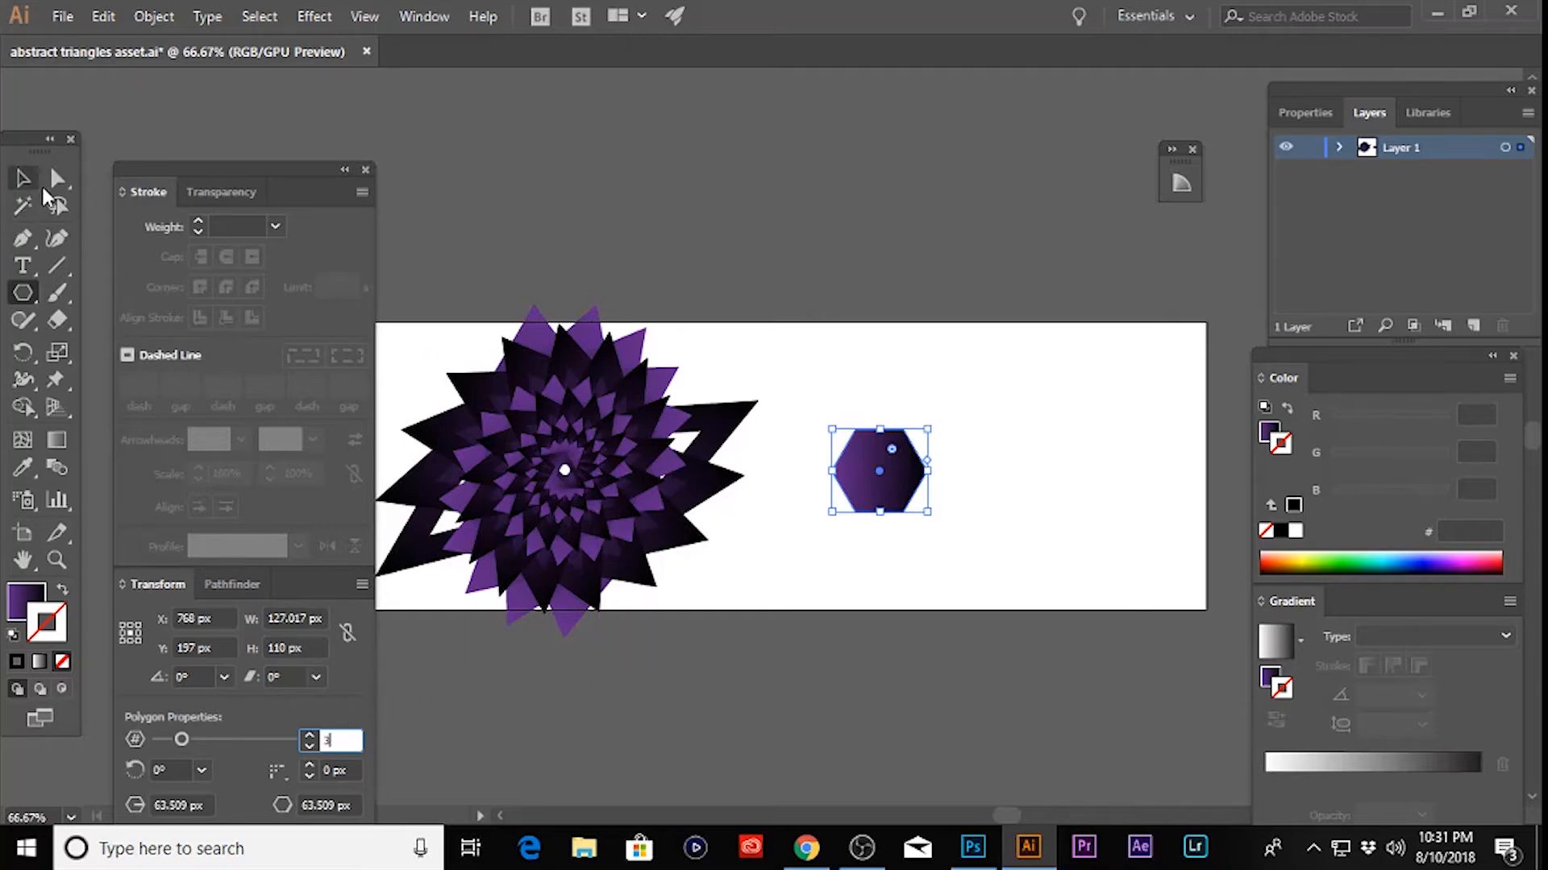
pyautogui.click(57, 177)
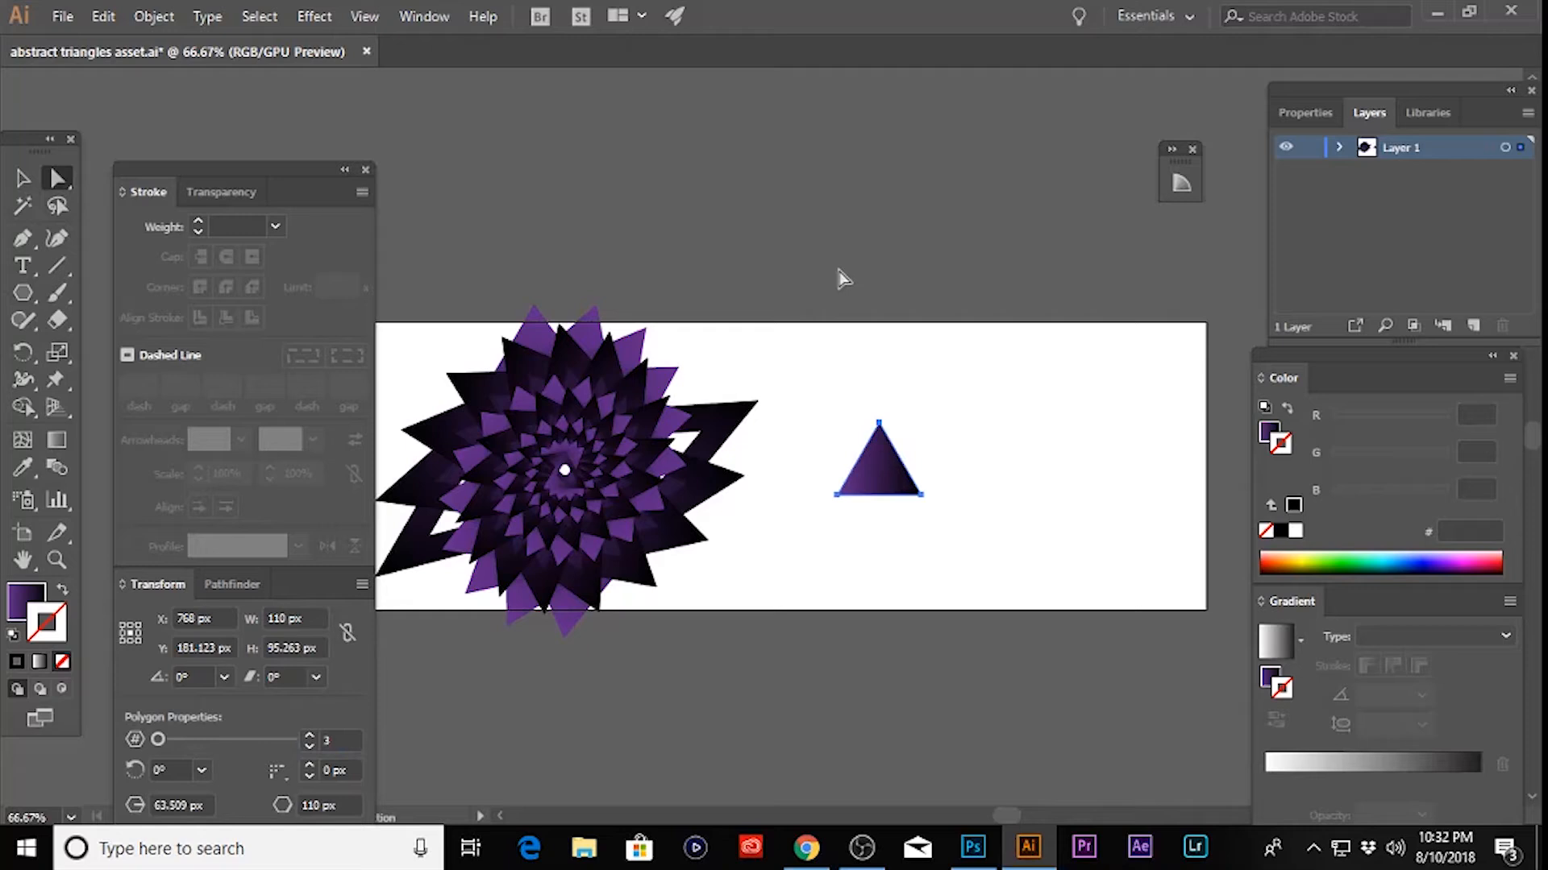
# - Give the new triangle no fill and apply the linear purple-to-black gradient to its stroke
pyautogui.click(884, 470)
pyautogui.click(63, 592)
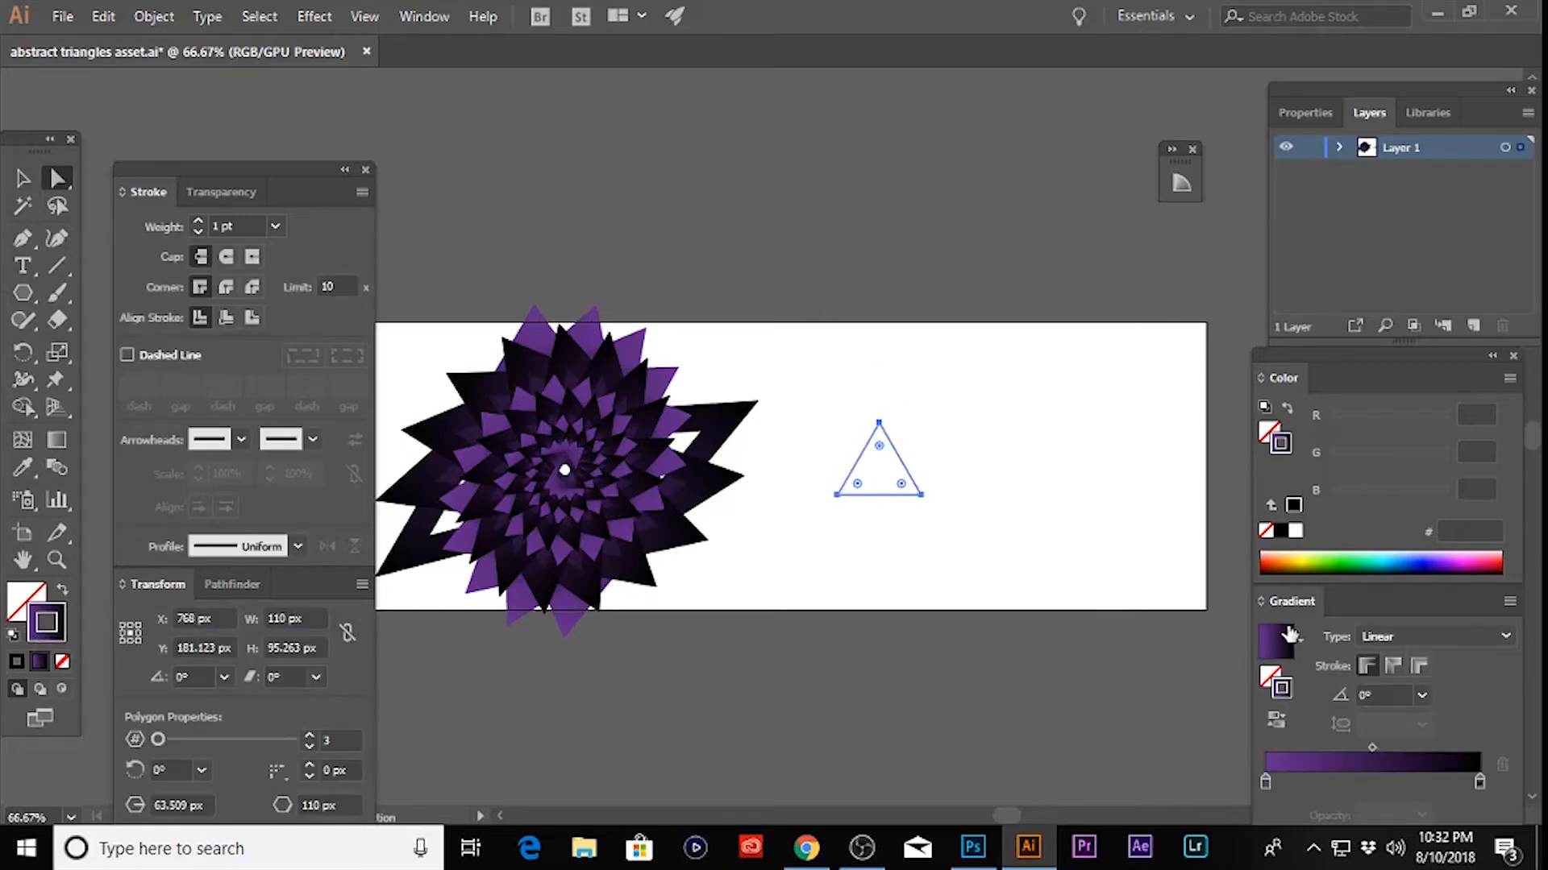
pyautogui.click(16, 660)
pyautogui.click(516, 710)
pyautogui.scroll(3, 914, 449)
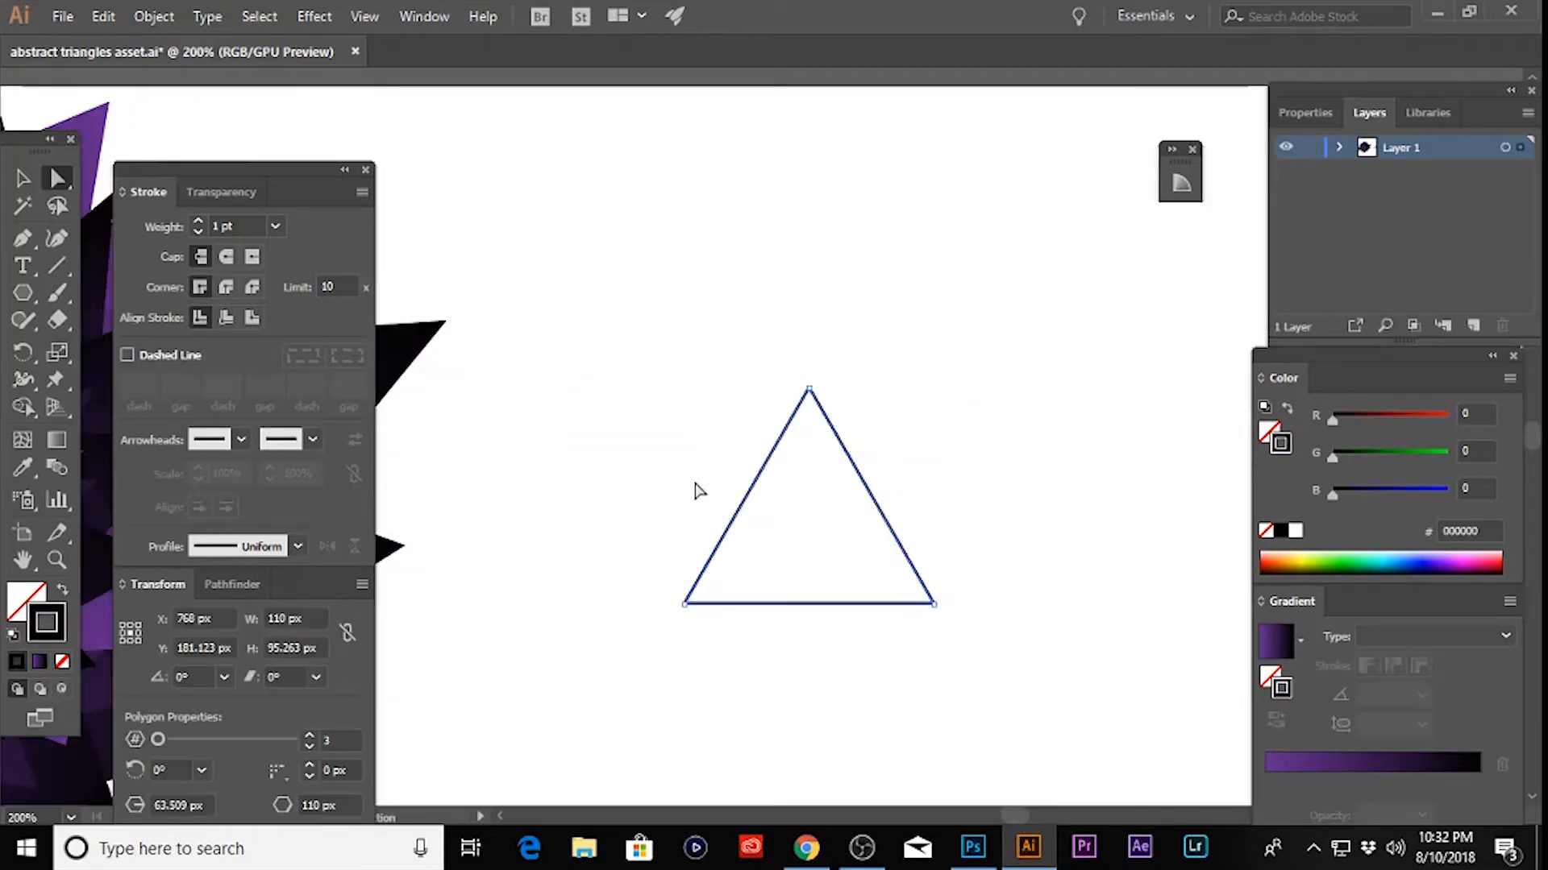
pyautogui.scroll(-2, 713, 504)
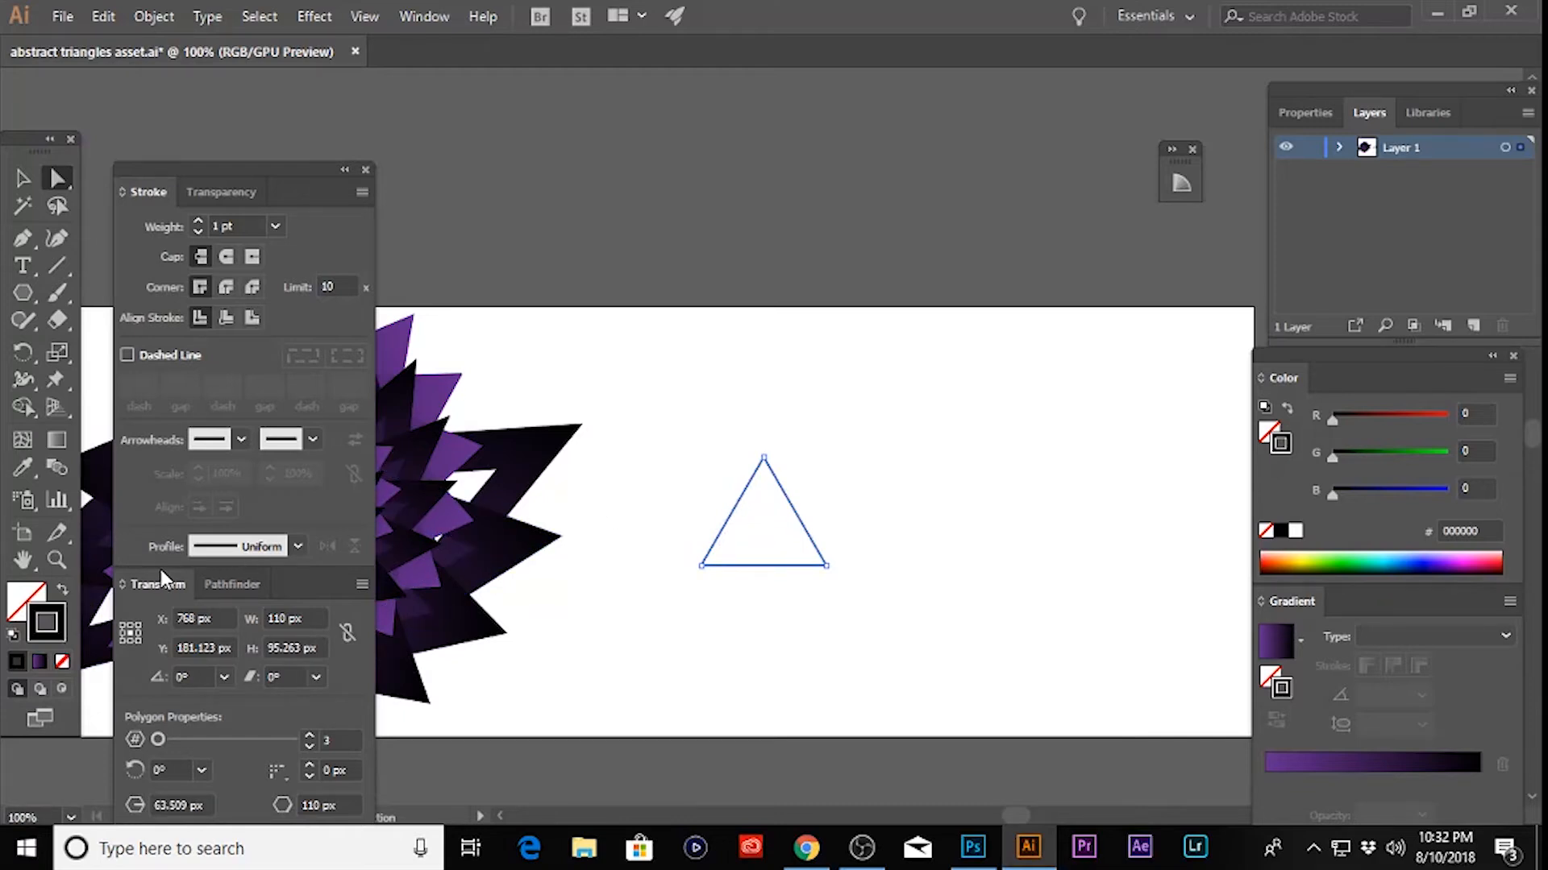
pyautogui.click(1280, 645)
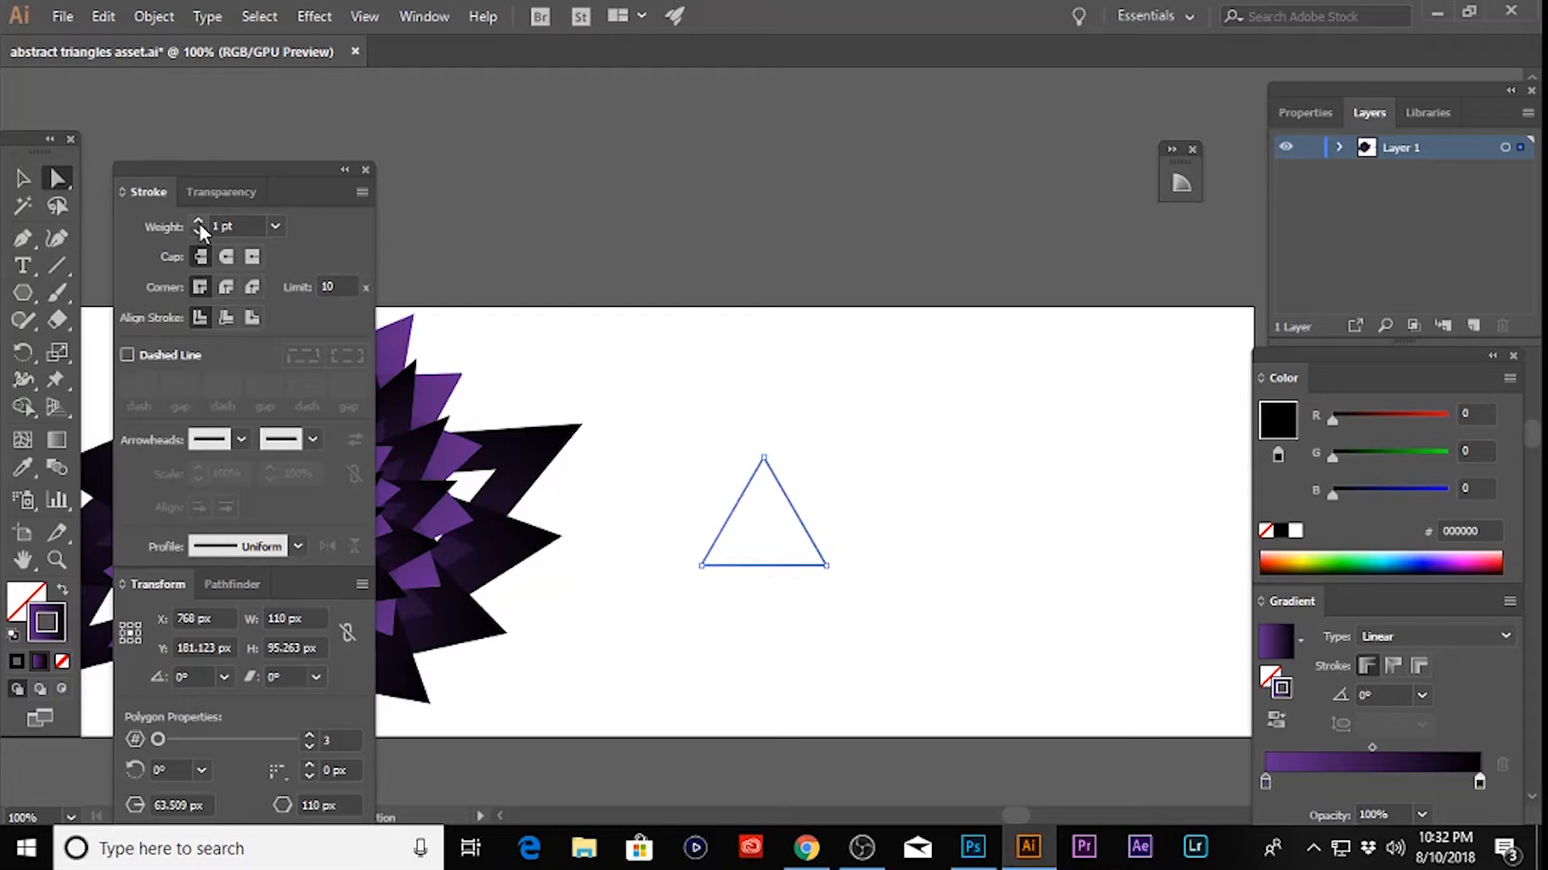
# - Increase the triangle's stroke weight to 10 pt
pyautogui.click(200, 224)
pyautogui.click(200, 224)
pyautogui.click(199, 224)
pyautogui.click(200, 225)
pyautogui.click(200, 224)
pyautogui.click(200, 224)
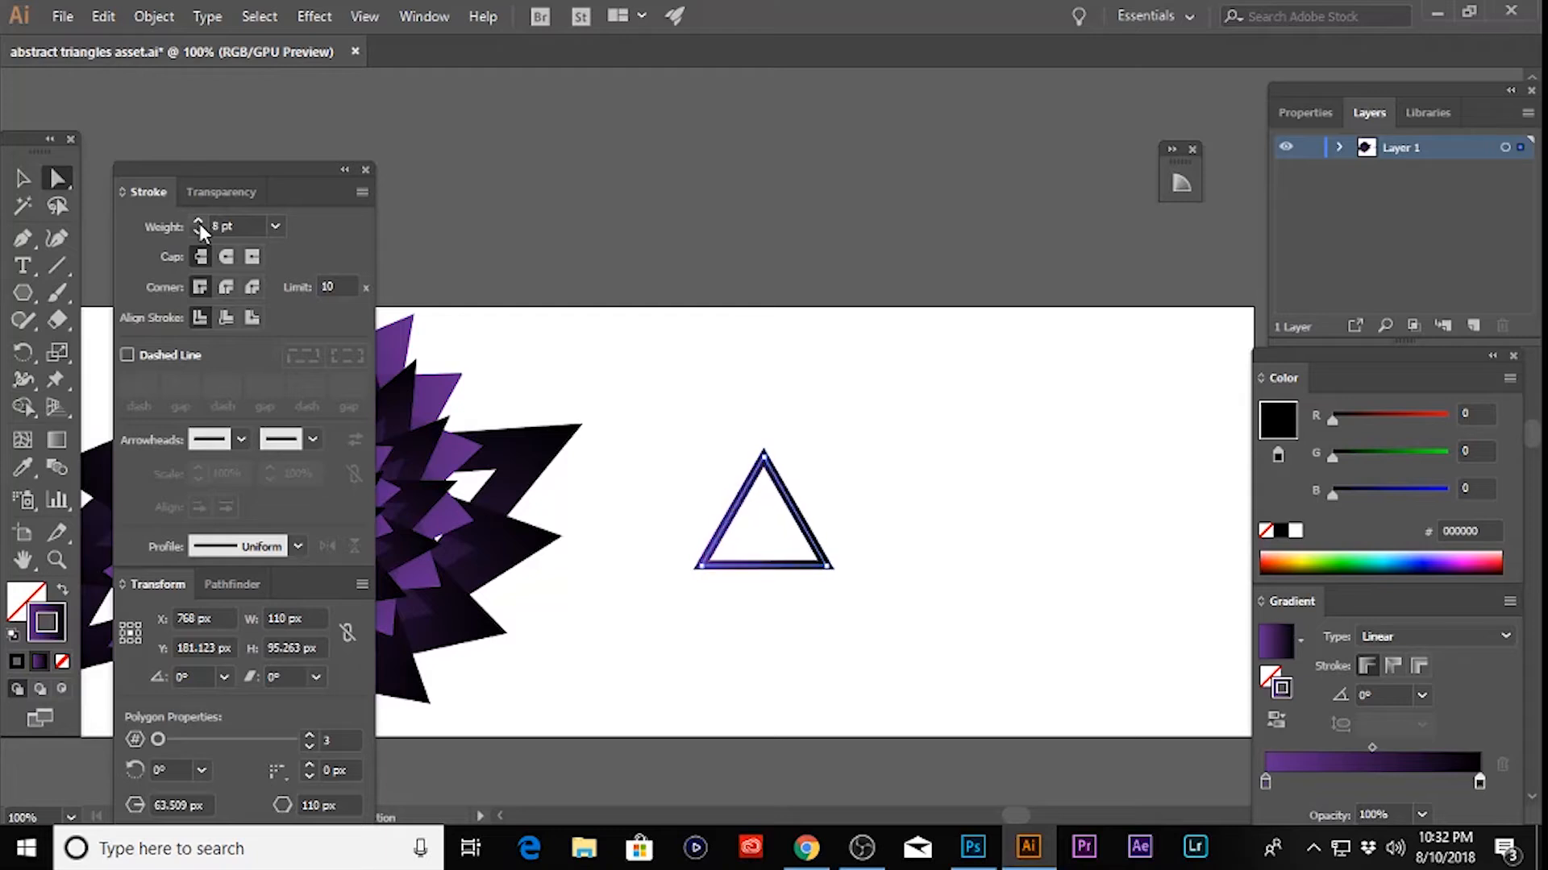
pyautogui.click(200, 224)
pyautogui.click(200, 224)
pyautogui.click(200, 224)
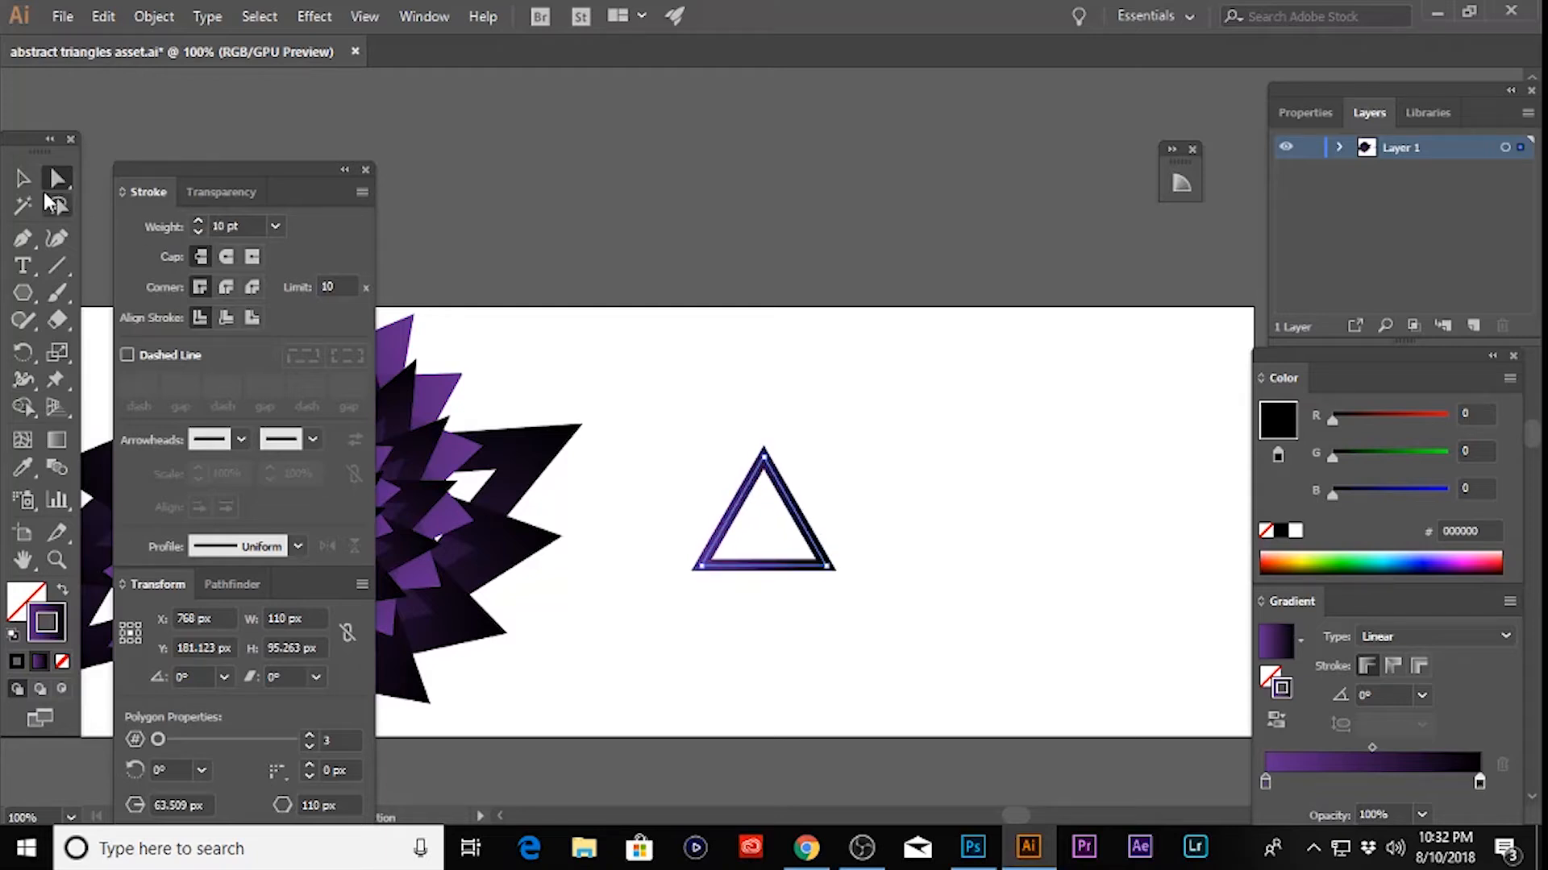
# - Scale the triangle down to about 79 by 68 px and shift it slightly down and right
pyautogui.press('v')
pyautogui.moveTo(826, 456); pyautogui.dragTo(793, 486)
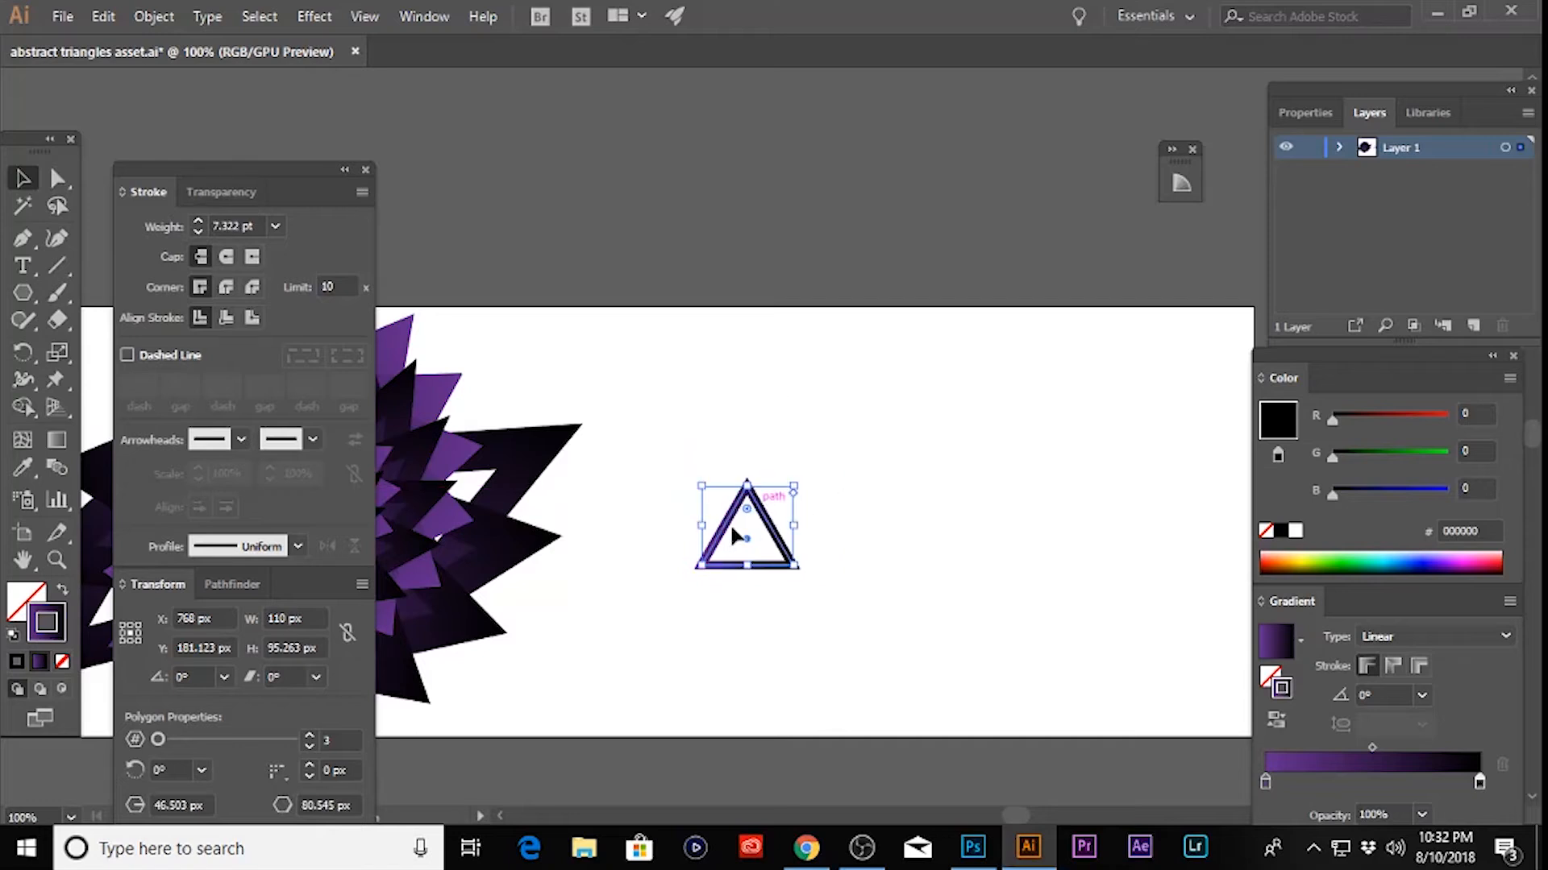
pyautogui.moveTo(772, 569); pyautogui.dragTo(806, 603)
pyautogui.moveTo(830, 520); pyautogui.dragTo(828, 522)
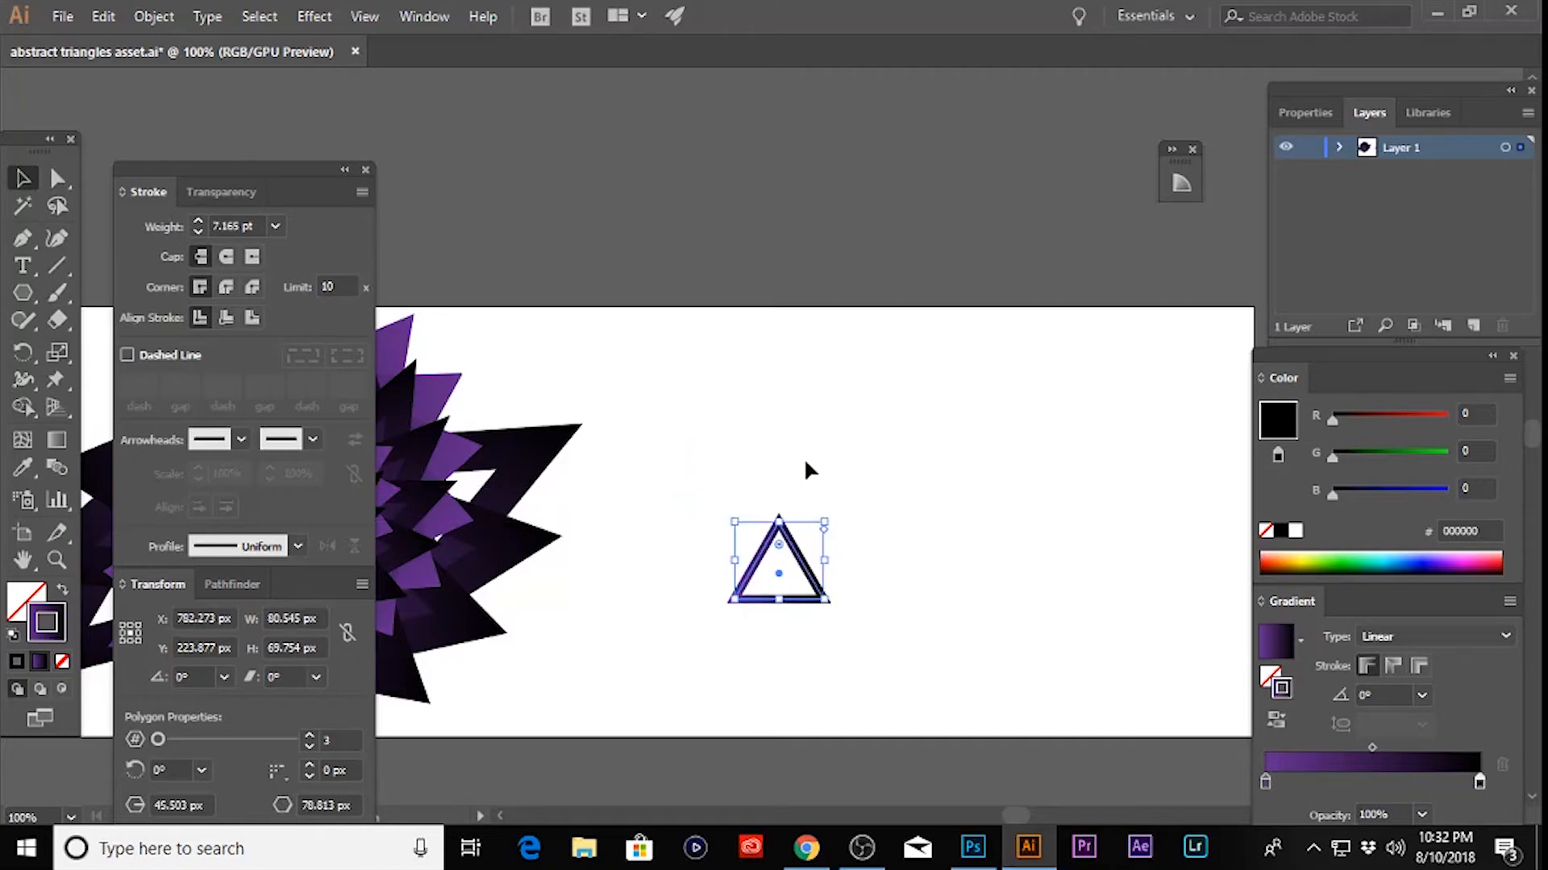
# - Start a Transform effect on the triangle with 56 copies, preview on, and 107% horizontal scale
pyautogui.click(314, 16)
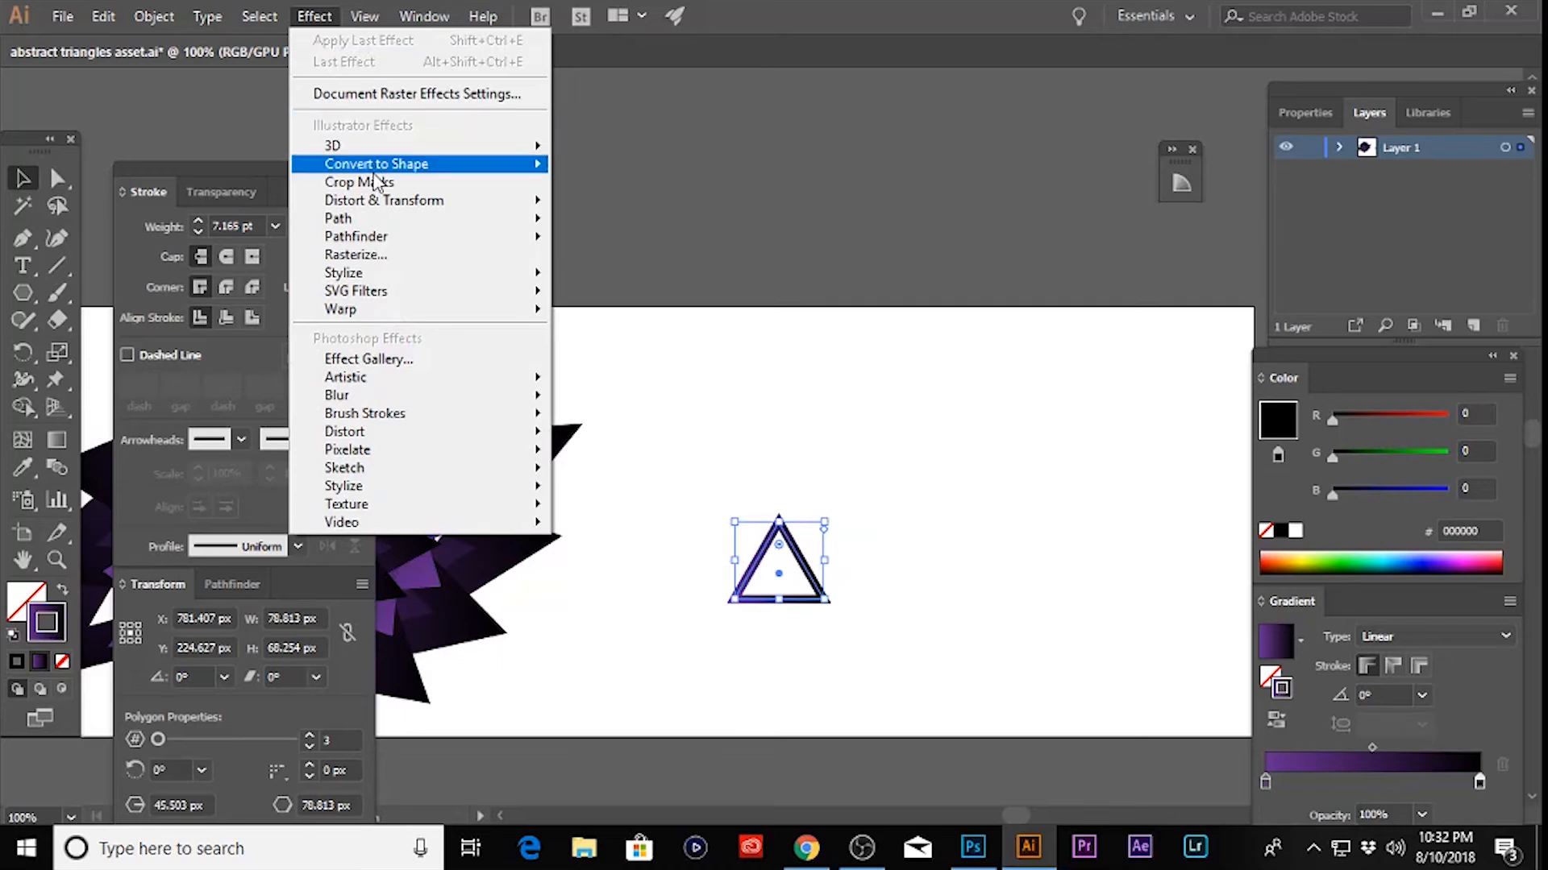
pyautogui.moveTo(379, 201)
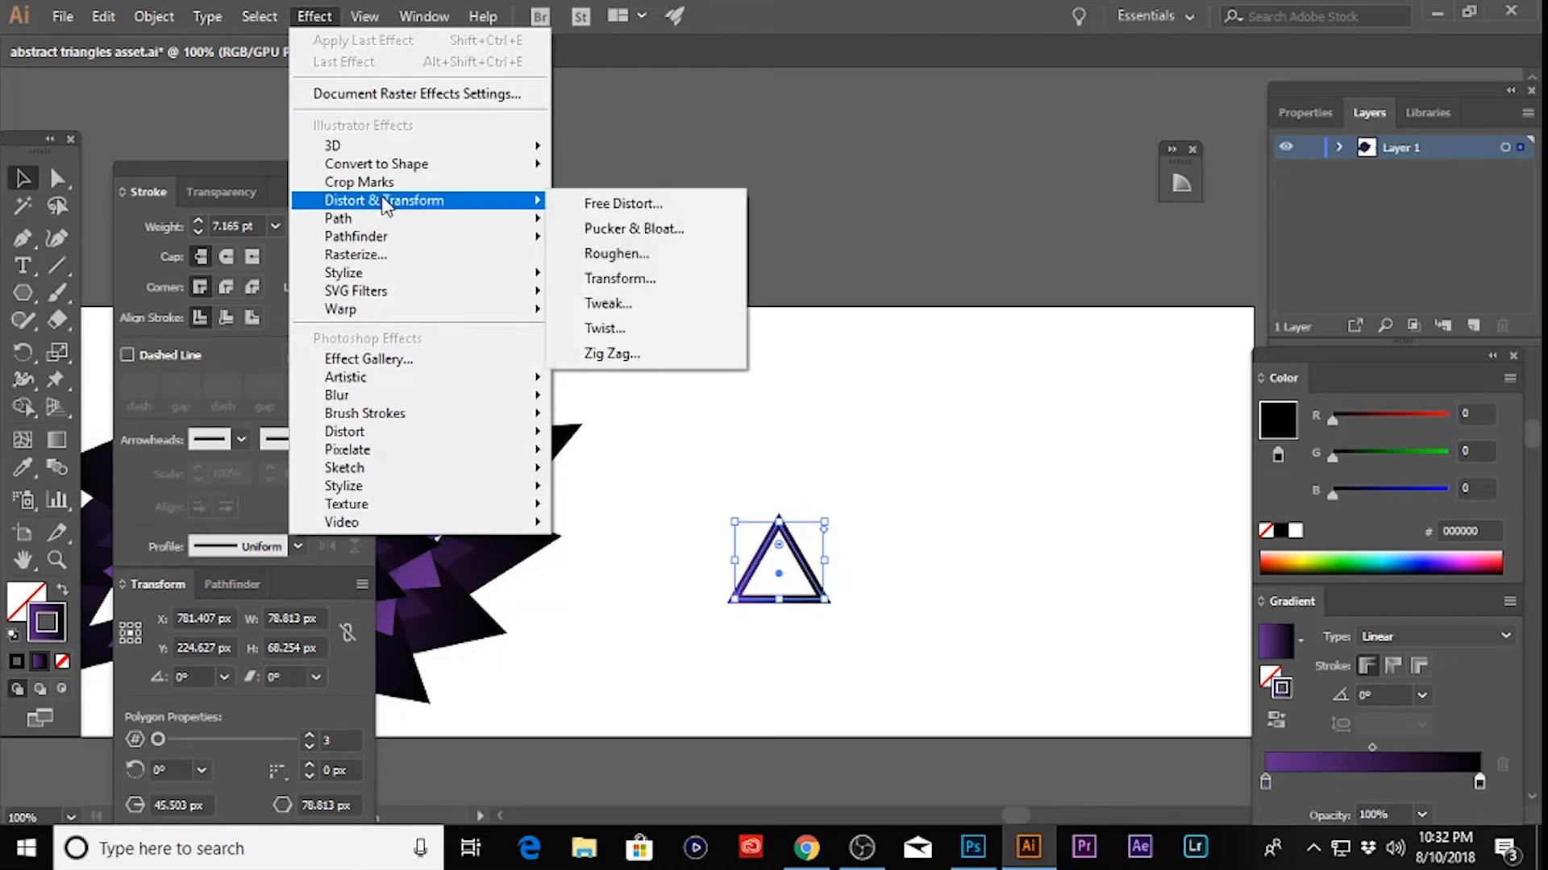
pyautogui.click(621, 278)
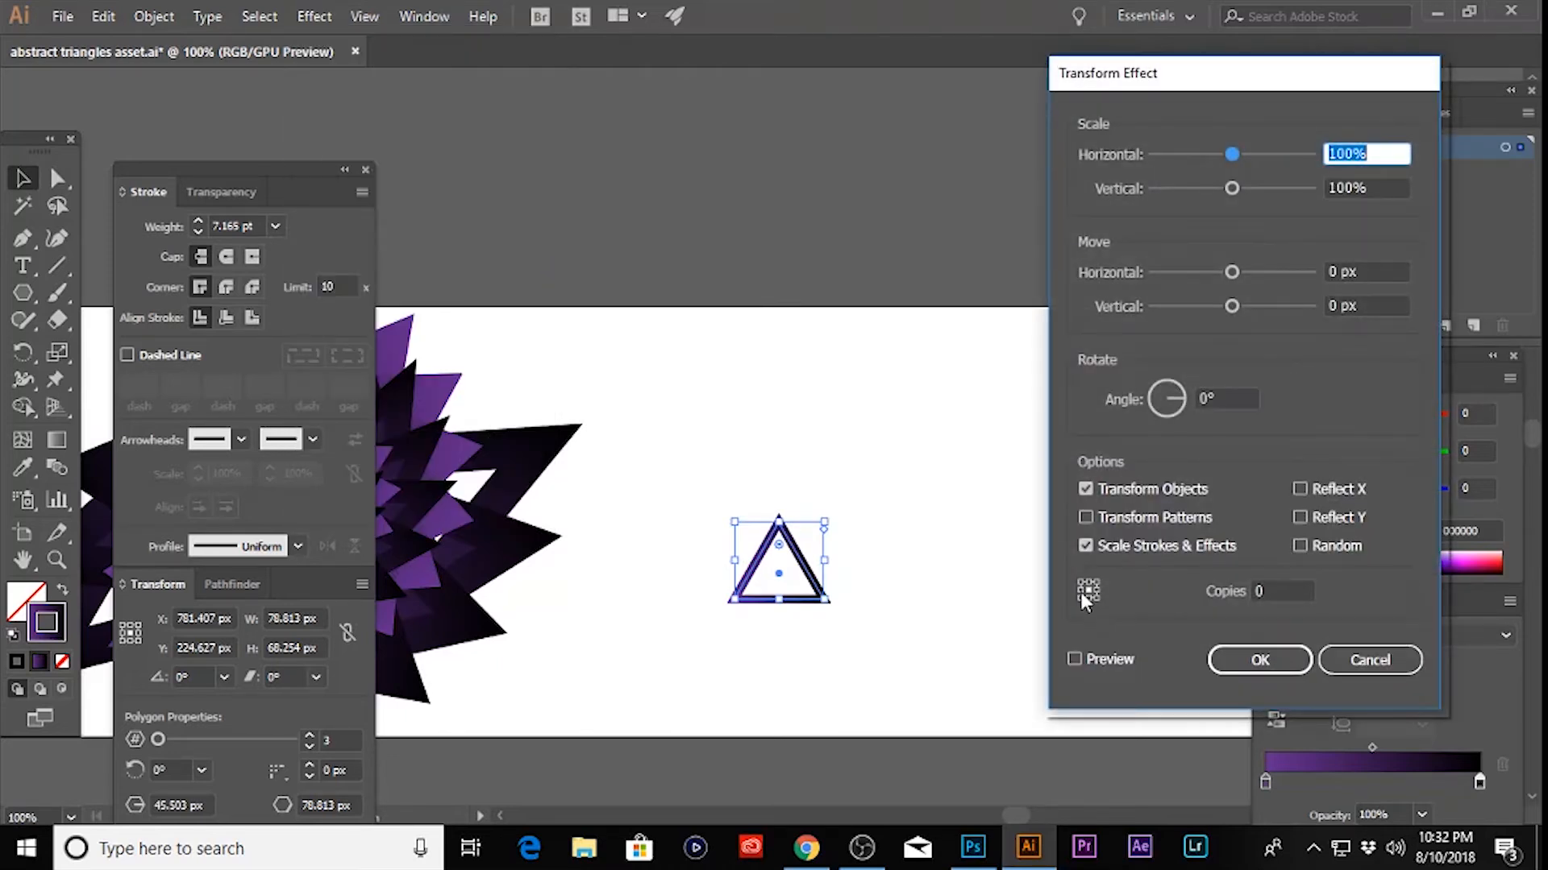
pyautogui.click(1275, 595)
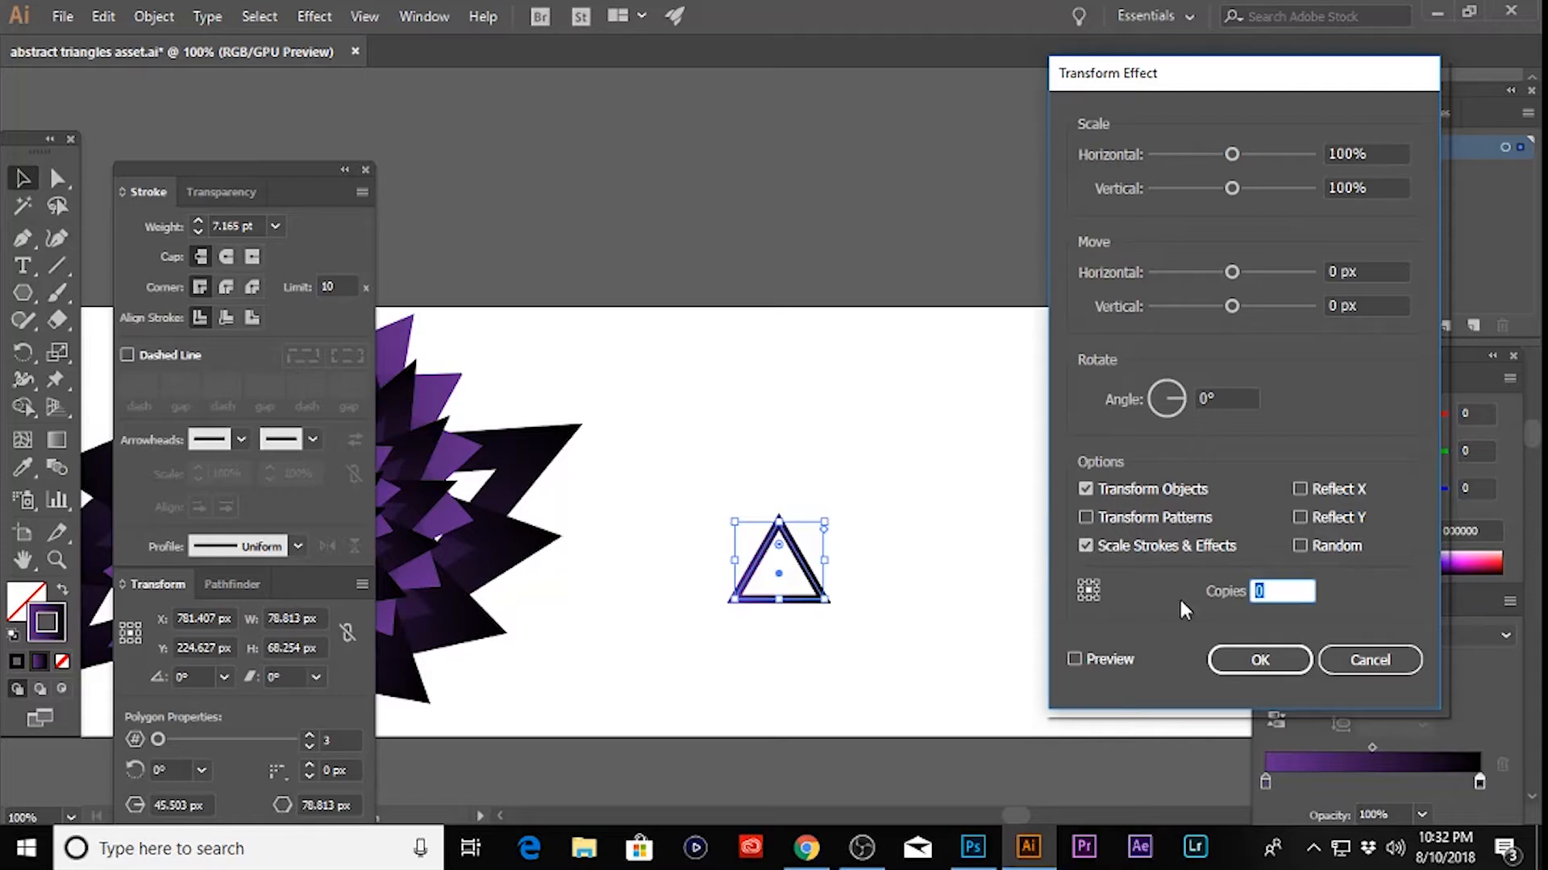
pyautogui.click(1098, 659)
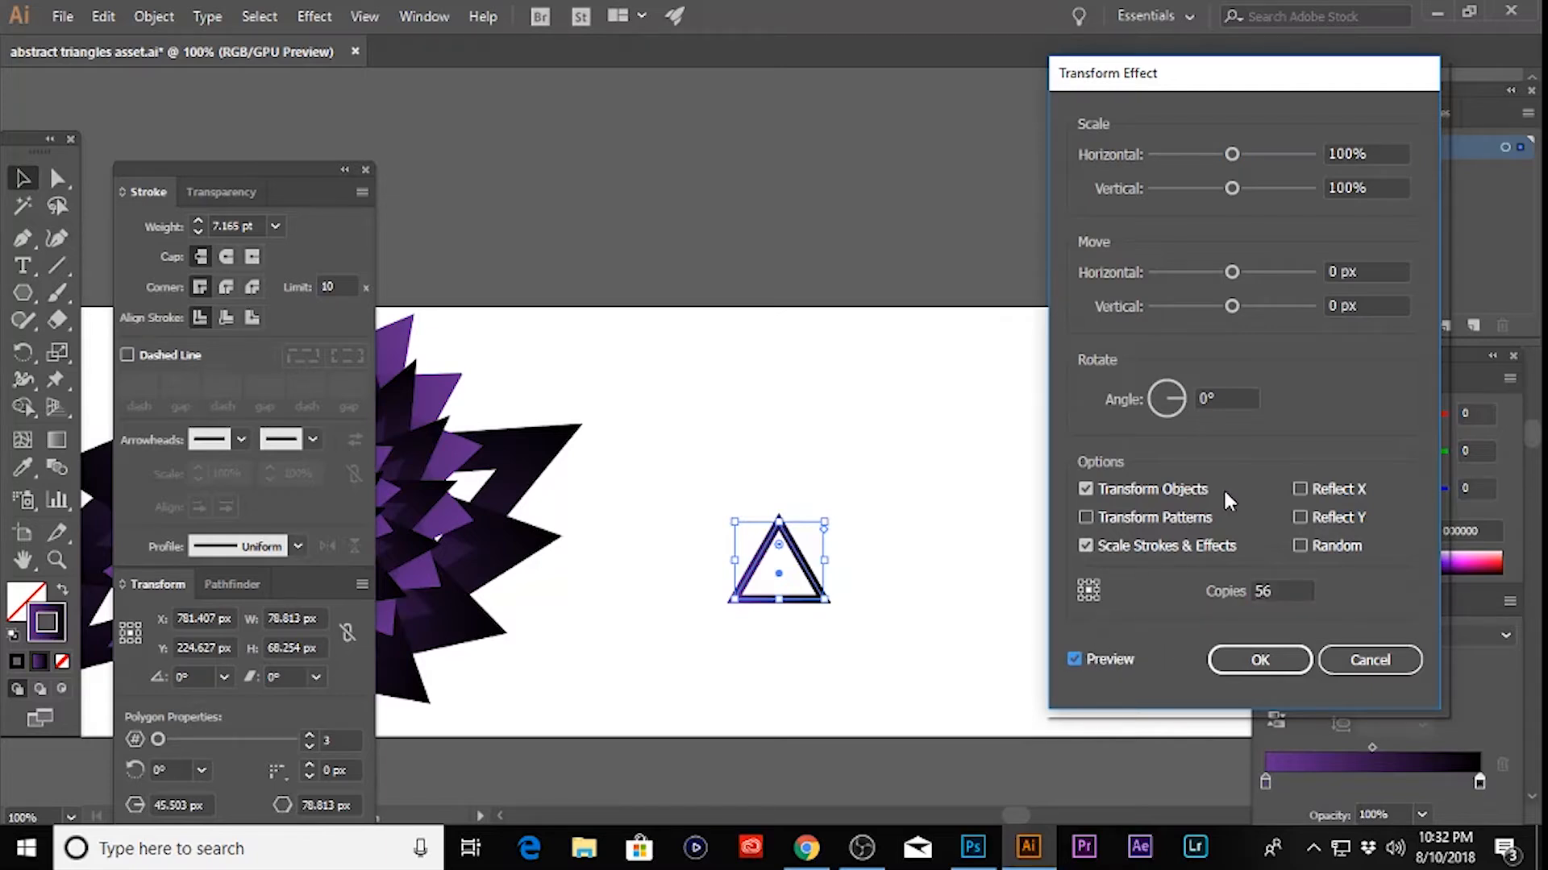
pyautogui.moveTo(1231, 155); pyautogui.dragTo(1237, 155)
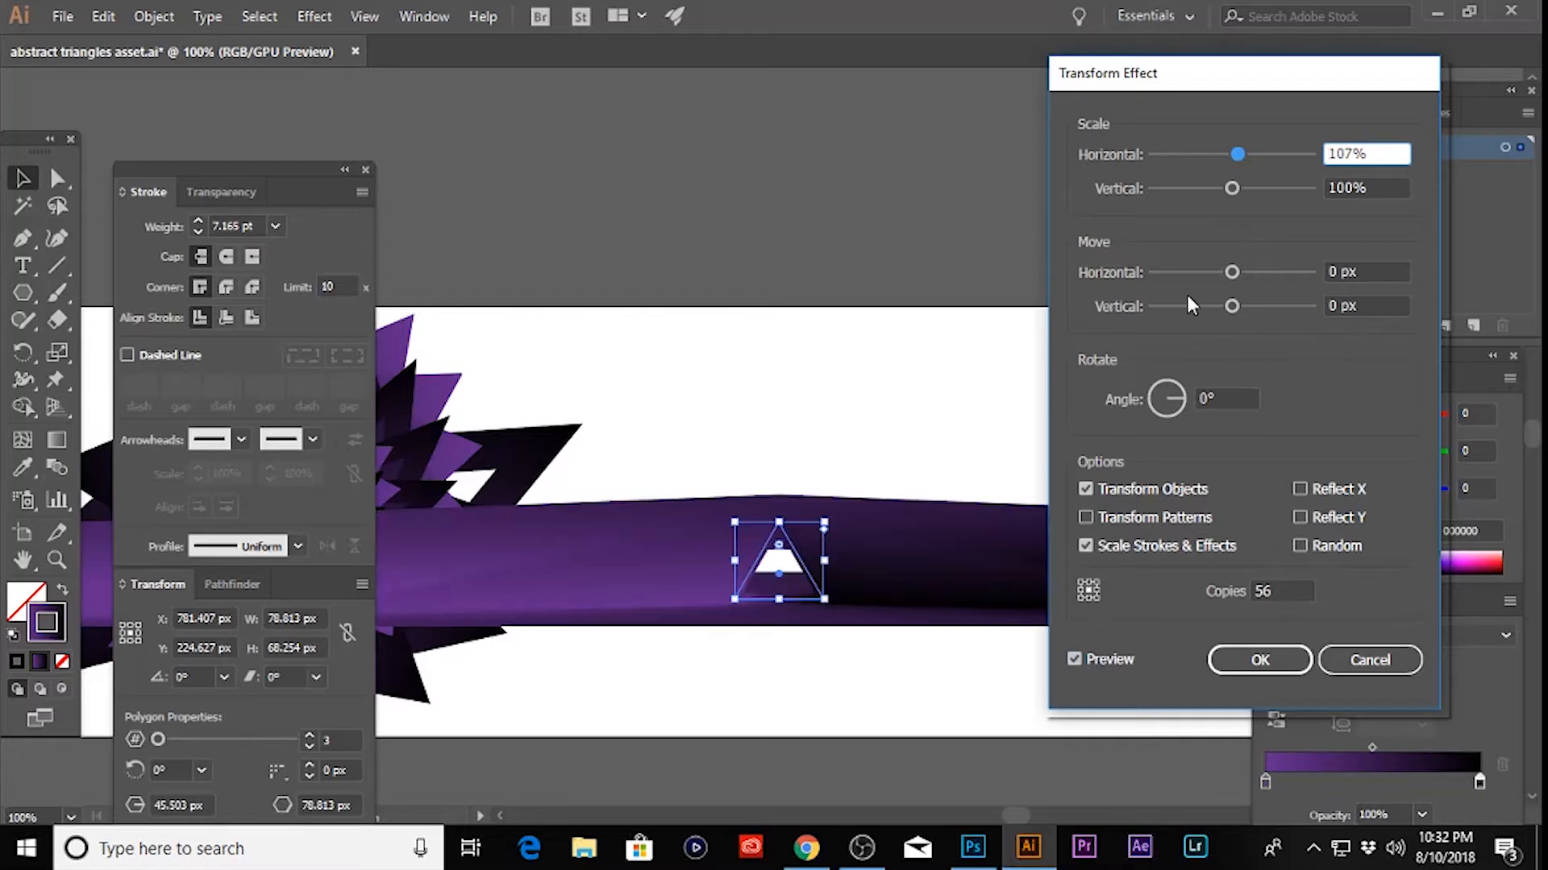
# - Try several rotation angles for the copies, settle on 188°, and apply the Transform effect
pyautogui.click(1182, 394)
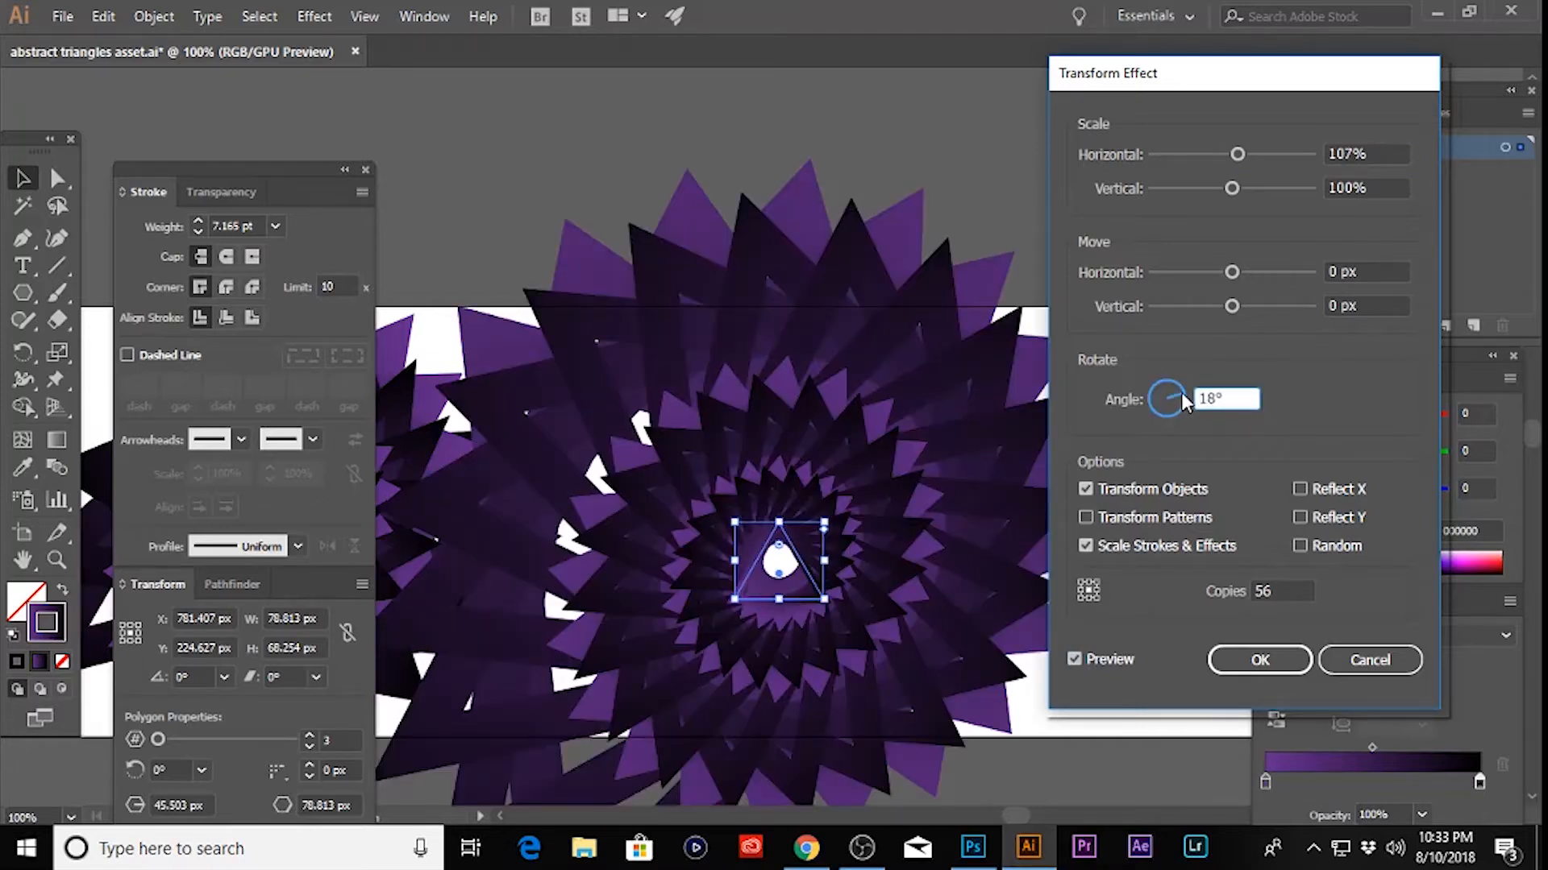
pyautogui.moveTo(1180, 392); pyautogui.dragTo(1170, 414)
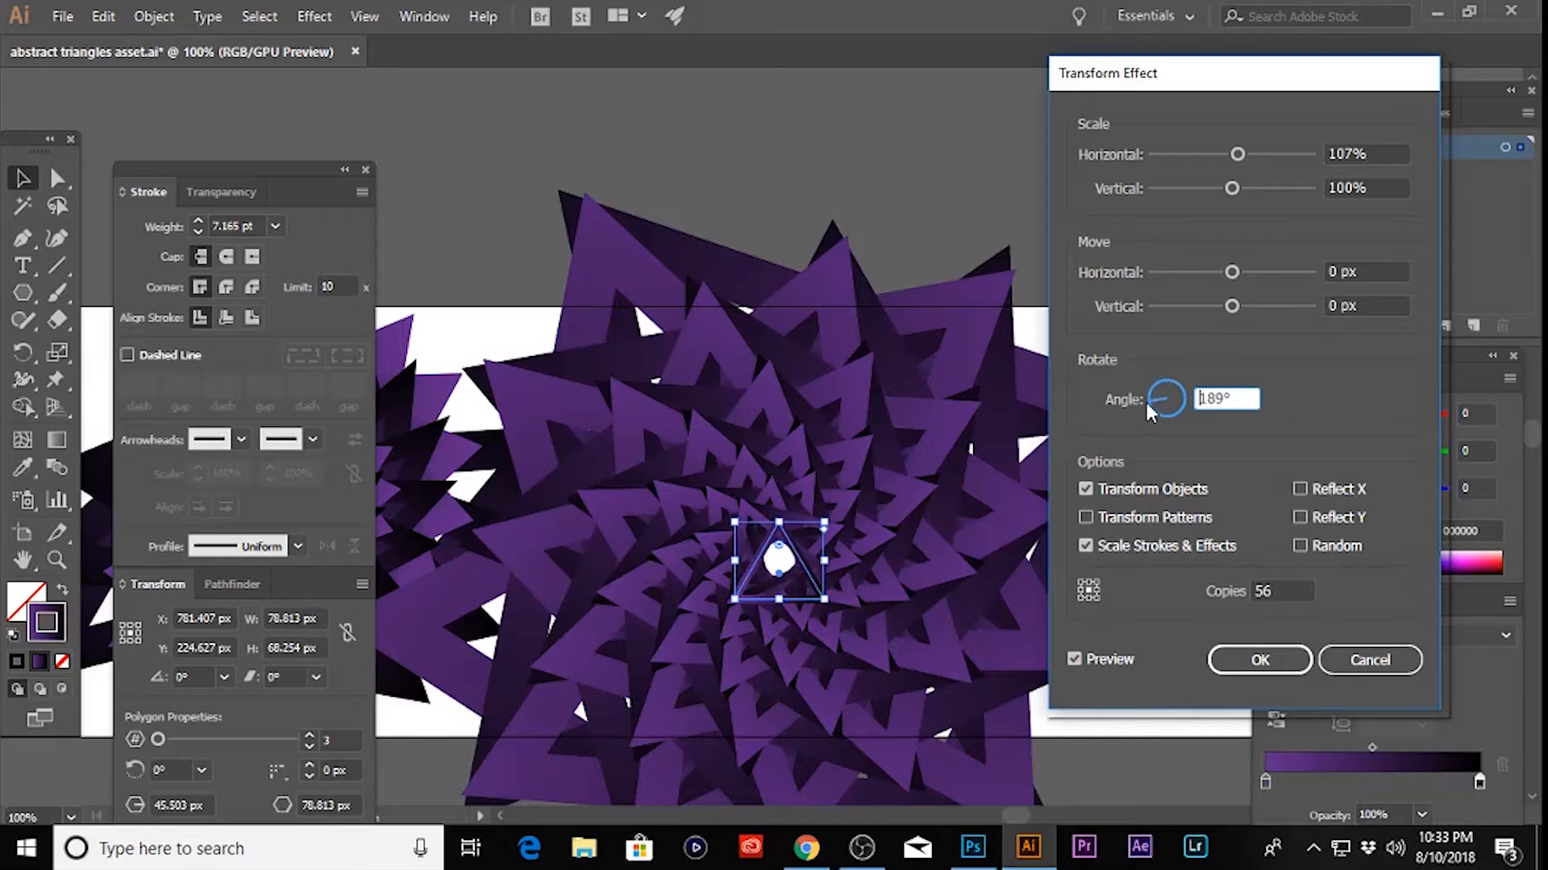
pyautogui.moveTo(1150, 411); pyautogui.dragTo(1155, 409)
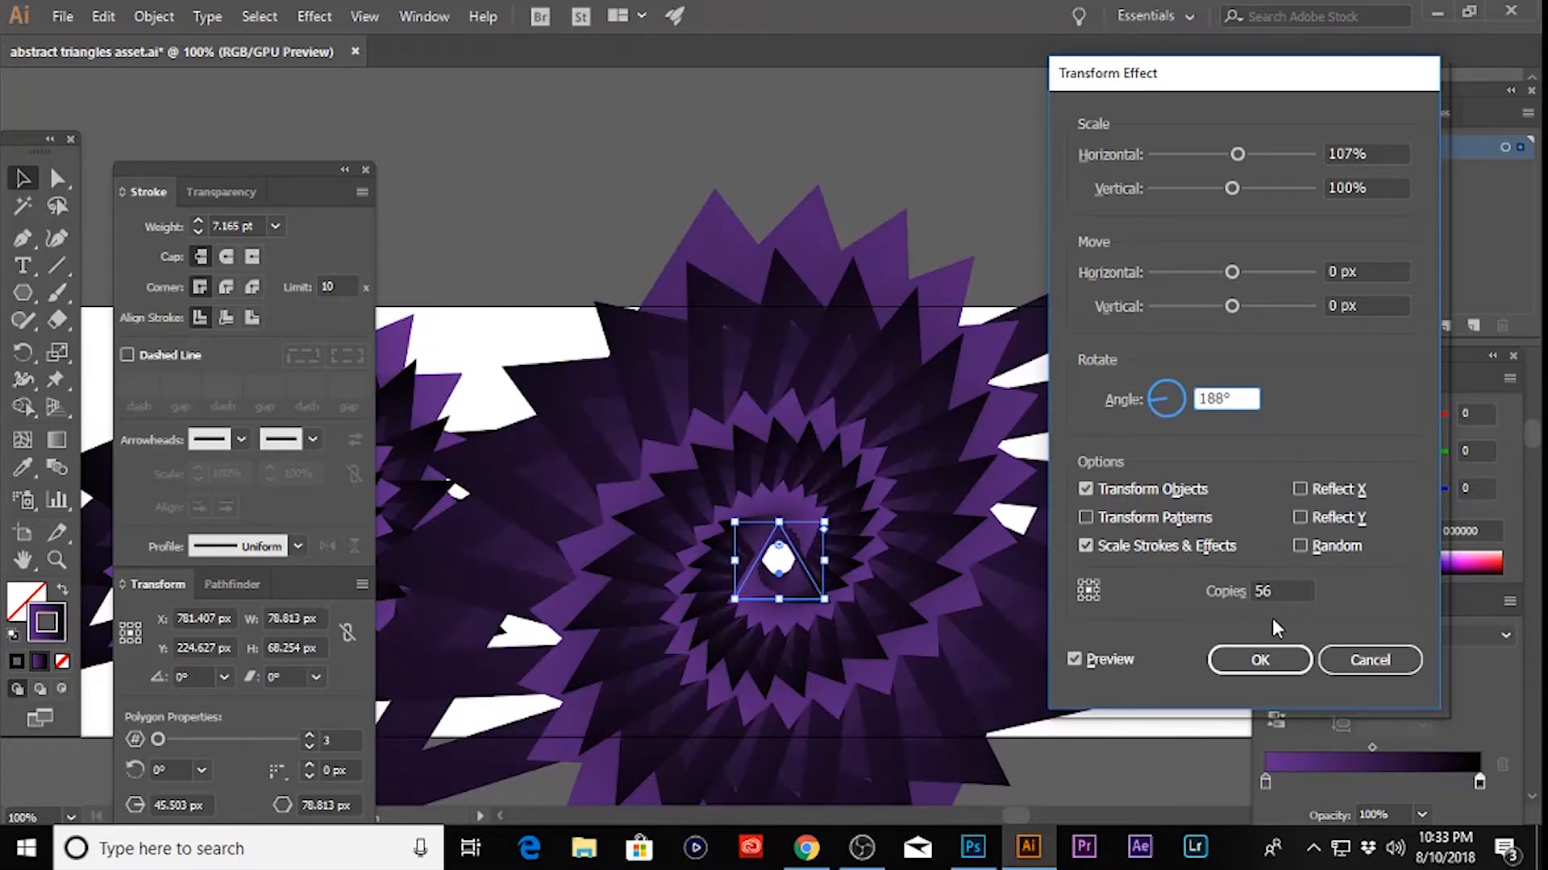
pyautogui.click(1304, 659)
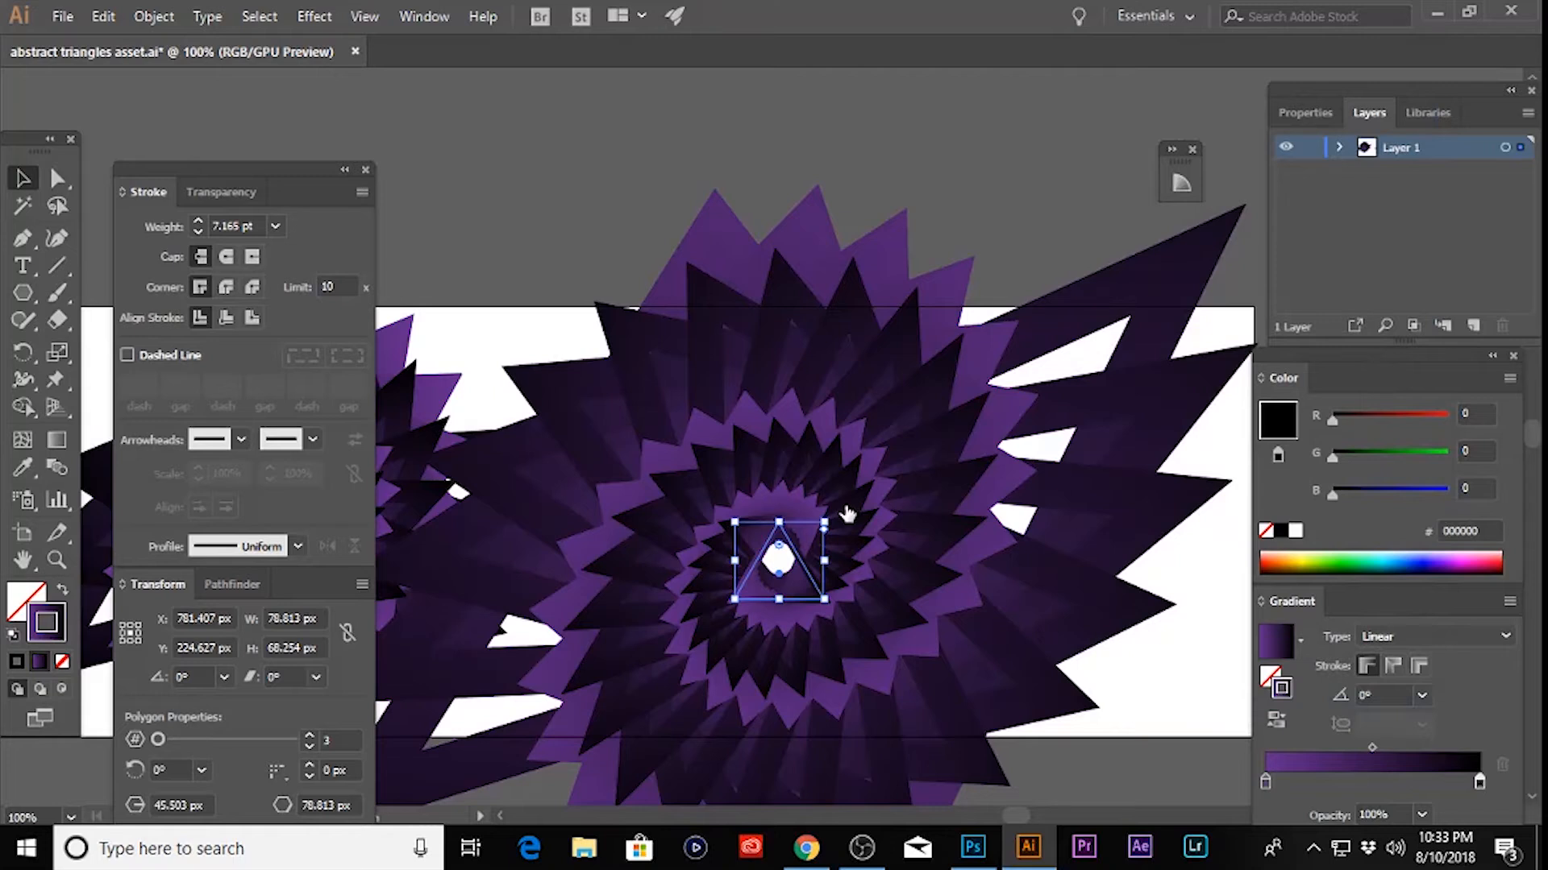
# - Expand the appearance of the new triangle spiral into editable paths
pyautogui.scroll(-2, 843, 506)
pyautogui.scroll(1, 777, 502)
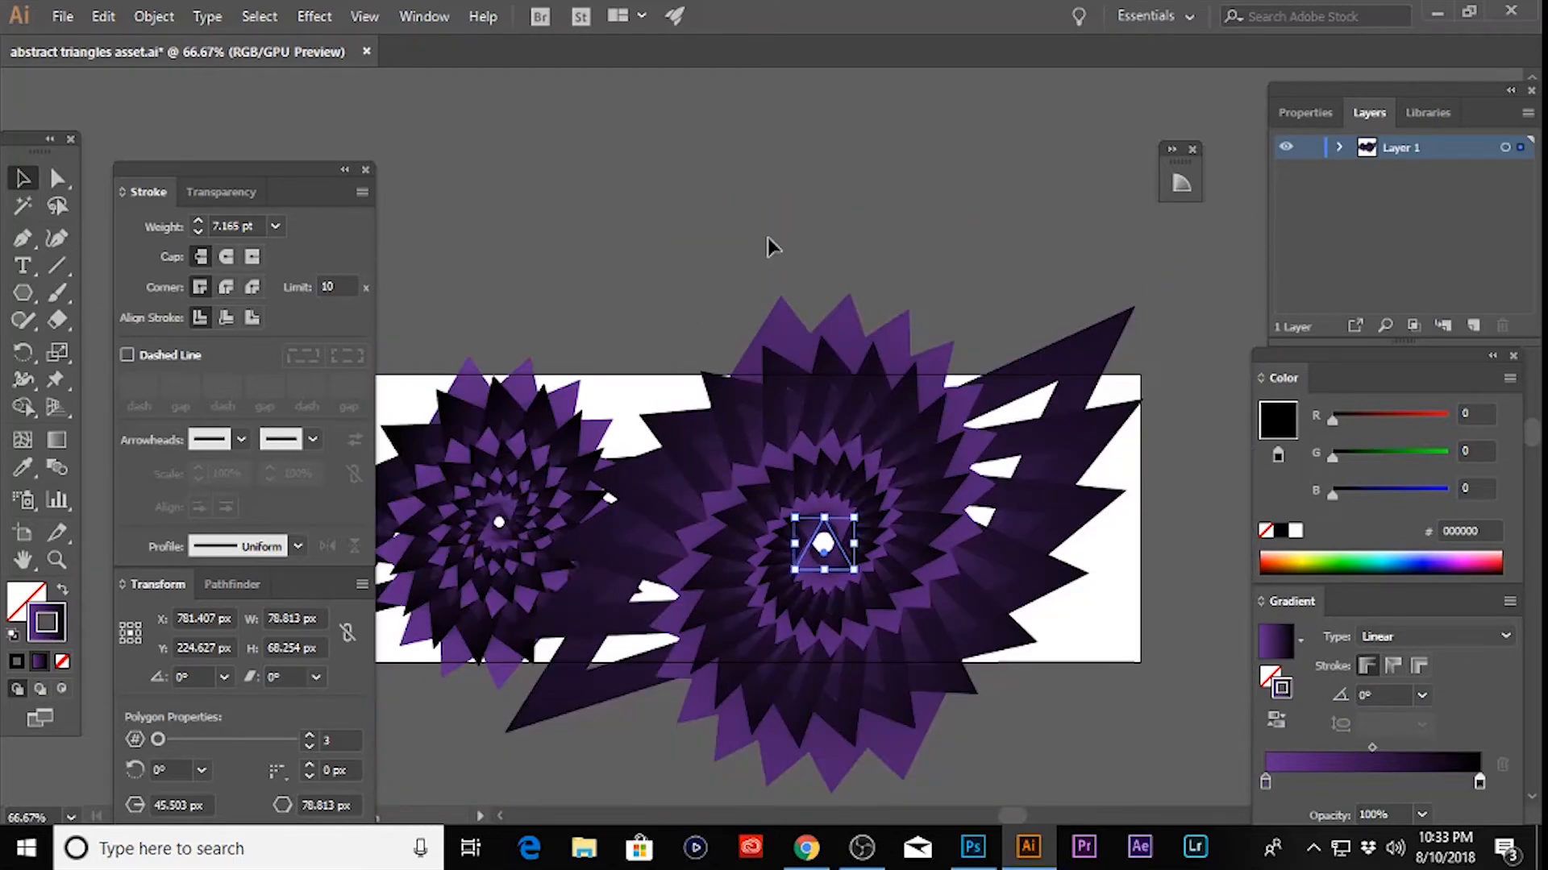
pyautogui.click(142, 18)
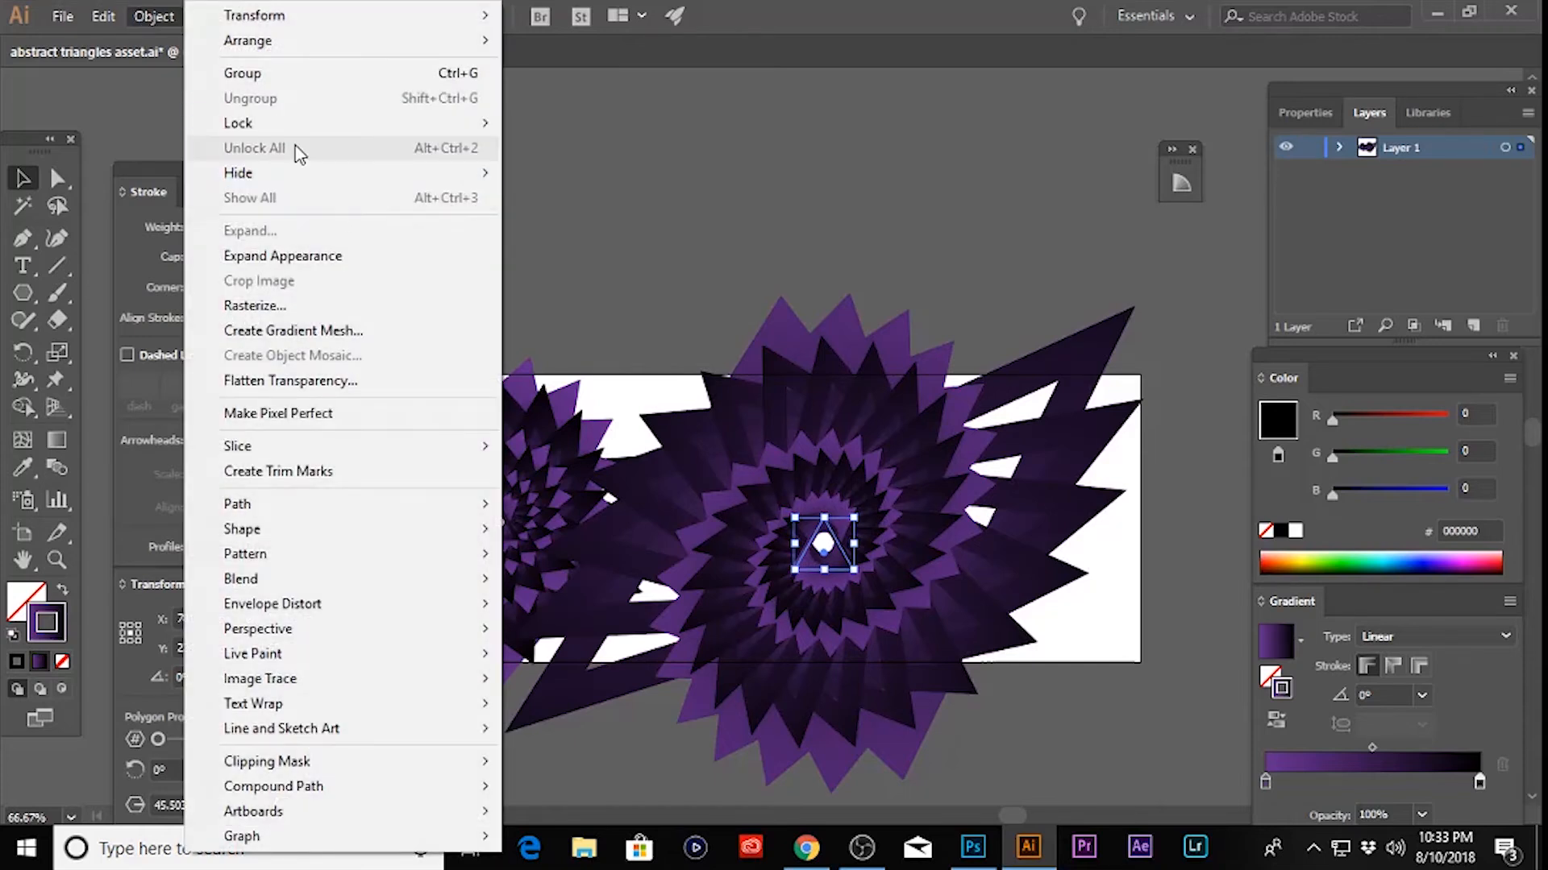
pyautogui.click(359, 256)
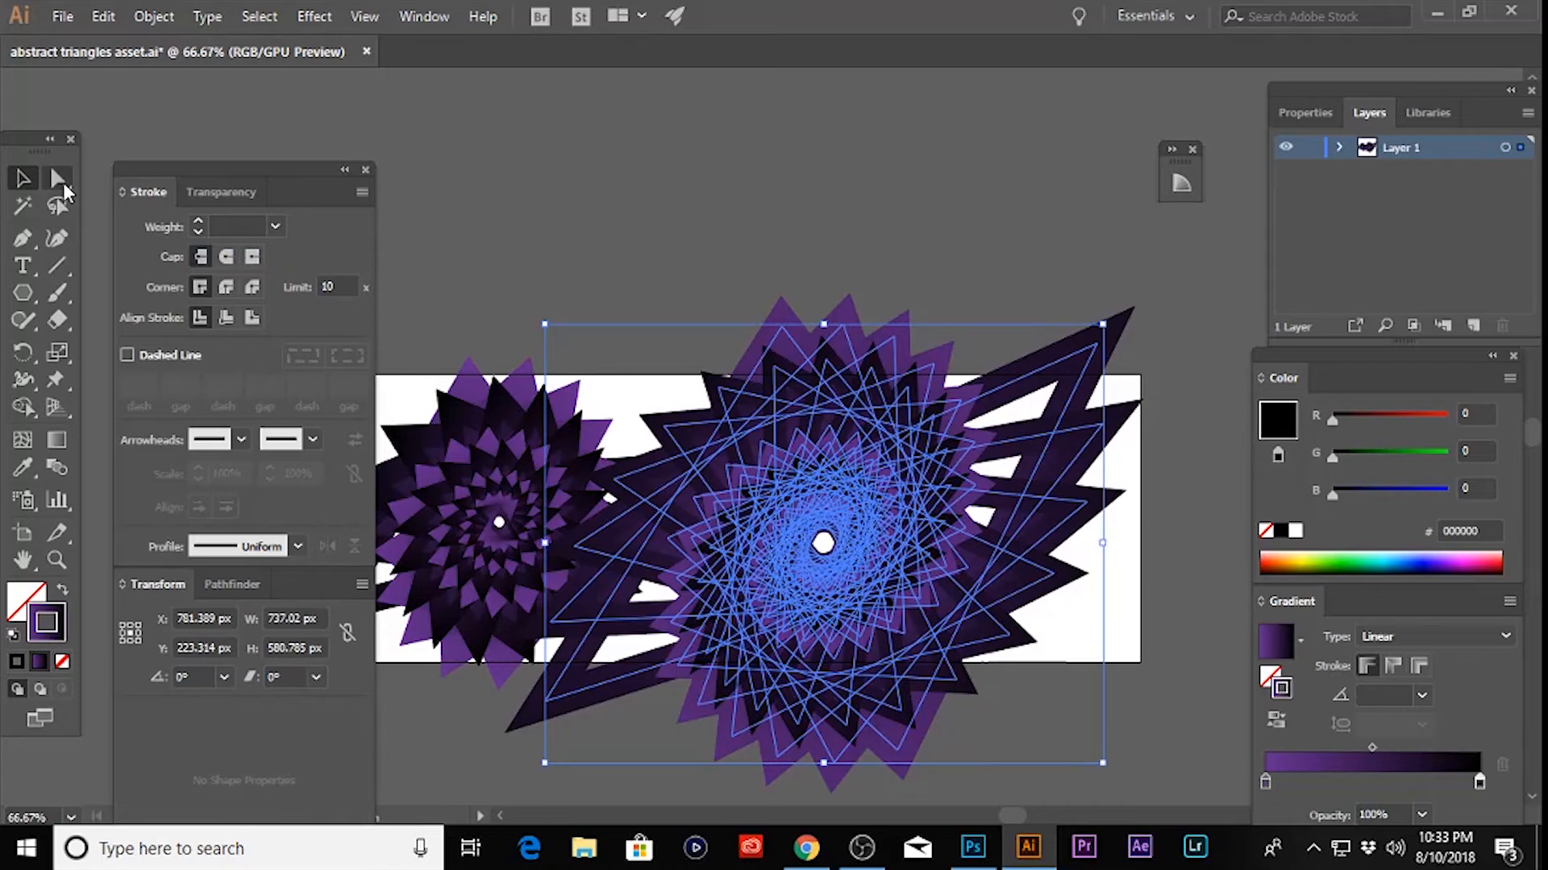
# - Scale the expanded spiral down to about 555 by 438 px and move it toward the artboard's right end
pyautogui.click(58, 179)
pyautogui.click(24, 179)
pyautogui.moveTo(1109, 325); pyautogui.dragTo(964, 431)
pyautogui.moveTo(841, 428); pyautogui.dragTo(999, 346)
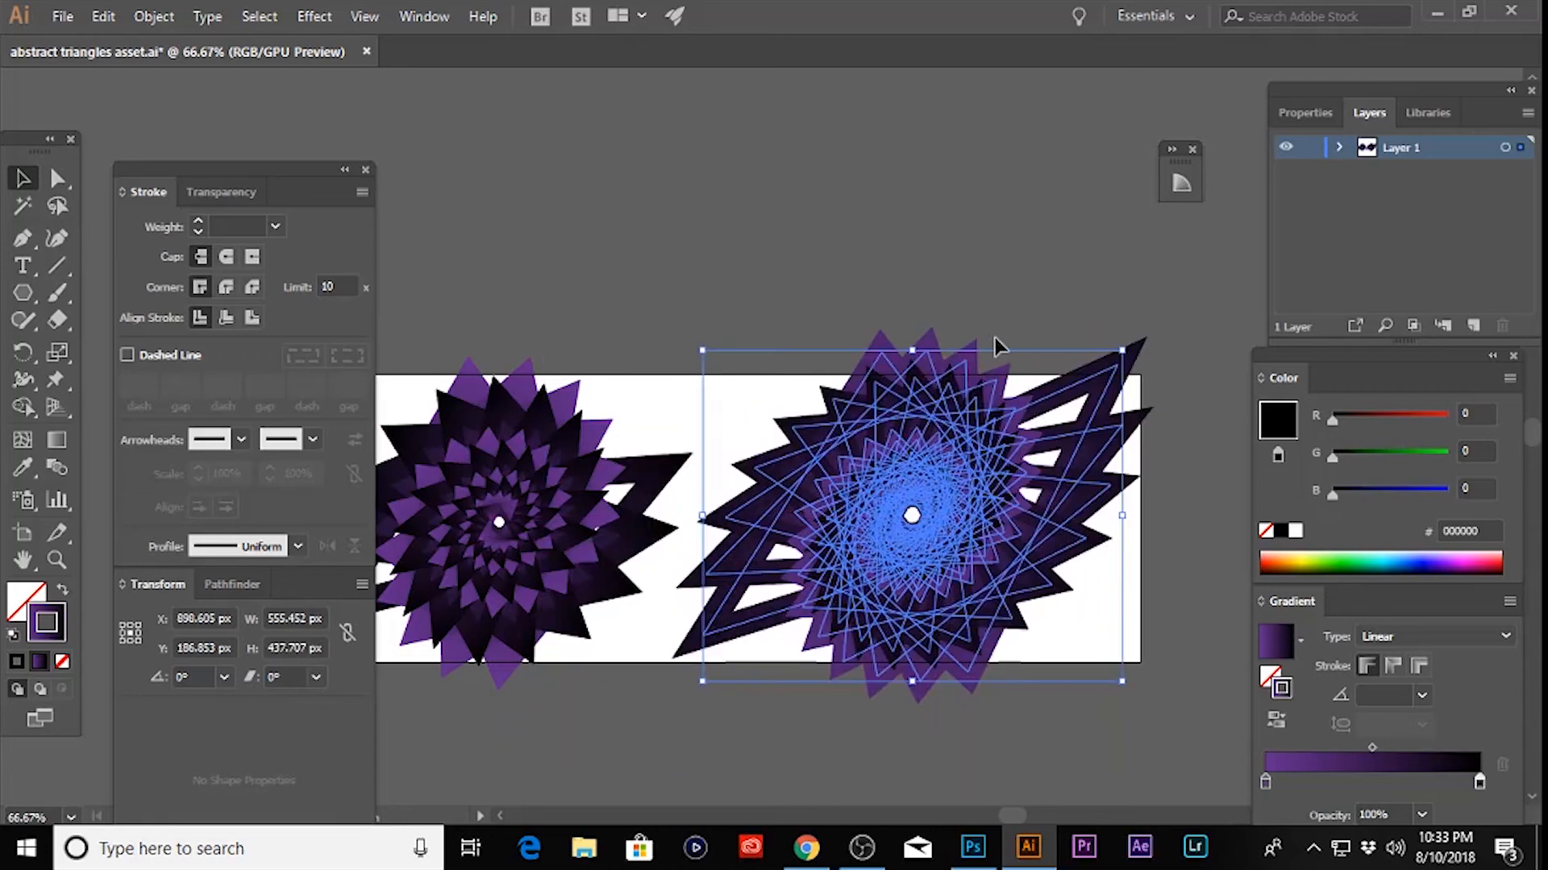
# - Switch to Photoshop, paste the triangle spiral into tutorial.psd as a smart object, and hide its layer beneath the character layer
pyautogui.click(1000, 346)
pyautogui.click(916, 511)
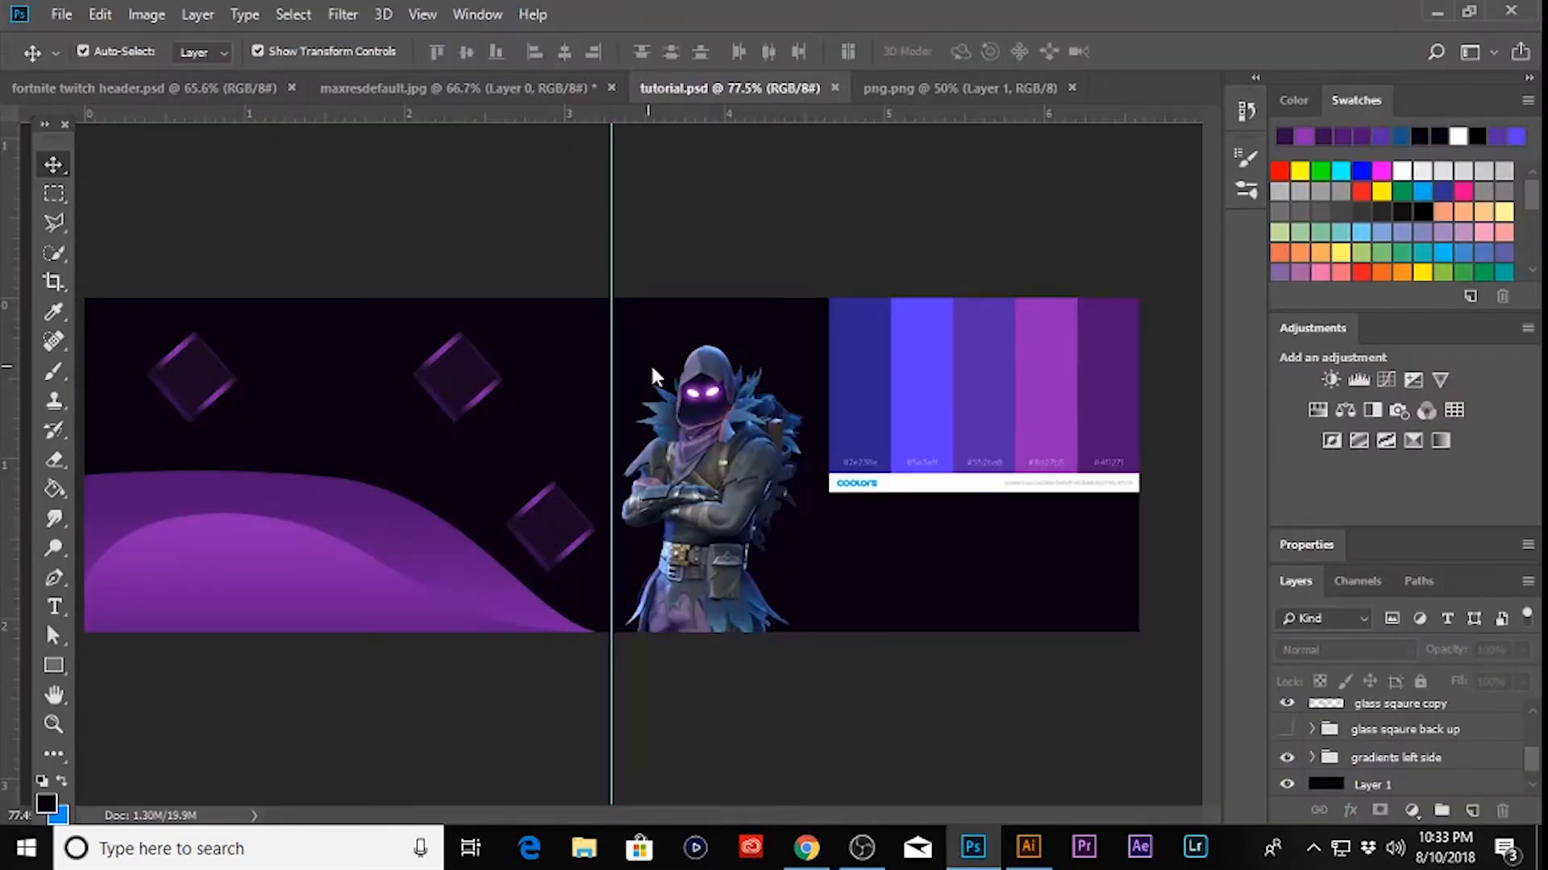
pyautogui.hotkey('ctrl', 'v')
pyautogui.moveTo(707, 479); pyautogui.dragTo(753, 484)
pyautogui.click(53, 164)
pyautogui.click(701, 334)
pyautogui.click(1287, 715)
pyautogui.moveTo(1382, 716); pyautogui.dragTo(1380, 756)
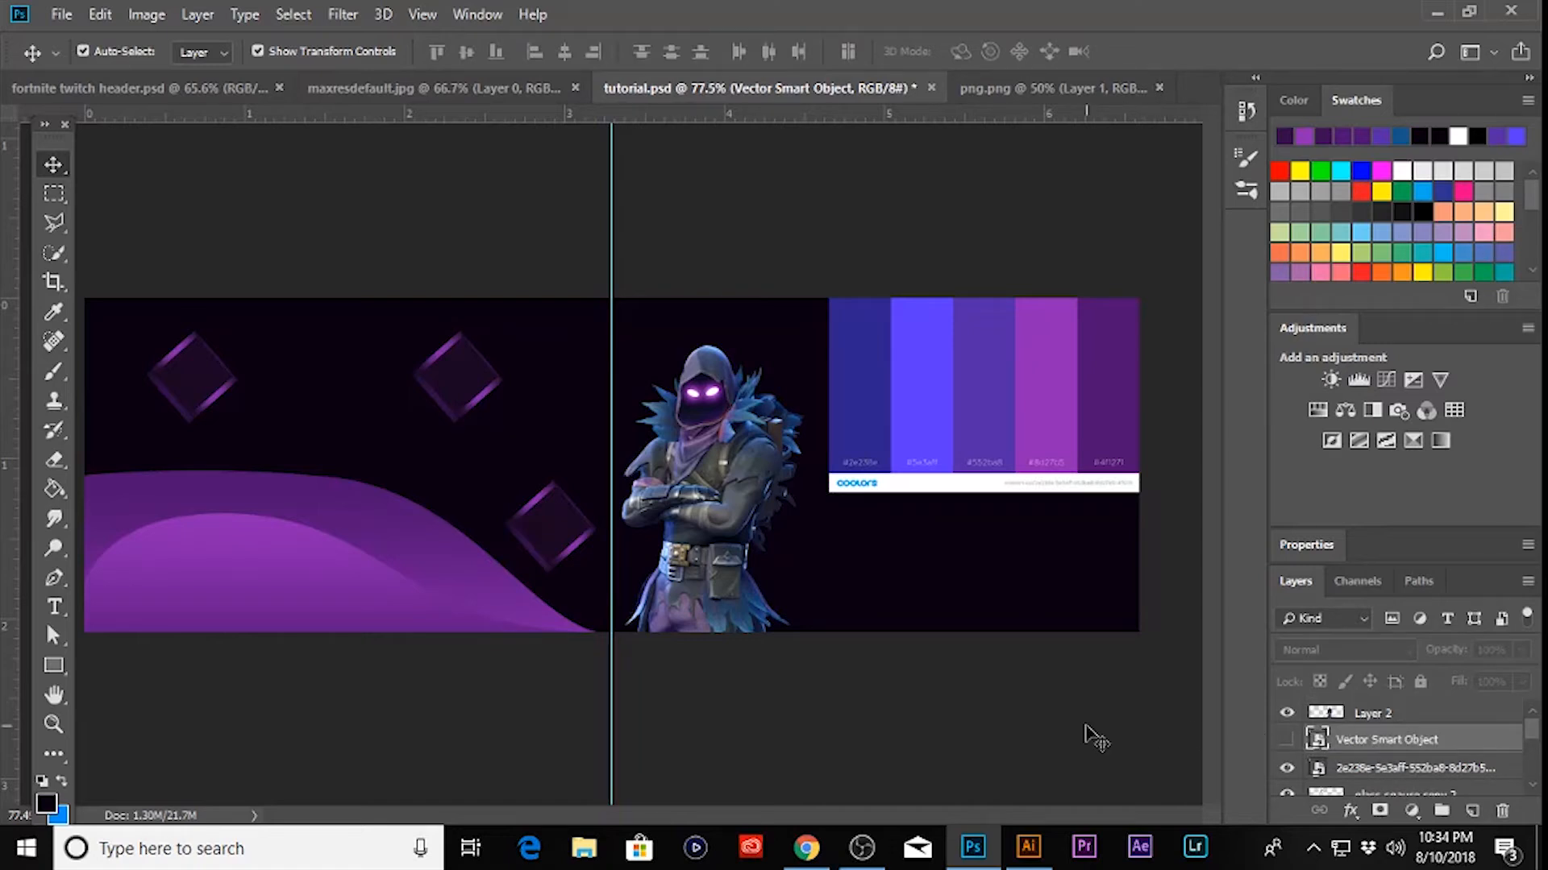
# - Hide the colour palette reference layer over the header's right side
pyautogui.click(861, 661)
pyautogui.click(272, 576)
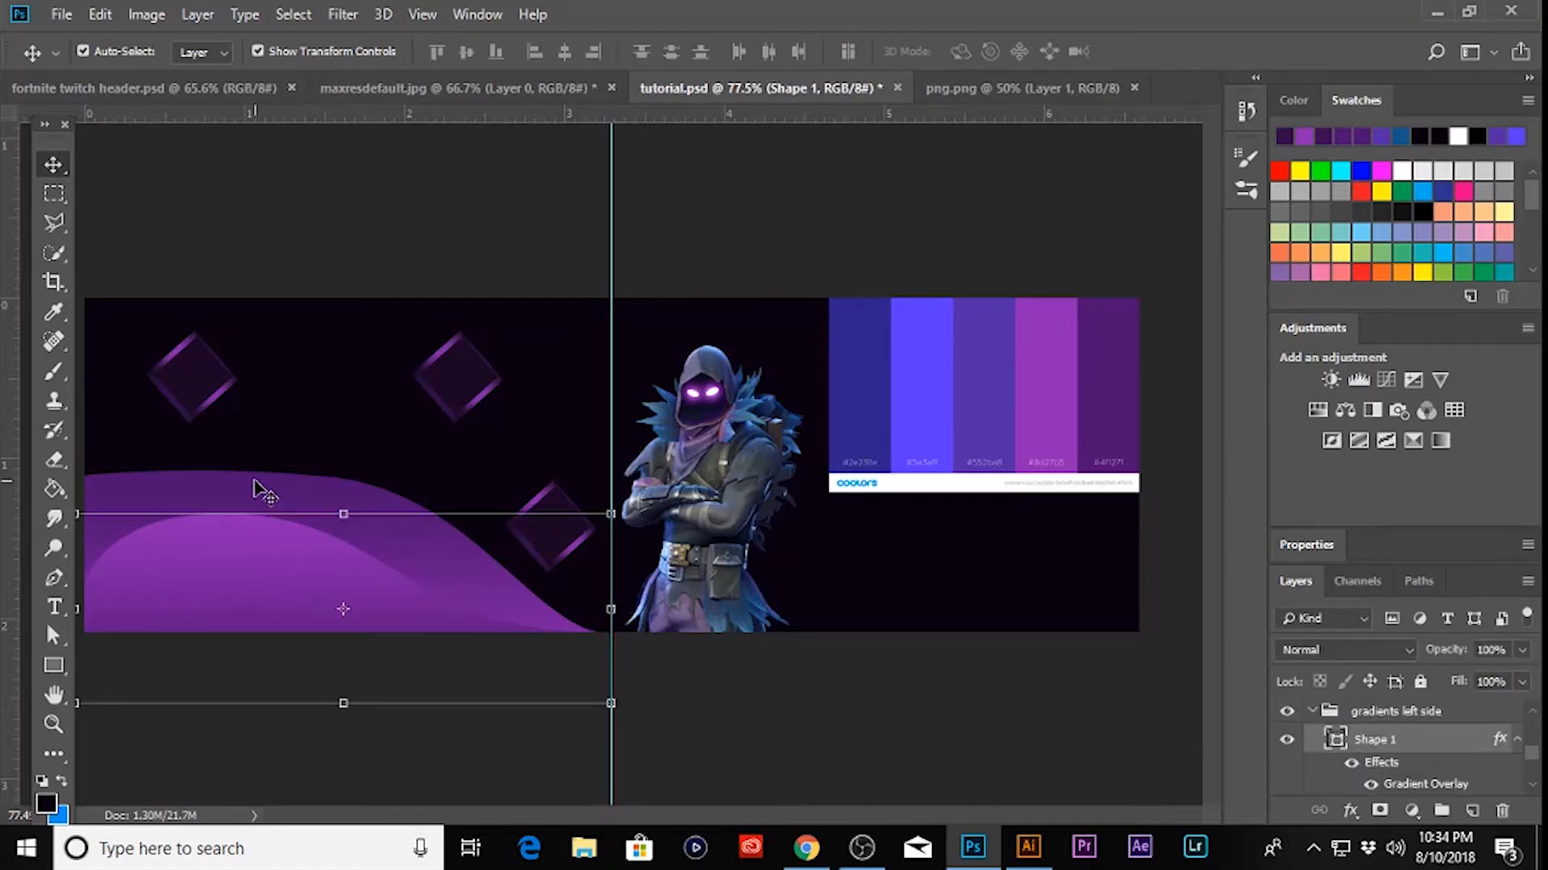
pyautogui.keyDown('shift'); pyautogui.click(253, 482); pyautogui.keyUp('shift')
pyautogui.keyDown('shift'); pyautogui.click(194, 381); pyautogui.keyUp('shift')
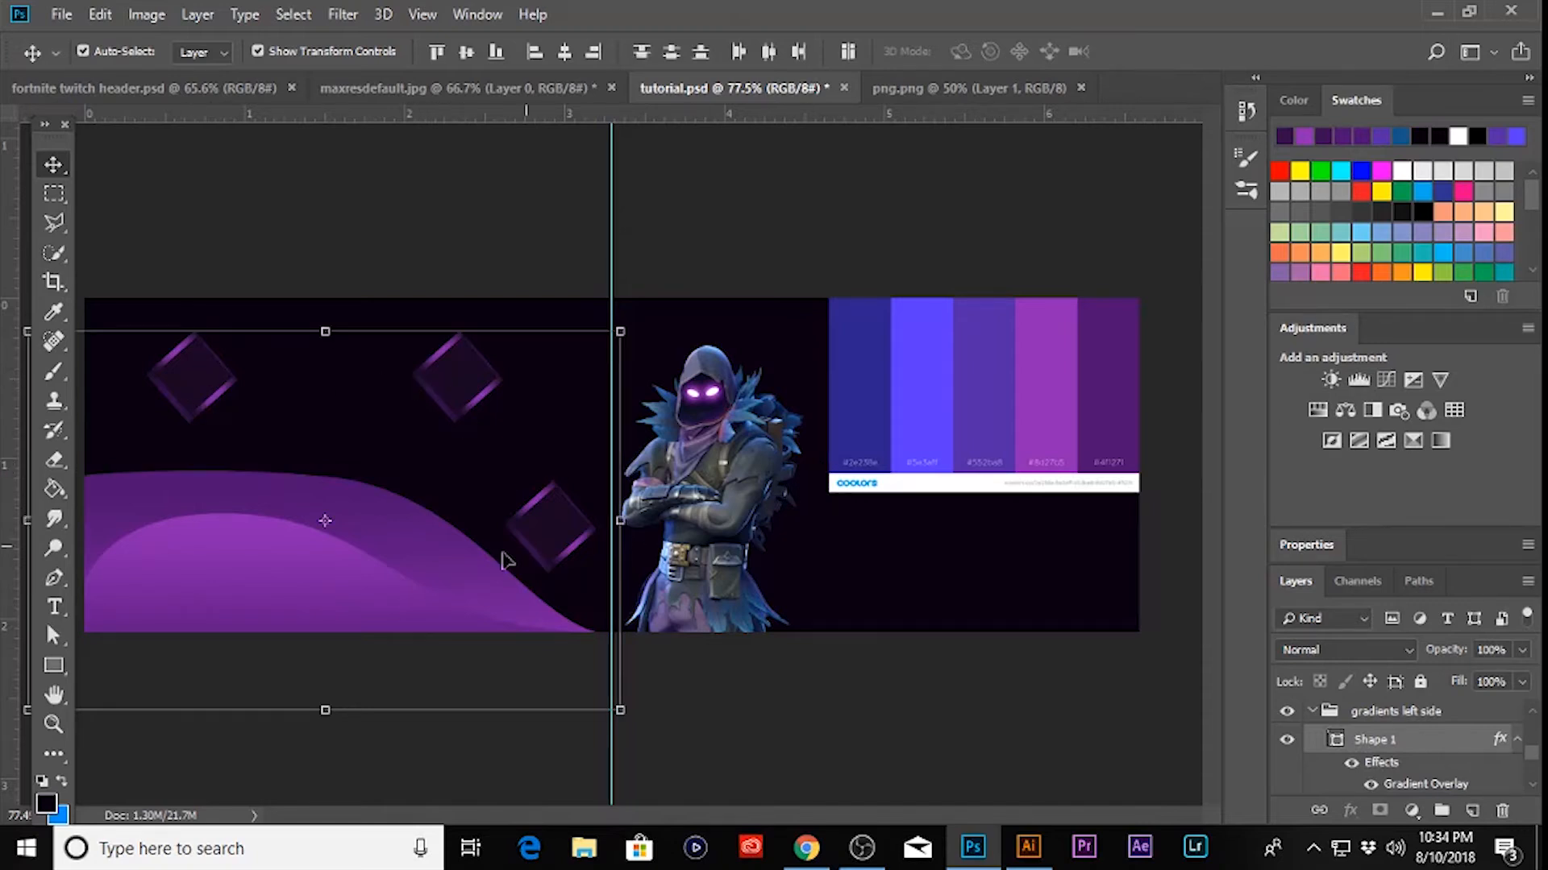
pyautogui.click(1027, 443)
pyautogui.click(1288, 713)
pyautogui.click(904, 706)
# - Group the two gradient waves with the glass squares, duplicate the group, hide the original, and merge the copy into one layer
pyautogui.click(333, 552)
pyautogui.keyDown('shift'); pyautogui.click(321, 488); pyautogui.keyUp('shift')
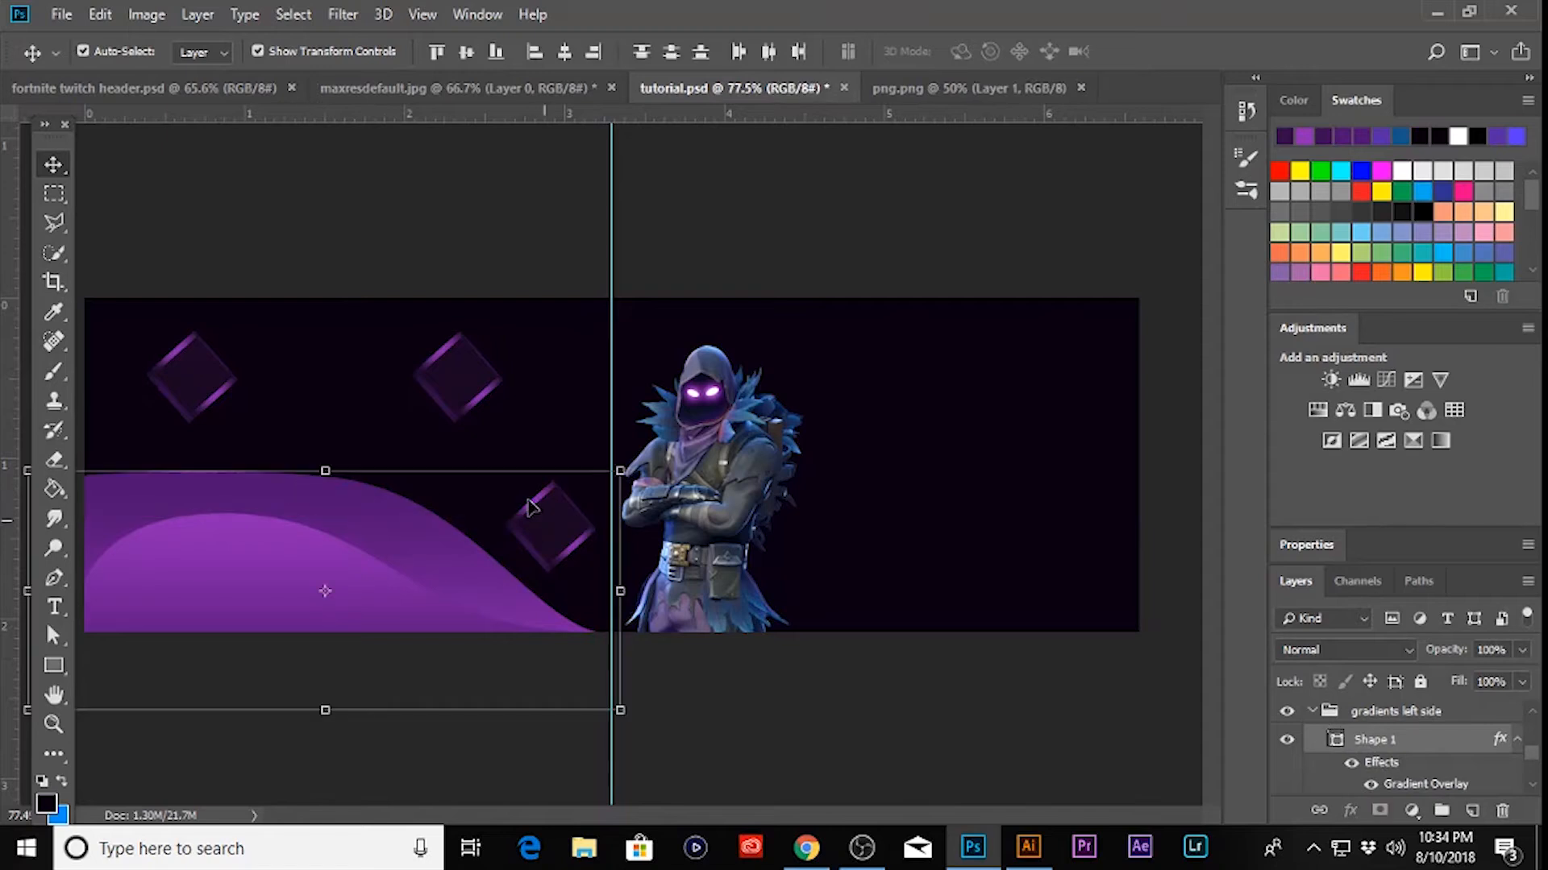
pyautogui.keyDown('shift'); pyautogui.click(203, 389); pyautogui.keyUp('shift')
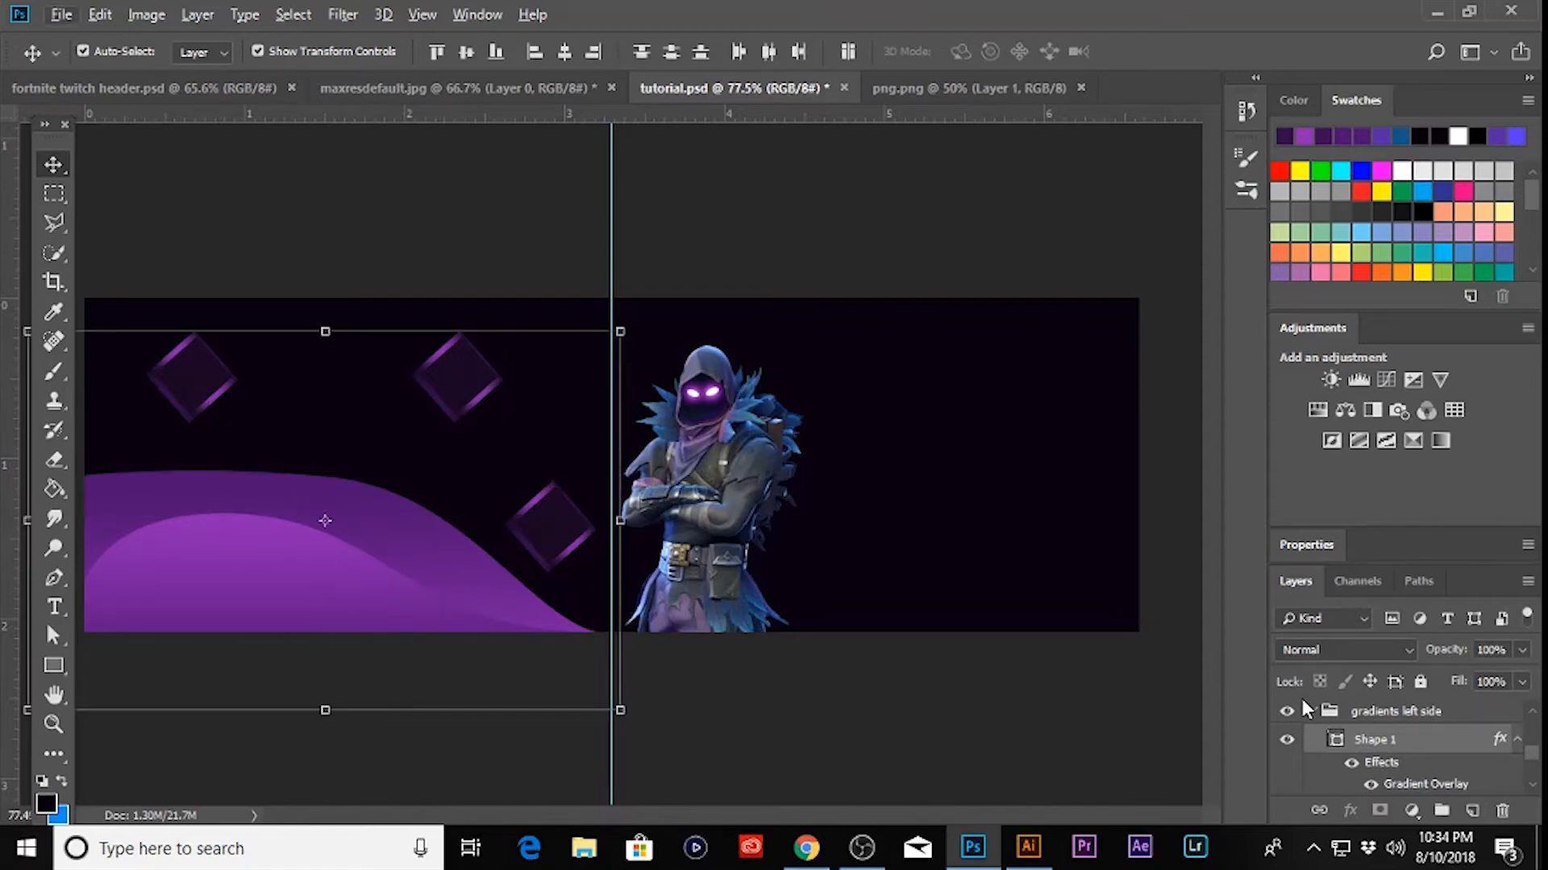
pyautogui.scroll(2, 1303, 699)
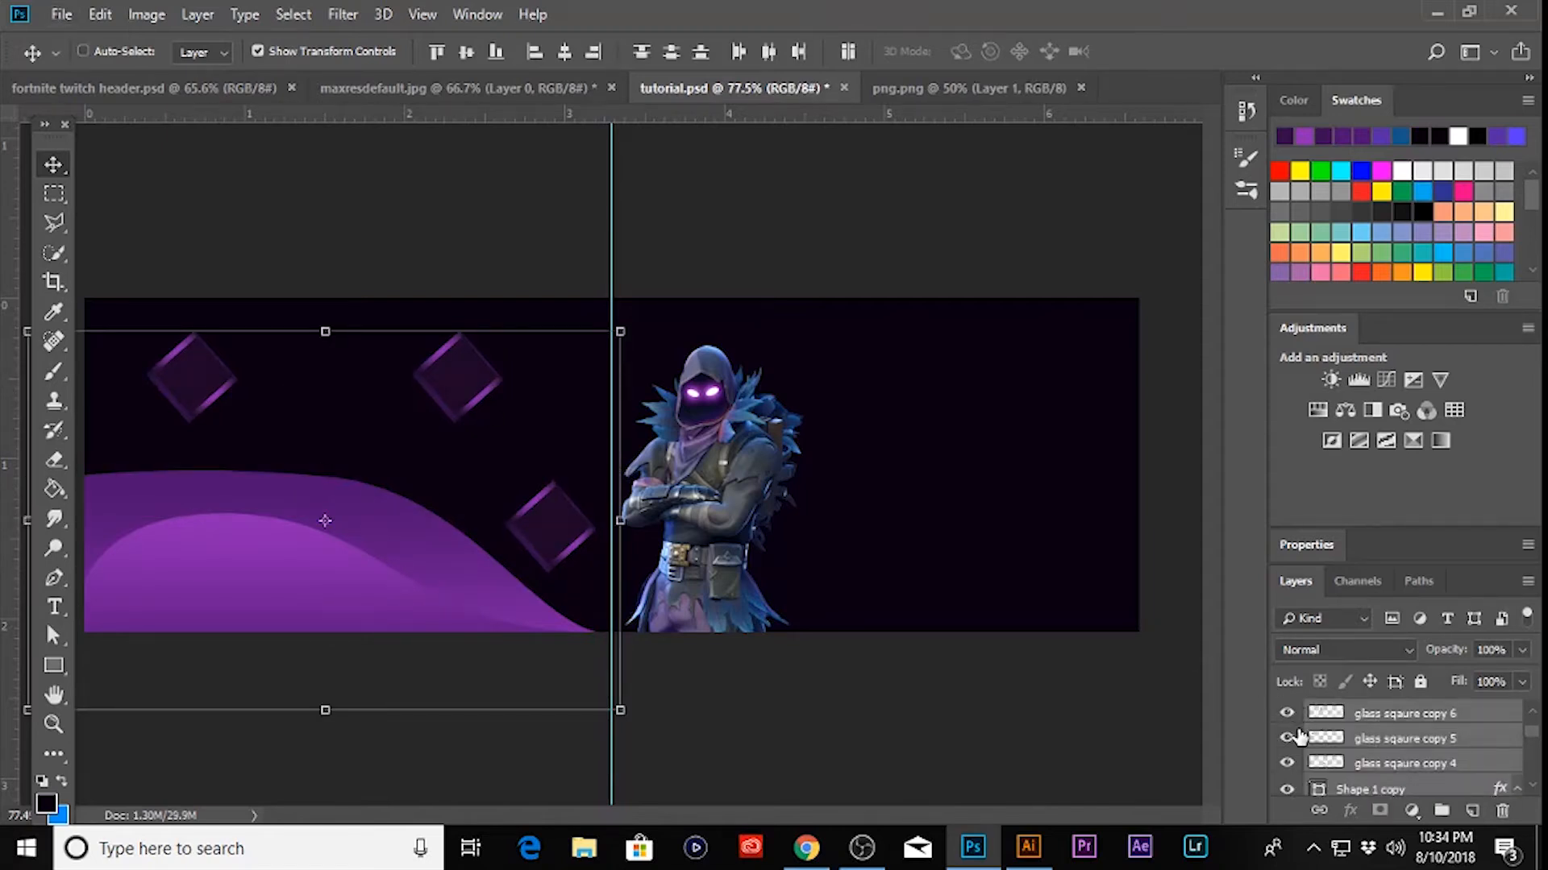
pyautogui.hotkey('ctrl', 'g')
pyautogui.hotkey('ctrl', 'j')
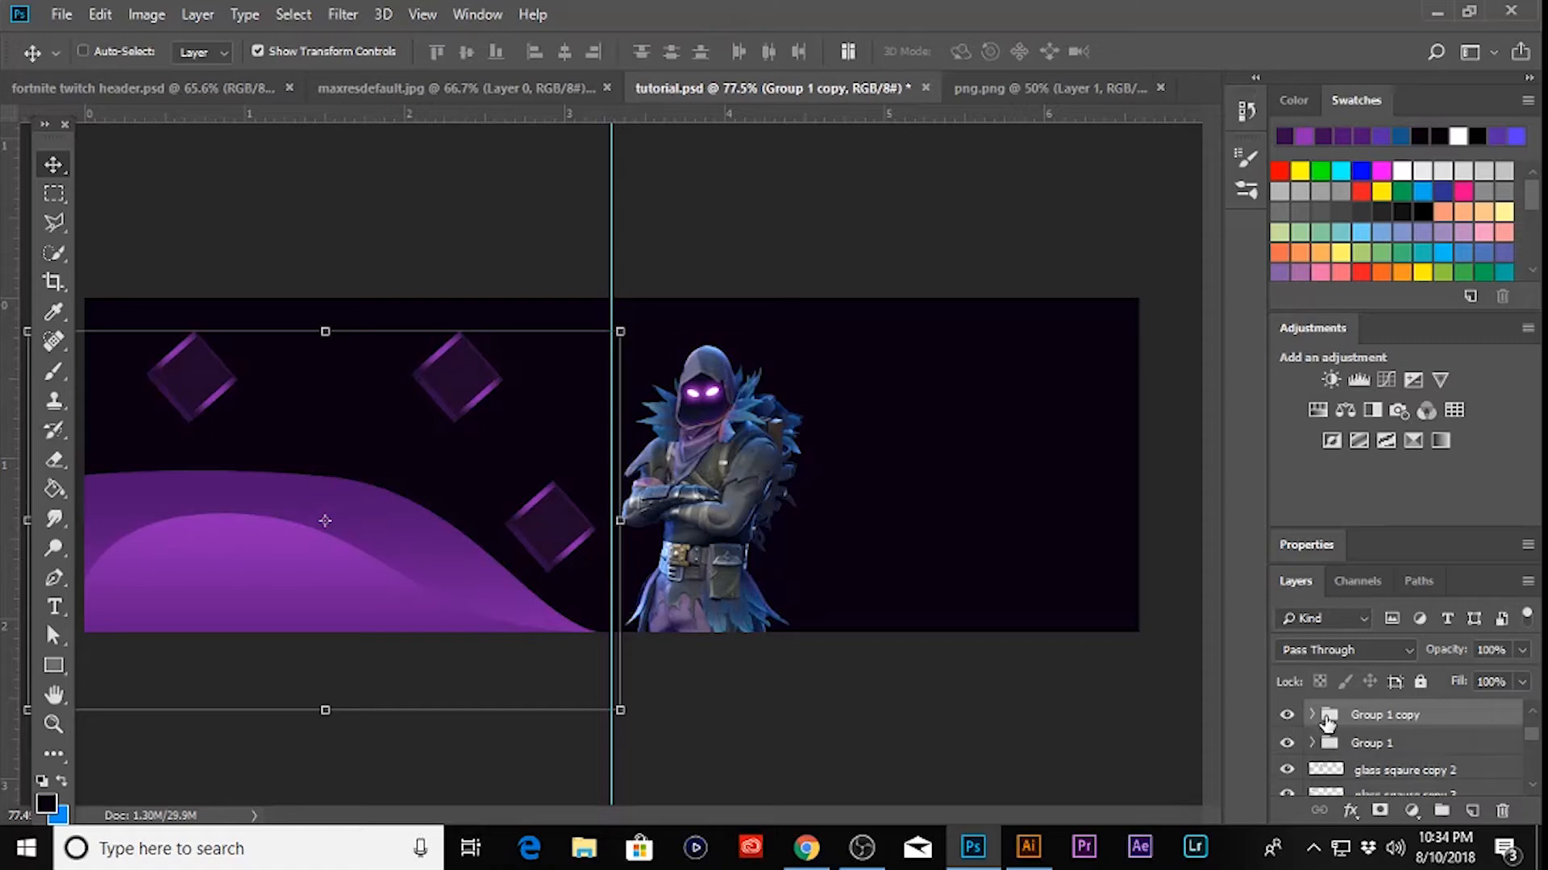
pyautogui.click(1287, 743)
pyautogui.hotkey('ctrl', 'e')
# - Flip the merged copy horizontally and place it on the header's right half at about X 920 px, mirroring the left side
pyautogui.hotkey('ctrl', 't')
pyautogui.moveTo(390, 604); pyautogui.dragTo(959, 580)
pyautogui.rightClick(943, 589)
pyautogui.click(951, 564)
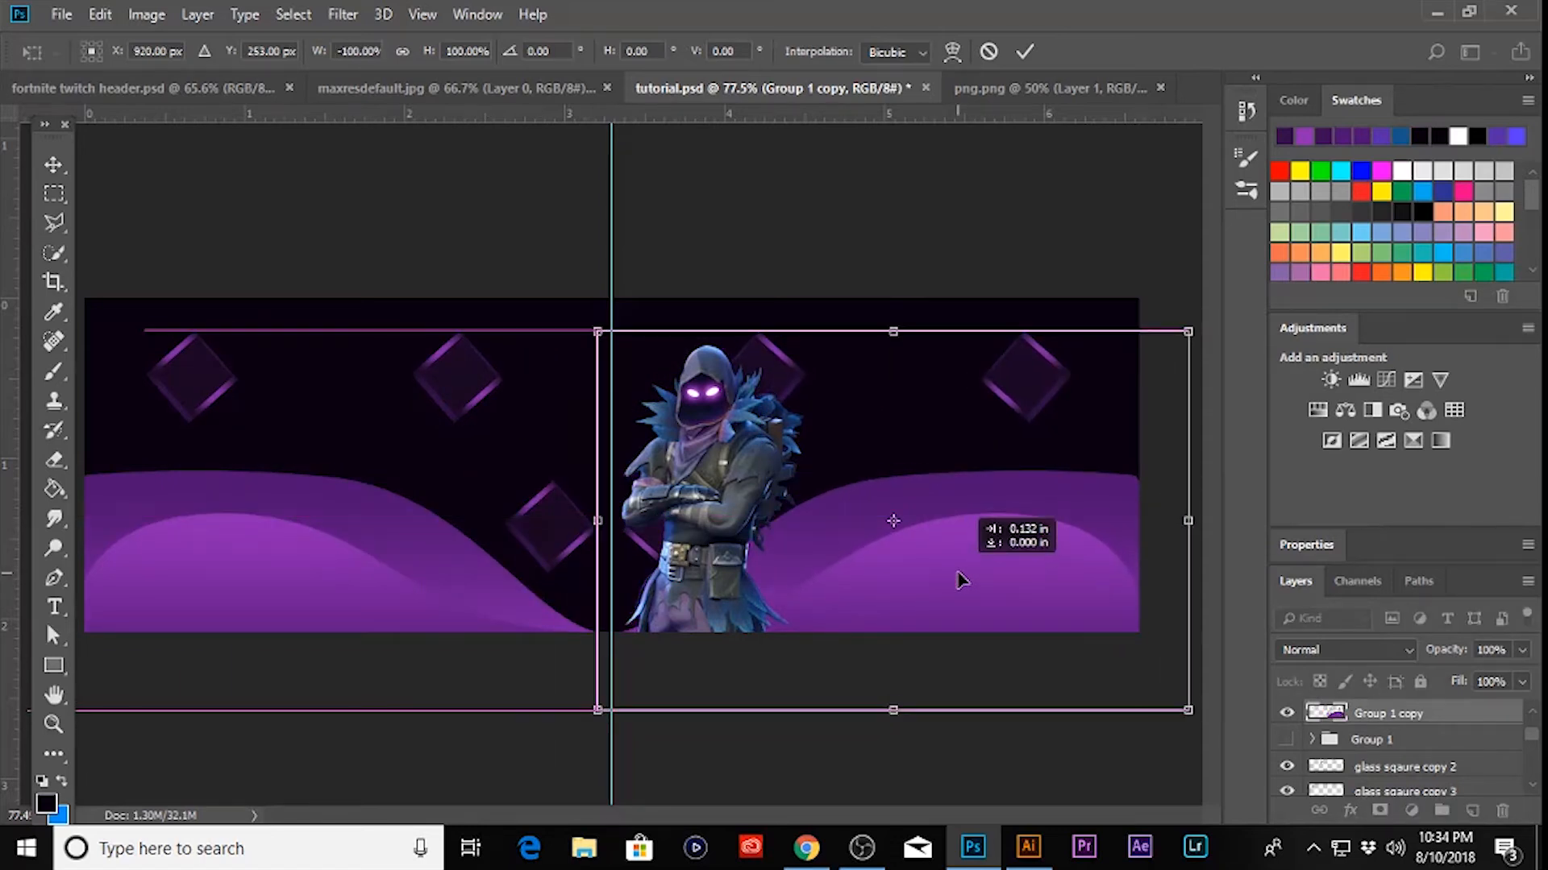
pyautogui.click(52, 166)
pyautogui.click(674, 328)
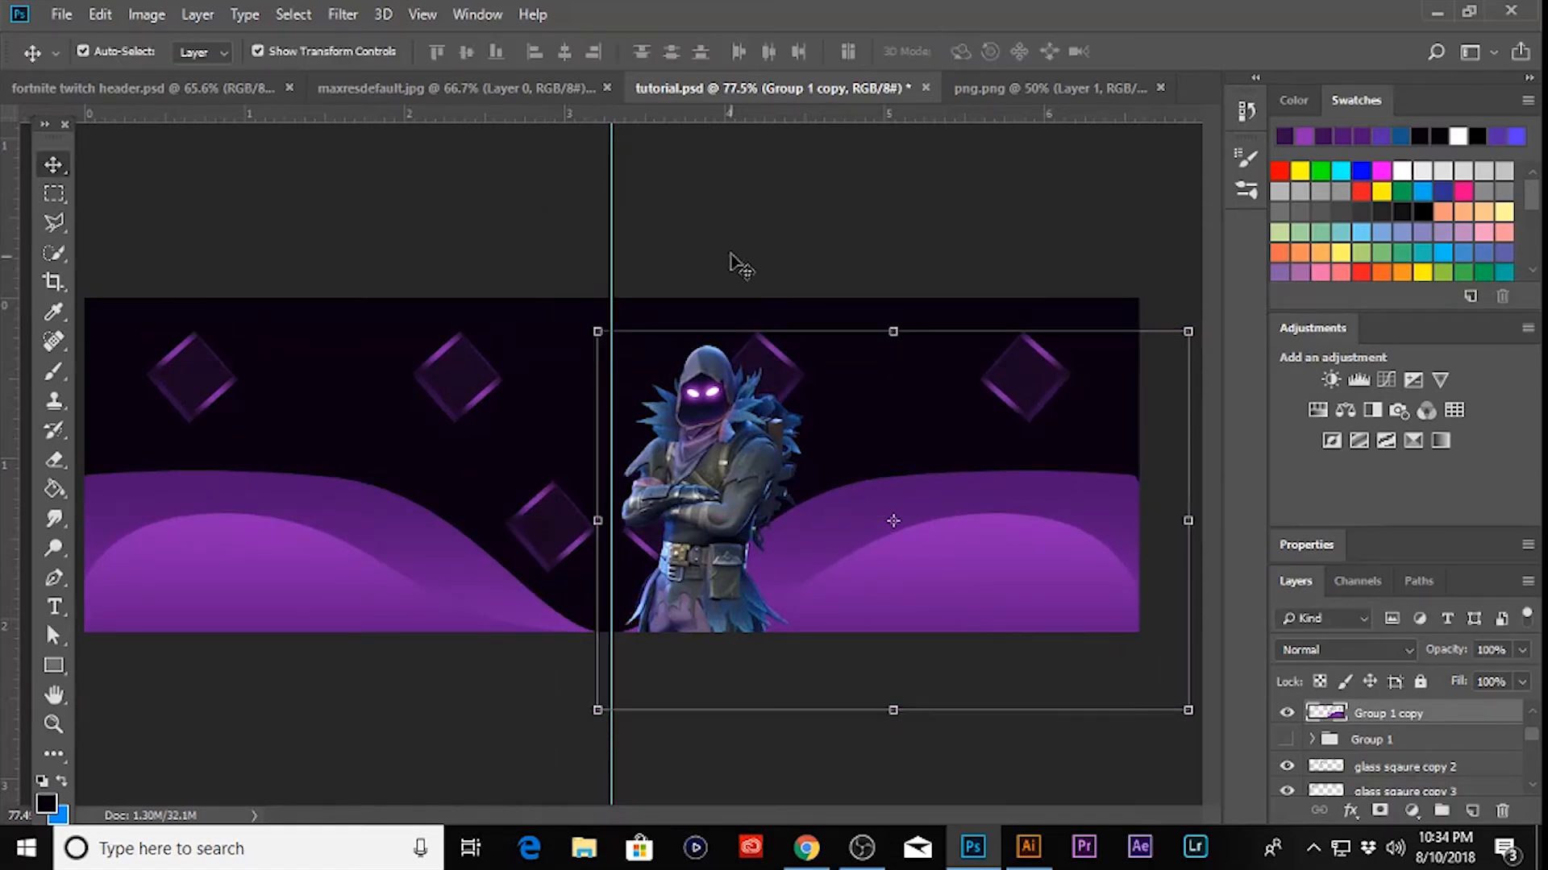
# - Rename the hidden original group as back up
pyautogui.doubleClick(1377, 739)
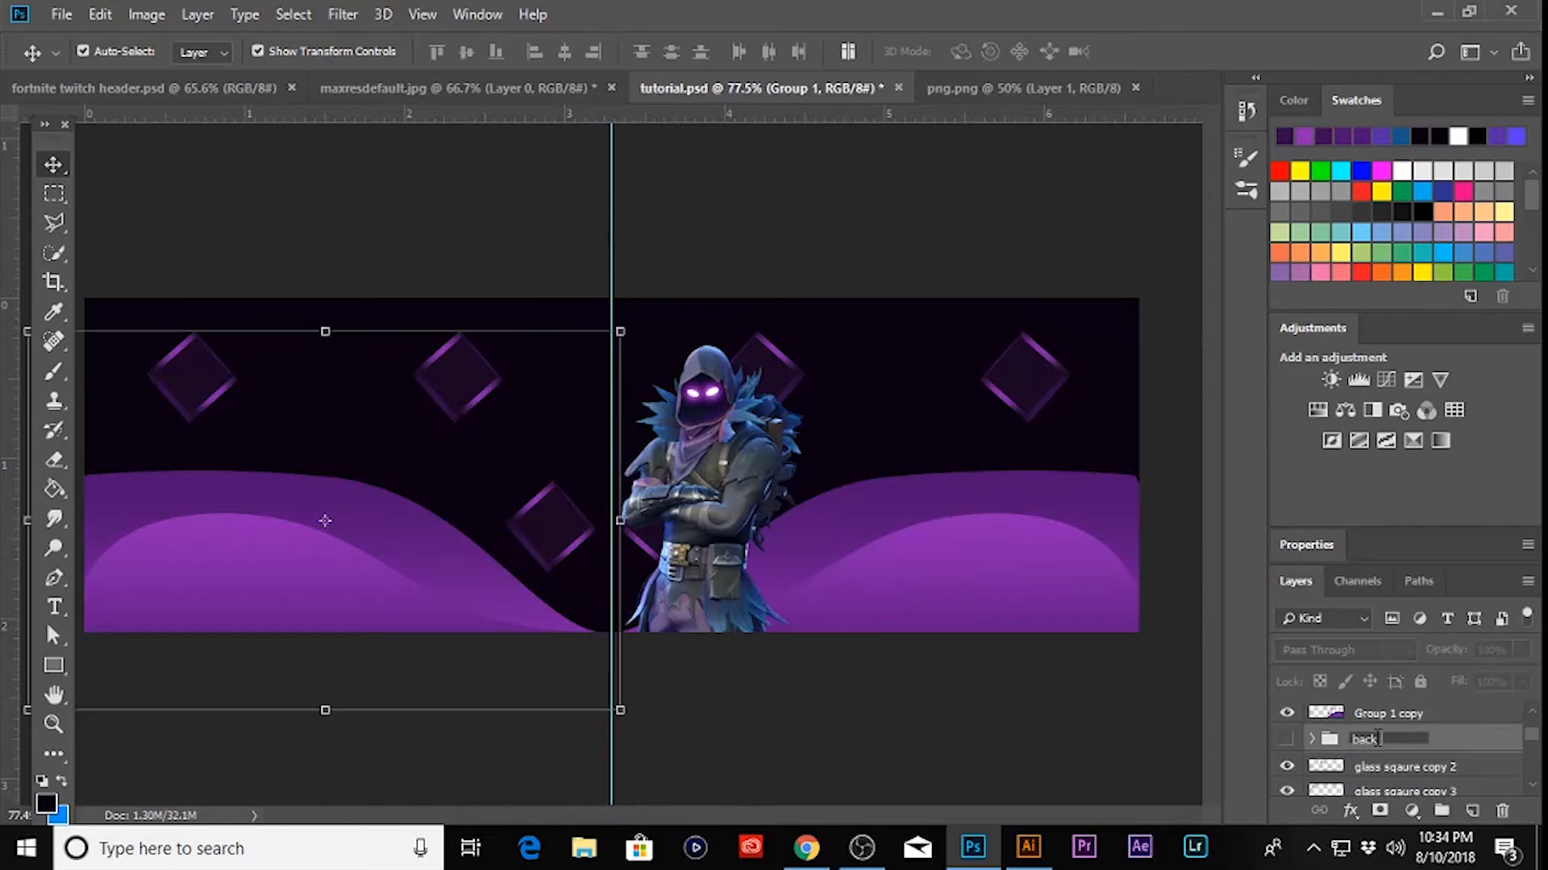
pyautogui.press('Return')
pyautogui.click(646, 682)
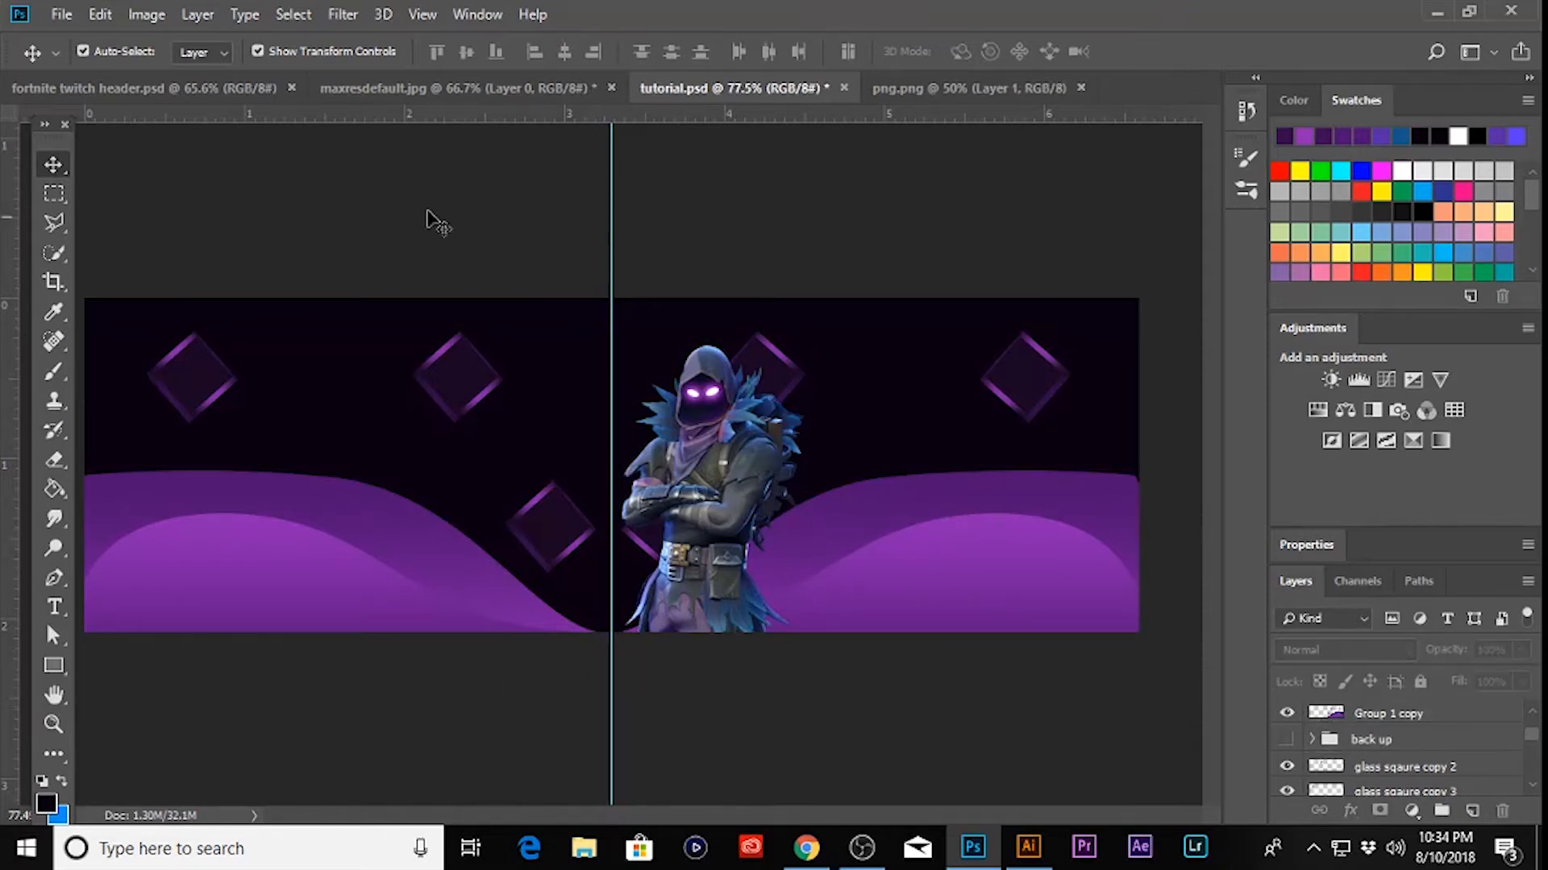
# - Examine the finished design in fortnite twitch header.psd for reference, and return to tutorial.psd
pyautogui.click(212, 88)
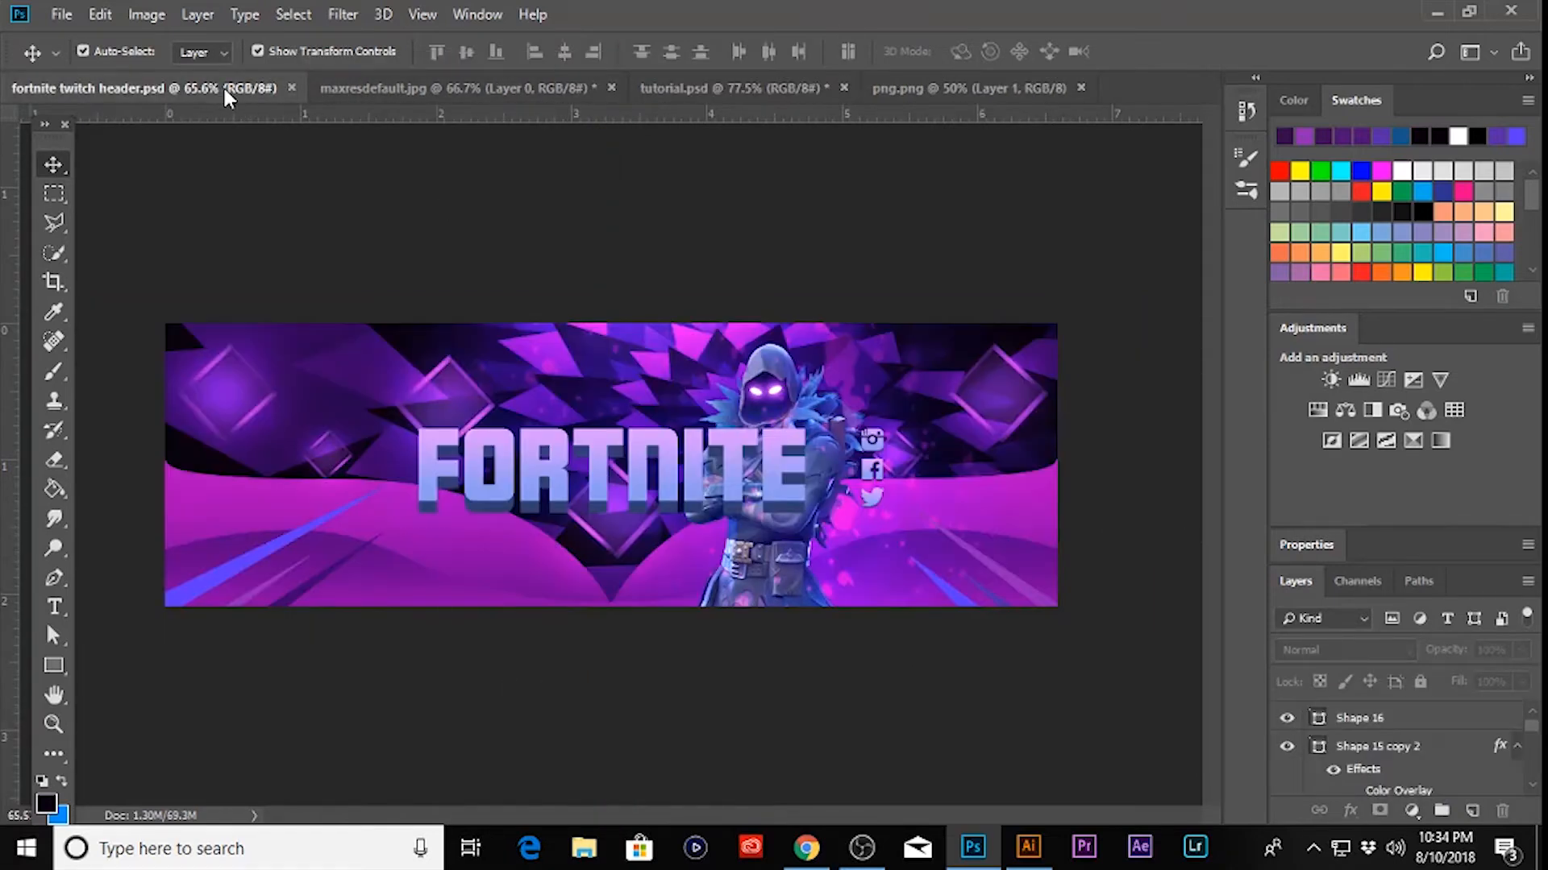
pyautogui.click(903, 83)
pyautogui.click(695, 91)
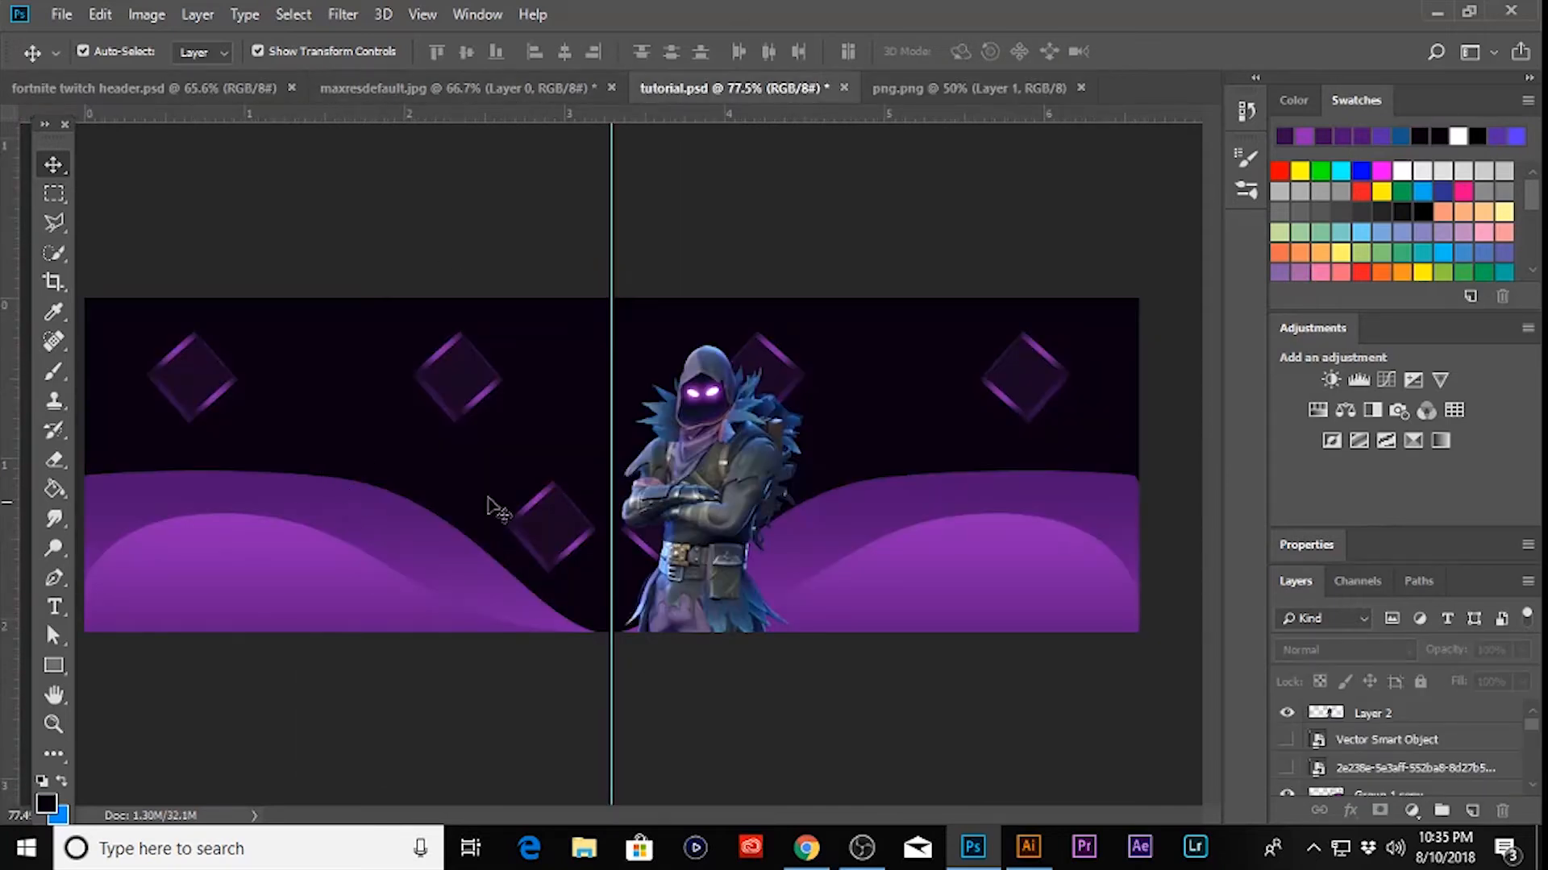
# - Show the spiral smart object and move its layer beneath the gradient layers, directly above Layer 1
pyautogui.scroll(-10, 1372, 744)
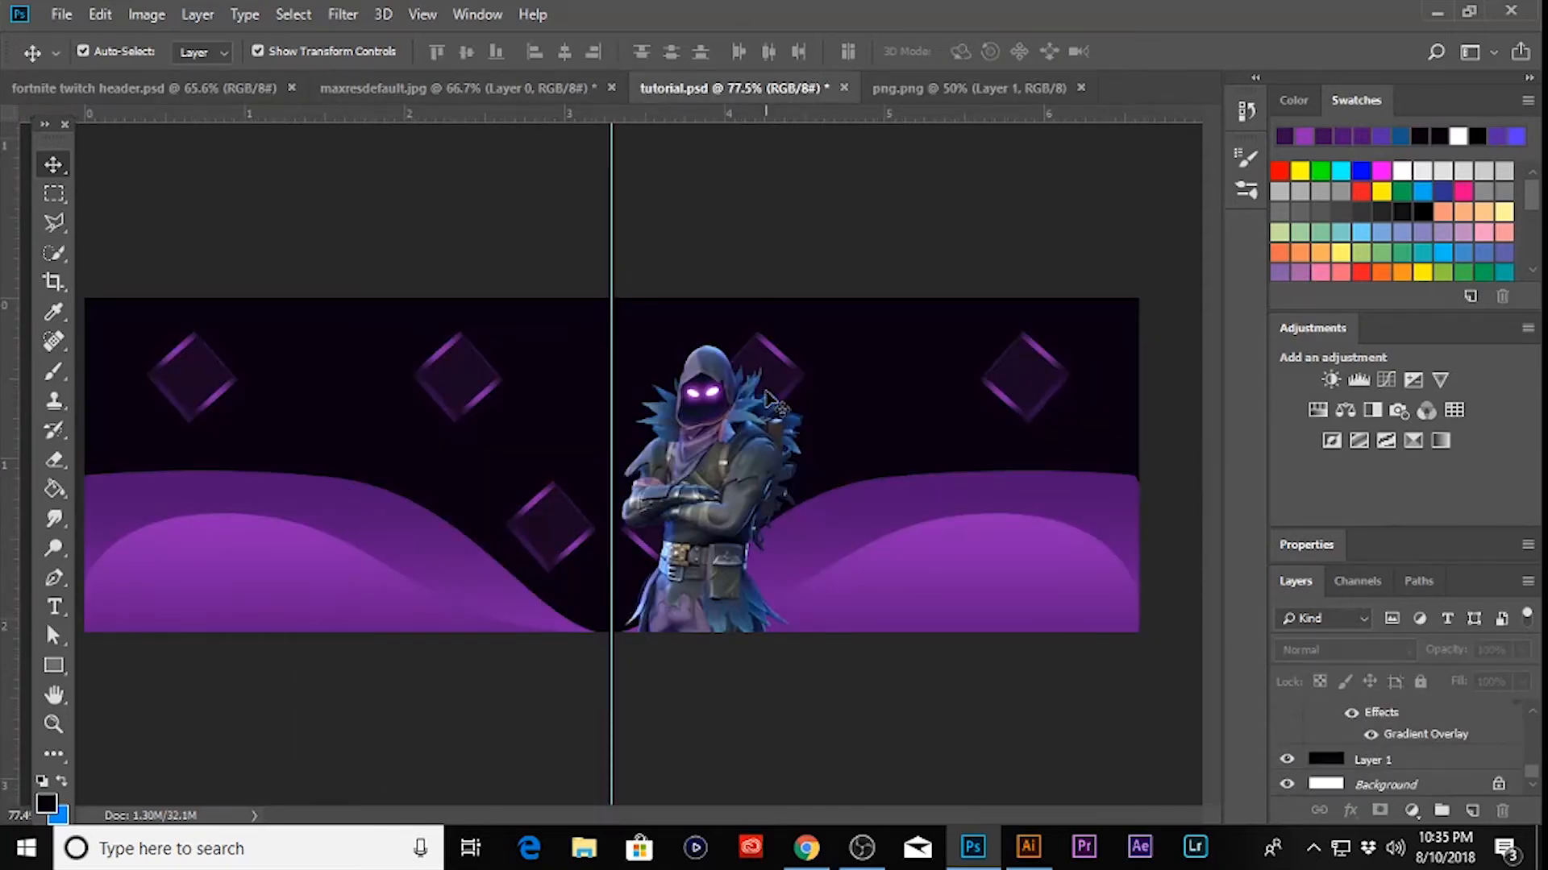
pyautogui.scroll(10, 1383, 725)
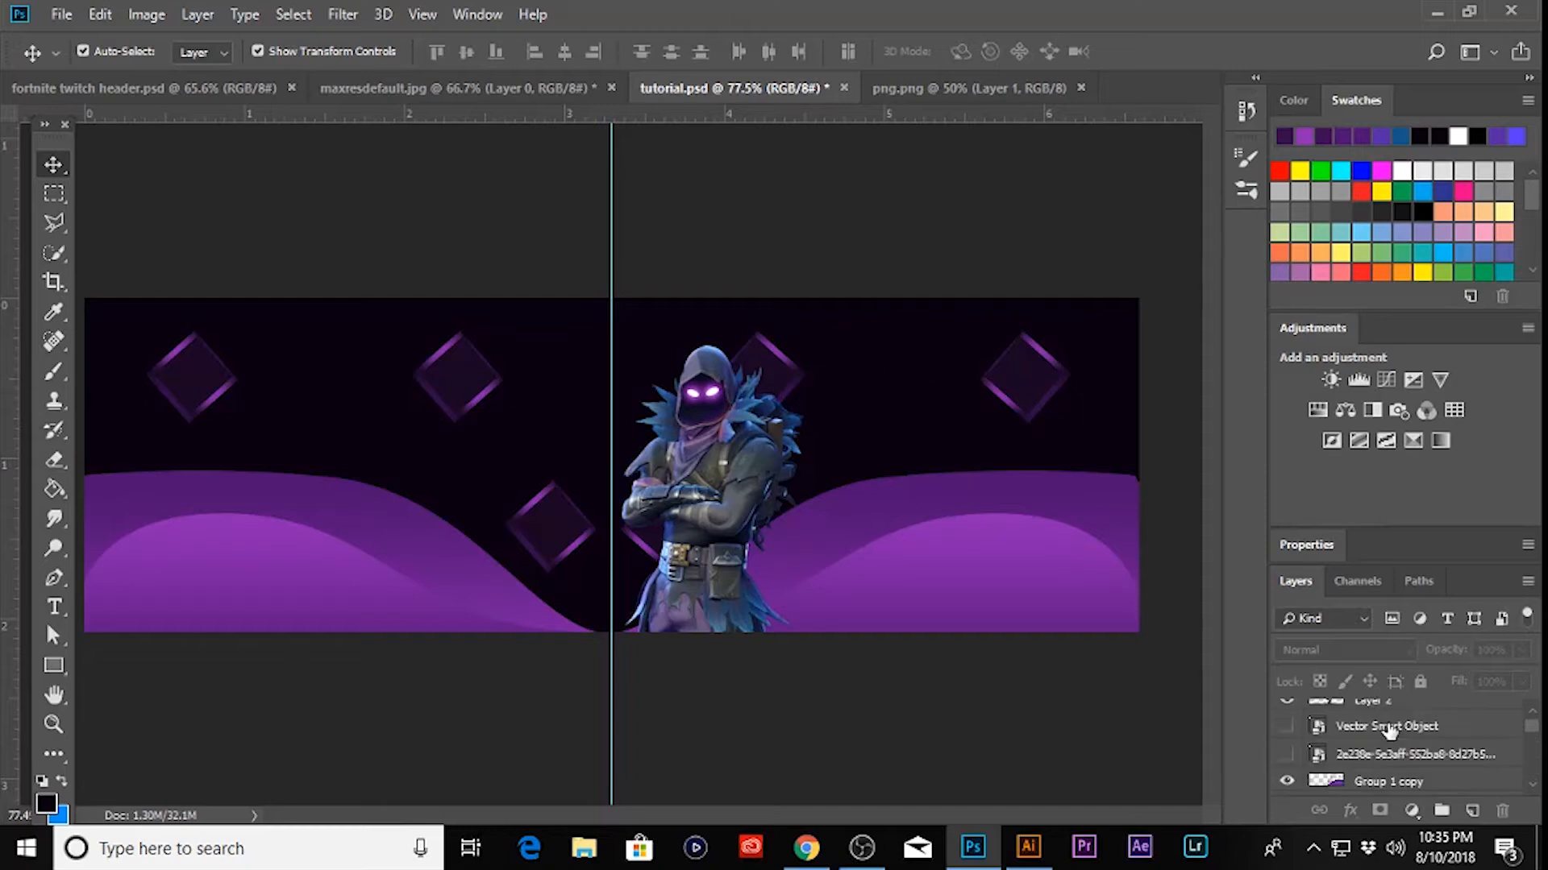
pyautogui.scroll(-2, 1388, 731)
pyautogui.scroll(2, 1370, 730)
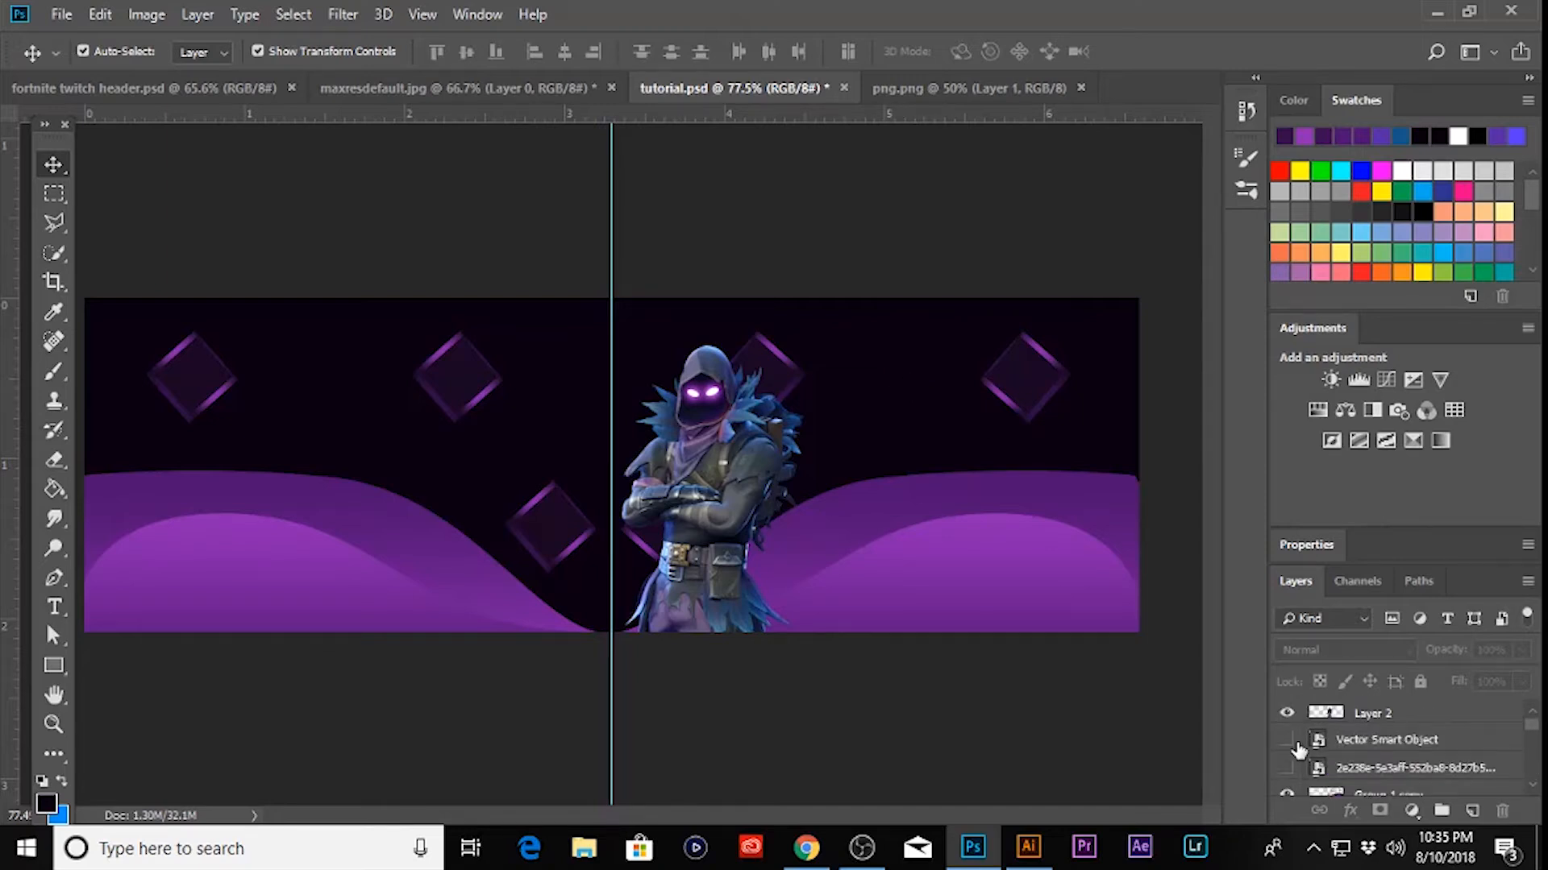
pyautogui.click(1287, 740)
pyautogui.moveTo(1318, 740); pyautogui.dragTo(1378, 743)
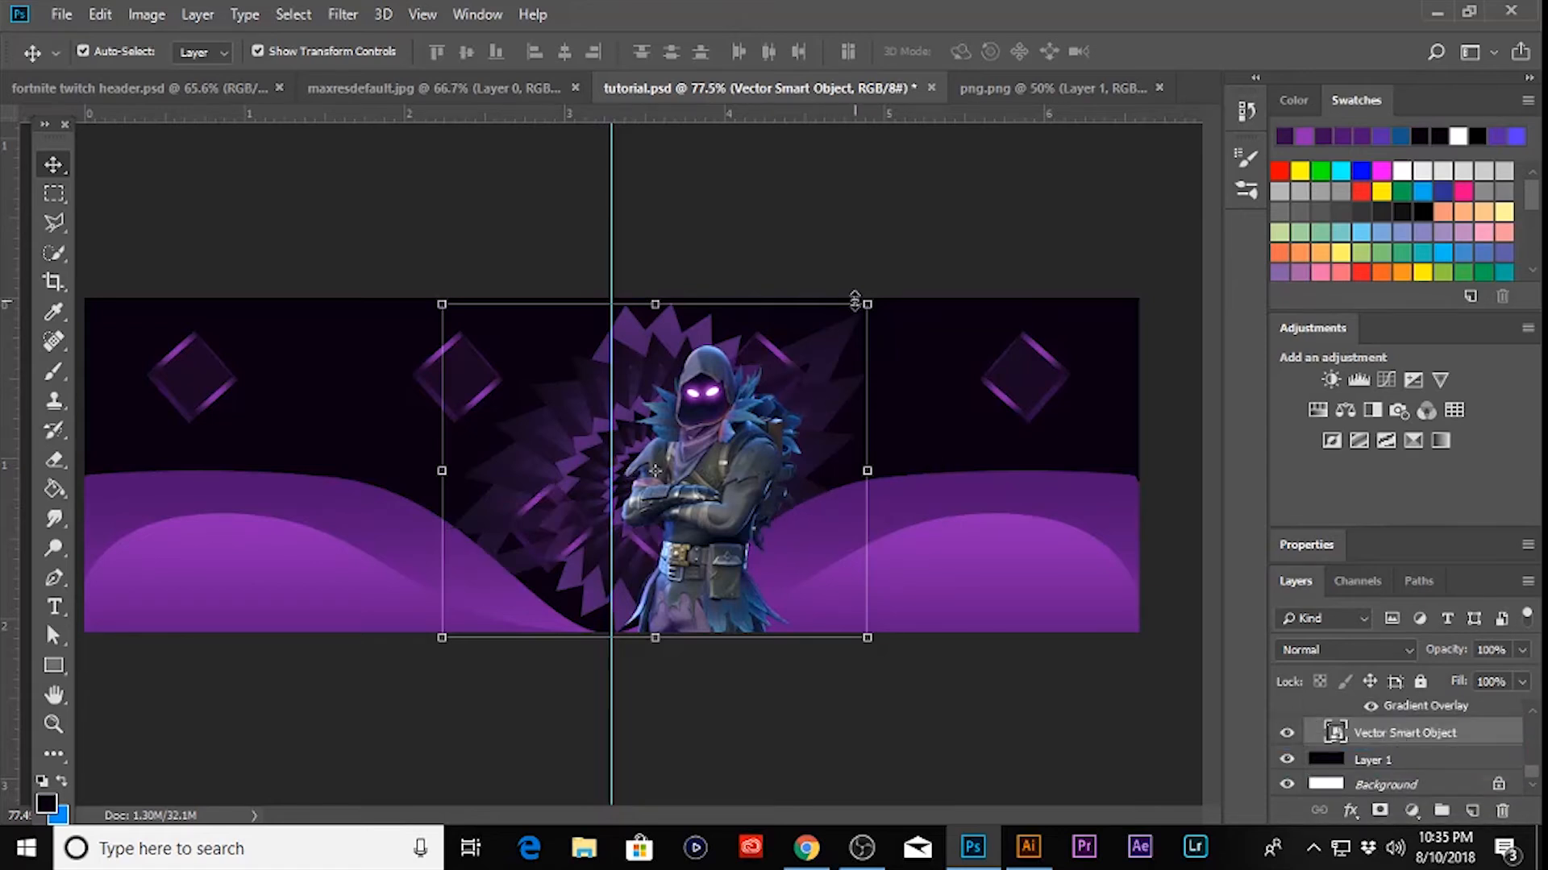
# - Enlarge the spiral to about 127% width and 71% height so it spreads behind the waves and character
pyautogui.moveTo(864, 303); pyautogui.dragTo(1326, 145)
pyautogui.moveTo(1142, 336); pyautogui.dragTo(1012, 442)
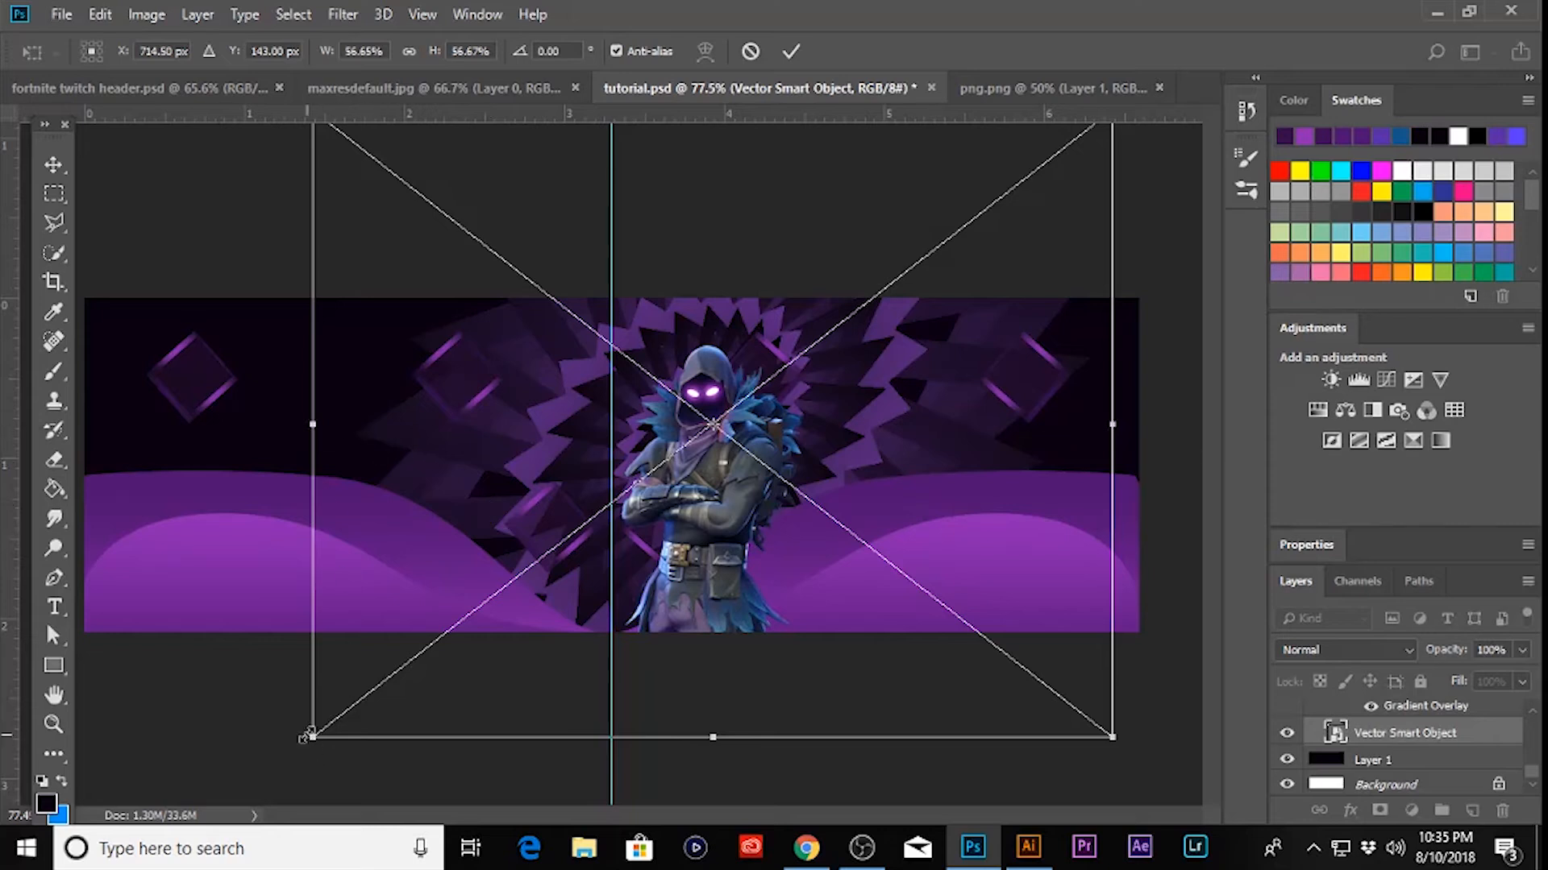
pyautogui.moveTo(309, 735); pyautogui.dragTo(67, 838)
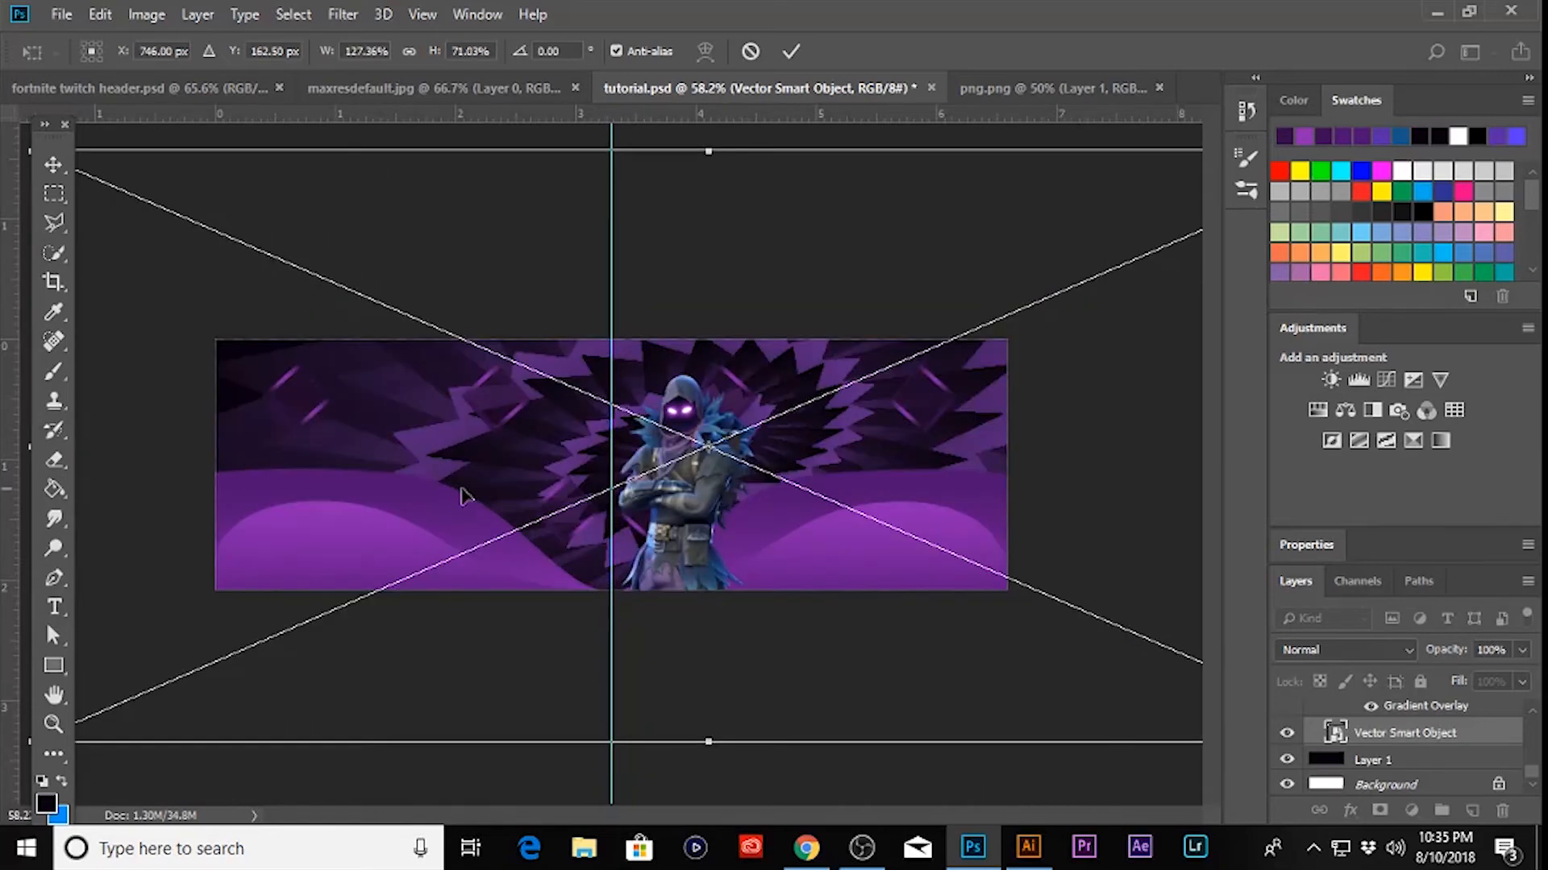
pyautogui.moveTo(548, 487)
pyautogui.mouseDown()
pyautogui.moveTo(533, 460)
pyautogui.moveTo(559, 472)
pyautogui.mouseUp()
# - Widen the spiral to about 139% and move it behind the character's head at X 714.5 px, Y 124.5 px
pyautogui.scroll(-1, 474, 482)
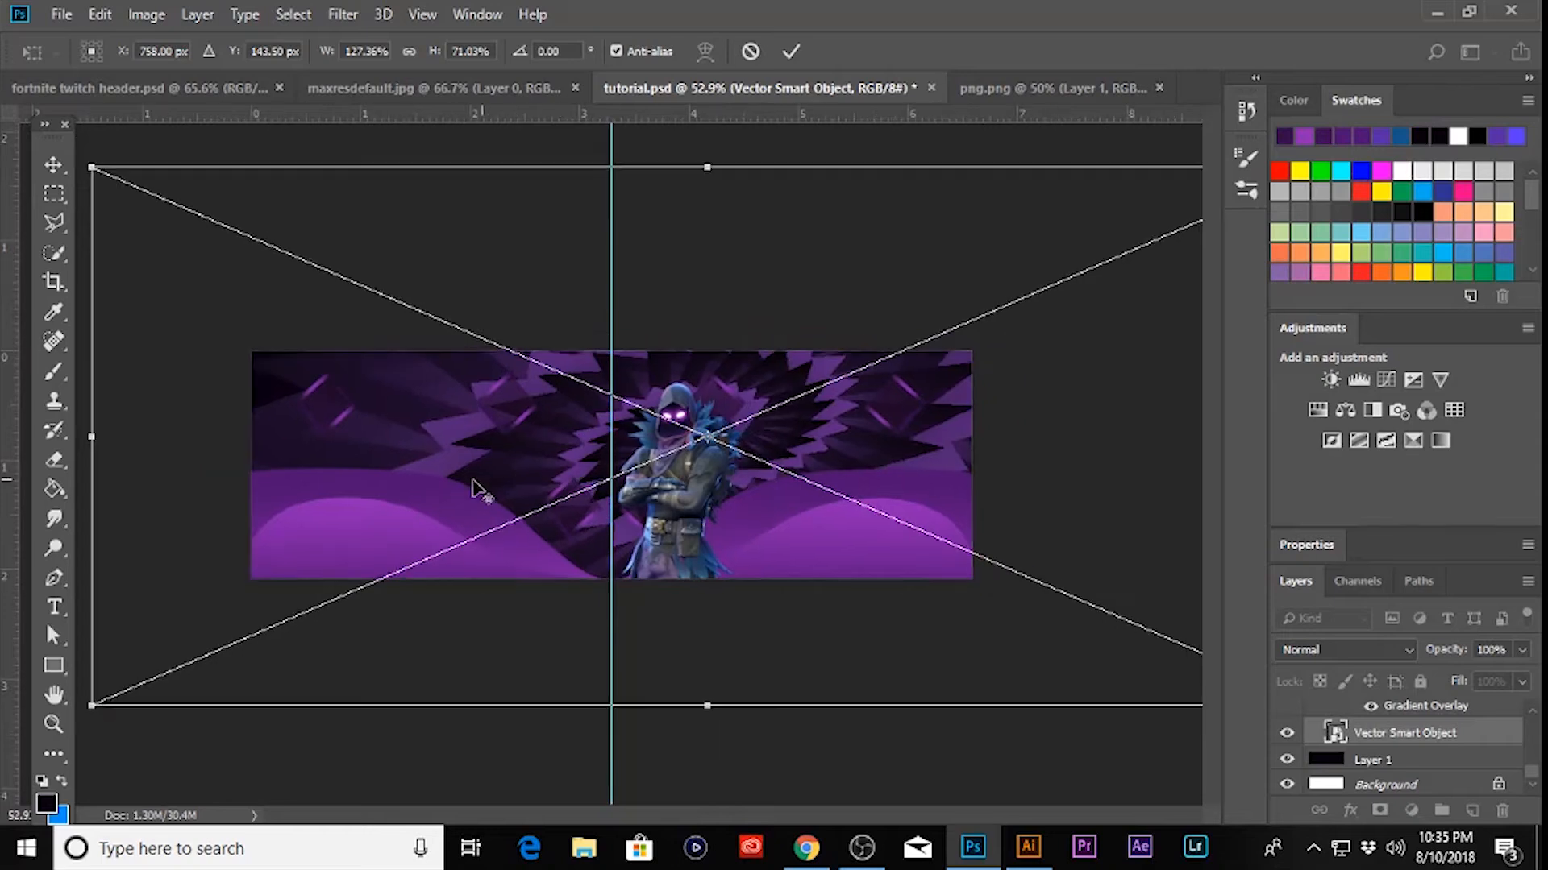
pyautogui.scroll(-1, 474, 486)
pyautogui.moveTo(180, 443); pyautogui.dragTo(156, 441)
pyautogui.scroll(1, 643, 446)
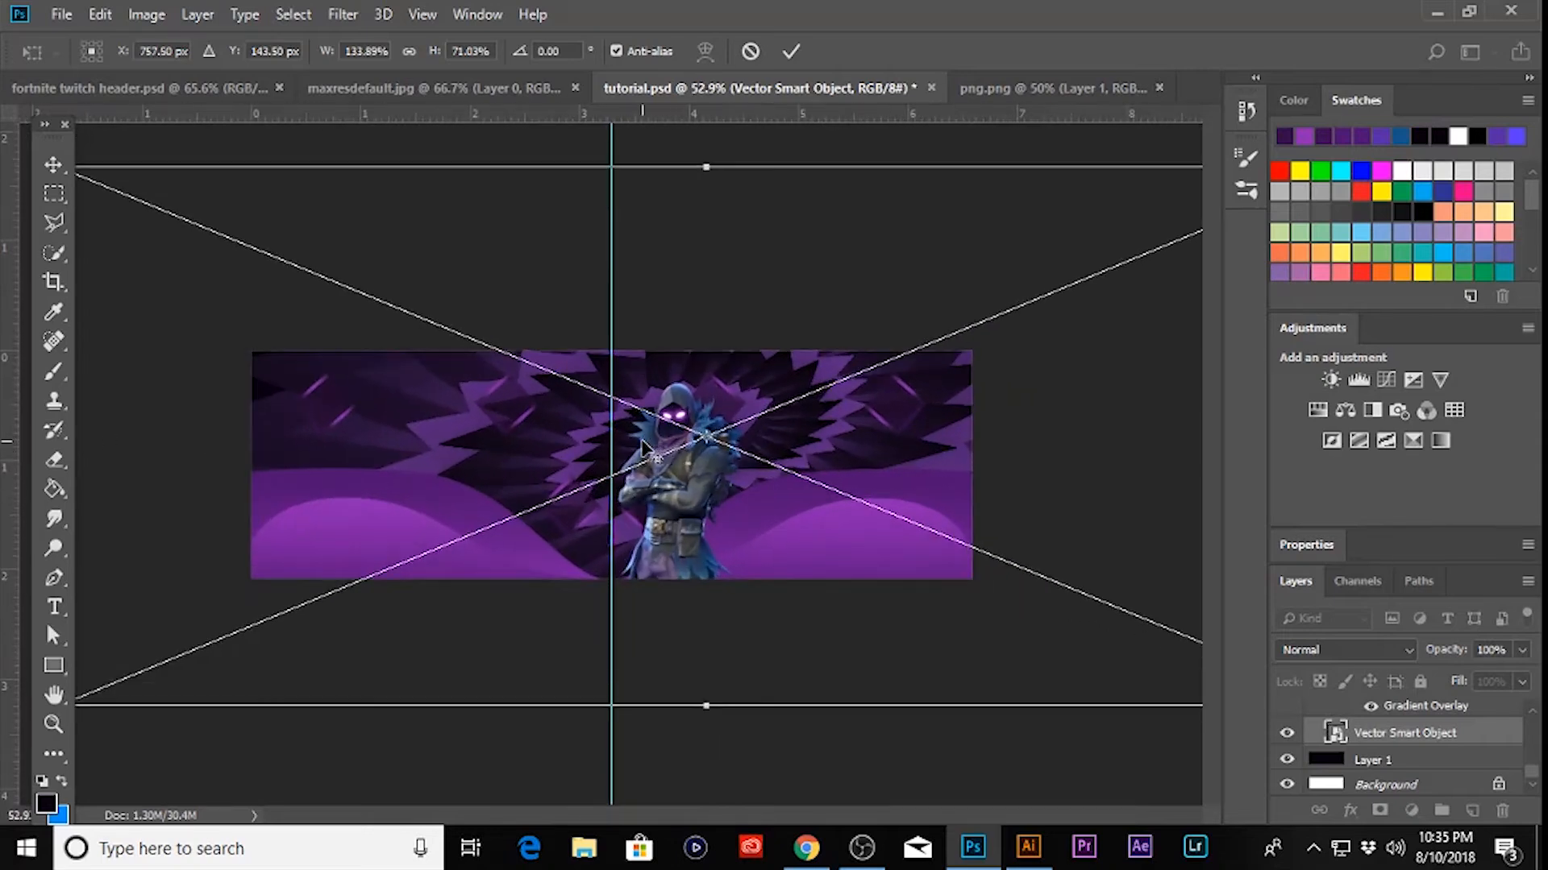
pyautogui.scroll(1, 643, 445)
pyautogui.scroll(-2, 611, 465)
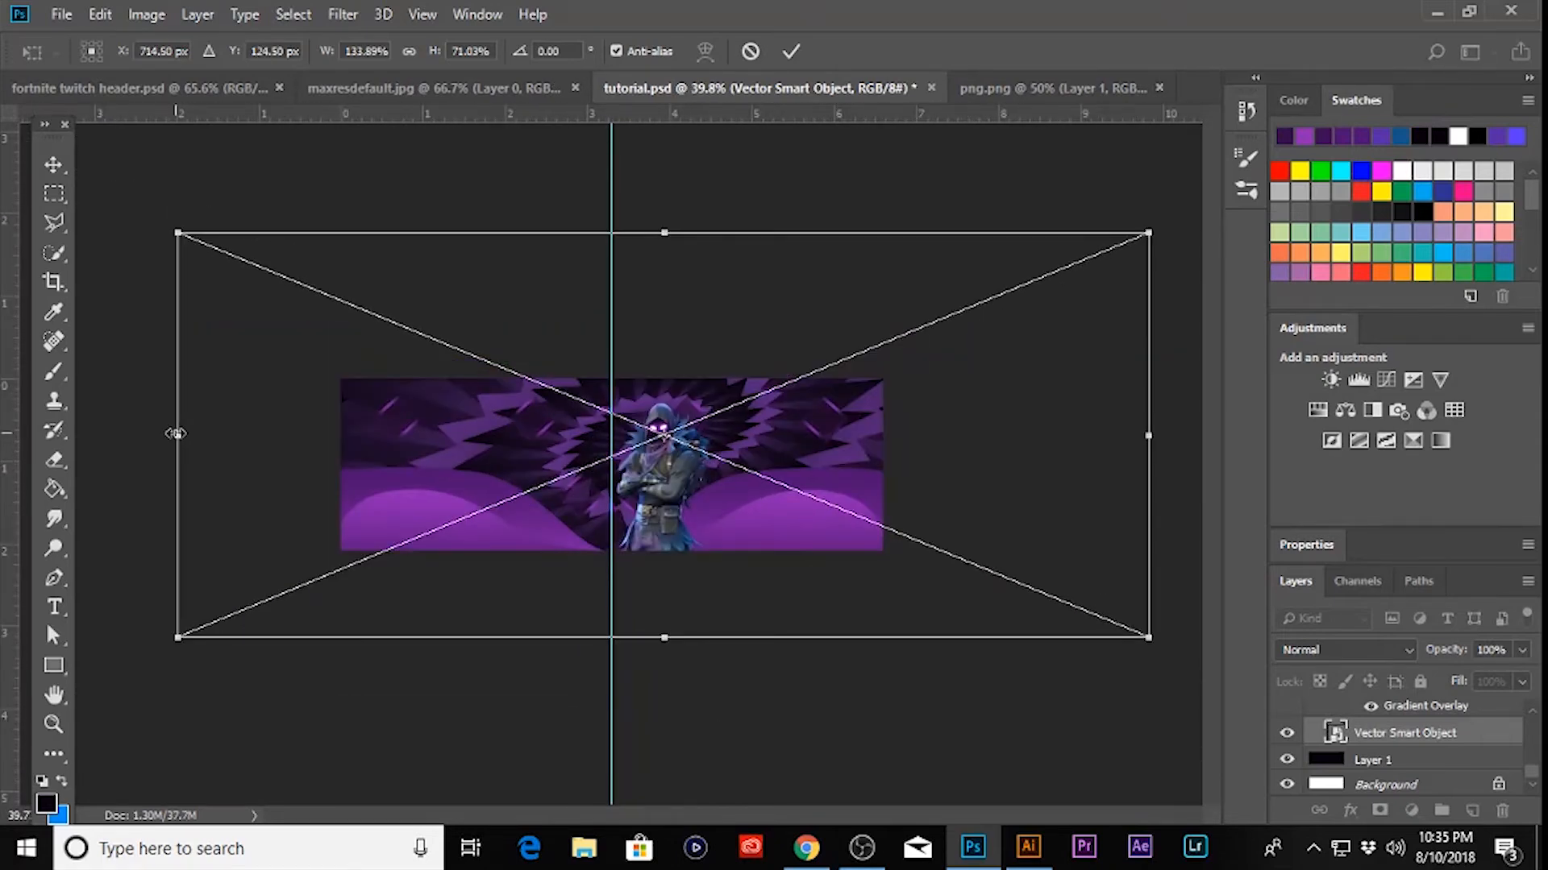
pyautogui.moveTo(176, 433); pyautogui.dragTo(151, 433)
pyautogui.scroll(2, 726, 500)
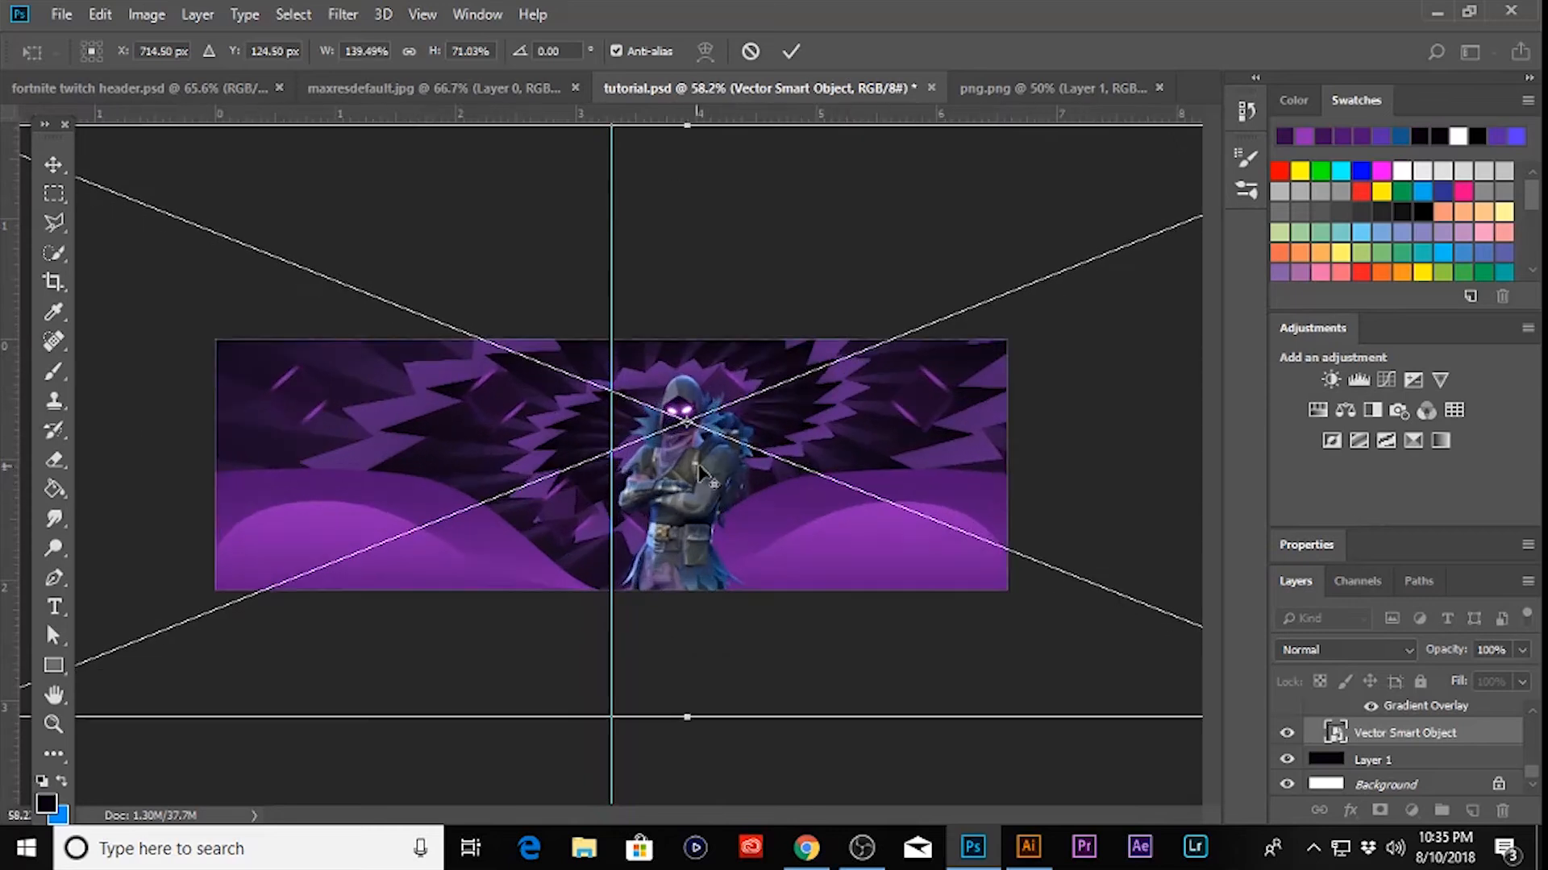
pyautogui.scroll(1, 796, 470)
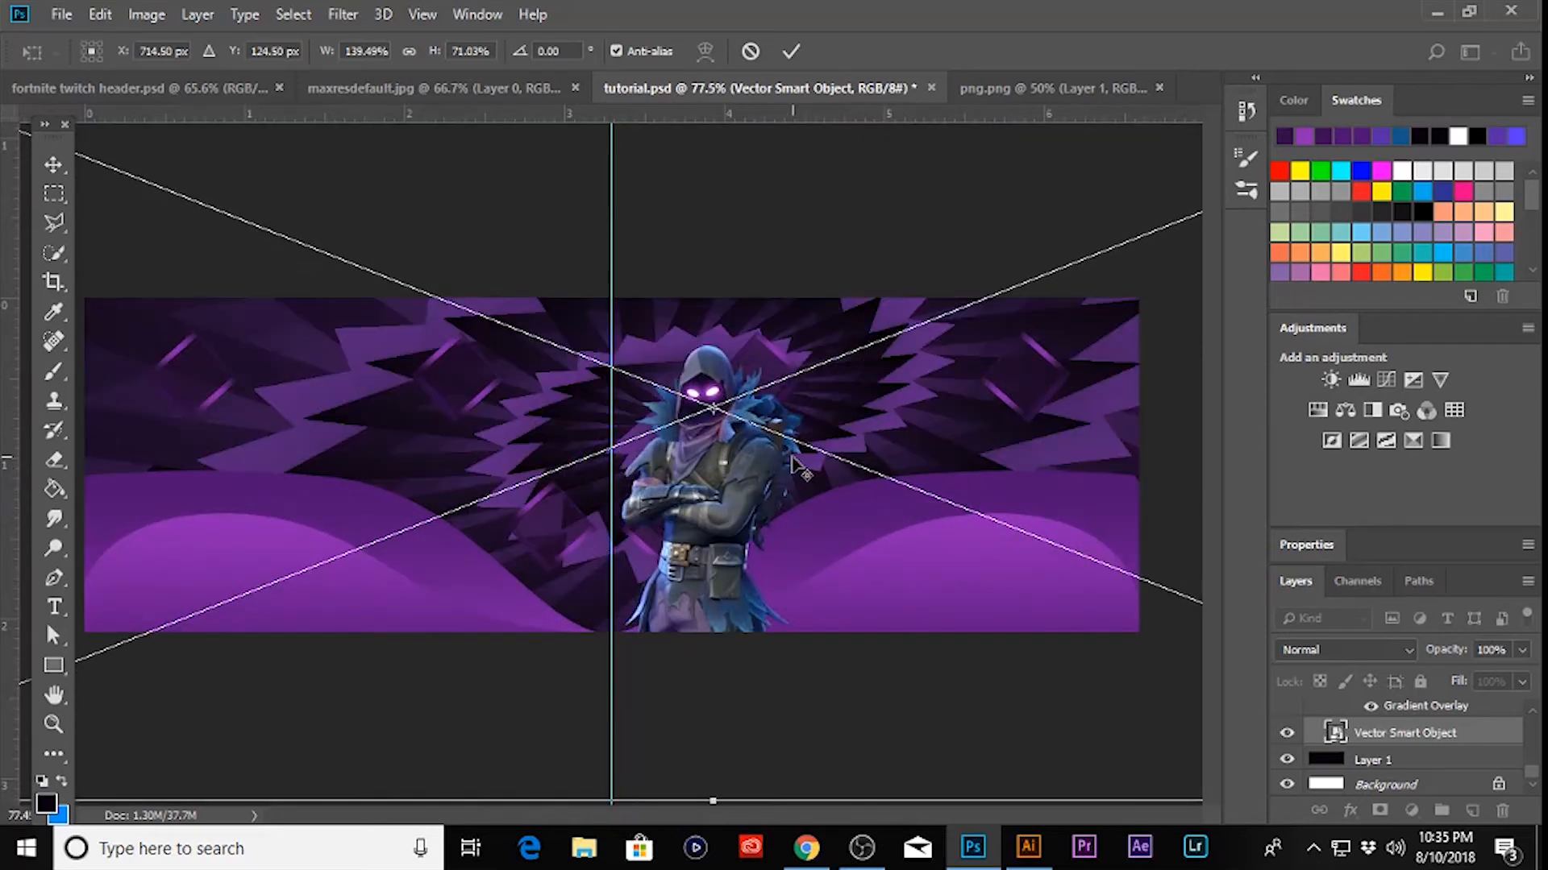
pyautogui.click(55, 161)
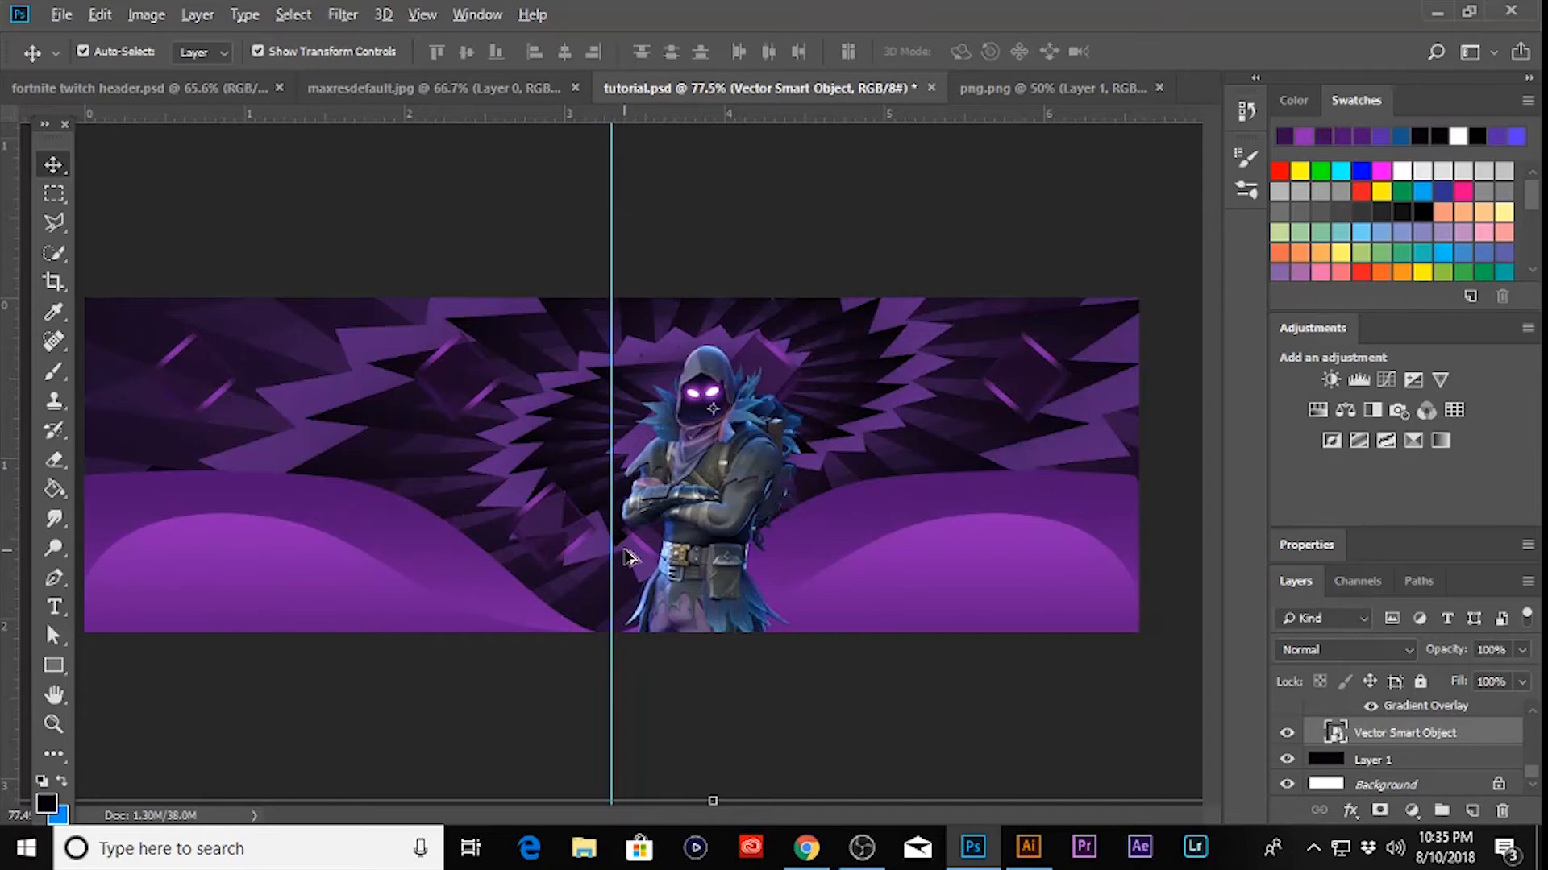
# - Shift the spiral right to about X 742 px, widen it to about 145.5%, and place it
pyautogui.scroll(-3, 629, 556)
pyautogui.click(948, 742)
pyautogui.scroll(3, 677, 451)
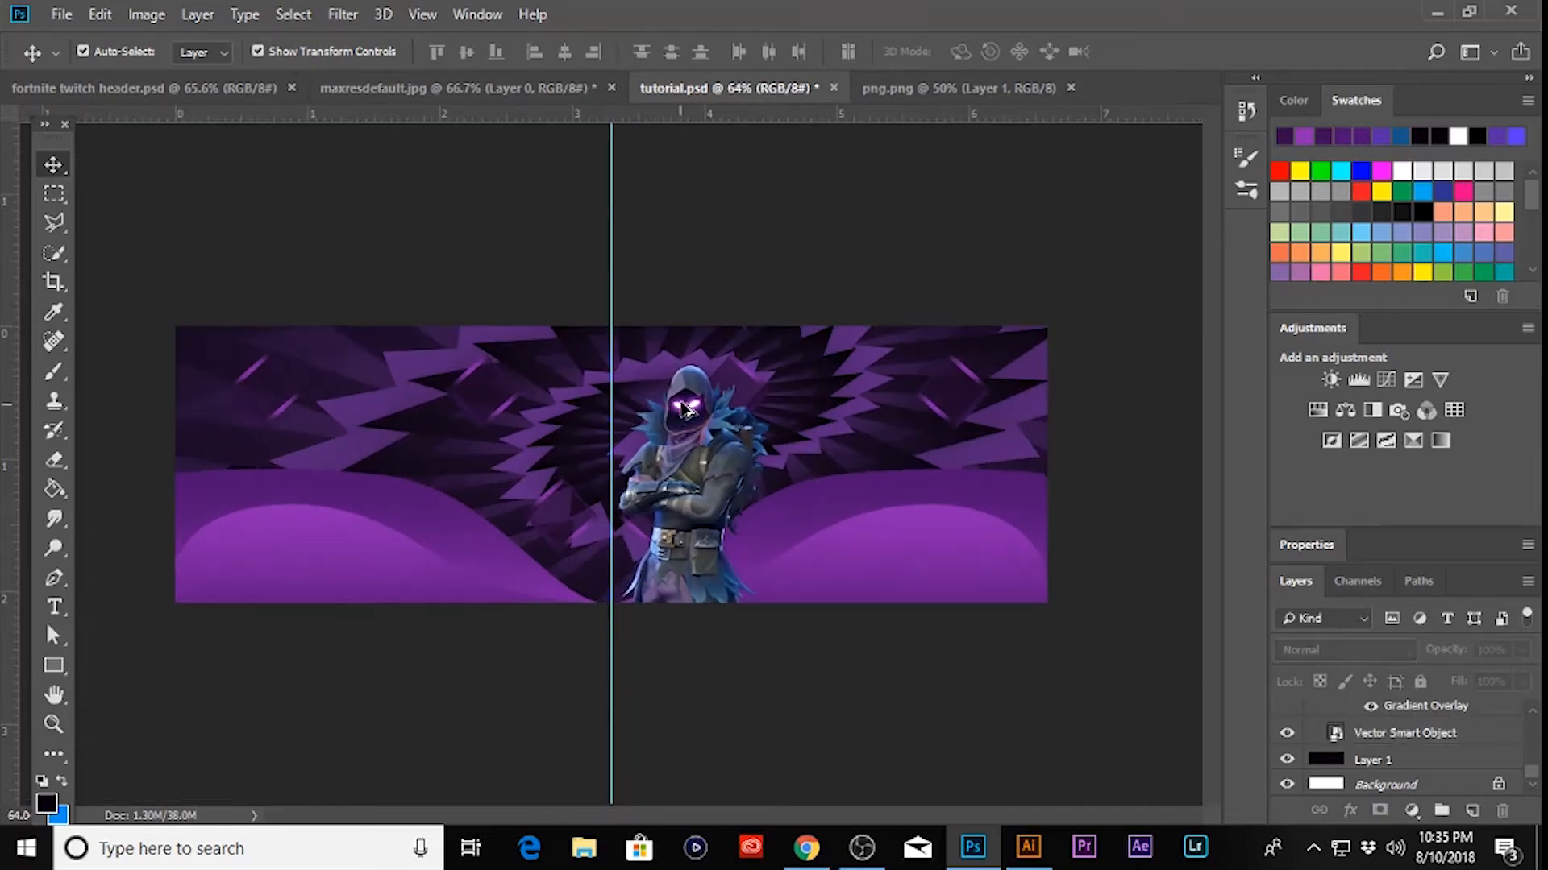
pyautogui.scroll(-2, 735, 532)
pyautogui.scroll(-1, 750, 434)
pyautogui.scroll(1, 662, 420)
pyautogui.moveTo(786, 395); pyautogui.dragTo(859, 412)
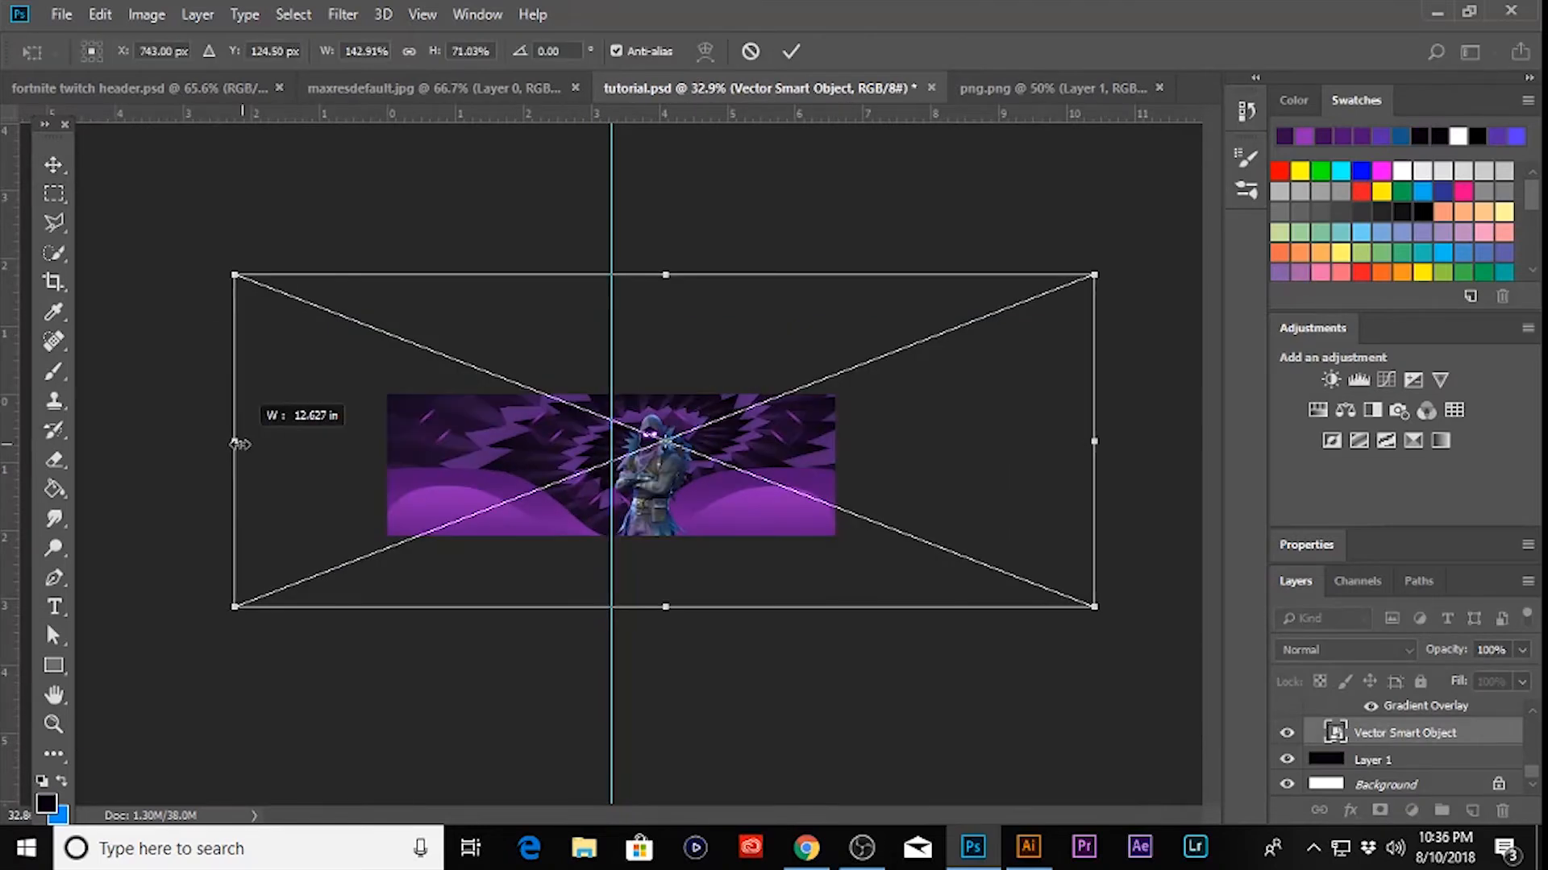
pyautogui.moveTo(238, 442); pyautogui.dragTo(230, 442)
pyautogui.click(53, 165)
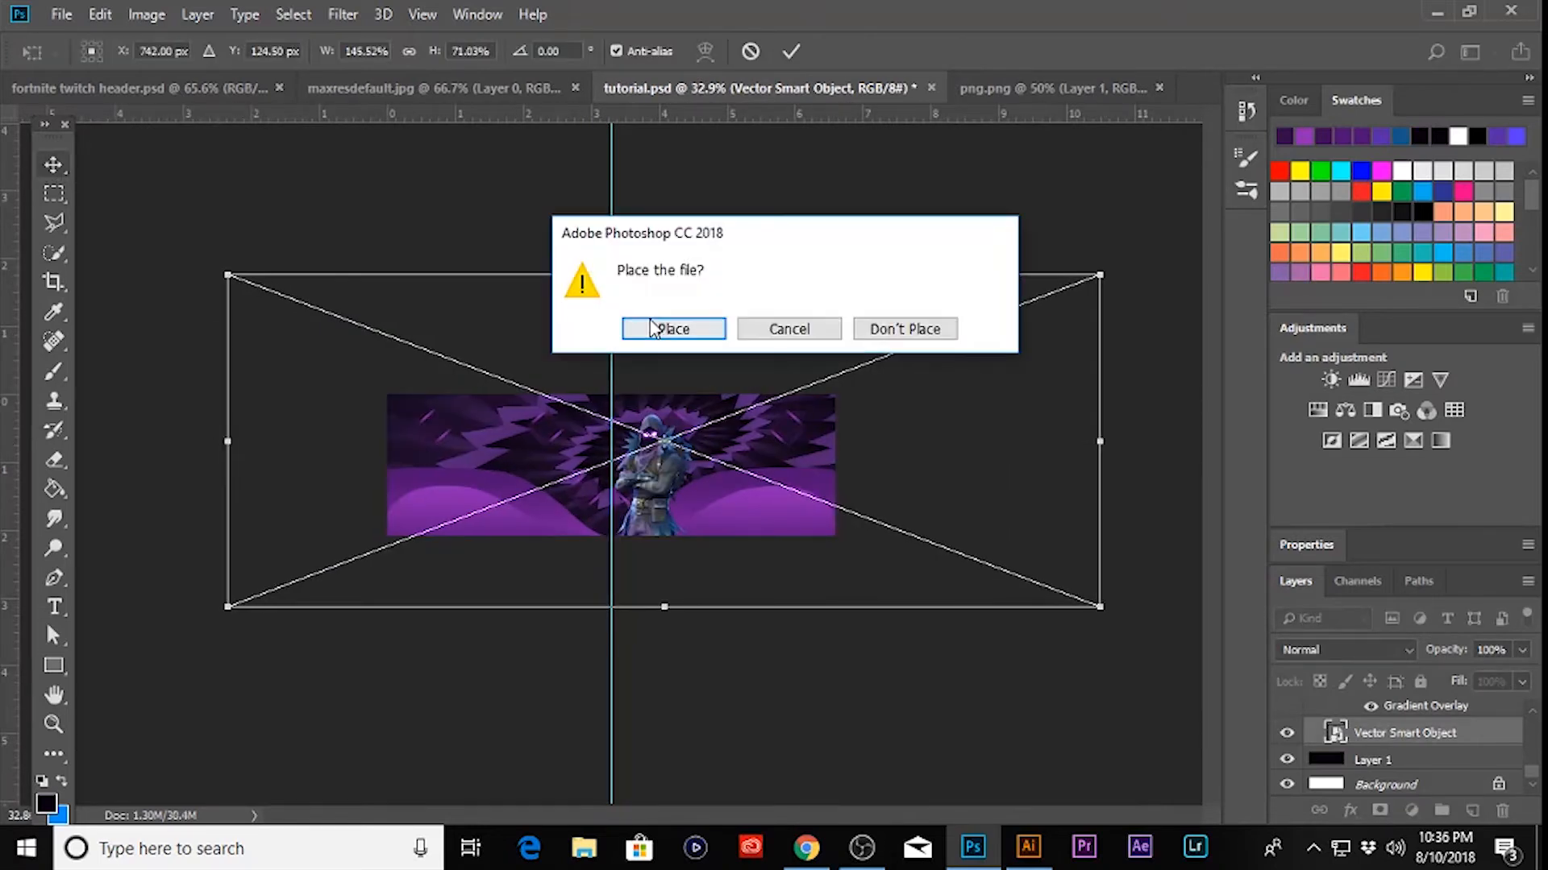
pyautogui.click(679, 327)
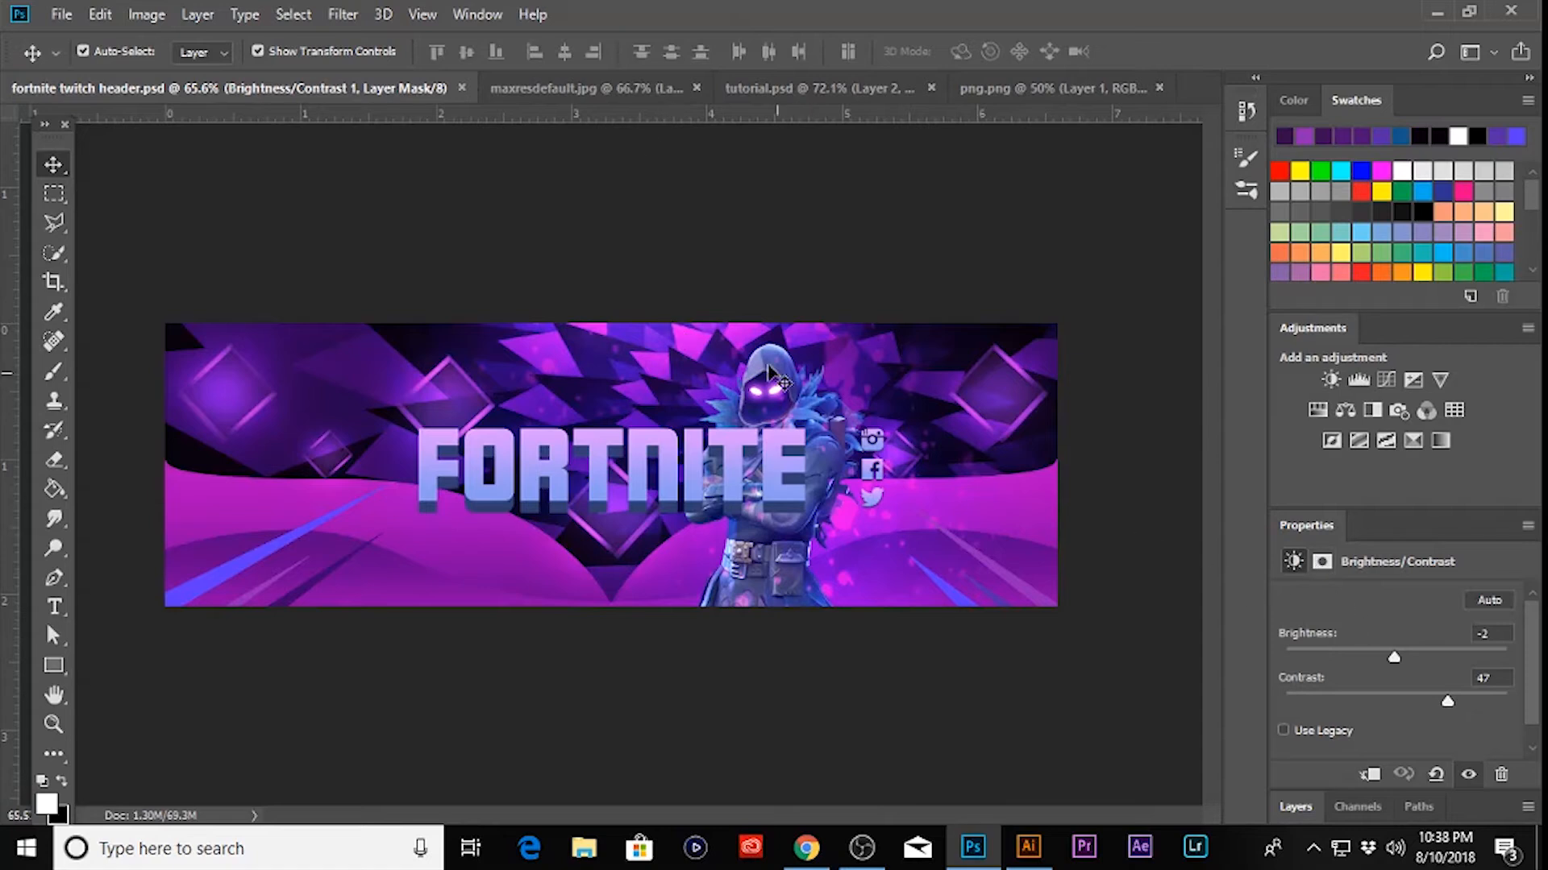
# - In tutorial.psd, add a Brightness/Contrast adjustment layer beneath the character layer with brightness -2 and contrast about 45
pyautogui.click(606, 87)
pyautogui.click(764, 87)
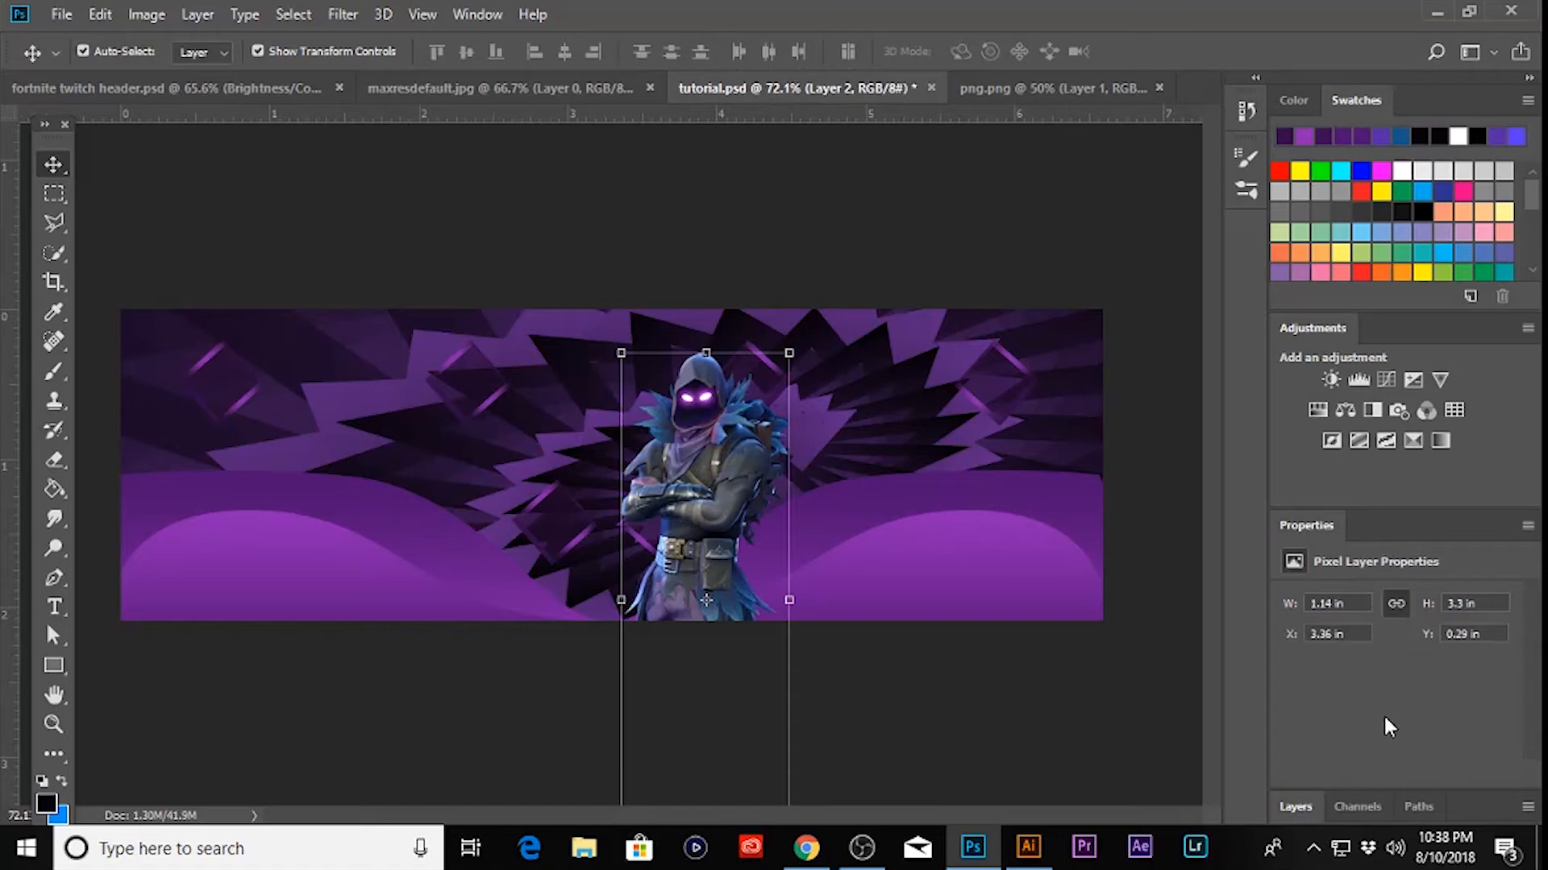
pyautogui.click(1295, 807)
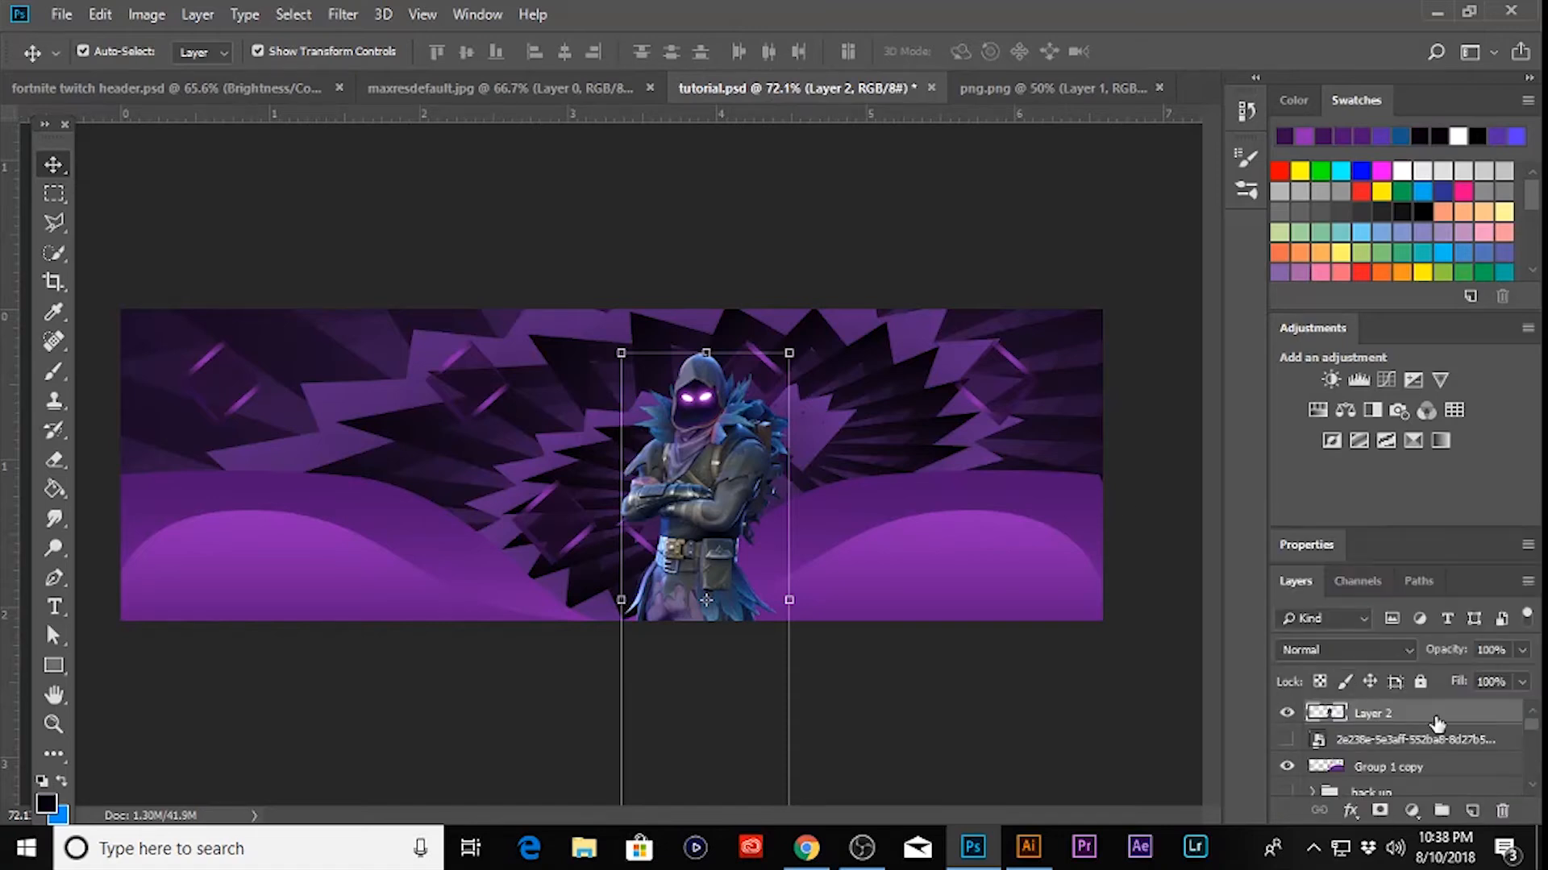
pyautogui.click(1329, 381)
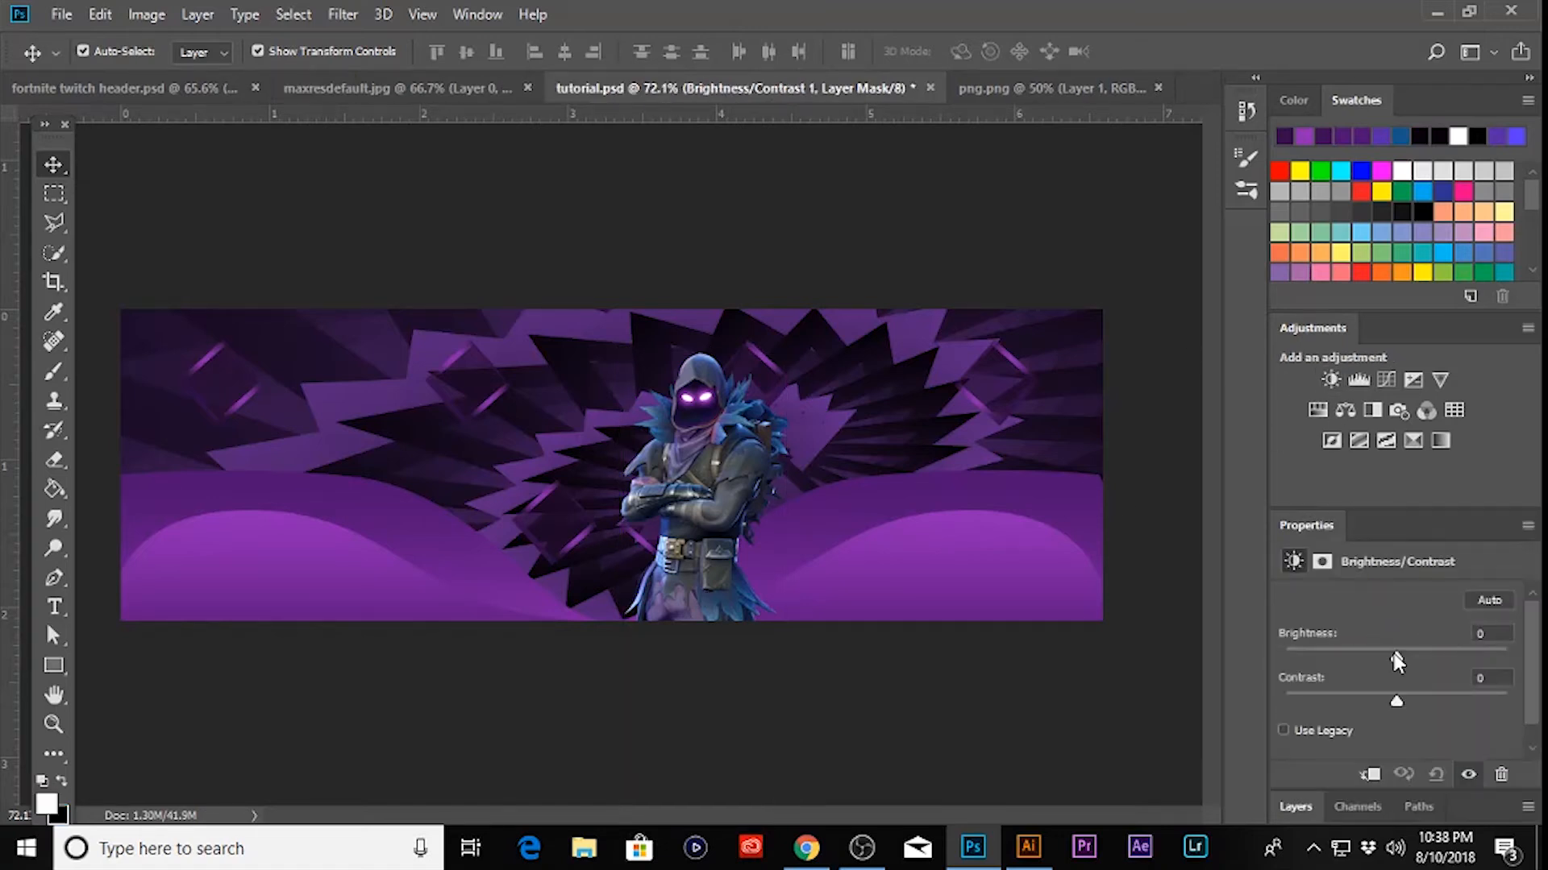
pyautogui.moveTo(1395, 653); pyautogui.dragTo(1426, 699)
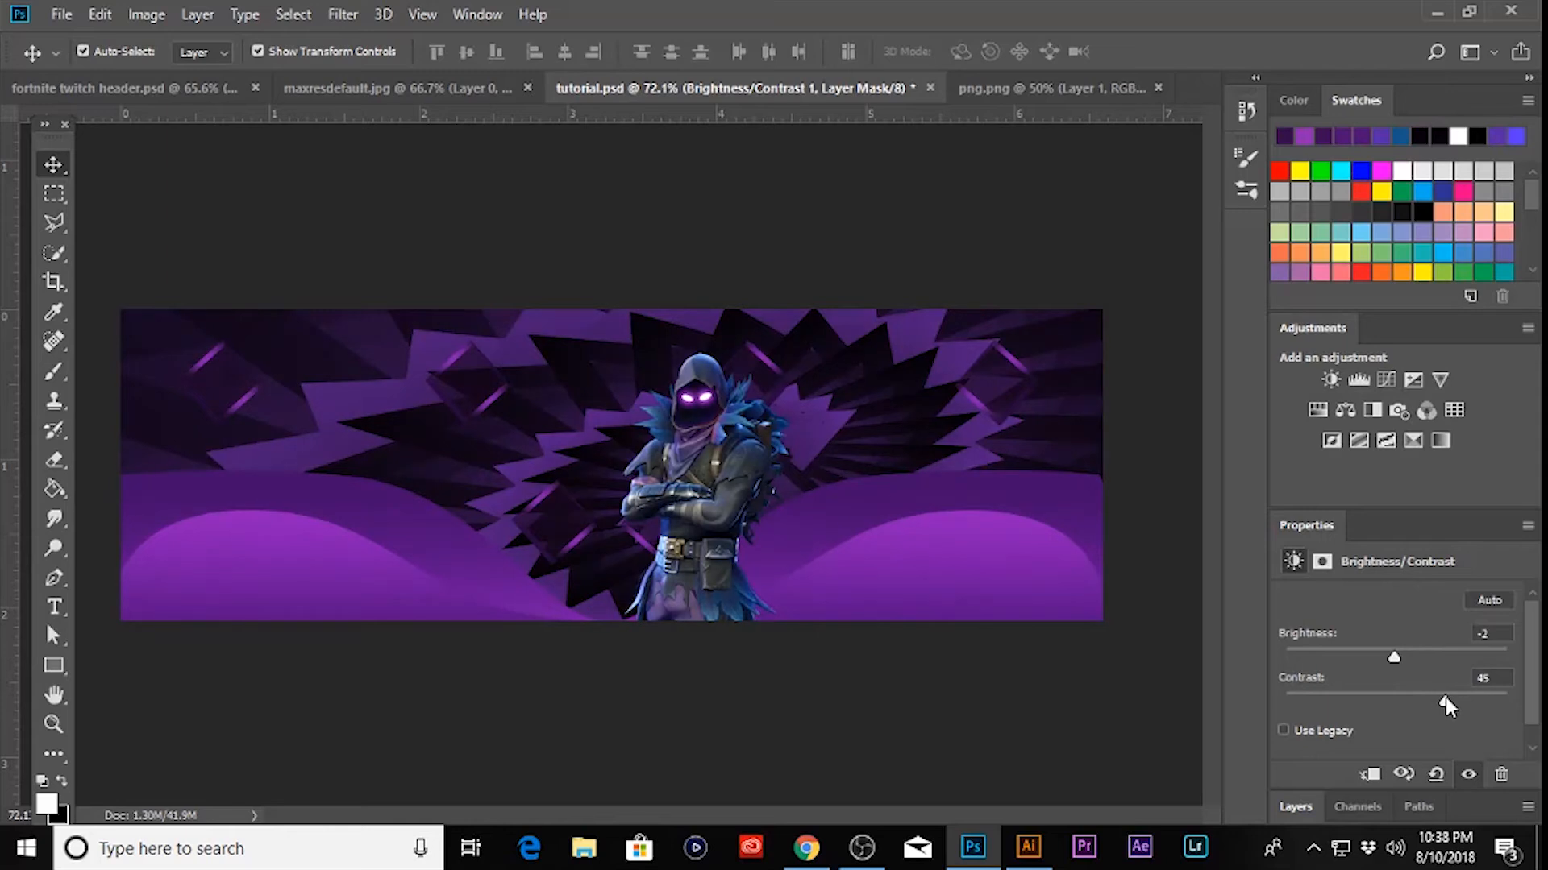
pyautogui.click(597, 290)
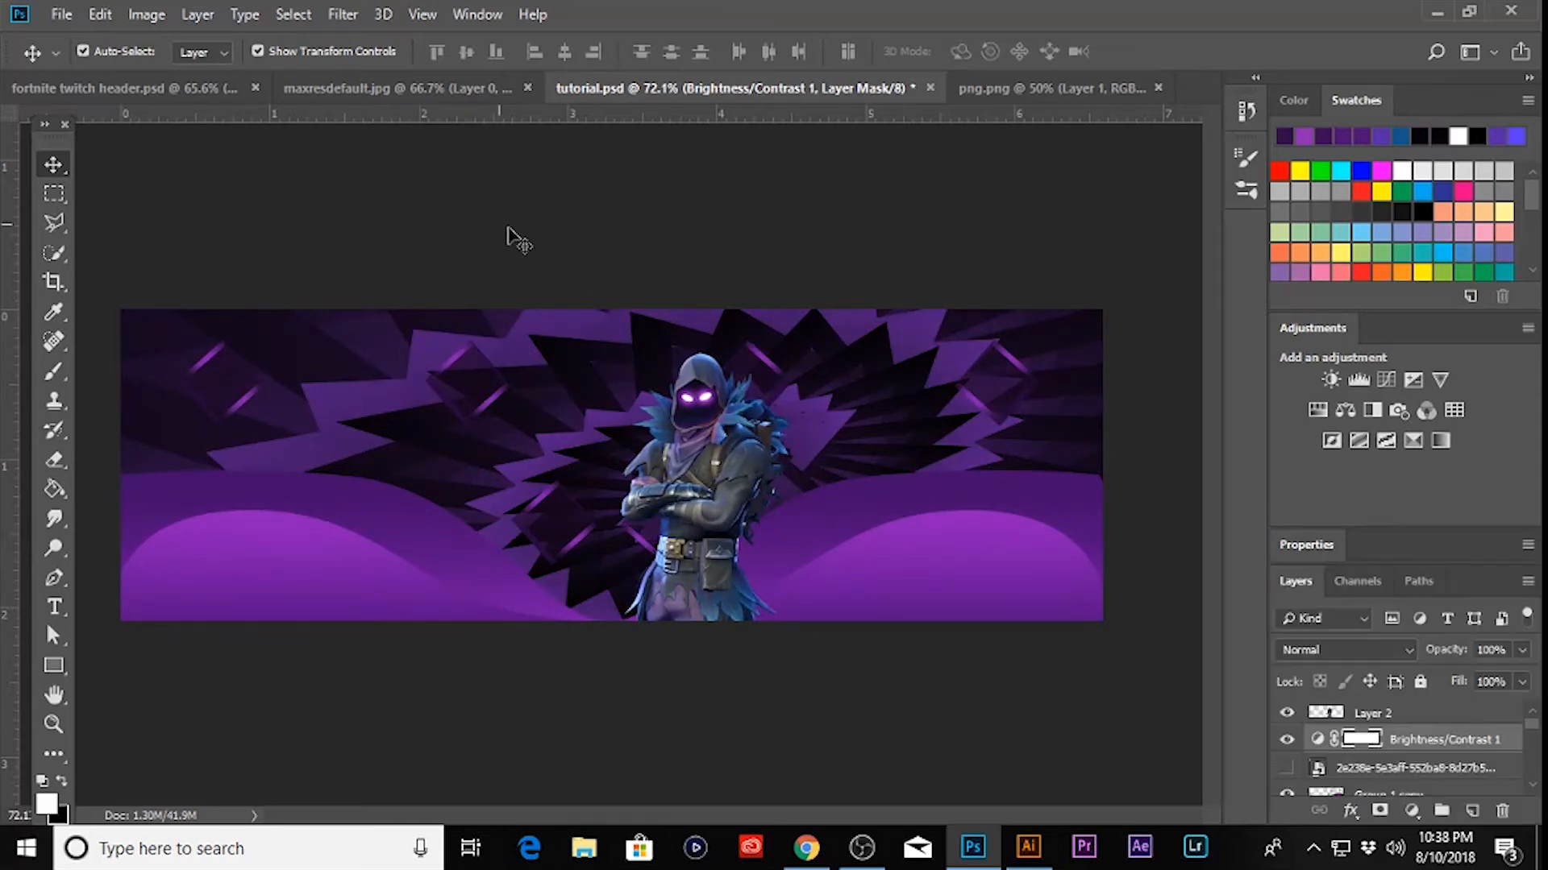
# - Examine the Levels and Curves adjustment layers' settings in the reference file fortnite twitch header.psd
pyautogui.click(46, 90)
pyautogui.click(1409, 754)
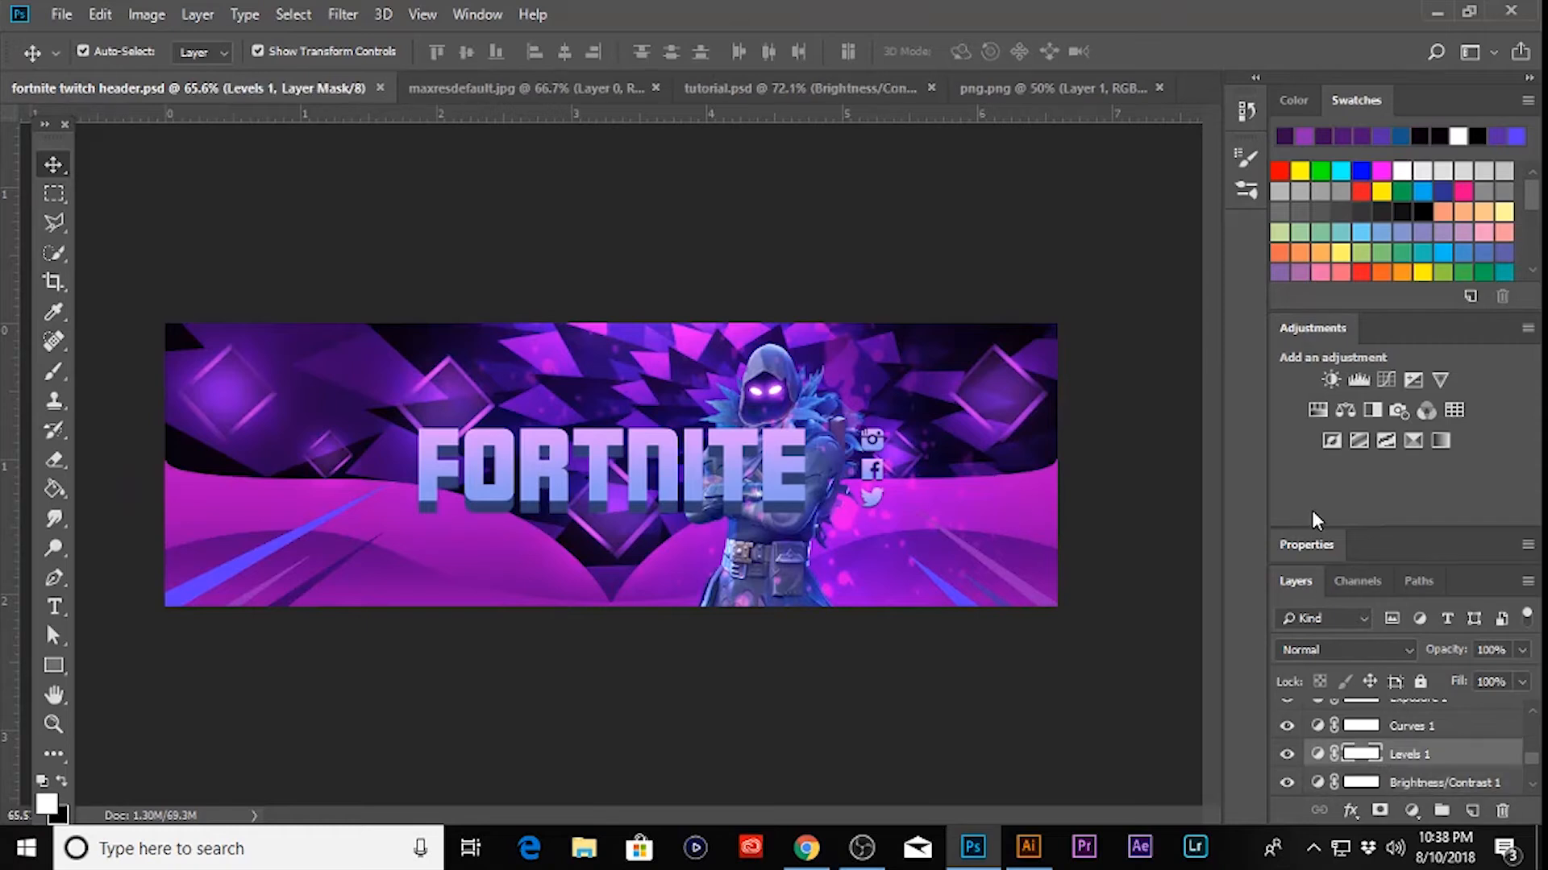
pyautogui.click(1318, 545)
pyautogui.scroll(-2, 1435, 748)
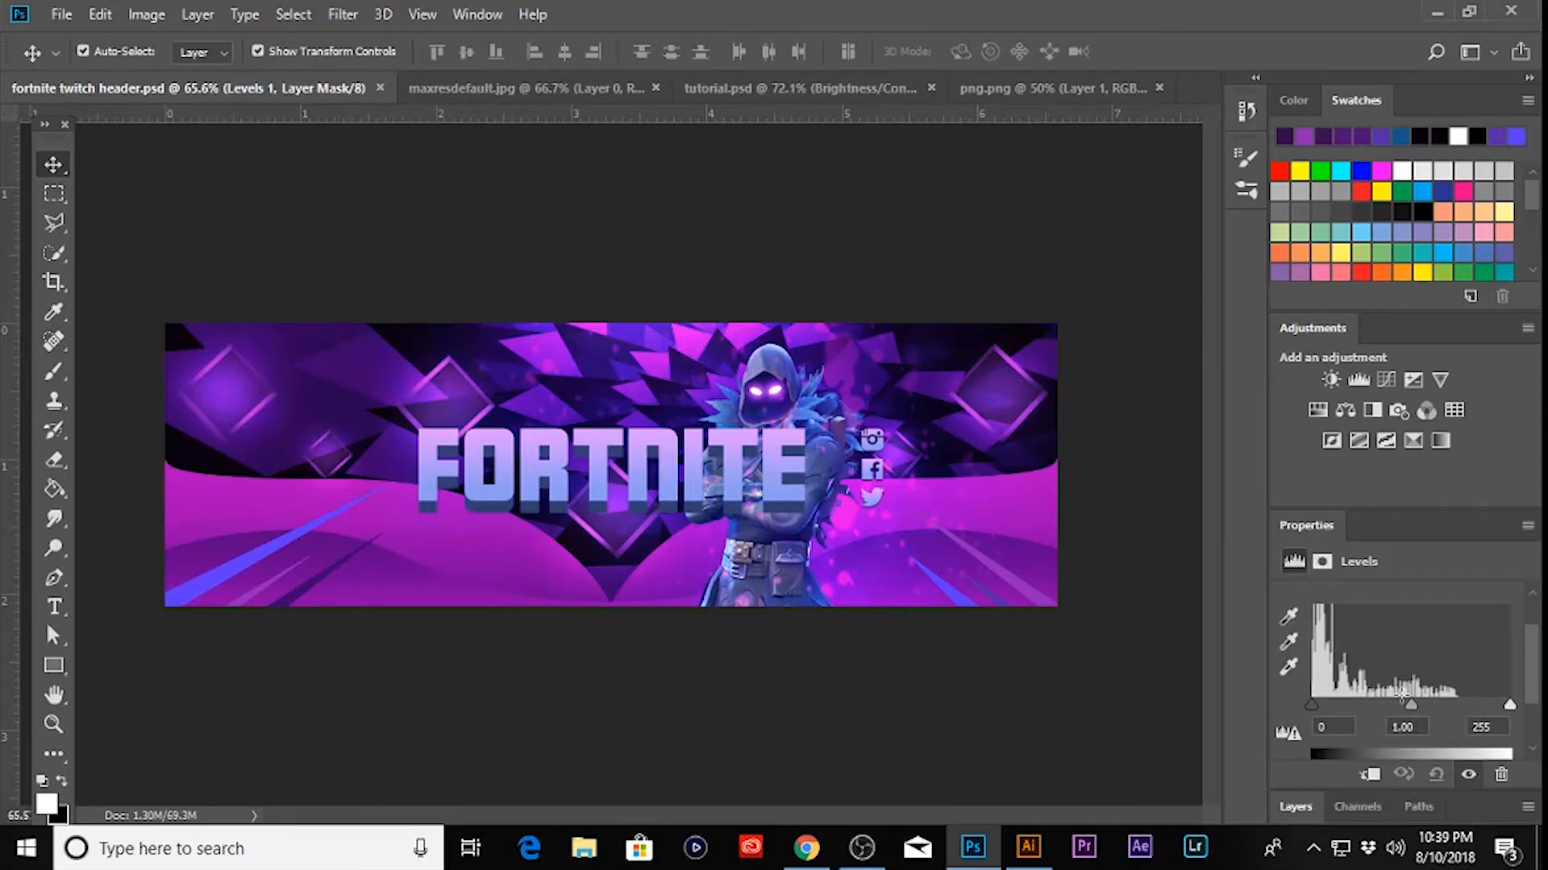
pyautogui.click(764, 88)
pyautogui.moveTo(1365, 801); pyautogui.dragTo(1284, 578)
pyautogui.scroll(5, 1388, 740)
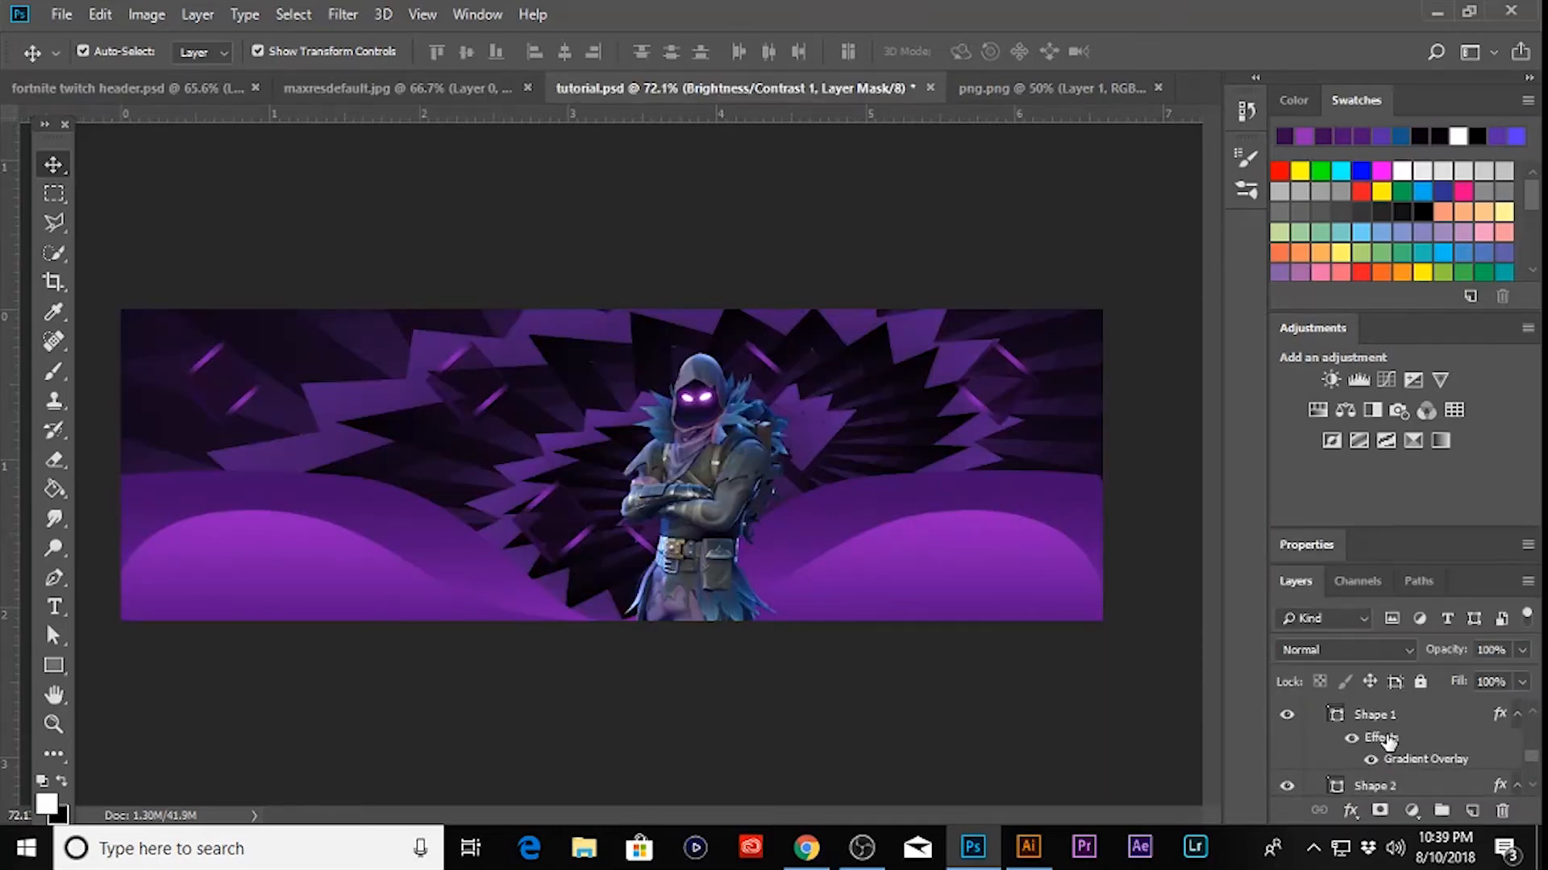
pyautogui.click(1358, 379)
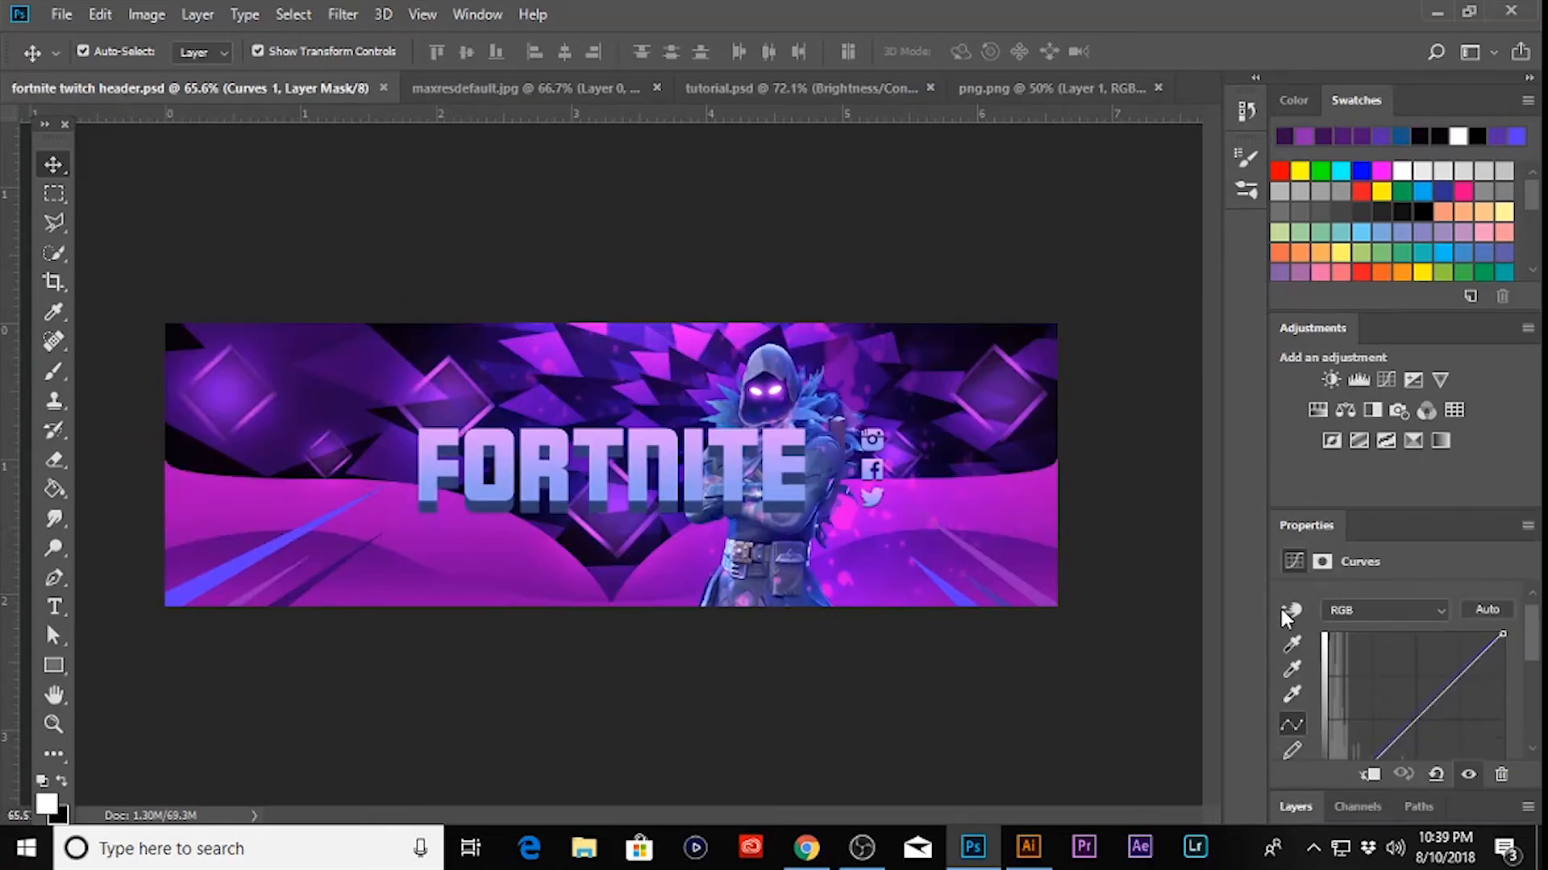
# - In tutorial.psd, add a Curves adjustment layer above Brightness/Contrast and slightly raise the upper part of the Blue channel curve
pyautogui.click(747, 79)
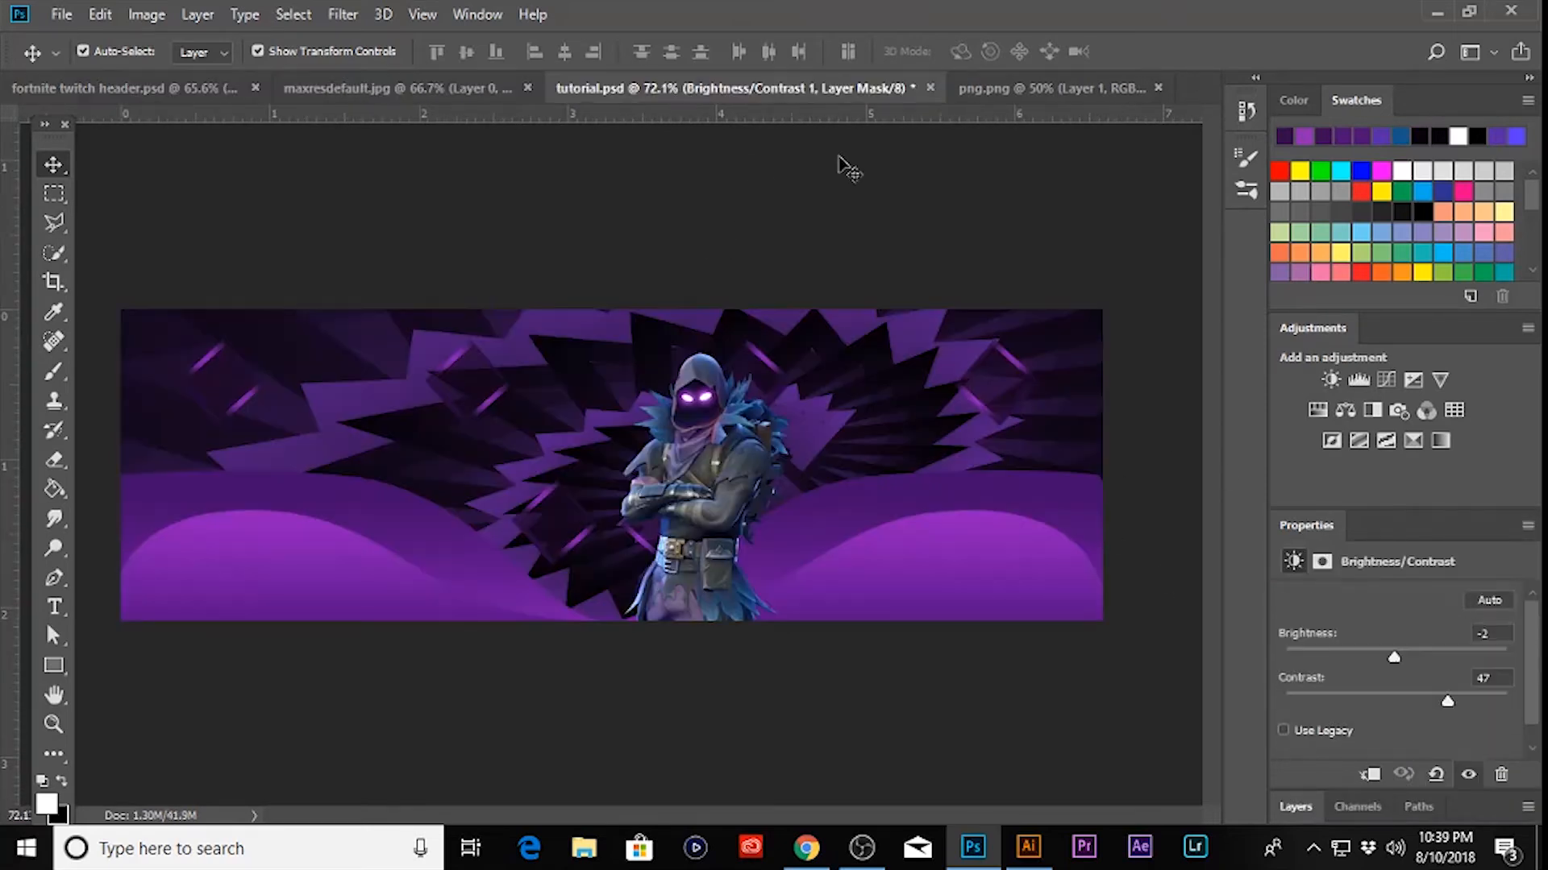
pyautogui.click(1363, 810)
pyautogui.click(1301, 683)
pyautogui.click(1392, 379)
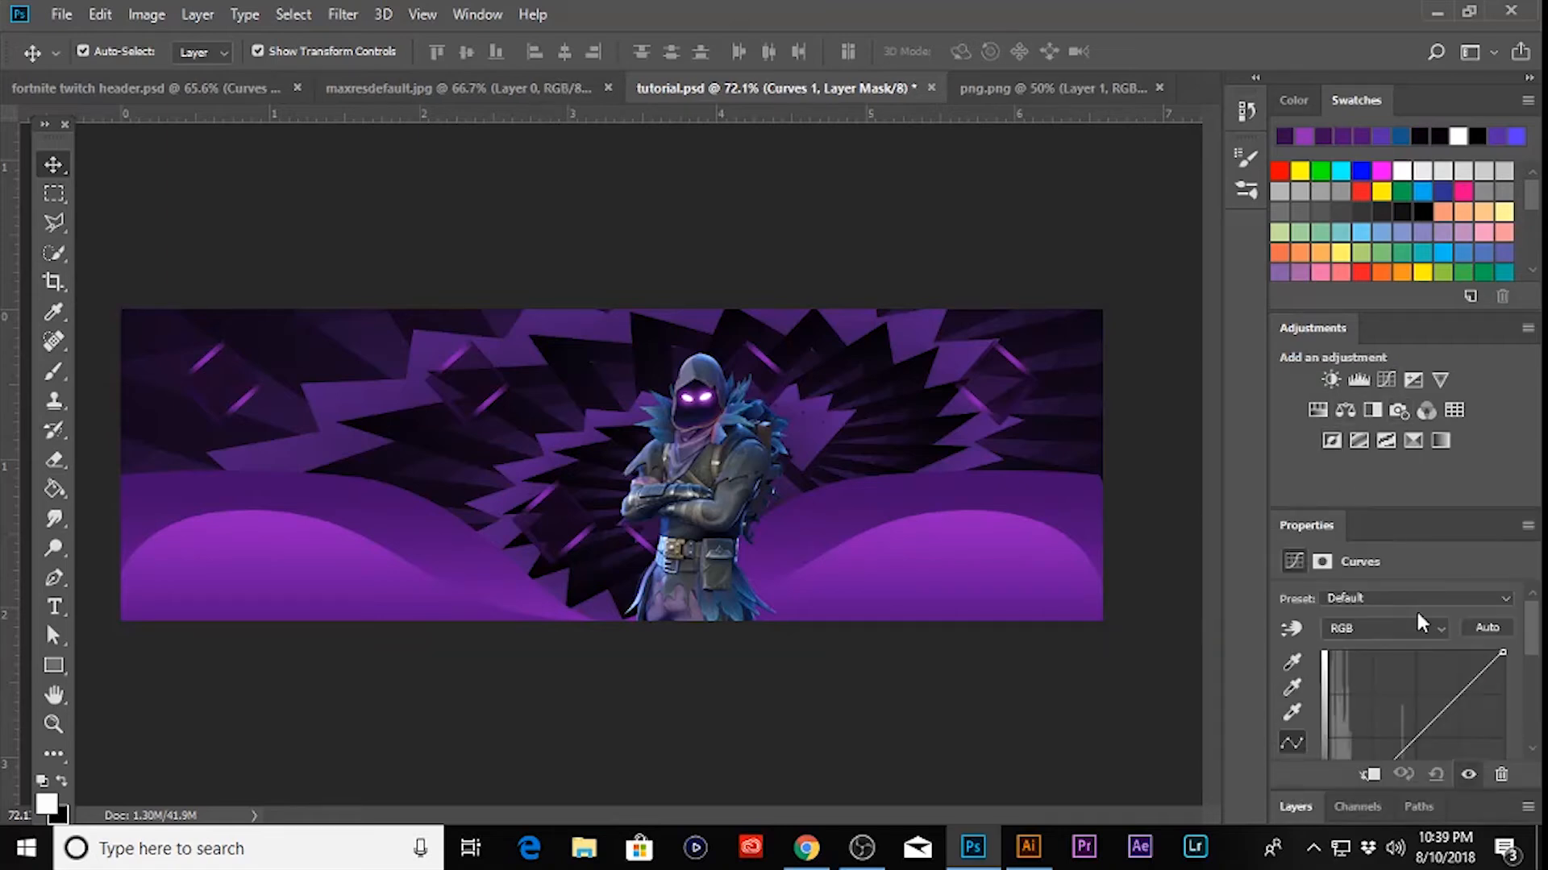
pyautogui.click(1433, 637)
pyautogui.click(1361, 692)
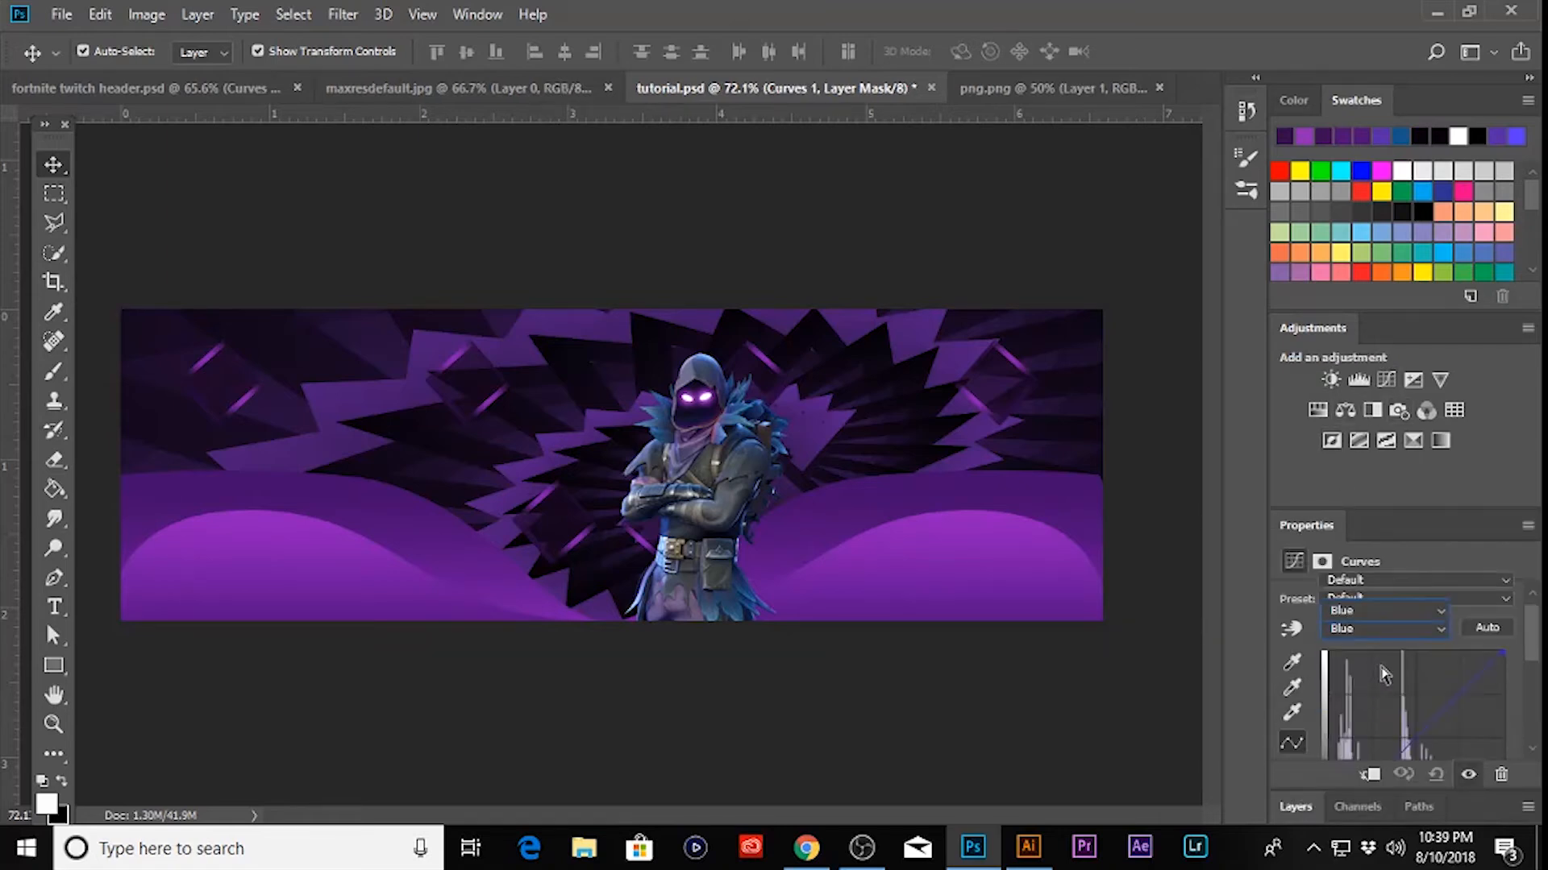
pyautogui.scroll(-1, 1459, 660)
pyautogui.moveTo(1452, 664); pyautogui.dragTo(1454, 657)
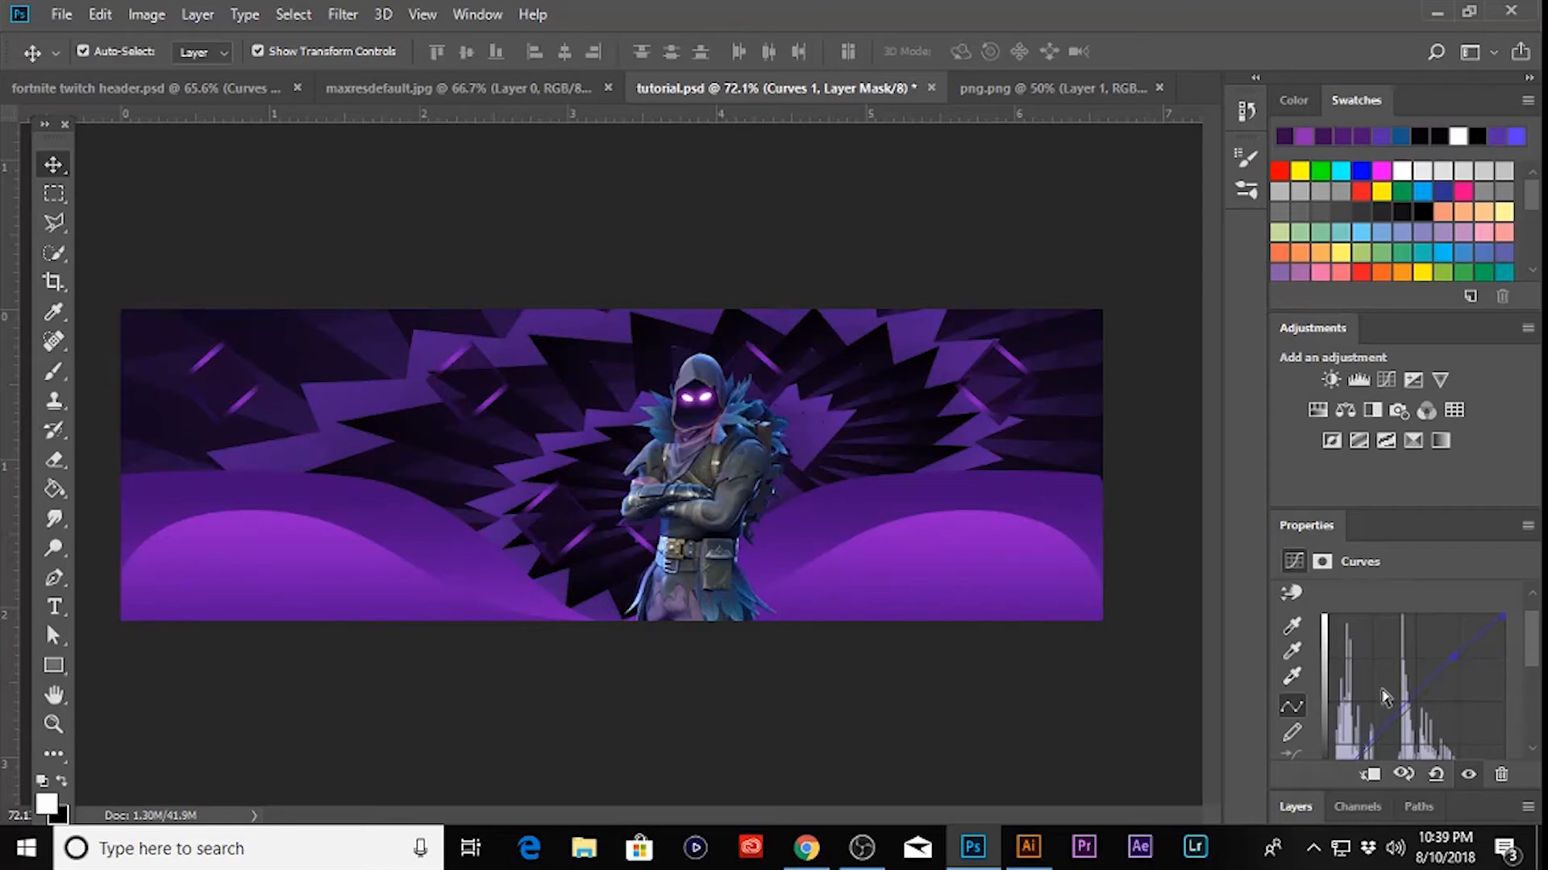
pyautogui.click(1359, 806)
pyautogui.click(1294, 683)
pyautogui.scroll(10, 1375, 754)
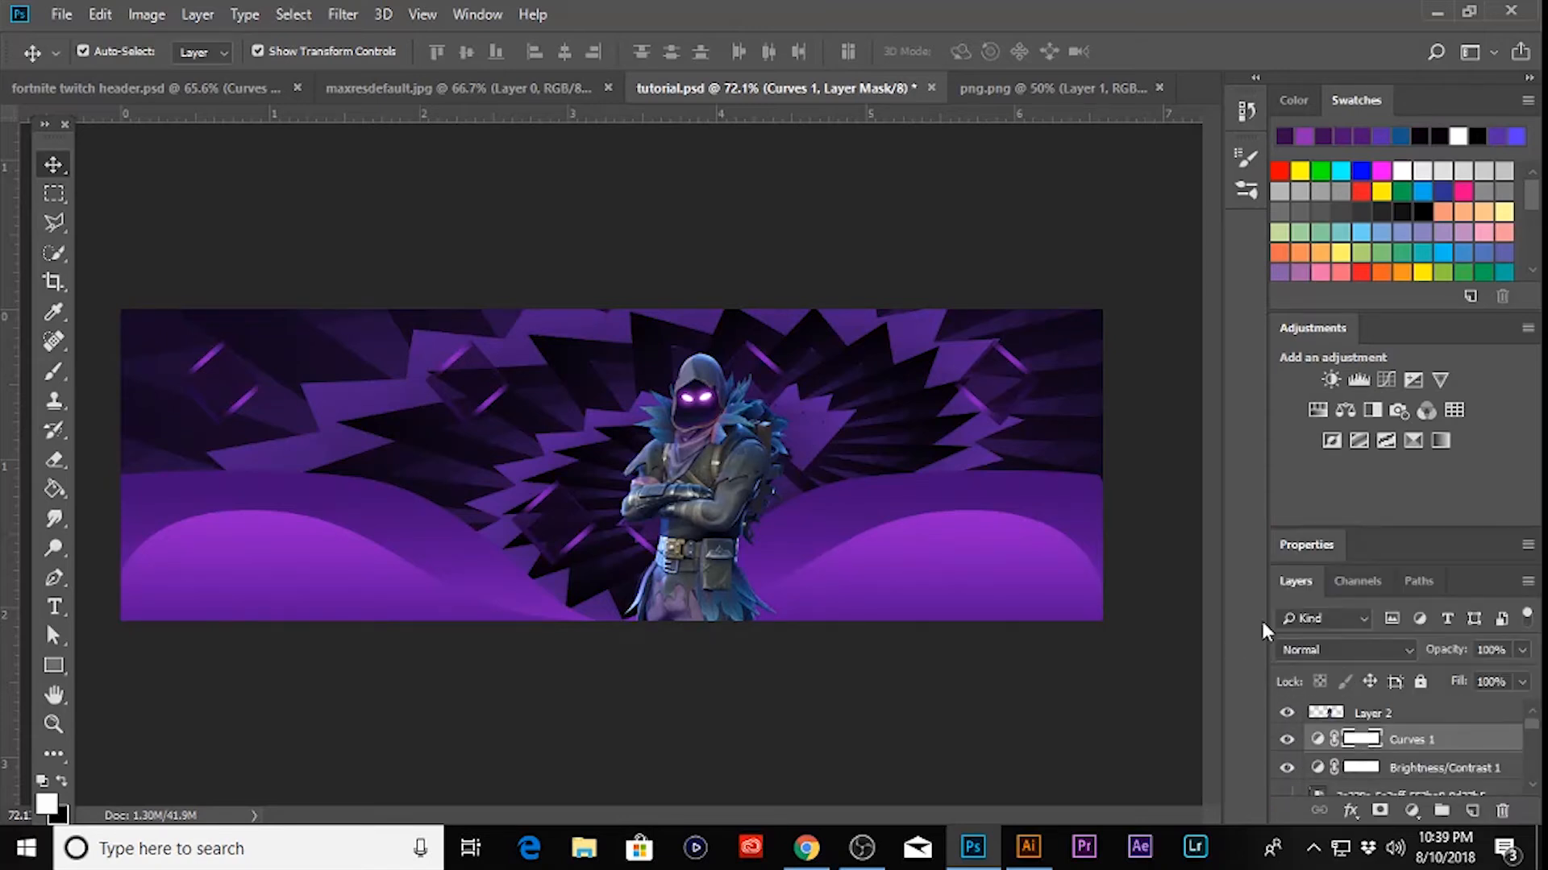
# - Check the Exposure settings in fortnite twitch header.psd and add an Exposure adjustment layer to tutorial.psd, raising the exposure to about +0.38
pyautogui.click(198, 85)
pyautogui.click(1426, 756)
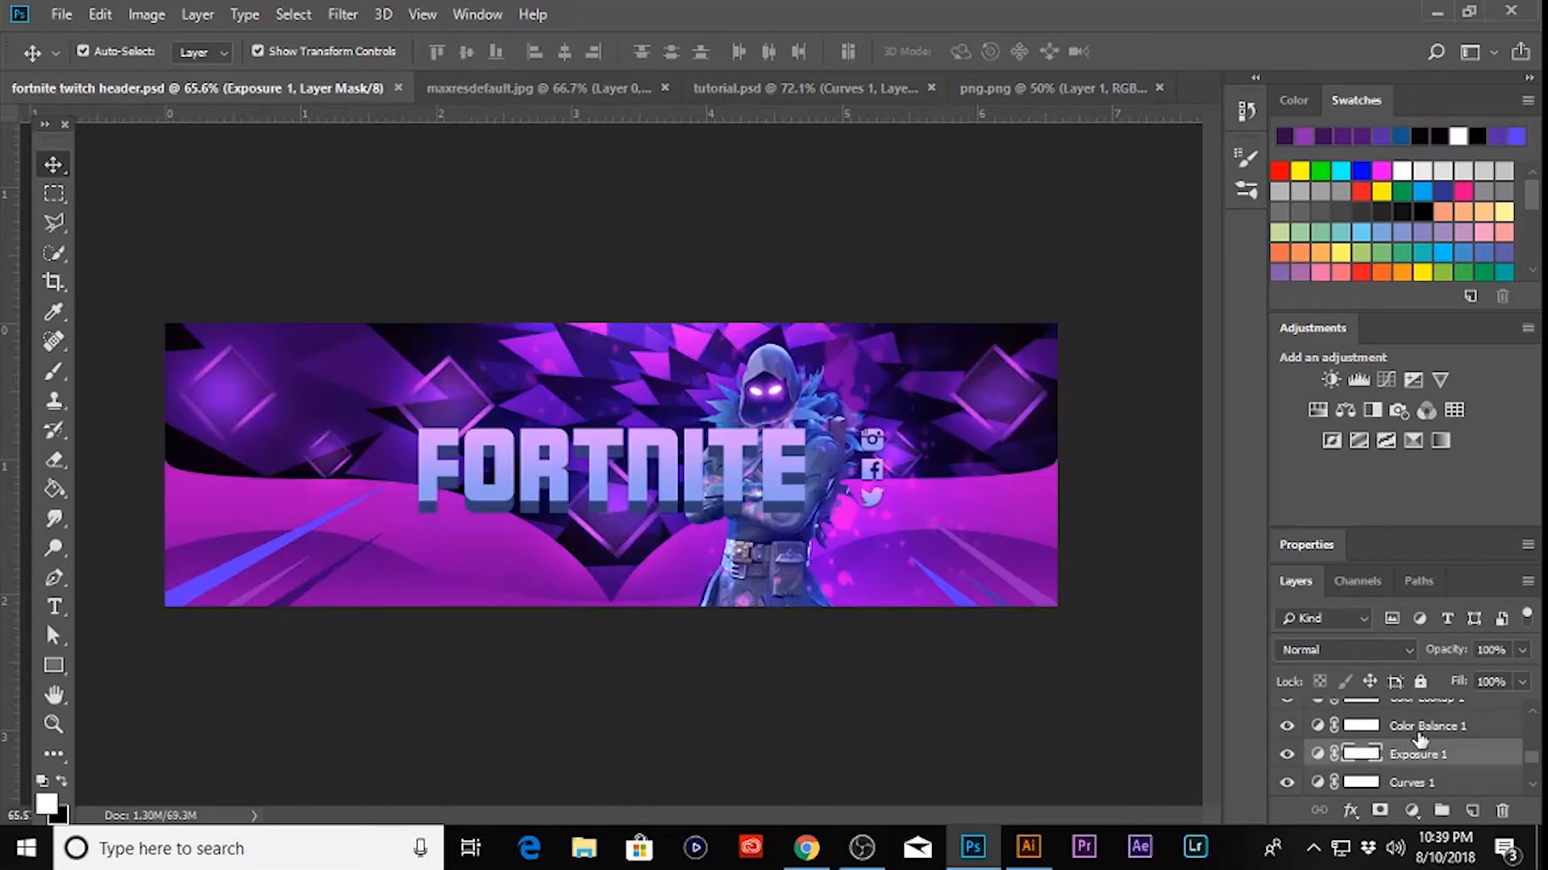
pyautogui.click(1293, 544)
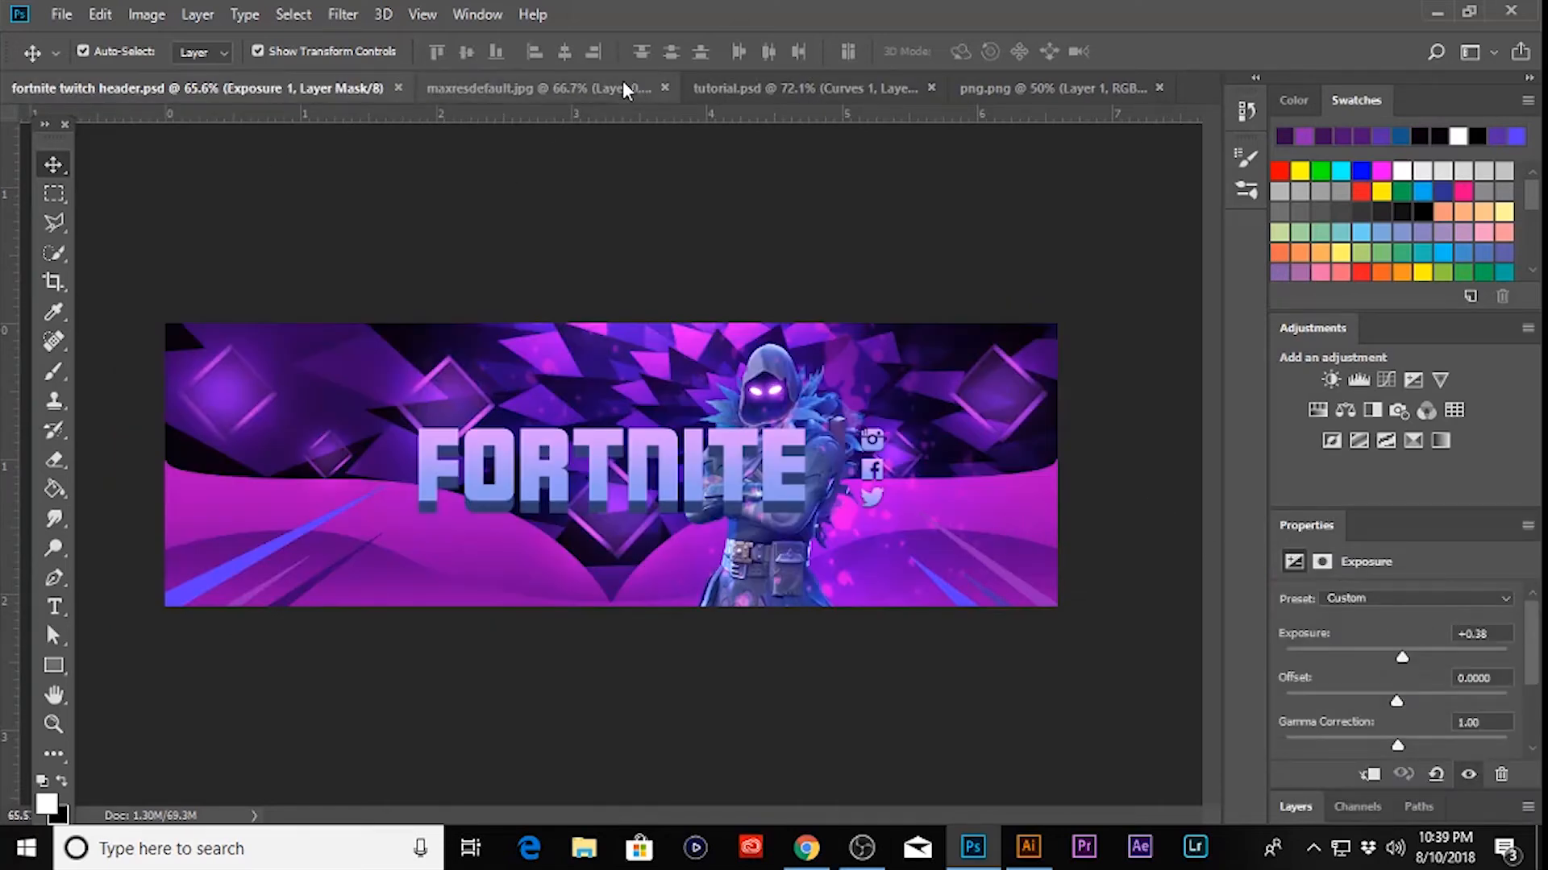
pyautogui.click(758, 90)
pyautogui.click(1357, 806)
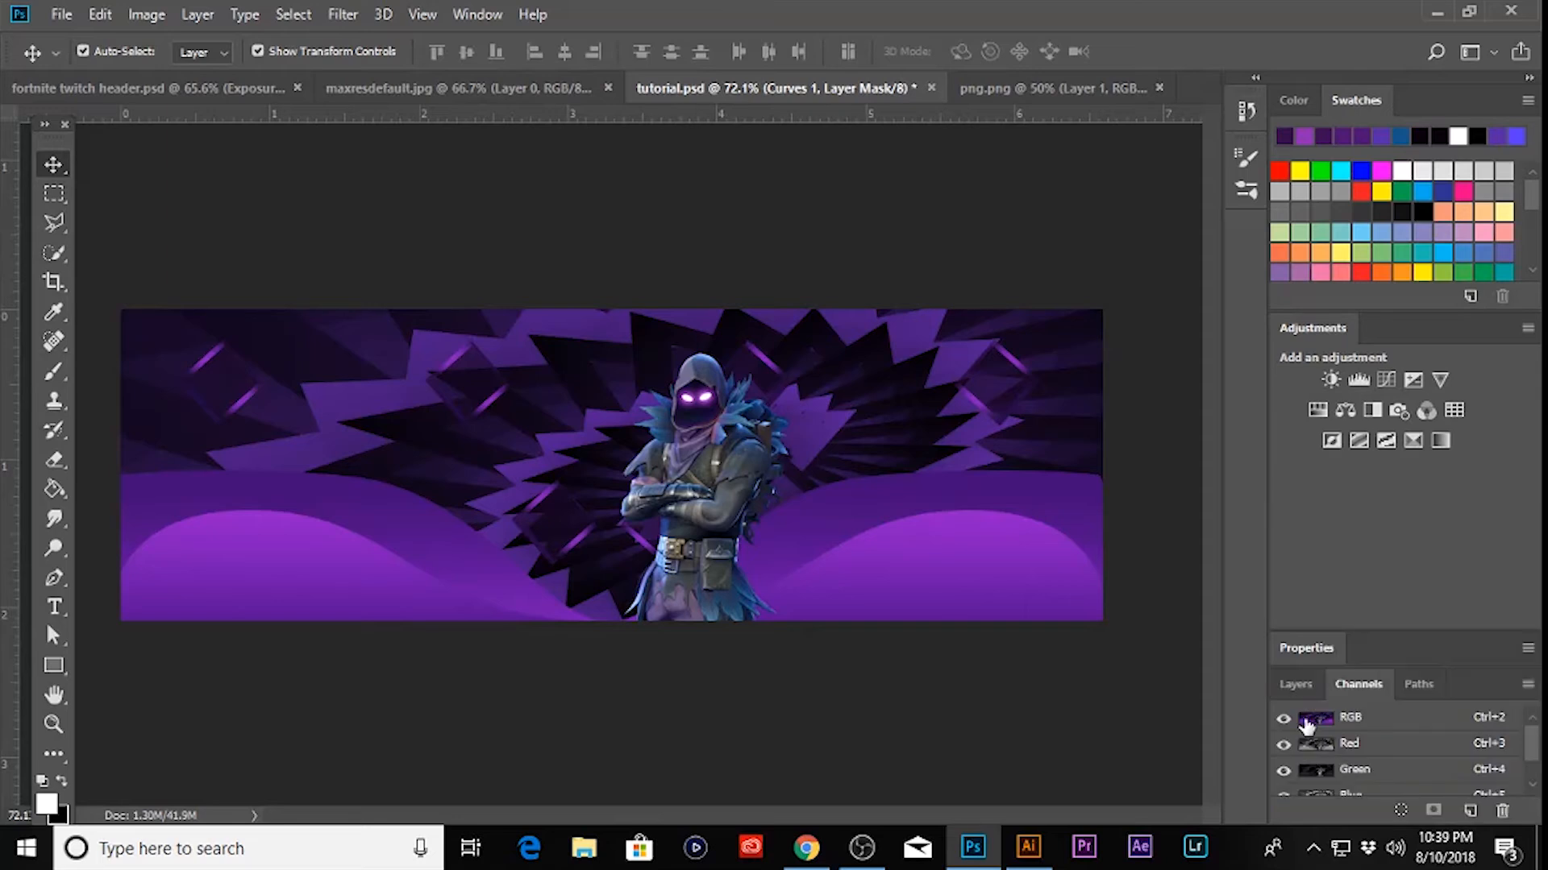
pyautogui.click(1297, 684)
pyautogui.click(1412, 381)
pyautogui.moveTo(1396, 656); pyautogui.dragTo(1402, 655)
pyautogui.click(1295, 806)
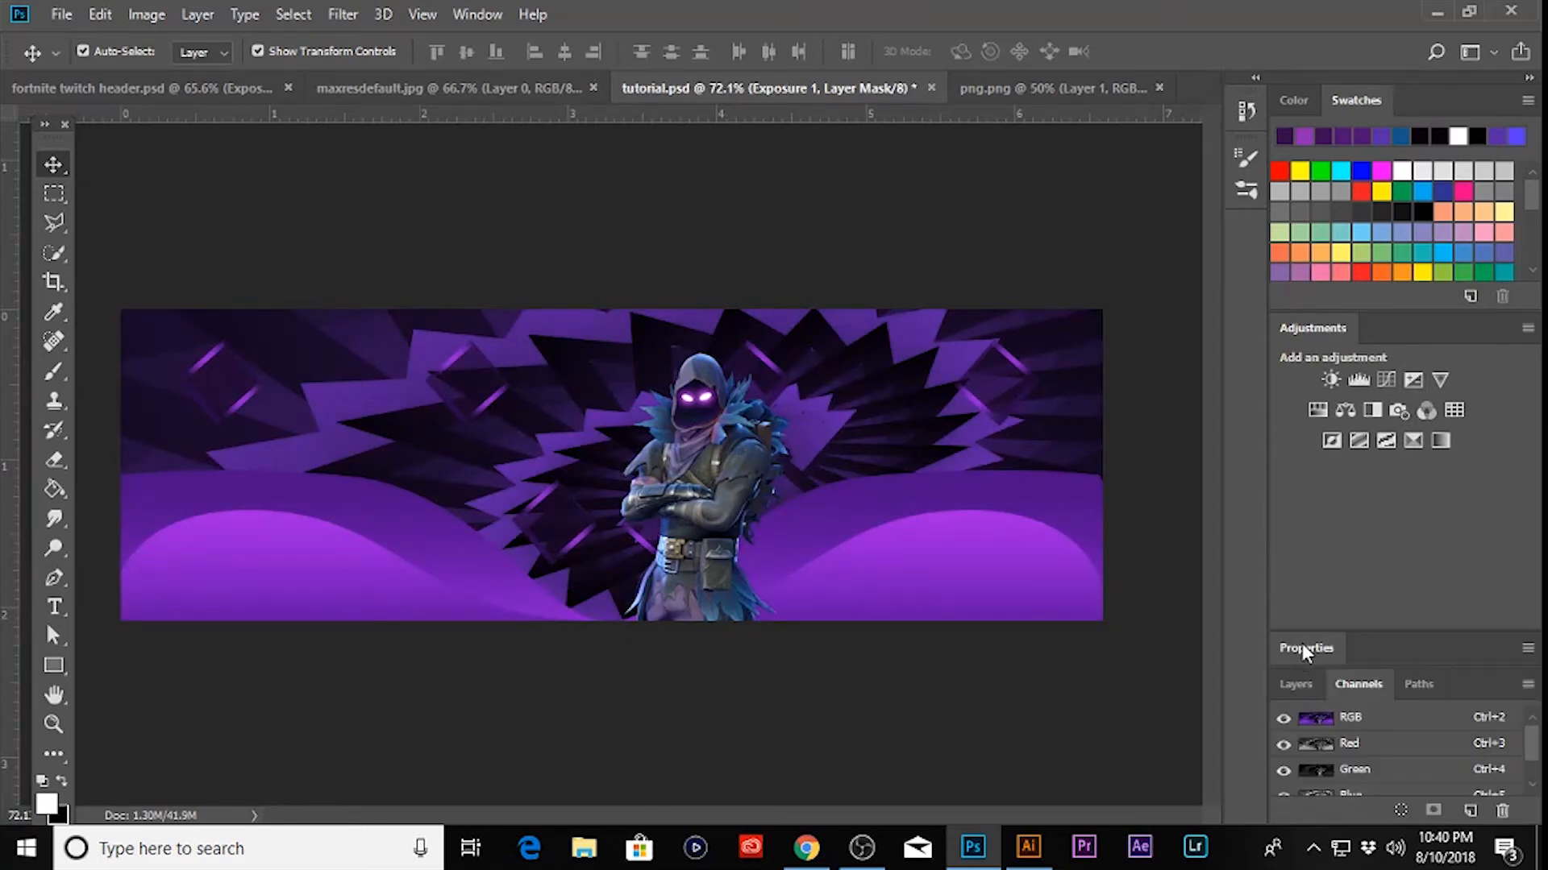
# - Add a Color Balance adjustment layer to tutorial.psd with midtones at -40 Magenta–Green and +24 Yellow–Blue, matching the reference header
pyautogui.click(1342, 408)
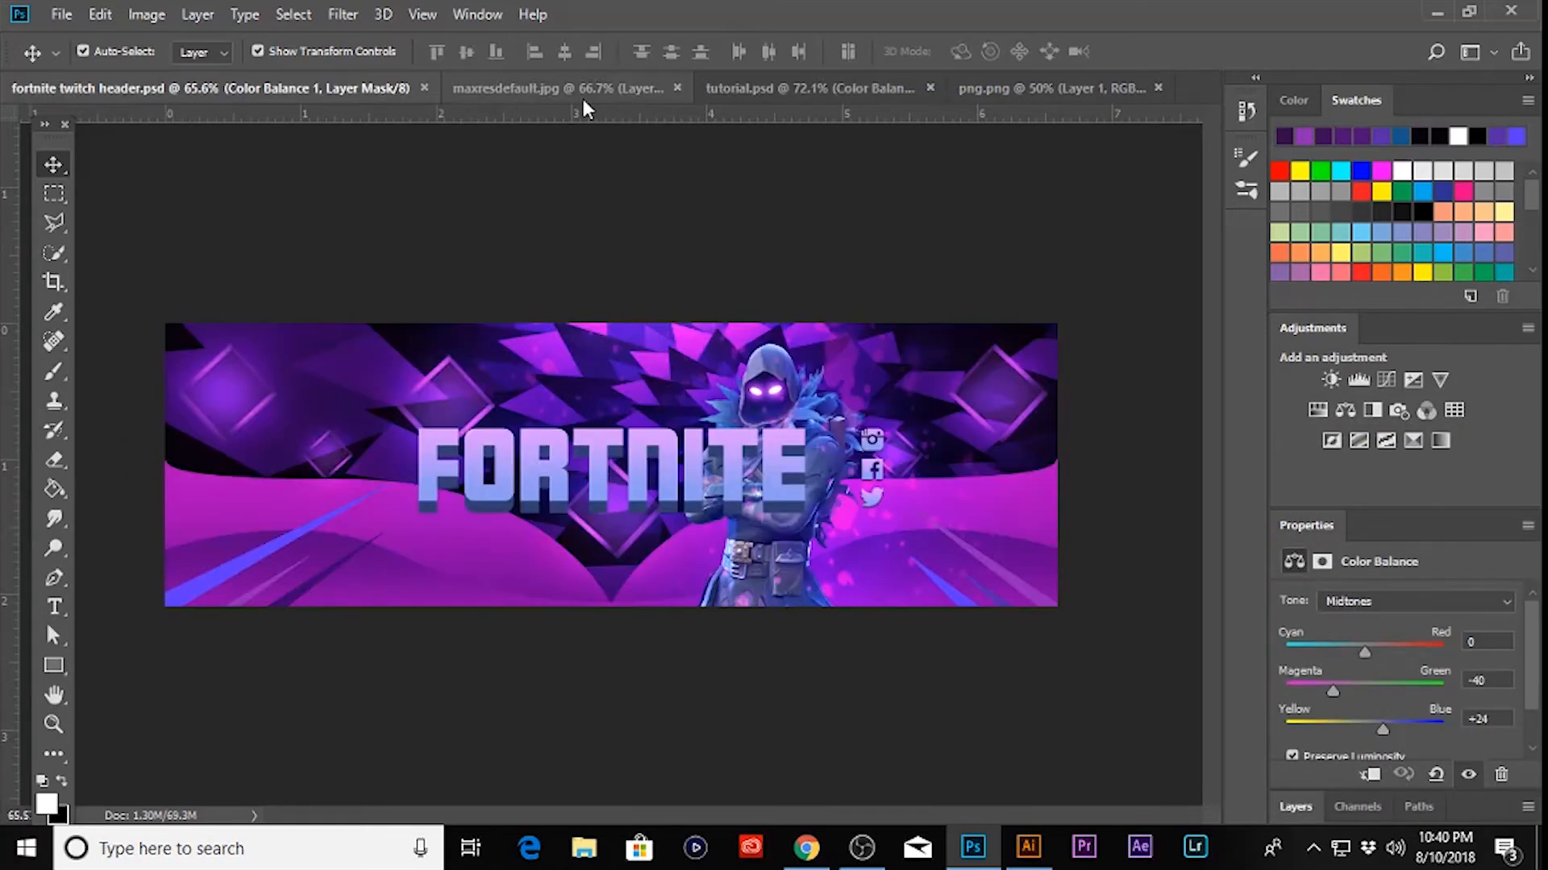
pyautogui.click(810, 87)
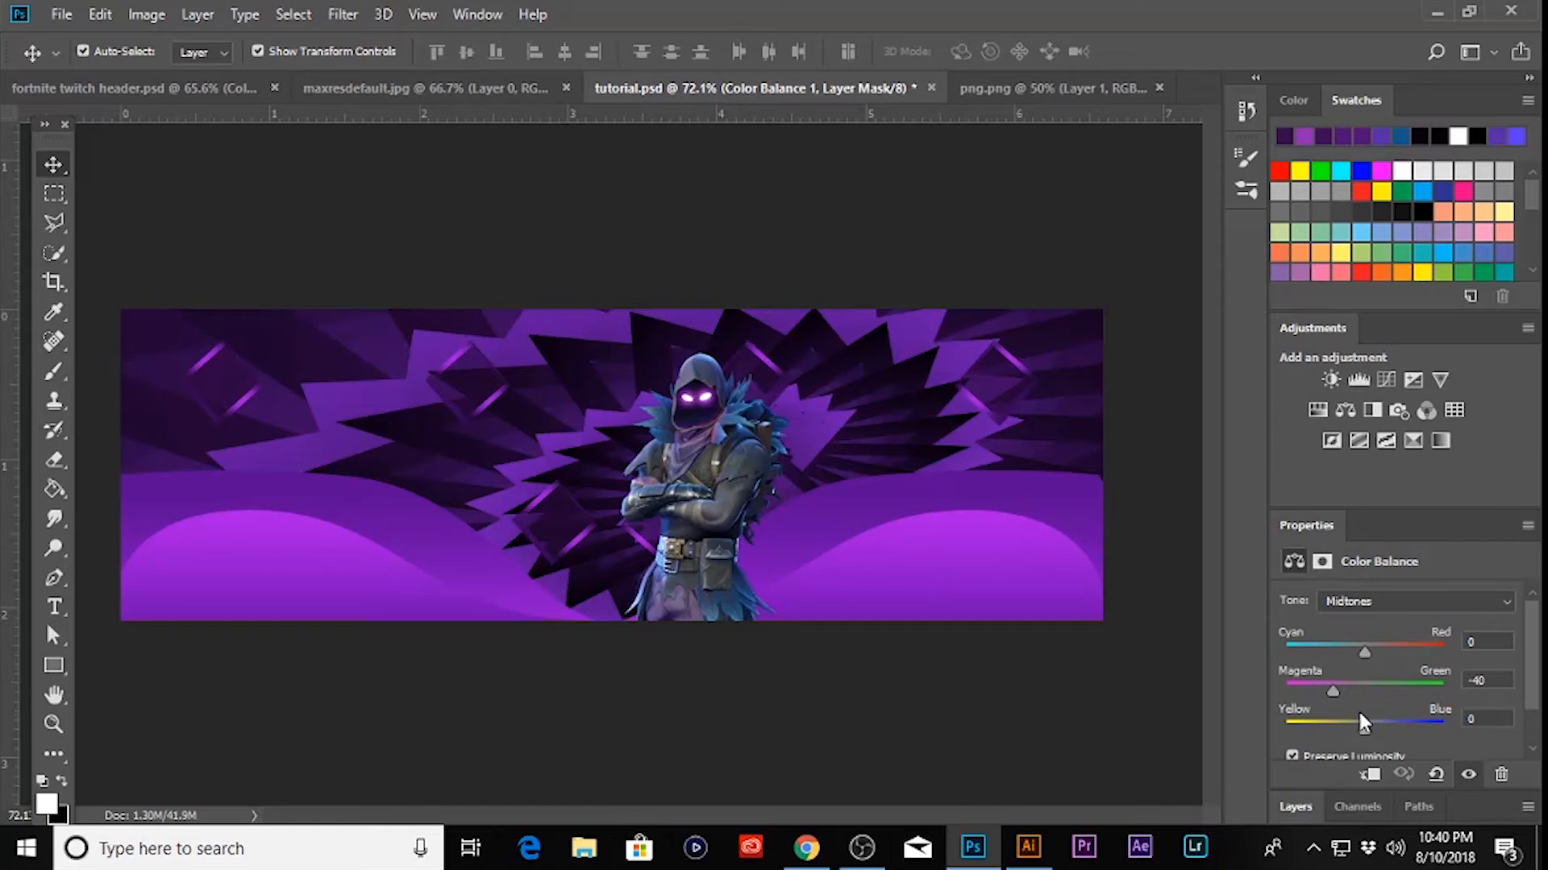
pyautogui.moveTo(1361, 715); pyautogui.dragTo(1383, 726)
pyautogui.click(1348, 802)
pyautogui.click(1311, 680)
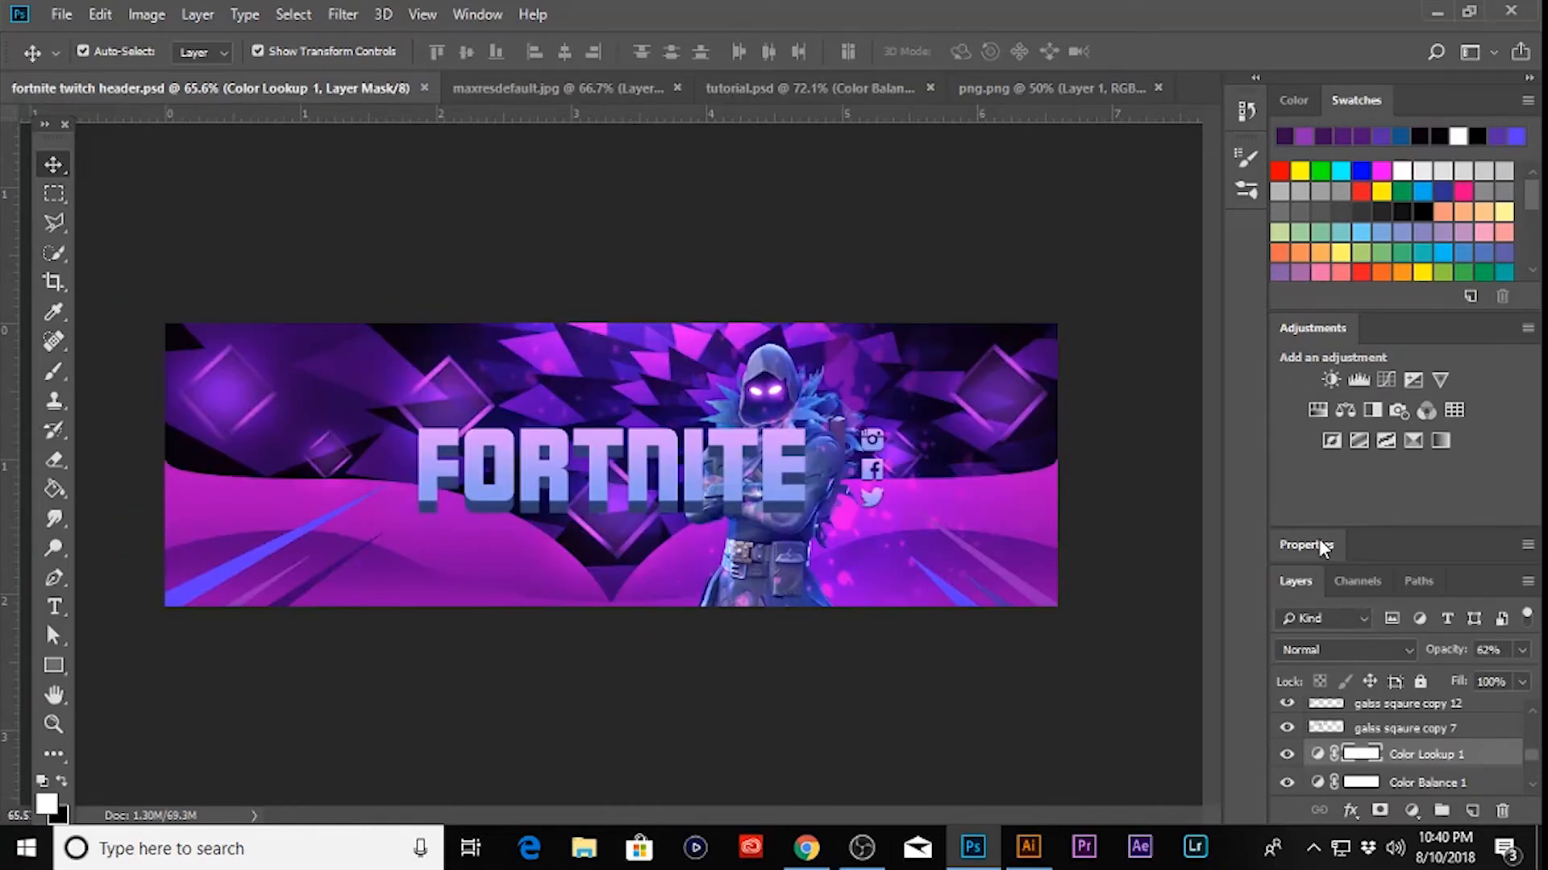
# - Add a Color Lookup adjustment layer to tutorial.psd using the Fuji ETERNA 250D Fuji 3510 (by Adobe).cube 3DLUT, as in the reference header
pyautogui.click(1320, 546)
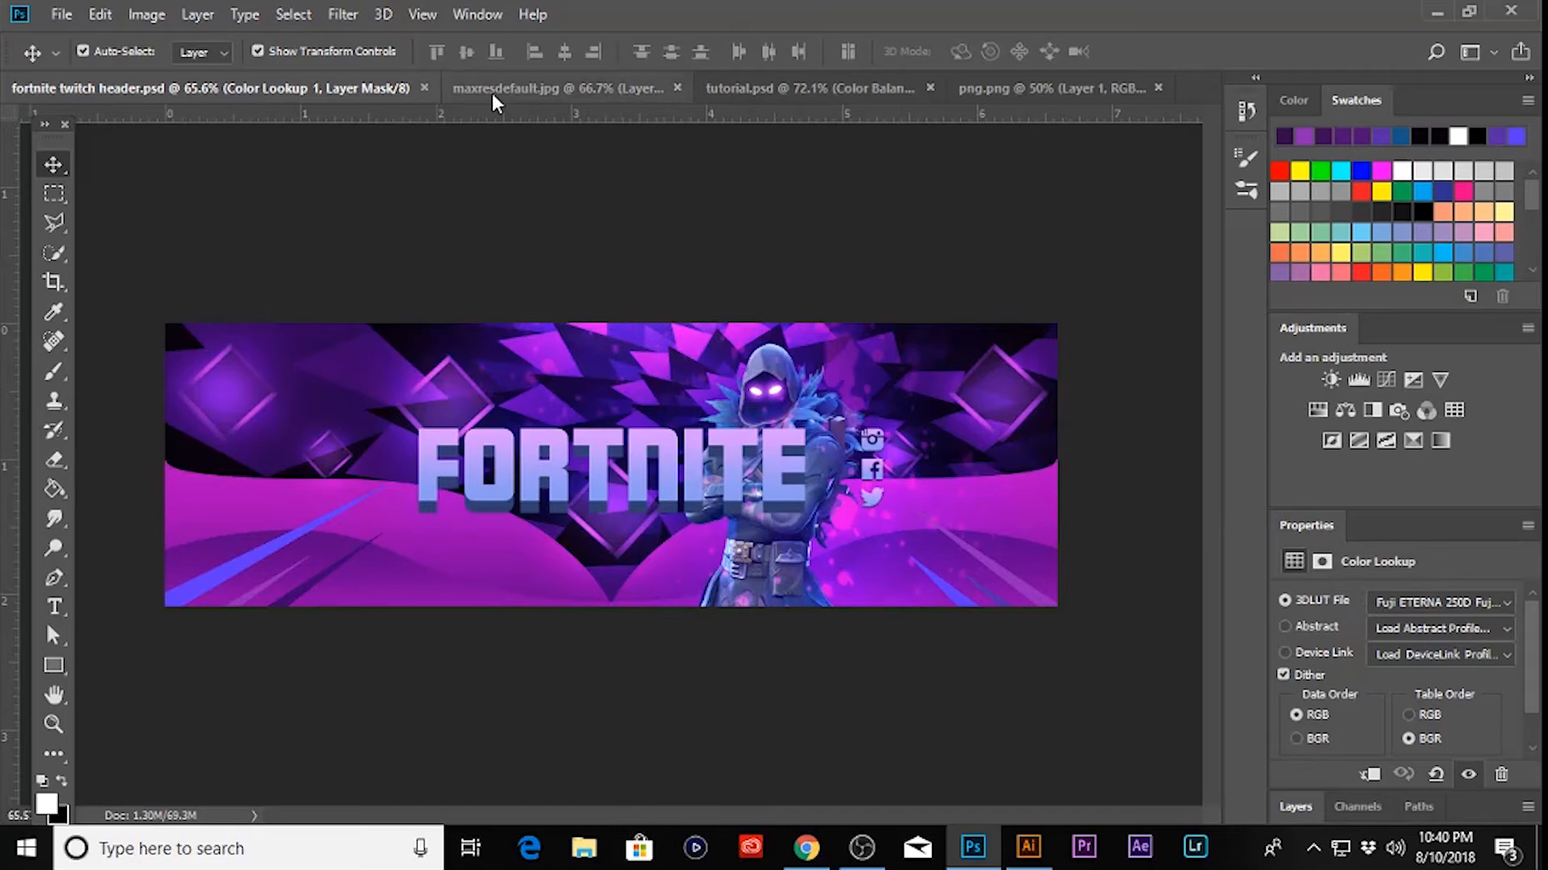
pyautogui.click(810, 87)
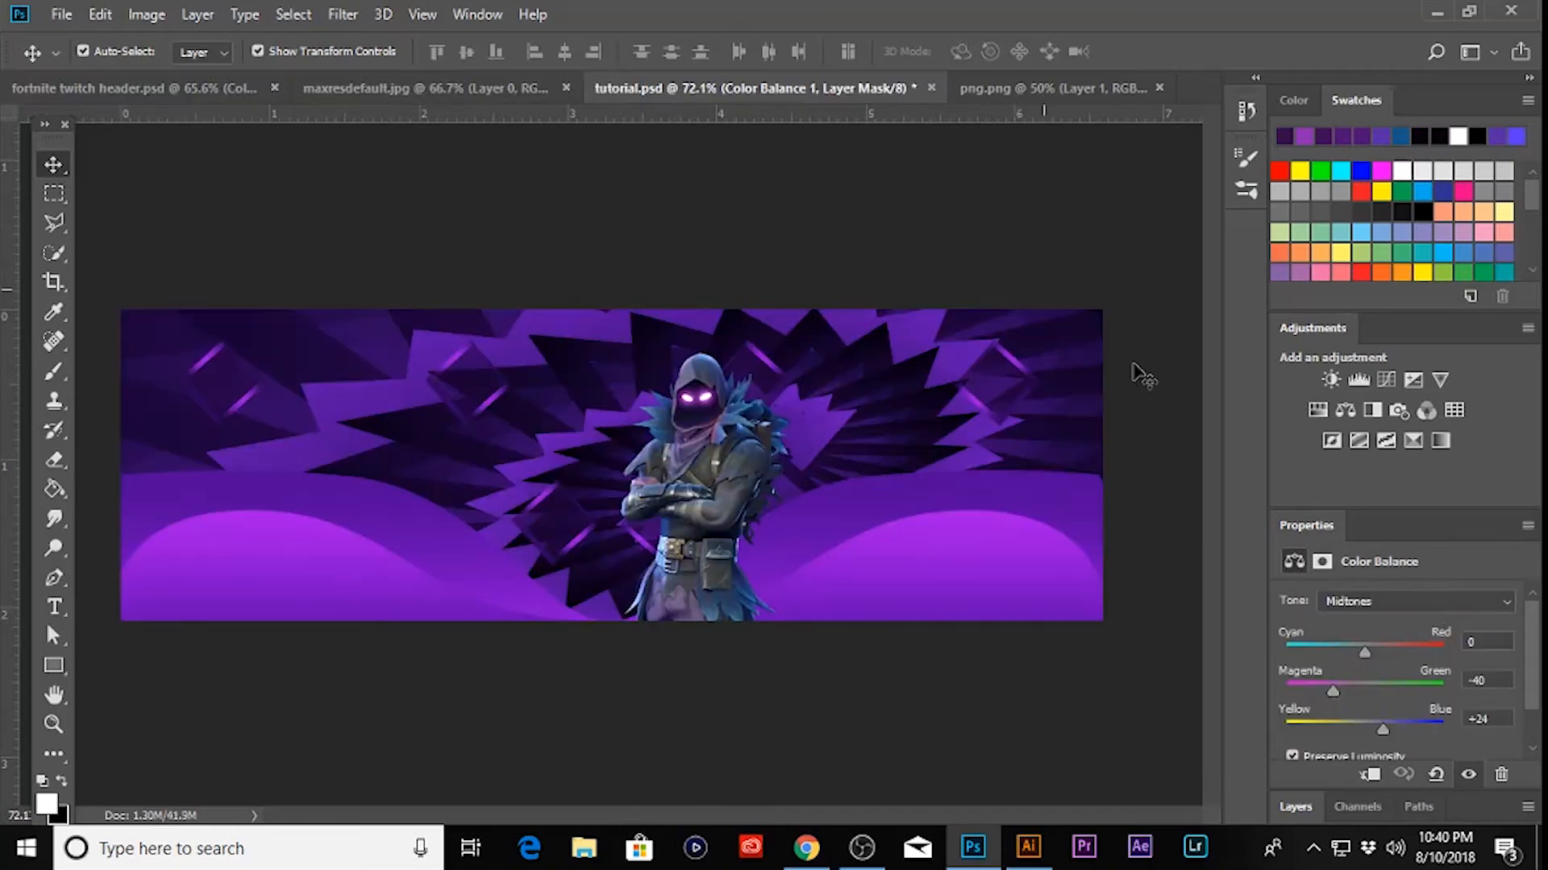
pyautogui.click(1354, 809)
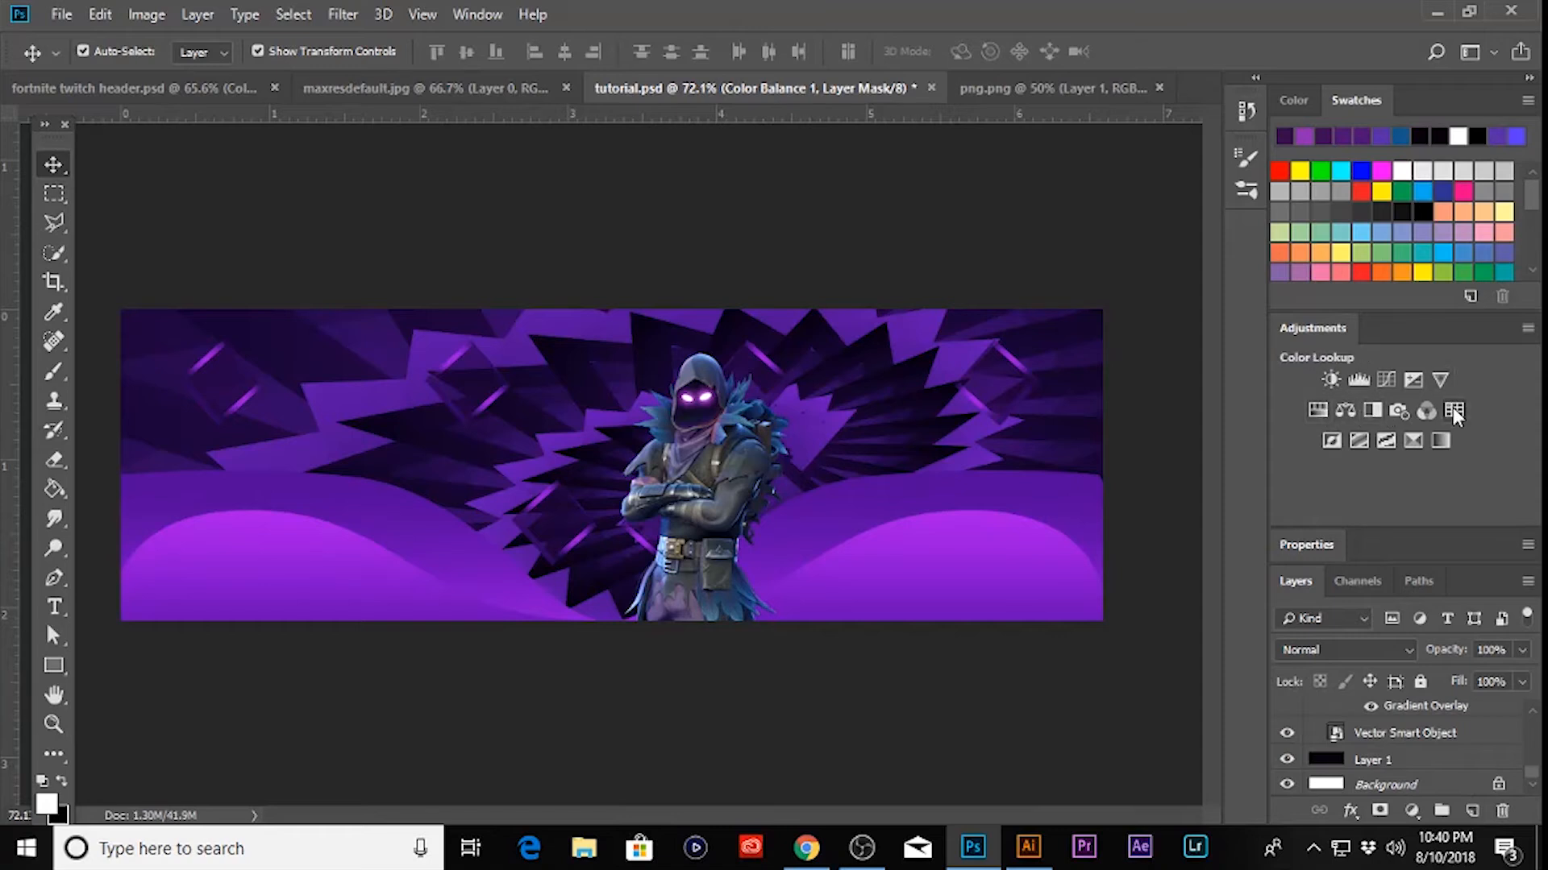
pyautogui.scroll(10, 1425, 726)
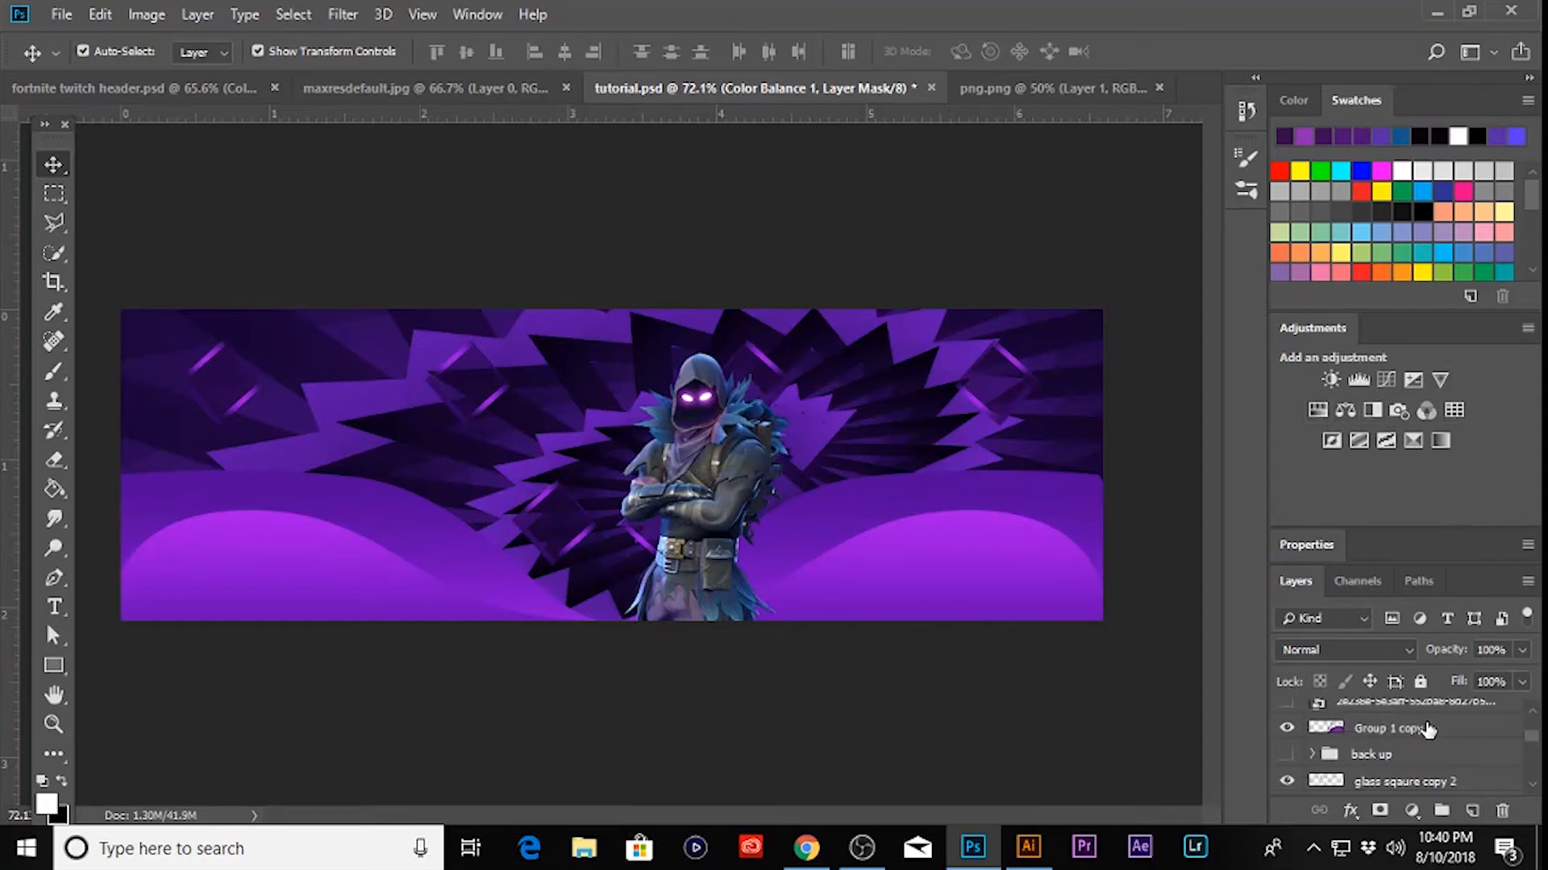
pyautogui.click(1447, 410)
pyautogui.click(1403, 600)
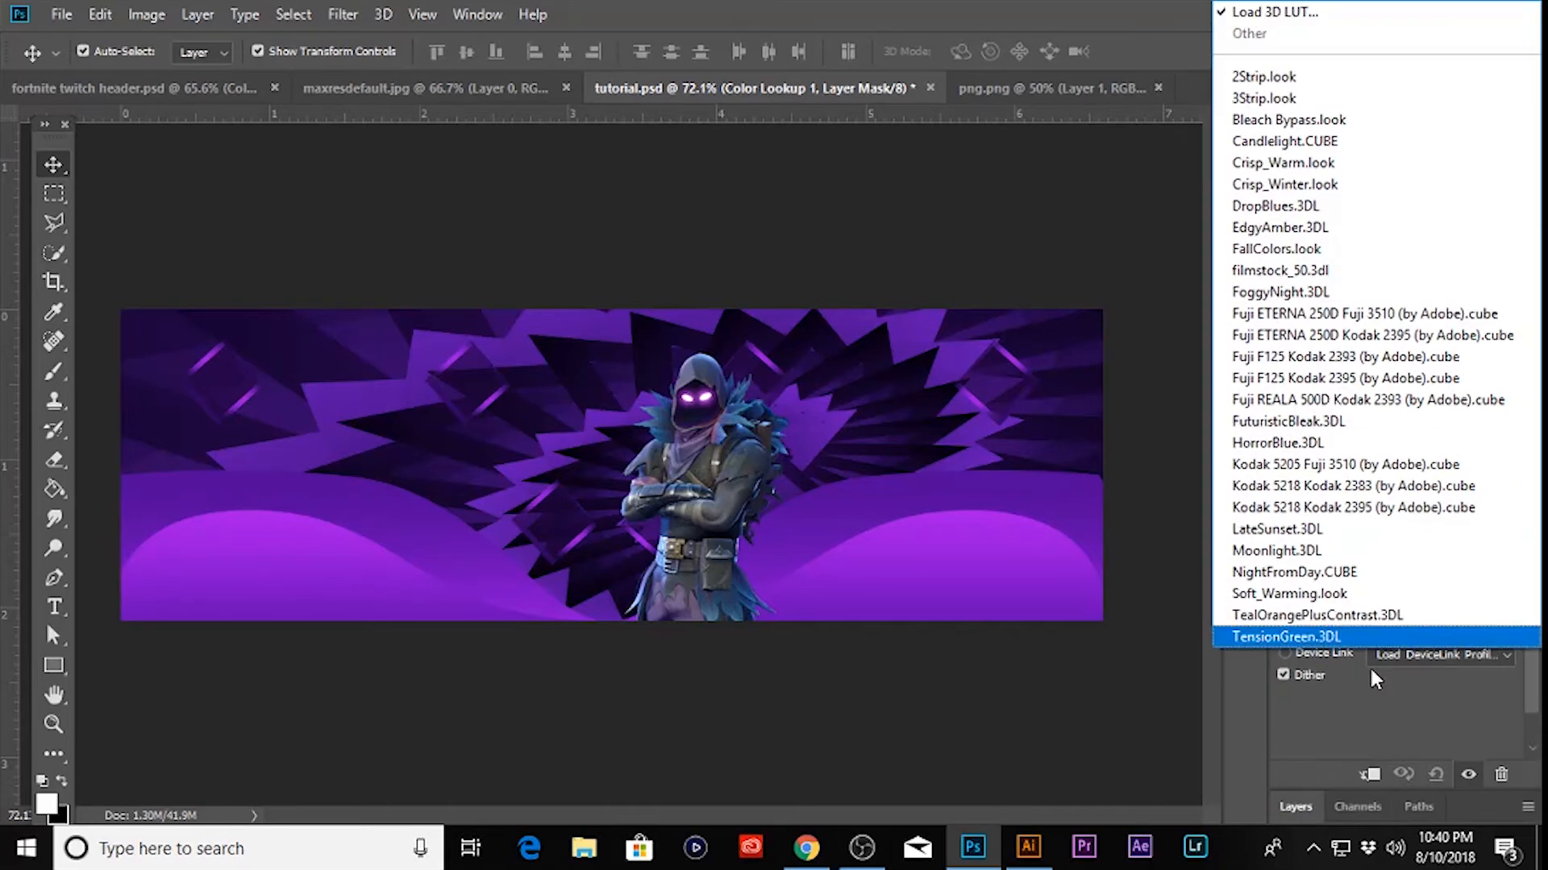
pyautogui.click(1279, 316)
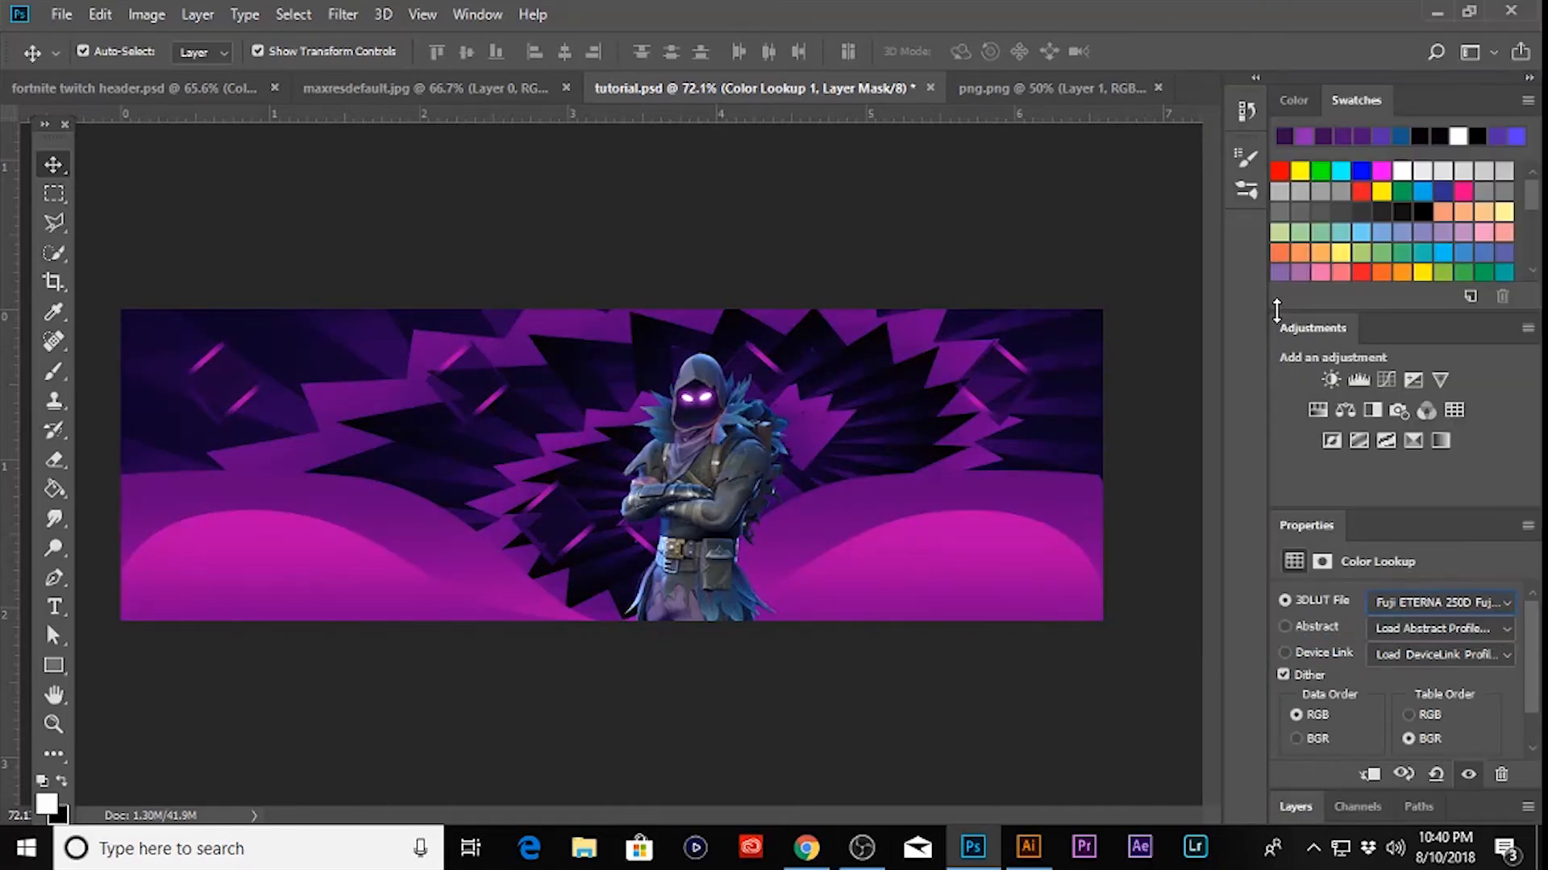
pyautogui.click(1445, 599)
pyautogui.click(1386, 306)
pyautogui.click(1358, 806)
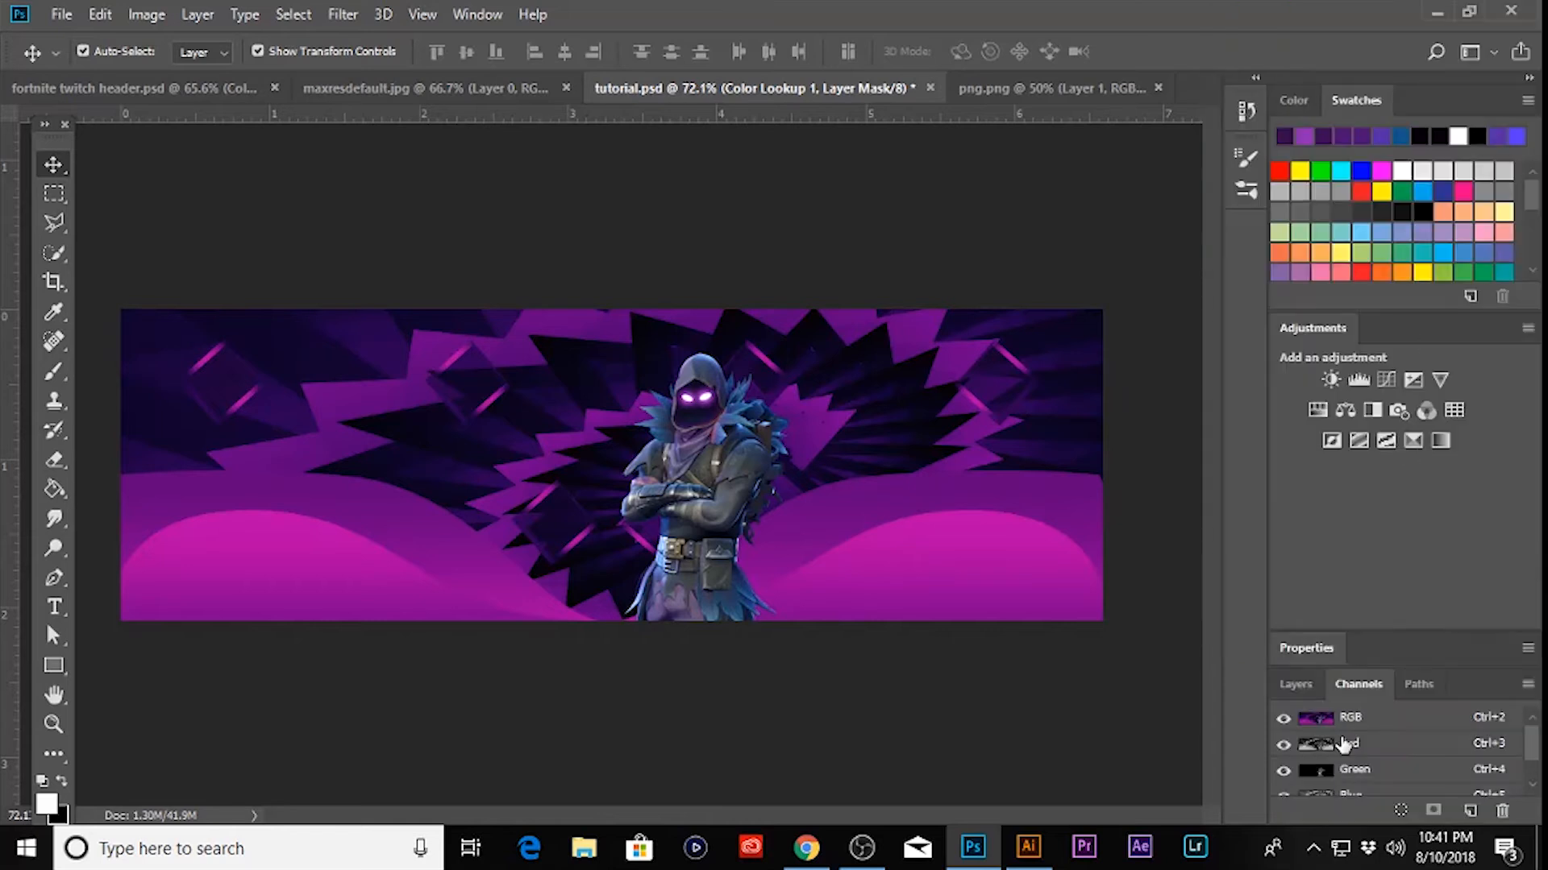
pyautogui.click(1302, 685)
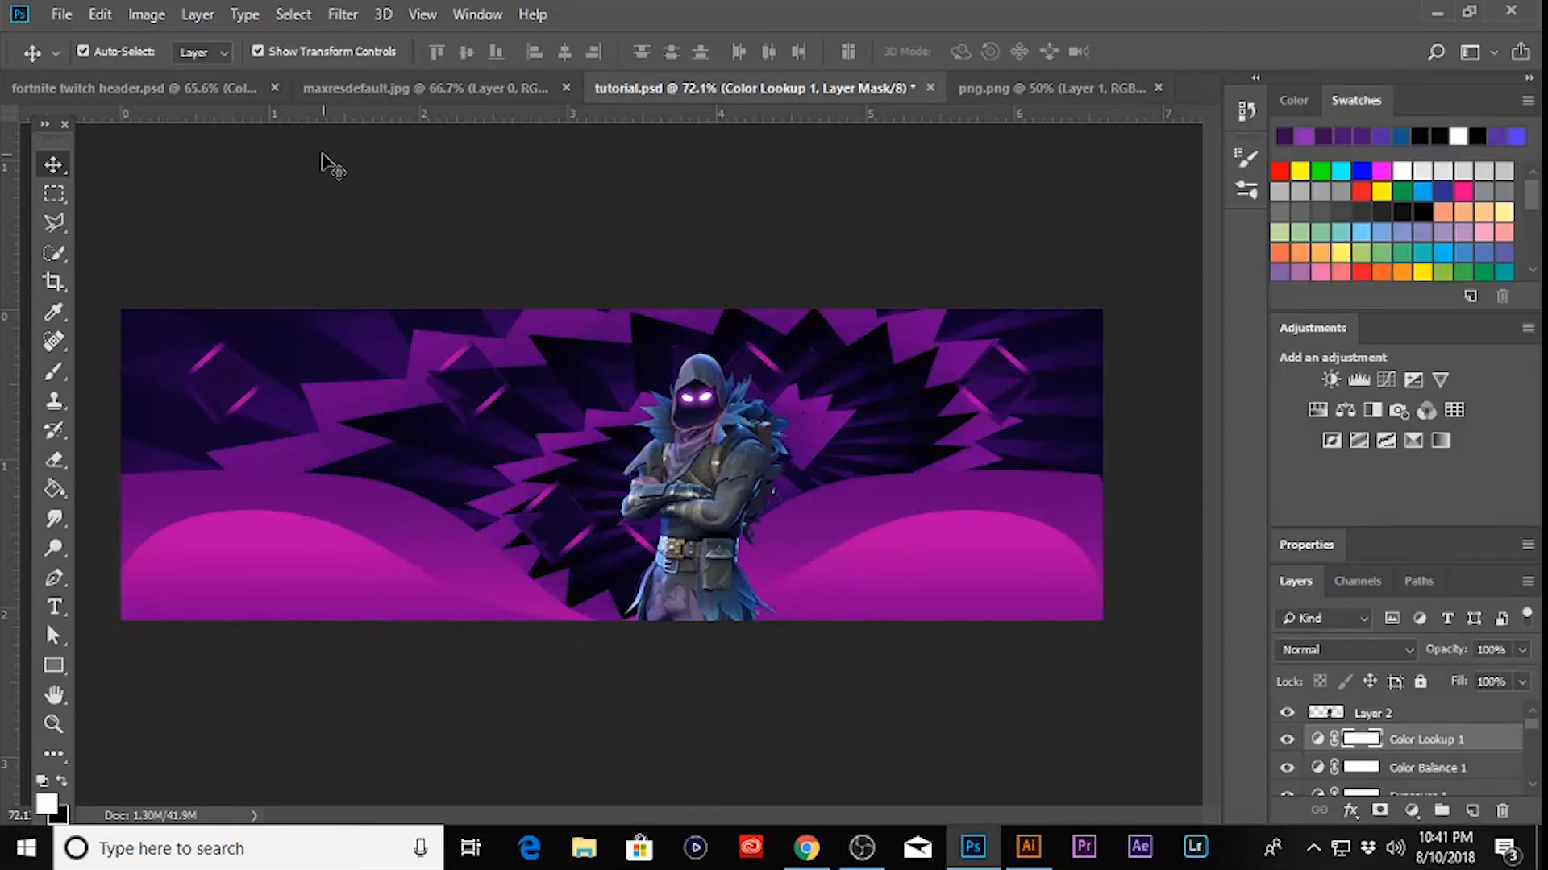
# - Set the opacity of tutorial.psd's Color Lookup layer to 62%, matching the reference header
pyautogui.click(167, 95)
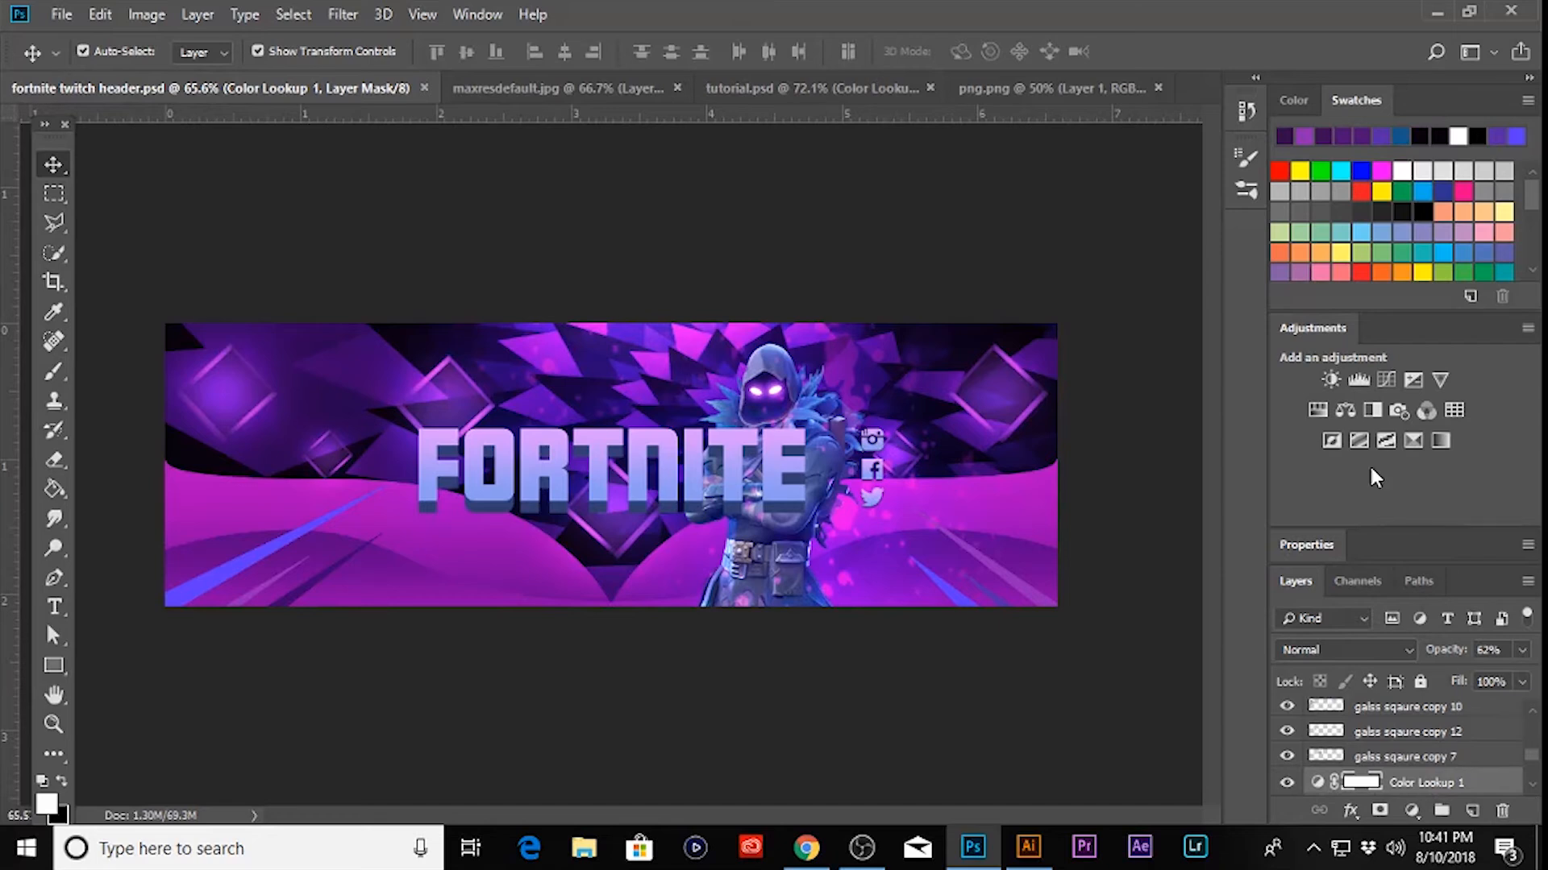
pyautogui.click(960, 87)
pyautogui.click(796, 85)
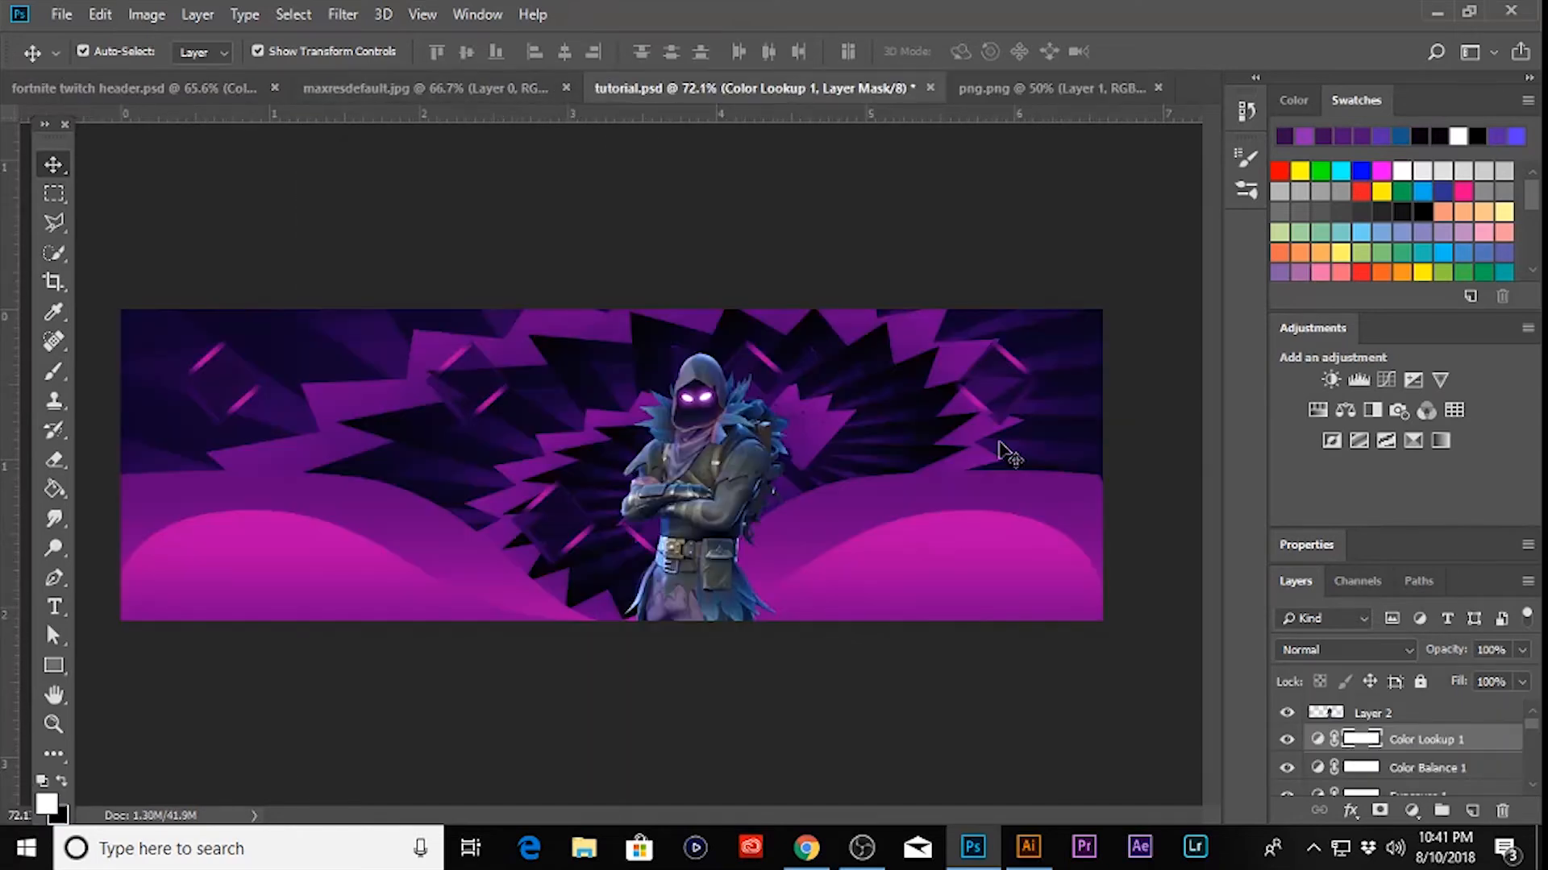
pyautogui.click(1522, 651)
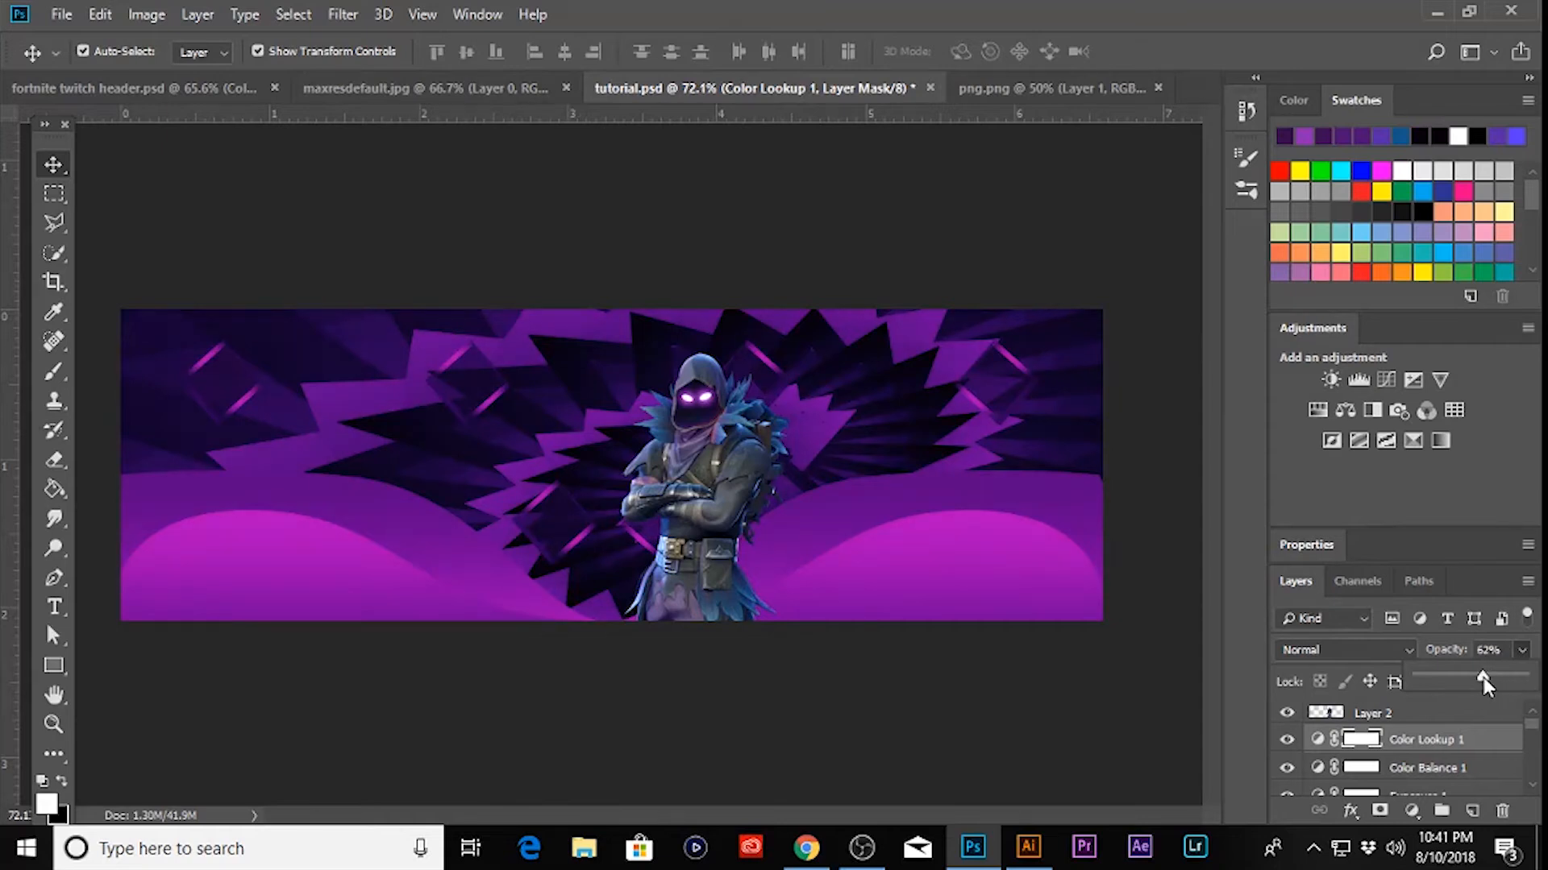
pyautogui.click(45, 168)
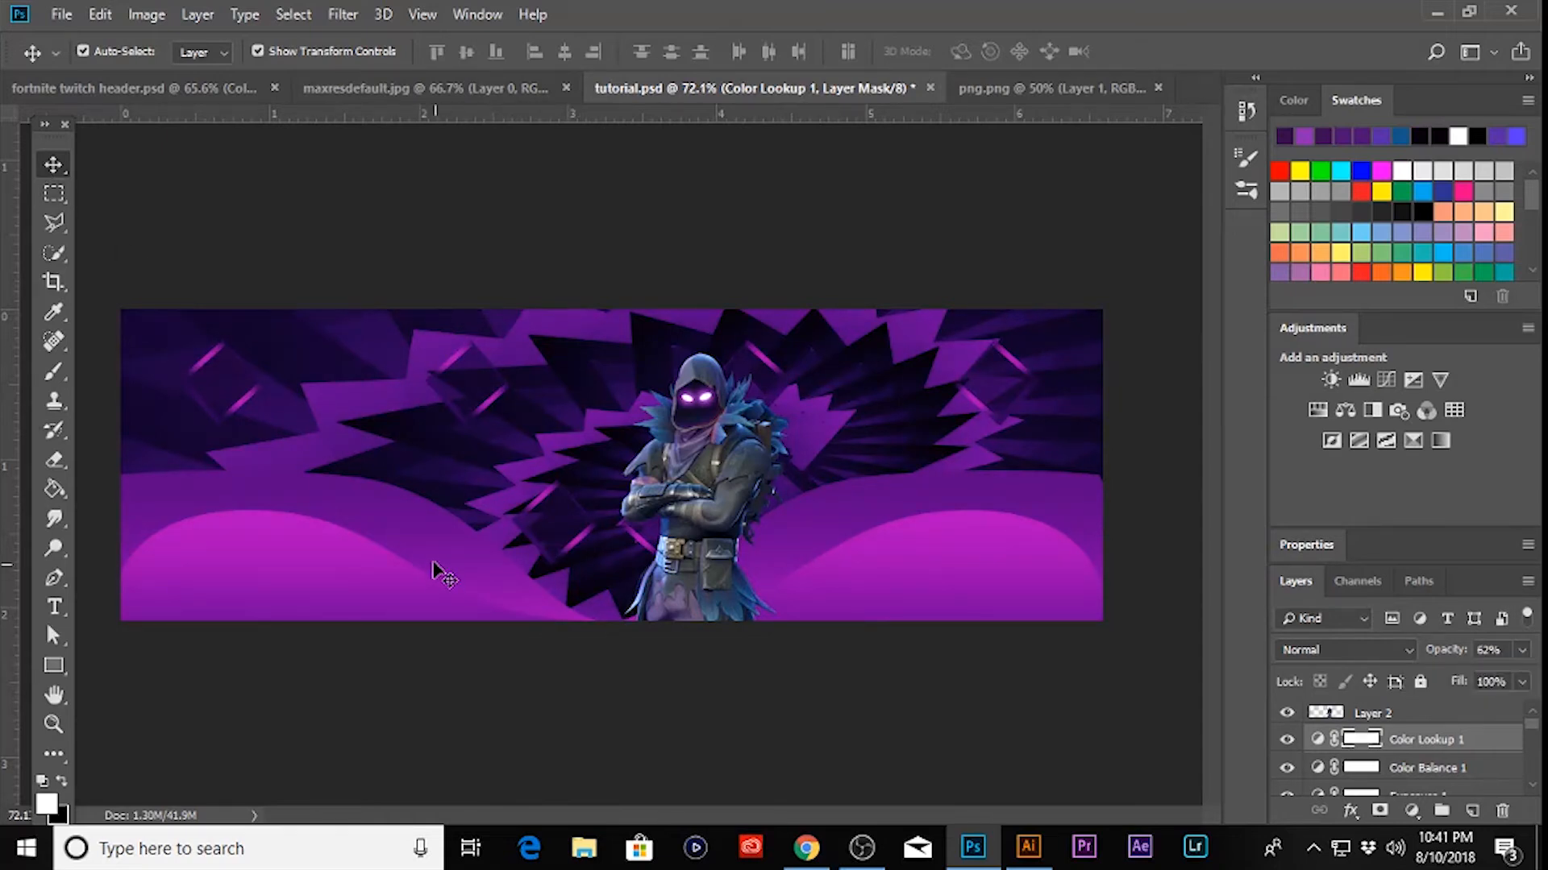
# - Create a new layer between the character and Color Lookup layers, and set the Brush tool's foreground colour to white, ffffff
pyautogui.click(1472, 810)
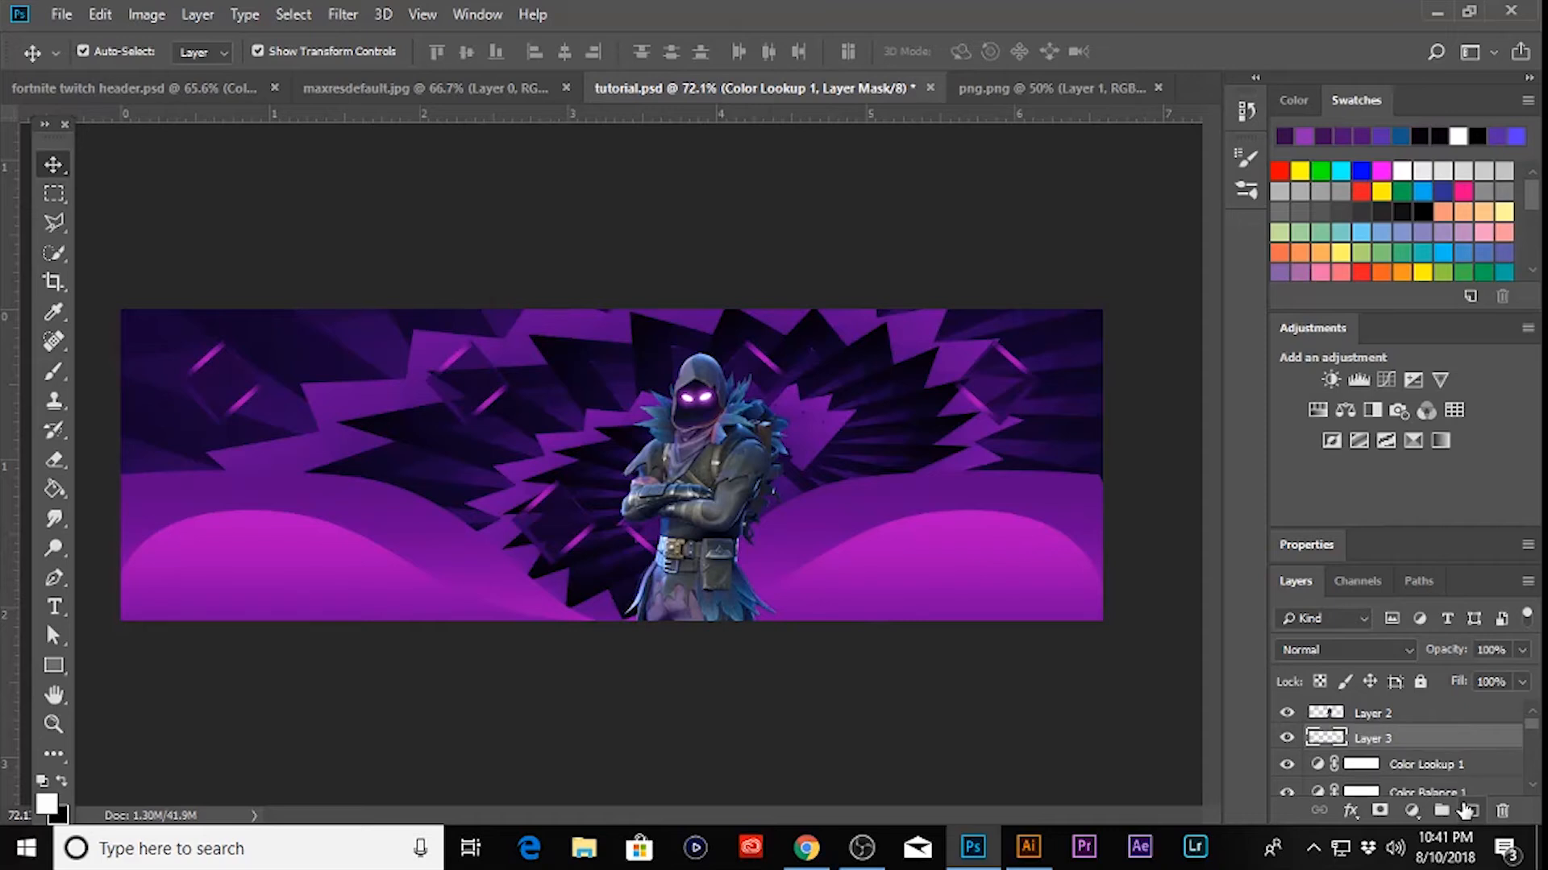
pyautogui.click(54, 373)
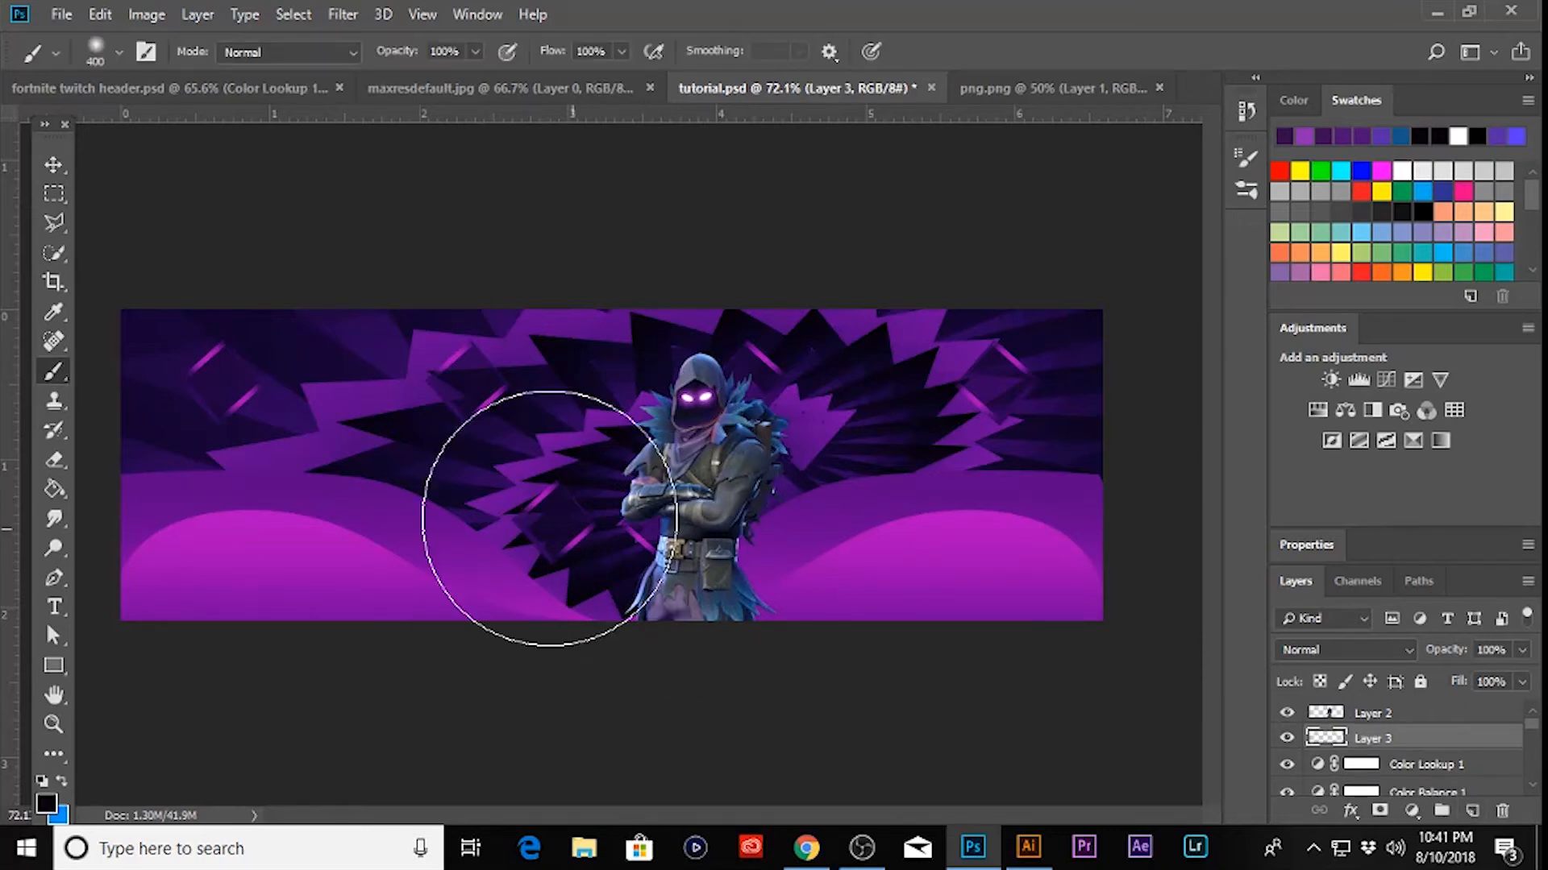
pyautogui.scroll(-1, 331, 397)
pyautogui.scroll(3, 326, 387)
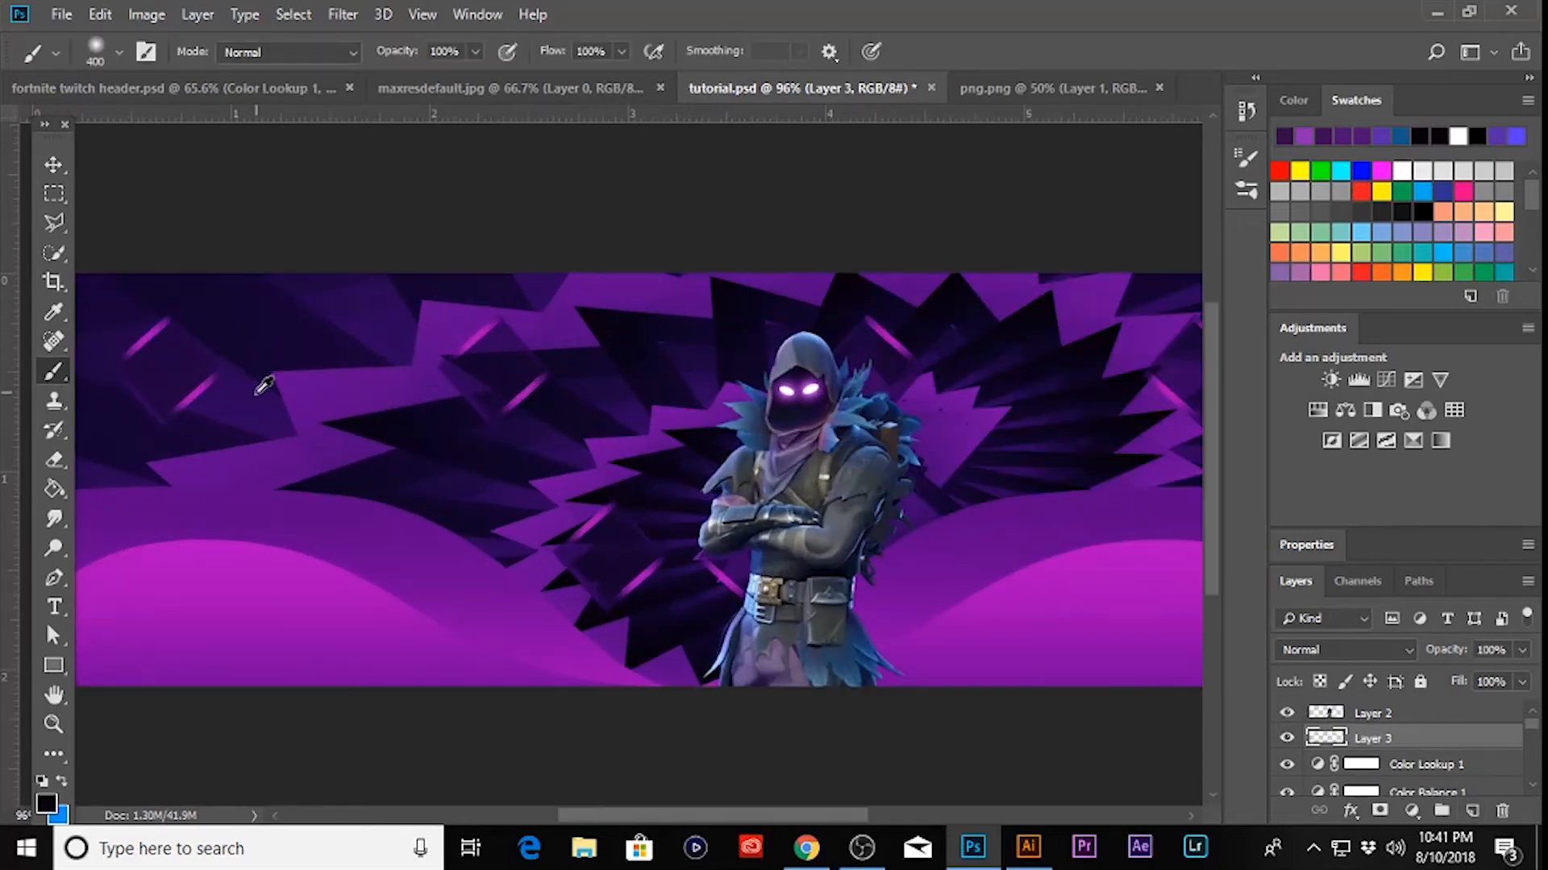
pyautogui.moveTo(743, 816); pyautogui.dragTo(664, 816)
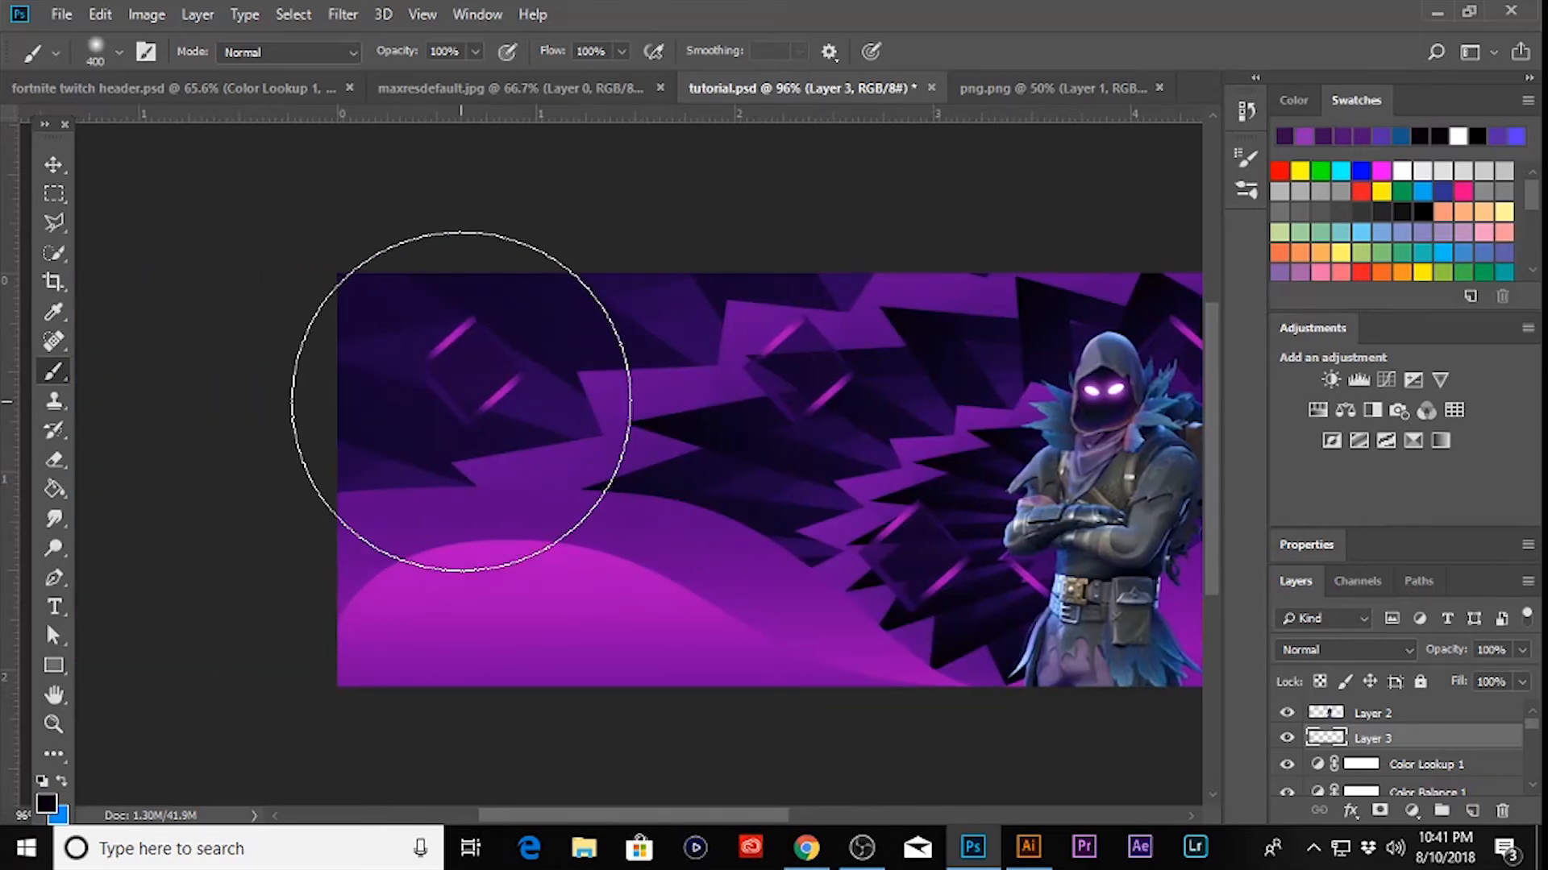
pyautogui.click(47, 802)
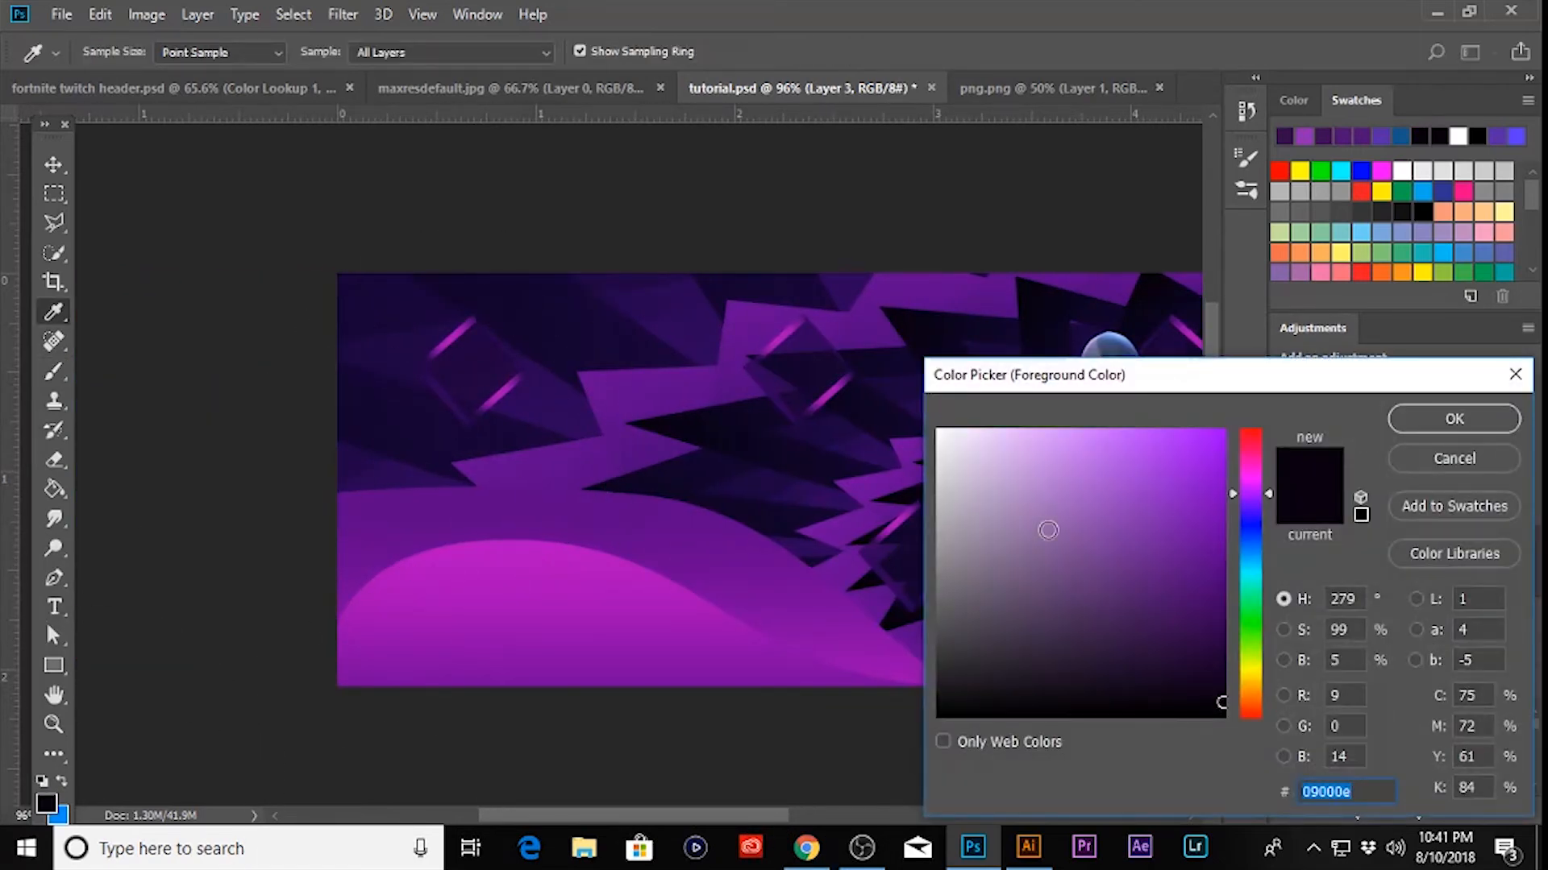
pyautogui.write('ffffff')
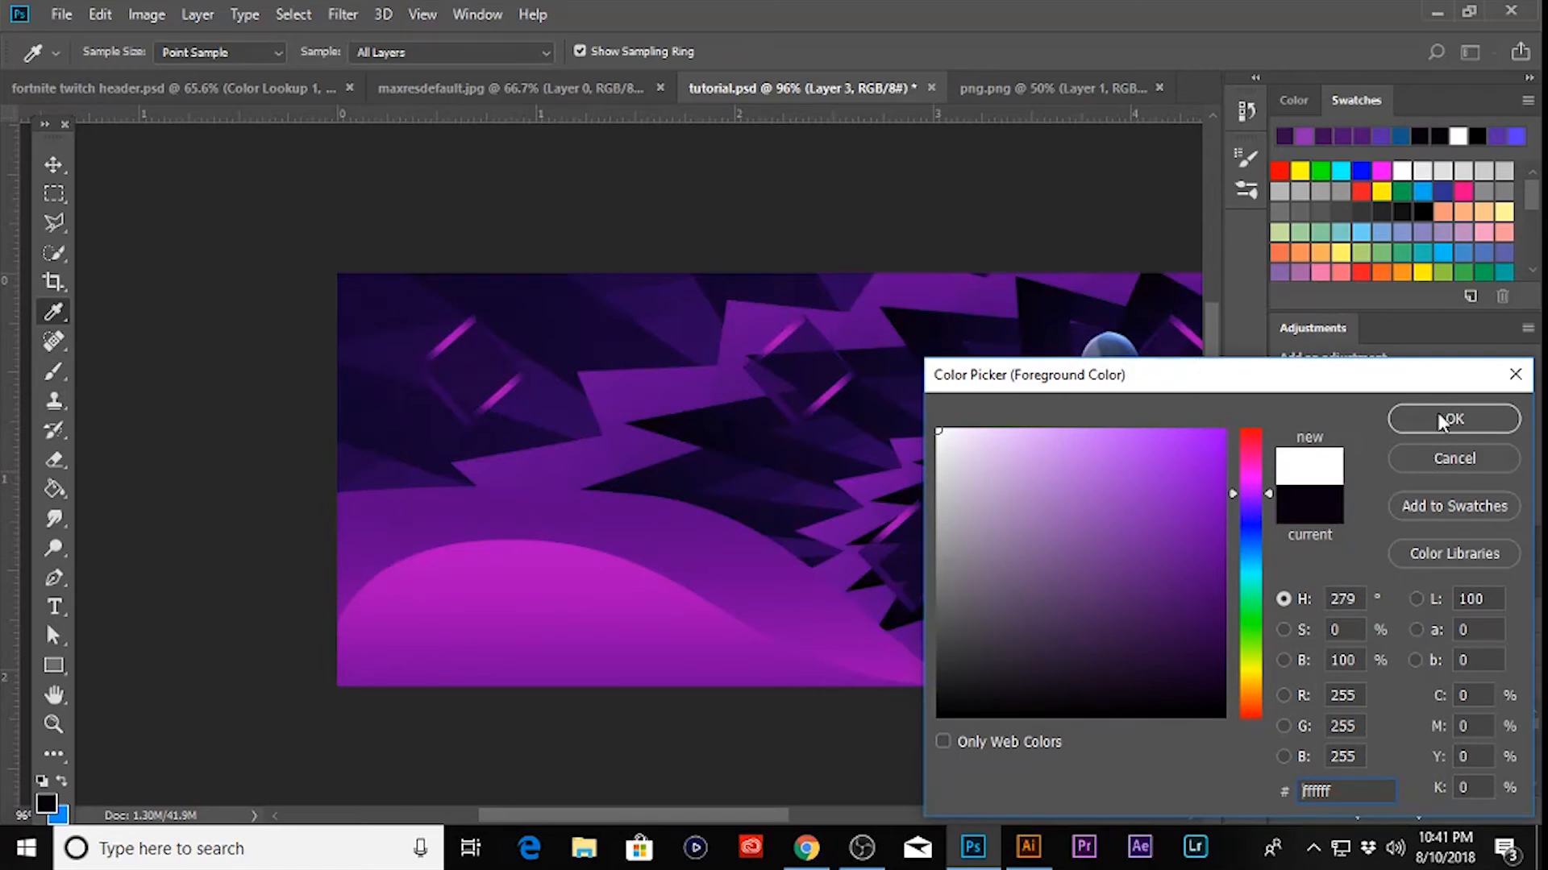
pyautogui.click(1436, 411)
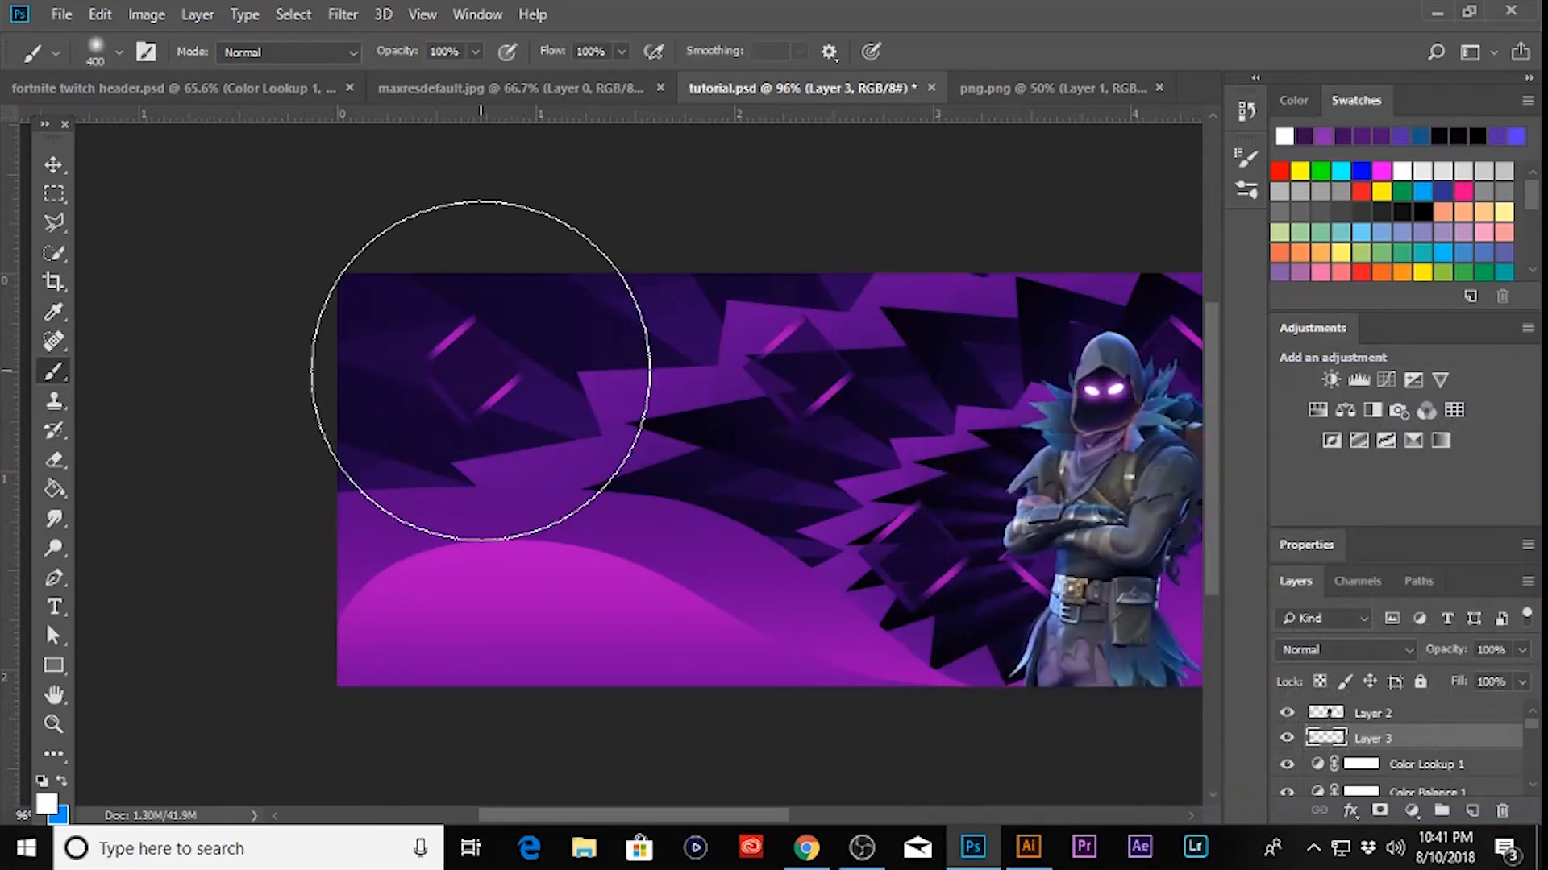
# - On Layer 3, paint one soft white spot with a 175 px brush over each of the three main glass squares left of the character
pyautogui.press('[')
pyautogui.press('[')
pyautogui.press('[')
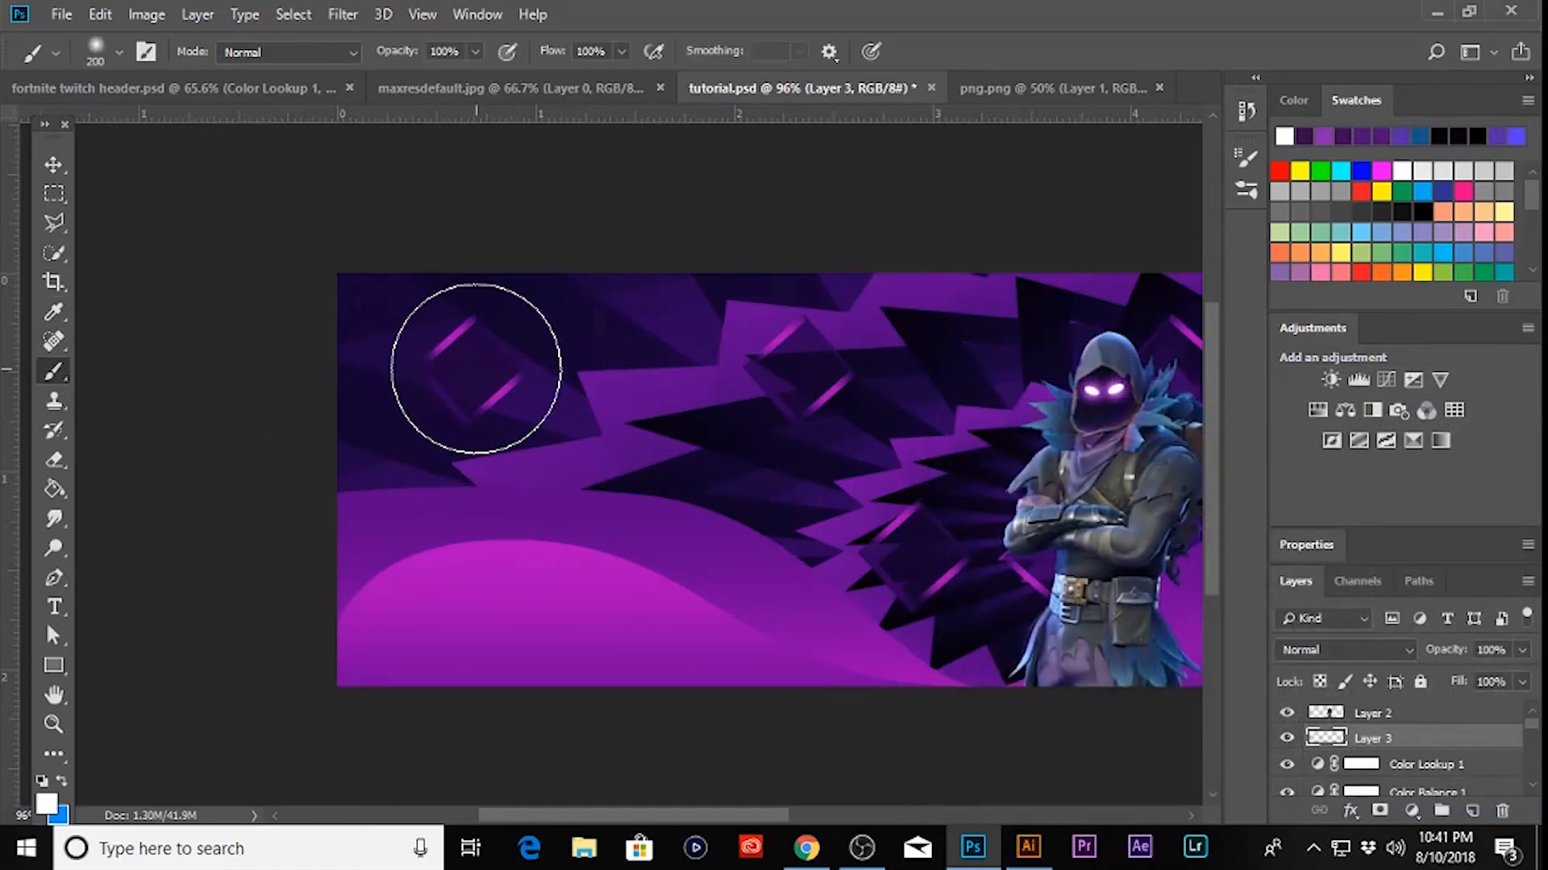
pyautogui.scroll(-3, 480, 371)
pyautogui.scroll(3, 257, 378)
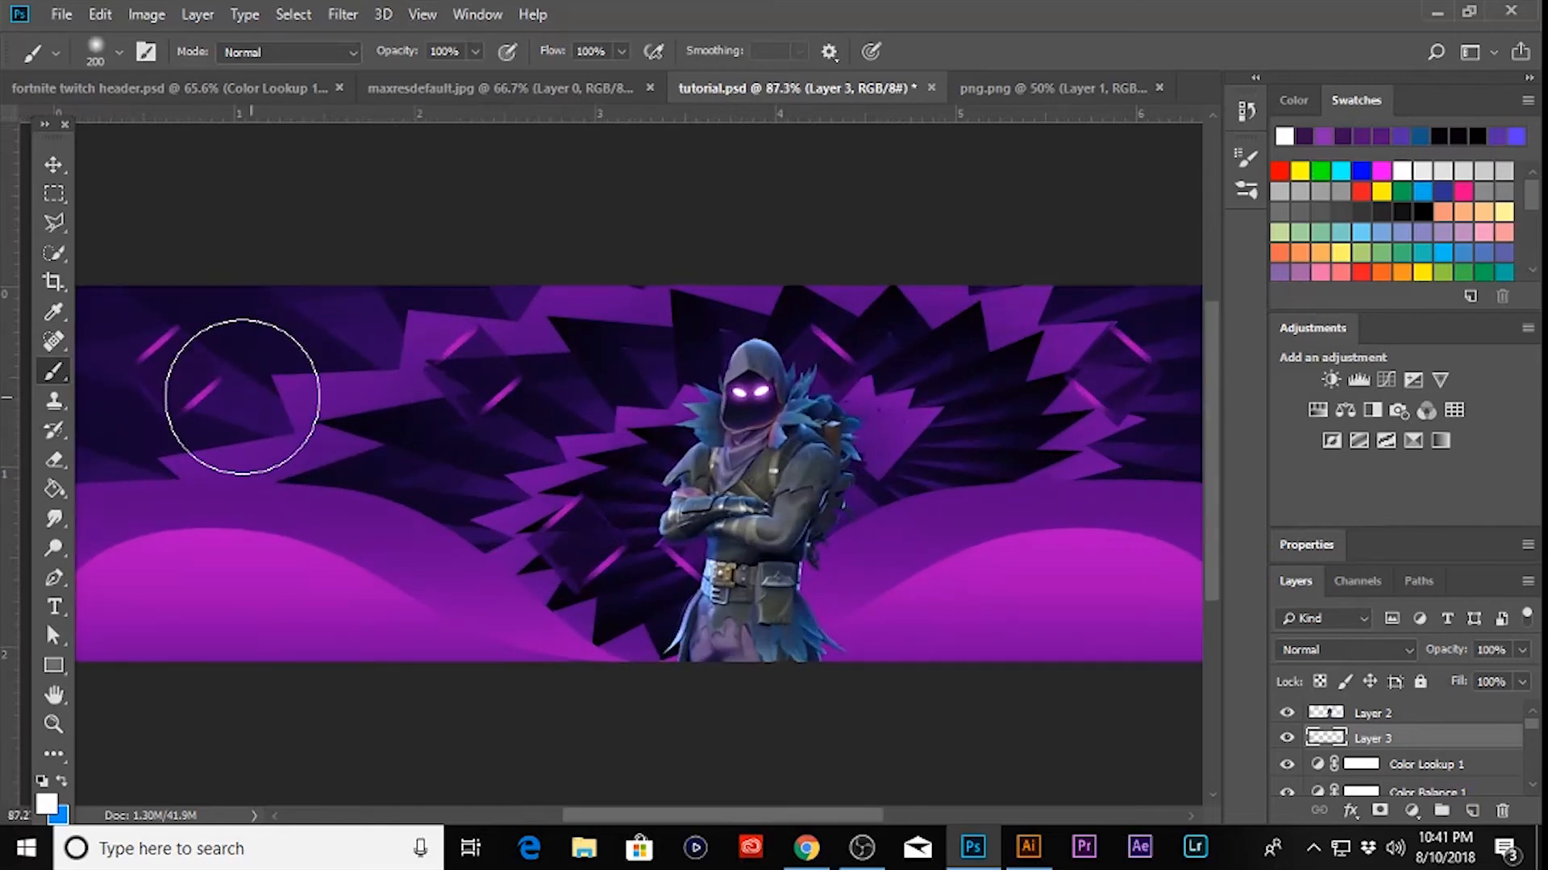
pyautogui.press('[')
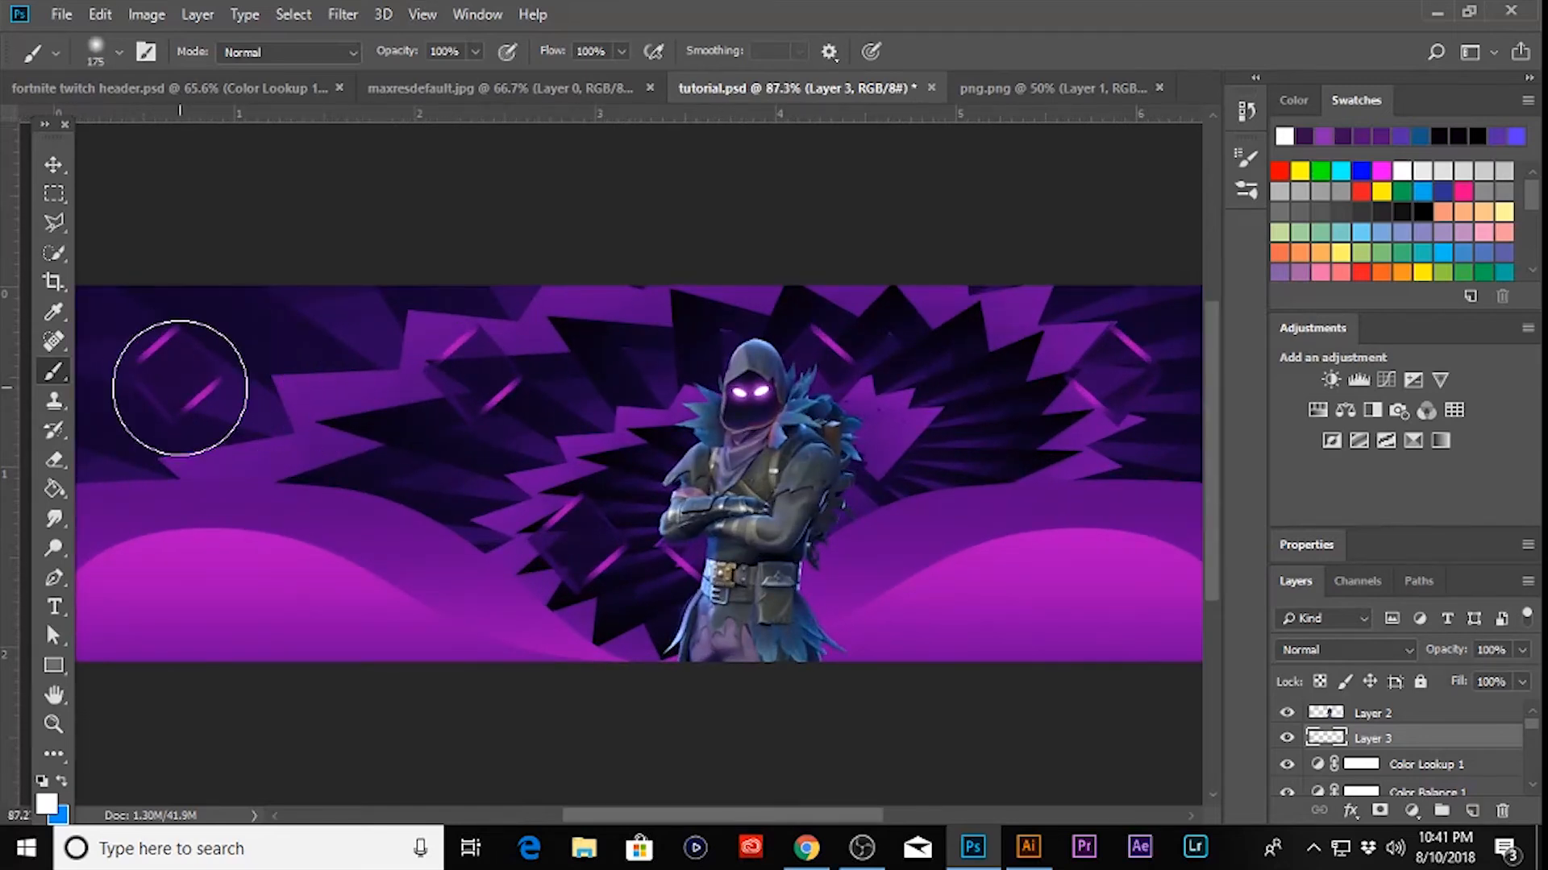
pyautogui.click(176, 379)
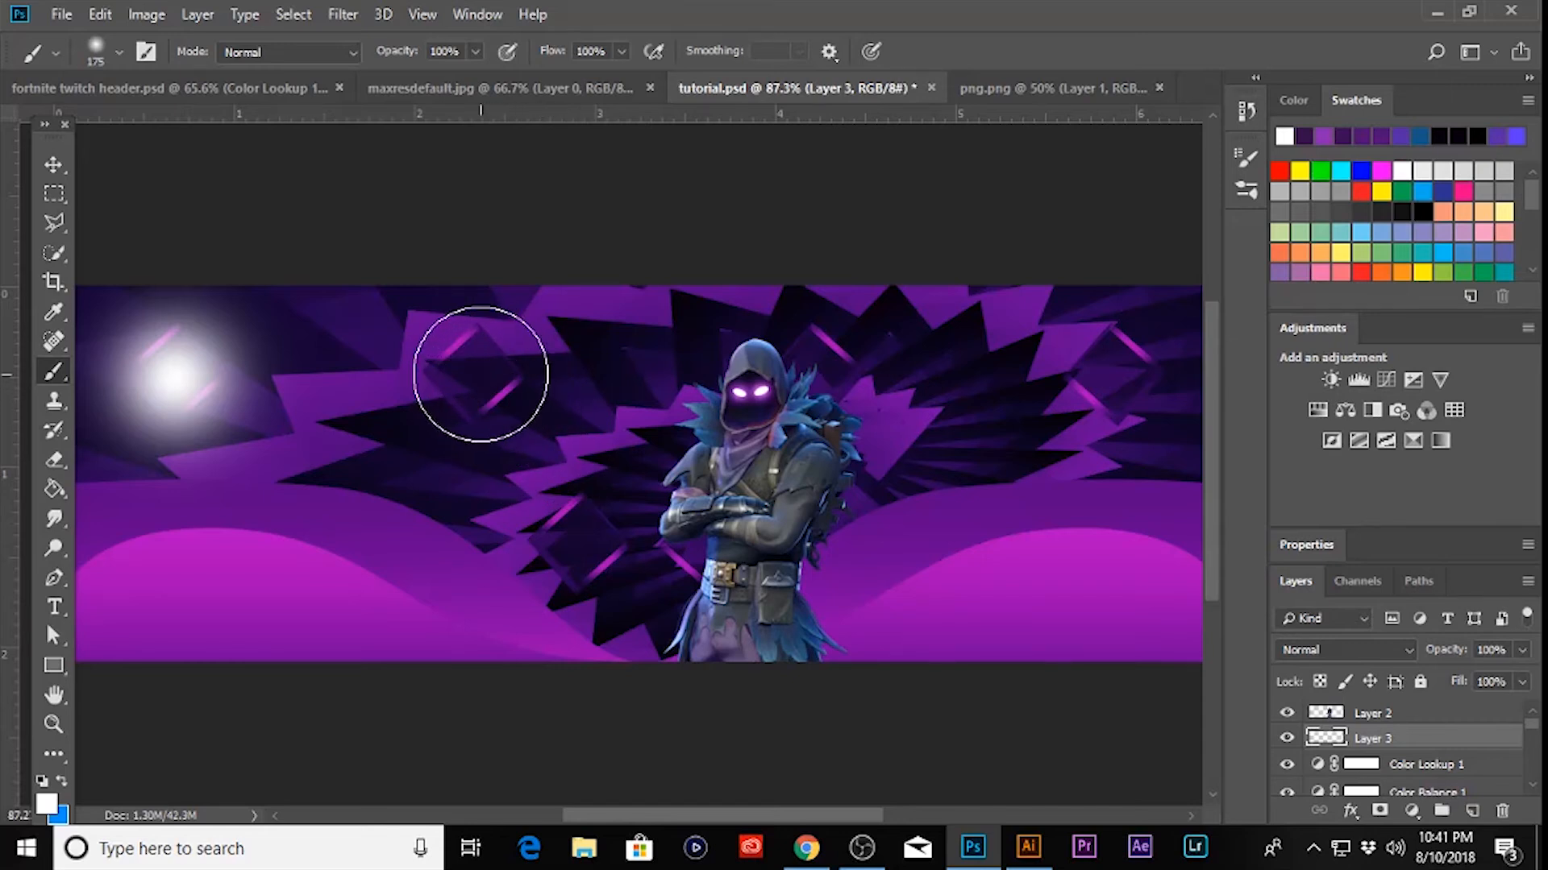
pyautogui.click(478, 373)
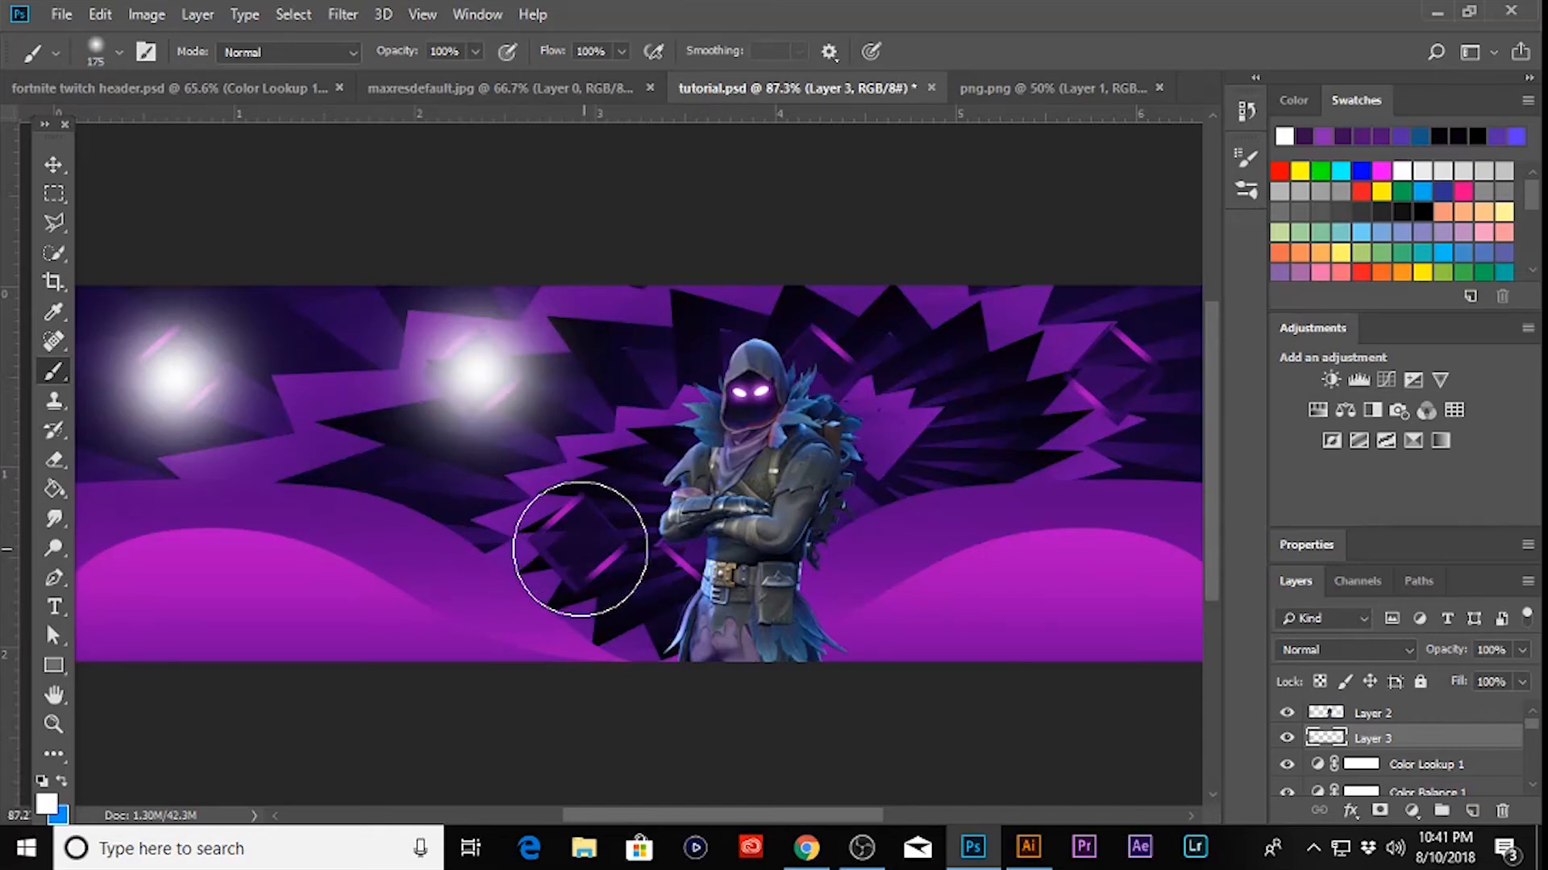
pyautogui.click(579, 545)
# - Examine the glass square and Group 1 copy layers for the one holding the stray glass square behind the character's waist
pyautogui.click(45, 166)
pyautogui.scroll(5, 689, 557)
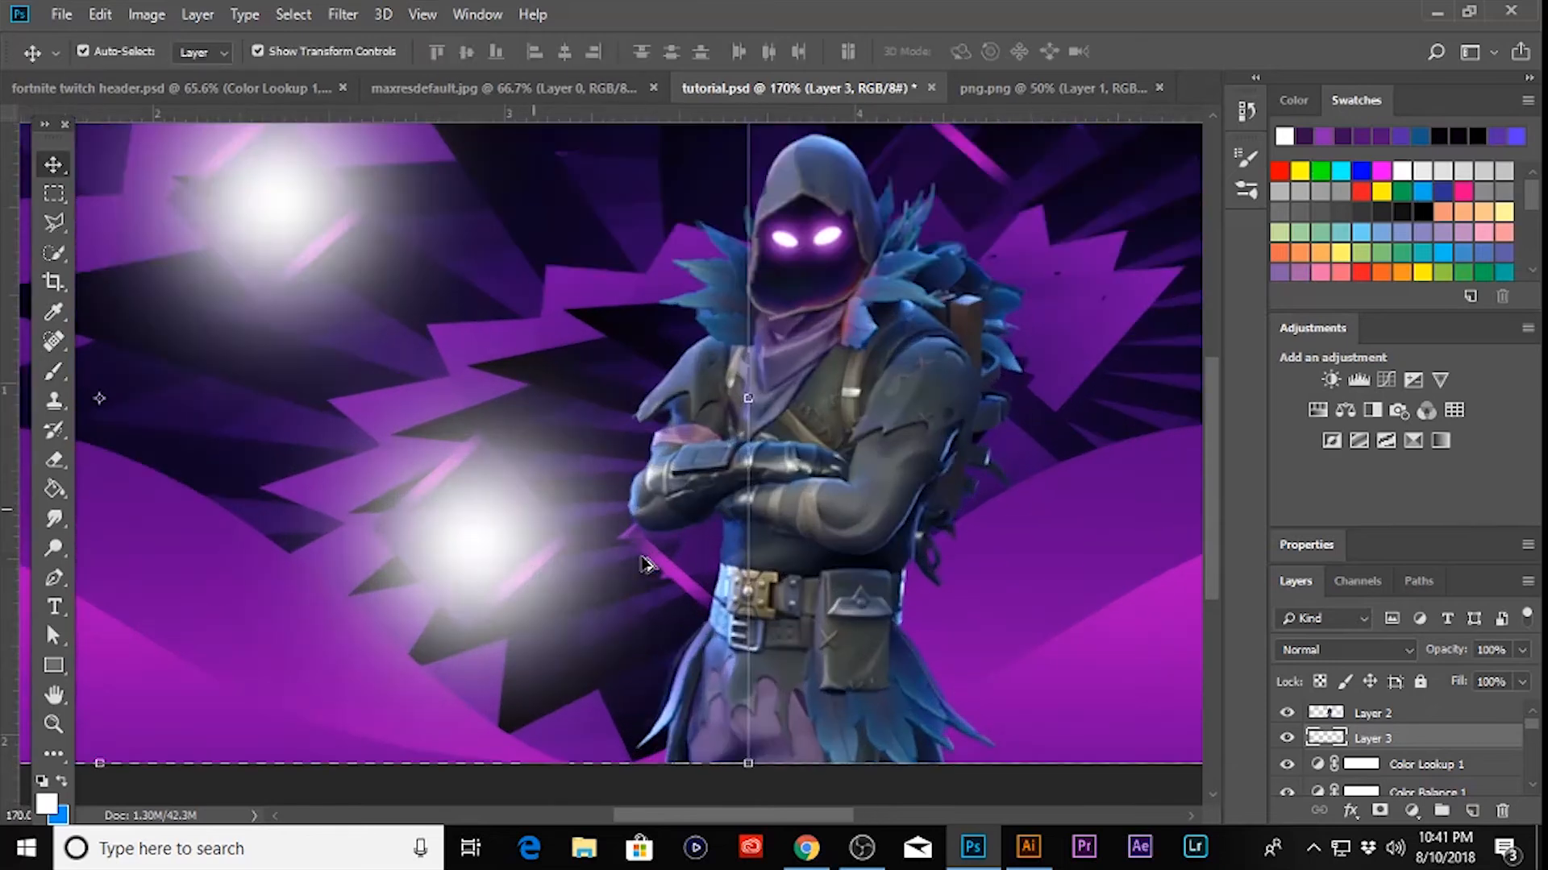
pyautogui.click(677, 565)
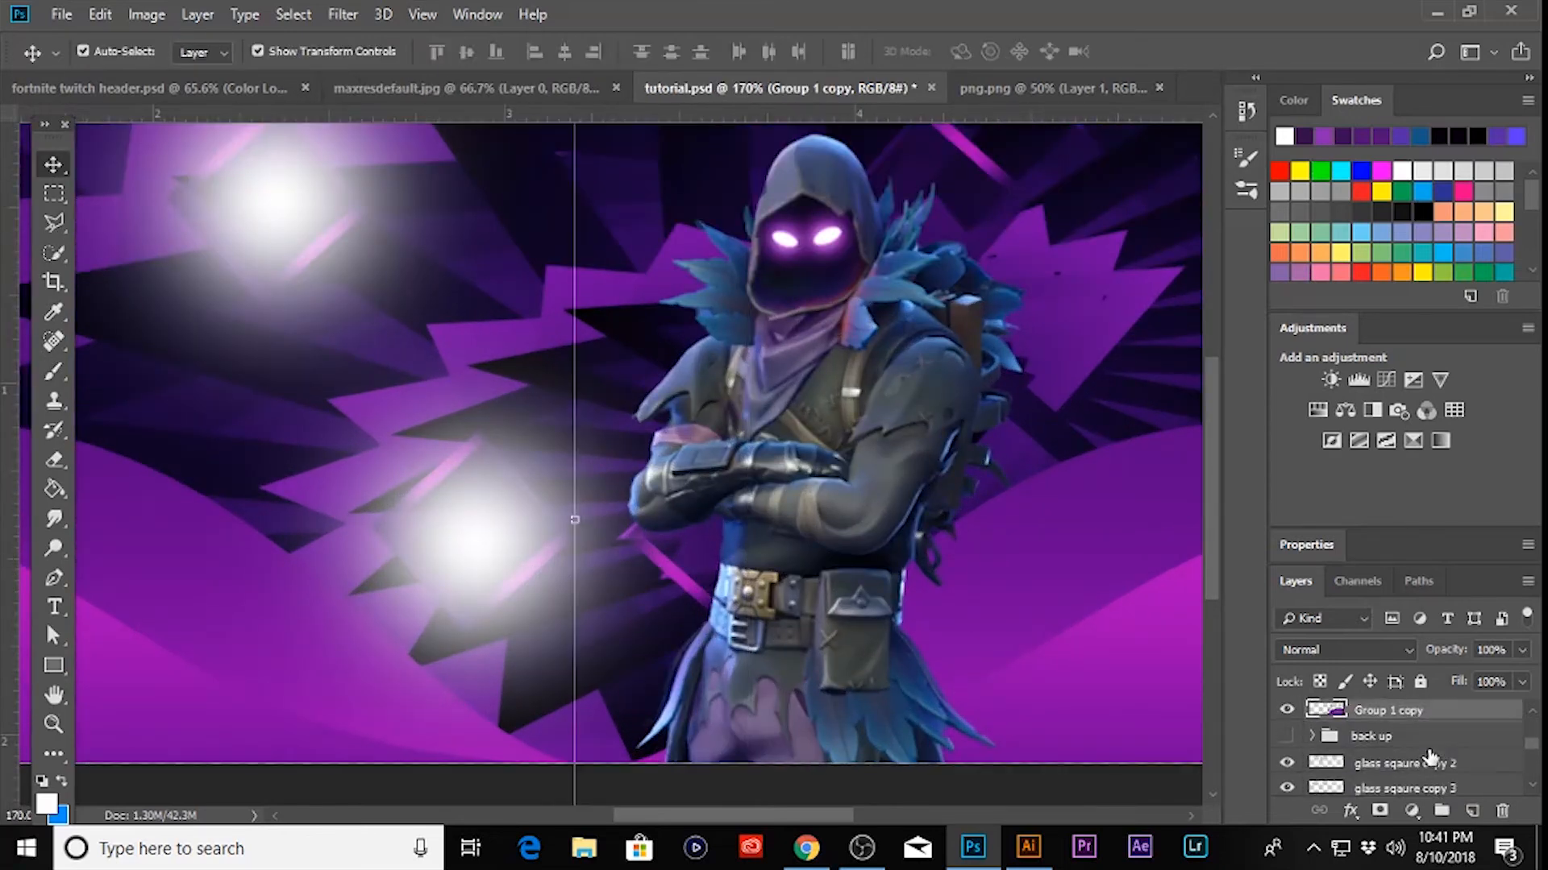
pyautogui.scroll(-4, 1427, 757)
pyautogui.click(1427, 764)
pyautogui.click(1418, 739)
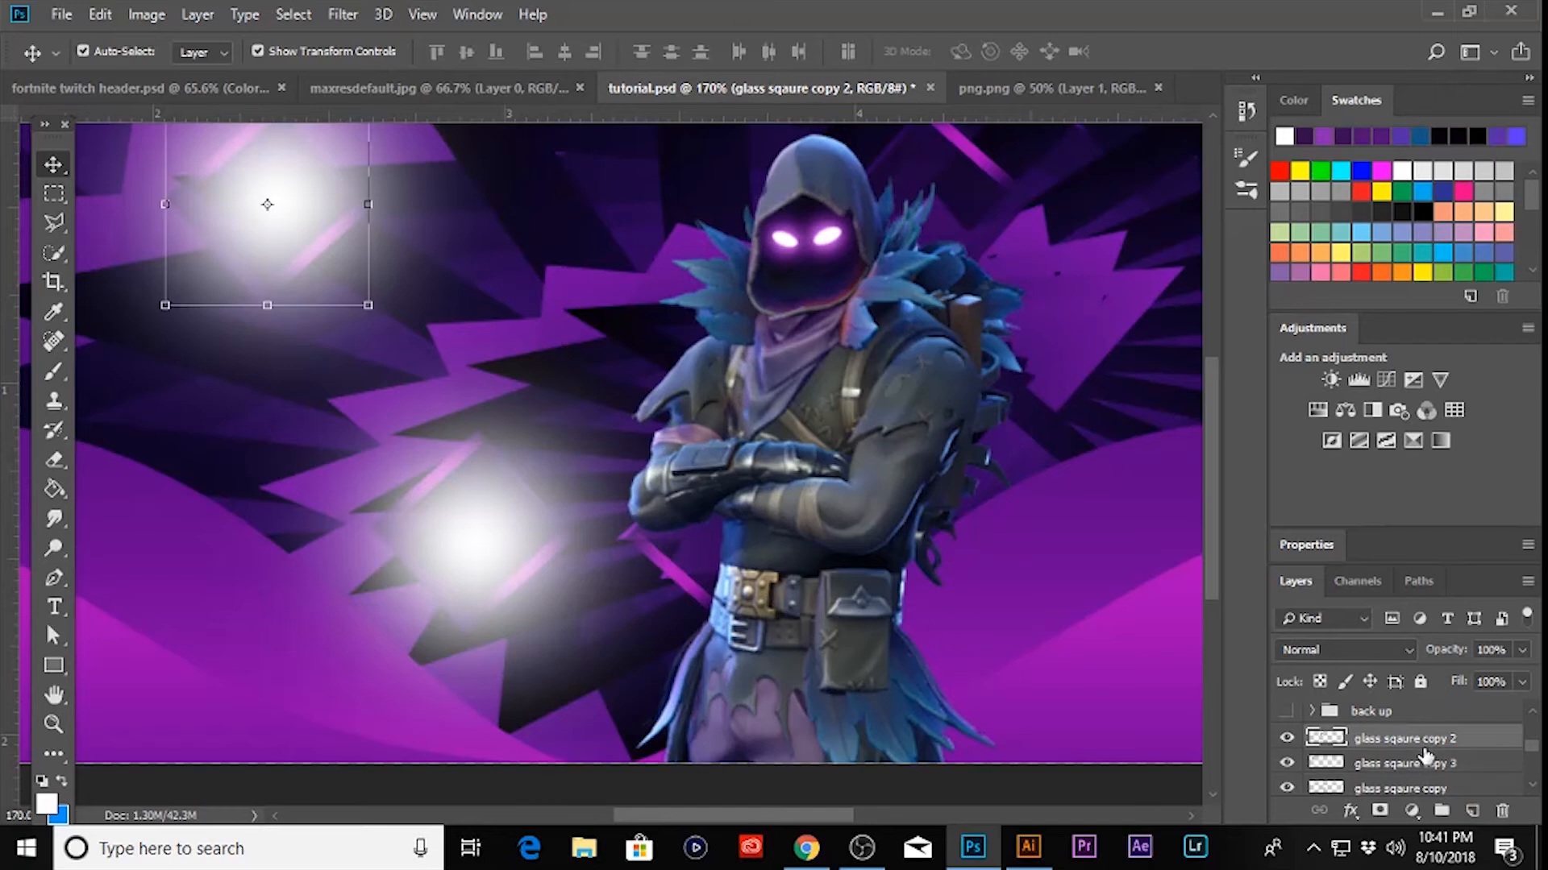
pyautogui.scroll(-2, 1422, 757)
pyautogui.click(1415, 748)
pyautogui.click(1405, 719)
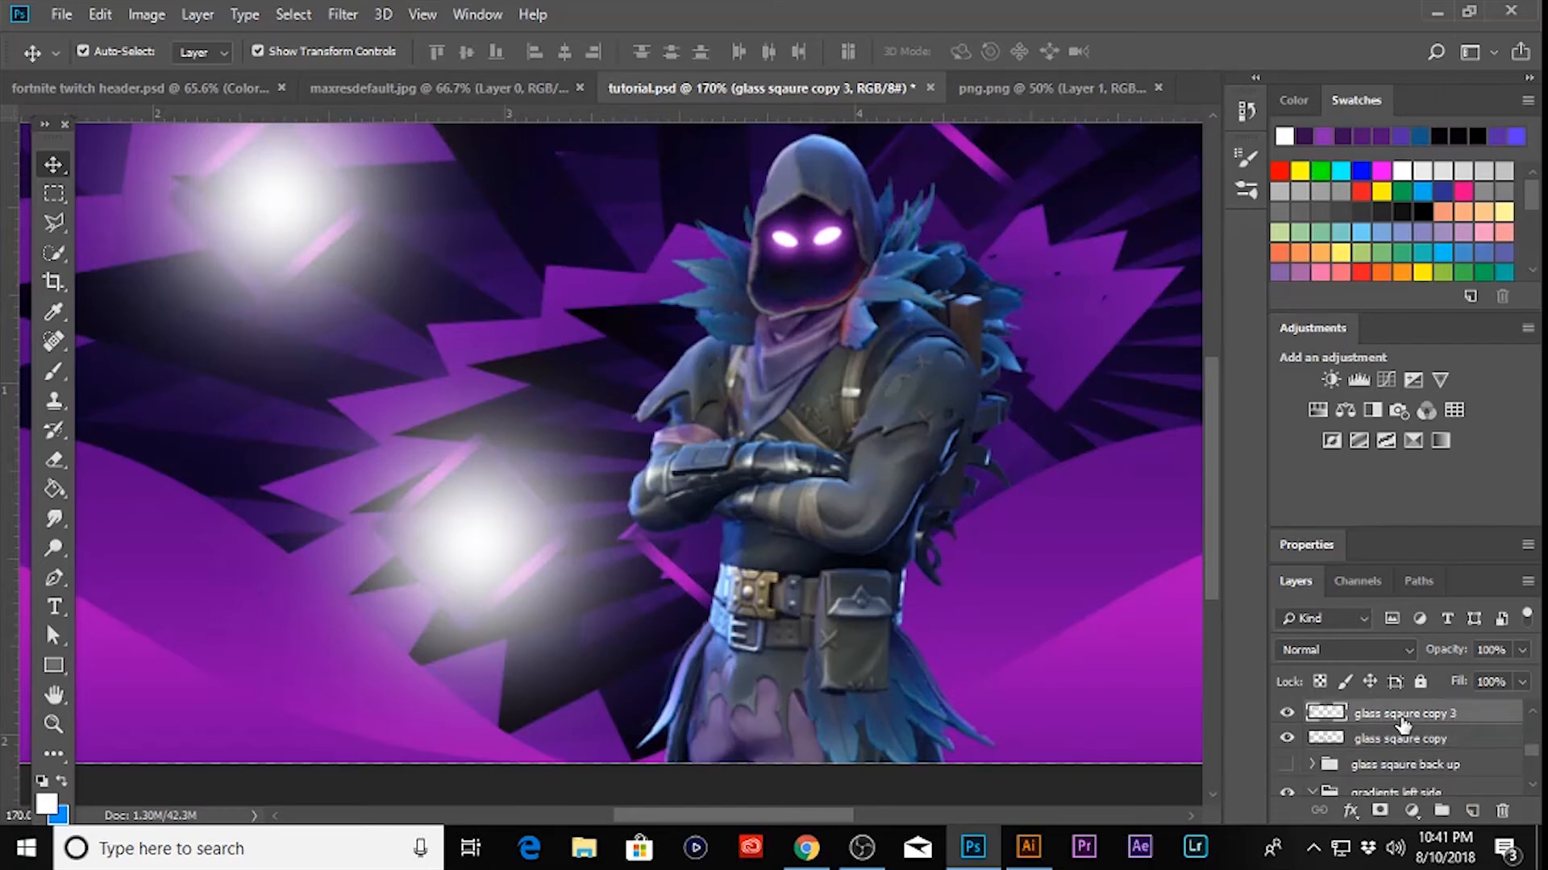
pyautogui.scroll(-1, 1404, 725)
pyautogui.click(1401, 720)
pyautogui.click(1400, 743)
pyautogui.scroll(-3, 995, 632)
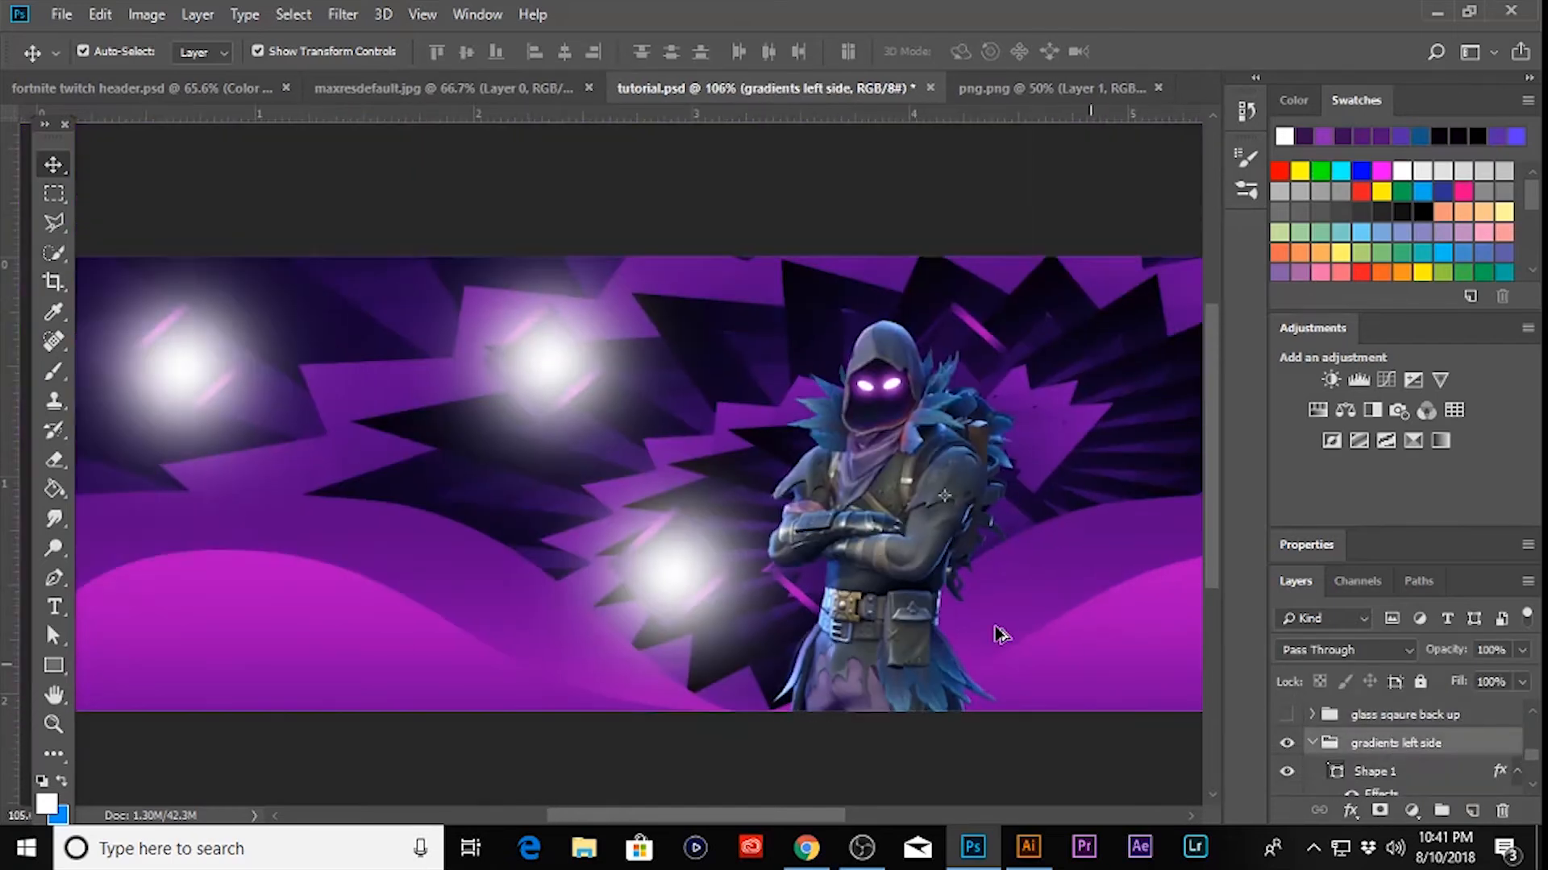
pyautogui.scroll(-3, 1466, 766)
pyautogui.scroll(10, 1463, 767)
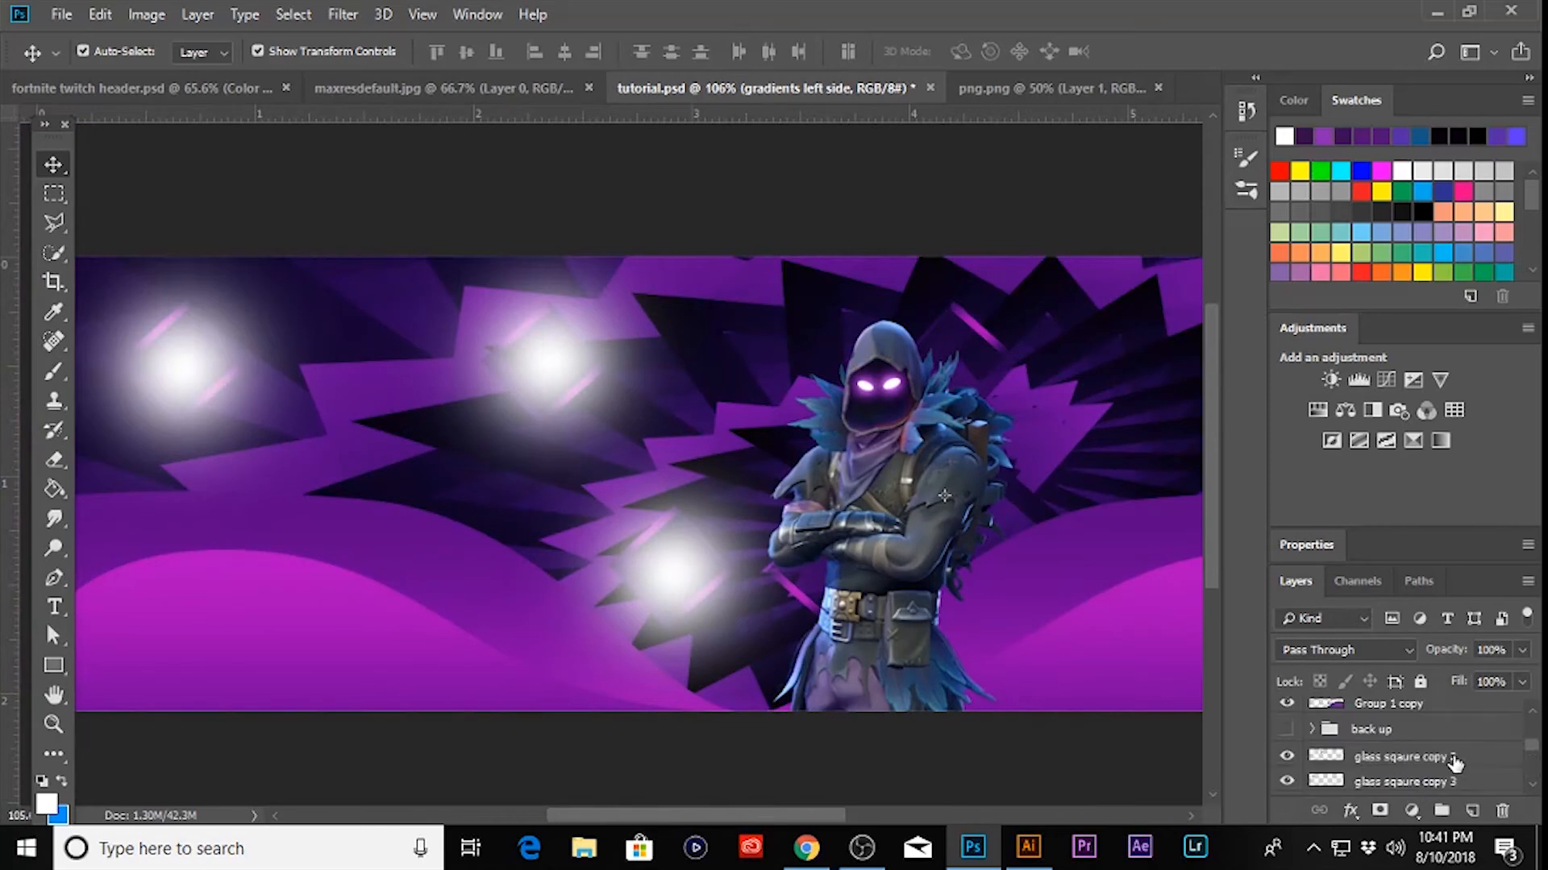
pyautogui.scroll(-5, 1454, 763)
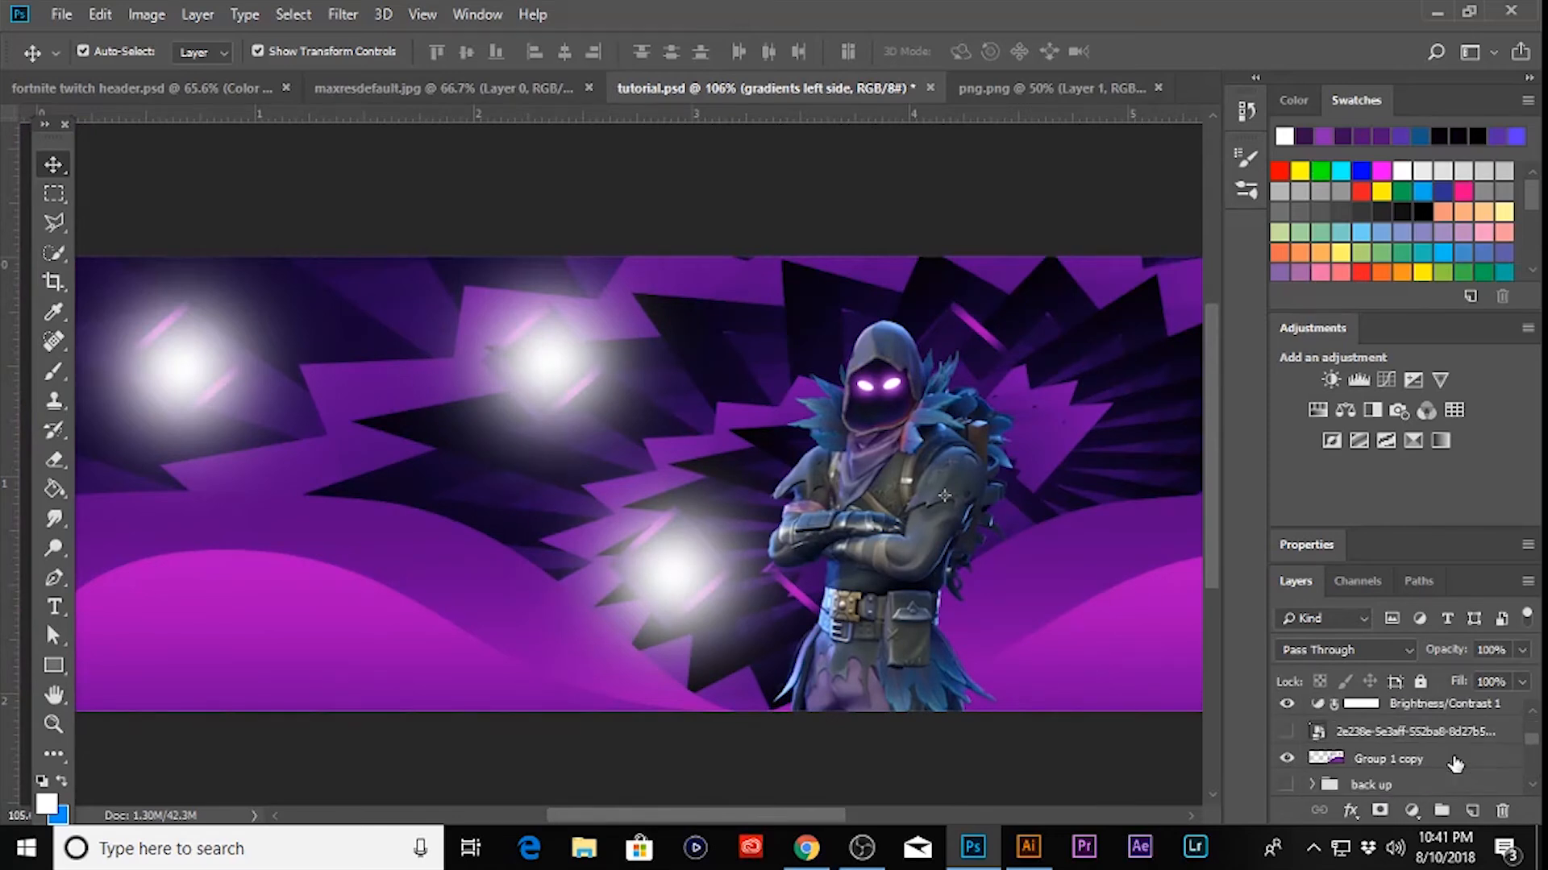
pyautogui.scroll(-2, 1435, 761)
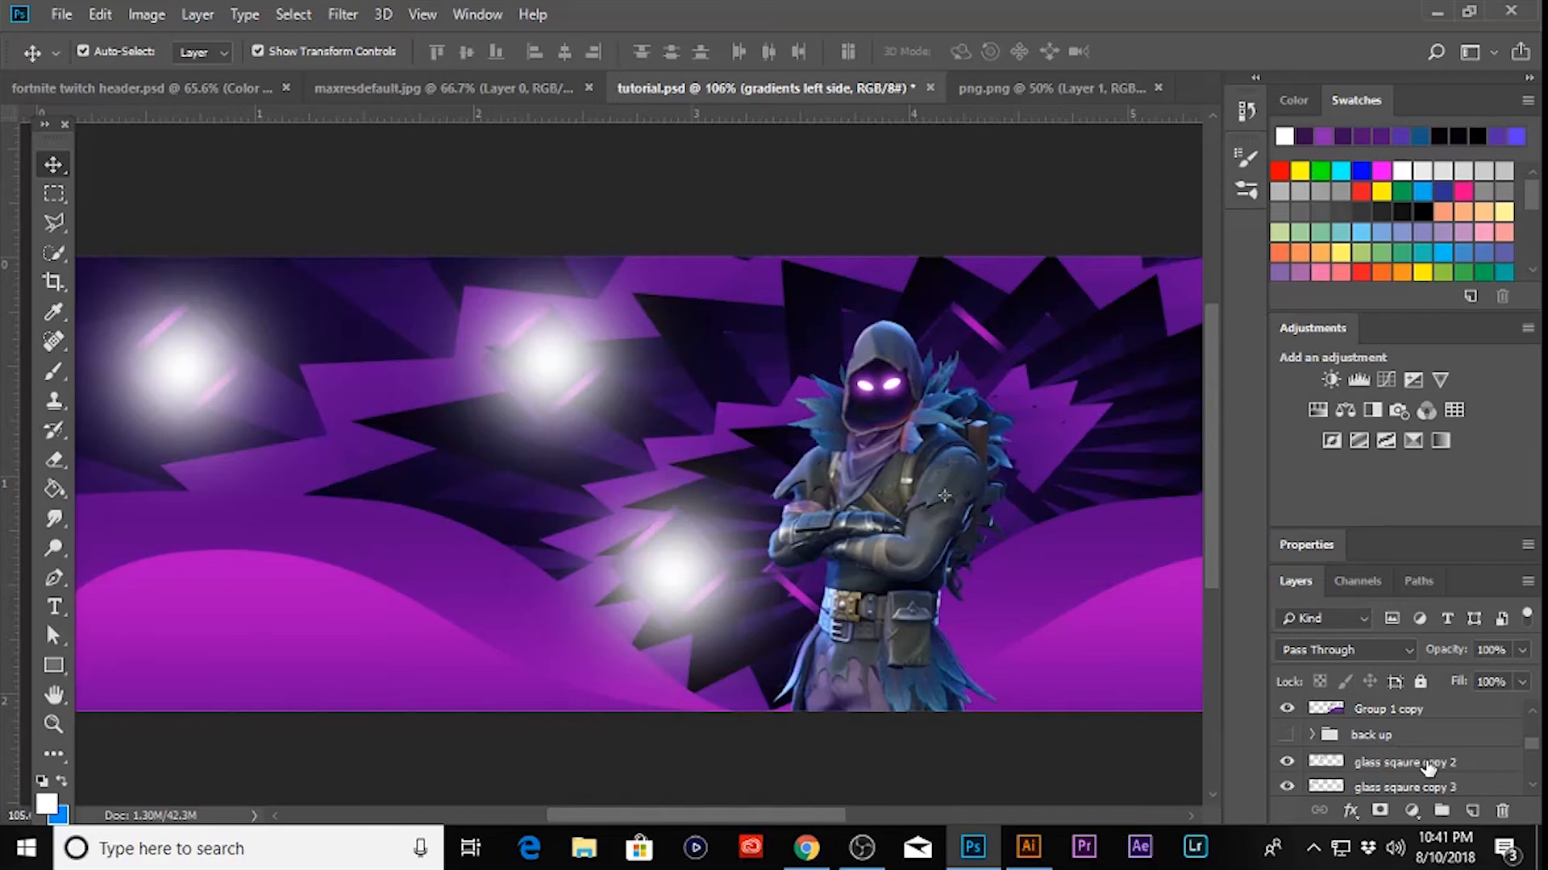
# - On the Group 1 copy layer, marquee the stray glass square behind the character's waist, delete it, and deselect
pyautogui.click(1429, 766)
pyautogui.scroll(5, 435, 527)
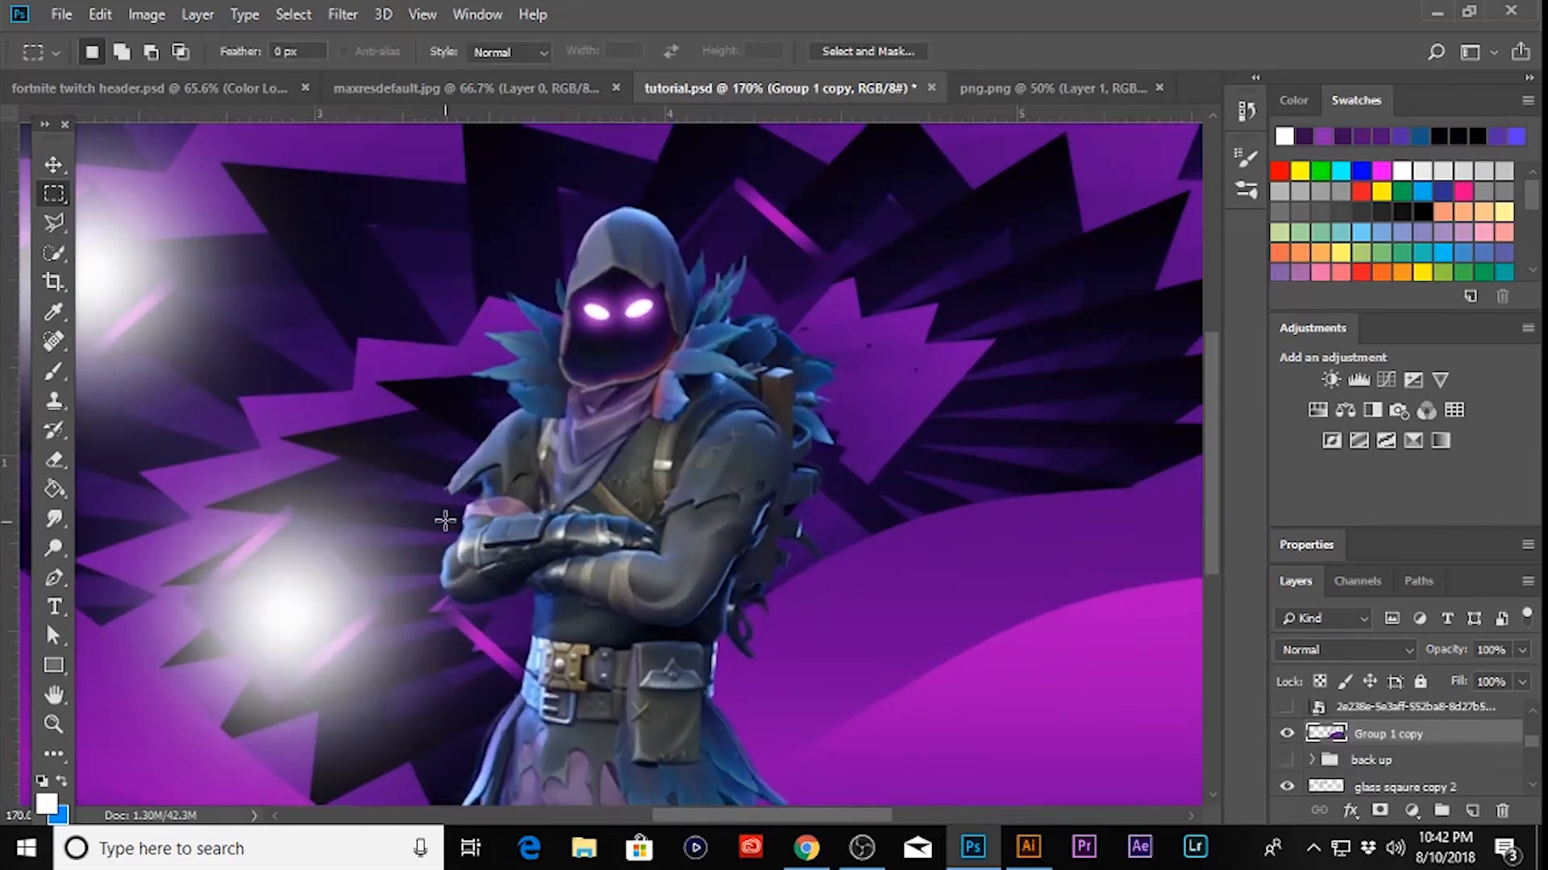
pyautogui.moveTo(445, 520); pyautogui.dragTo(598, 682)
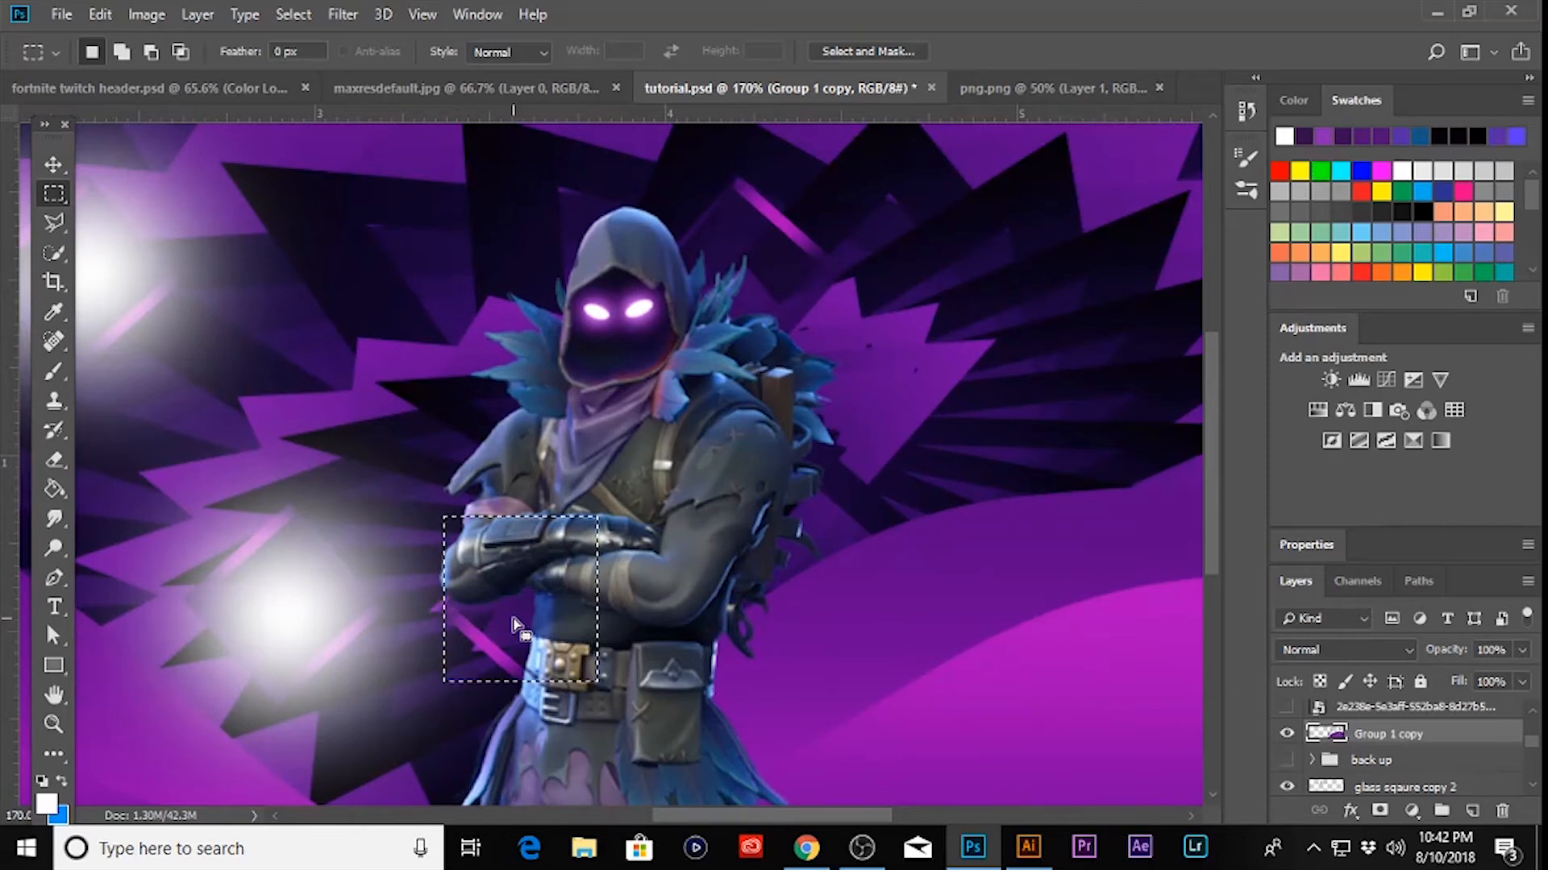
pyautogui.press('Delete')
pyautogui.hotkey('ctrl', 'd')
pyautogui.moveTo(452, 659); pyautogui.dragTo(503, 505)
pyautogui.hotkey('ctrl', 'd')
pyautogui.moveTo(428, 651); pyautogui.dragTo(579, 485)
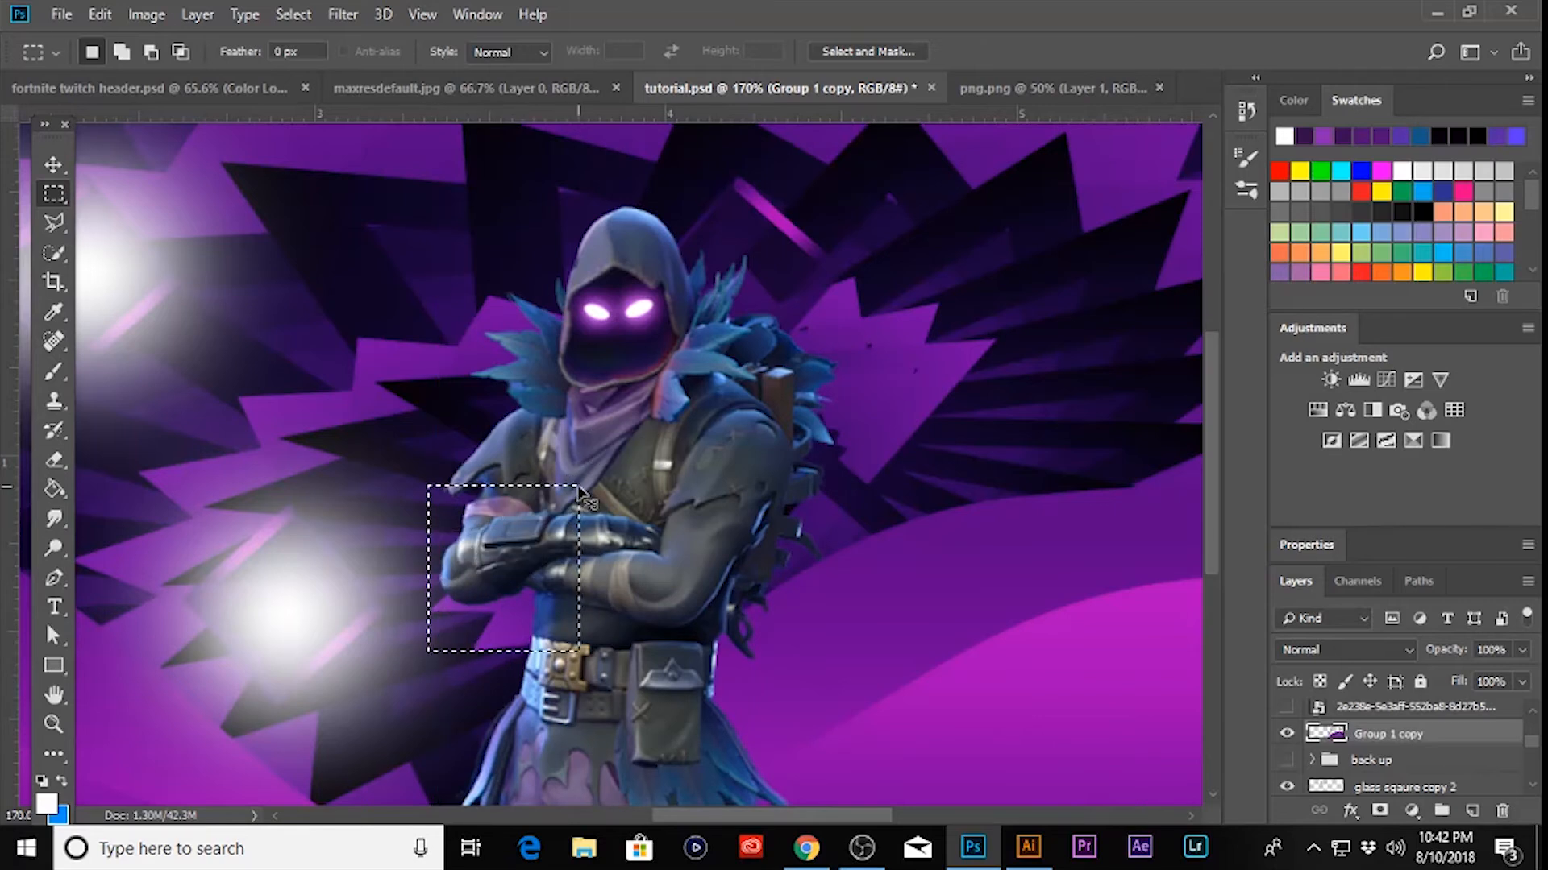
pyautogui.hotkey('ctrl', 'd')
# - On Layer 3, paint soft white spots with the 175 px brush over the glass squares beside the hood and at the header's far right
pyautogui.scroll(-8, 584, 501)
pyautogui.scroll(-1, 788, 653)
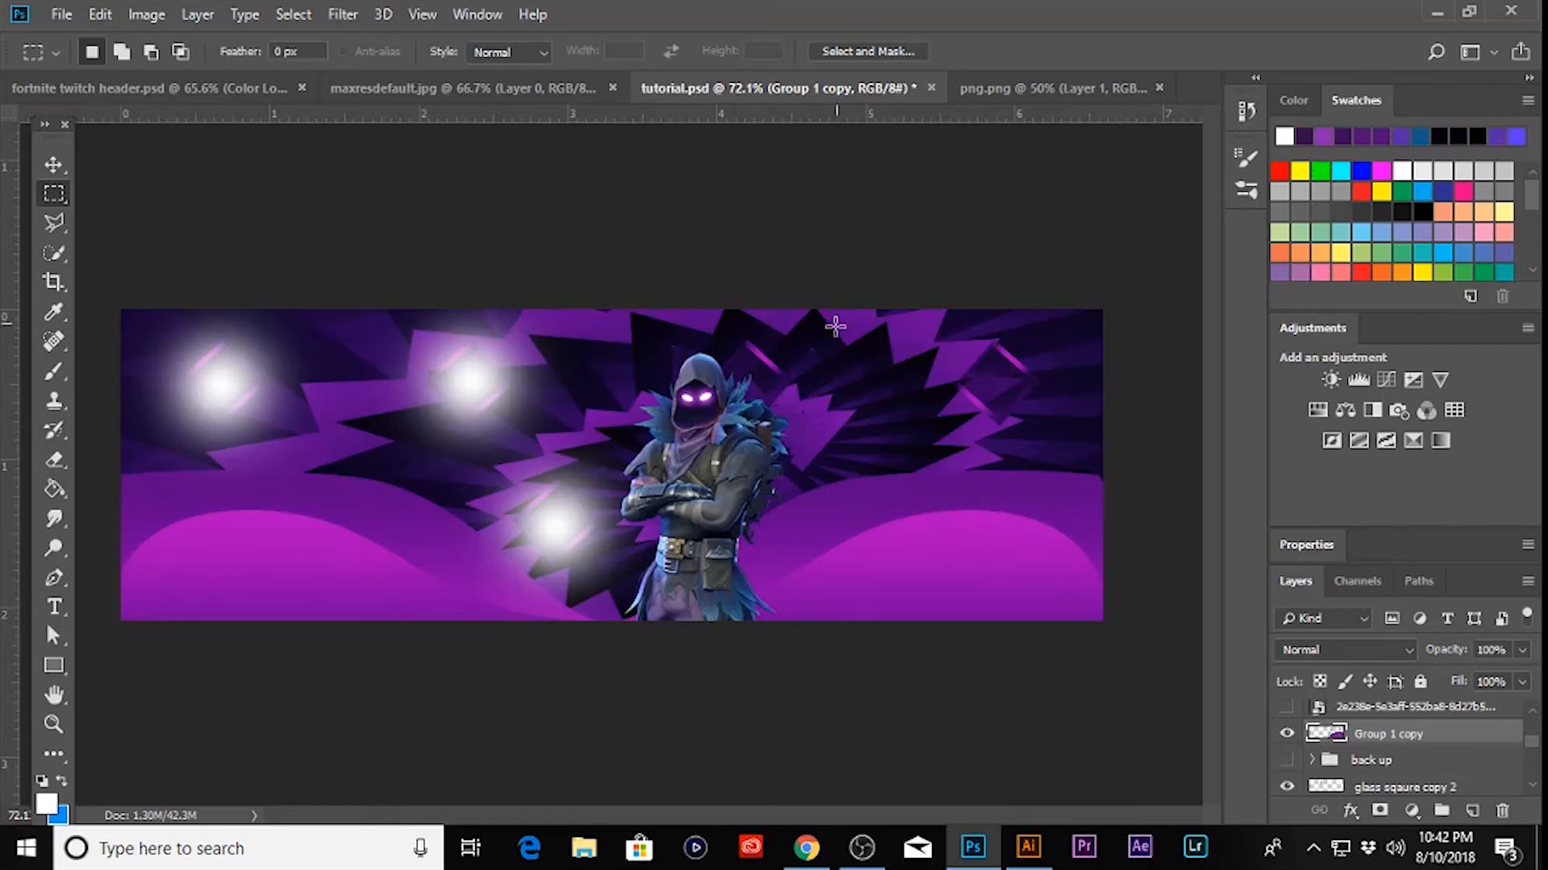
pyautogui.scroll(3, 628, 407)
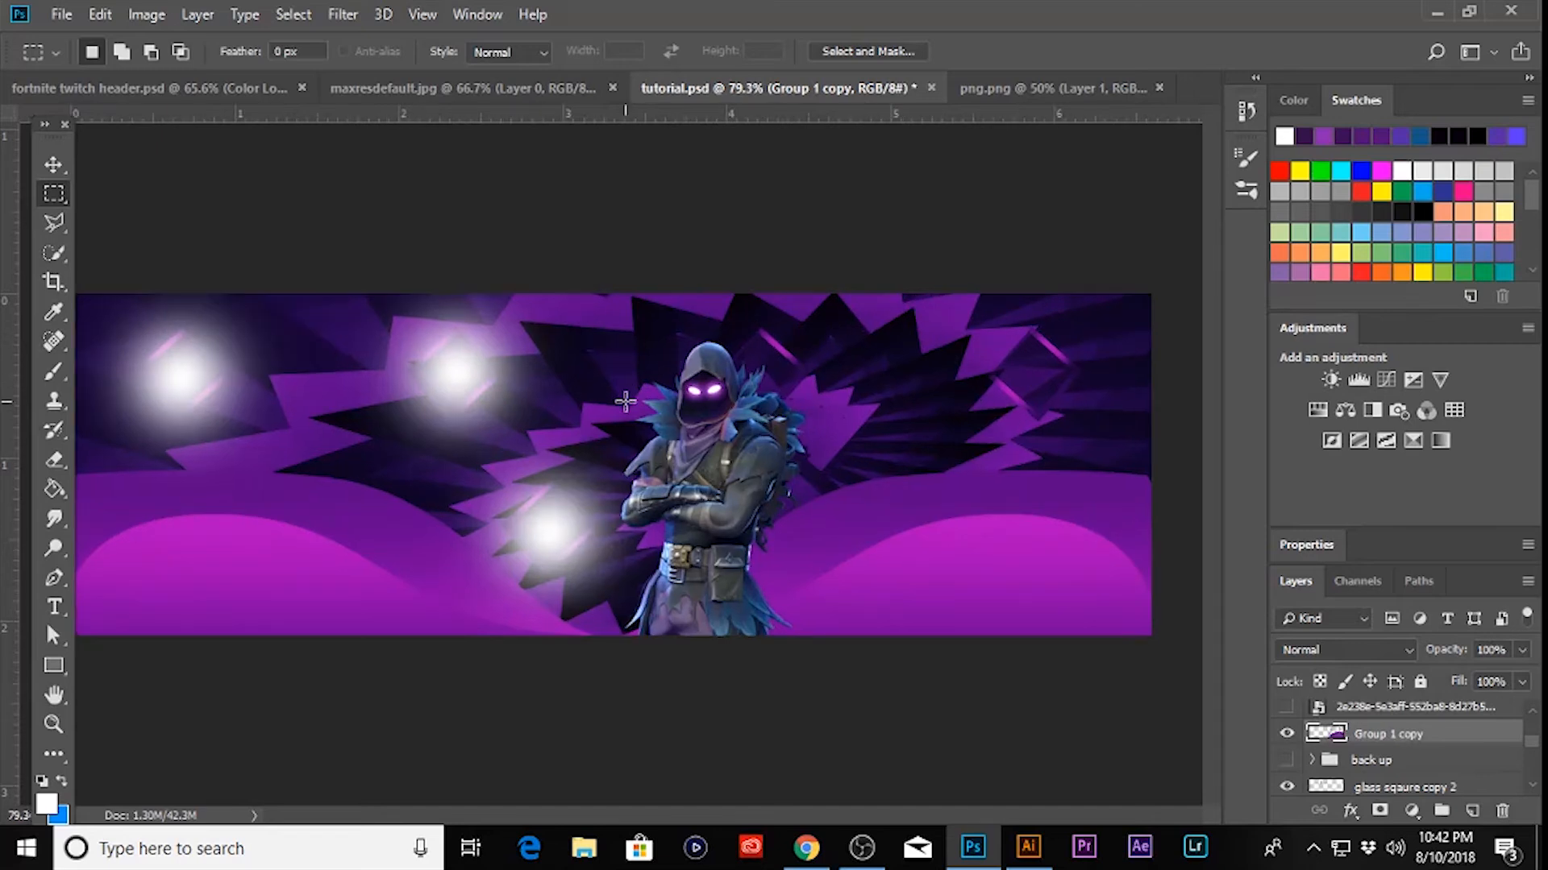
pyautogui.click(53, 165)
pyautogui.scroll(2, 629, 407)
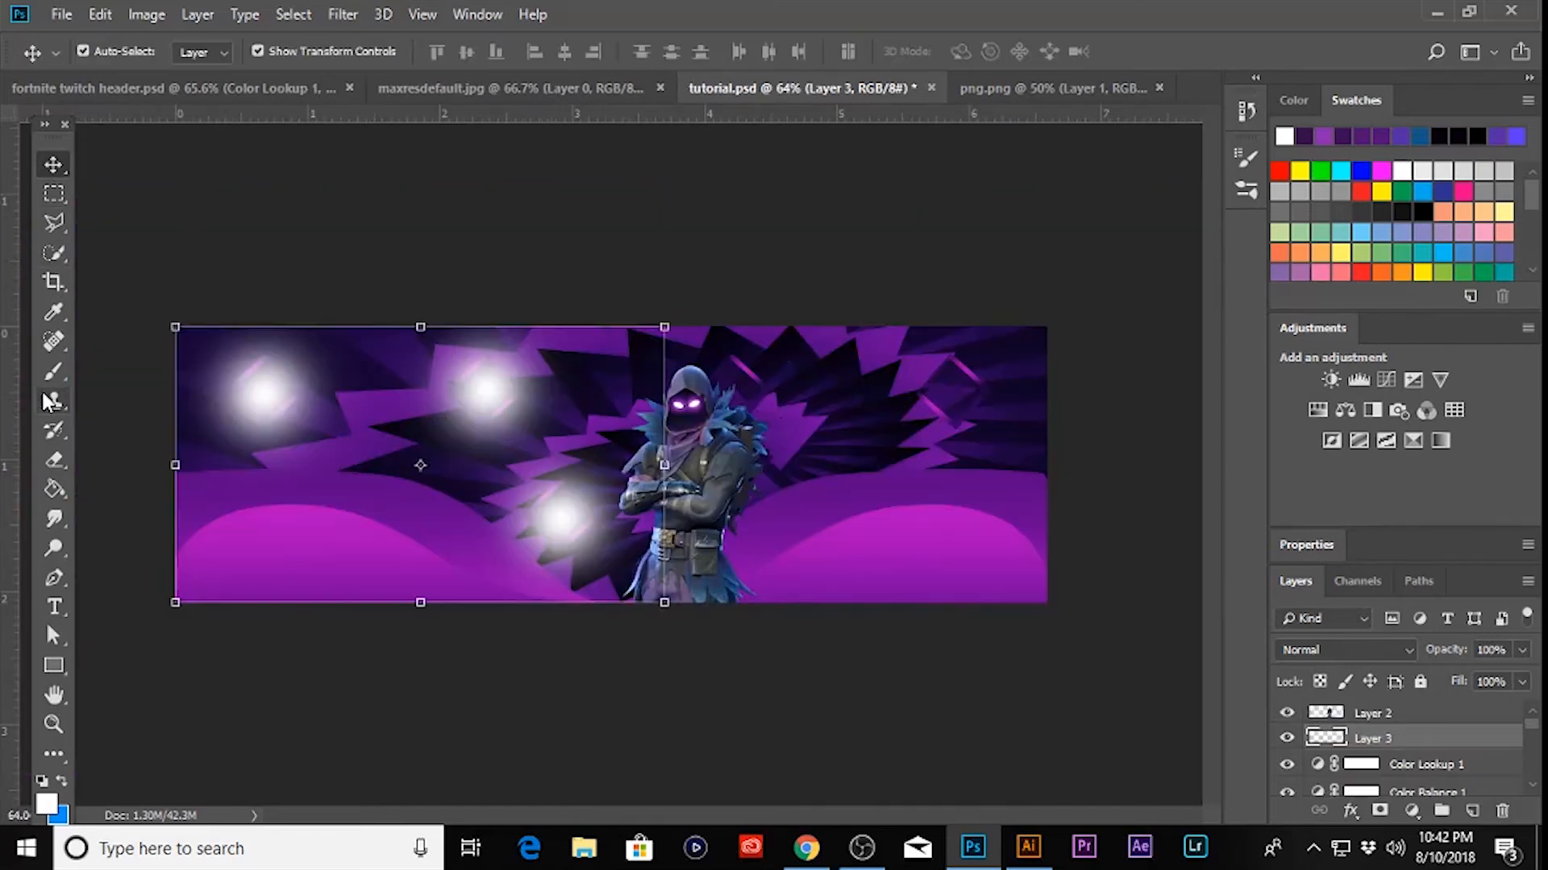
pyautogui.press('b')
pyautogui.scroll(3, 774, 395)
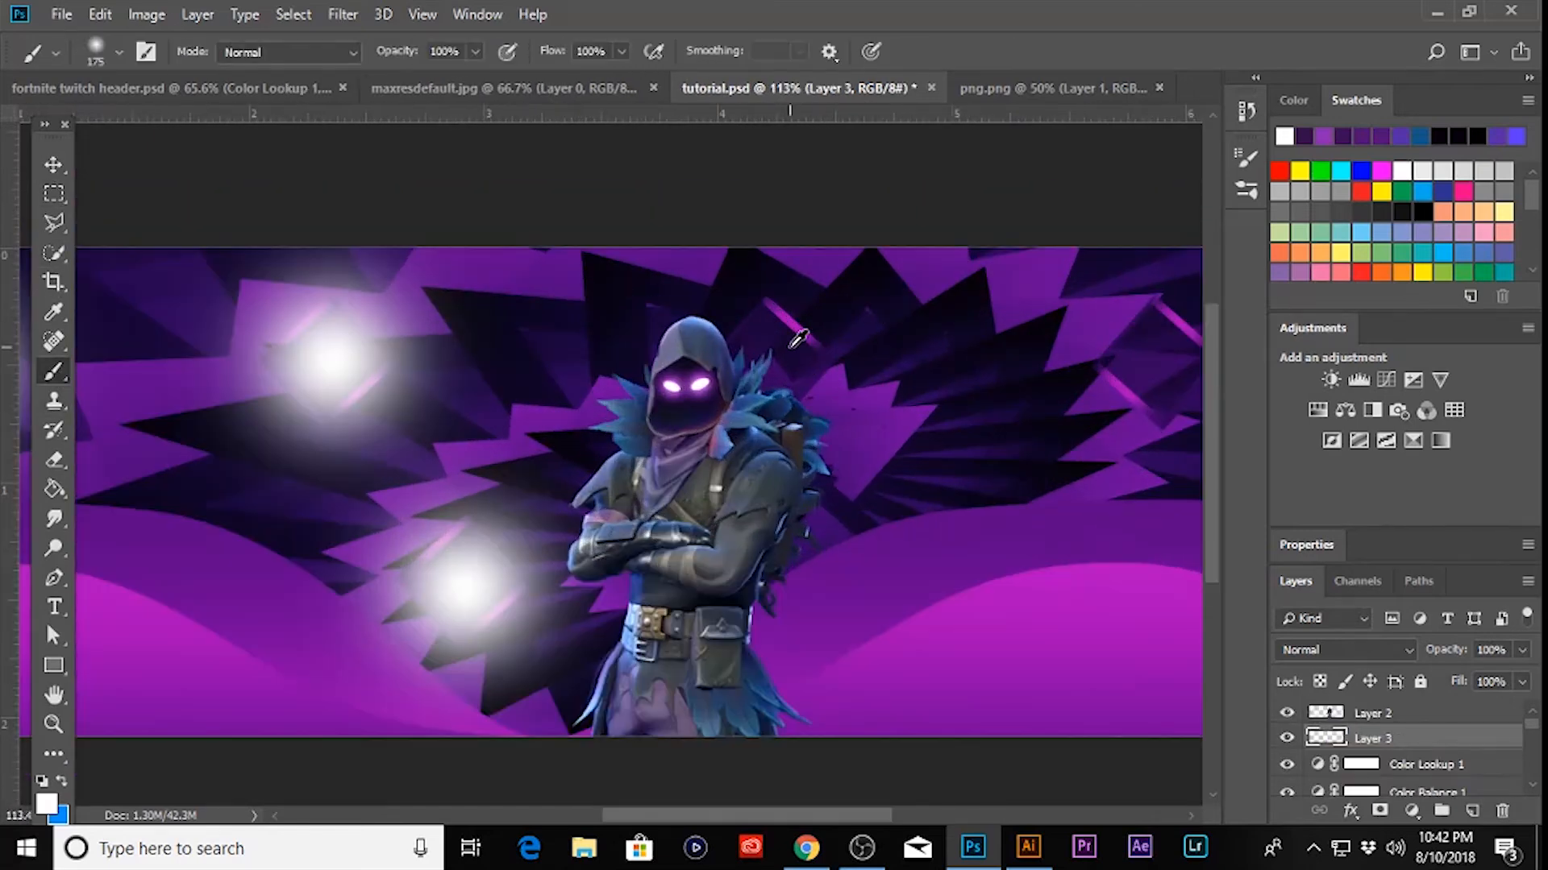
pyautogui.click(783, 332)
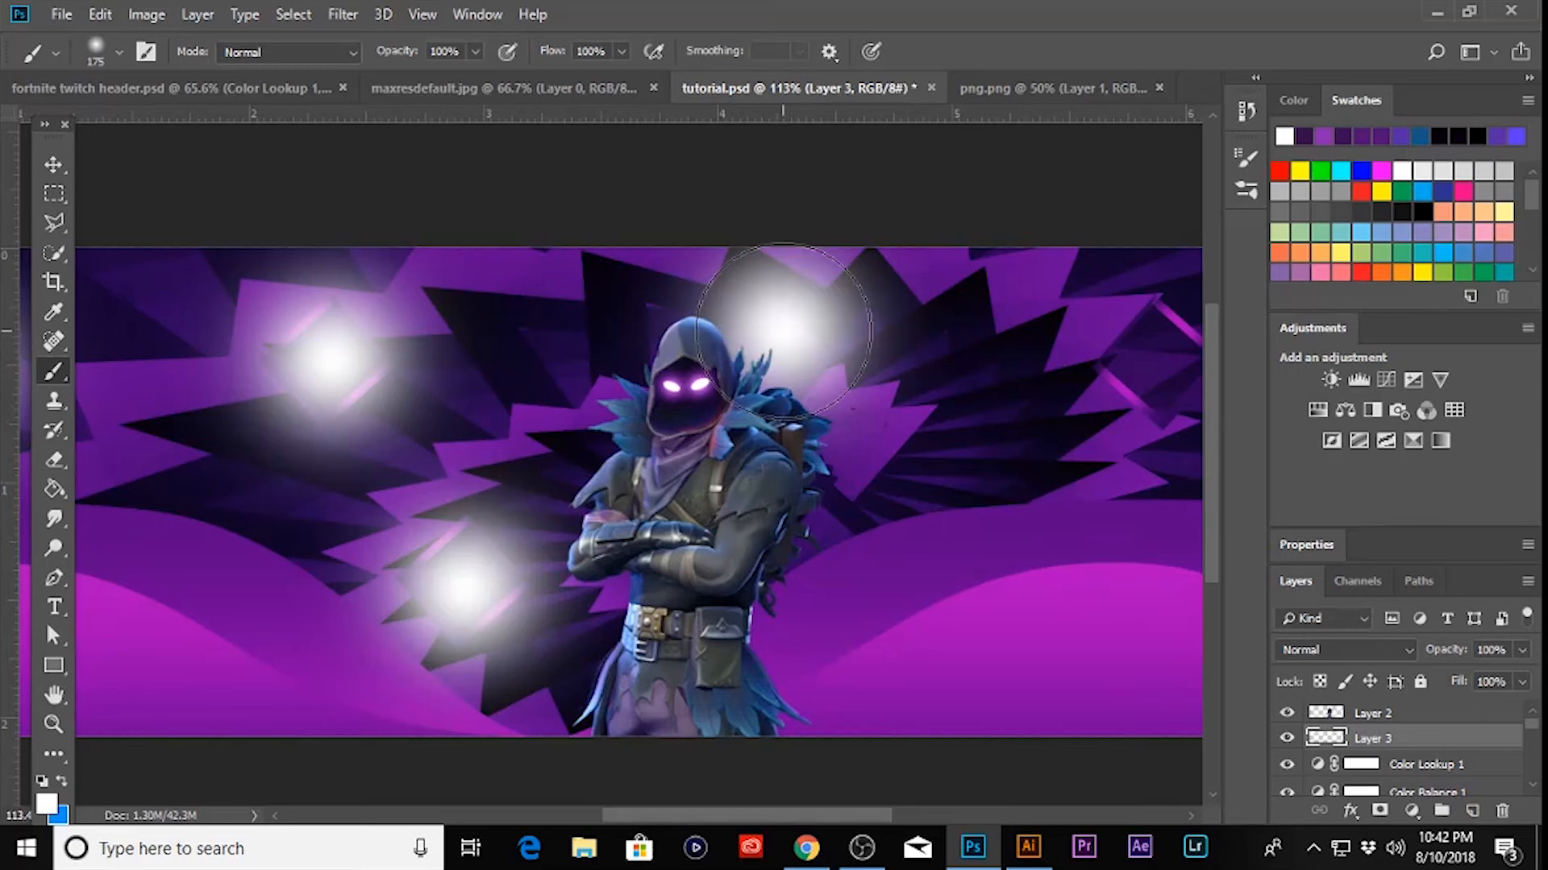
pyautogui.scroll(-2, 997, 357)
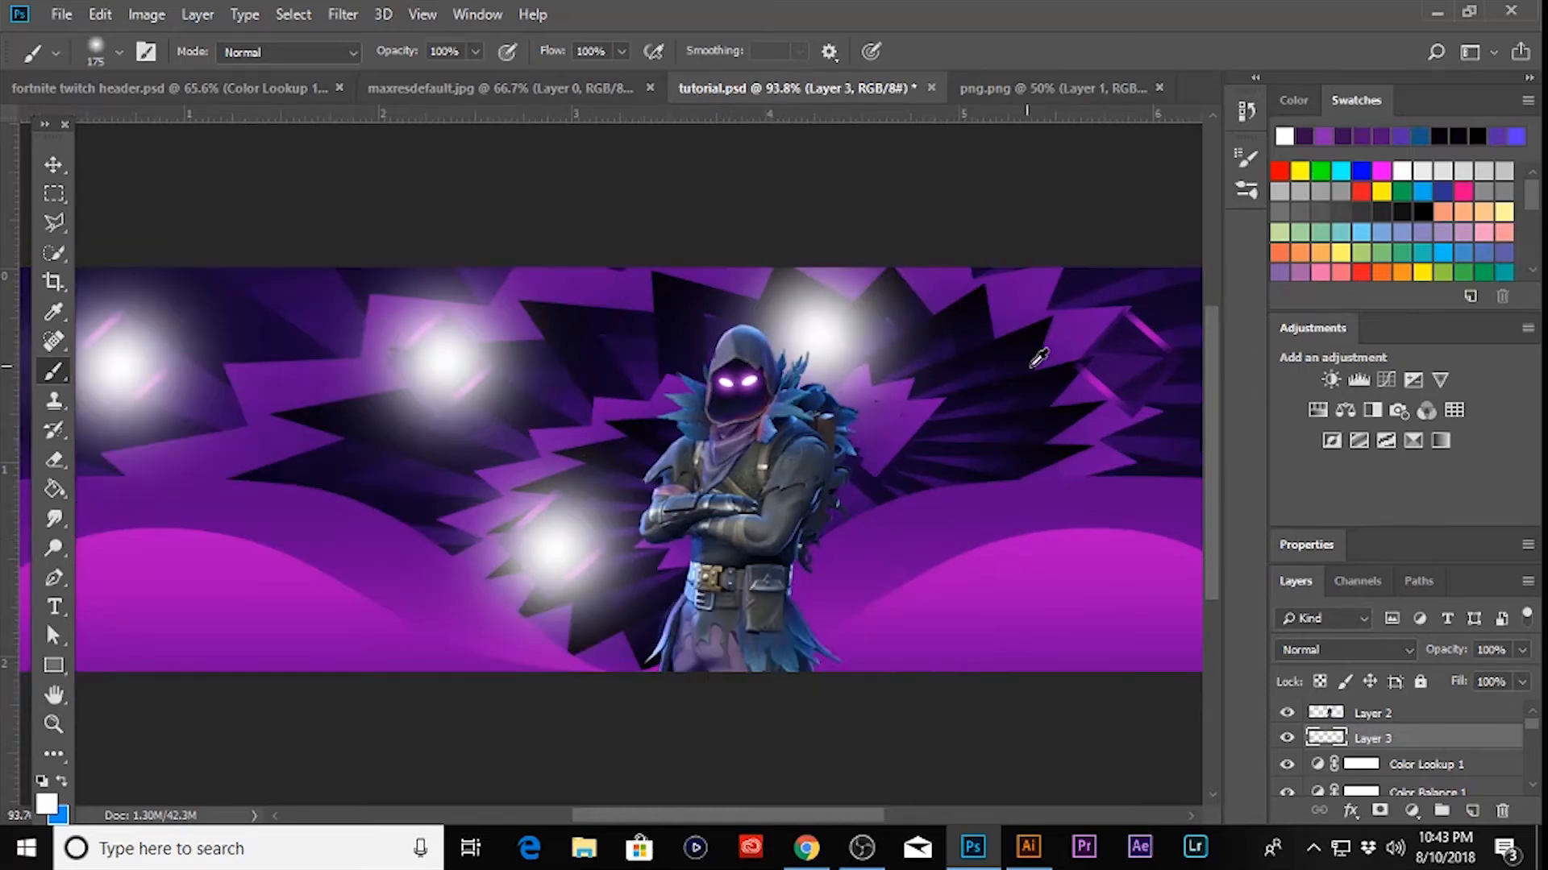
pyautogui.click(1122, 360)
# - Set Layer 3's blend mode to Overlay and erase excess glow from its duplicate around the right-hand glass squares with a 125 px eraser
pyautogui.click(1375, 653)
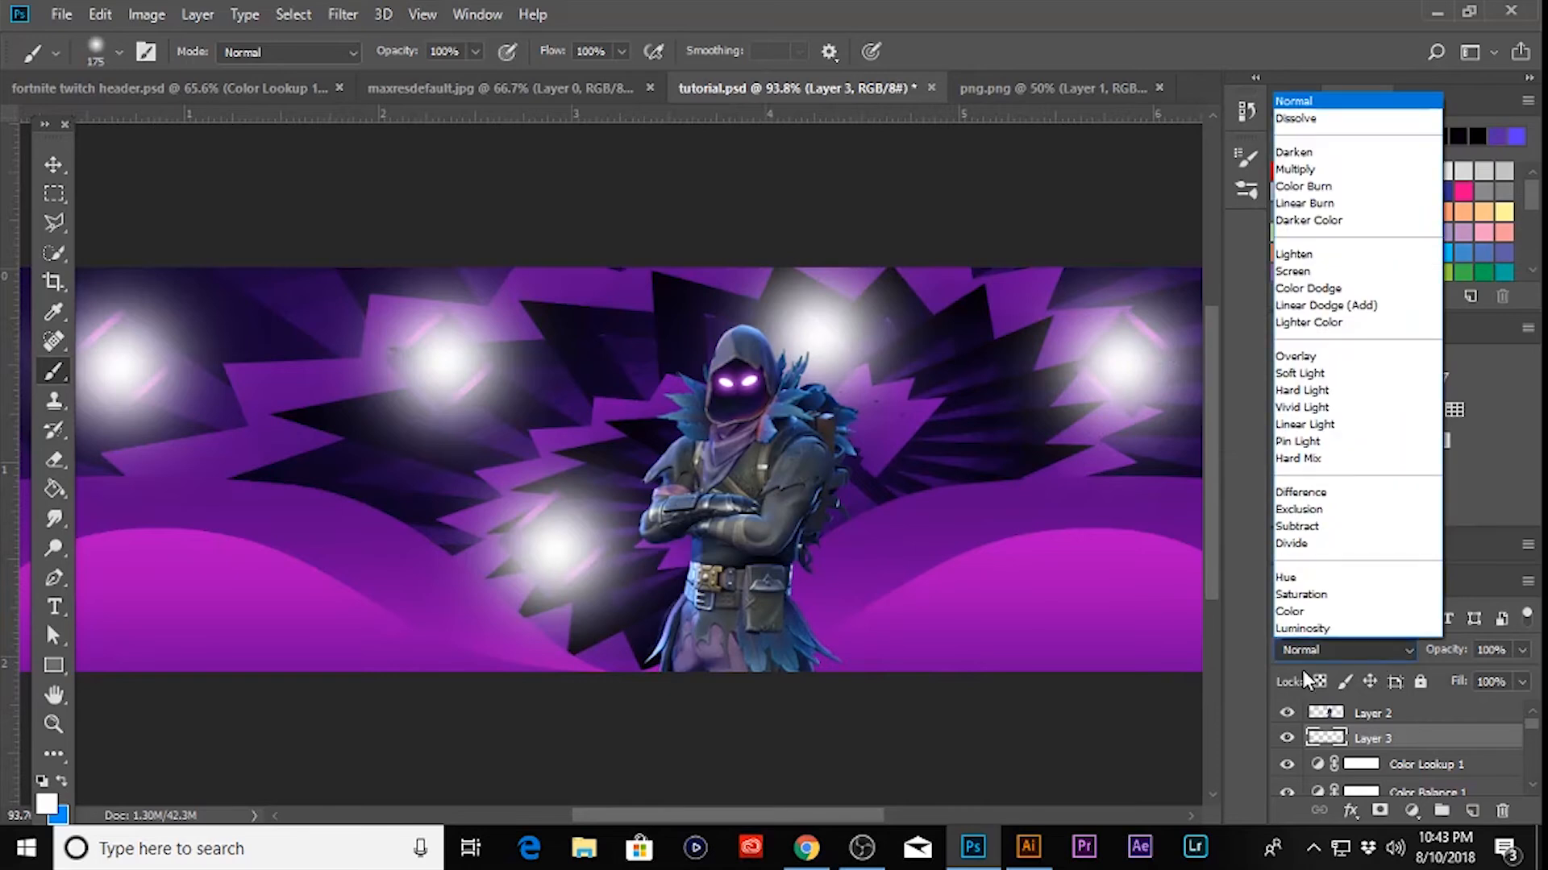
pyautogui.click(1344, 355)
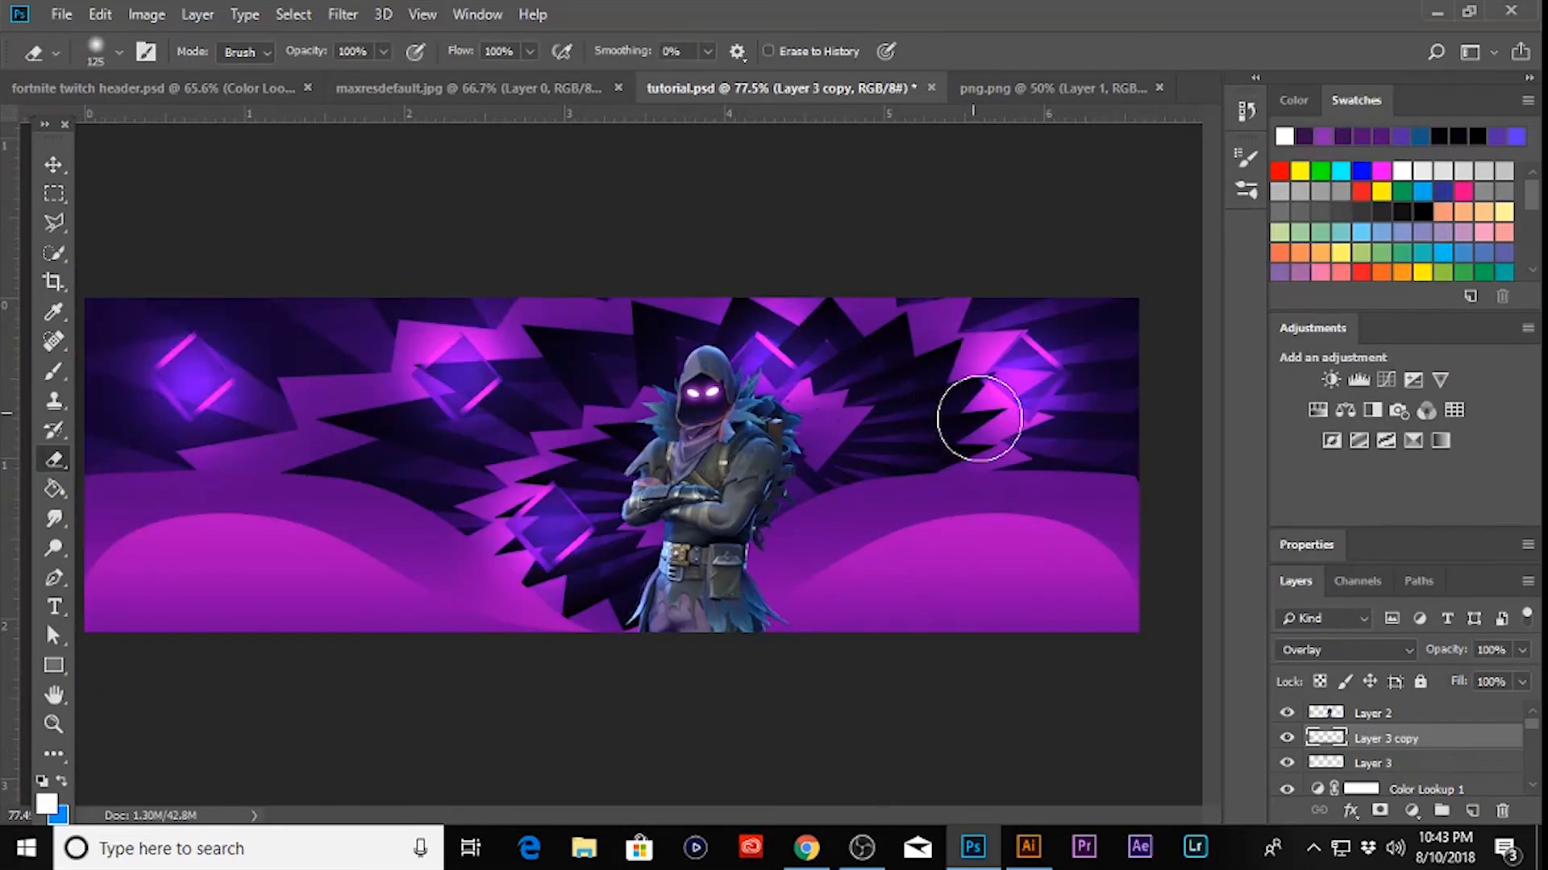
pyautogui.moveTo(979, 419)
pyautogui.mouseDown()
pyautogui.moveTo(929, 375)
pyautogui.moveTo(1015, 466)
pyautogui.moveTo(1071, 447)
pyautogui.moveTo(1114, 375)
pyautogui.moveTo(1088, 314)
pyautogui.moveTo(988, 294)
pyautogui.mouseUp()
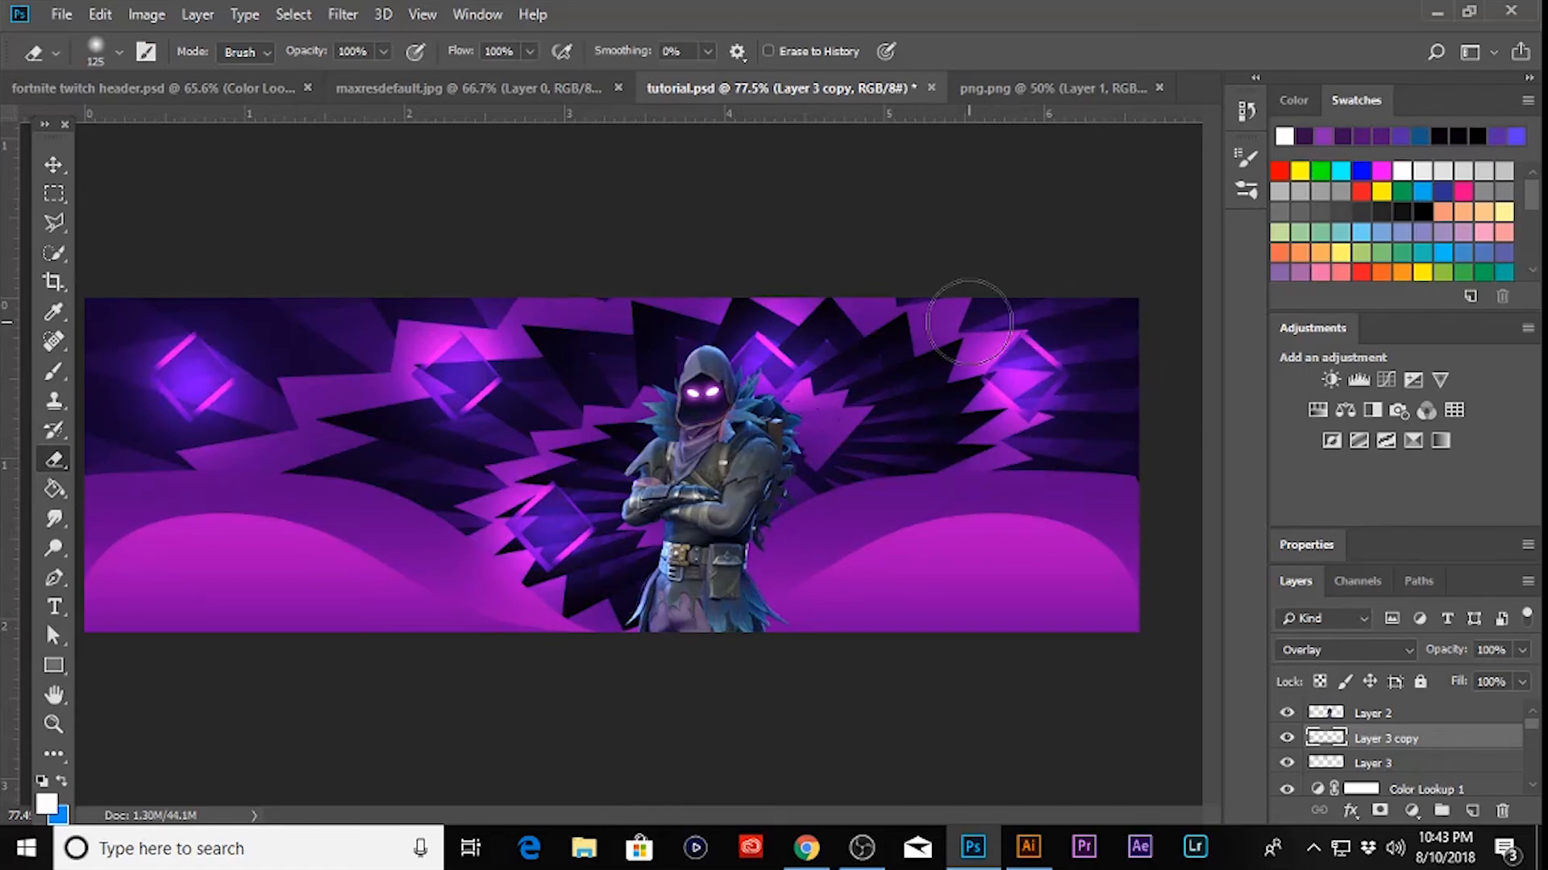
pyautogui.moveTo(810, 324); pyautogui.dragTo(809, 311)
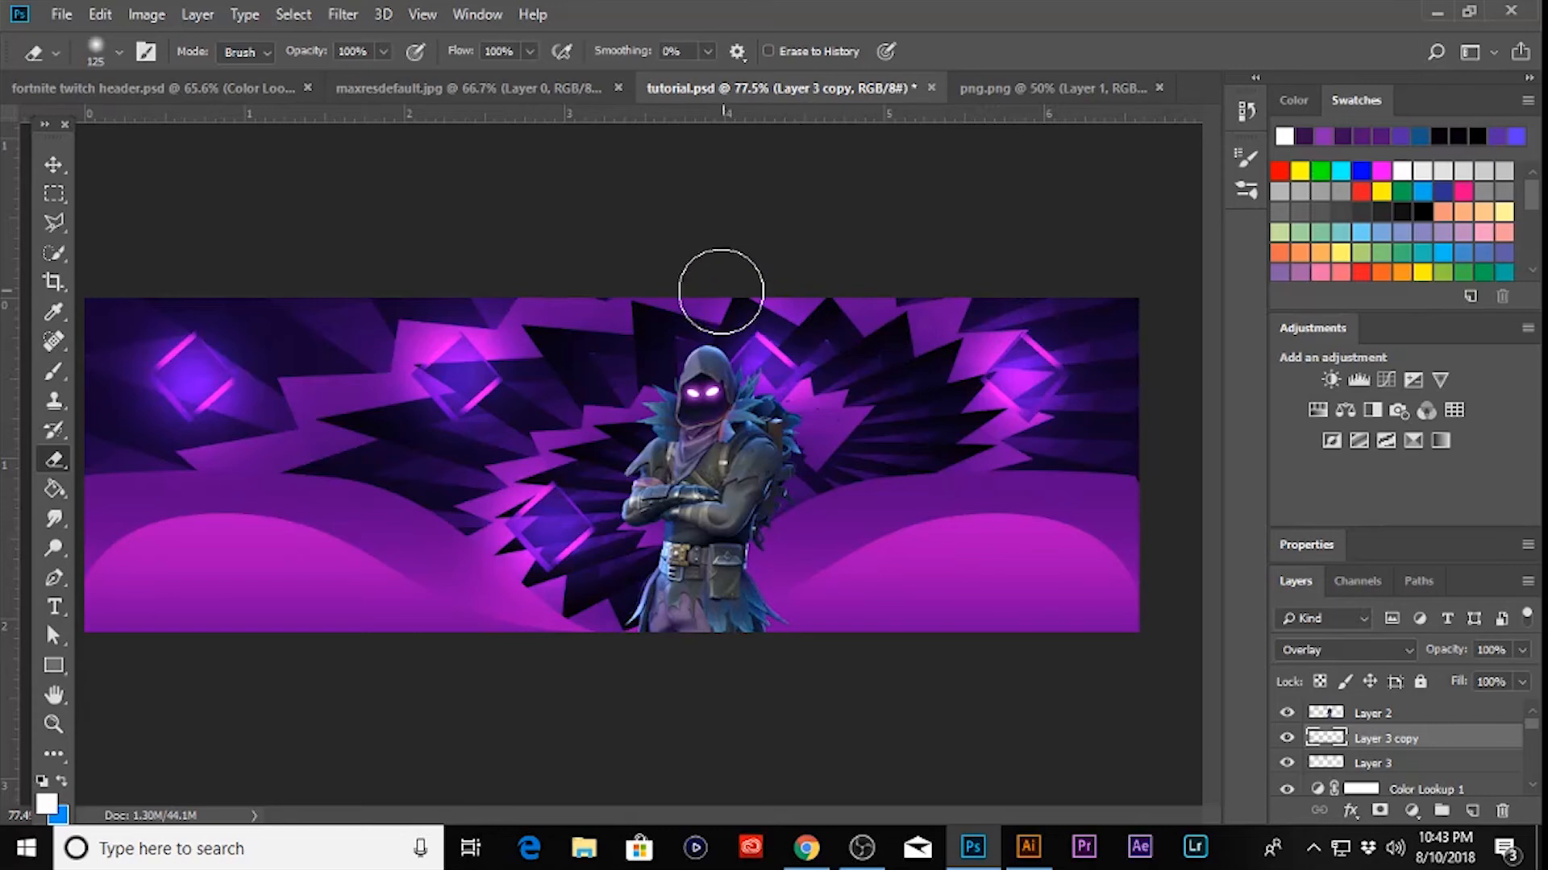
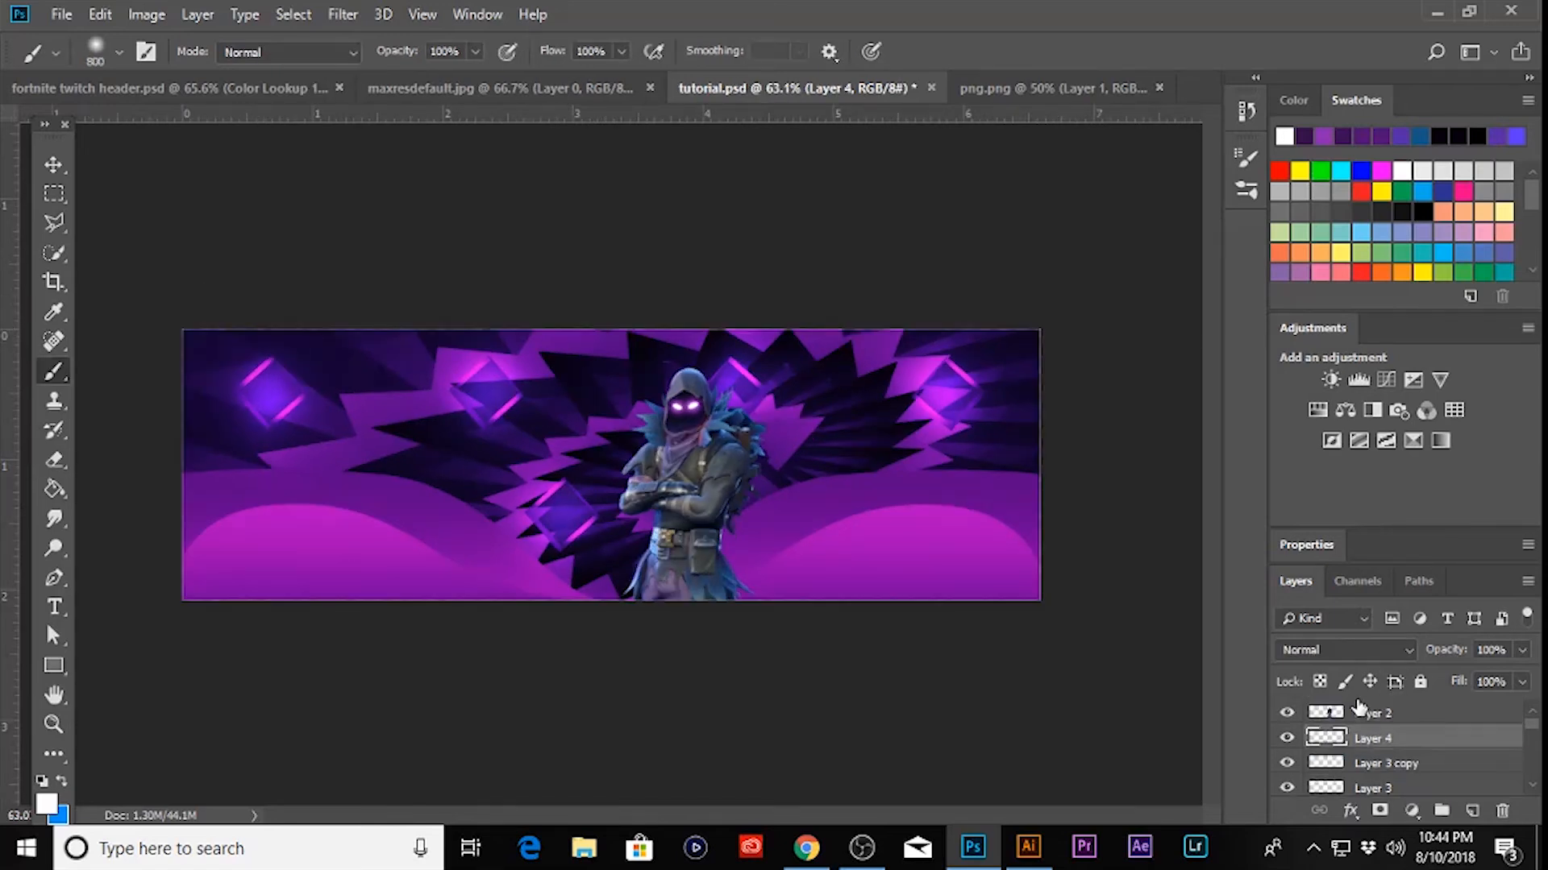
# - On Layer 4, paint an 800 px soft white light from above the header's centre, then duplicate the layer in Overlay mode
pyautogui.scroll(2, 593, 310)
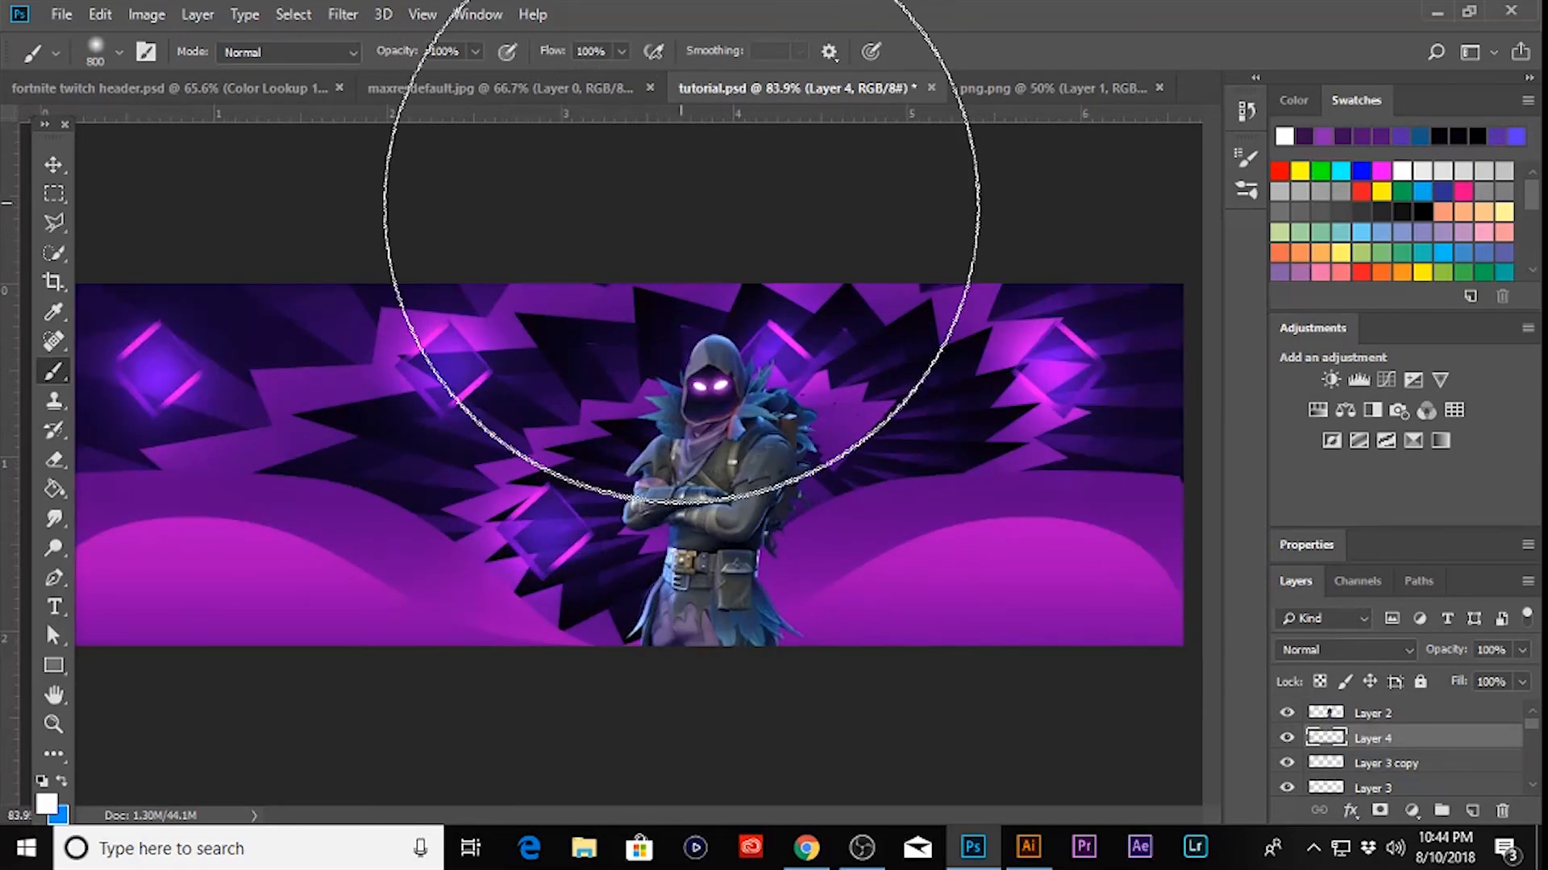
pyautogui.scroll(-2, 681, 210)
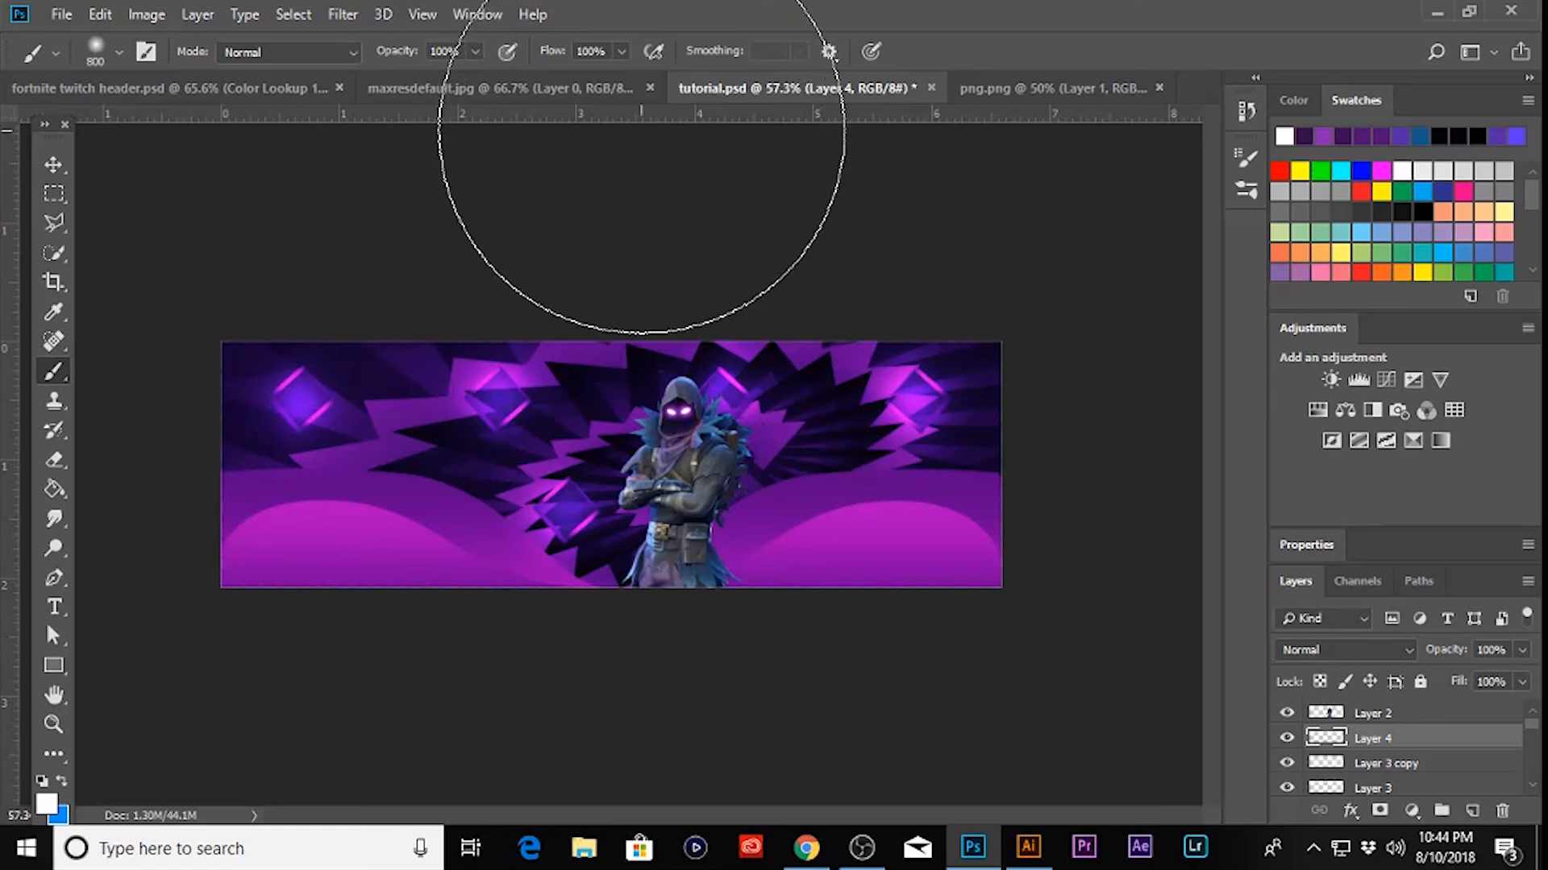
pyautogui.click(635, 166)
pyautogui.click(1357, 650)
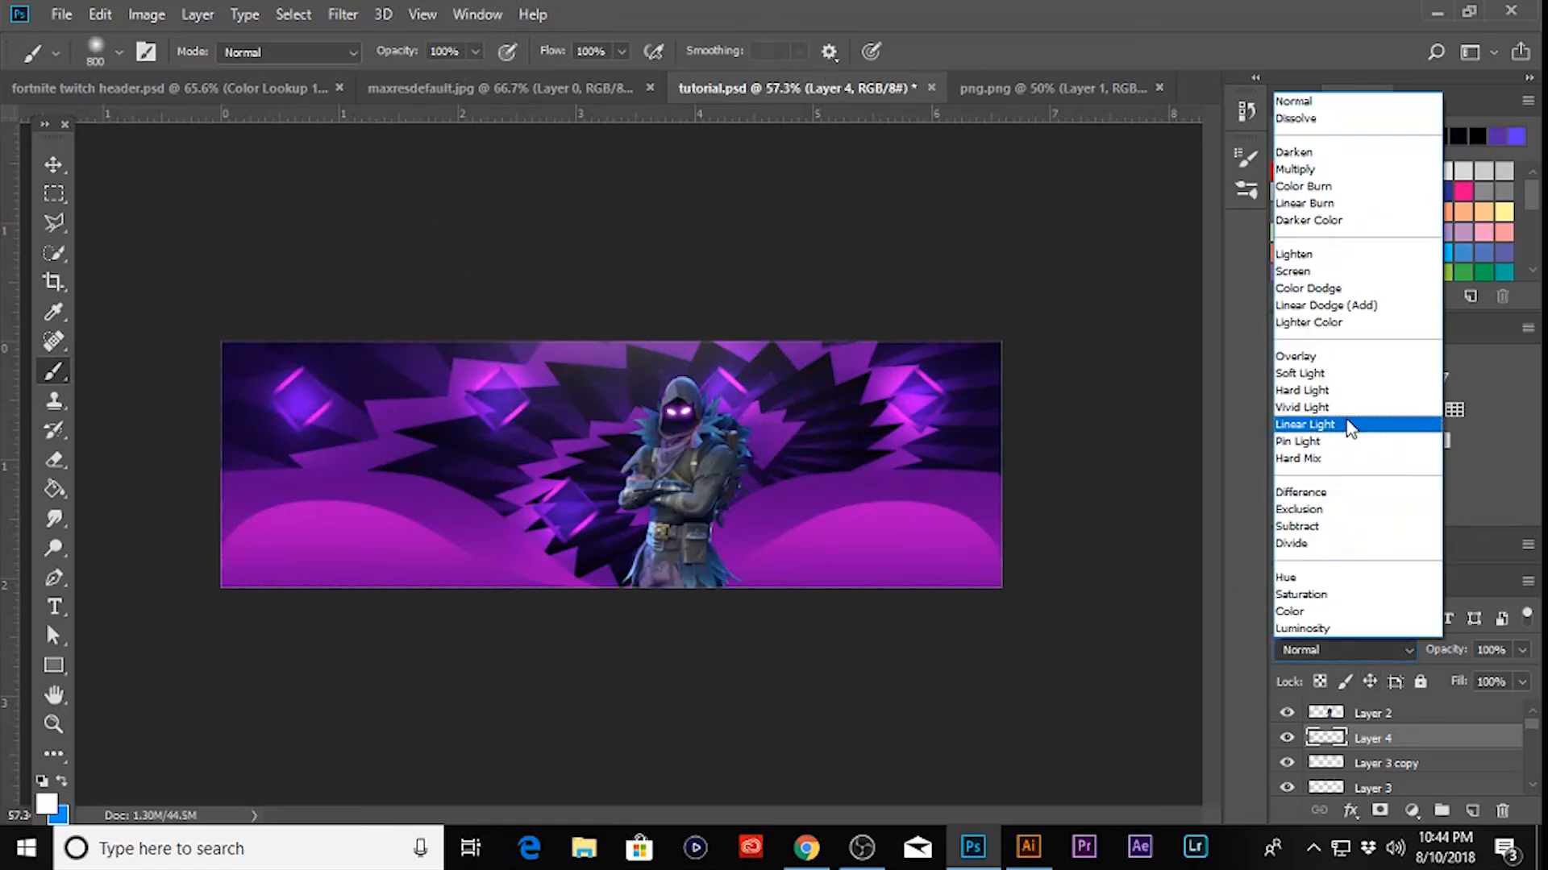
pyautogui.click(1326, 361)
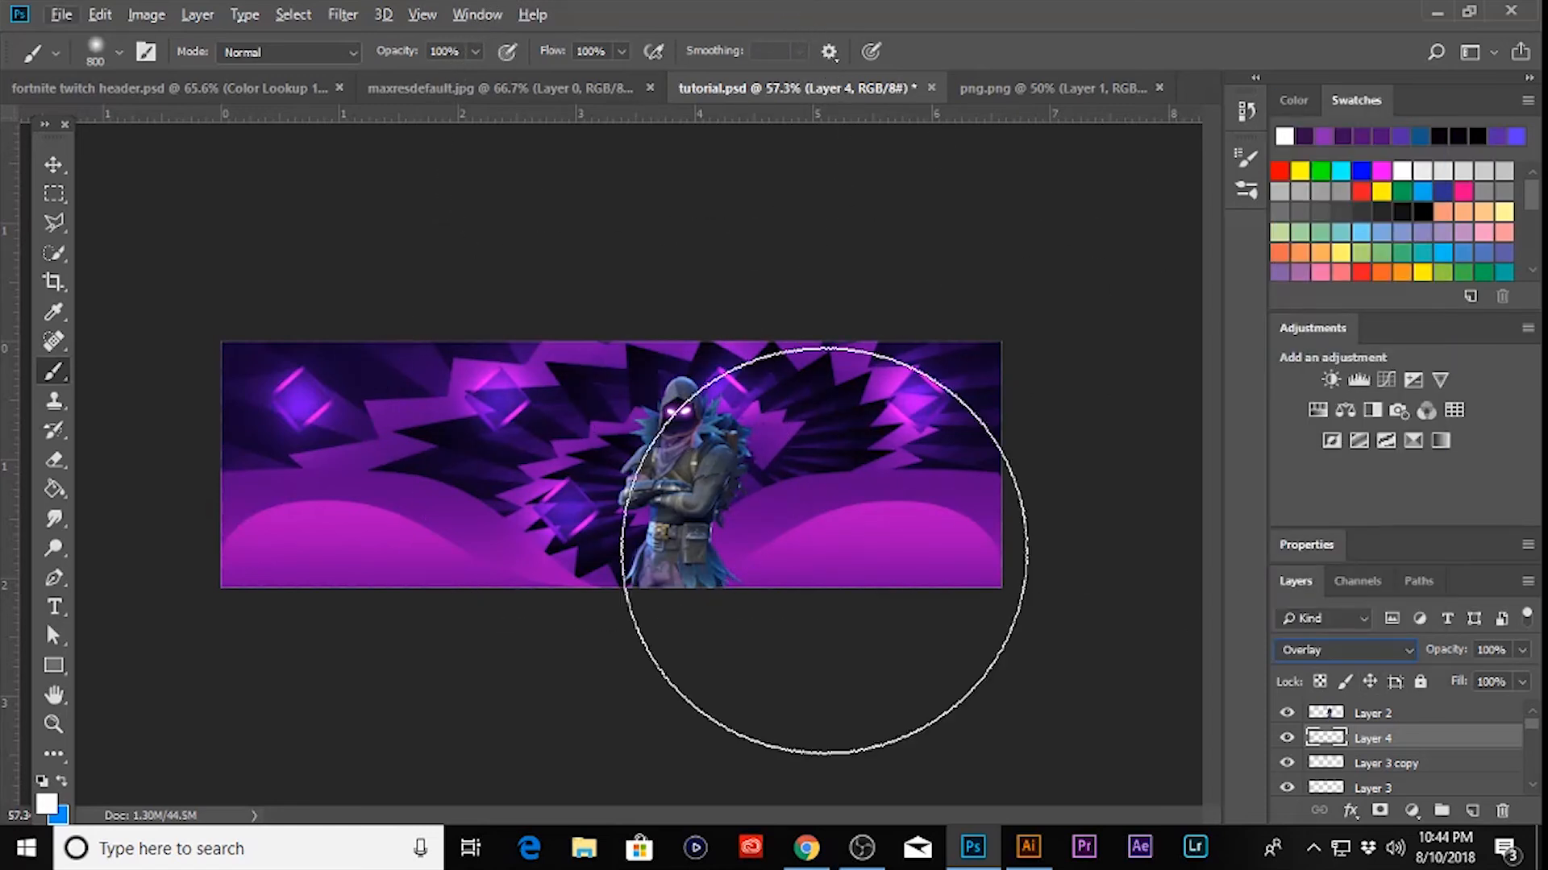
pyautogui.hotkey('ctrl', 'j')
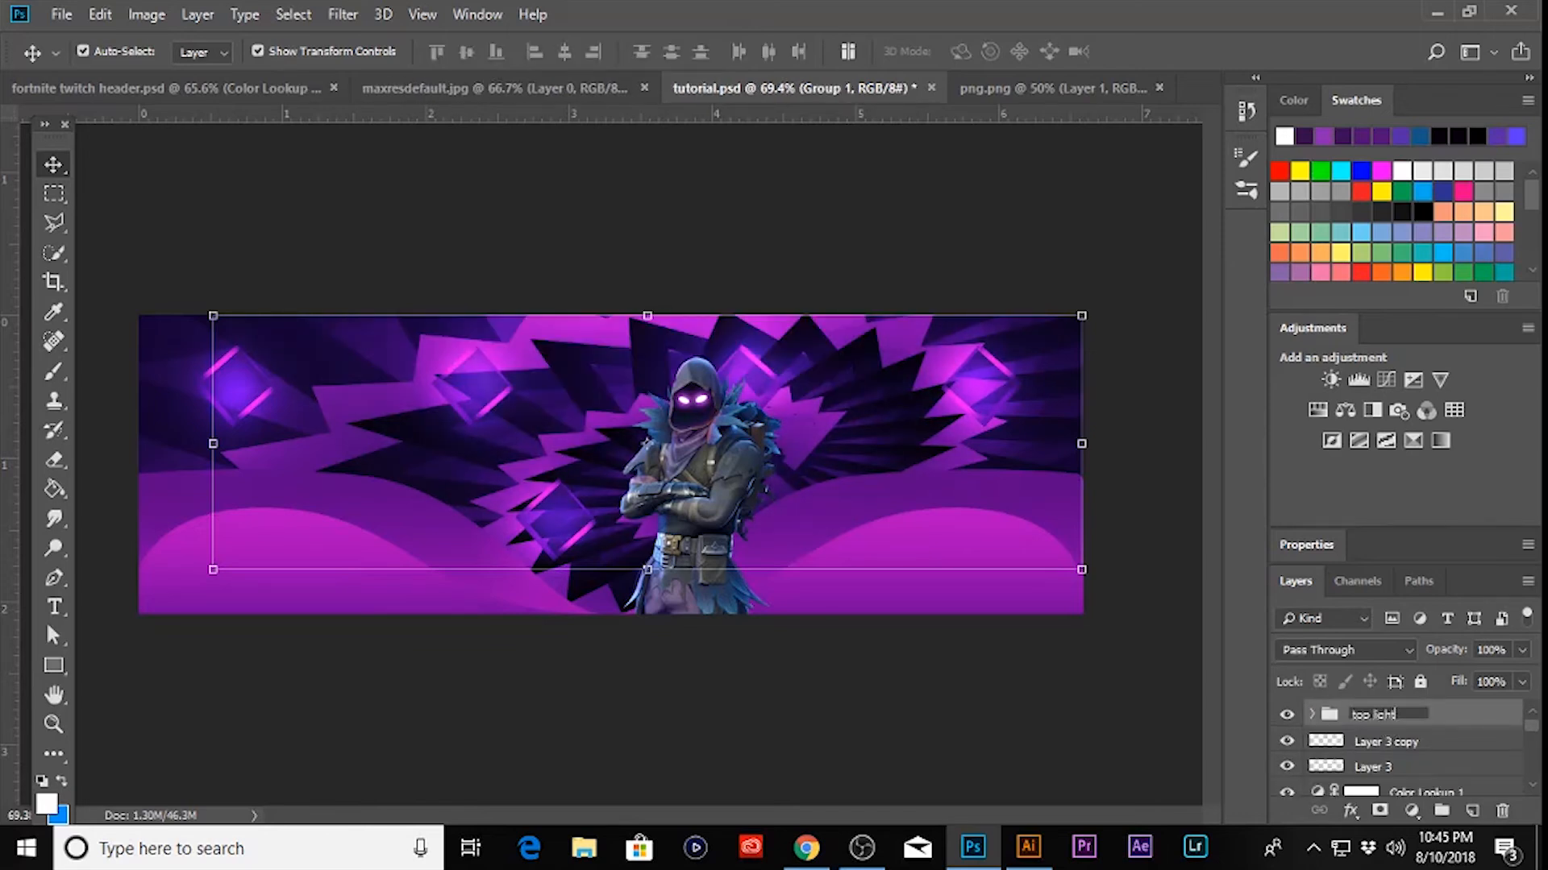
# - Name the group holding the light layers "top light" and deselect all layers
pyautogui.click(1410, 736)
pyautogui.click(855, 731)
pyautogui.scroll(-1, 806, 686)
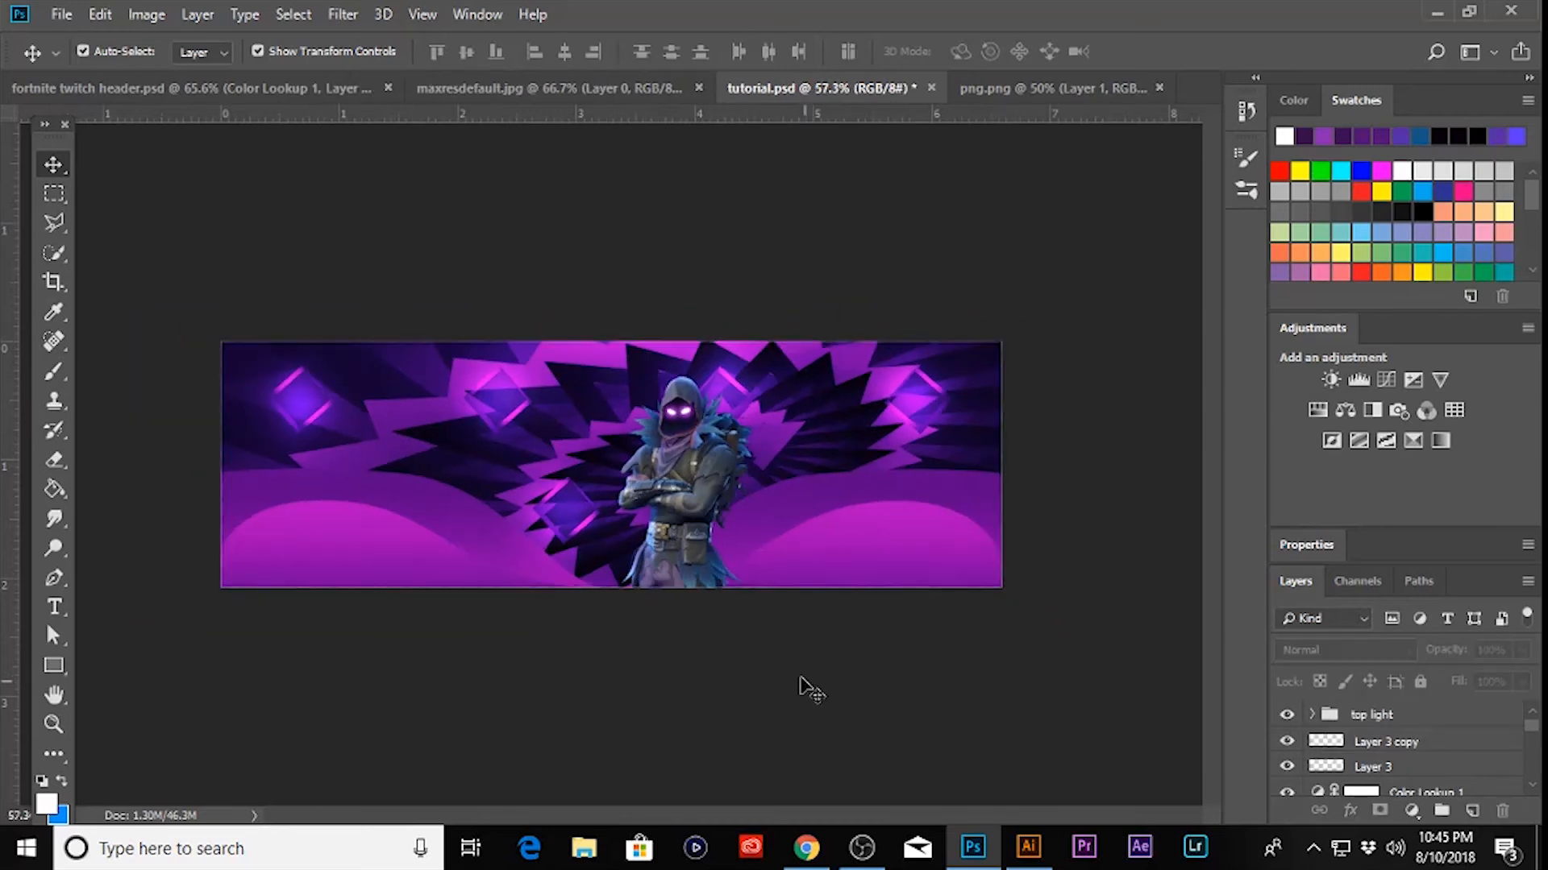
# - Add the white title "fortnite" in Amboy Black at 48 pt across the middle of the header
pyautogui.scroll(1, 758, 637)
pyautogui.scroll(1, 726, 596)
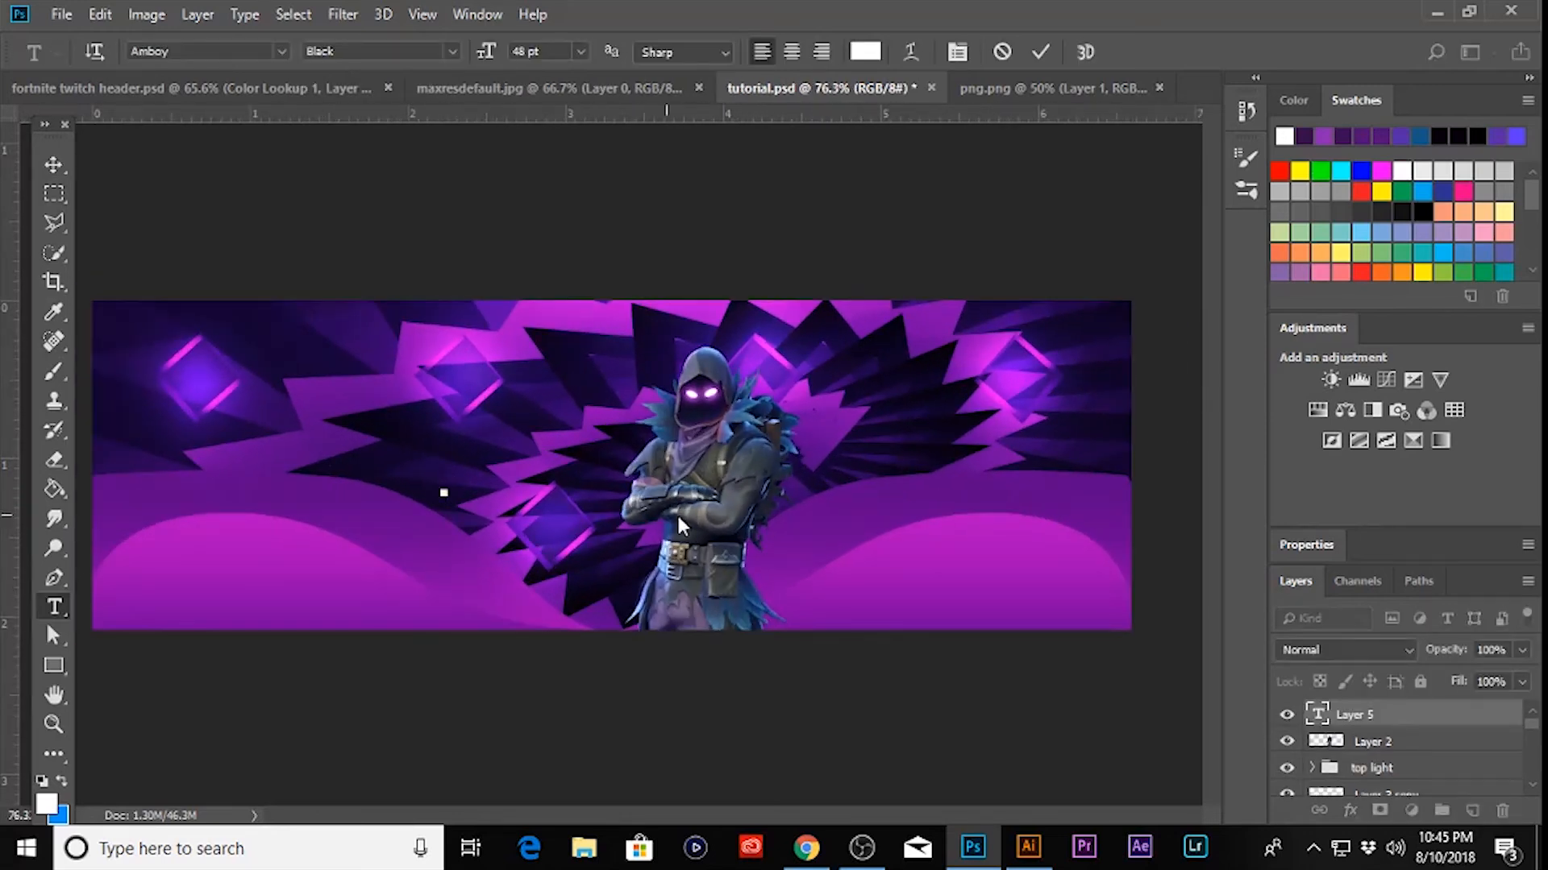
pyautogui.write('fortnite')
pyautogui.click(54, 164)
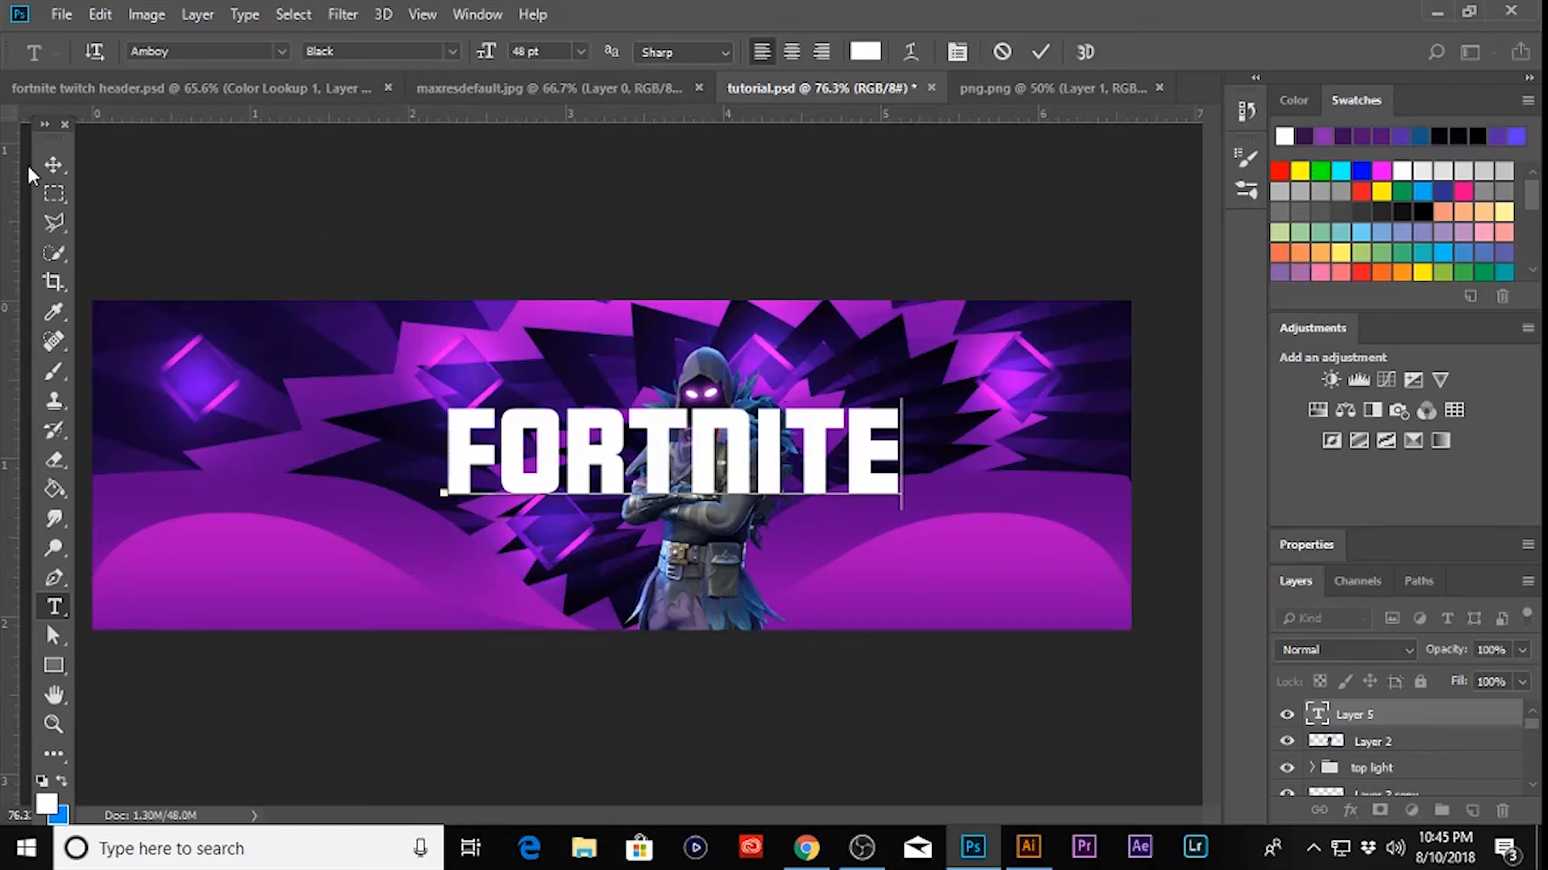
# - Move the "fortnite" title onto the centre of the header and hide the guides
pyautogui.moveTo(735, 458); pyautogui.dragTo(679, 457)
pyautogui.press('ctrl')
pyautogui.hotkey('ctrl', ';')
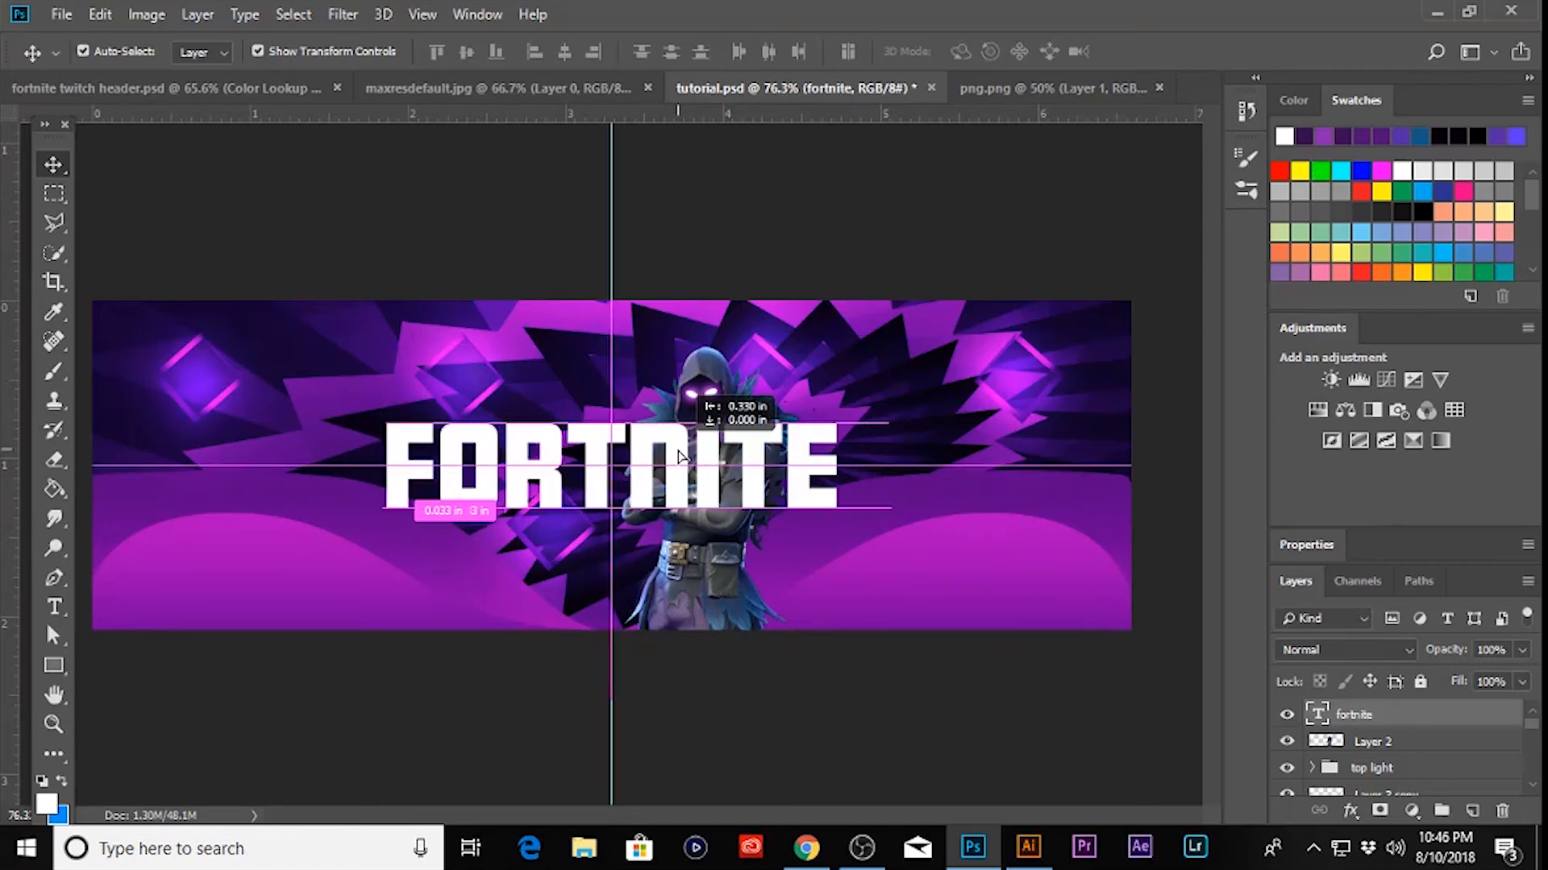
pyautogui.click(754, 694)
pyautogui.scroll(-1, 687, 596)
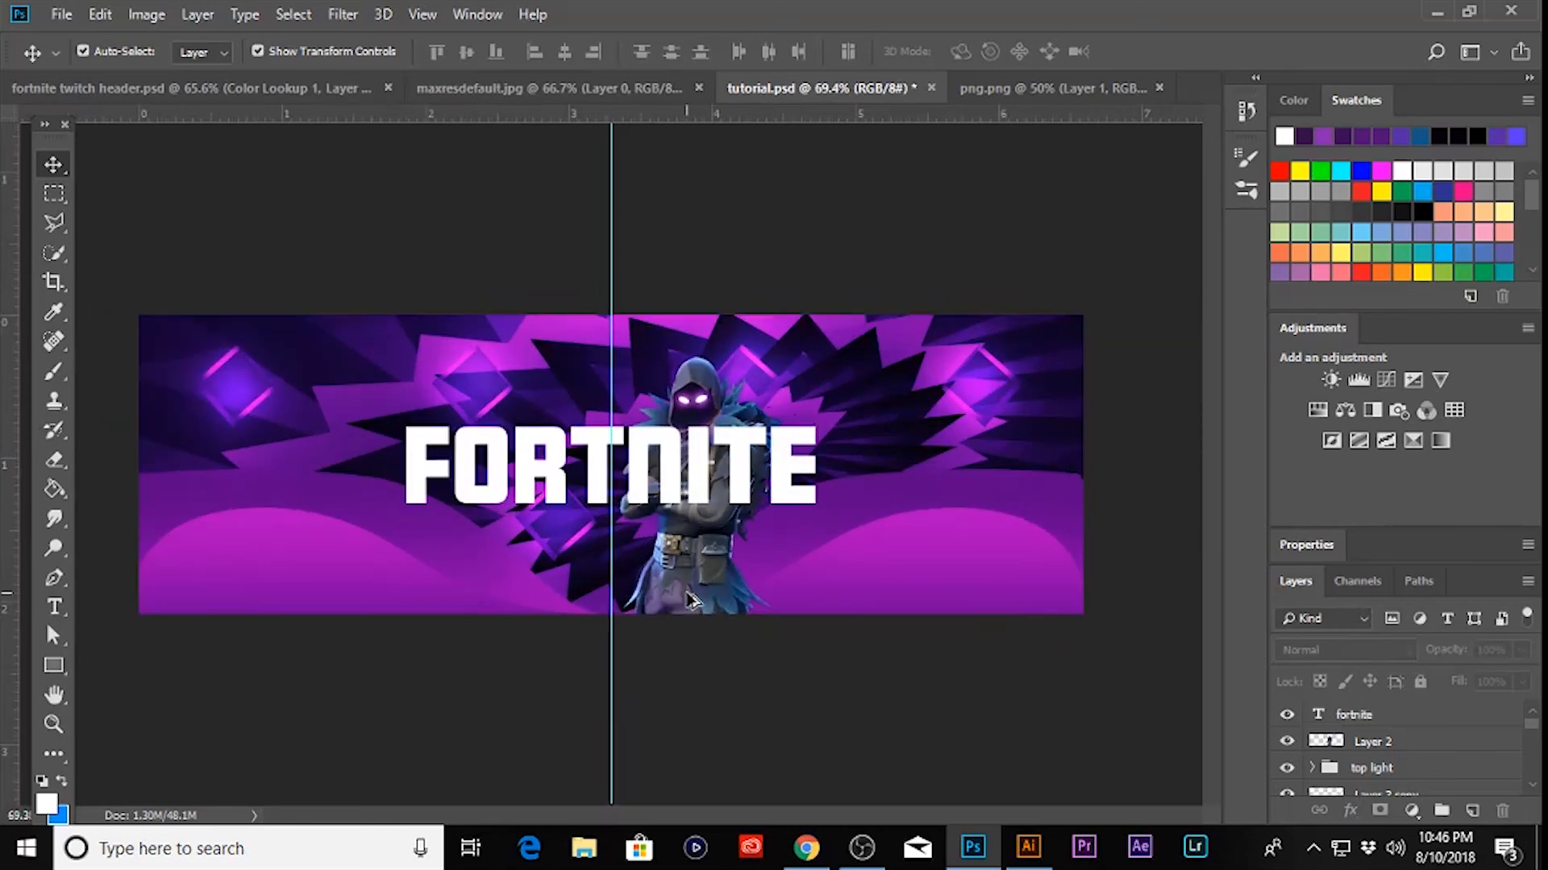
pyautogui.scroll(3, 690, 599)
pyautogui.scroll(1, 686, 476)
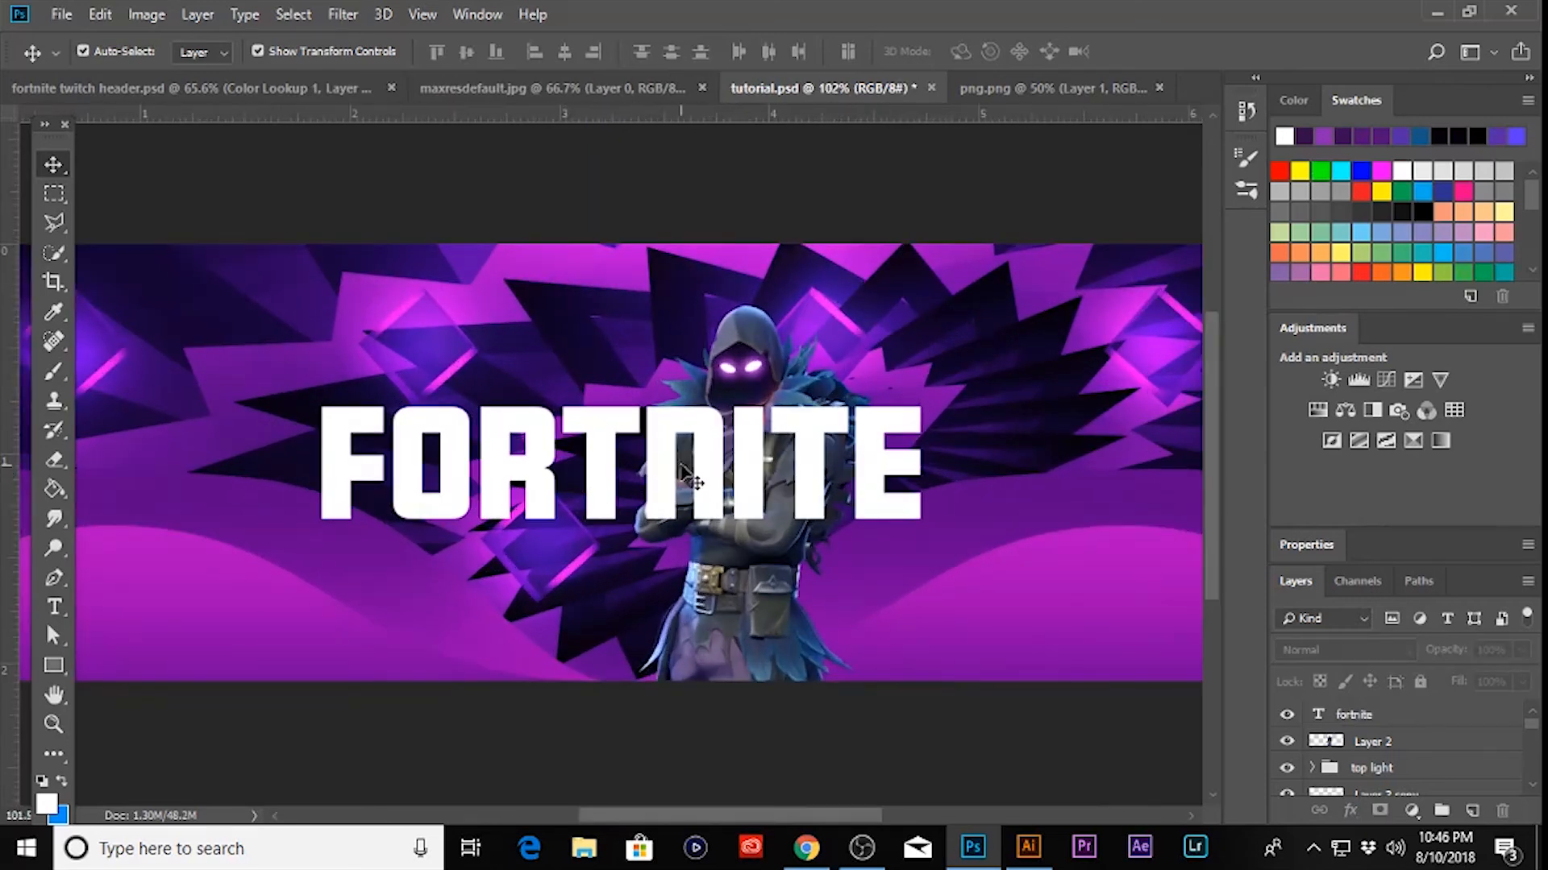
# - Check the title styling in the reference header and enable a Gradient Overlay on the "fortnite" title layer in tutorial.psd
pyautogui.click(701, 466)
pyautogui.doubleClick(1403, 720)
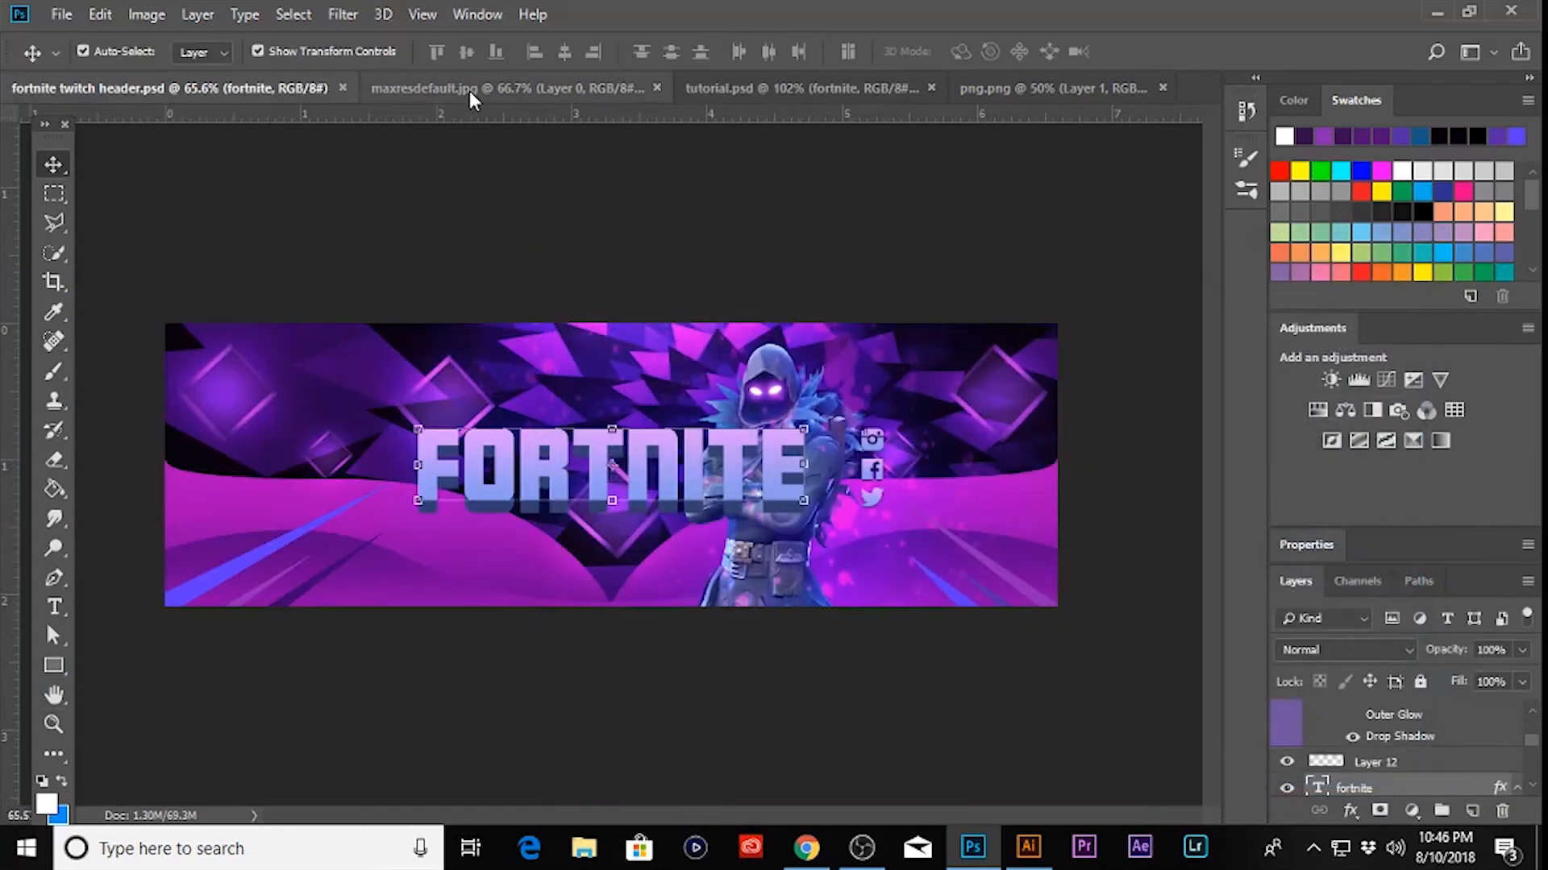
pyautogui.click(469, 90)
pyautogui.click(785, 87)
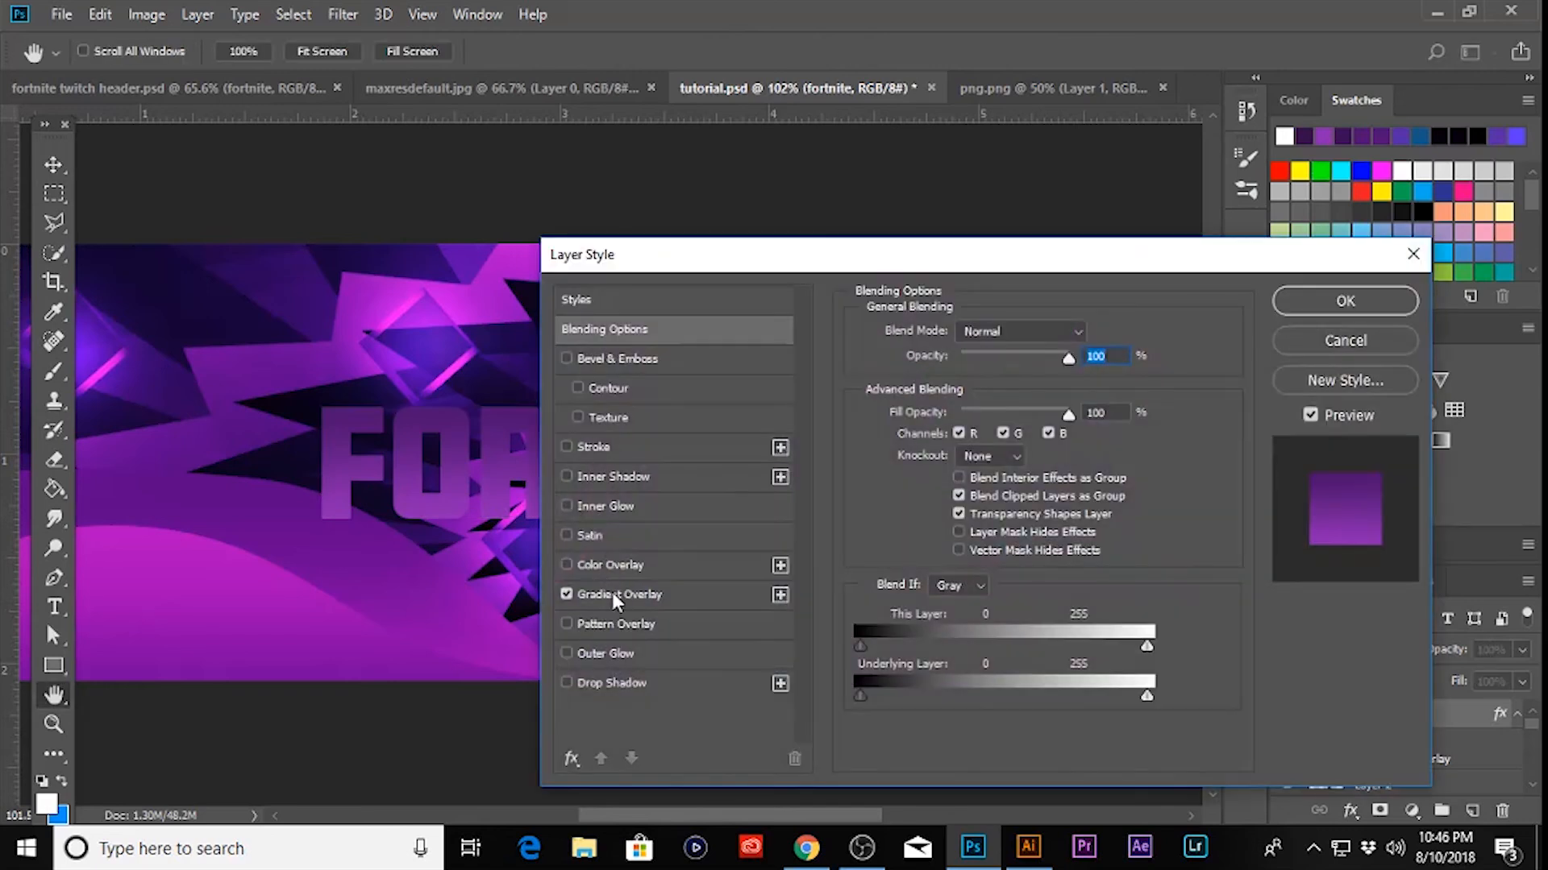
pyautogui.click(612, 591)
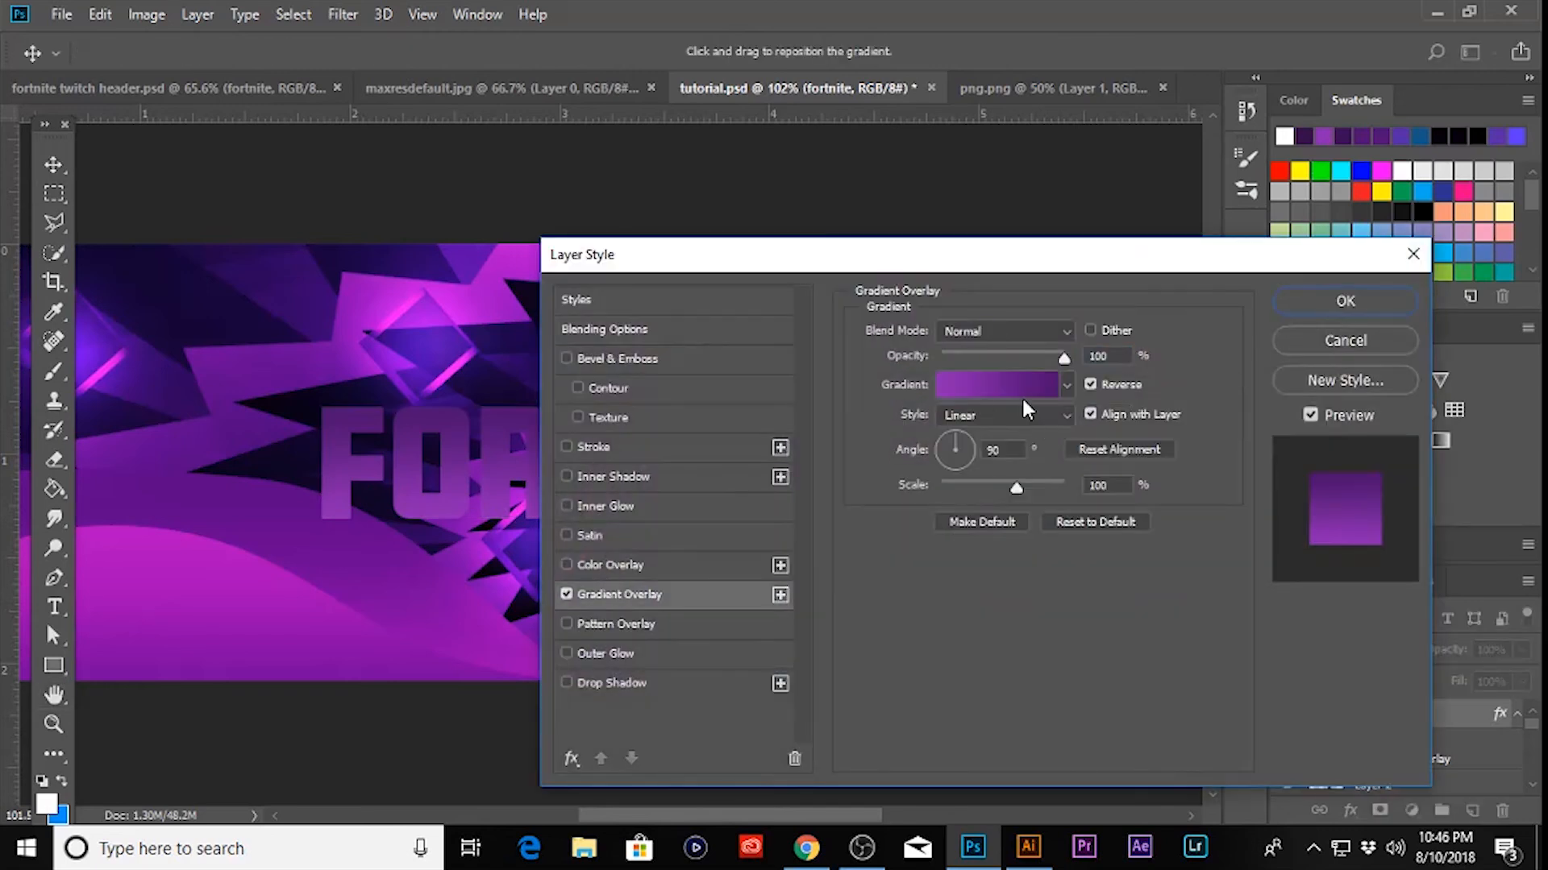
# - Set the first colour stop of the title's overlay gradient to light purple dea2ff
pyautogui.click(1022, 395)
pyautogui.moveTo(707, 245); pyautogui.dragTo(1003, 226)
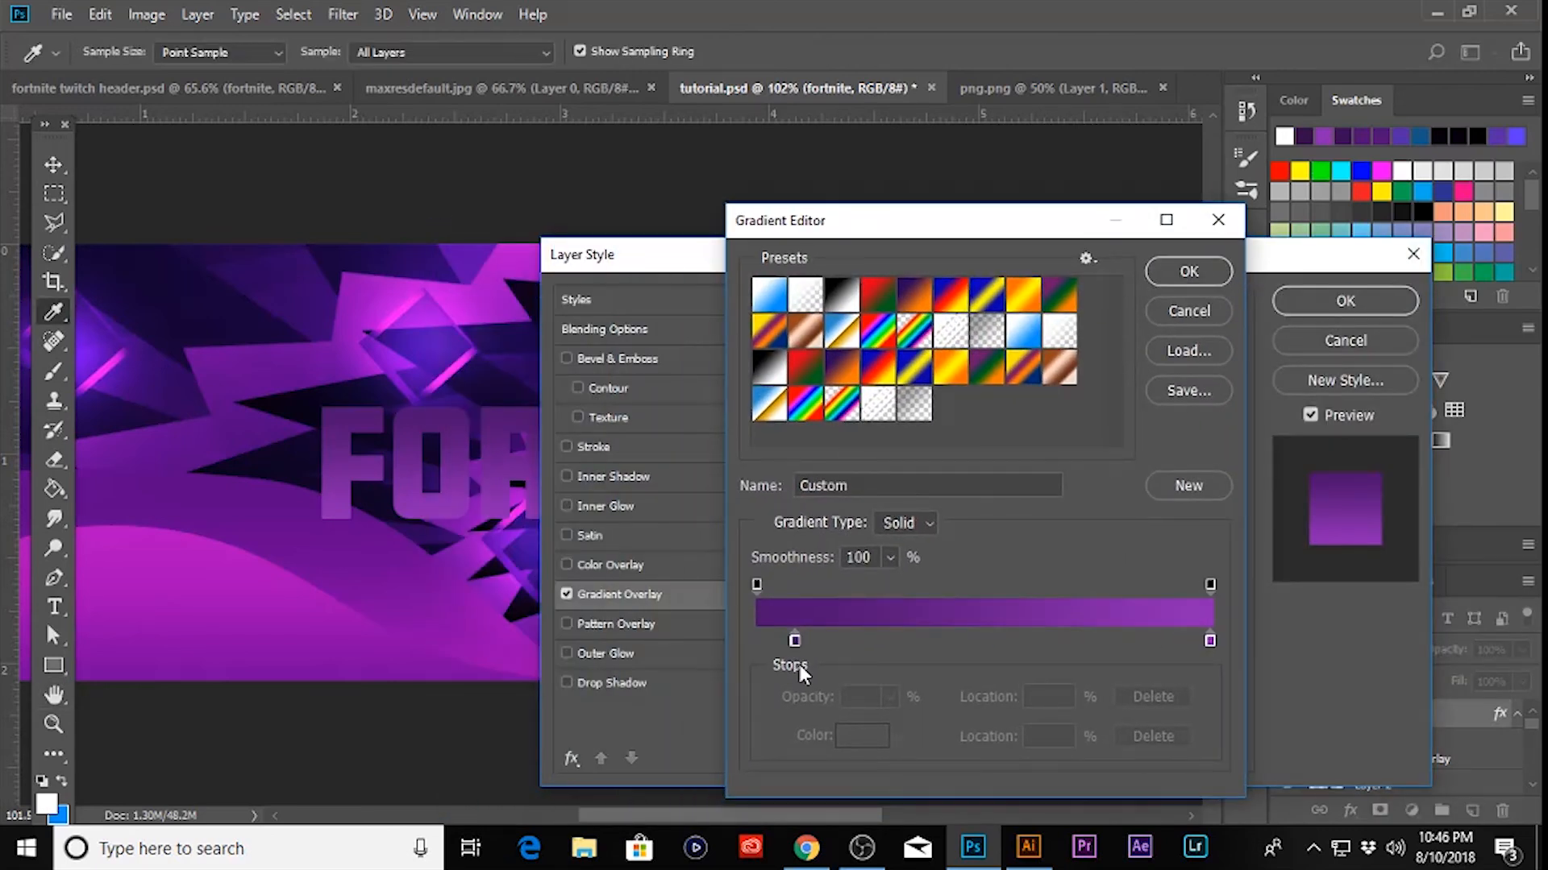
pyautogui.click(794, 641)
pyautogui.doubleClick(794, 640)
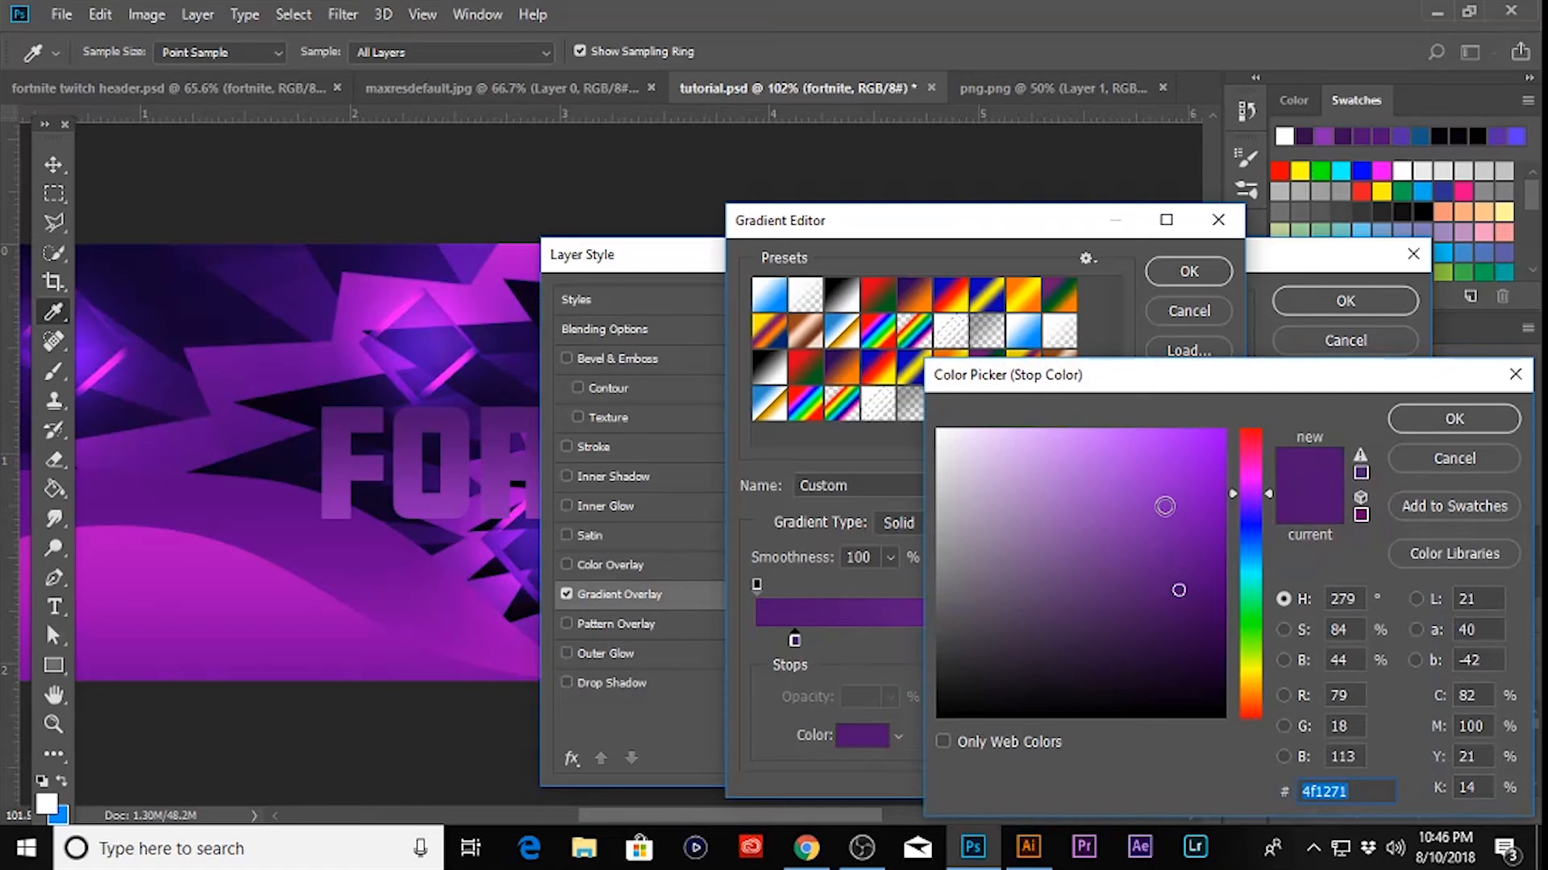
pyautogui.click(1054, 428)
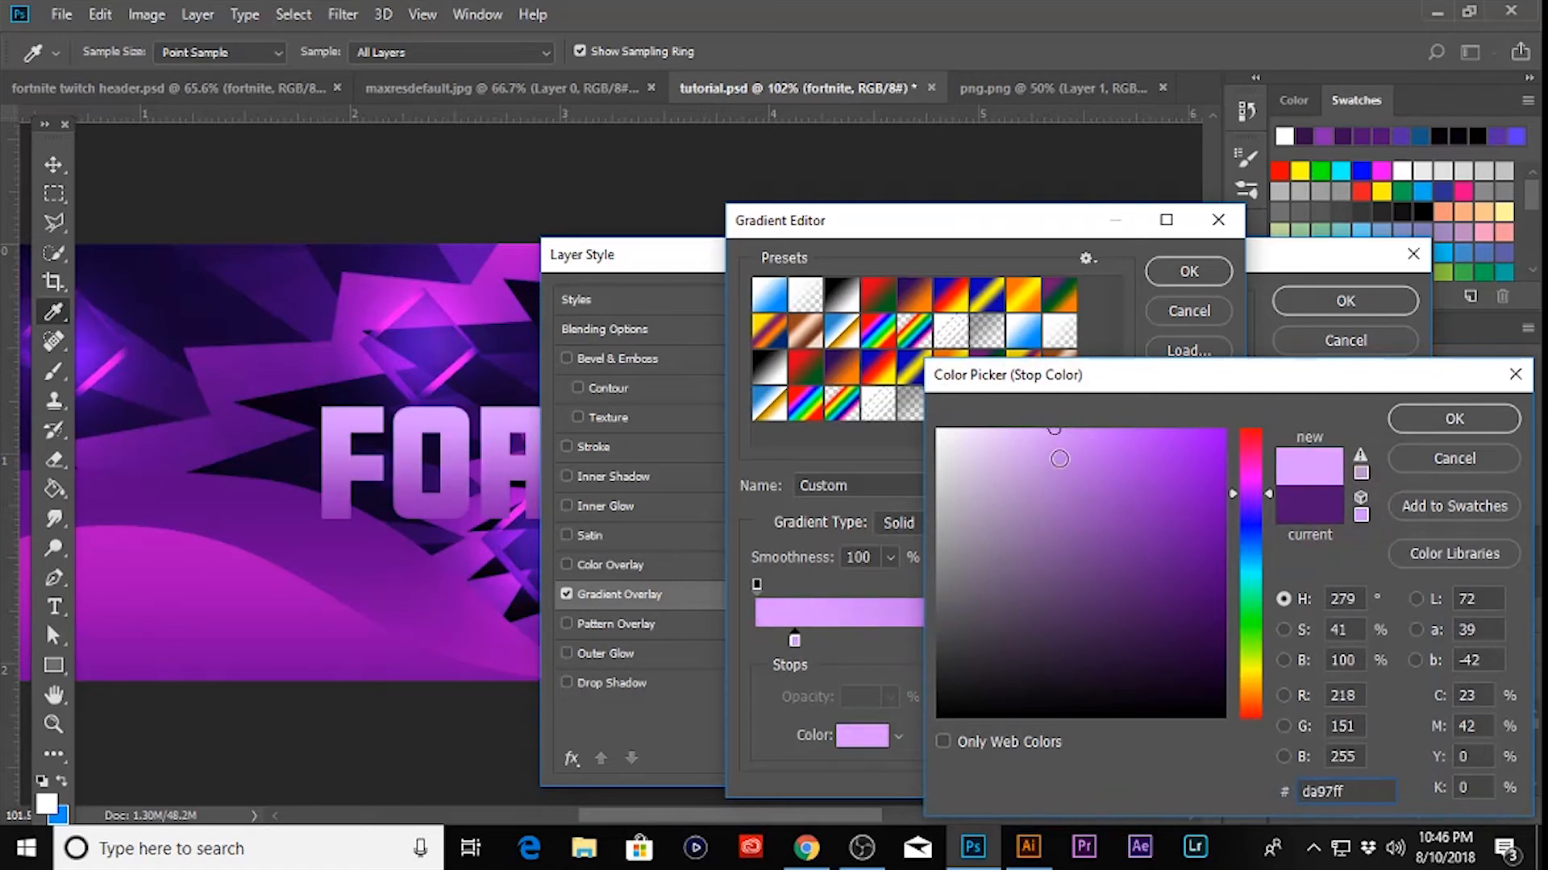
pyautogui.click(1042, 428)
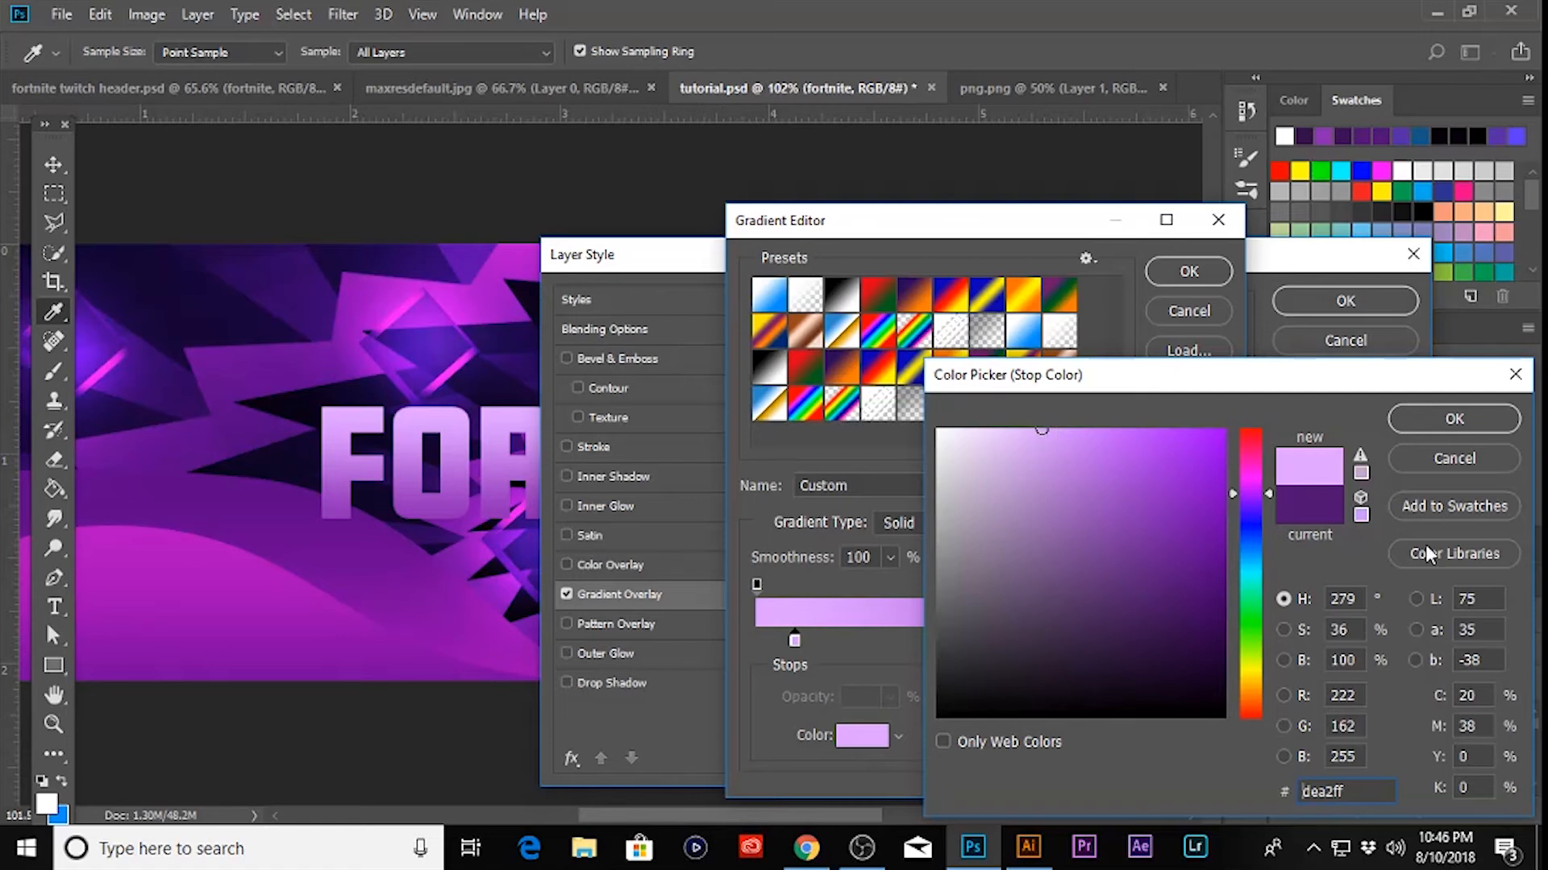
pyautogui.click(1455, 419)
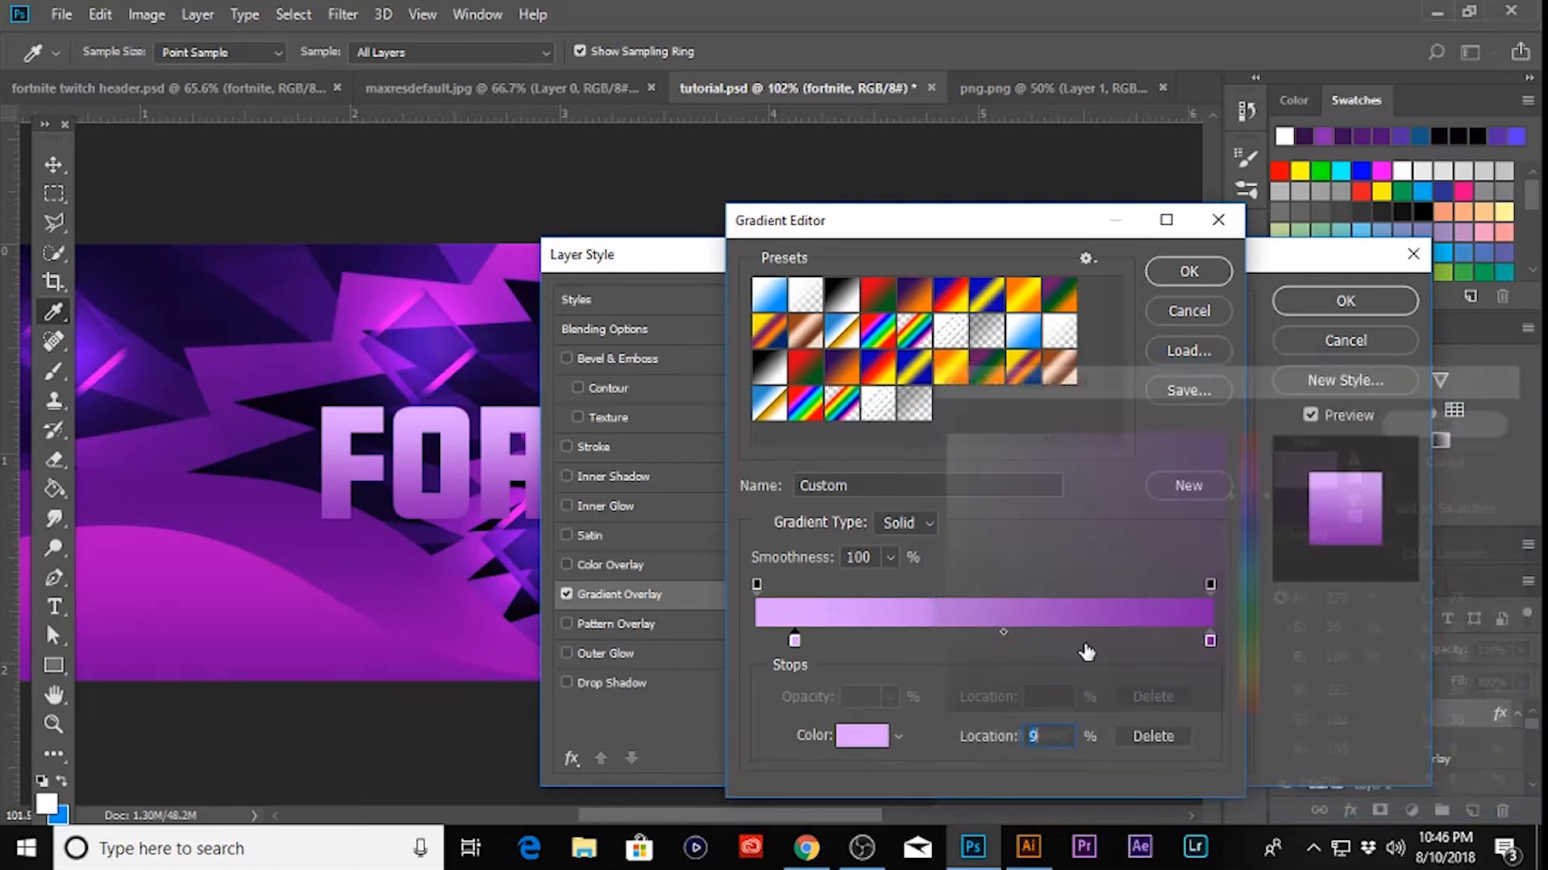
# - Set the last colour stop of the title's overlay gradient to light blue-violet 9f90fd and accept the gradient
pyautogui.doubleClick(1211, 639)
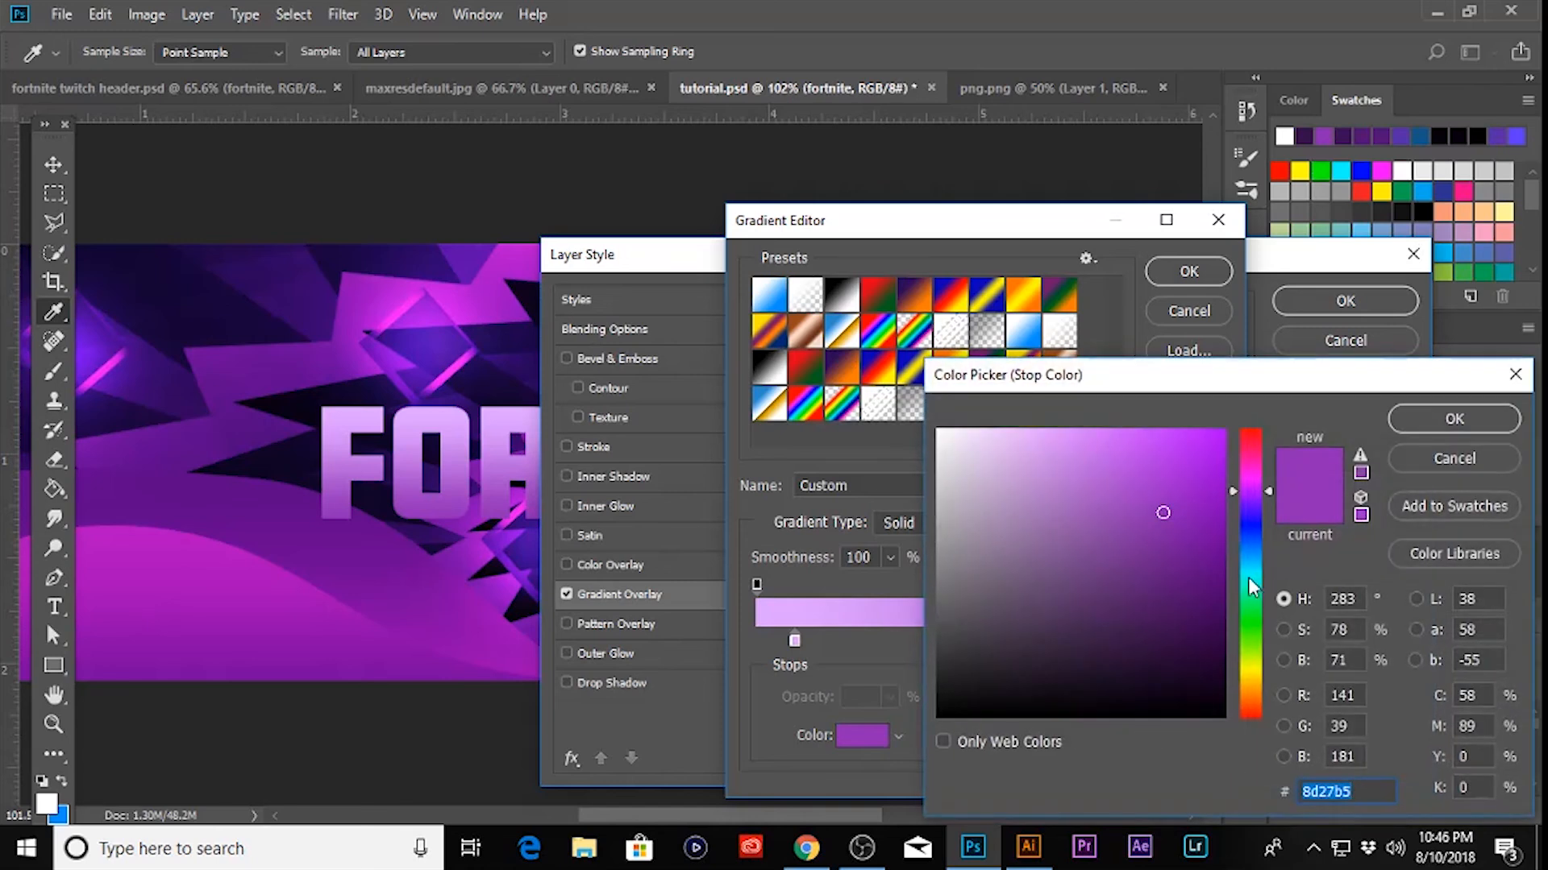
pyautogui.moveTo(1253, 499); pyautogui.dragTo(1251, 520)
pyautogui.moveTo(1091, 472); pyautogui.dragTo(1082, 433)
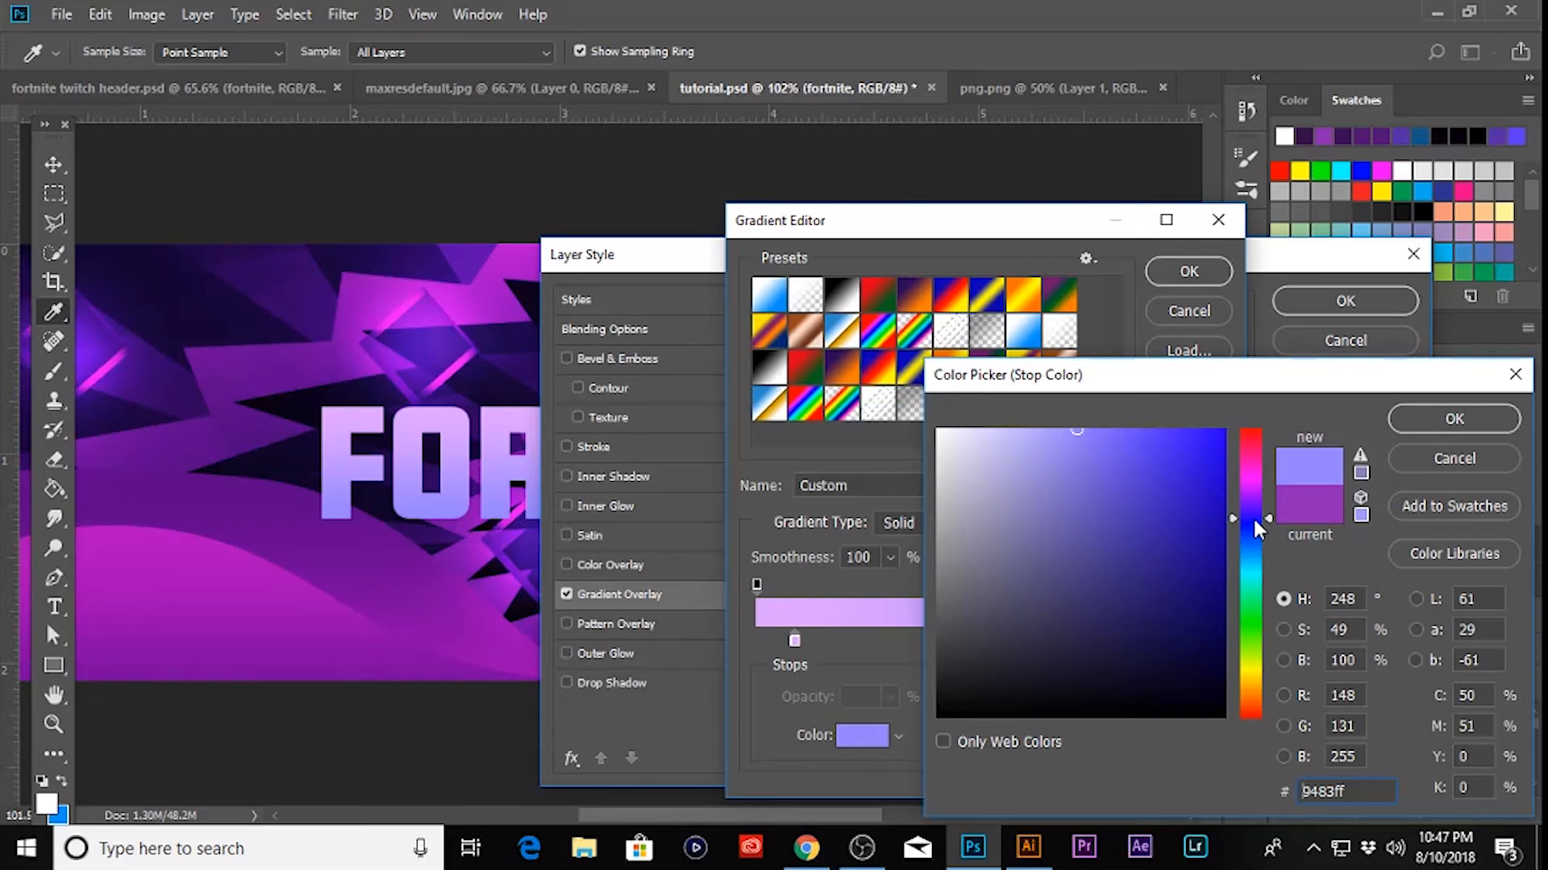
pyautogui.click(1064, 436)
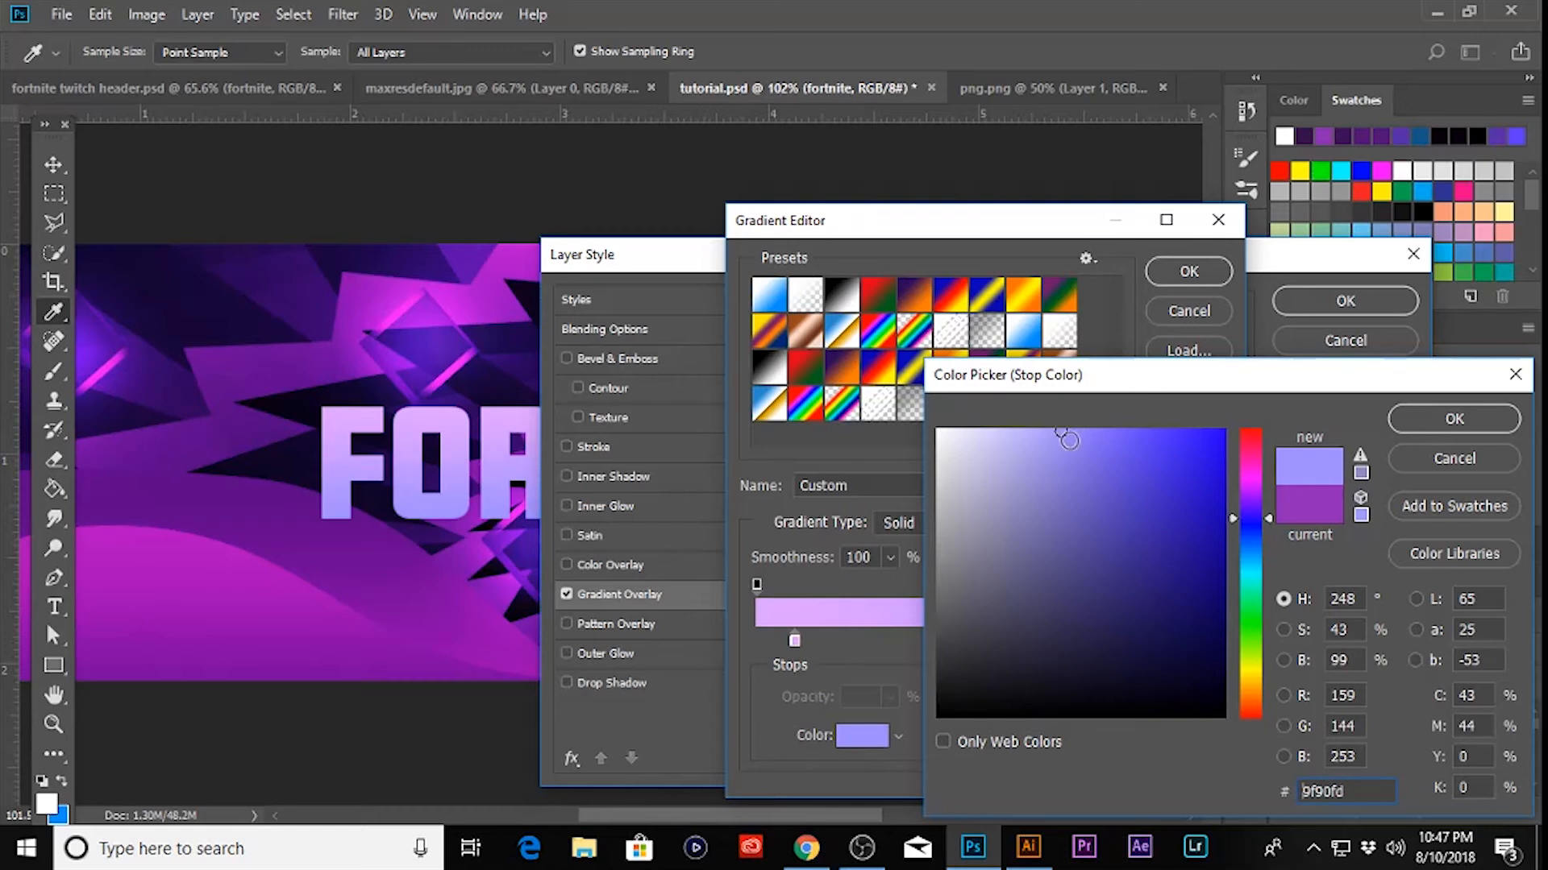
pyautogui.press('Return')
pyautogui.press('Return')
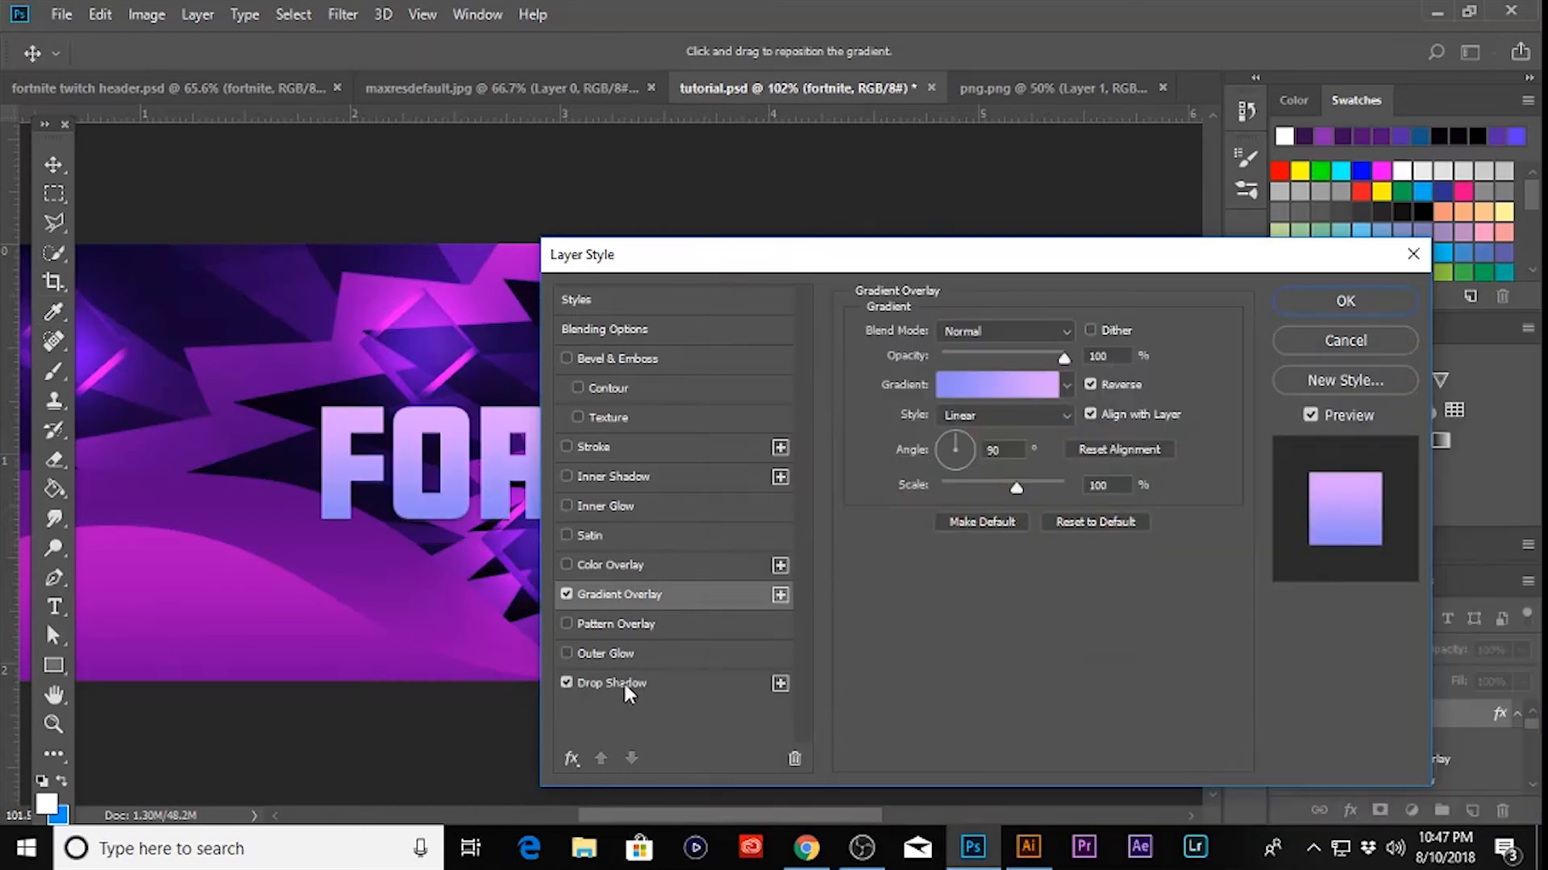
# - Add a Drop Shadow in dark blue 34335c at a 16 px distance to the title and apply the layer style
pyautogui.click(622, 680)
pyautogui.moveTo(943, 437); pyautogui.dragTo(951, 439)
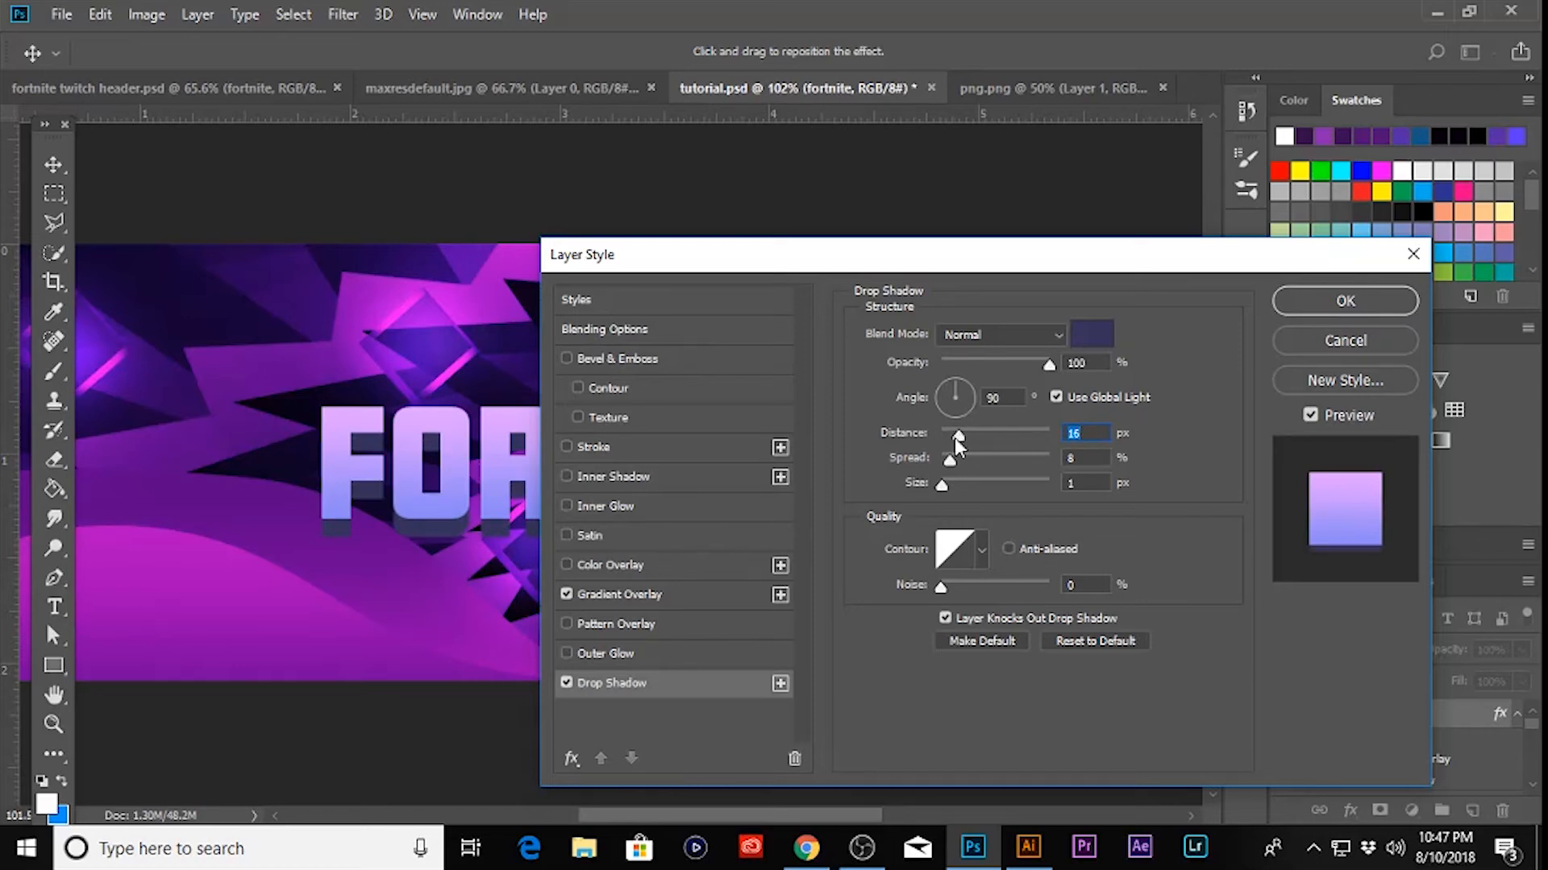
pyautogui.click(1092, 333)
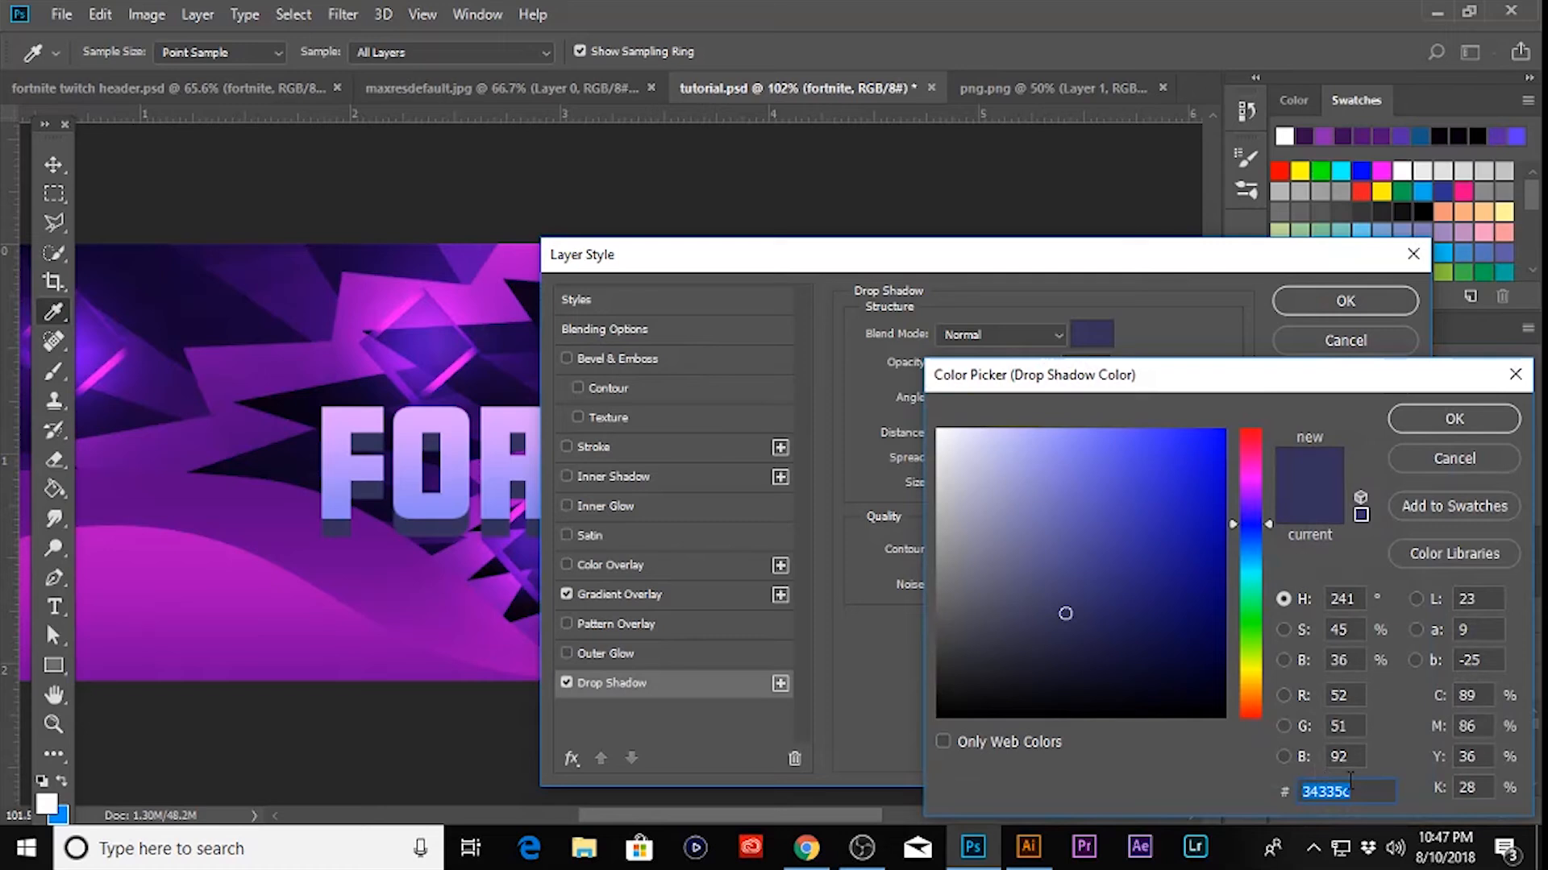
pyautogui.click(1441, 419)
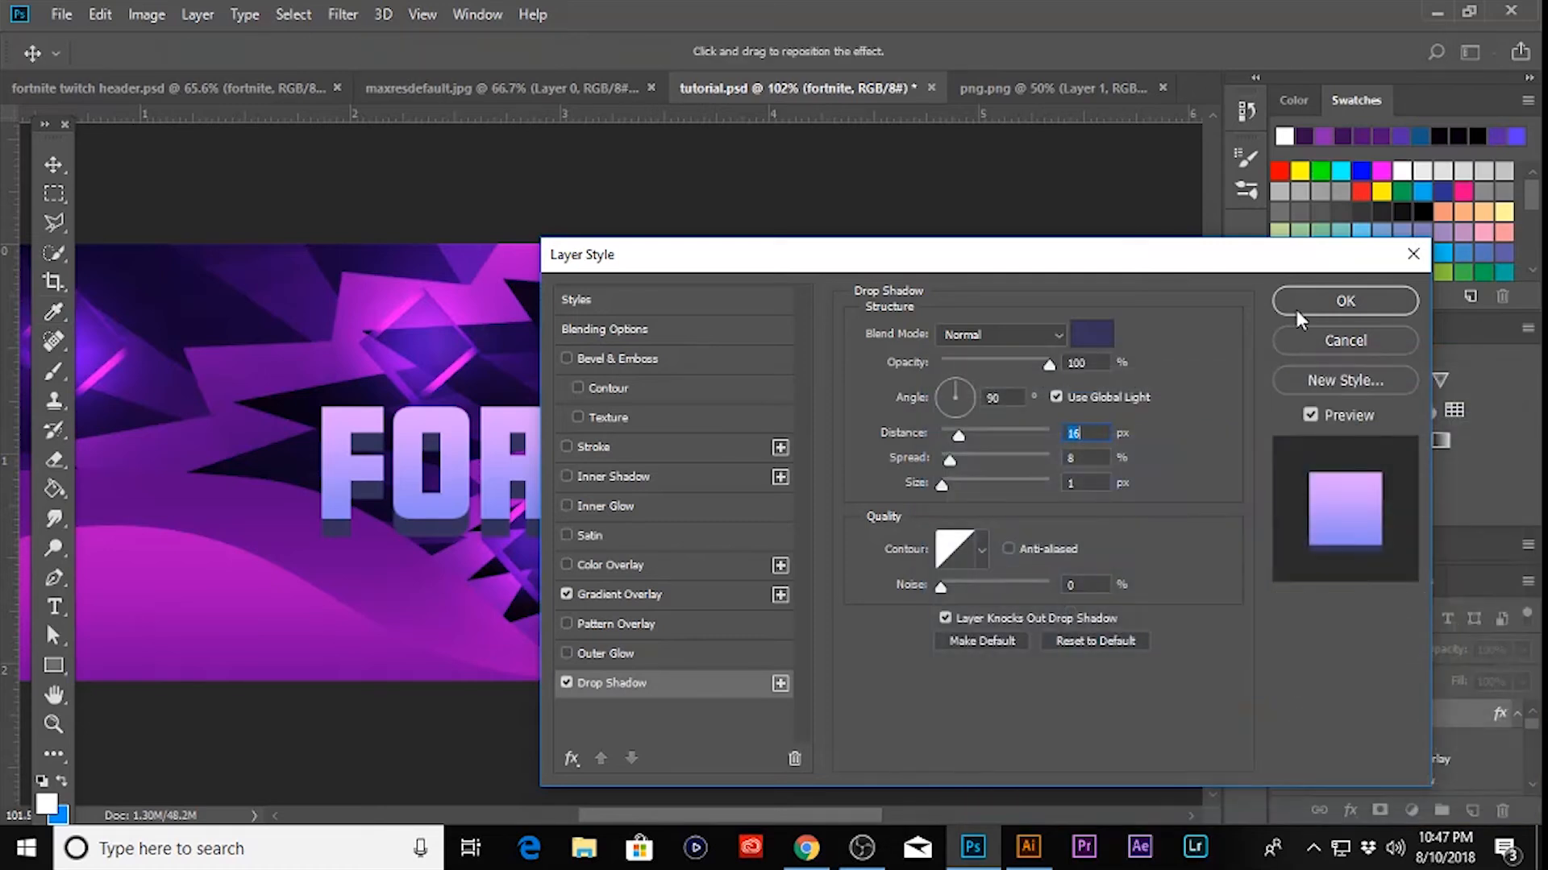
pyautogui.click(1360, 302)
pyautogui.press('v')
pyautogui.click(723, 739)
pyautogui.scroll(-2, 741, 572)
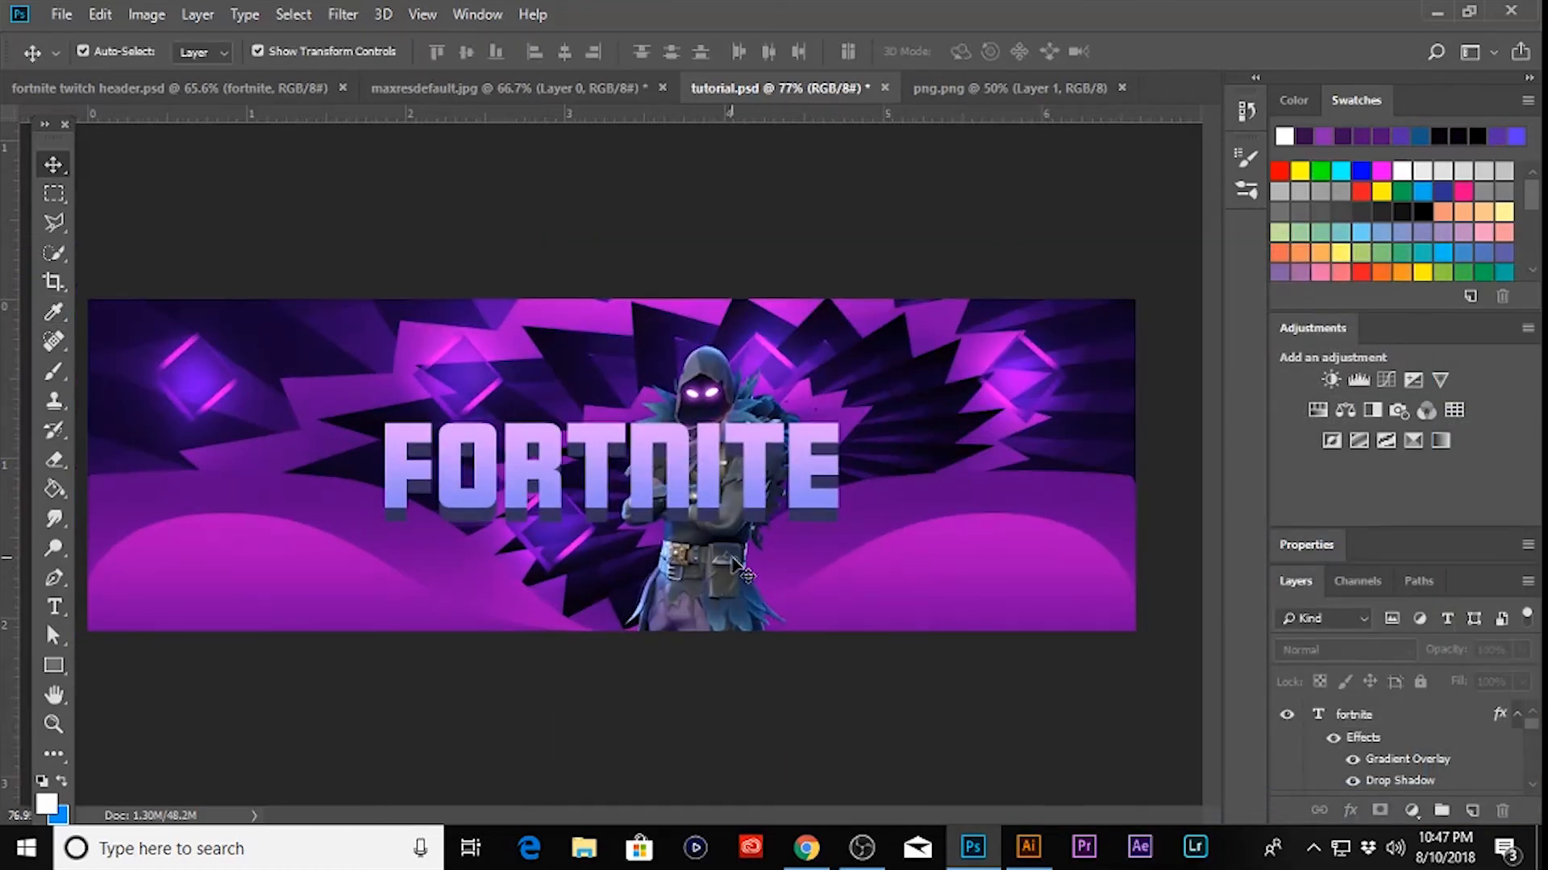
pyautogui.scroll(1, 740, 588)
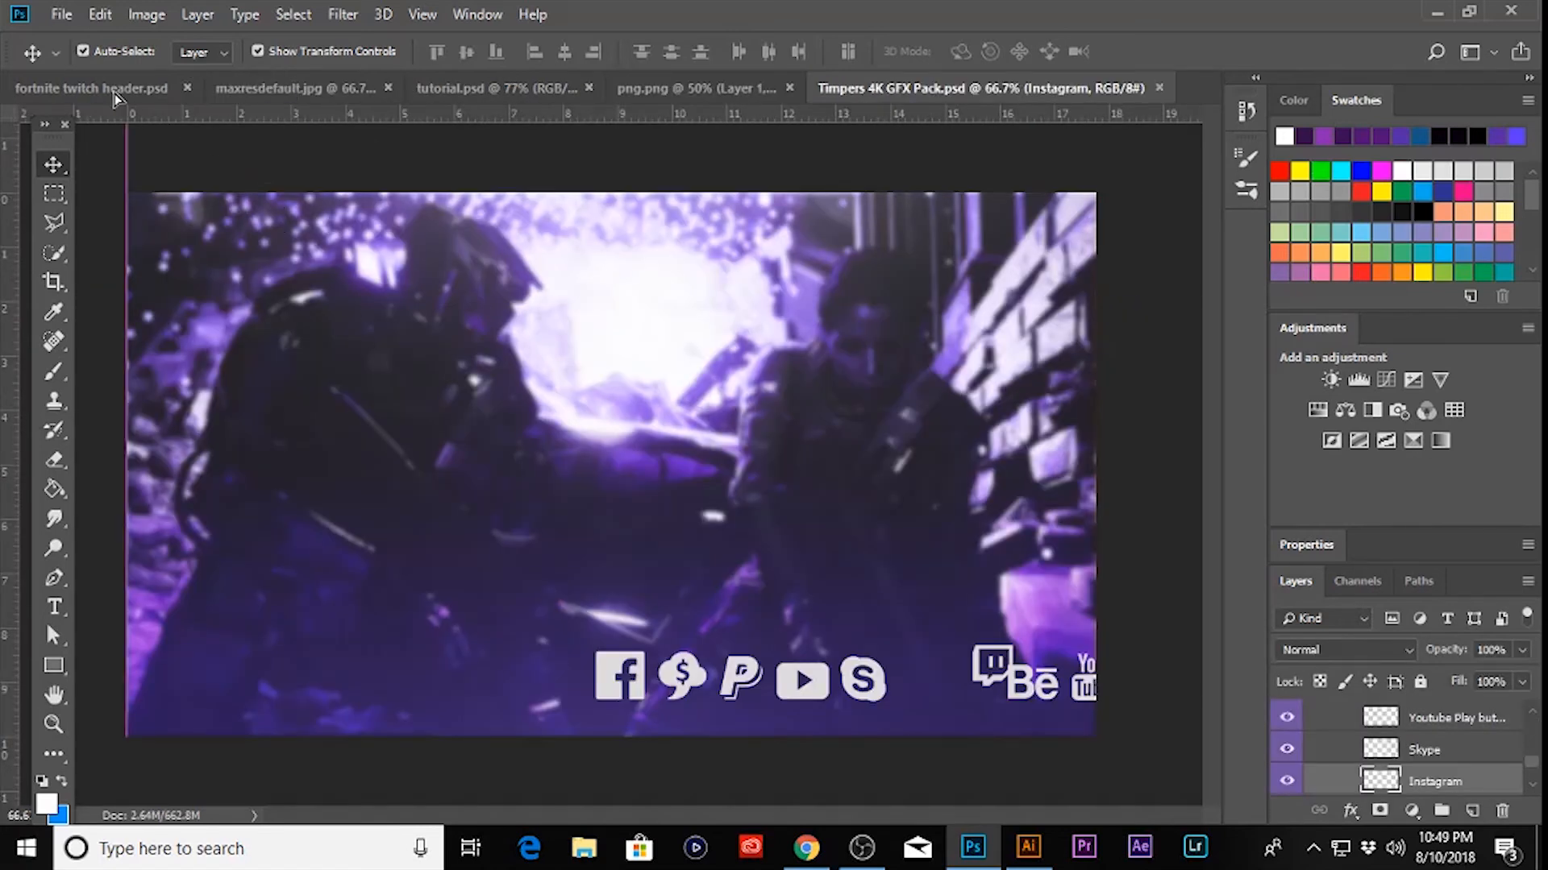
# - Copy the Instagram icon from Timpers 4K GFX Pack.psd into tutorial.psd, beside the end of the title
pyautogui.click(115, 89)
pyautogui.moveTo(802, 407); pyautogui.dragTo(668, 97)
pyautogui.moveTo(549, 90); pyautogui.dragTo(927, 468)
pyautogui.scroll(3, 933, 447)
# - Scale the Instagram icon down to about 42% and place it beside the upper part of the title's final E
pyautogui.moveTo(985, 421); pyautogui.dragTo(961, 439)
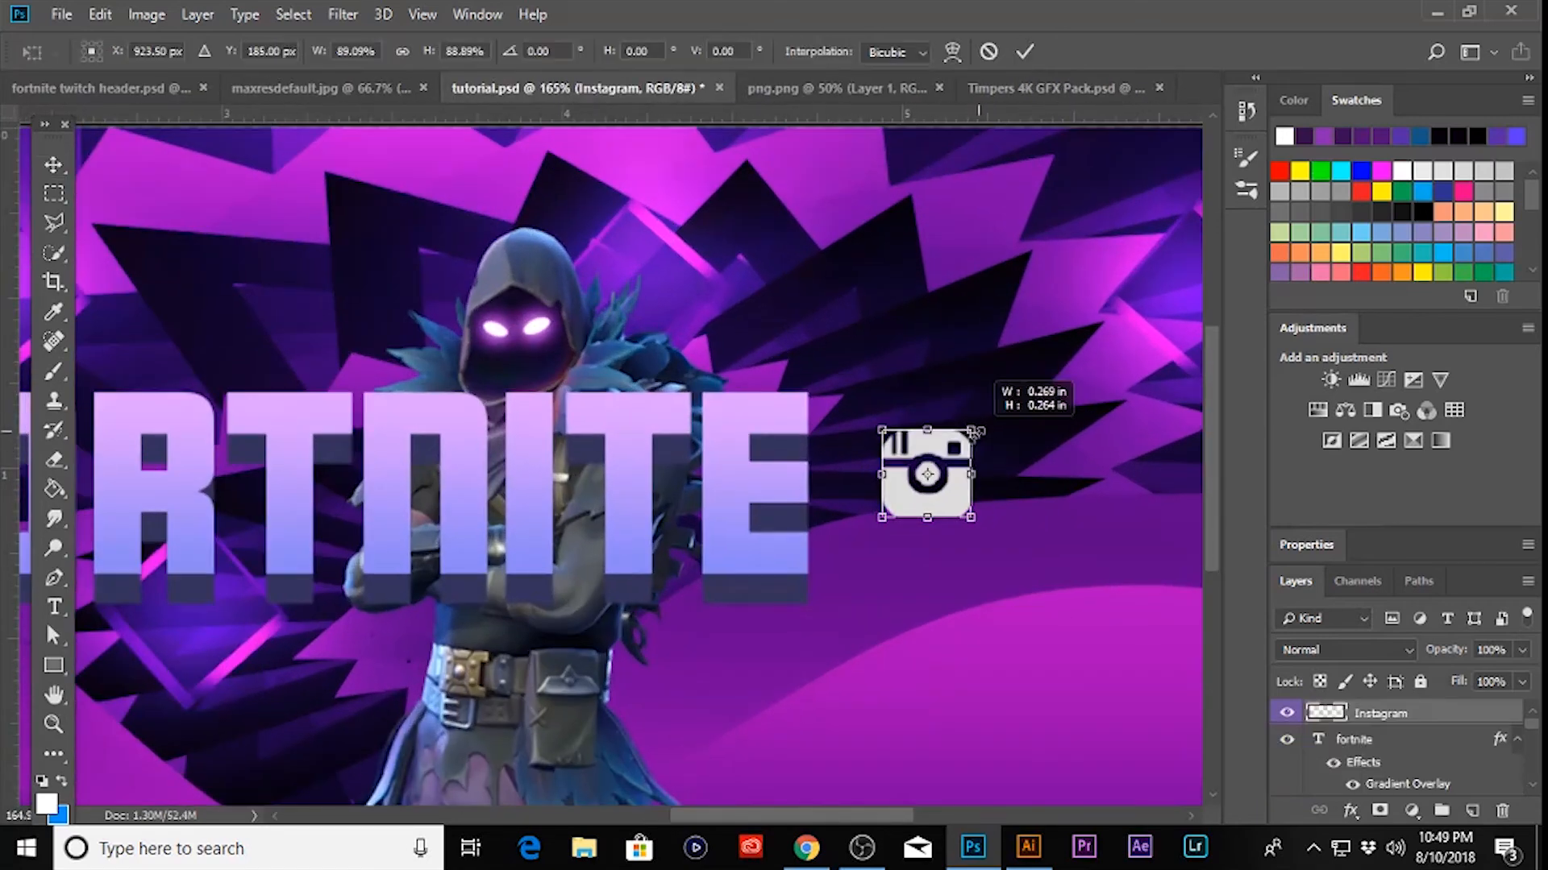
pyautogui.moveTo(935, 499); pyautogui.dragTo(922, 452)
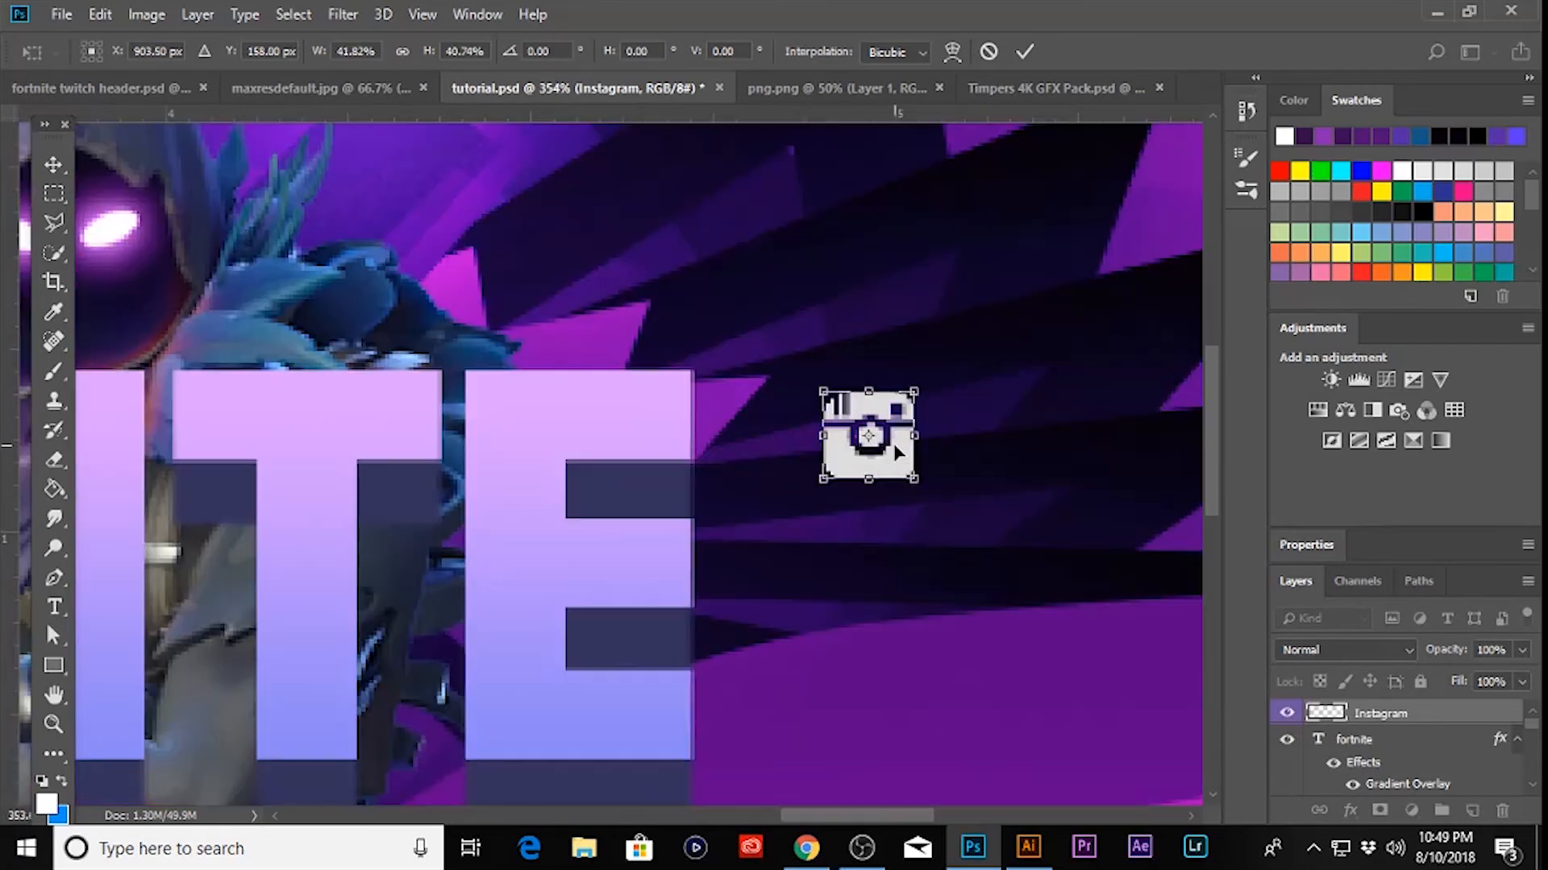
pyautogui.moveTo(892, 459); pyautogui.dragTo(892, 450)
pyautogui.scroll(-6, 736, 435)
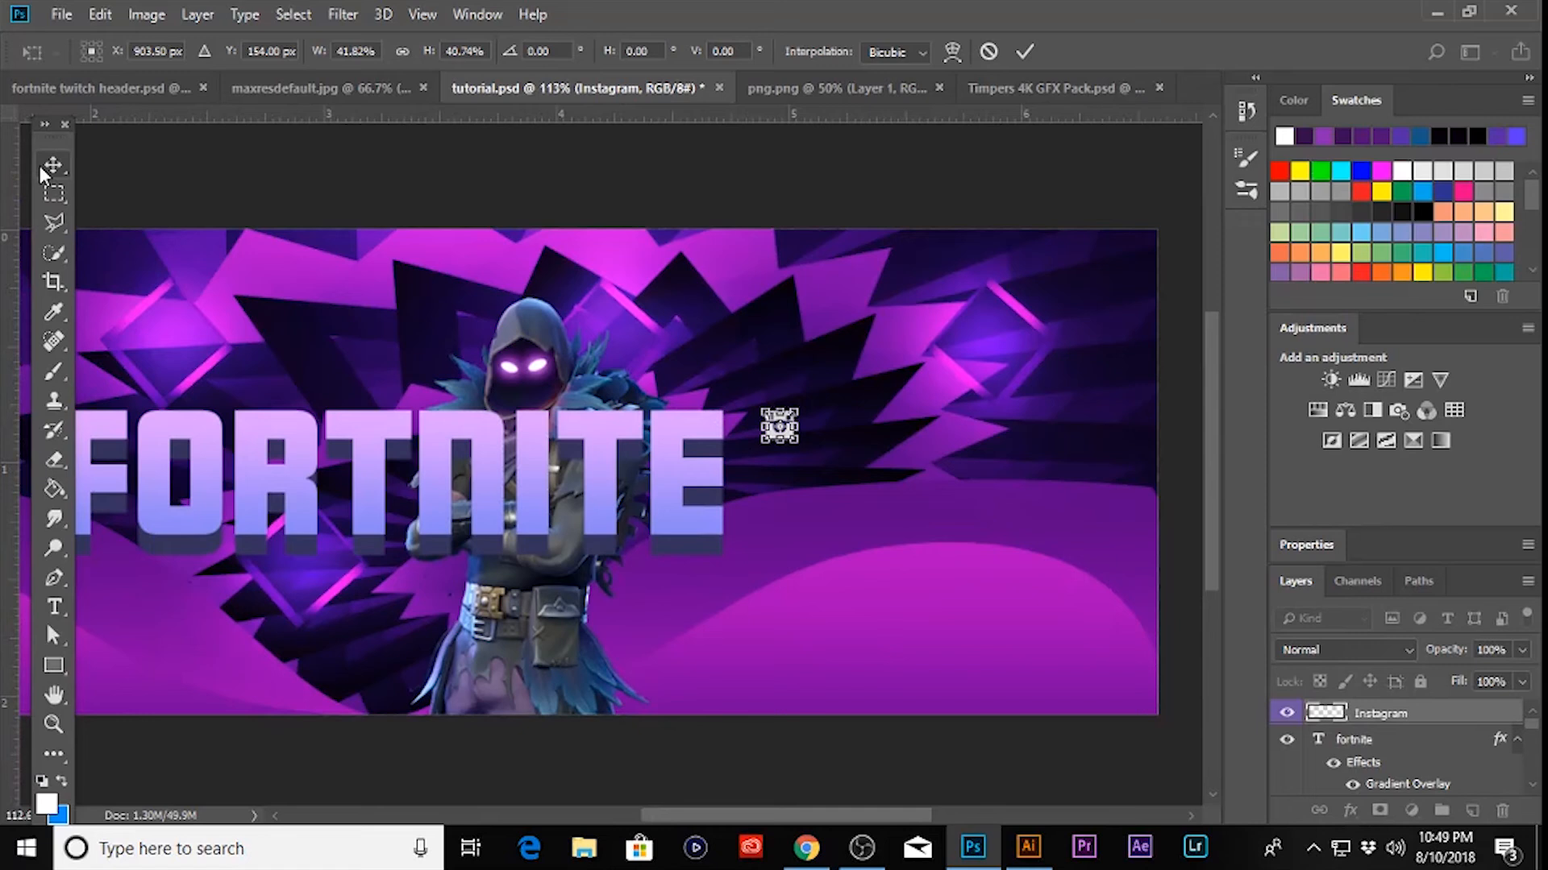
pyautogui.click(40, 166)
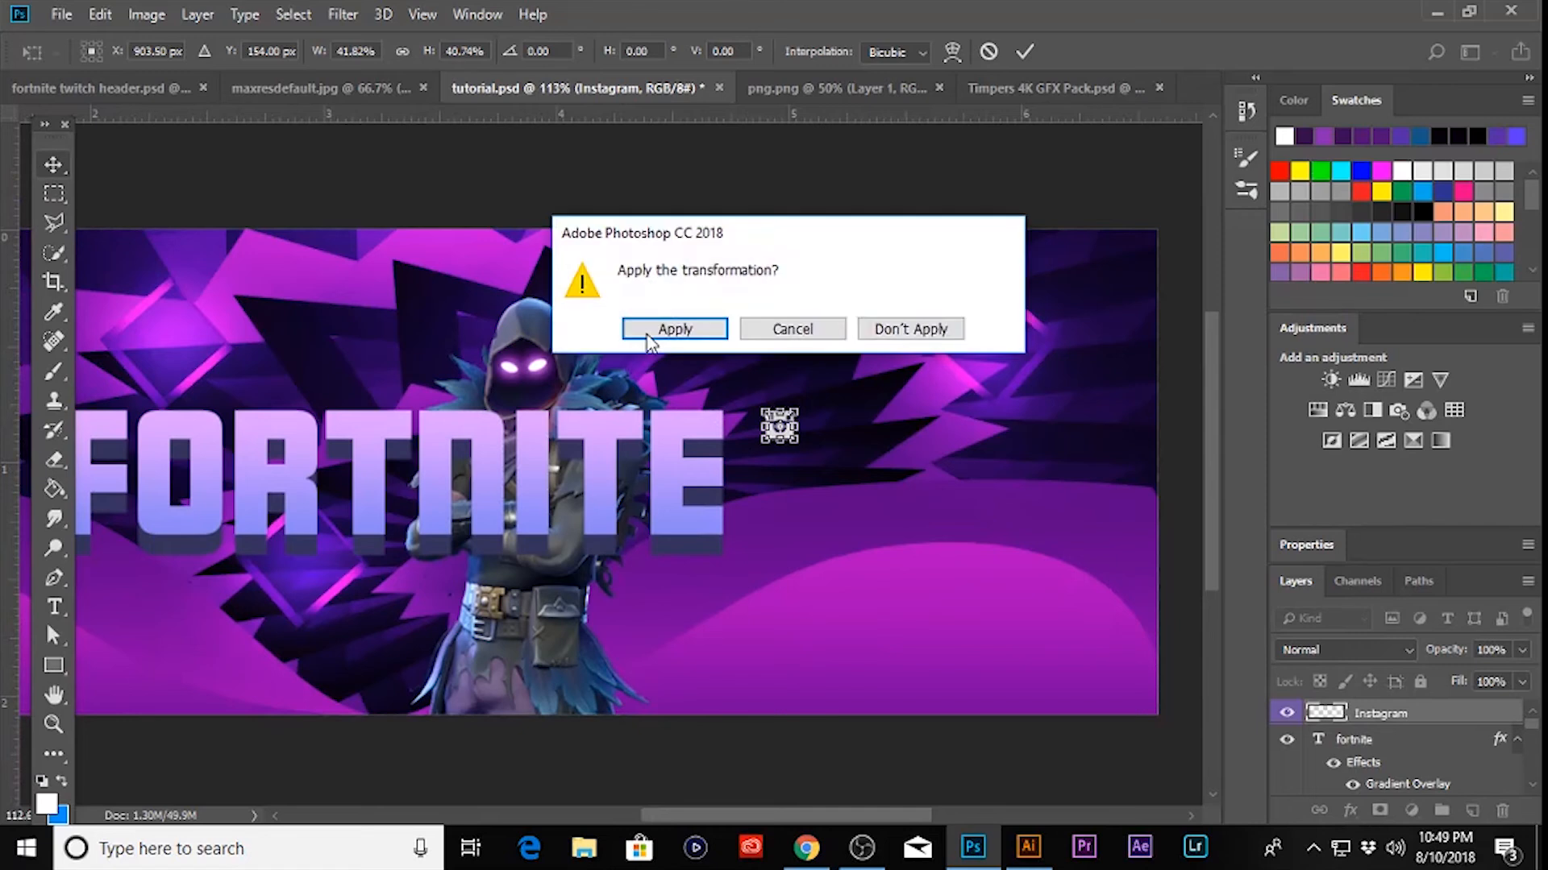
pyautogui.click(667, 328)
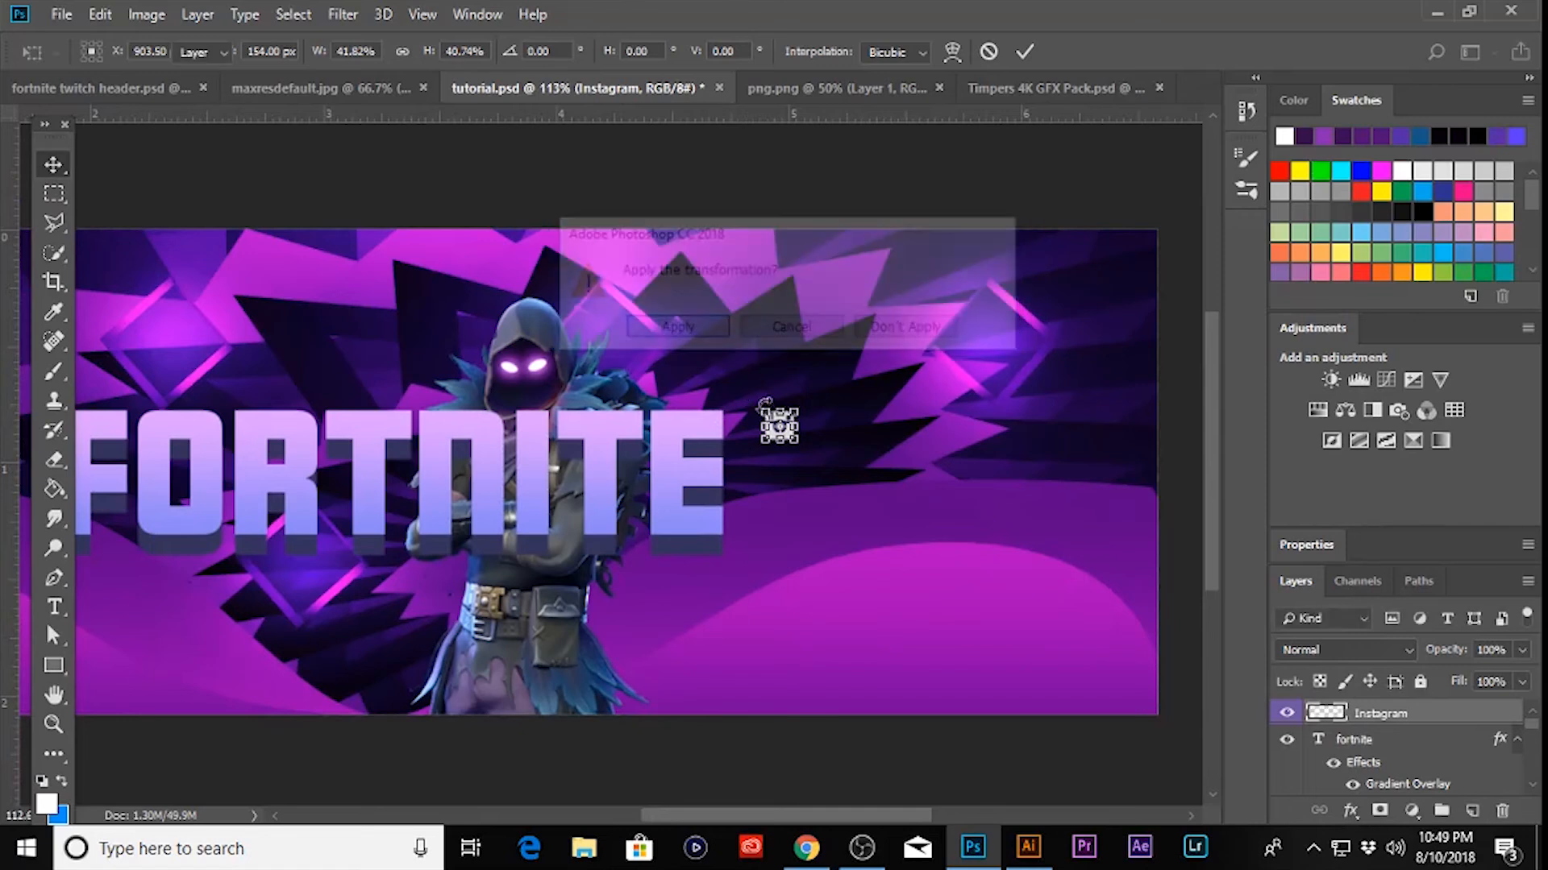
# - Copy the title's layer style and paste it onto the Instagram icon layer
pyautogui.click(604, 525)
pyautogui.rightClick(1430, 735)
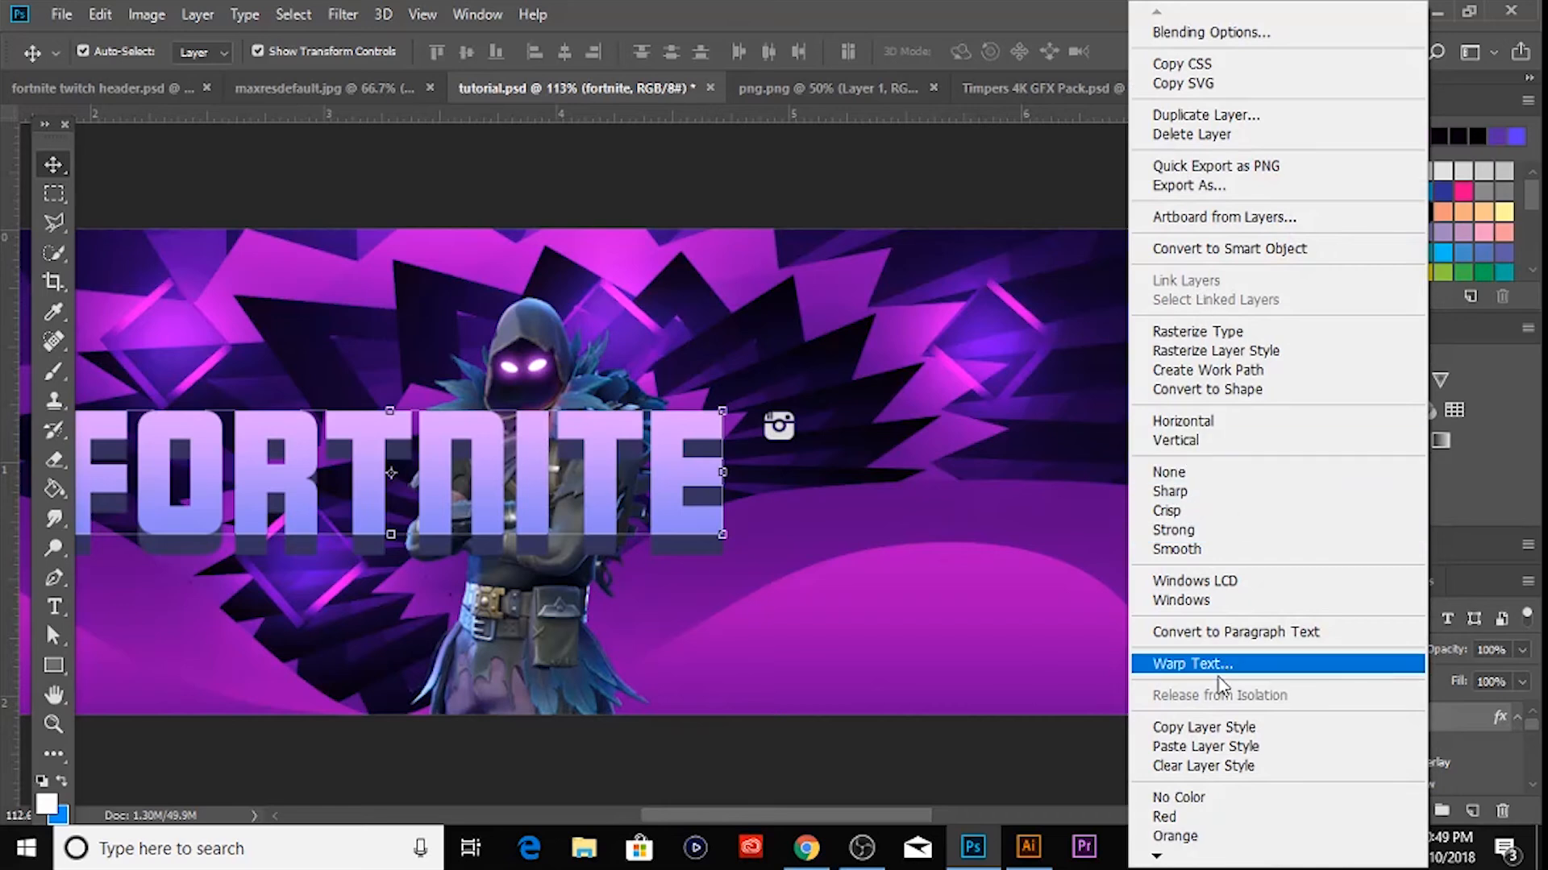
pyautogui.click(1226, 746)
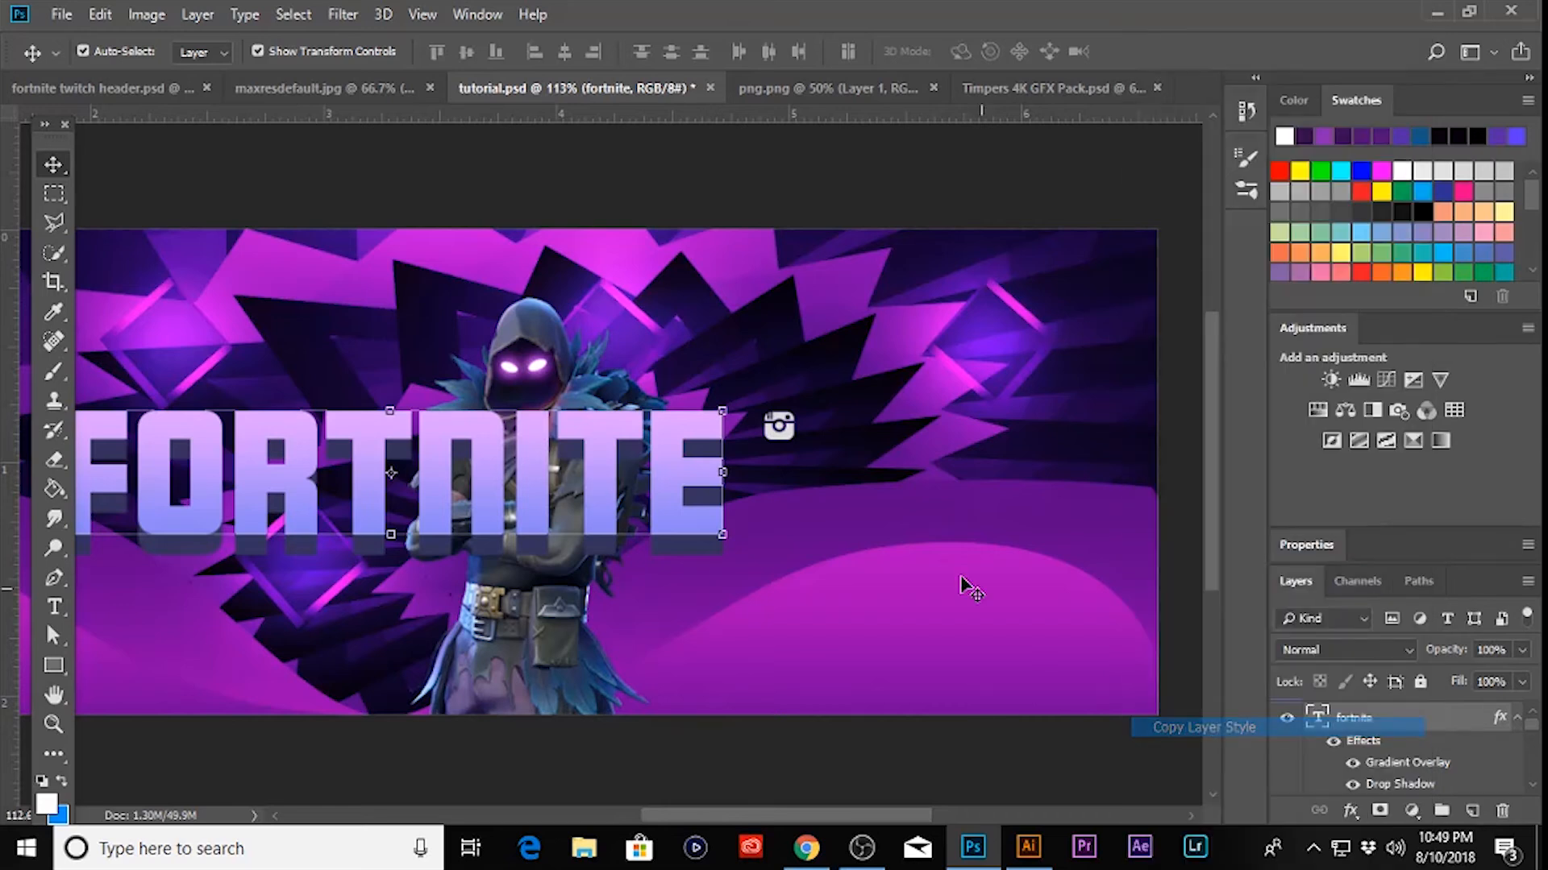
pyautogui.click(783, 433)
pyautogui.rightClick(1421, 717)
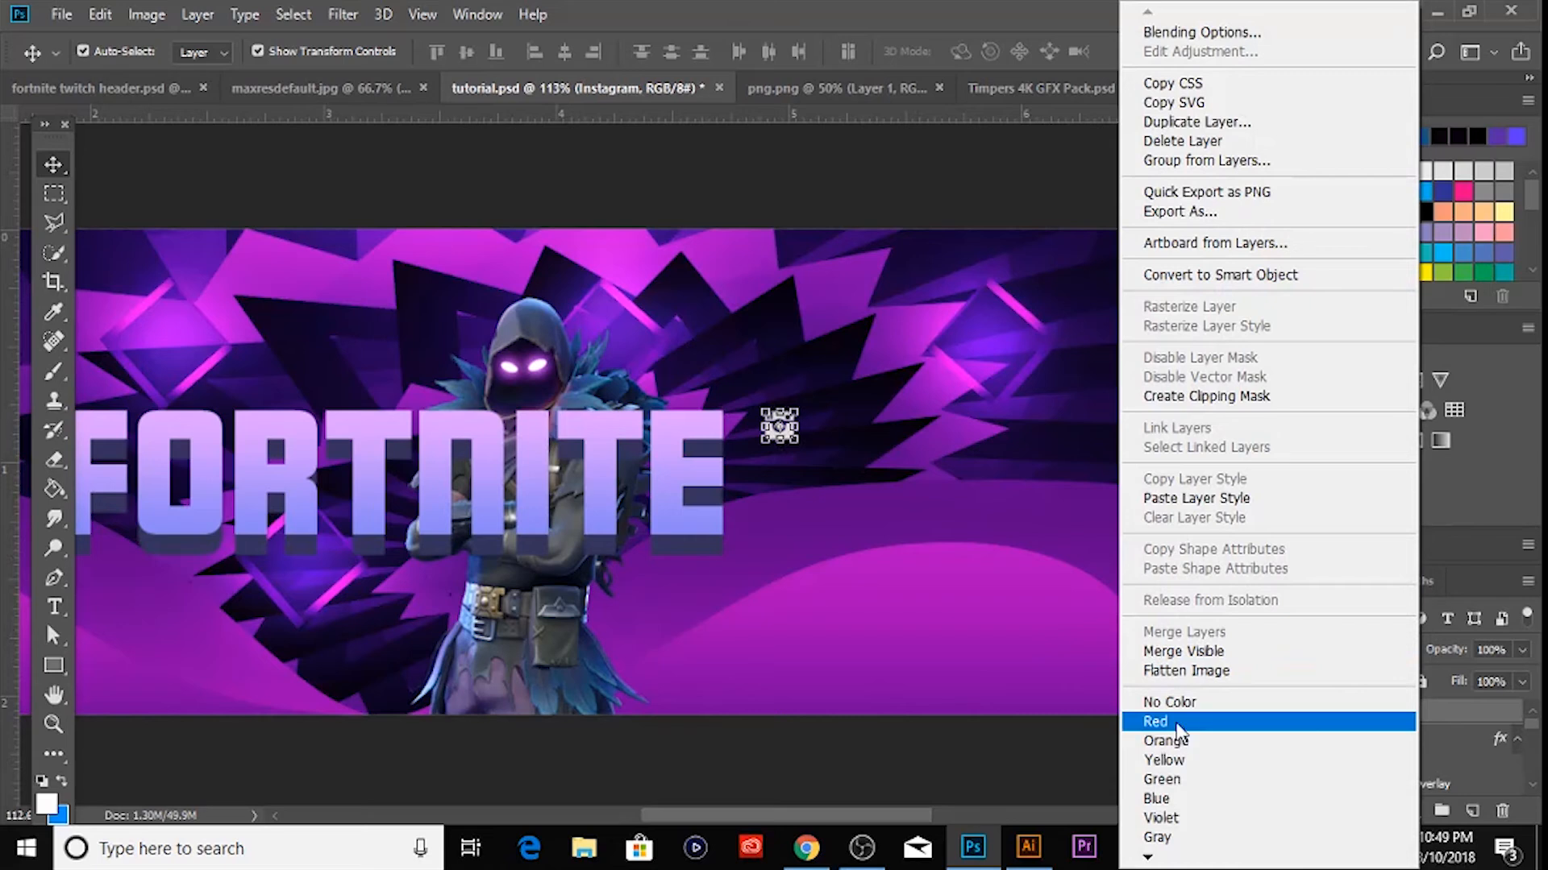
pyautogui.click(1209, 498)
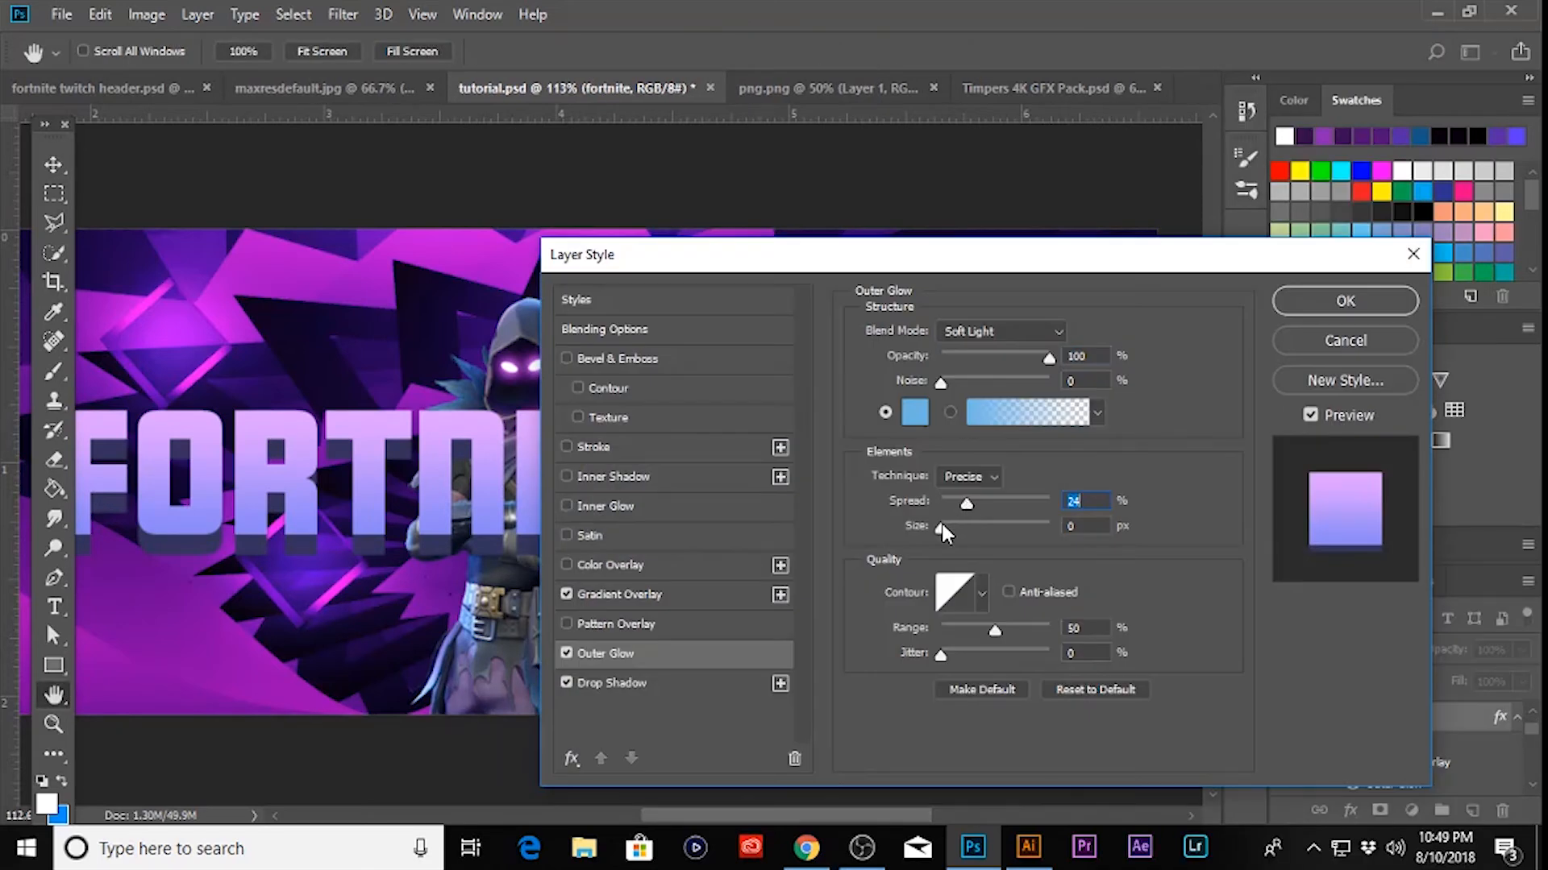
# - Give the title a light blue Soft Light Outer Glow at 100% opacity with 0% spread and 51 px size
pyautogui.moveTo(940, 527); pyautogui.dragTo(976, 529)
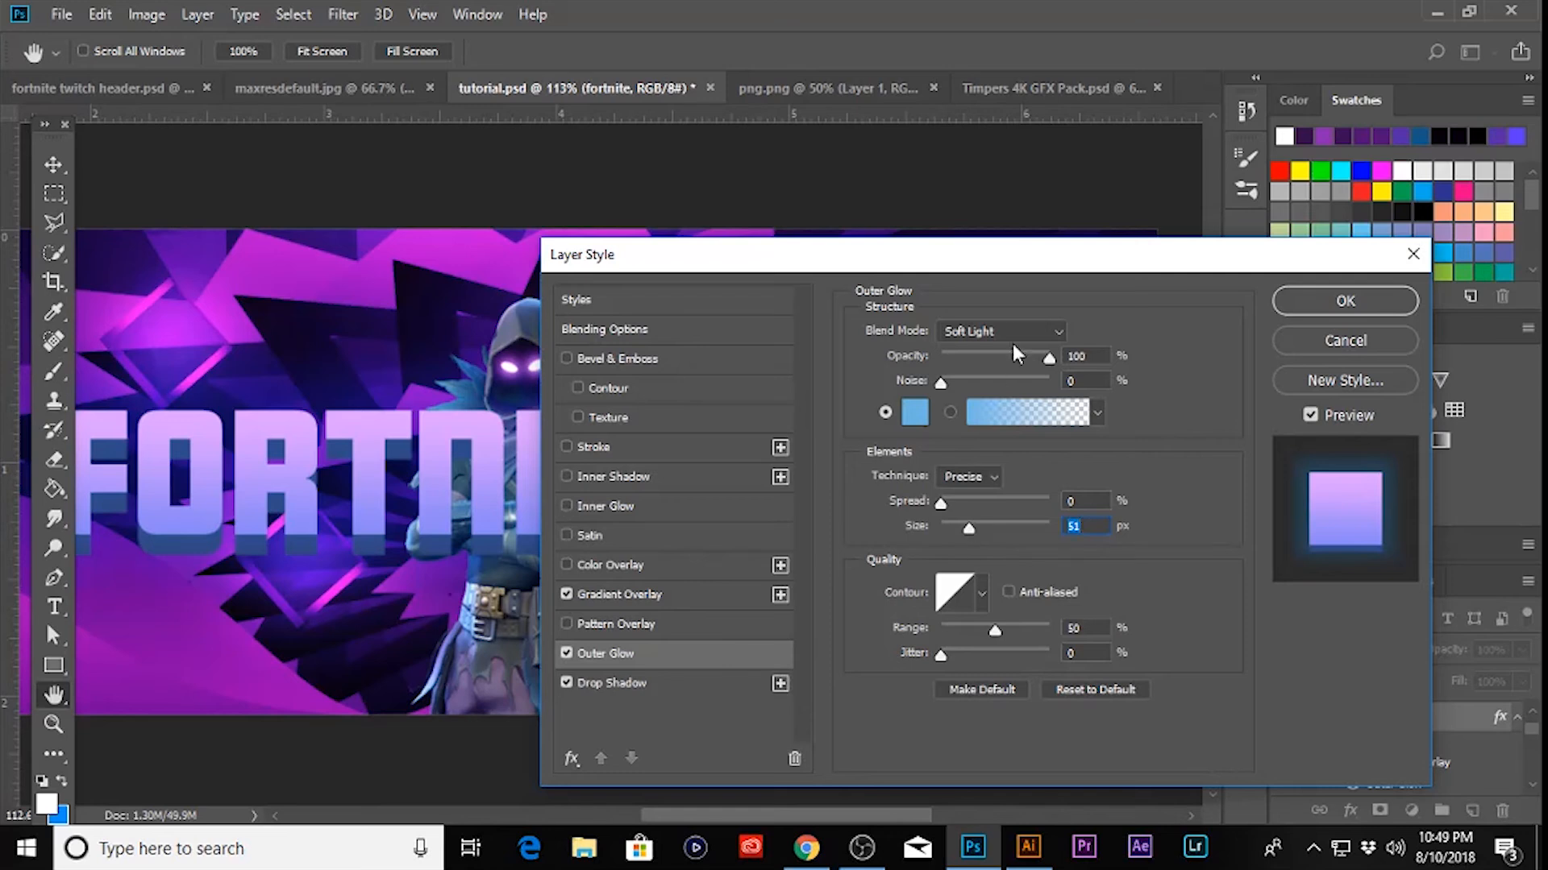
pyautogui.click(1326, 306)
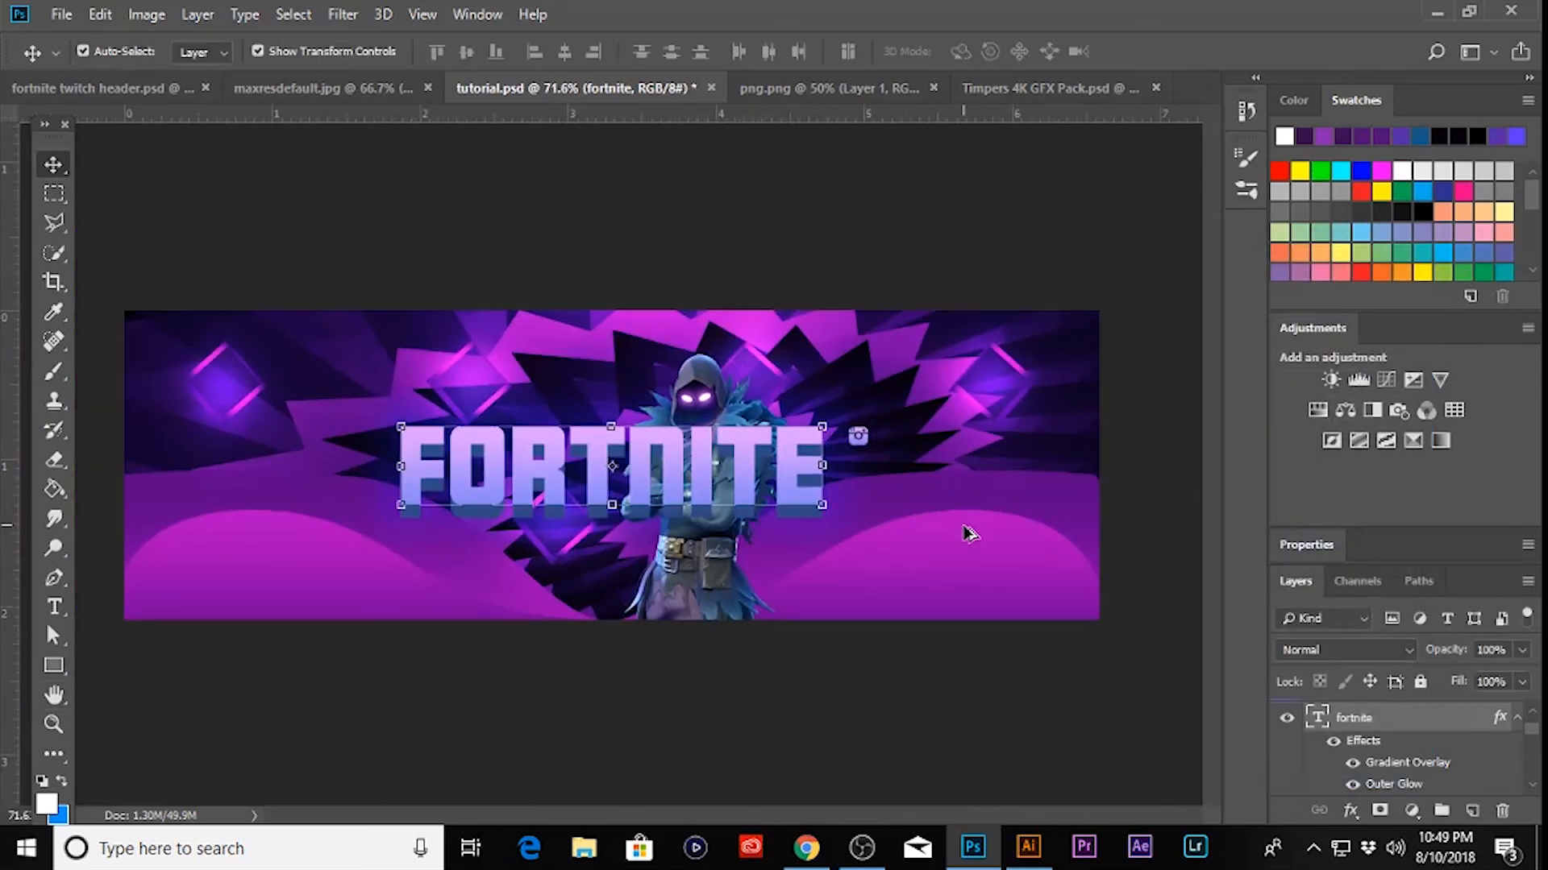
pyautogui.click(803, 674)
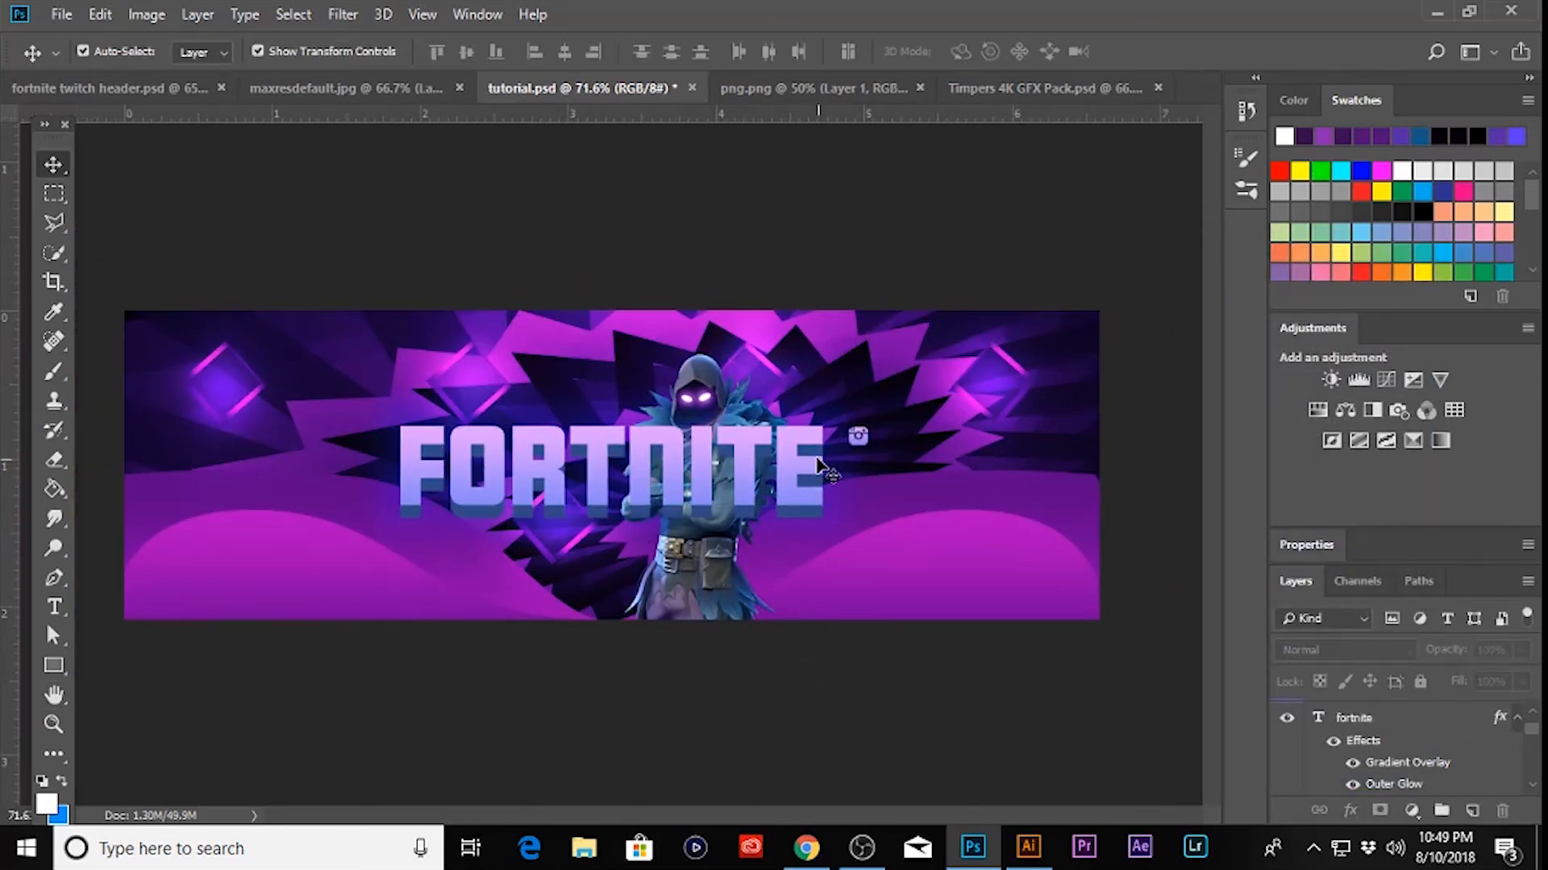
# - Enable the Outer Glow effect in the Instagram icon's layer style and apply it
pyautogui.scroll(5, 819, 464)
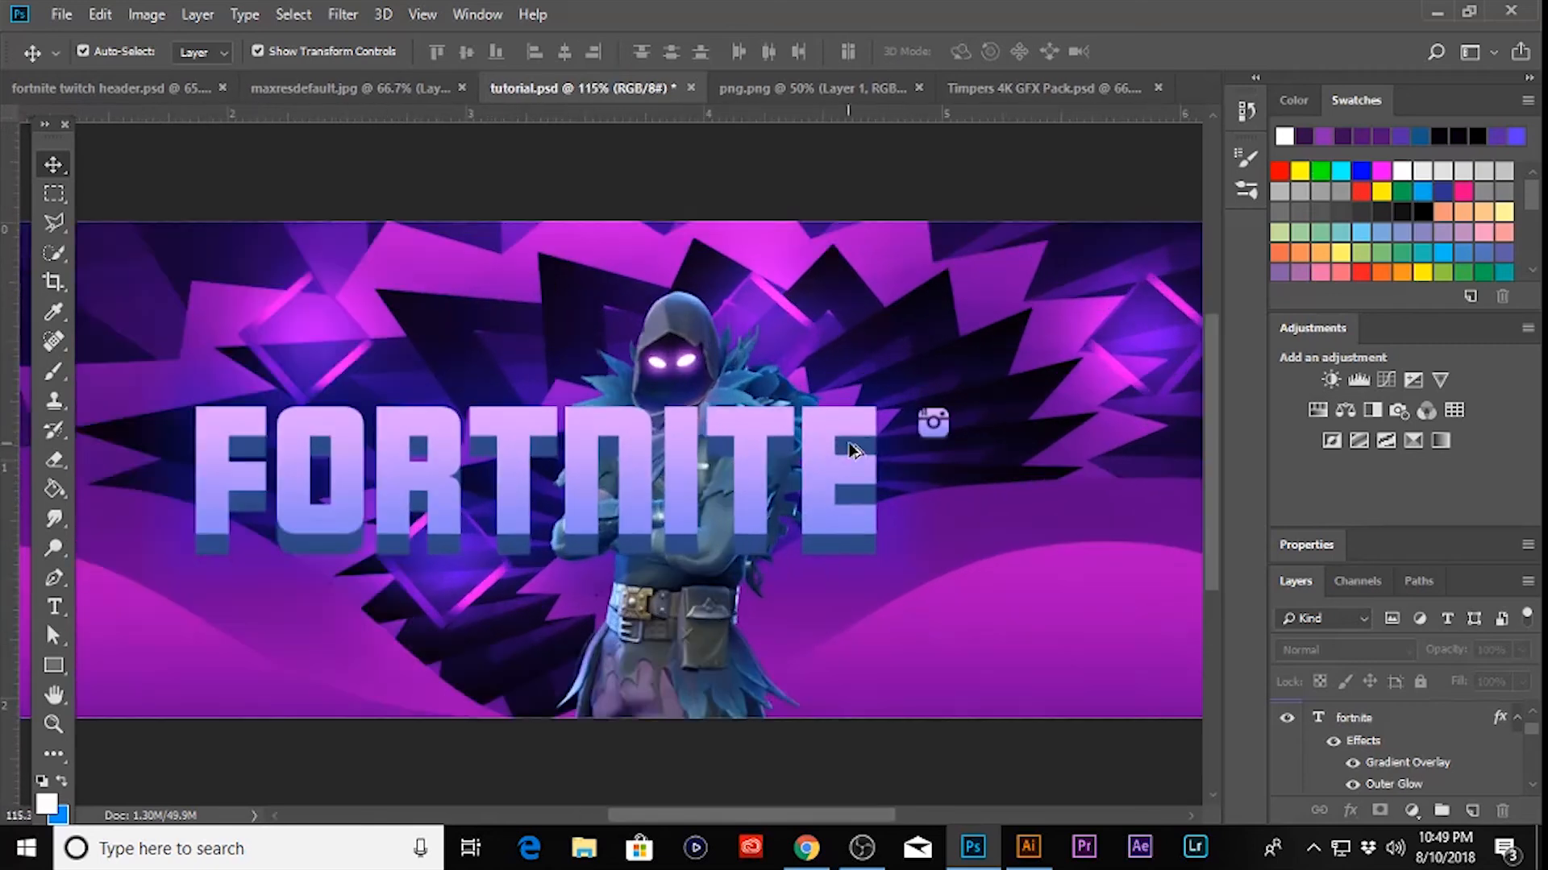
pyautogui.click(858, 435)
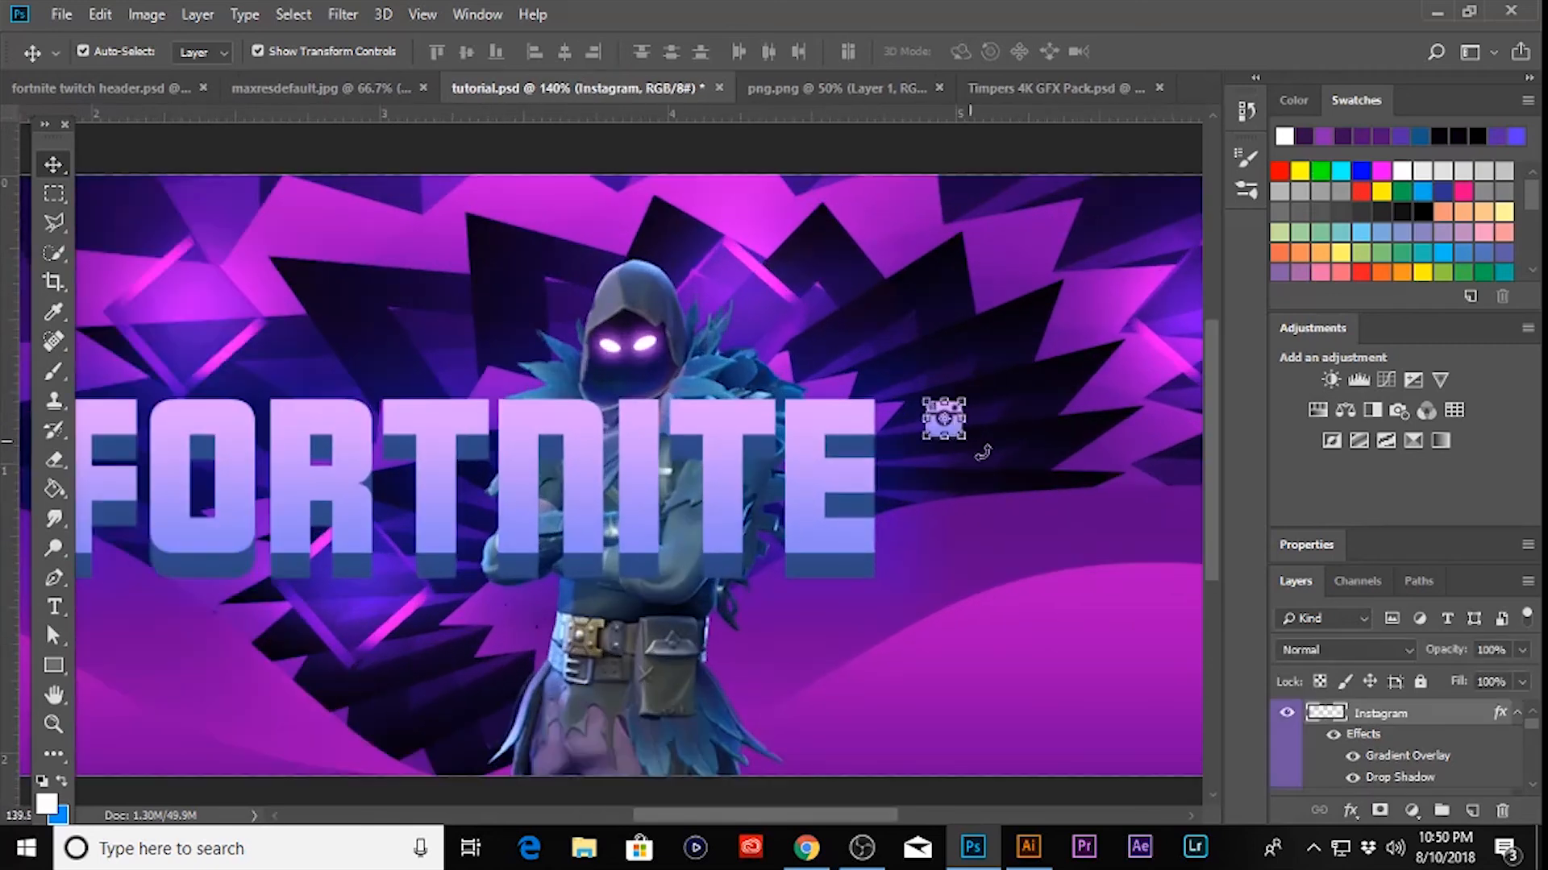
pyautogui.rightClick(1403, 723)
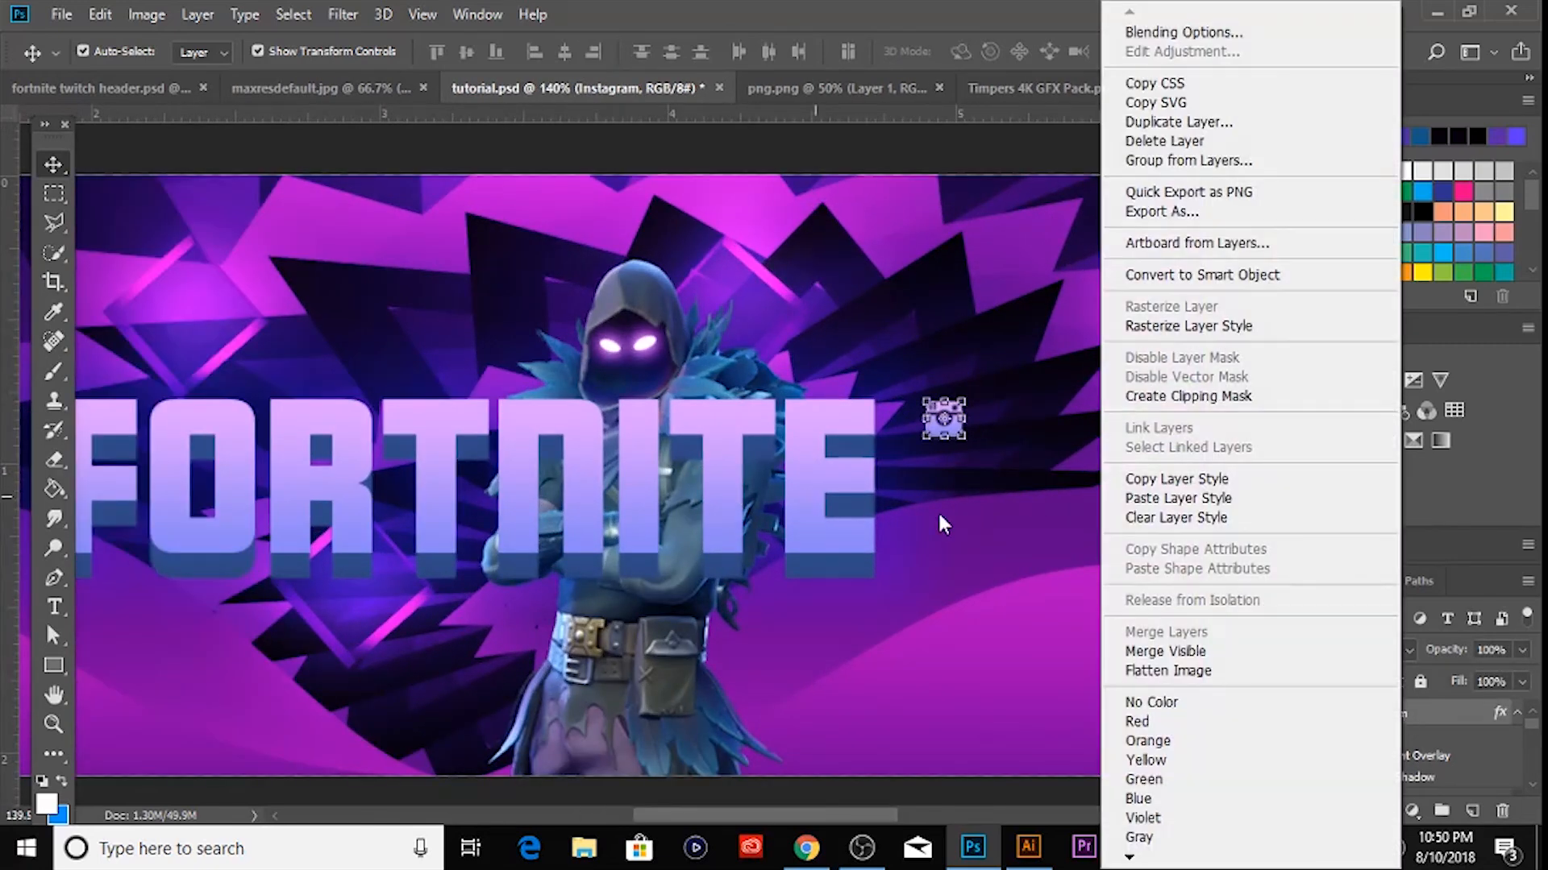
pyautogui.click(1183, 32)
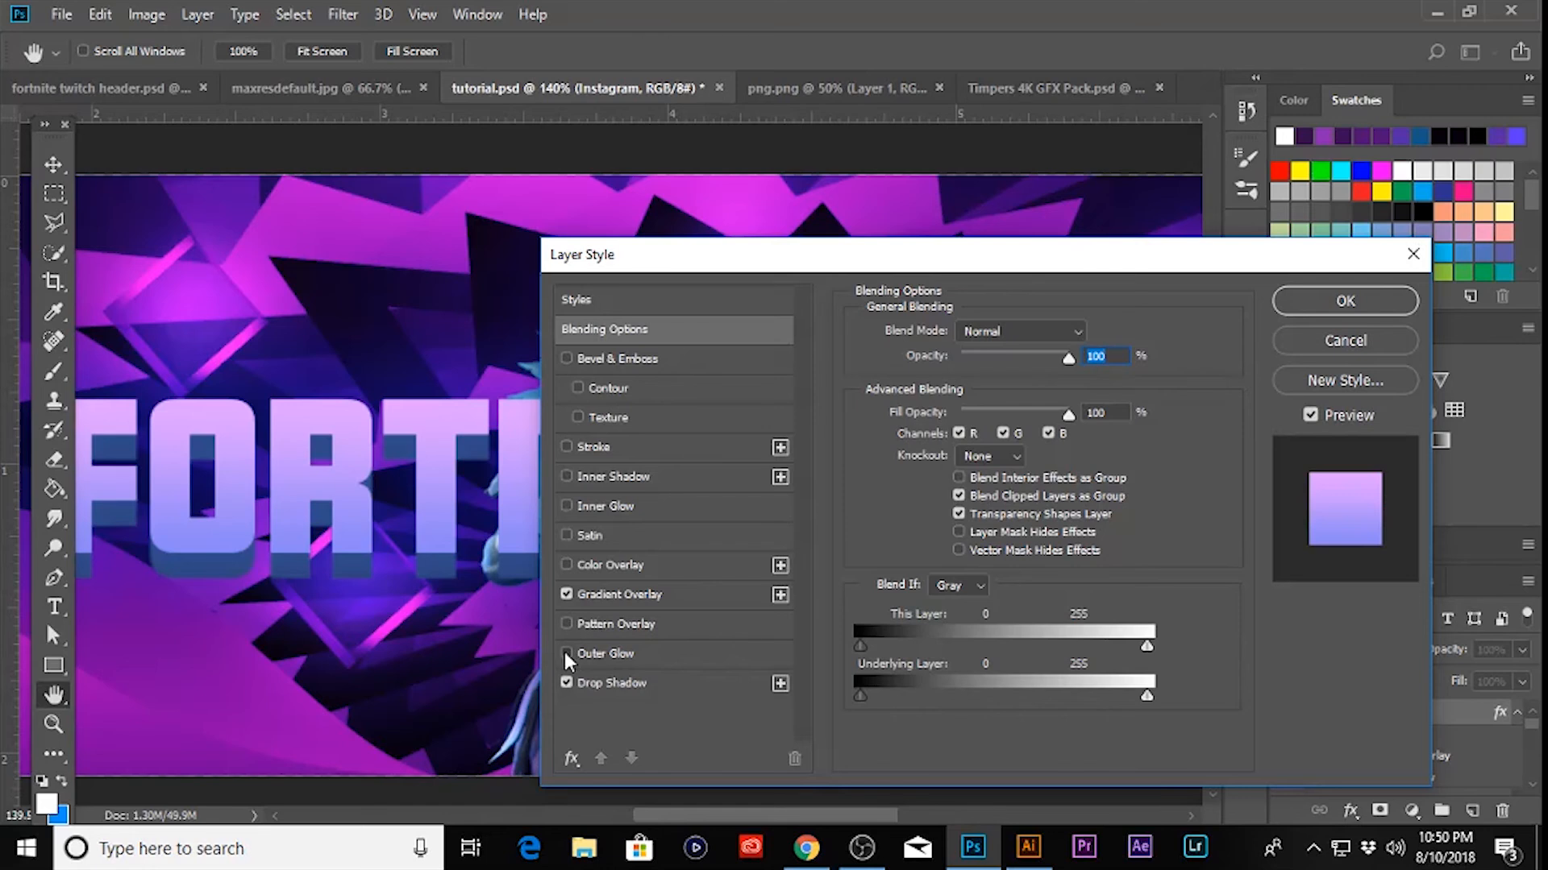
pyautogui.moveTo(935, 273); pyautogui.dragTo(697, 430)
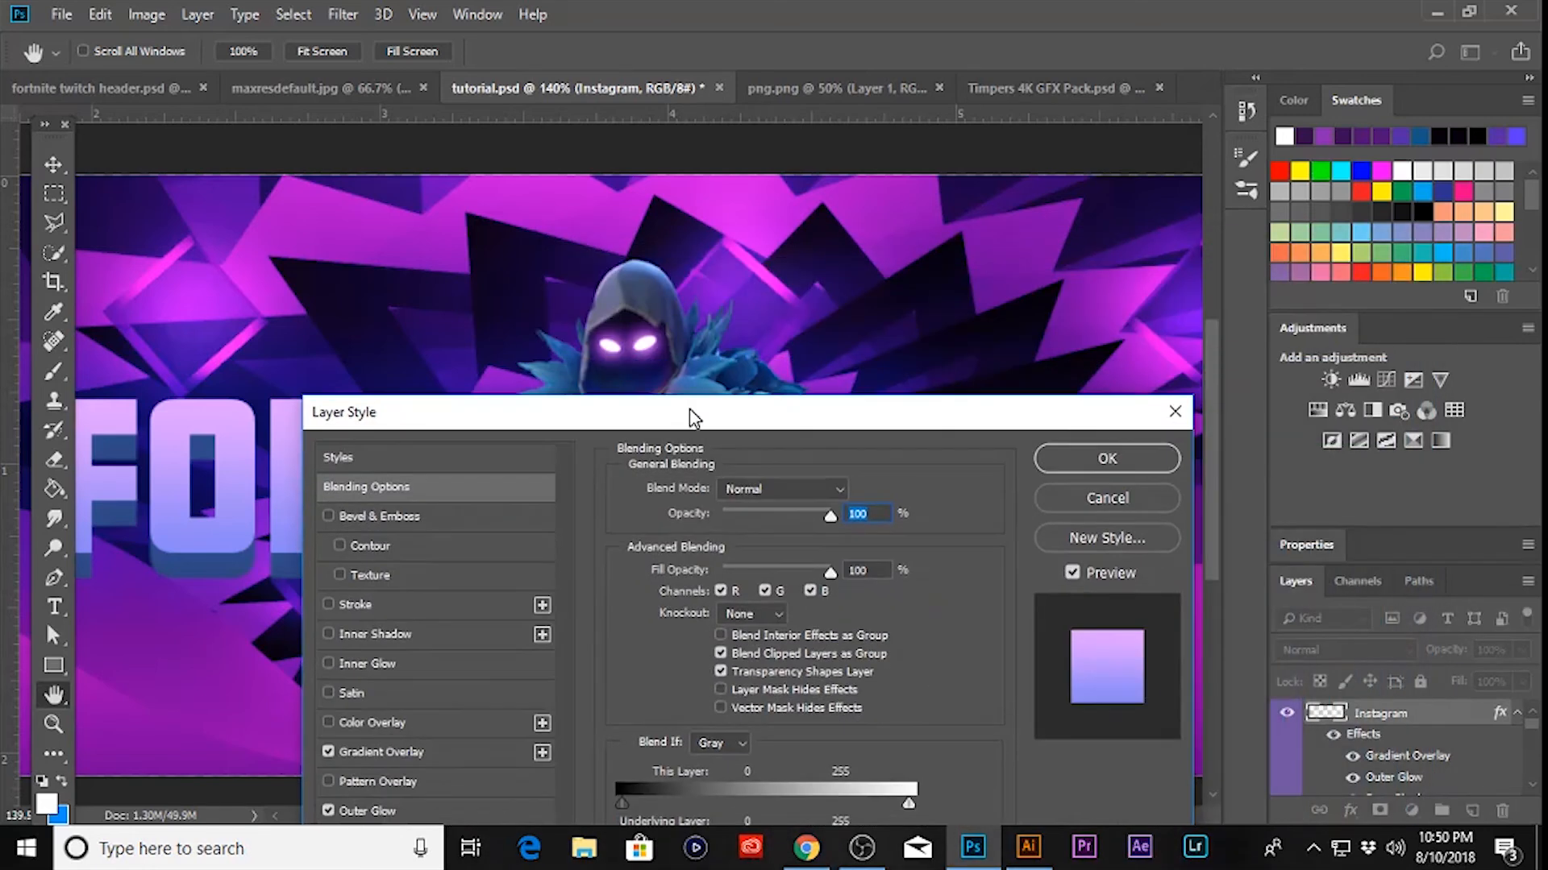
pyautogui.click(1046, 453)
pyautogui.scroll(-2, 717, 615)
pyautogui.click(758, 743)
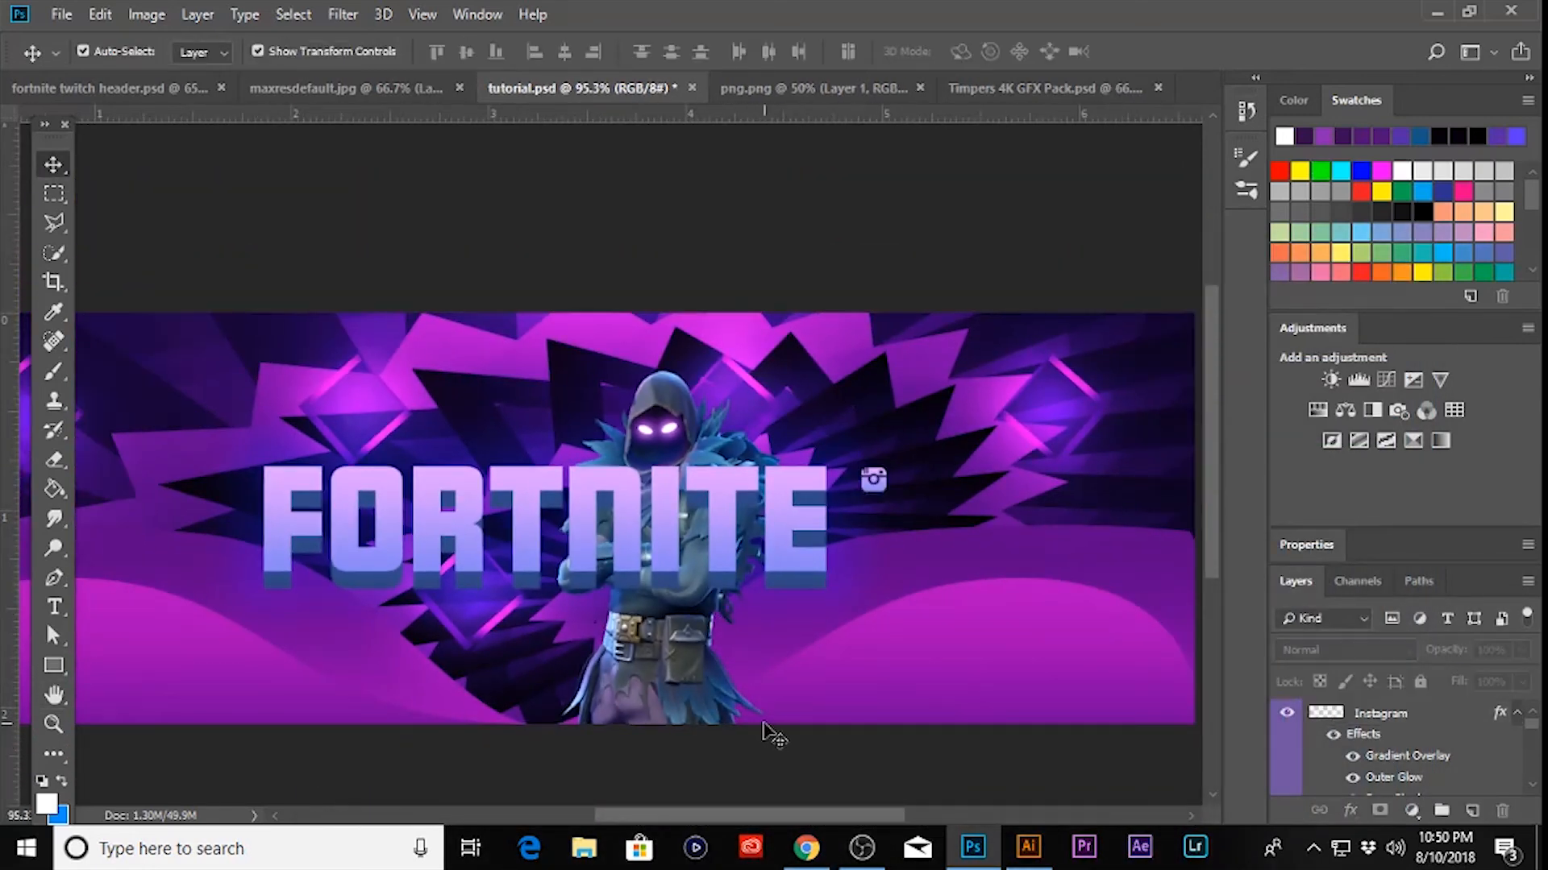
# - Copy the Facebook icon from Timpers 4K GFX Pack.psd into tutorial.psd, near the Instagram icon
pyautogui.scroll(-1, 759, 720)
pyautogui.scroll(8, 919, 389)
pyautogui.click(971, 87)
pyautogui.moveTo(622, 678); pyautogui.dragTo(846, 554)
# - Scale the Facebook icon down to about 36% and align it directly beneath the Instagram icon
pyautogui.scroll(7, 852, 522)
pyautogui.moveTo(967, 729); pyautogui.dragTo(852, 612)
pyautogui.moveTo(754, 526); pyautogui.dragTo(790, 557)
pyautogui.scroll(4, 822, 528)
pyautogui.moveTo(921, 698); pyautogui.dragTo(879, 657)
pyautogui.moveTo(814, 544); pyautogui.dragTo(884, 540)
pyautogui.moveTo(840, 567); pyautogui.dragTo(846, 544)
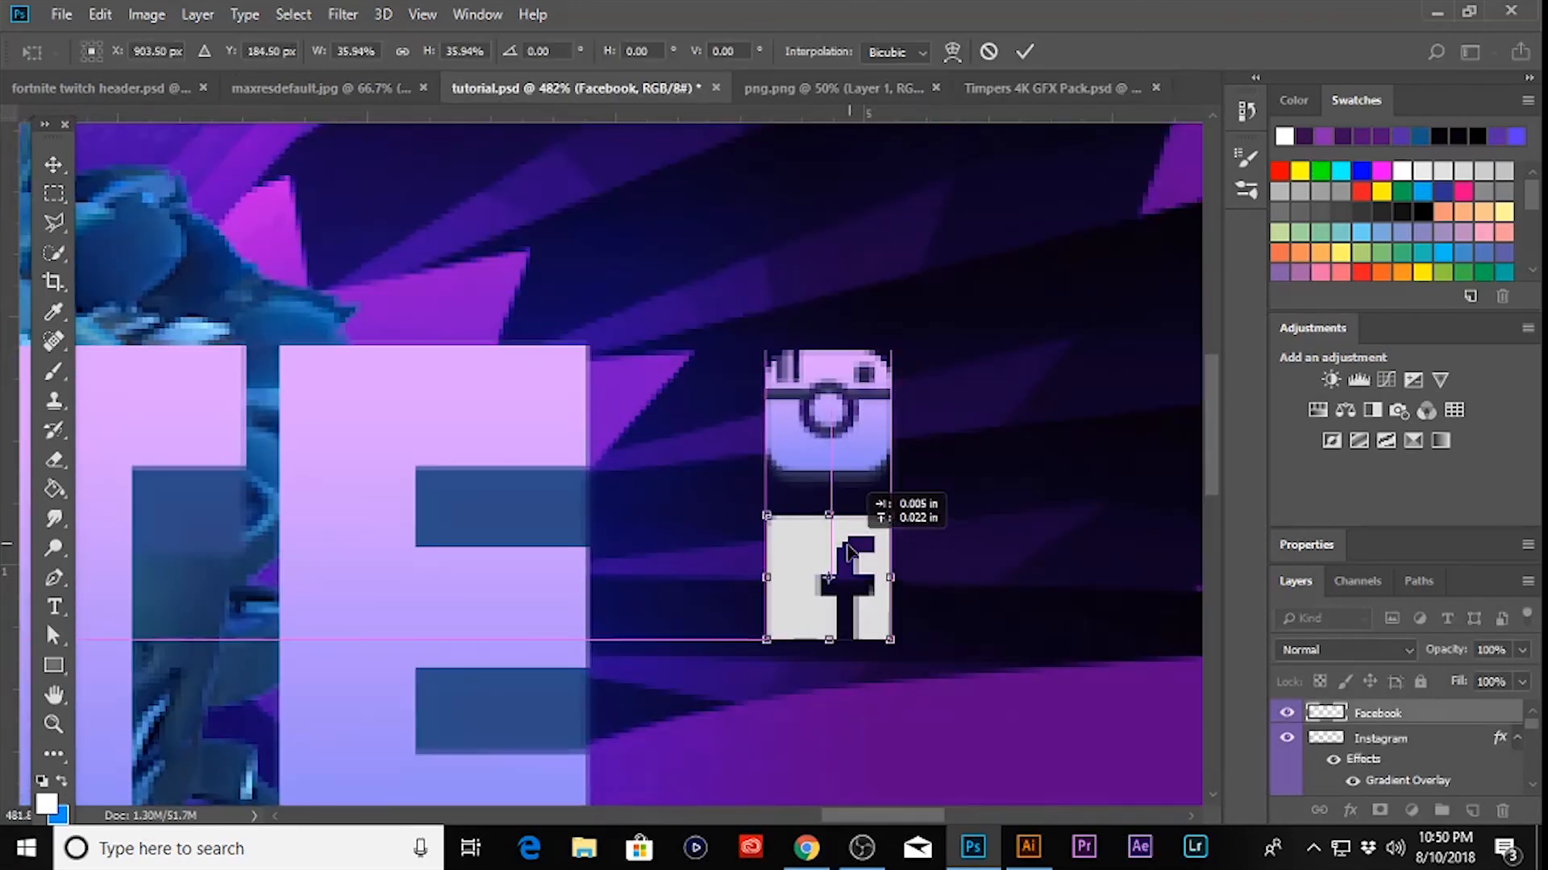
pyautogui.press('Return')
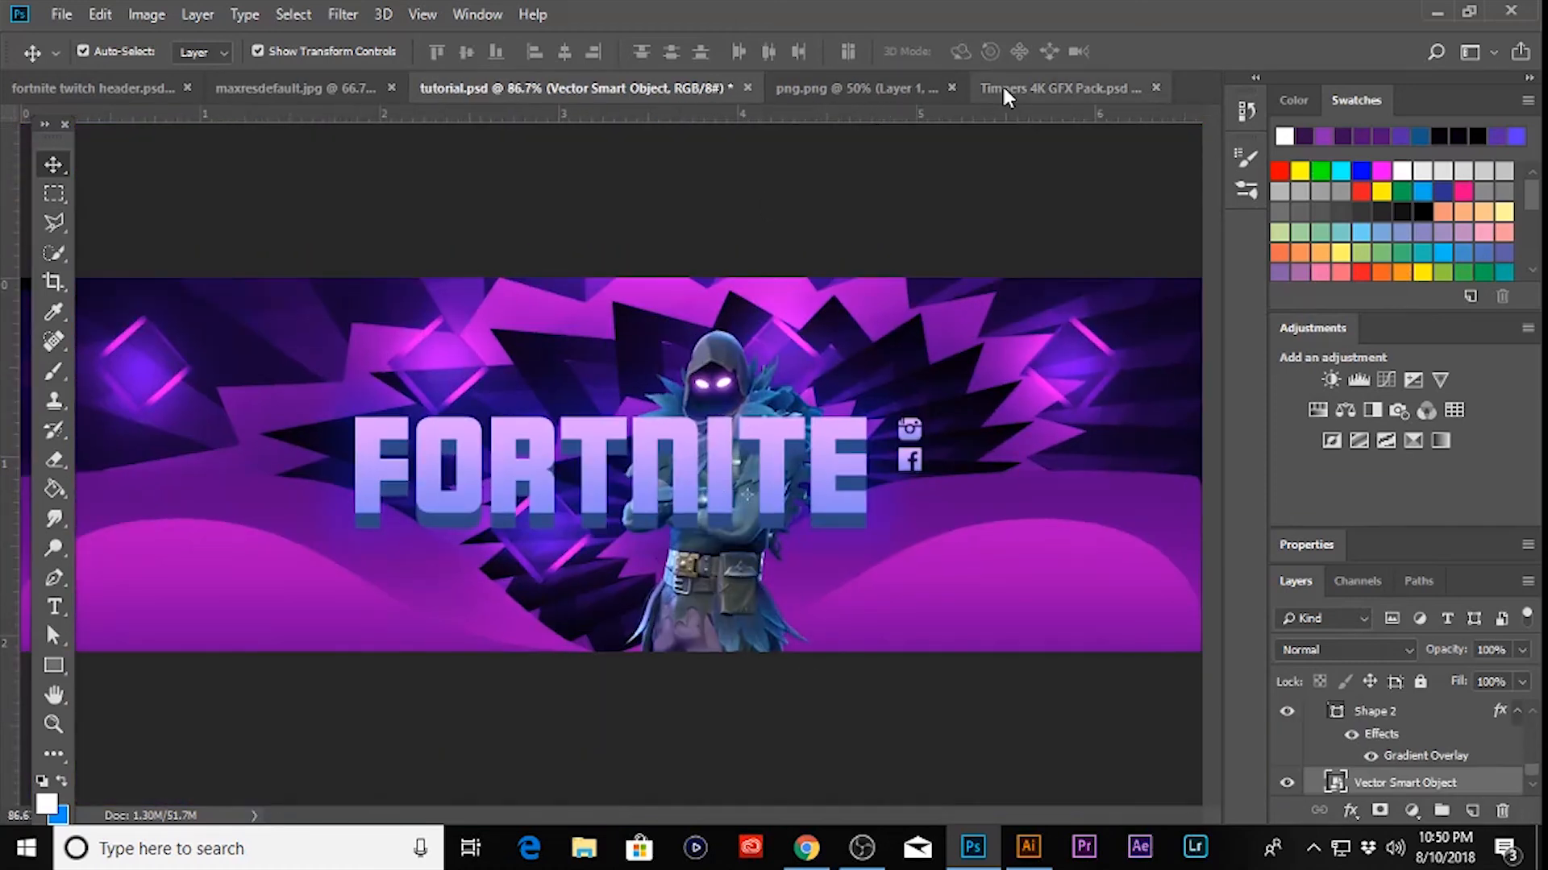
# - Copy the Twitter icon from Timpers 4K GFX Pack.psd into tutorial.psd, beside the end of the title
pyautogui.click(1008, 90)
pyautogui.click(1423, 747)
pyautogui.click(675, 327)
pyautogui.moveTo(1151, 678); pyautogui.dragTo(925, 490)
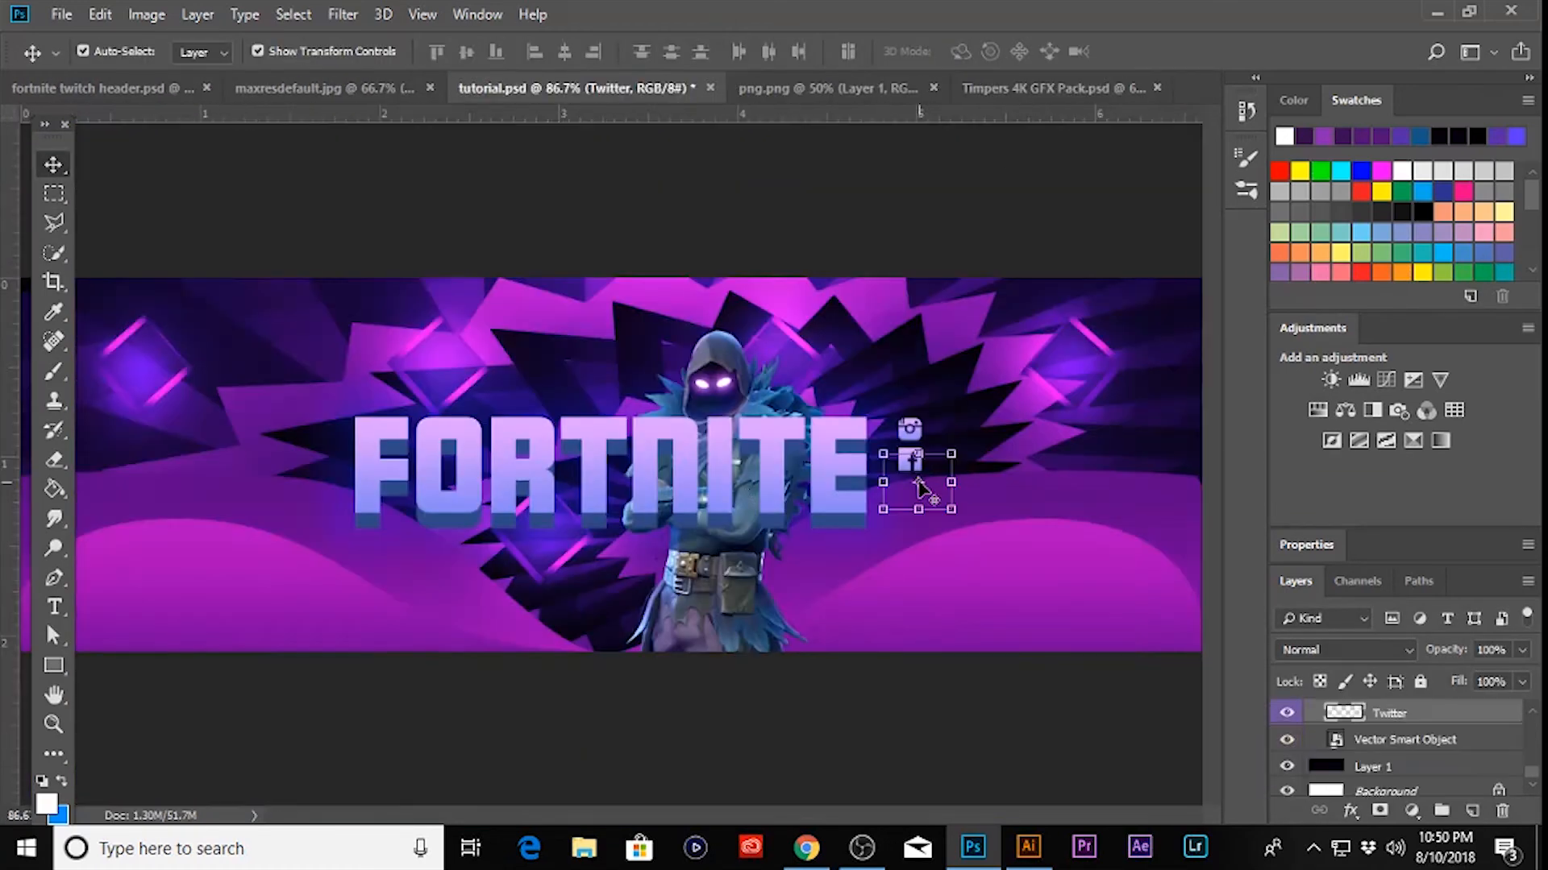
# - Bring the Twitter layer above the Facebook layer, shrink the icon to match the others and place it beneath the Facebook icon
pyautogui.scroll(12, 927, 478)
pyautogui.scroll(4, 1399, 732)
pyautogui.moveTo(1399, 732)
pyautogui.mouseDown()
pyautogui.moveTo(1395, 682)
pyautogui.moveTo(1395, 703)
pyautogui.mouseUp()
pyautogui.moveTo(1003, 401); pyautogui.dragTo(895, 519)
pyautogui.scroll(8, 893, 531)
pyautogui.moveTo(814, 532); pyautogui.dragTo(895, 490)
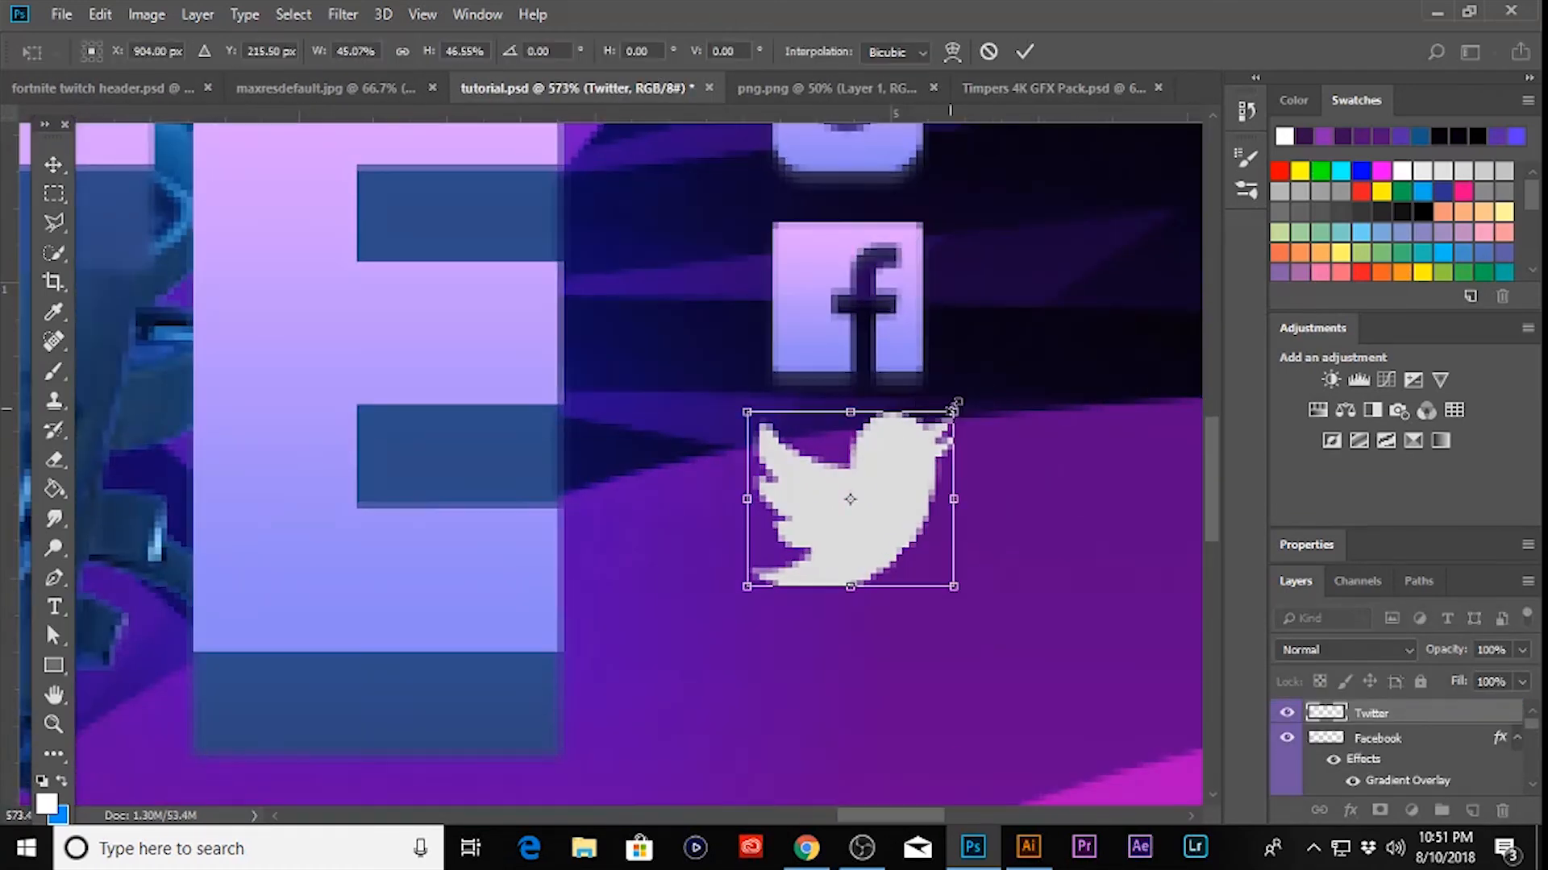
pyautogui.moveTo(954, 587); pyautogui.dragTo(941, 573)
pyautogui.moveTo(872, 502); pyautogui.dragTo(872, 540)
pyautogui.click(53, 164)
pyautogui.click(675, 327)
pyautogui.scroll(-5, 661, 350)
# - Copy the Facebook icon's layer style and paste it onto the Twitter icon layer
pyautogui.click(777, 332)
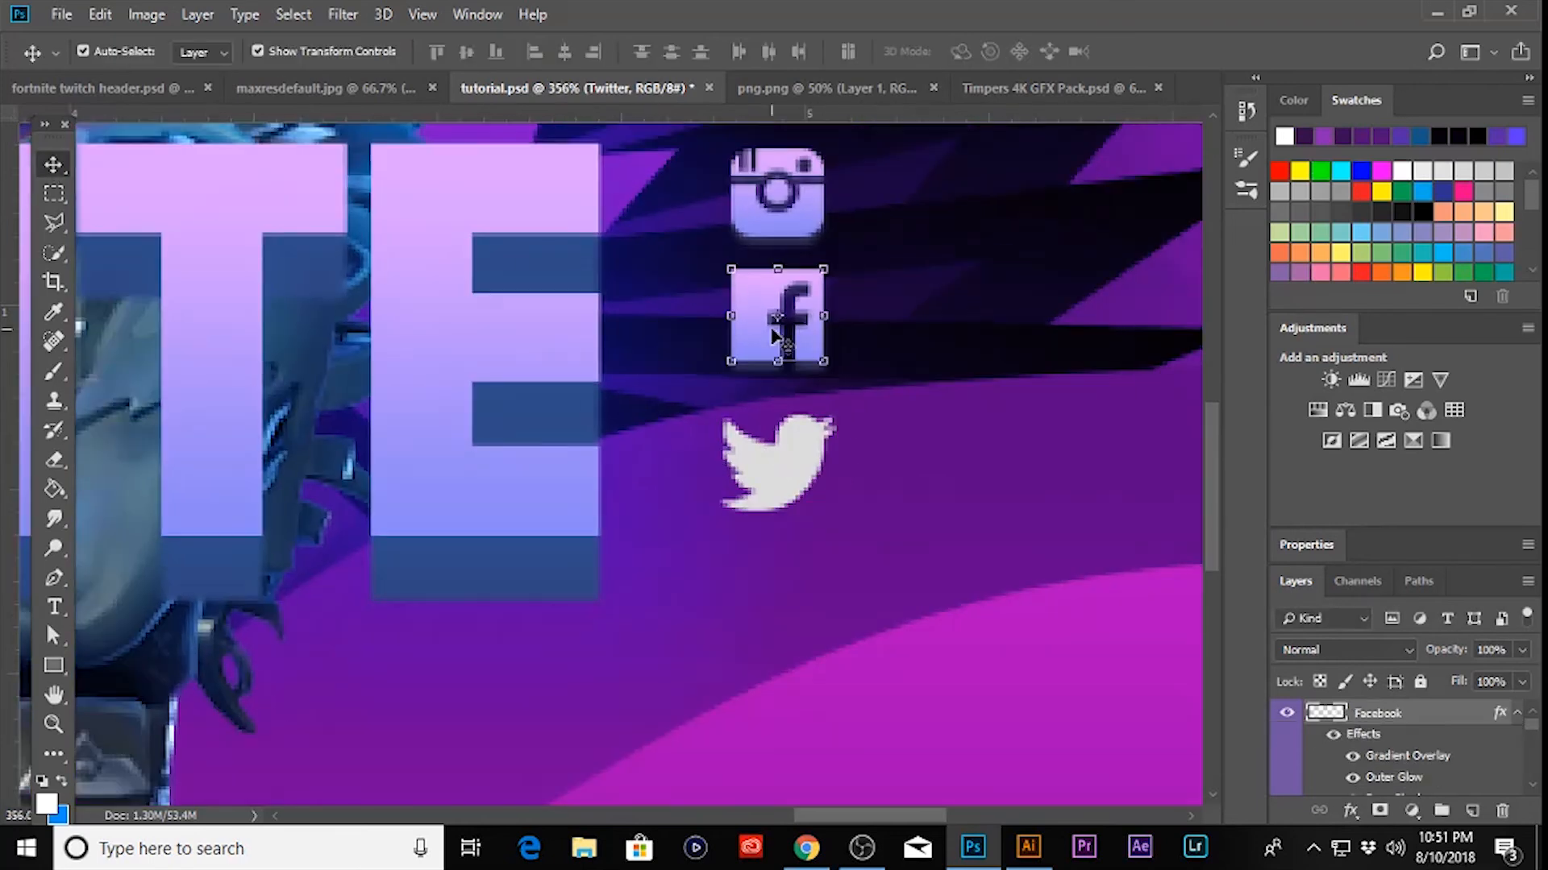
pyautogui.rightClick(1408, 714)
pyautogui.click(780, 467)
pyautogui.rightClick(1455, 713)
pyautogui.click(1273, 492)
pyautogui.click(240, 206)
# - Move the Twitter icon slightly up so it sits closer to the Facebook icon
pyautogui.scroll(-18, 640, 650)
pyautogui.scroll(13, 824, 482)
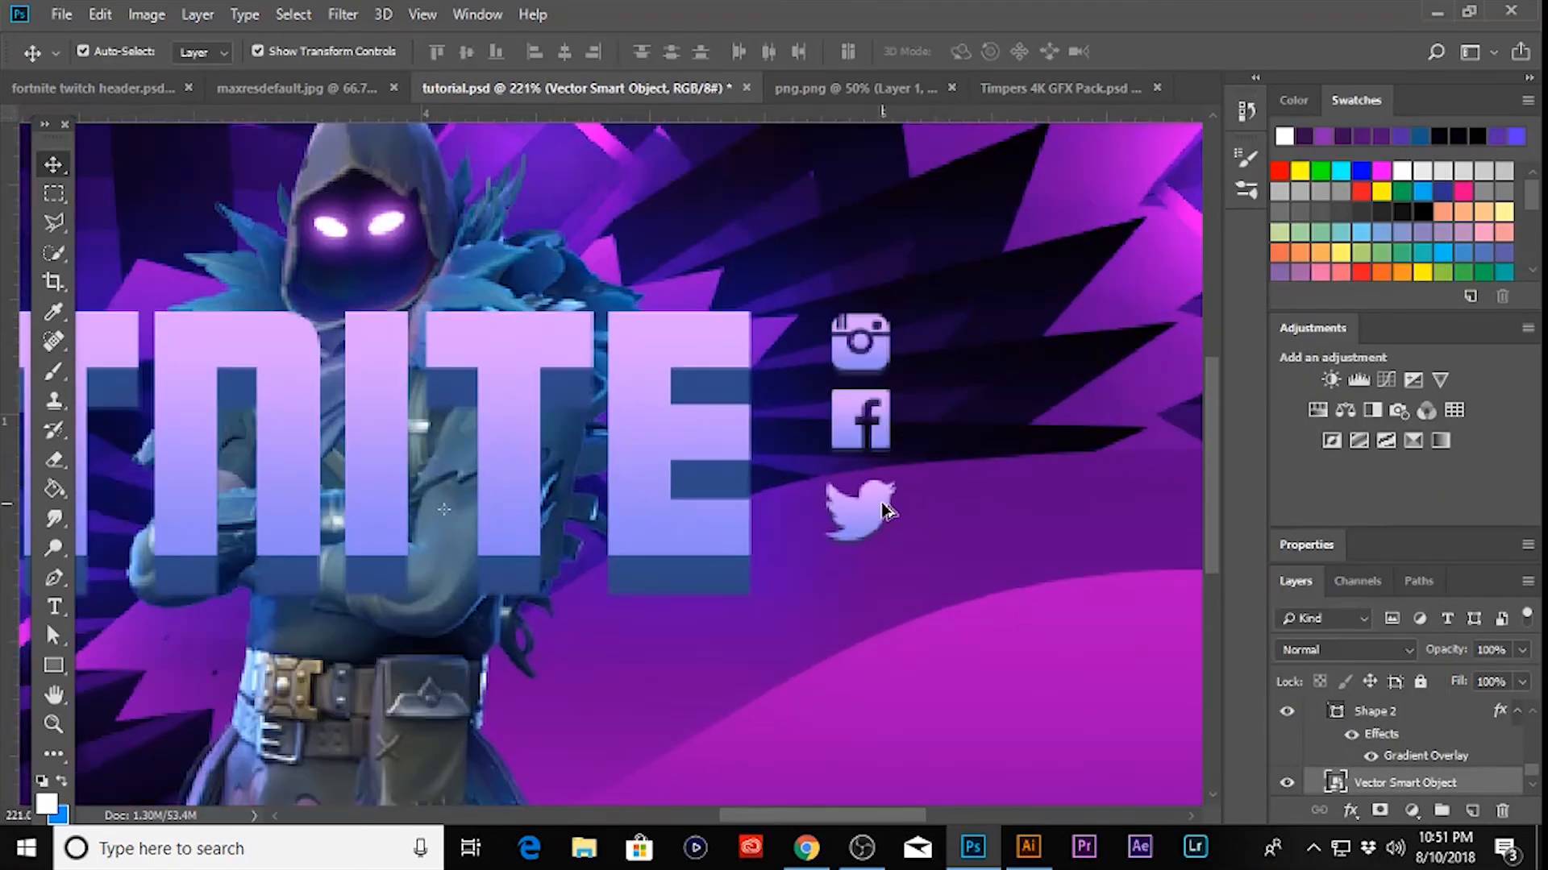
pyautogui.moveTo(880, 511); pyautogui.dragTo(881, 498)
pyautogui.click(780, 555)
pyautogui.scroll(-3, 780, 554)
pyautogui.scroll(-10, 781, 554)
pyautogui.click(489, 620)
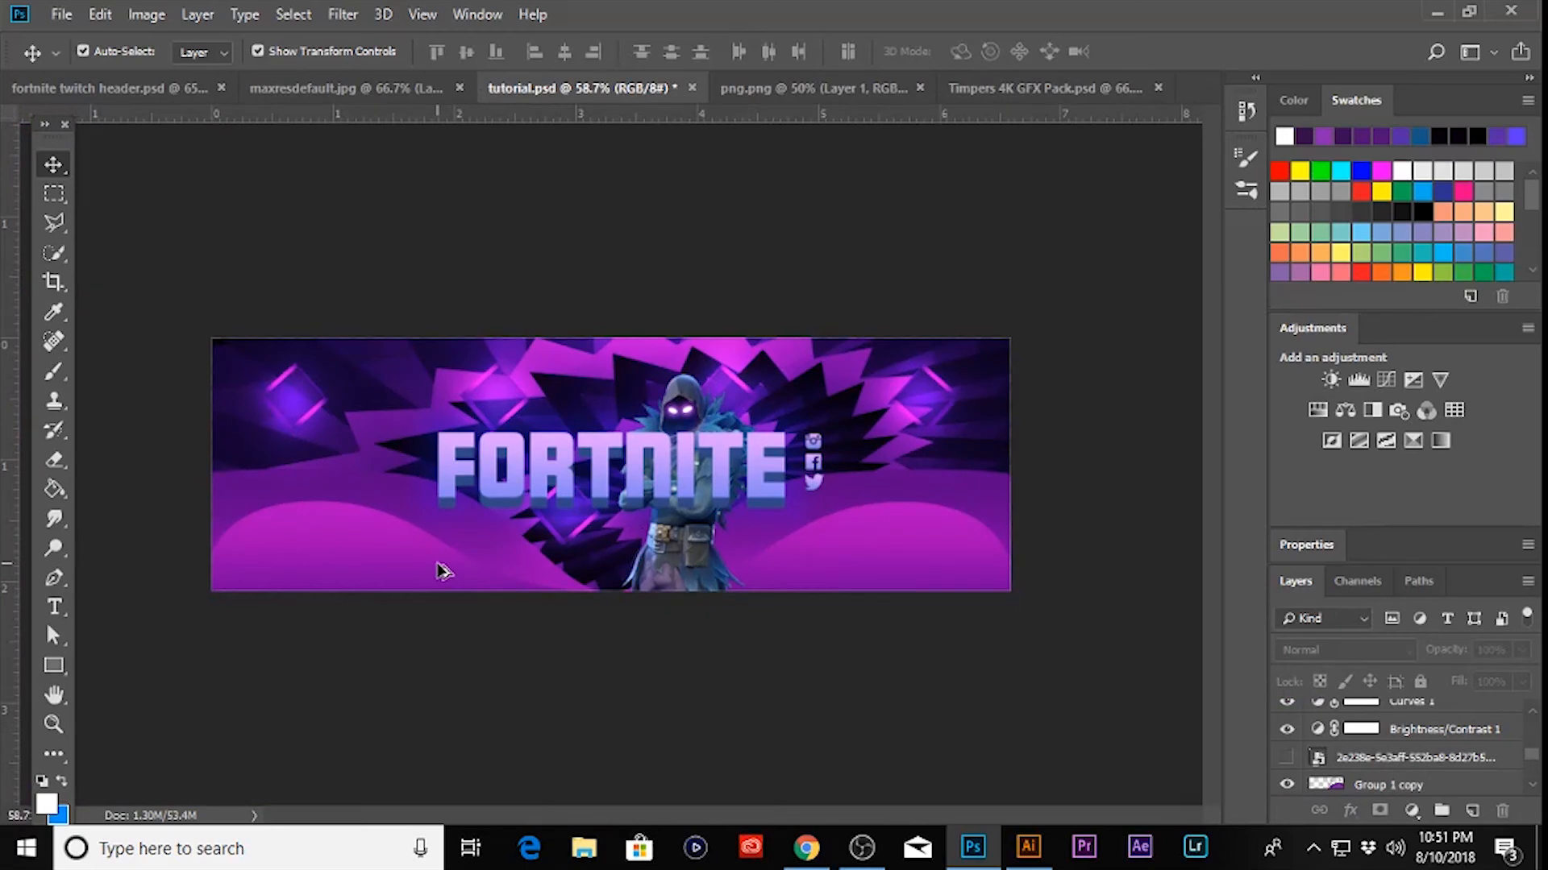
# - Lower the opacity of the Vector Smart Object background layer to darken the sunburst pattern slightly
pyautogui.scroll(1, 442, 570)
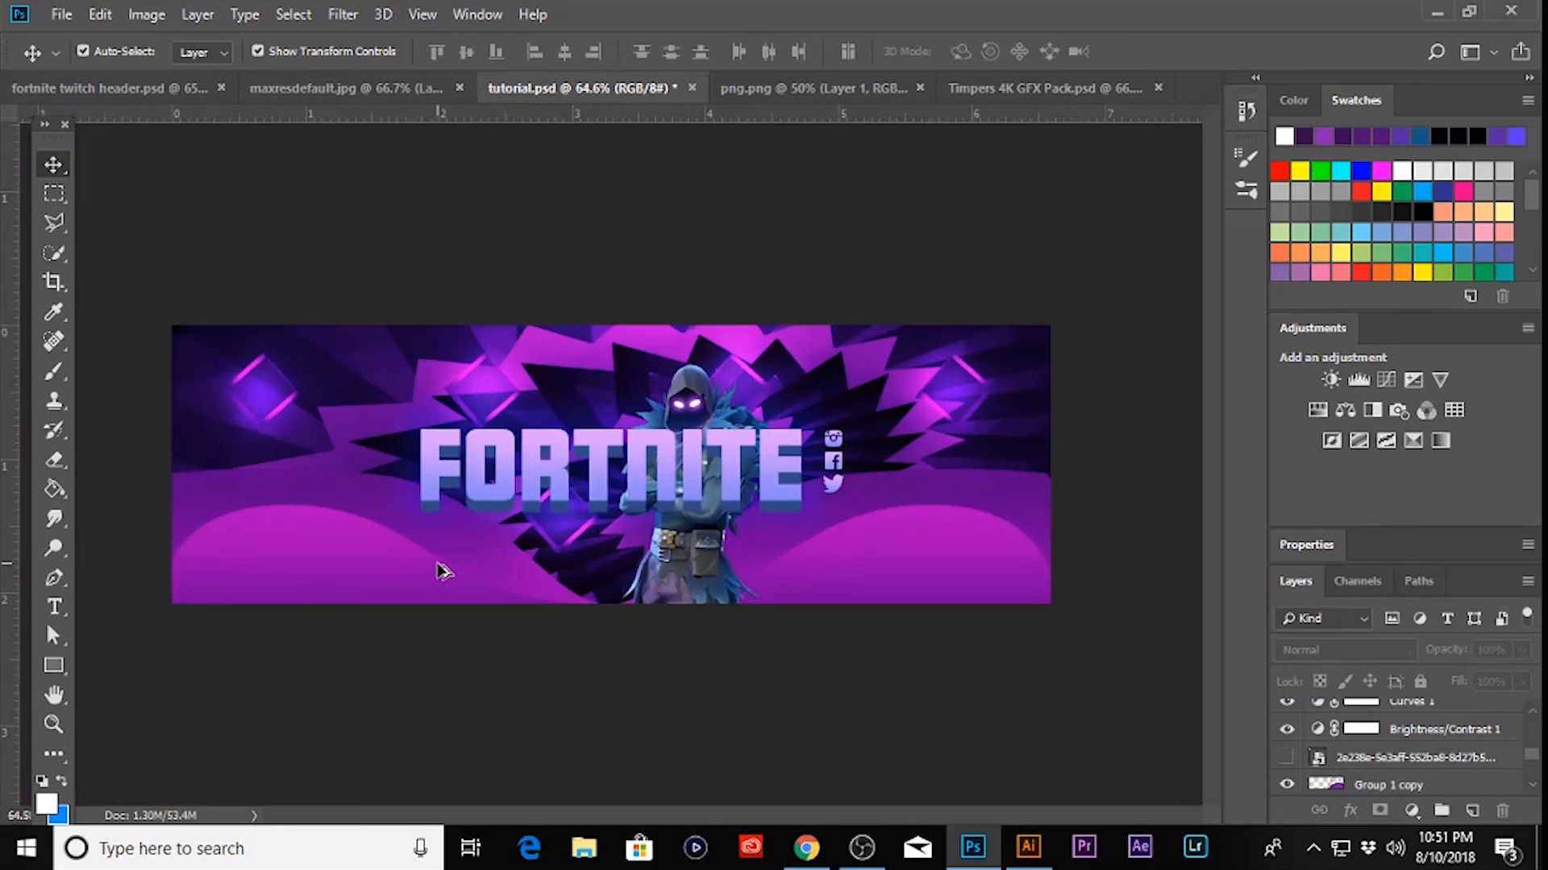
pyautogui.scroll(3, 470, 532)
pyautogui.scroll(-2, 473, 535)
pyautogui.click(473, 535)
pyautogui.scroll(8, 1385, 740)
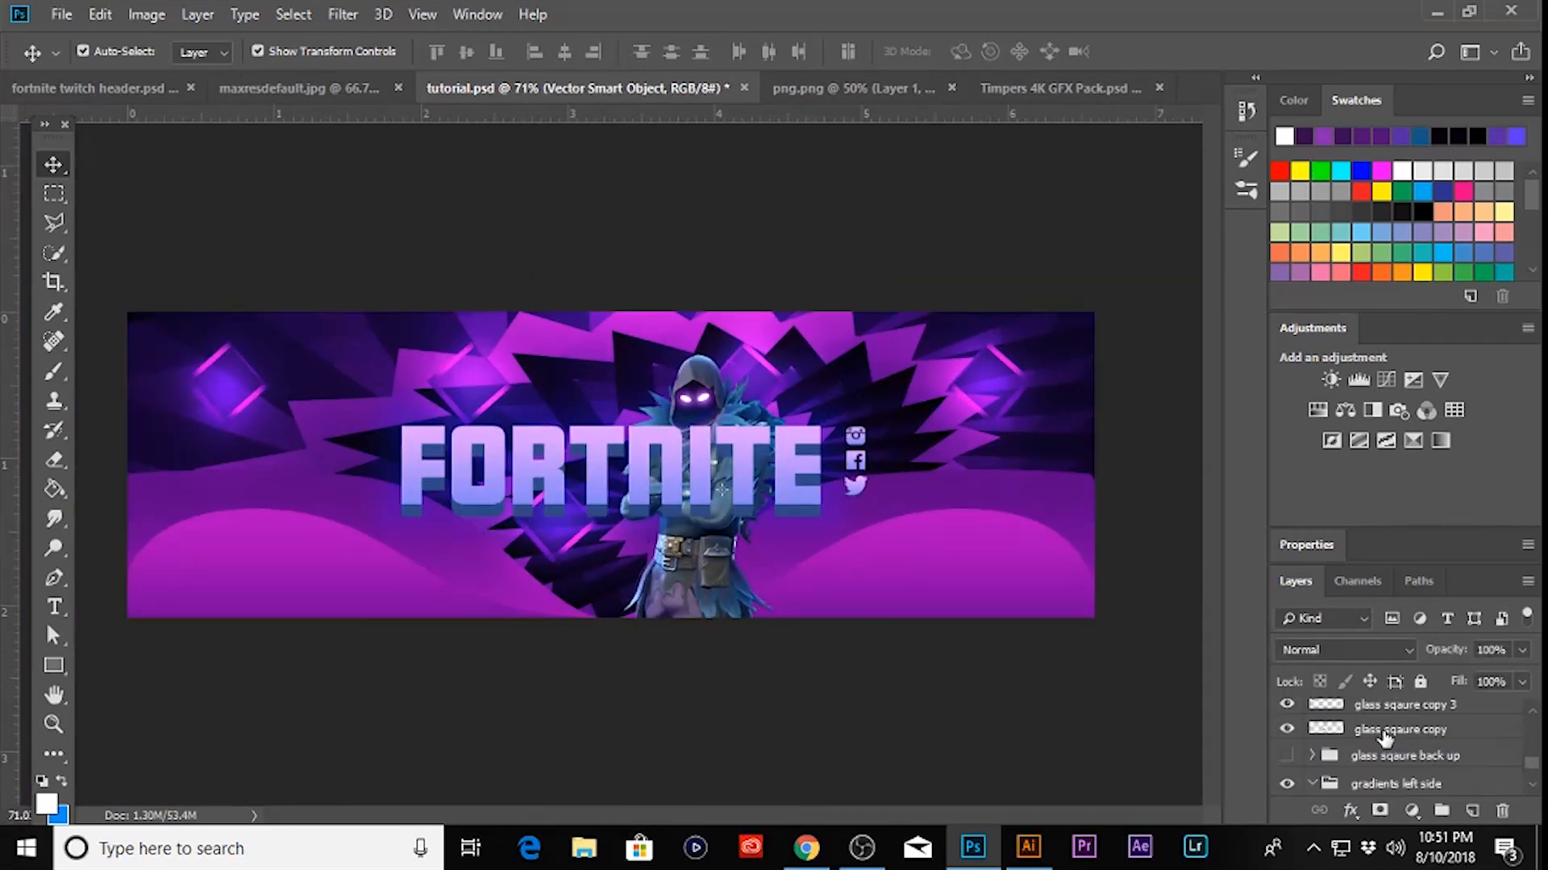
pyautogui.scroll(-6, 1385, 738)
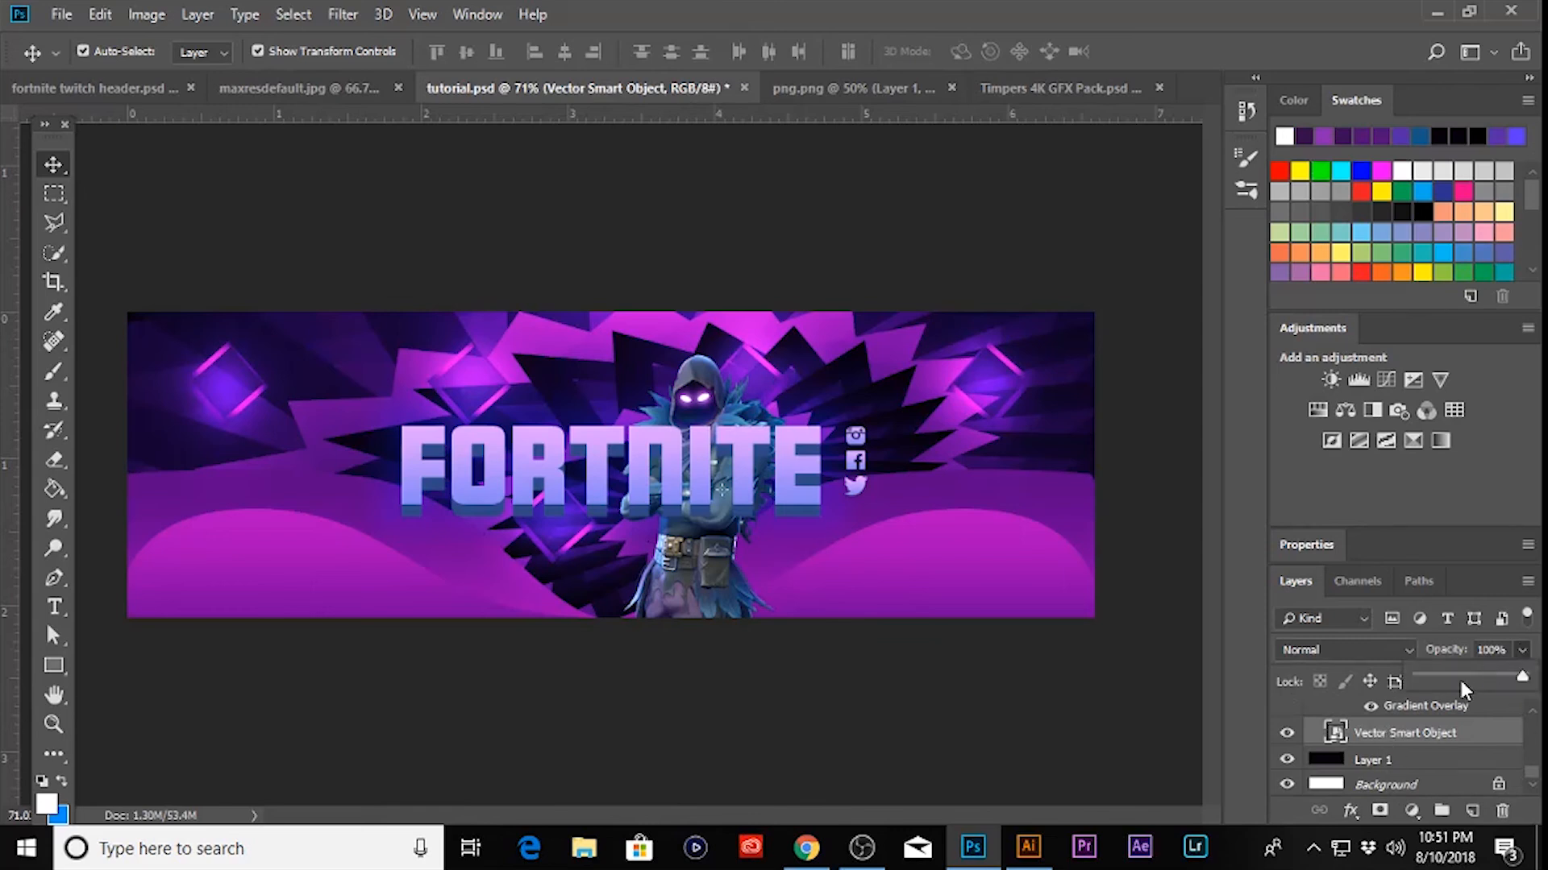
pyautogui.moveTo(1460, 680); pyautogui.dragTo(1483, 672)
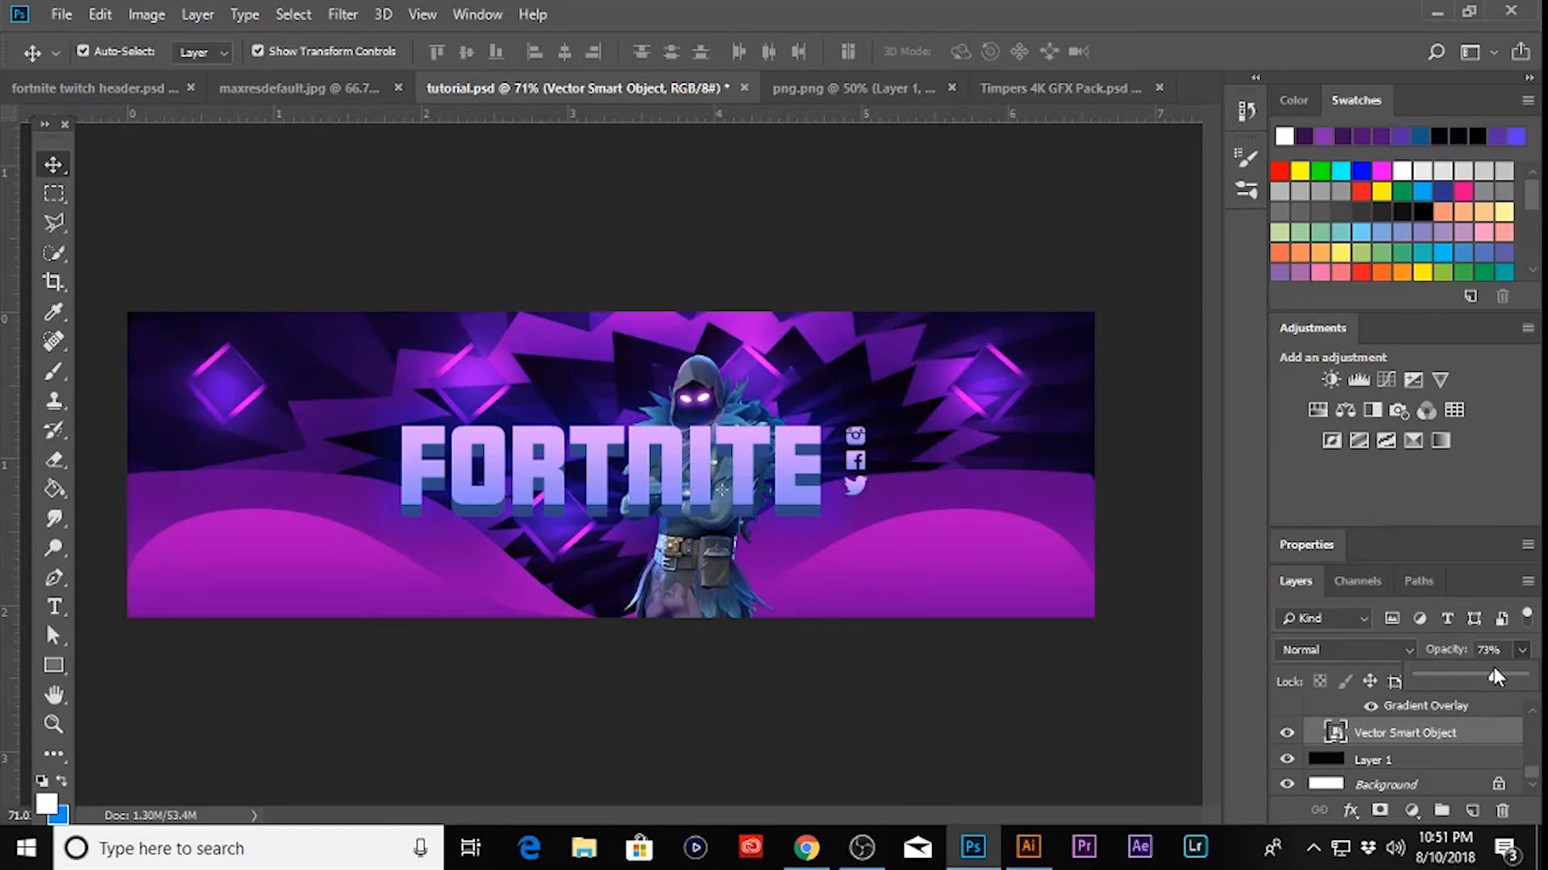
pyautogui.moveTo(1497, 666); pyautogui.dragTo(1505, 672)
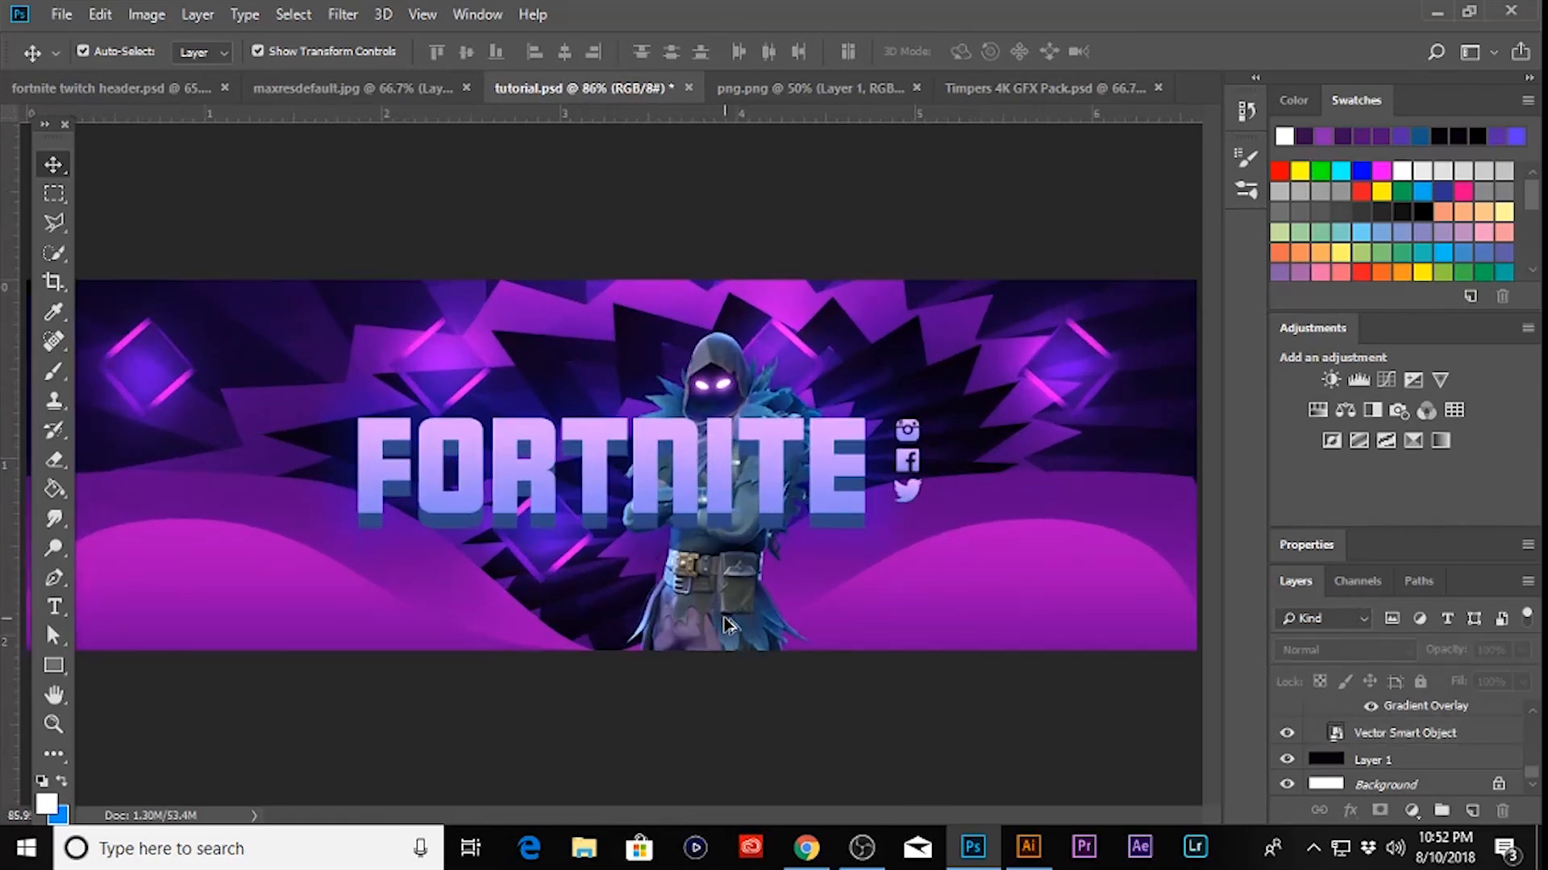
# - Open the maxresdefault particle image from the Desktop folder
pyautogui.hotkey('ctrl', 'o')
pyautogui.click(117, 192)
pyautogui.scroll(-10, 541, 290)
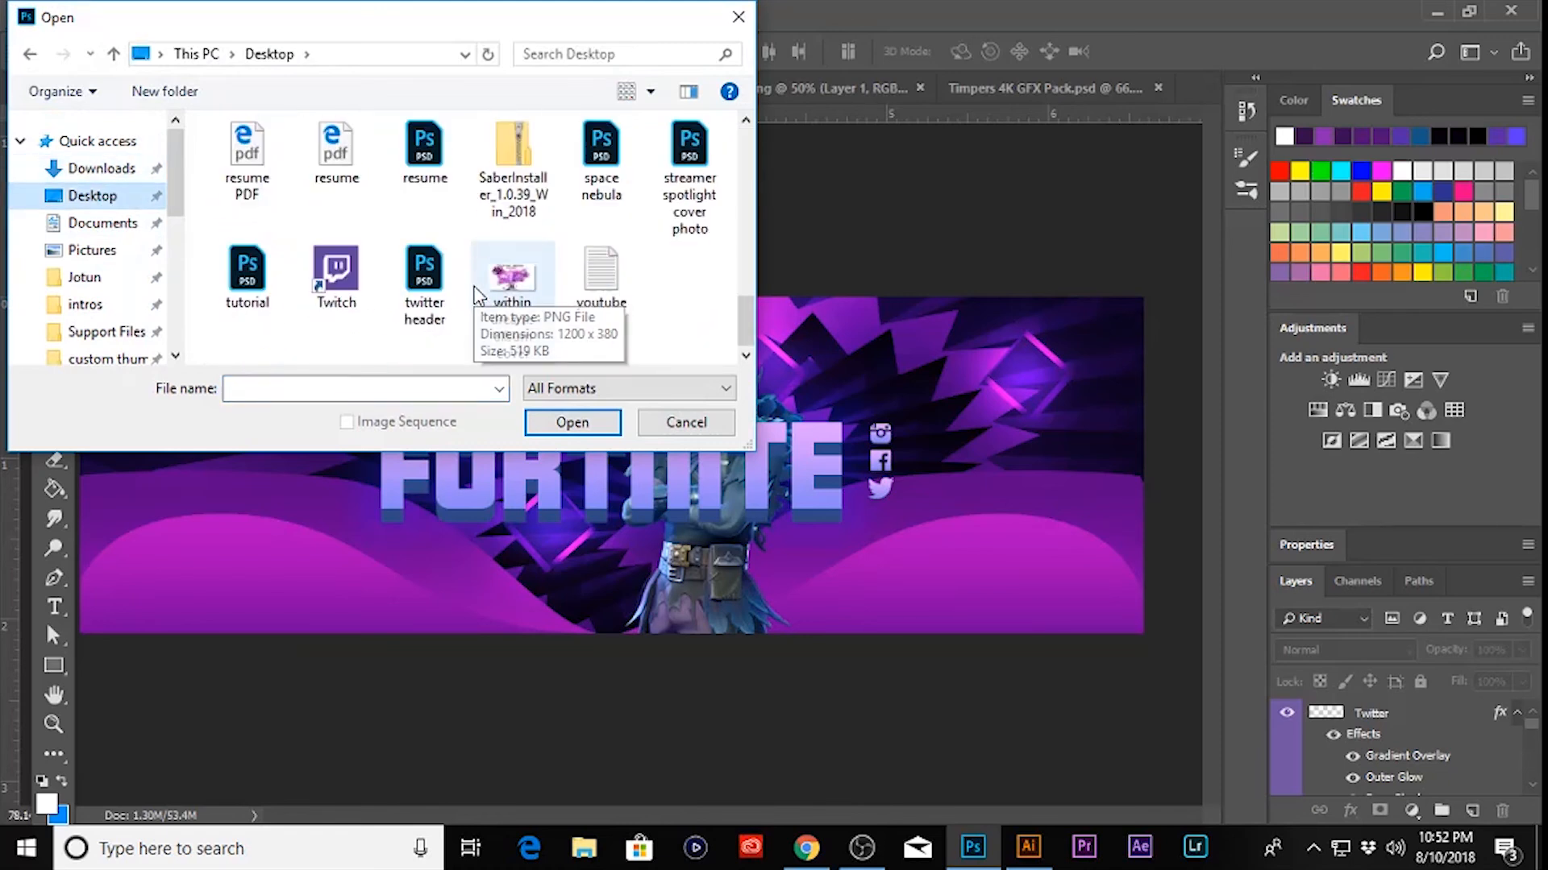
pyautogui.scroll(3, 542, 290)
pyautogui.scroll(3, 542, 290)
pyautogui.click(513, 262)
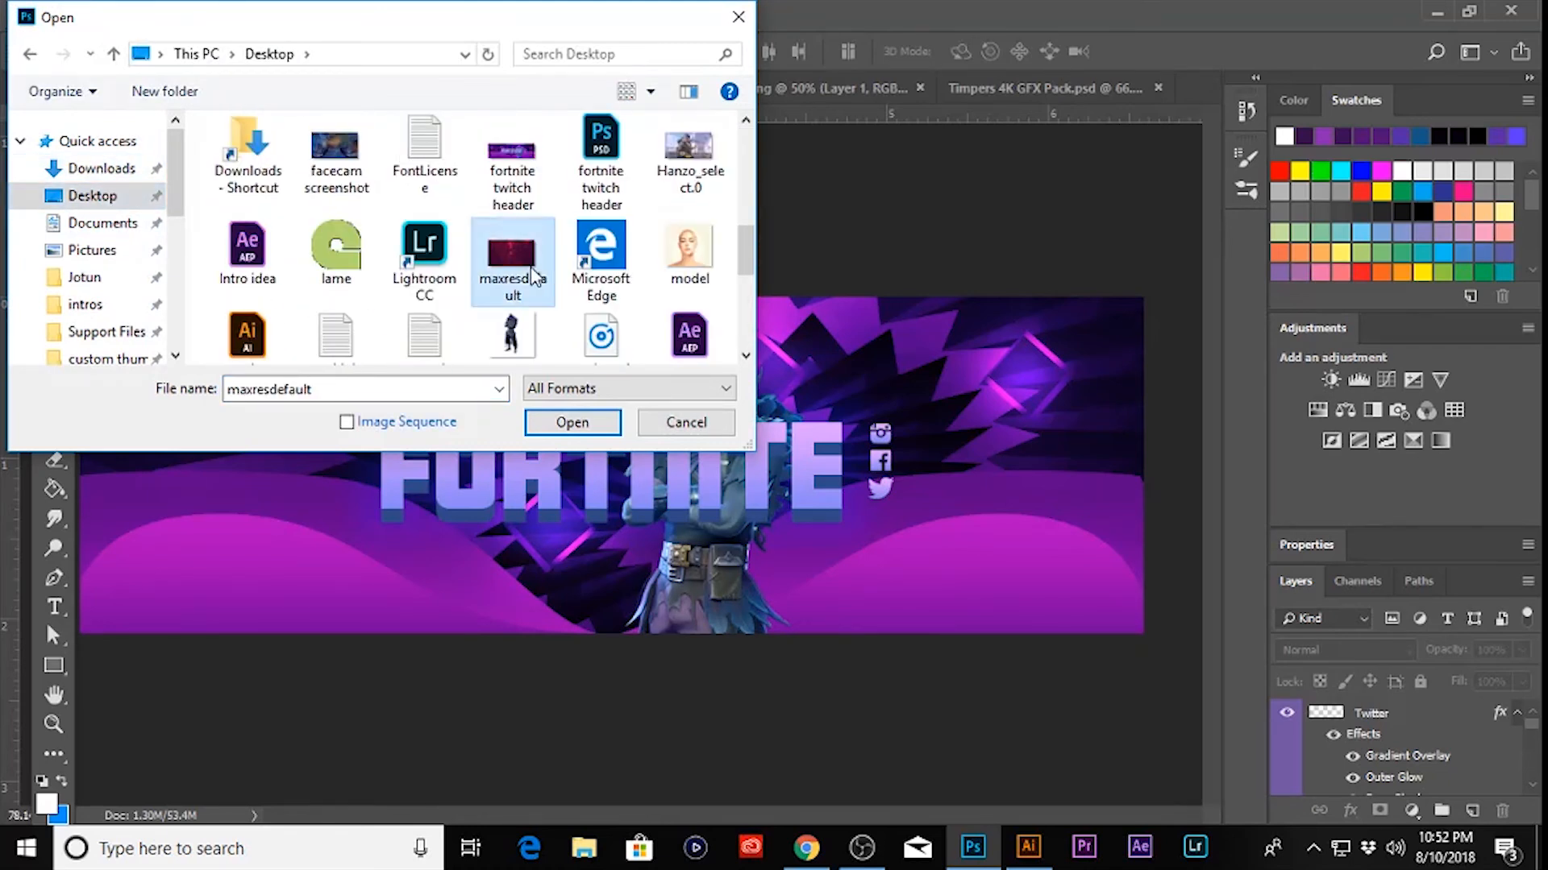
pyautogui.click(572, 423)
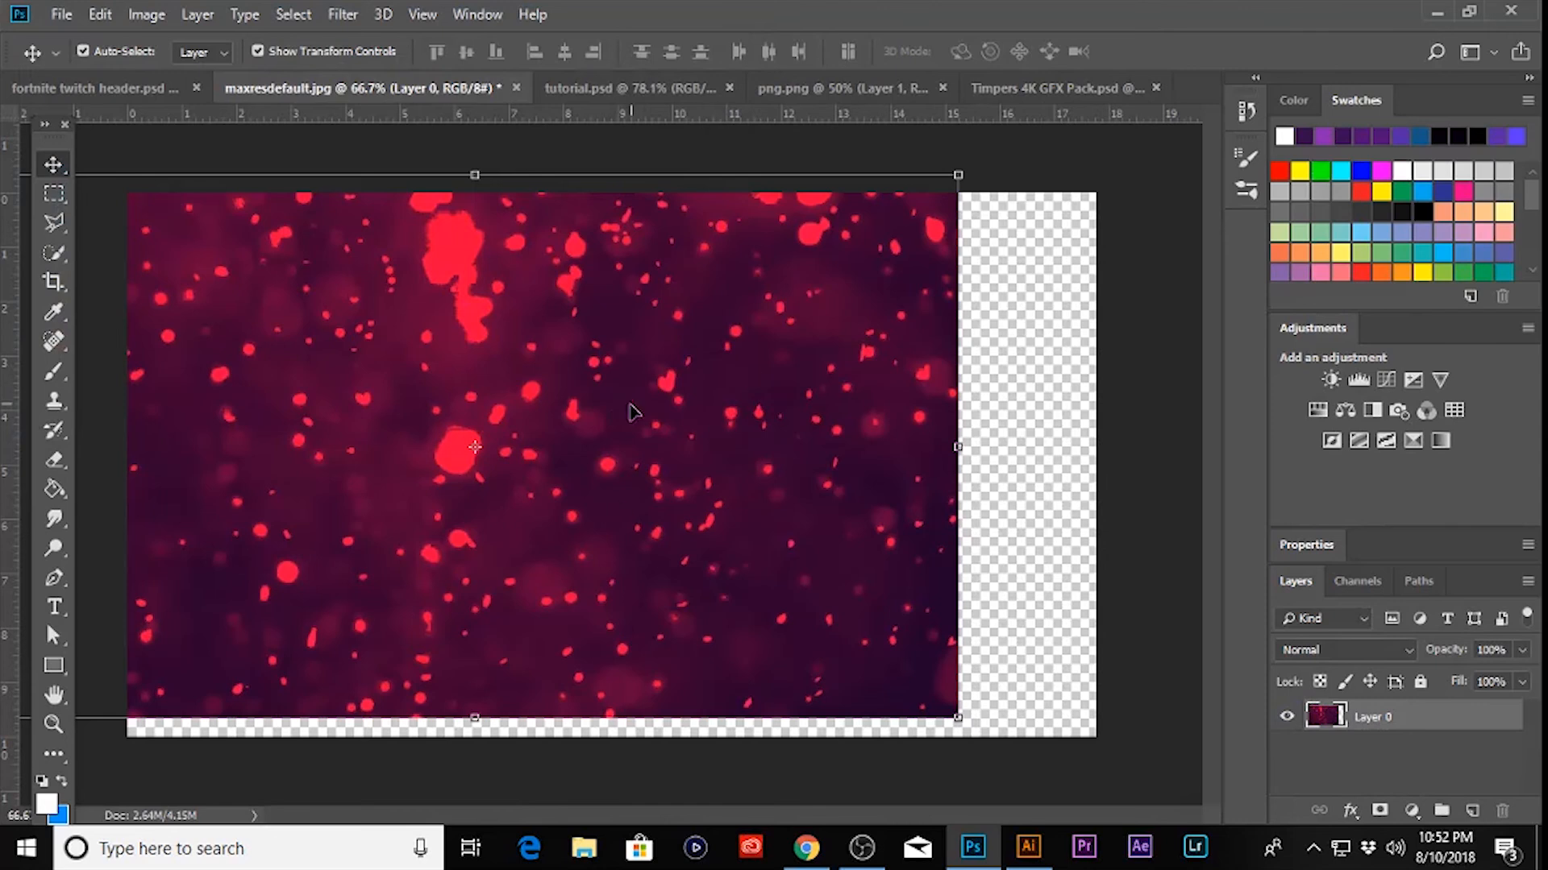
# - Copy the particle image into tutorial.psd over the character and set its blend mode to Linear Dodge (Add)
pyautogui.moveTo(631, 413); pyautogui.dragTo(819, 485)
pyautogui.moveTo(895, 406); pyautogui.dragTo(934, 375)
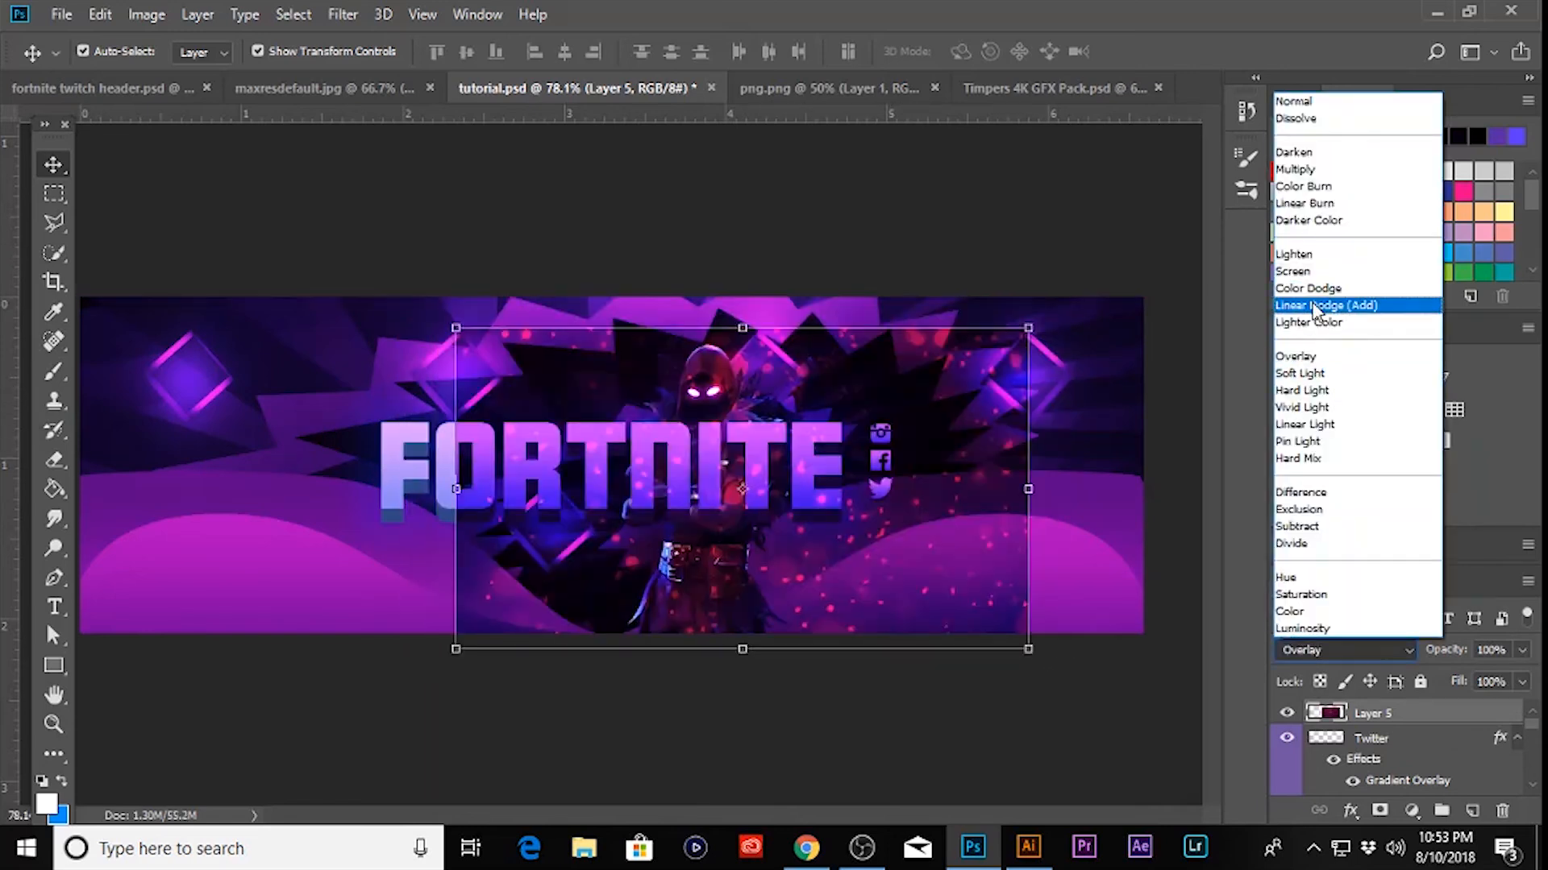
pyautogui.click(1315, 306)
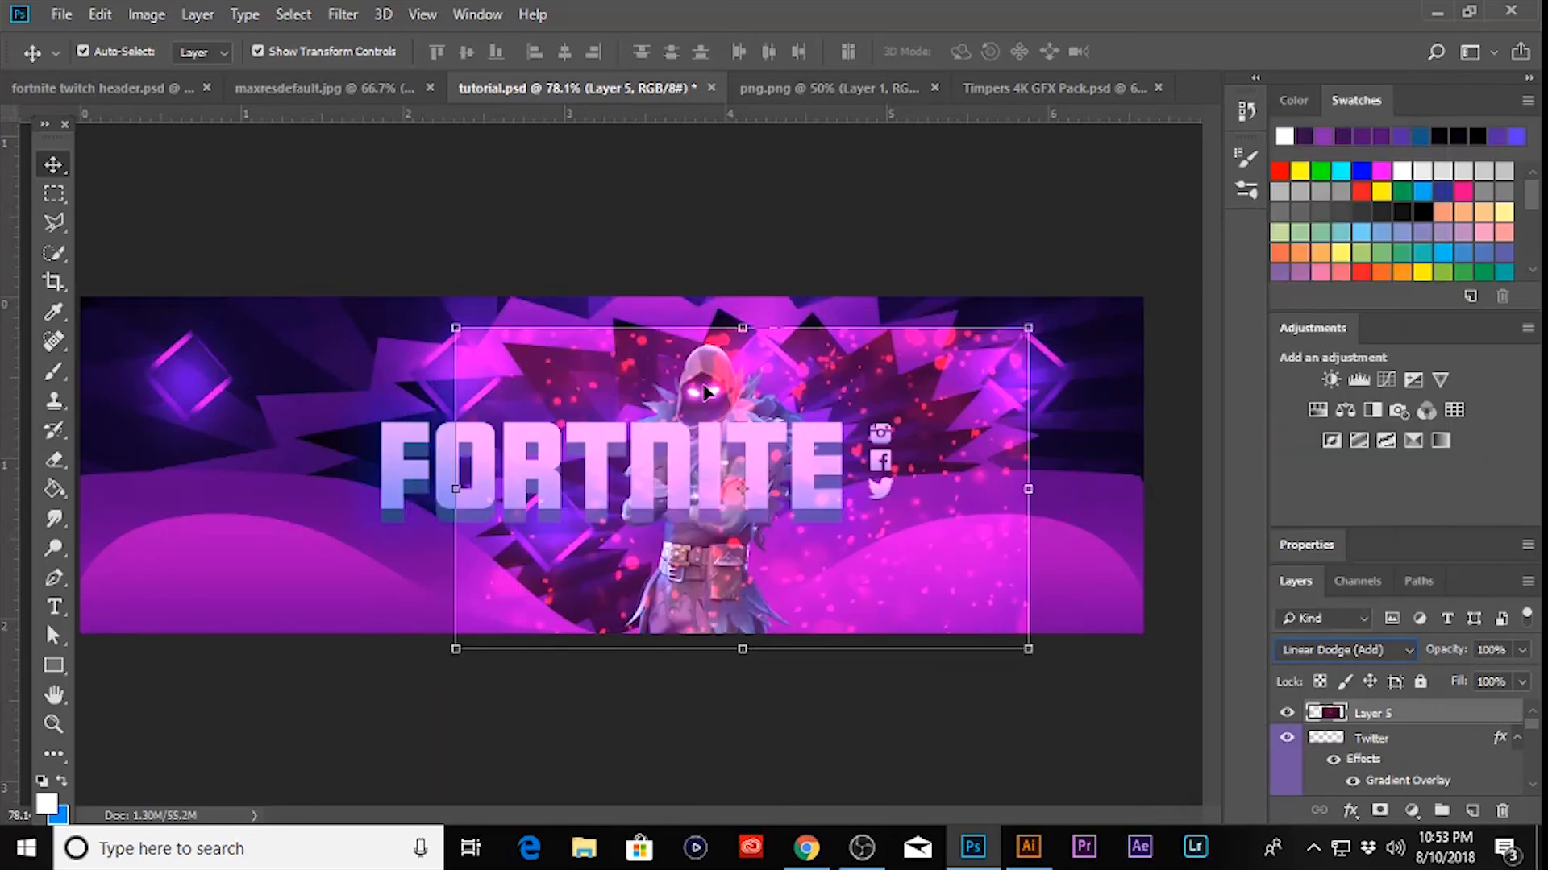
pyautogui.click(715, 428)
pyautogui.click(884, 436)
# - Recolour the particle layer with Hue/Saturation, using hue -38 and saturation +10
pyautogui.hotkey('ctrl', 'u')
pyautogui.moveTo(1080, 580); pyautogui.dragTo(1041, 582)
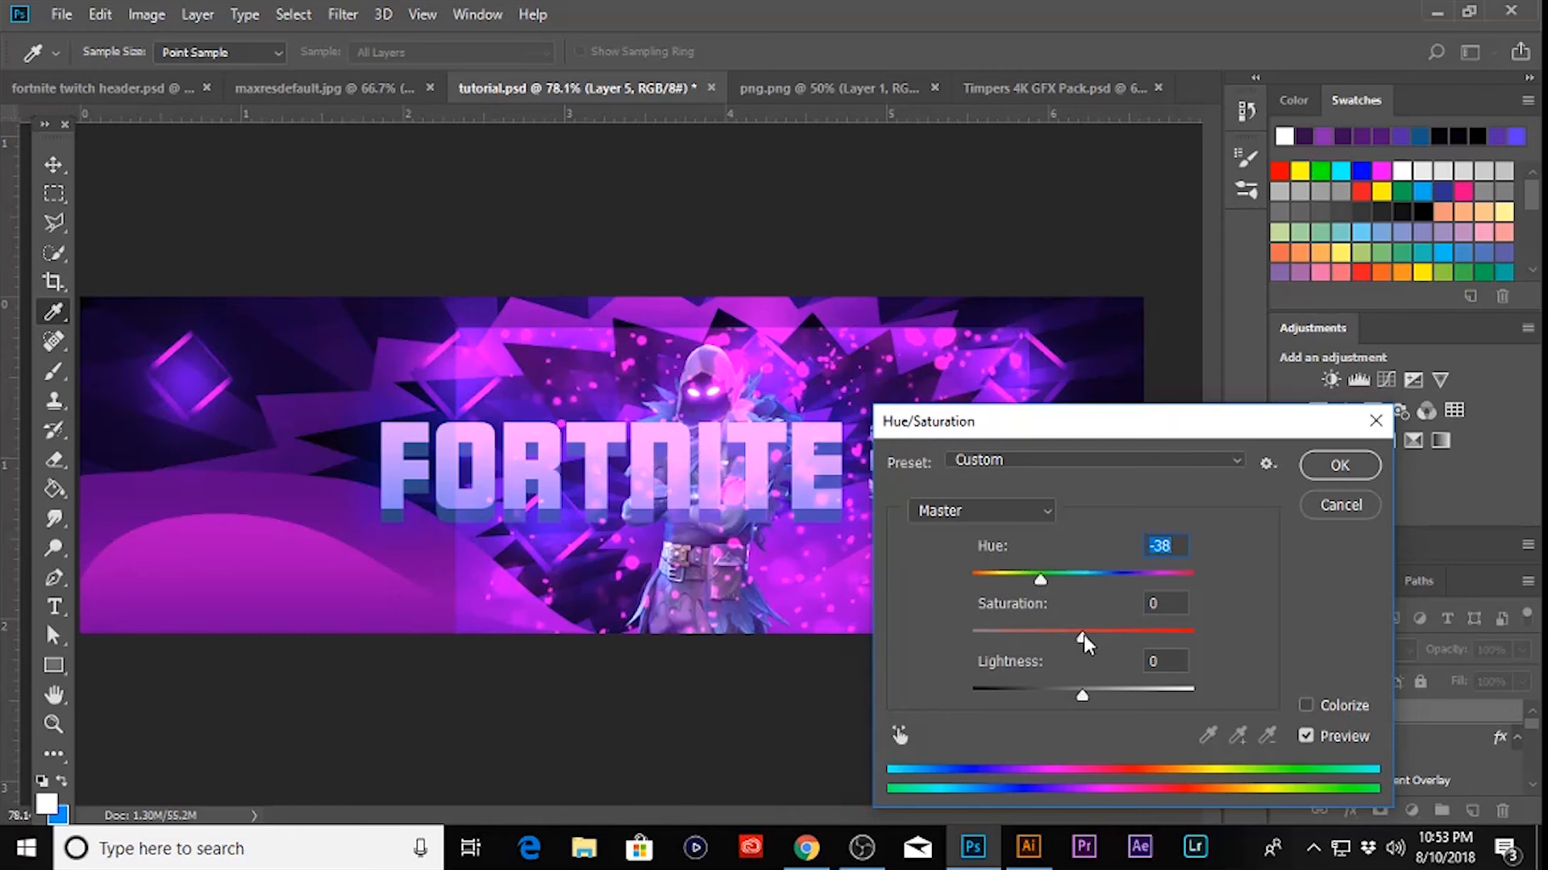
pyautogui.moveTo(1083, 635); pyautogui.dragTo(1093, 633)
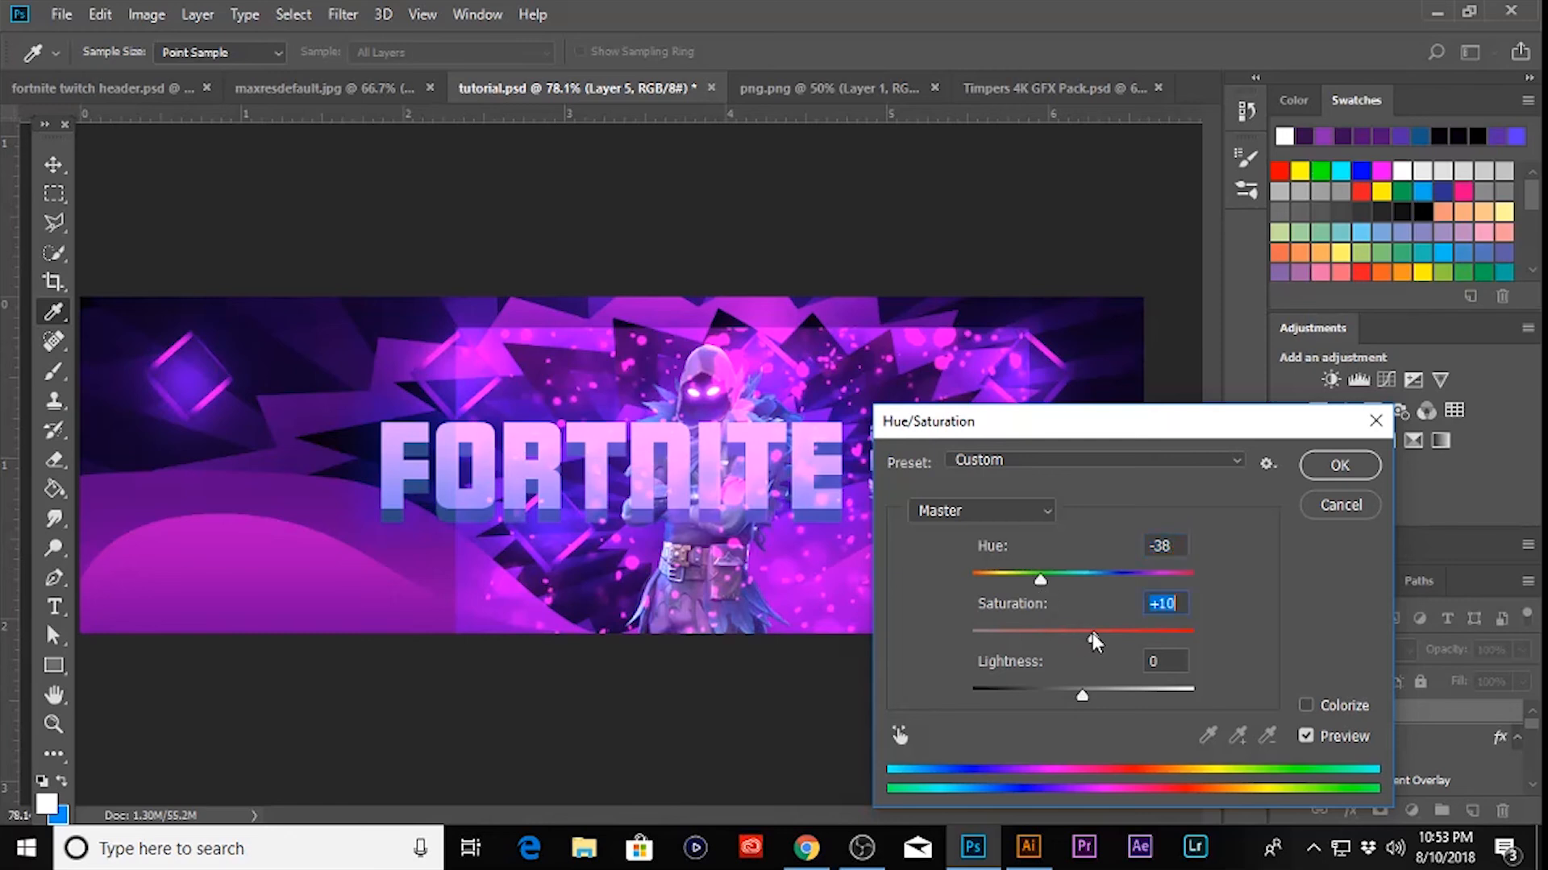
pyautogui.click(1320, 471)
# - Erase the part of the particle layer left of the character with a soft 700 px eraser
pyautogui.press('e')
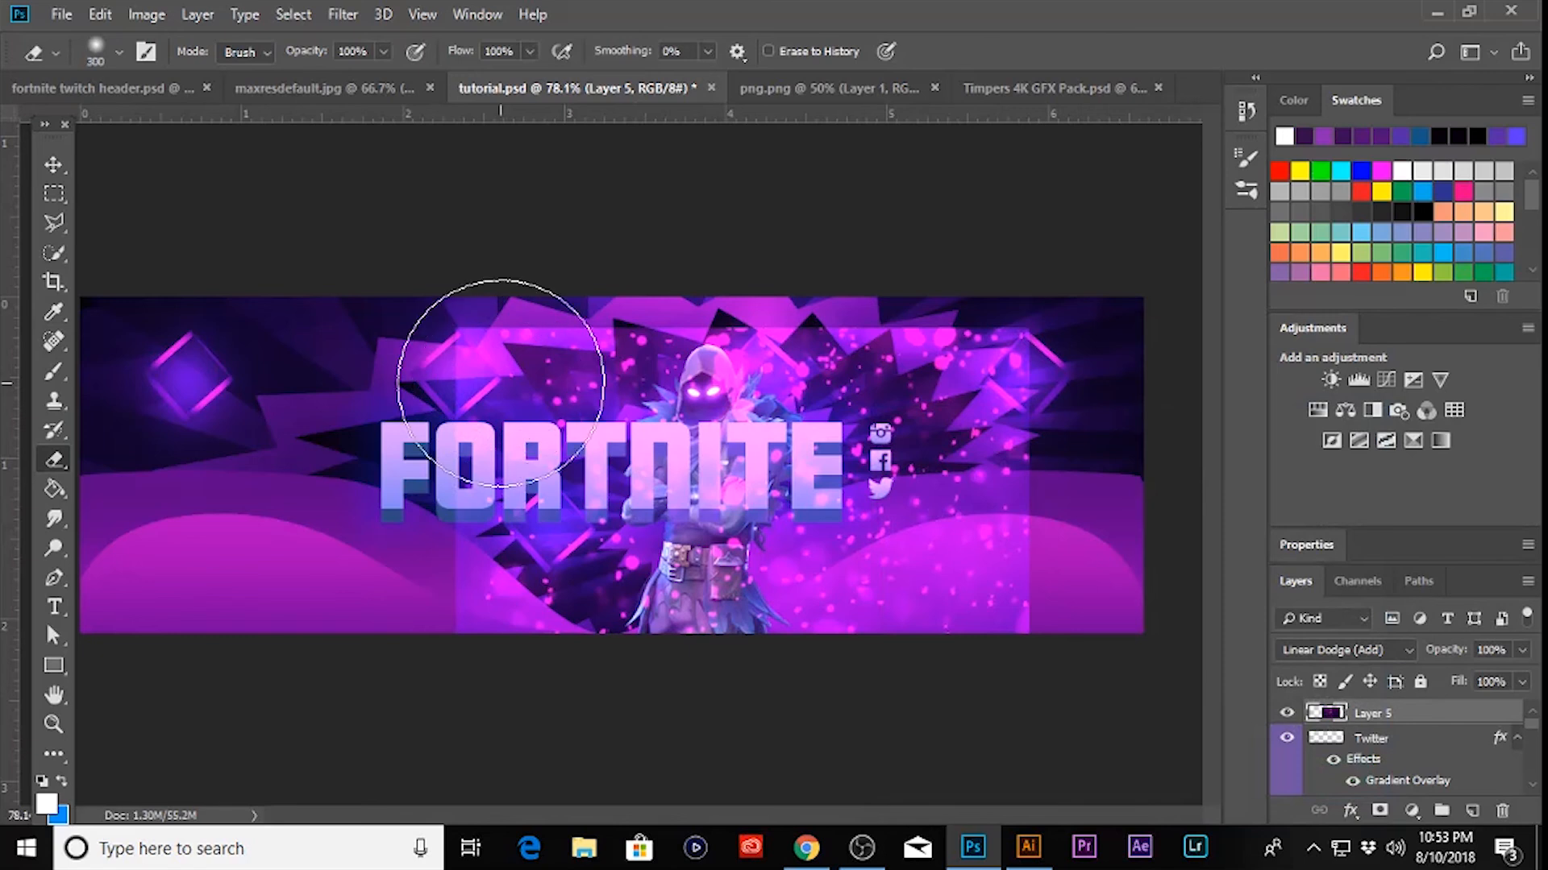
pyautogui.press(']')
pyautogui.press(']')
pyautogui.press(']')
pyautogui.press(']')
pyautogui.moveTo(438, 304); pyautogui.dragTo(373, 473)
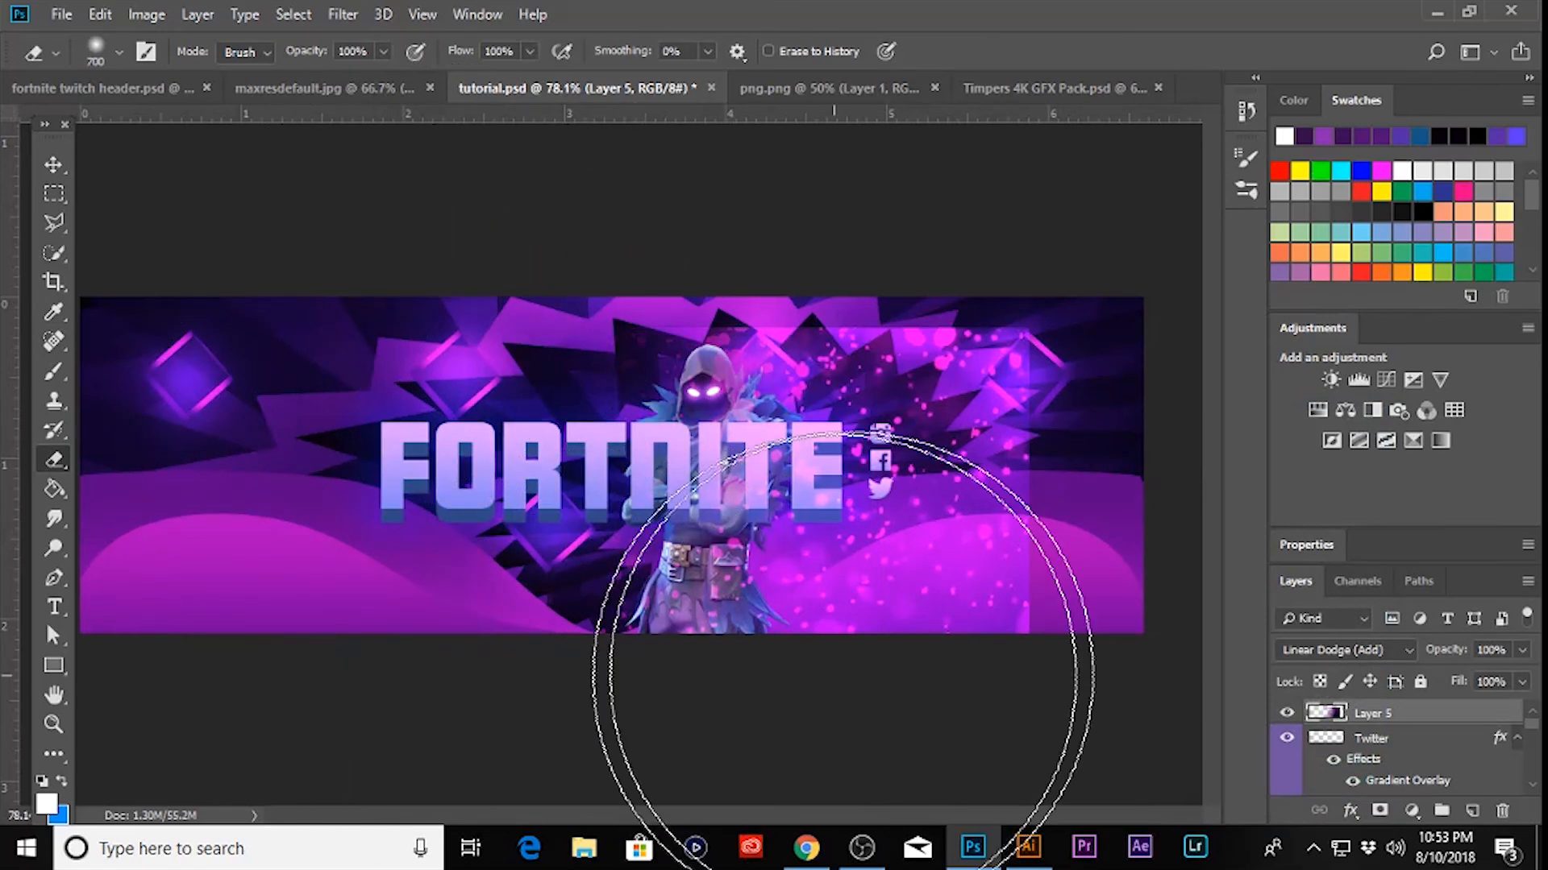
# - Try to erase the particle layer's hard right and bottom edges with the 700 px eraser
pyautogui.moveTo(843, 669); pyautogui.dragTo(1071, 345)
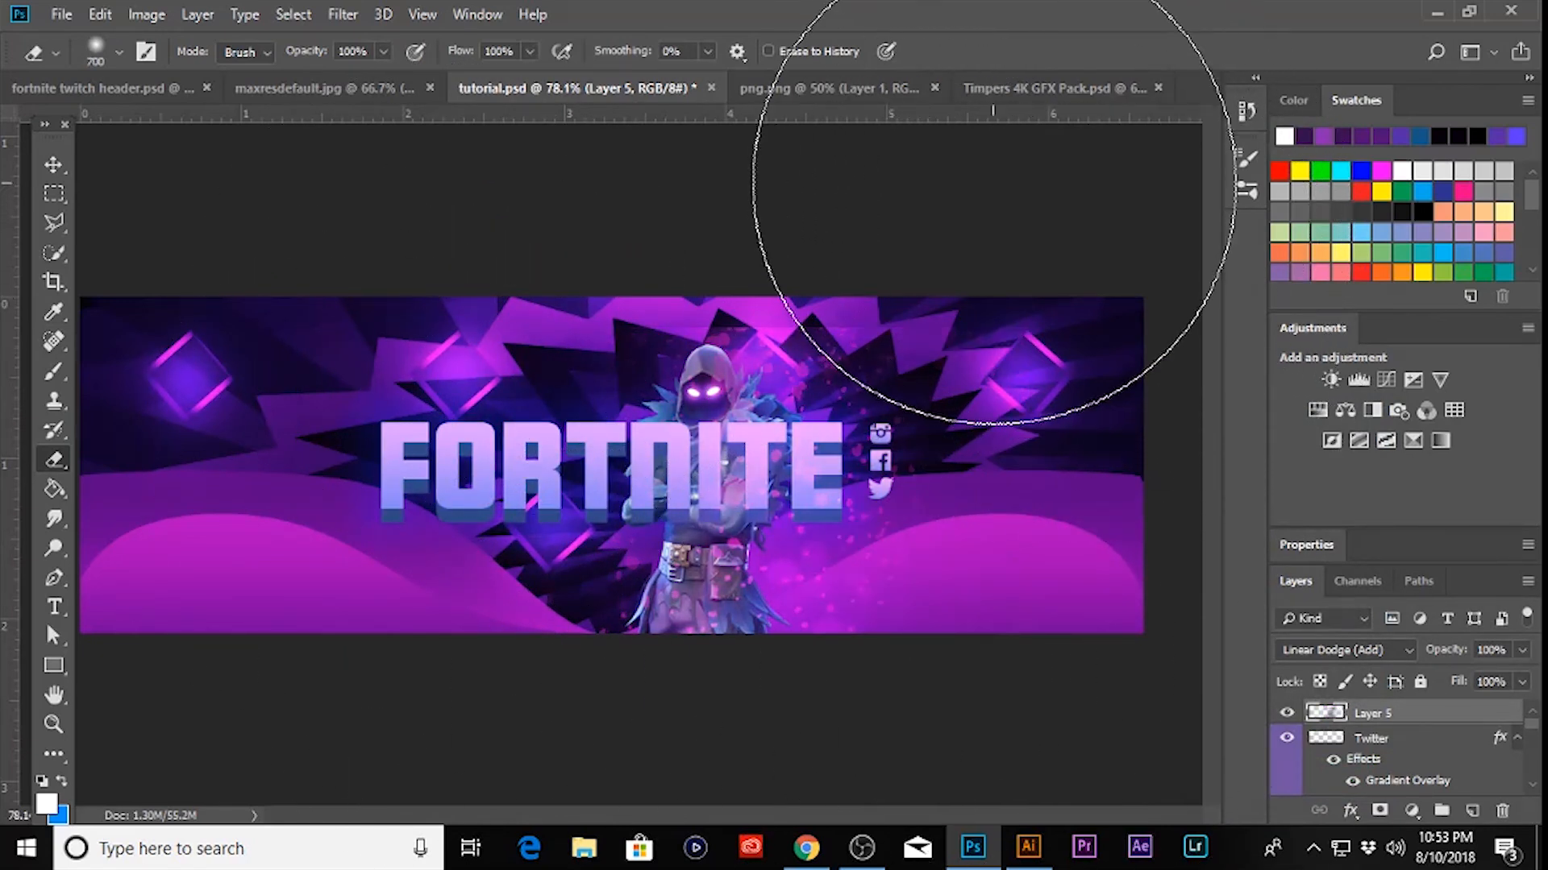
pyautogui.moveTo(1054, 590)
pyautogui.mouseDown()
pyautogui.moveTo(1025, 571)
pyautogui.moveTo(694, 645)
pyautogui.mouseUp()
pyautogui.scroll(-4, 511, 574)
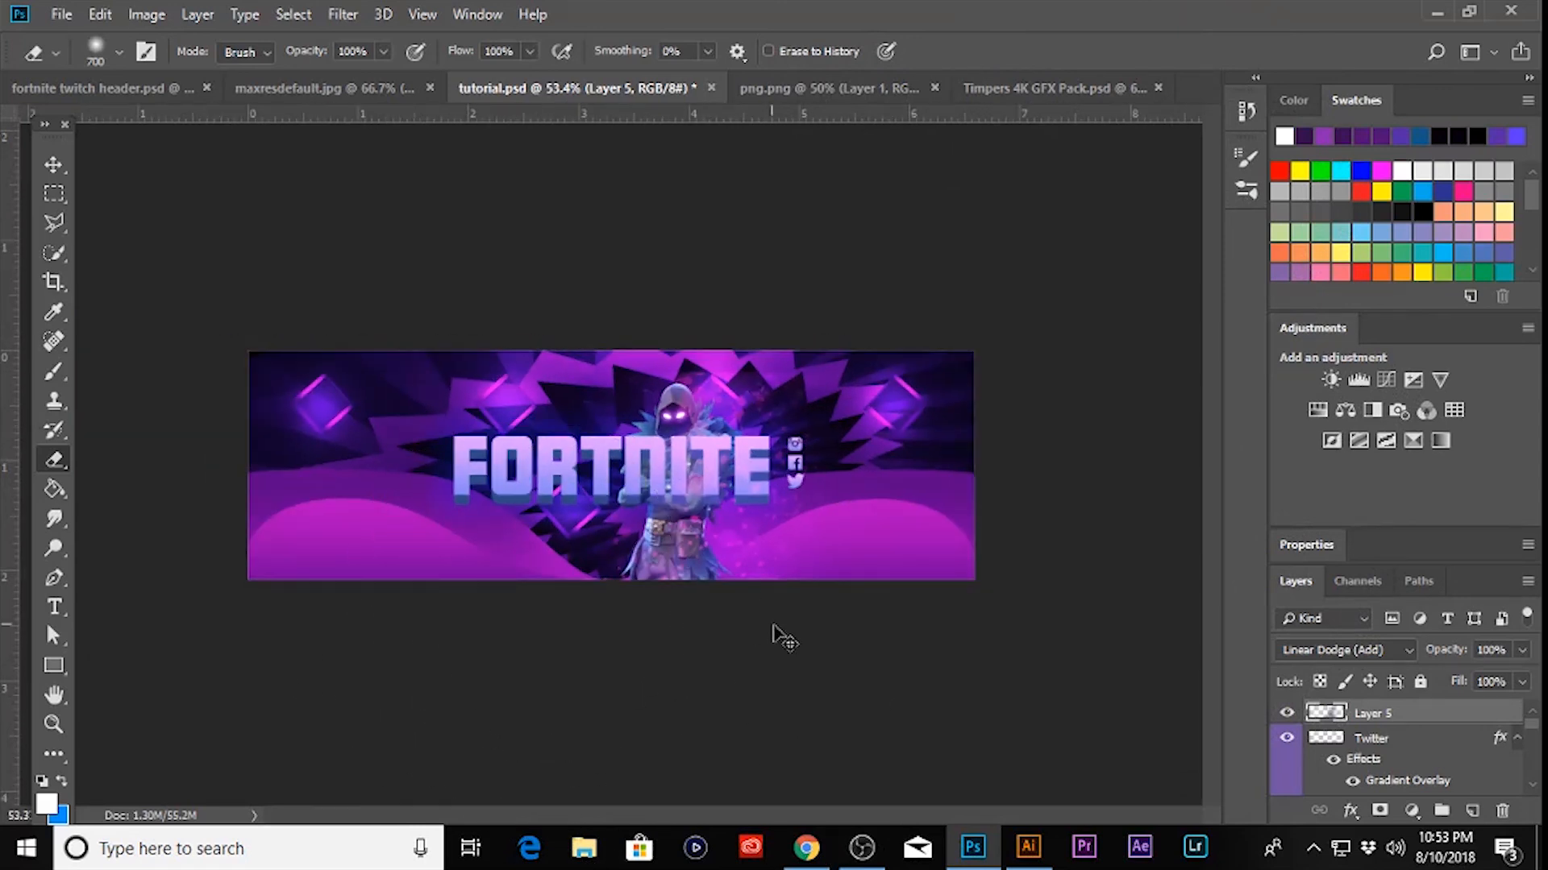
# - Shift the particle layer slightly to the right and soften its hard outer edges with a smaller 250 px eraser
pyautogui.scroll(2, 617, 477)
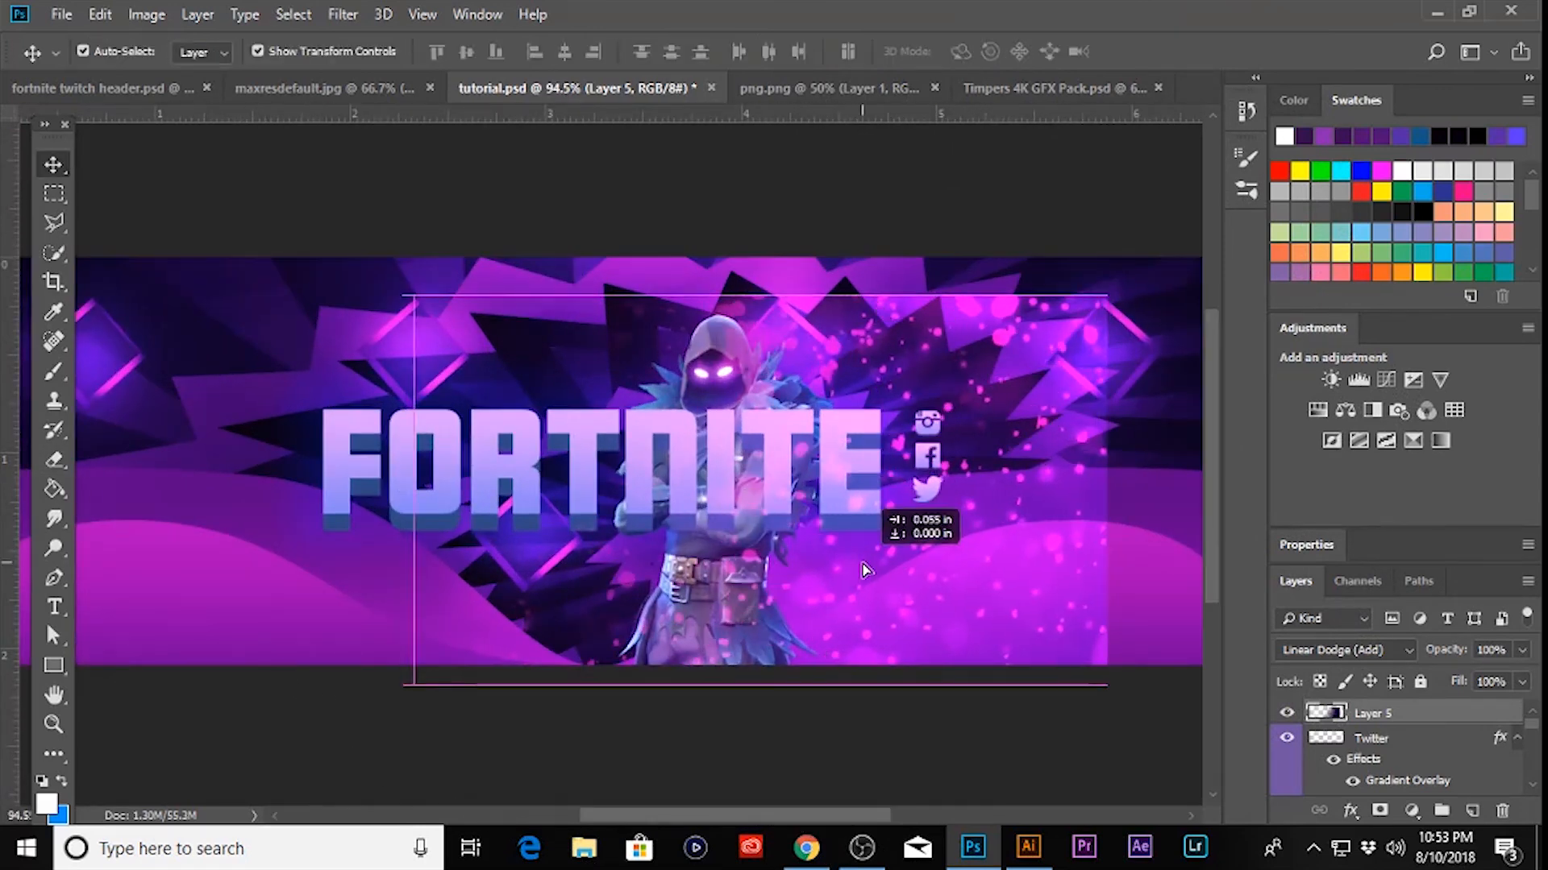
pyautogui.press('[')
pyautogui.press('[')
pyautogui.press('[')
pyautogui.press('[')
pyautogui.press('[')
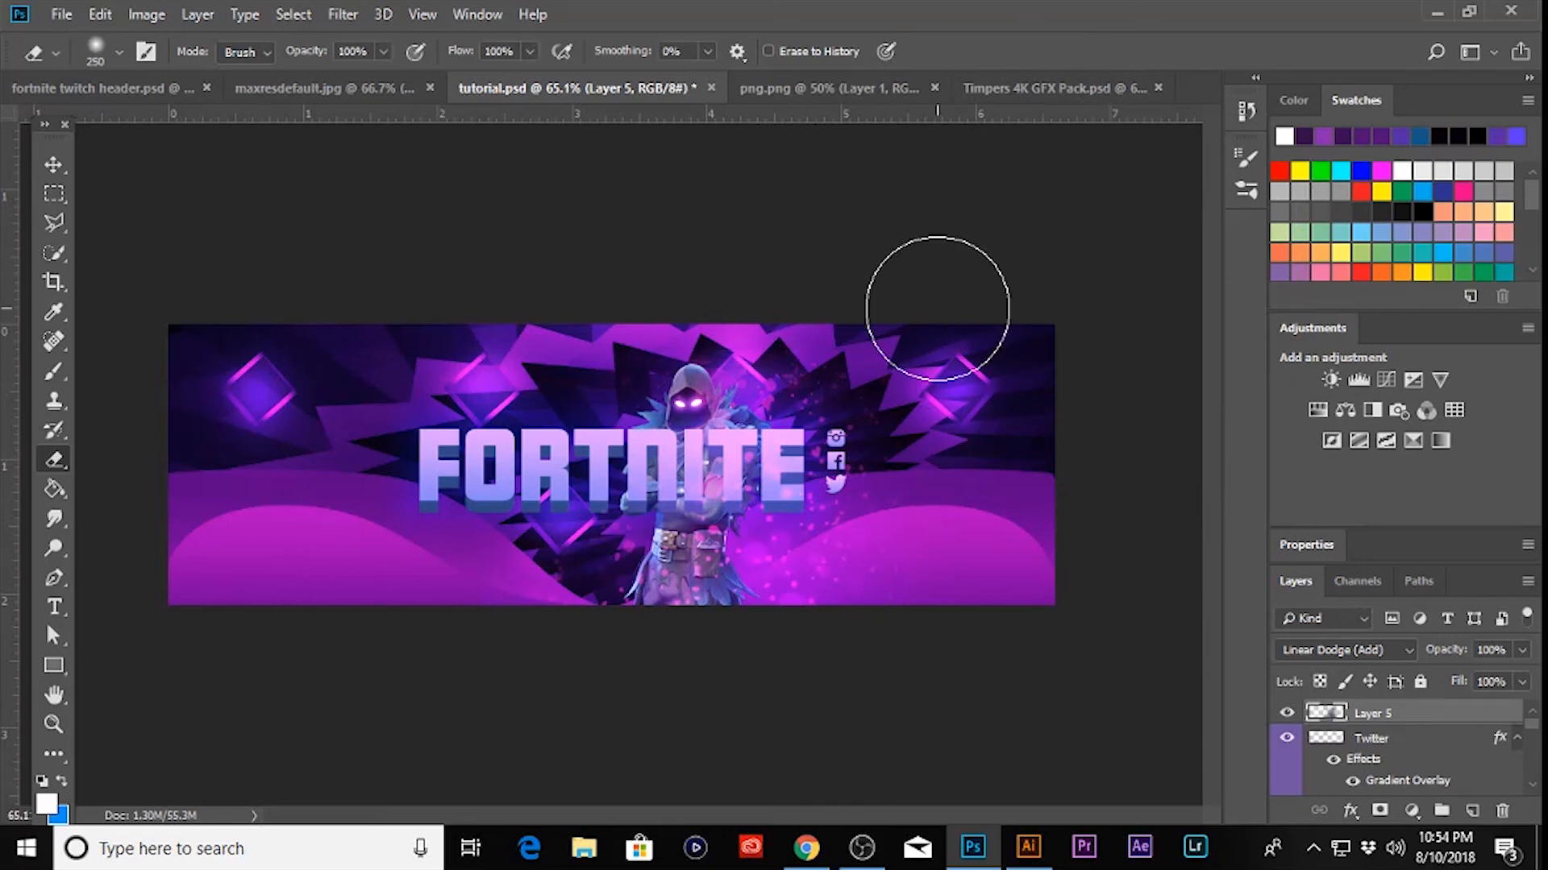
# - Move the particle layer down the layer stack, beneath the styled social media icon layers
pyautogui.scroll(2, 1117, 477)
pyautogui.moveTo(1372, 713); pyautogui.dragTo(1378, 774)
pyautogui.scroll(-3, 1405, 751)
pyautogui.moveTo(1400, 713); pyautogui.dragTo(1375, 777)
pyautogui.click(54, 166)
pyautogui.click(546, 239)
pyautogui.scroll(-2, 546, 240)
pyautogui.scroll(1, 547, 242)
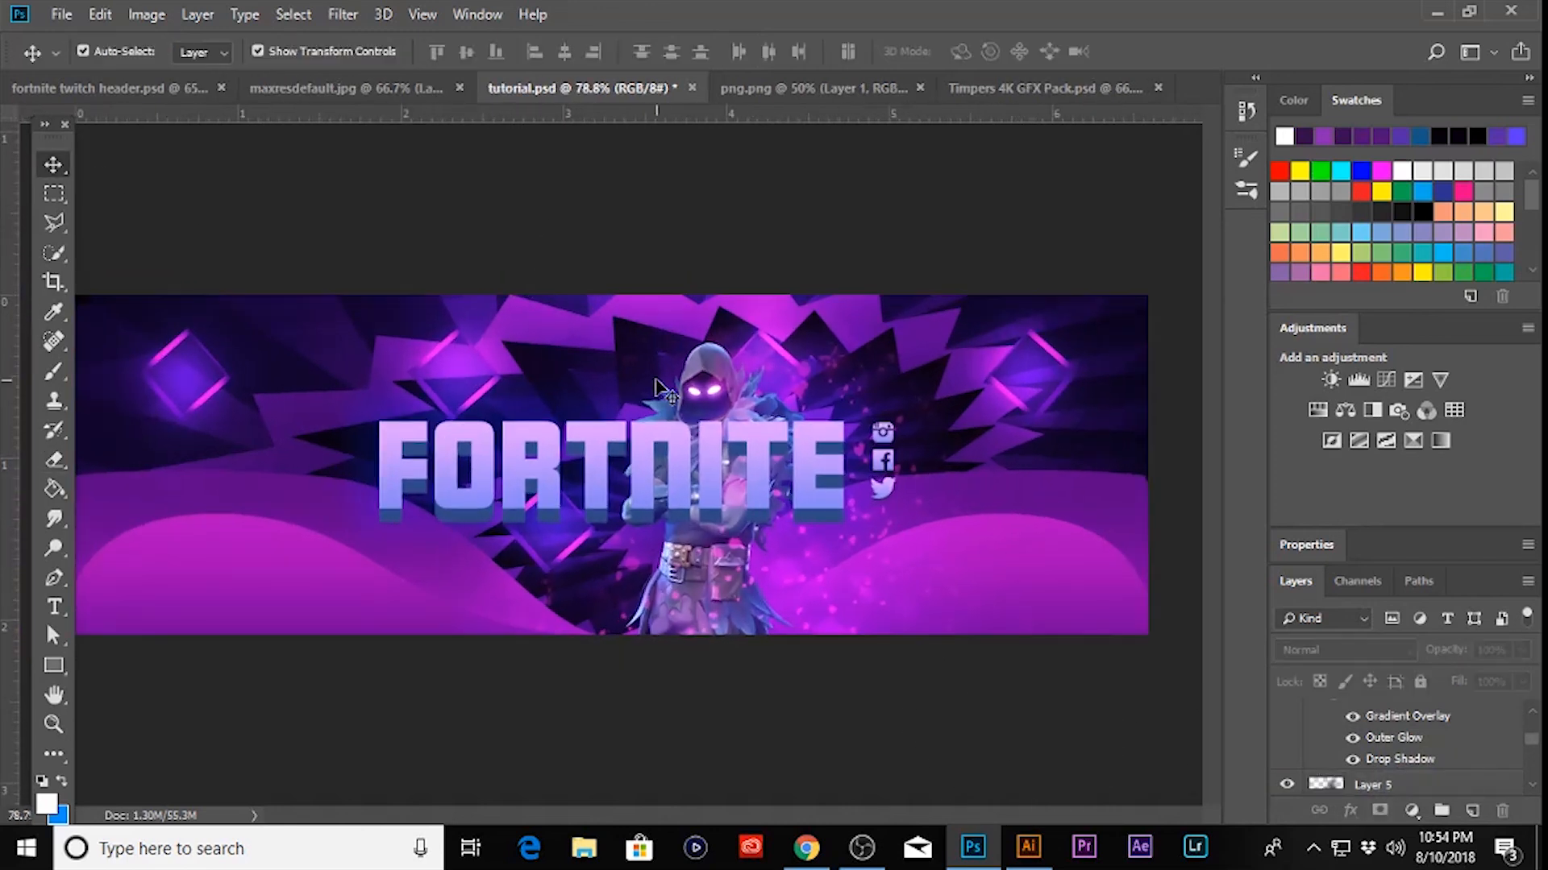
# - Place a copy of the particles over the background left of the character and soften its edges with the Eraser
pyautogui.moveTo(803, 589); pyautogui.dragTo(553, 460)
pyautogui.click(54, 460)
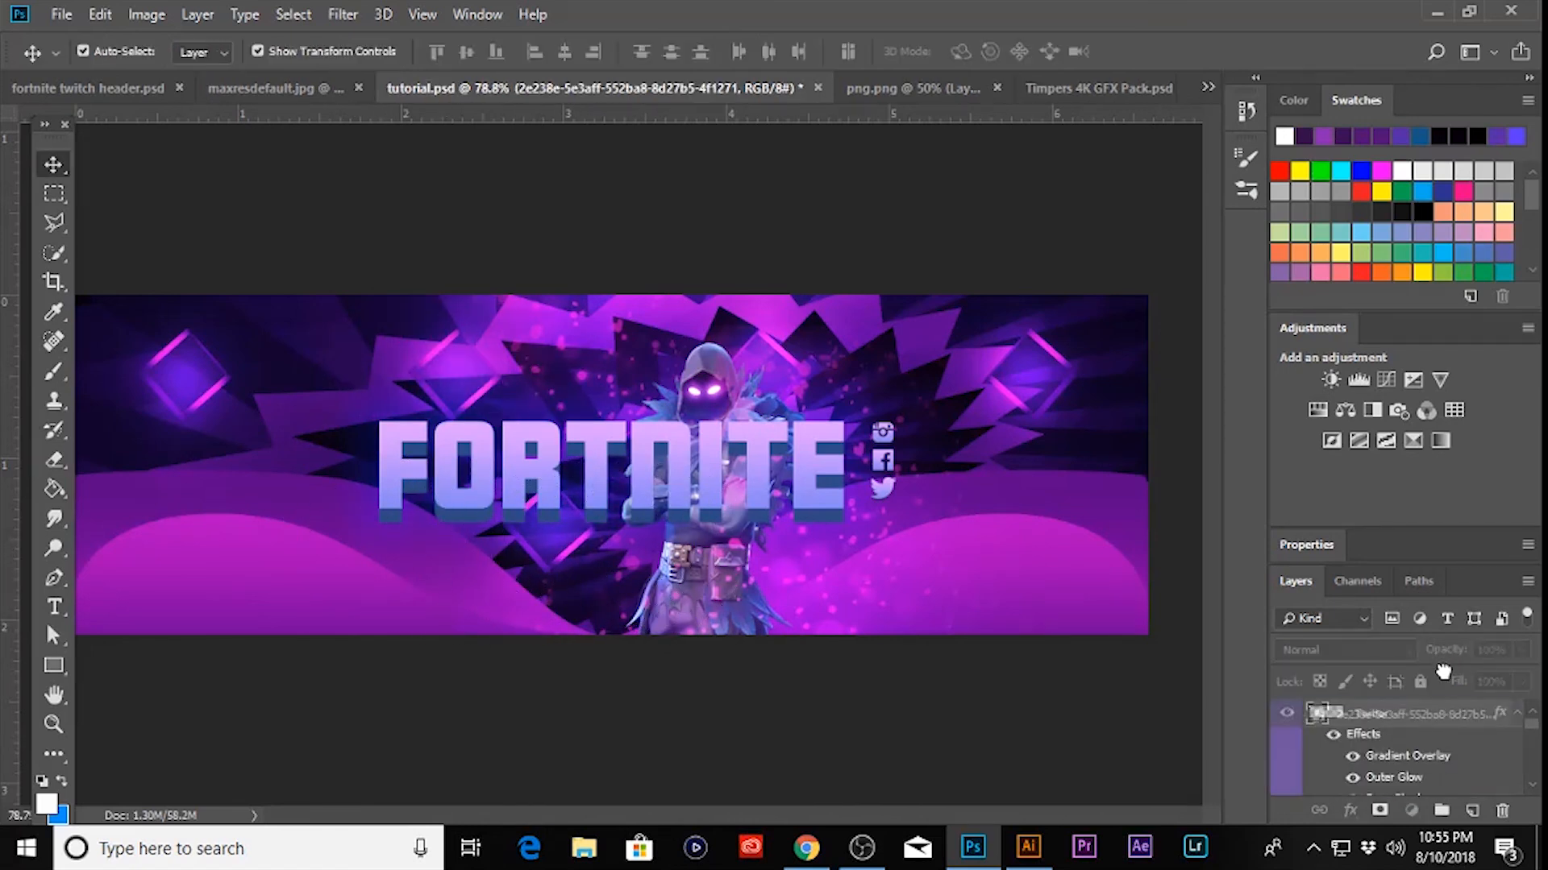
# - Move the hidden colour palette layer to the top of the layer stack and make it visible
pyautogui.moveTo(1423, 698); pyautogui.dragTo(1419, 714)
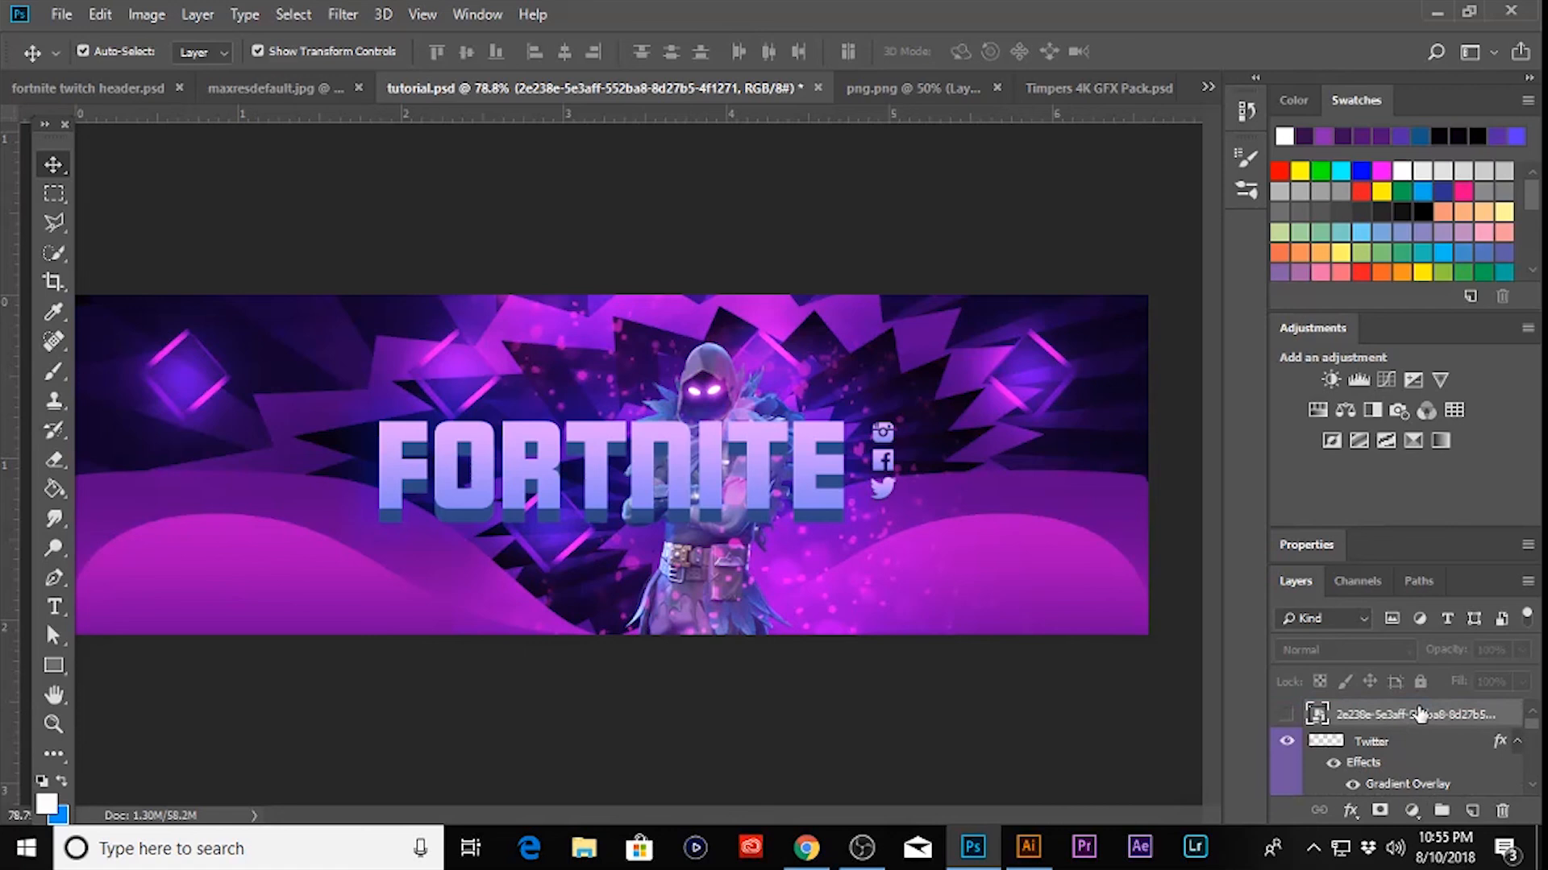
pyautogui.click(1288, 715)
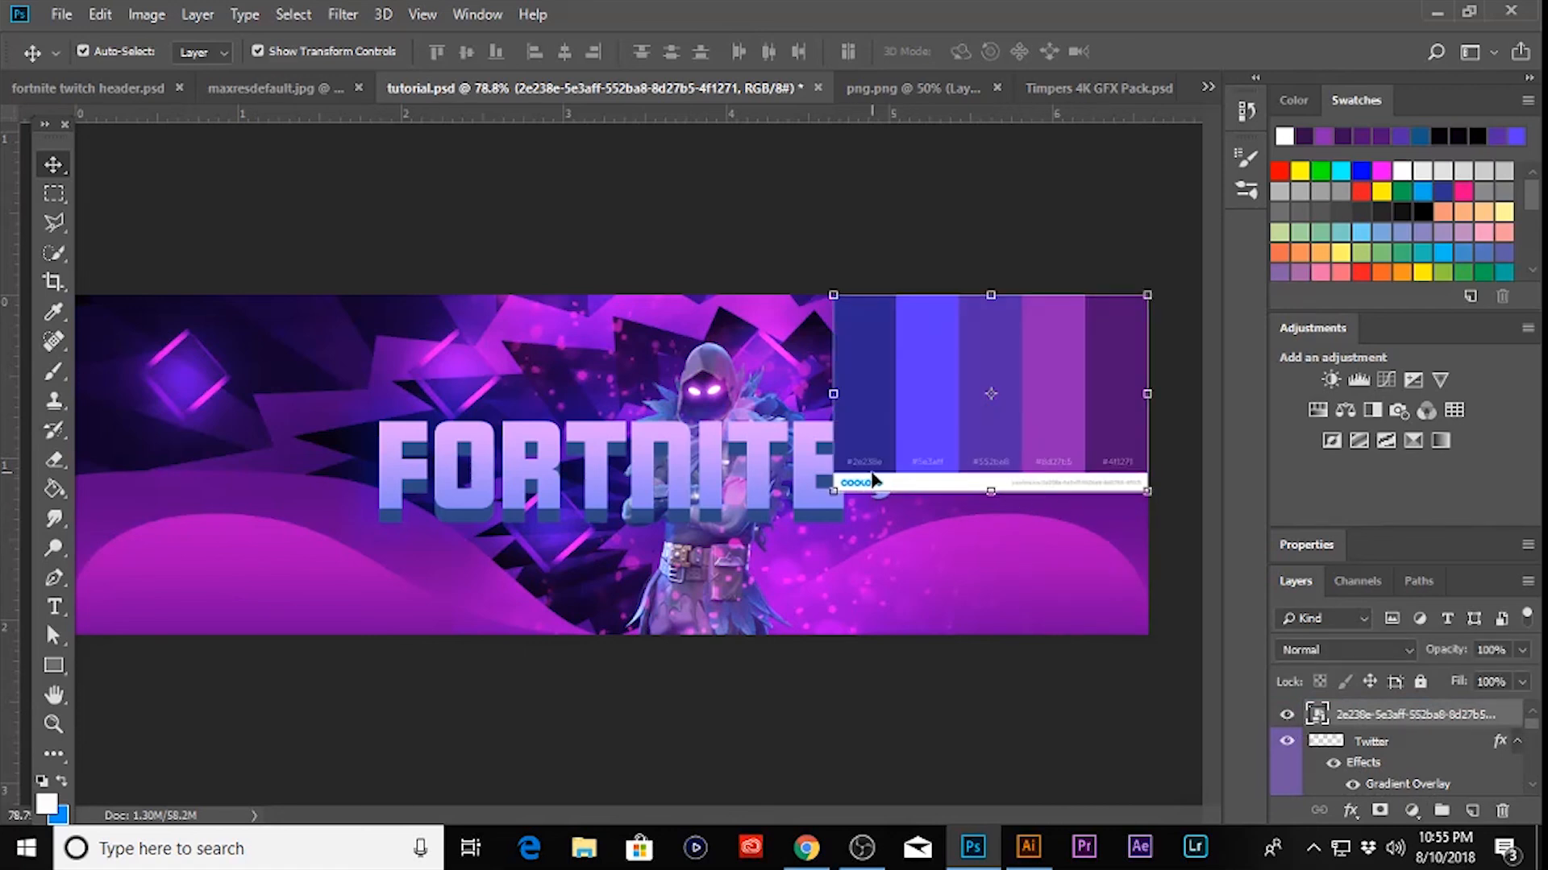
# - Show the guides and draw a slim pointed spike over the left wave with the Pen tool, filled with the palette's #5e3aff
pyautogui.click(191, 222)
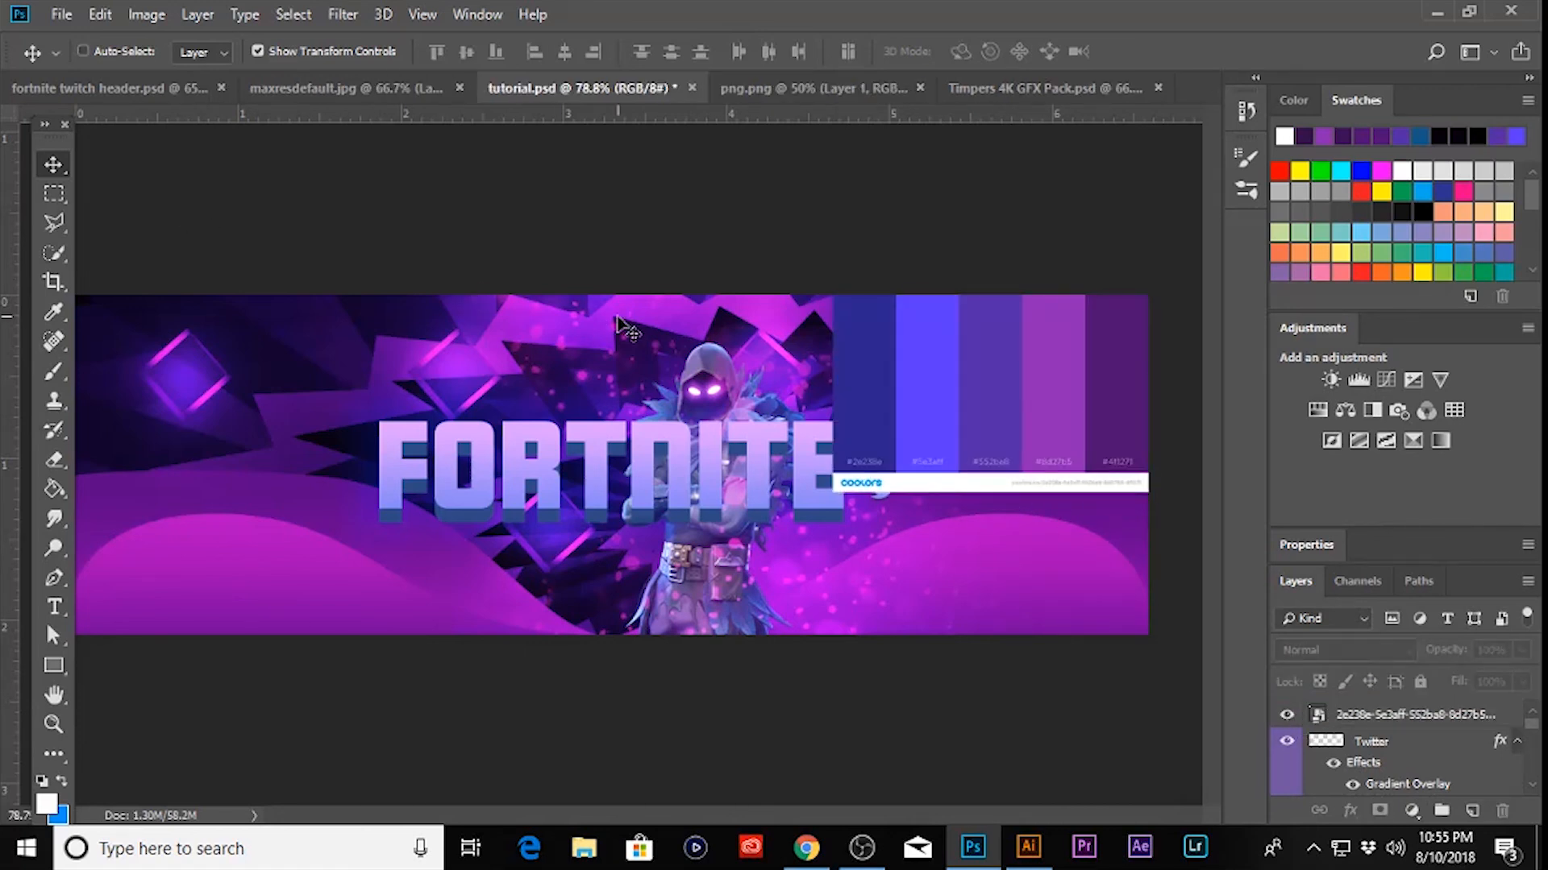
pyautogui.hotkey('ctrl', ';')
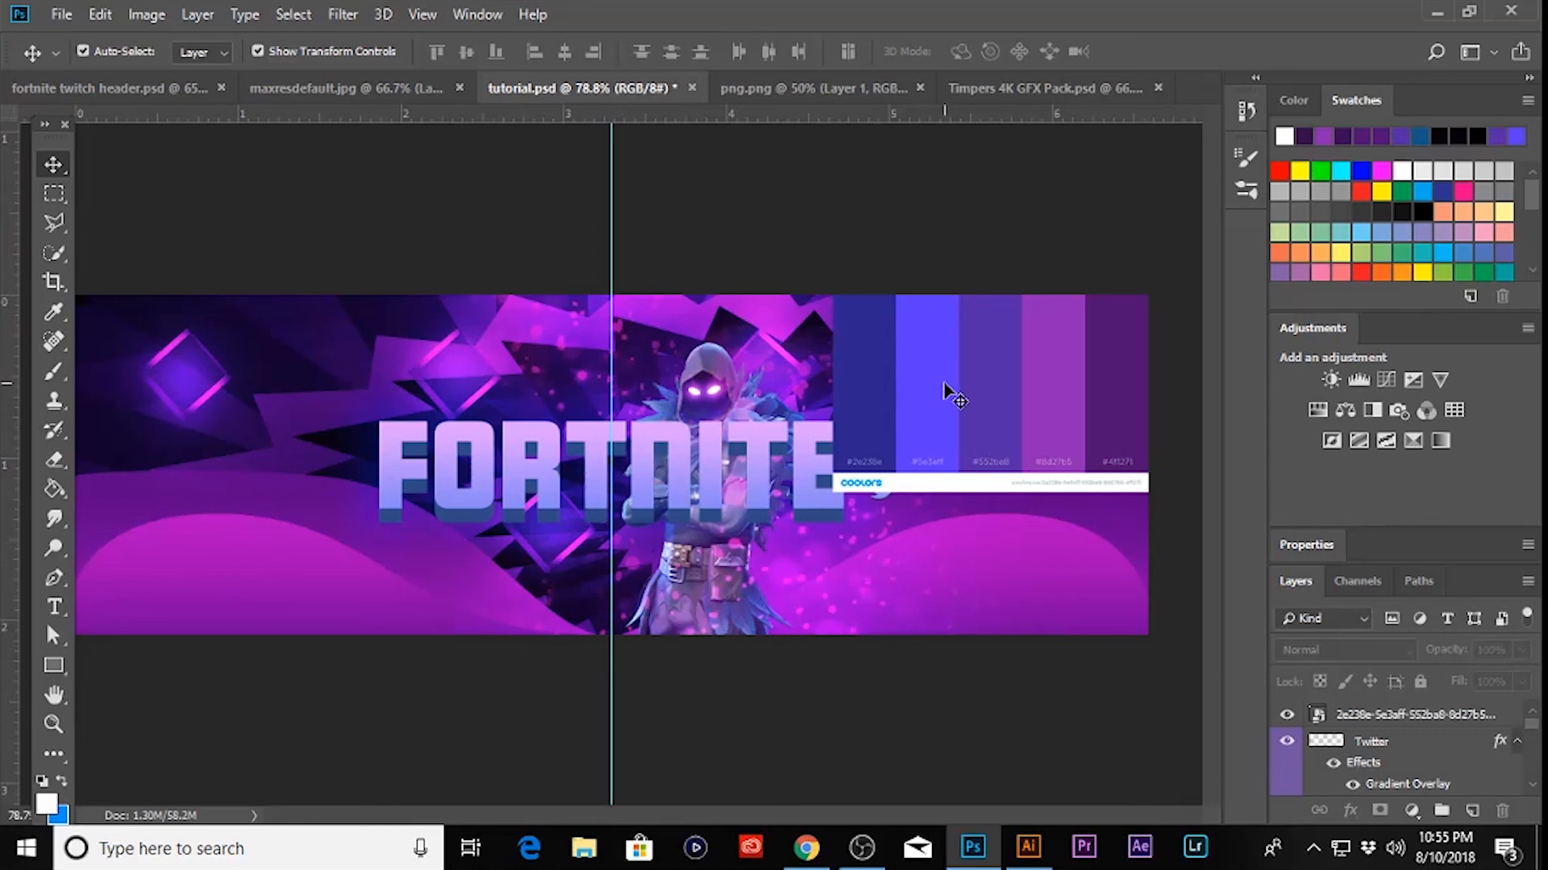
pyautogui.press('p')
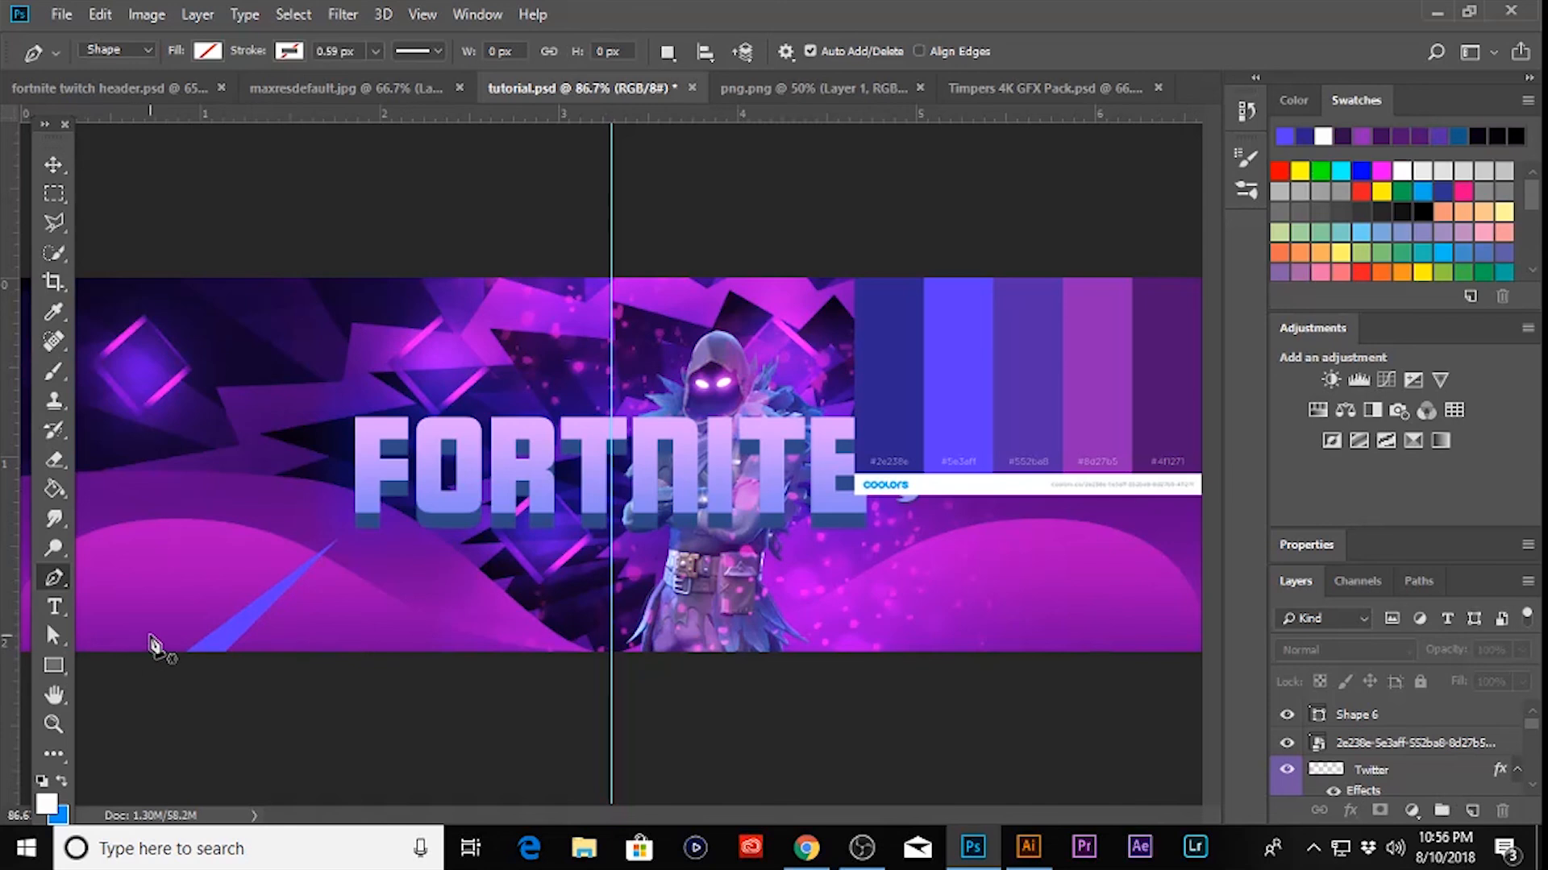
pyautogui.keyDown('alt'); pyautogui.scroll(-1, 152, 643); pyautogui.keyUp('alt')
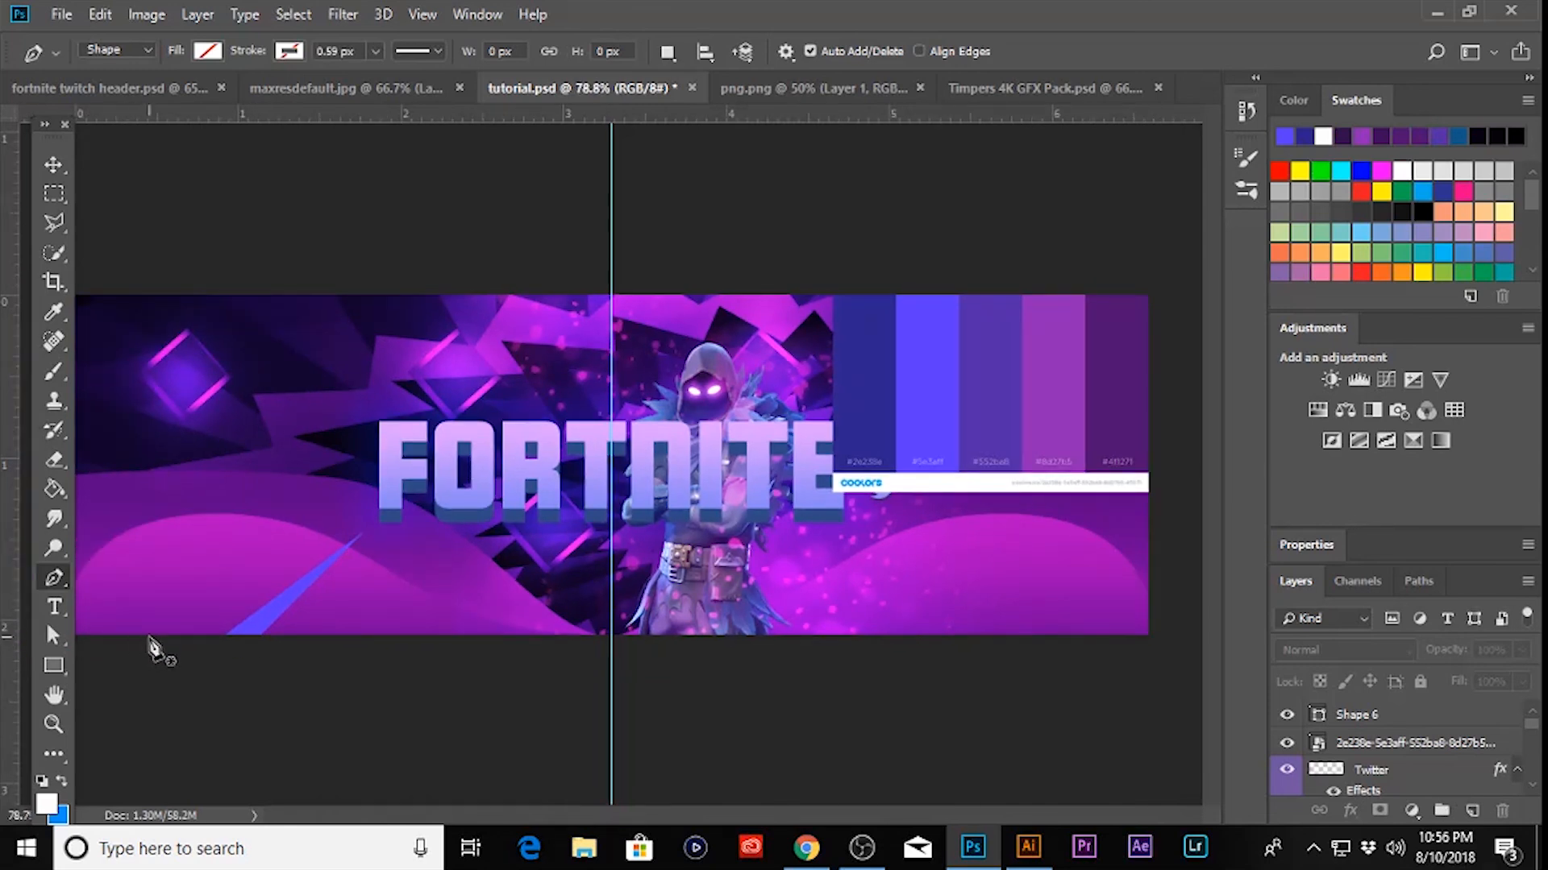
# - Draw a longer slim spike about 238 px wide and 157 px high with the Pen tool, to the left of the first one
pyautogui.click(148, 634)
pyautogui.click(274, 508)
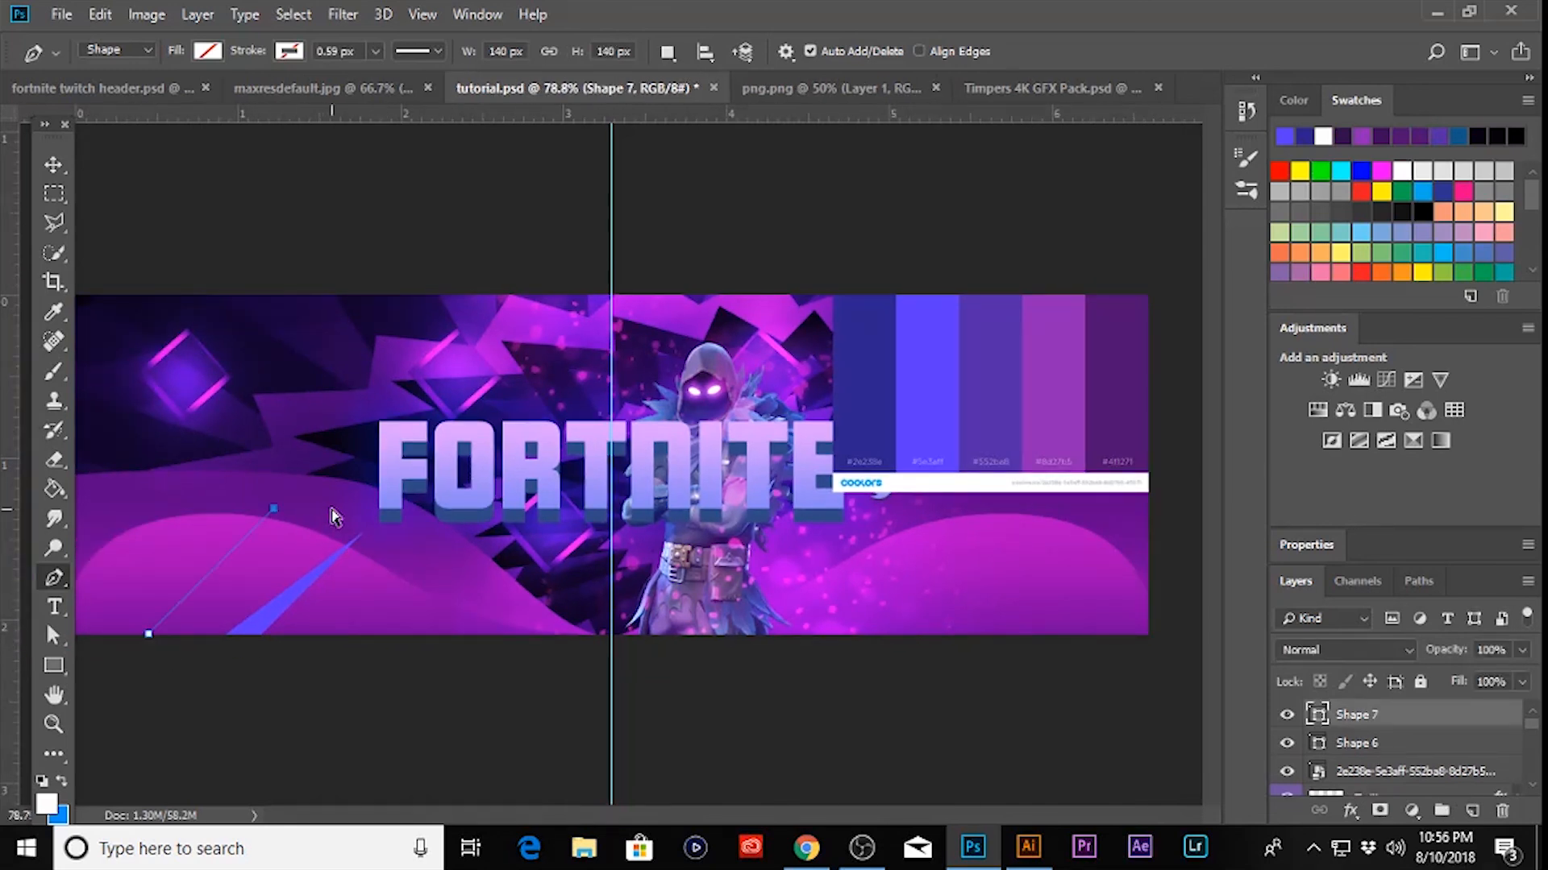
pyautogui.hotkey('ctrl', 'z')
pyautogui.click(335, 509)
pyautogui.hotkey('ctrl', 'z')
pyautogui.click(361, 499)
pyautogui.hotkey('ctrl', 'z')
pyautogui.click(148, 634)
# - Try filling the longer spike with the palette's purple #8d27b5
pyautogui.click(208, 51)
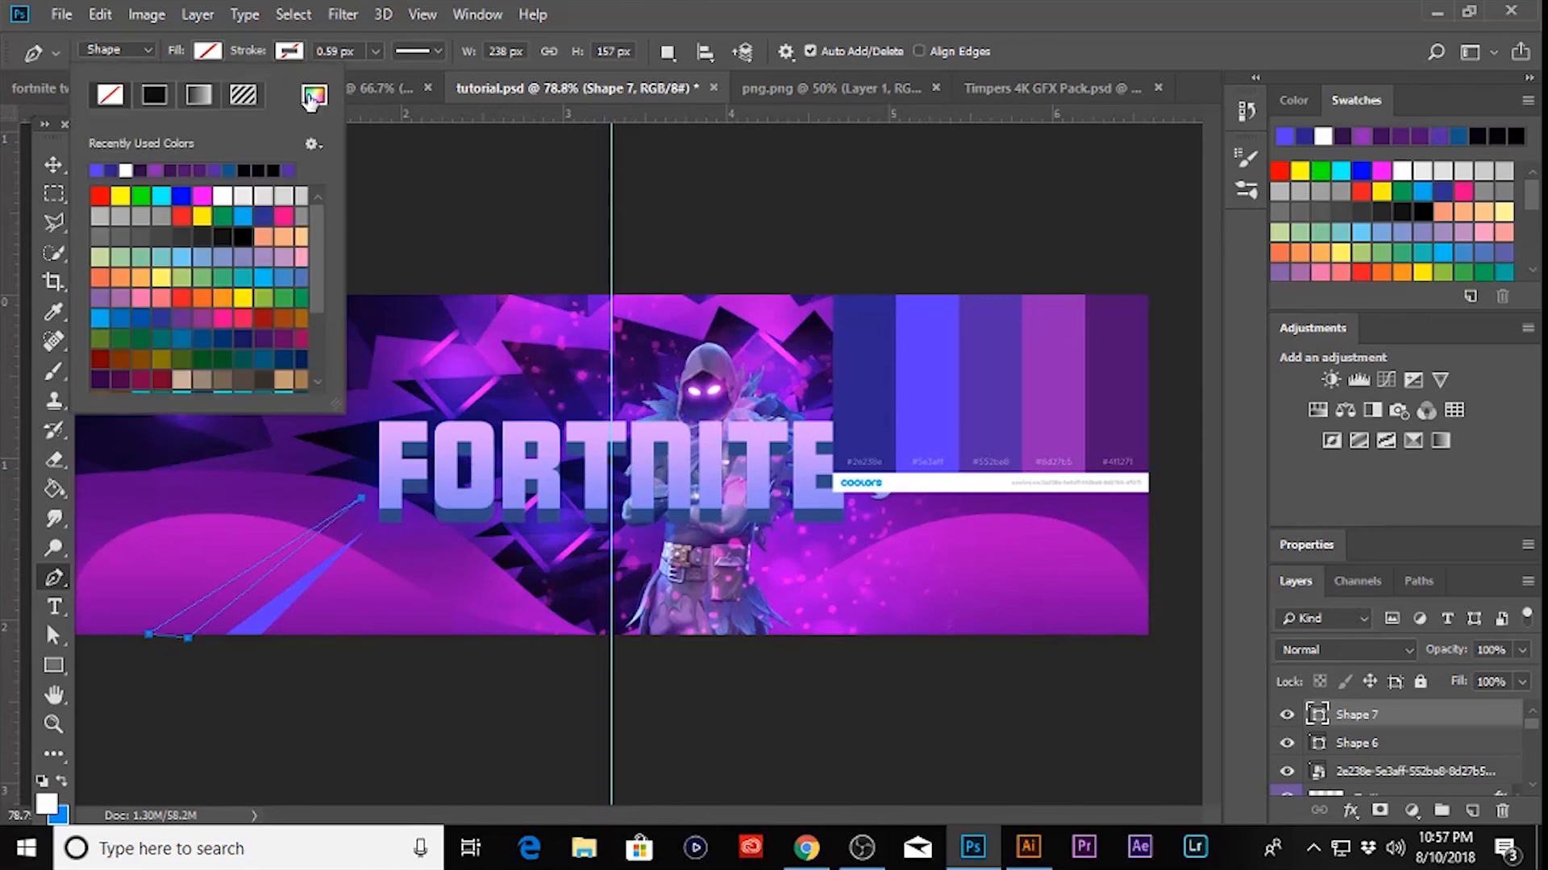
pyautogui.click(314, 95)
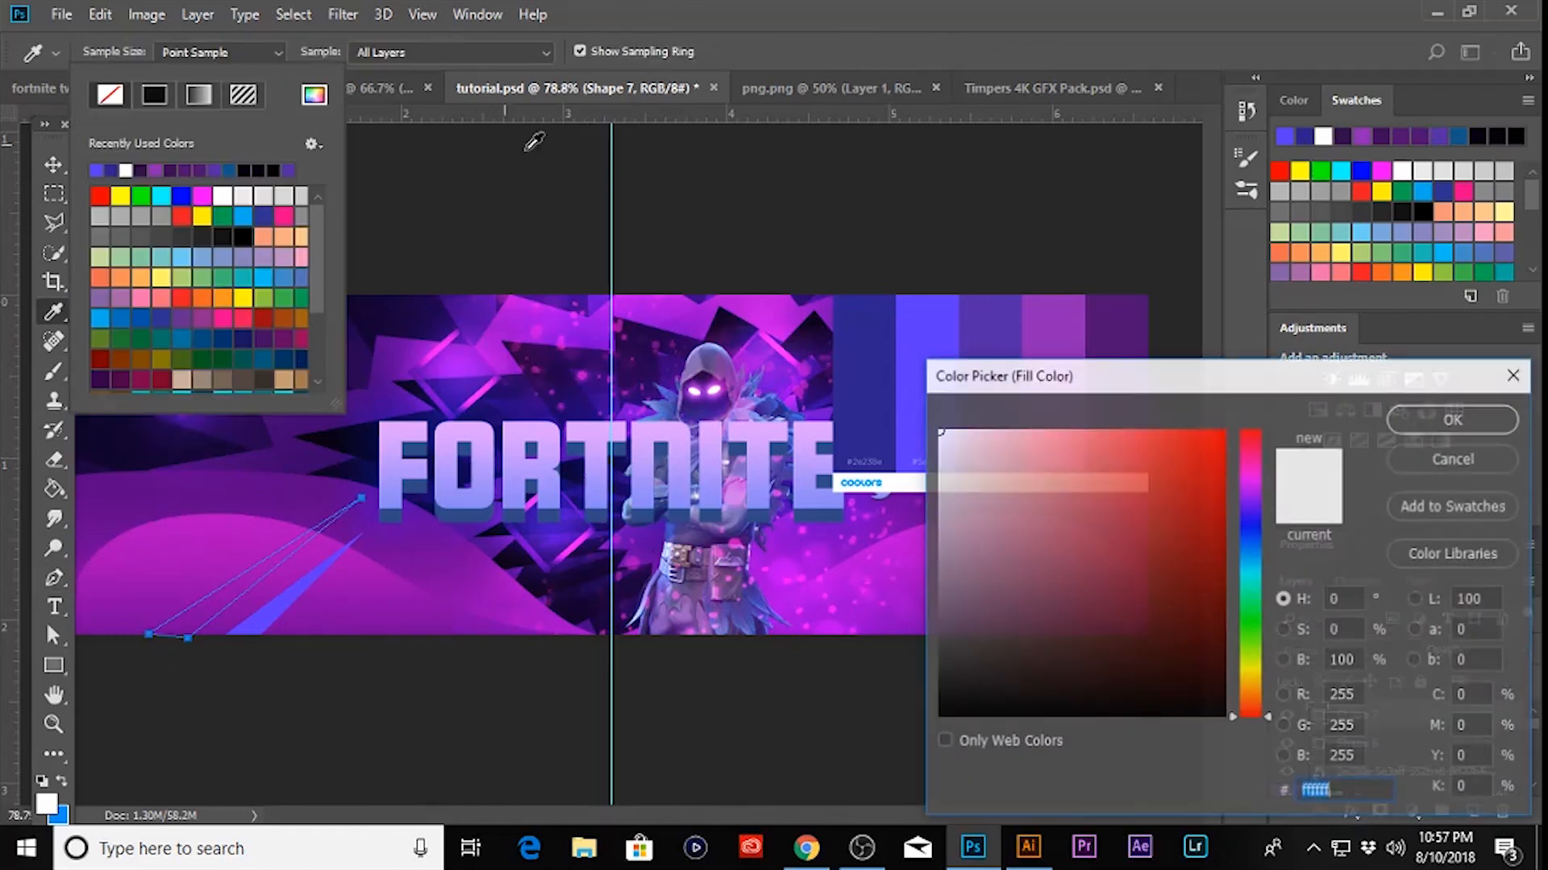
pyautogui.click(1038, 316)
pyautogui.click(1409, 419)
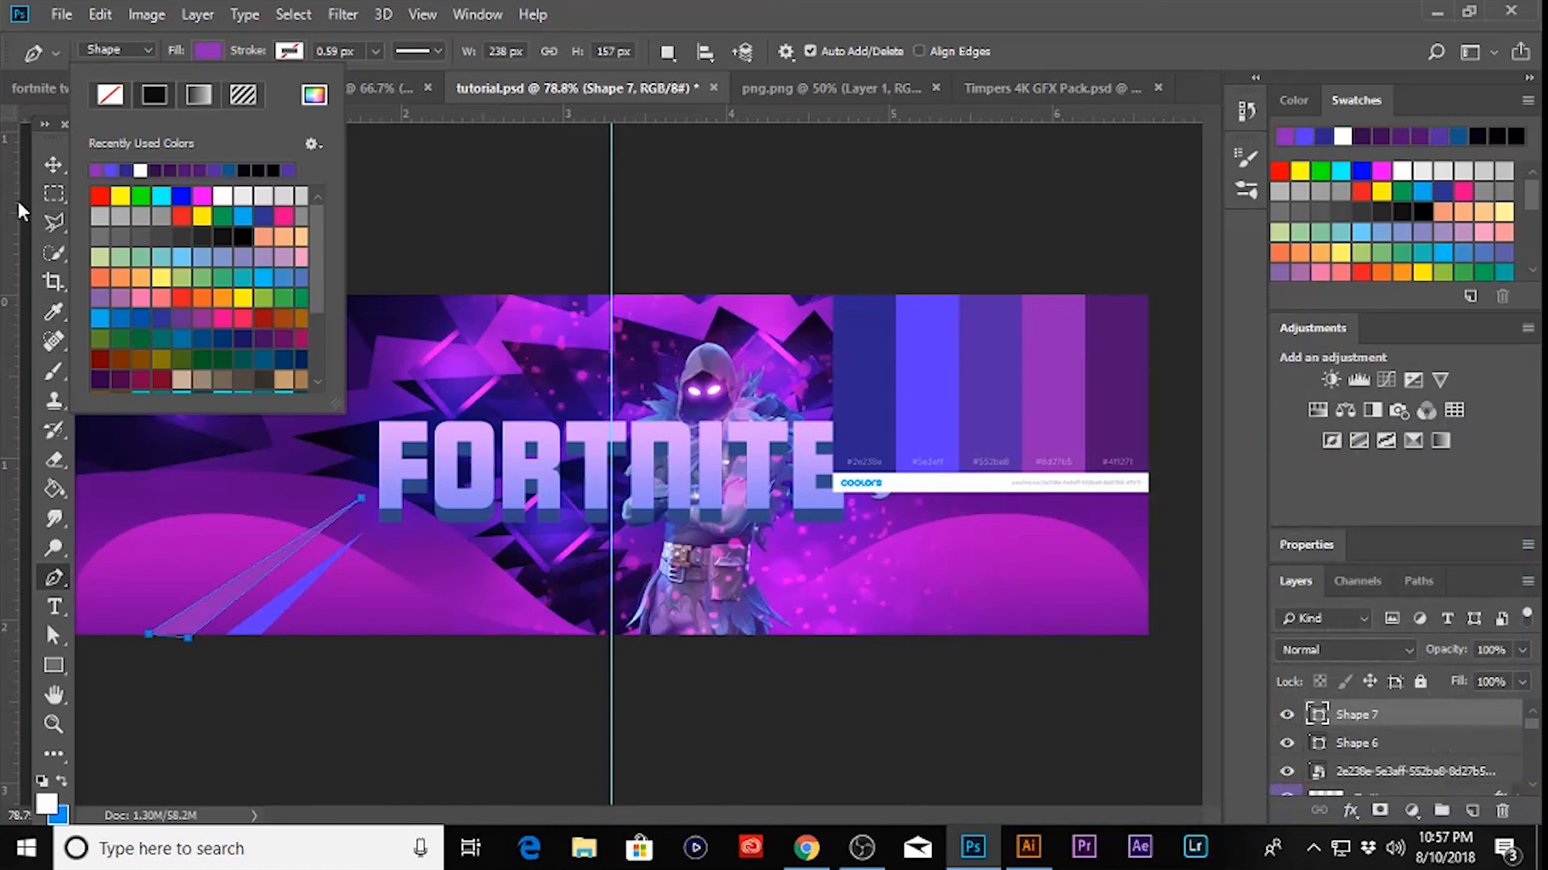
# - Fill the longer spike with the palette's dark blue #2e238e
pyautogui.click(313, 95)
pyautogui.click(876, 325)
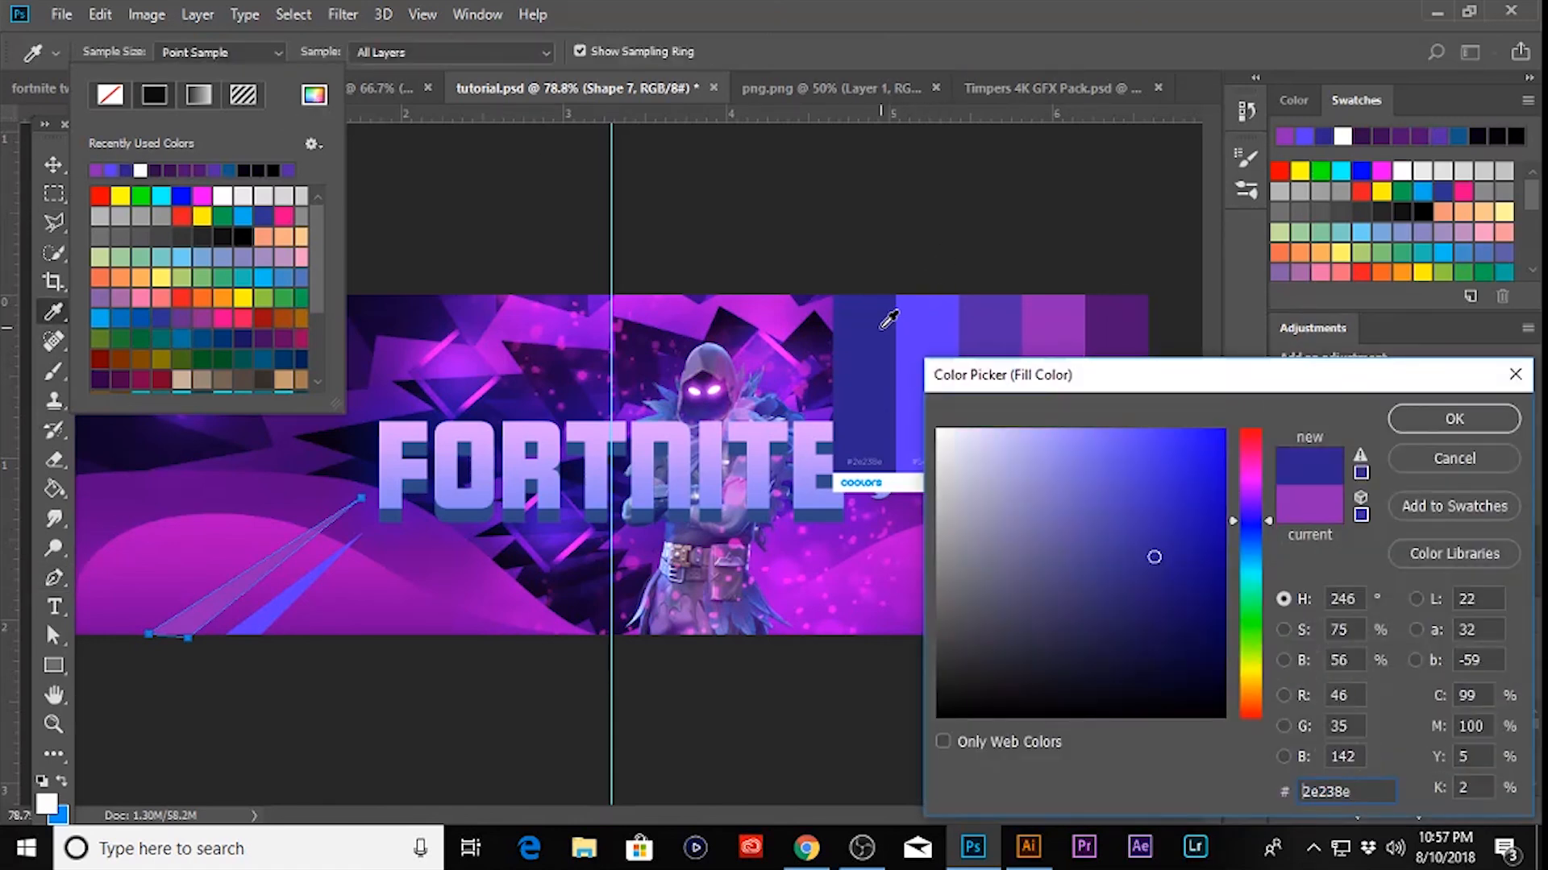
pyautogui.press('Return')
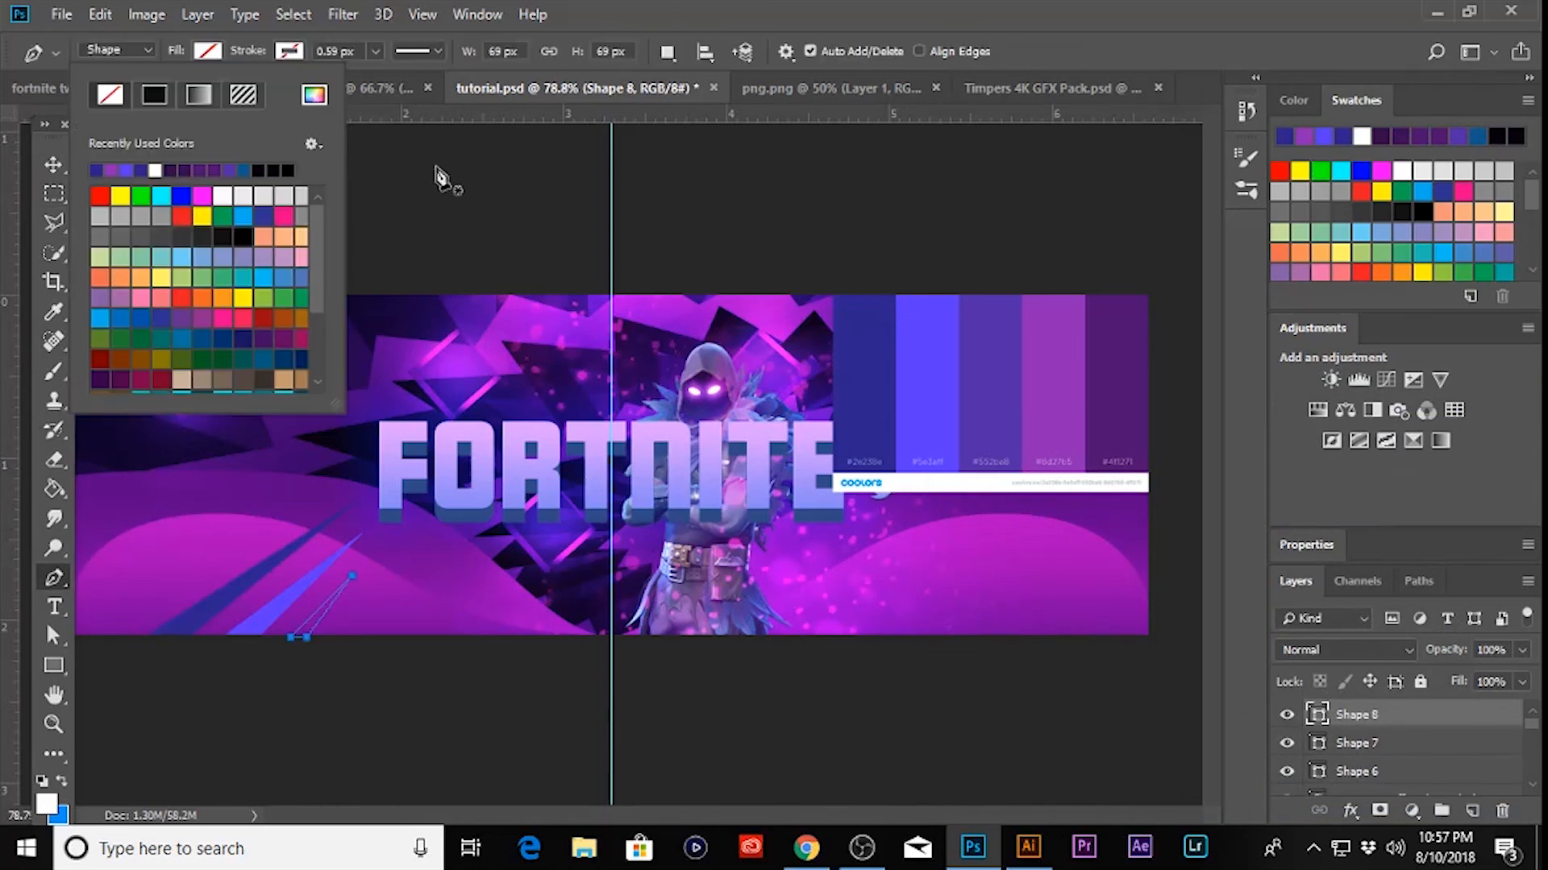
# - Add a small third spike, about 69 px wide and high, to the right of the other two, filled with the palette's dark purple #4f1271
pyautogui.click(313, 95)
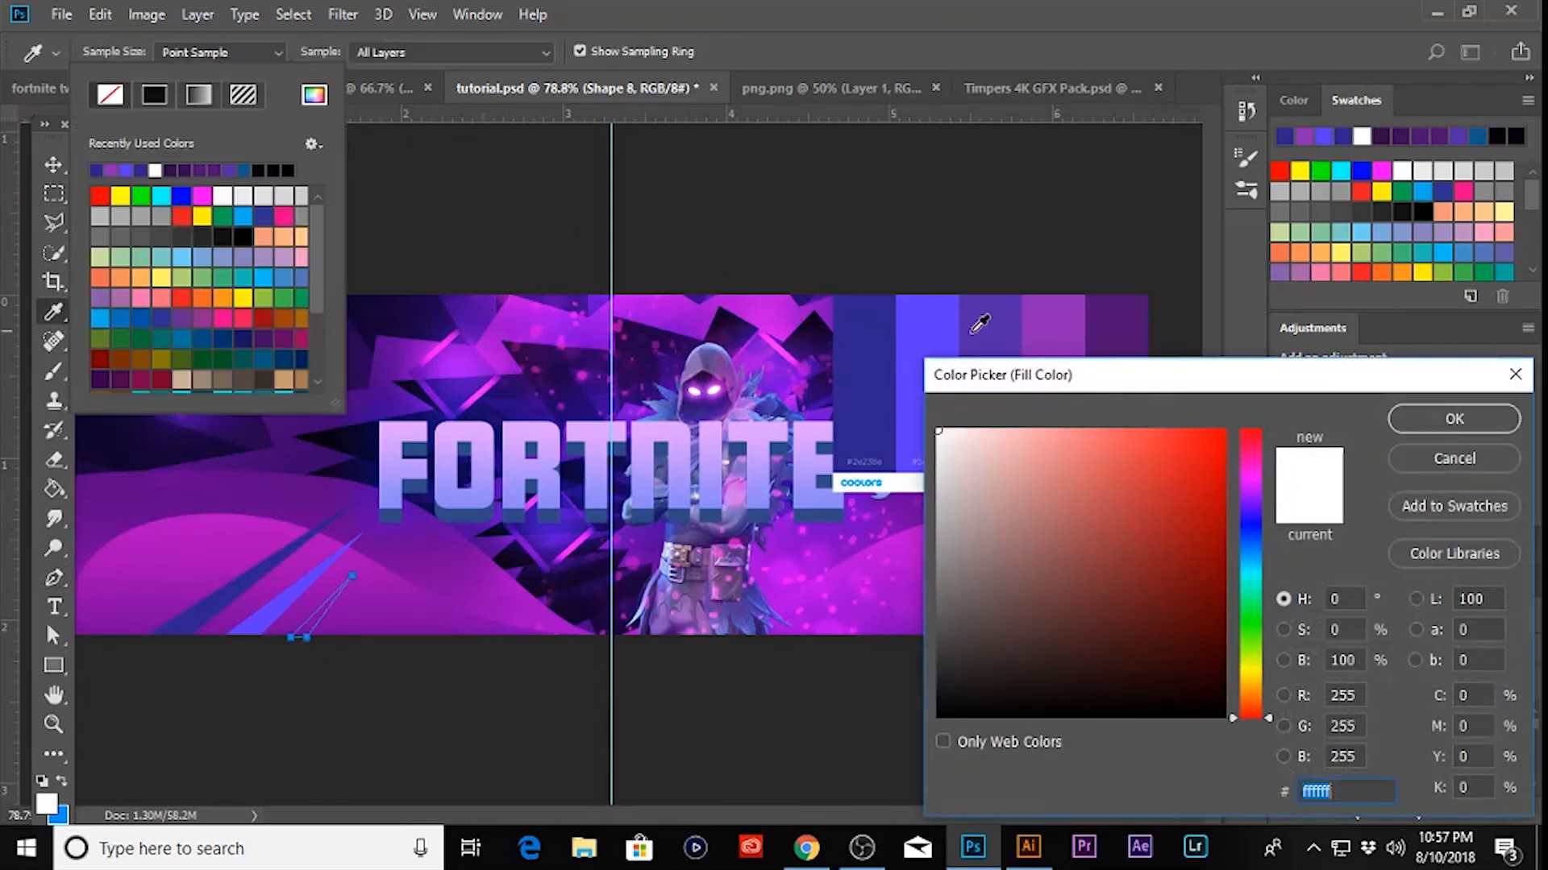
pyautogui.click(1138, 321)
pyautogui.click(1425, 427)
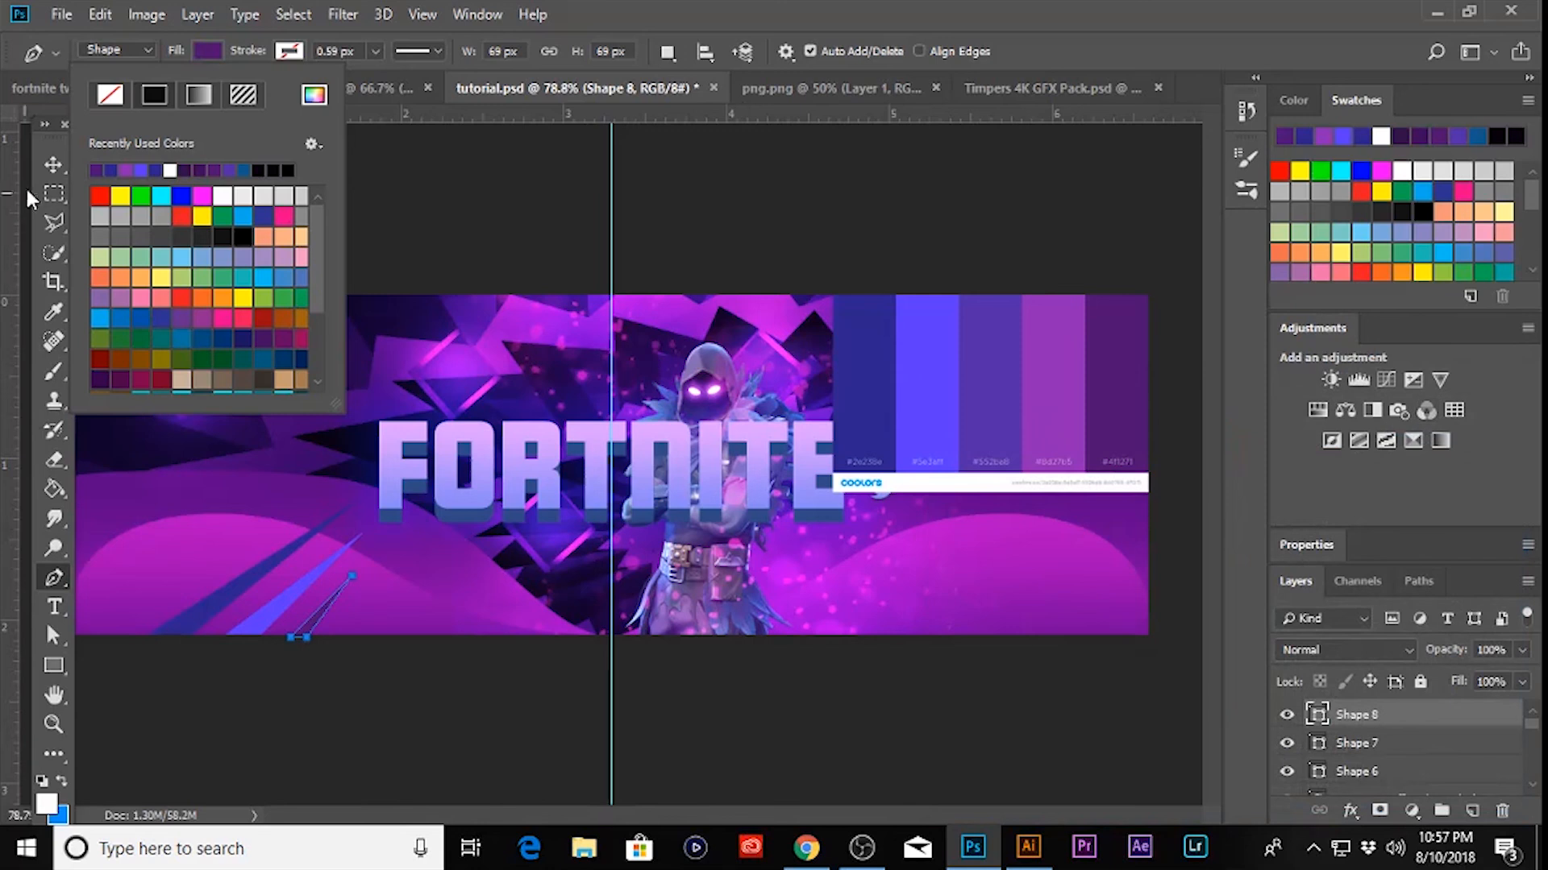
pyautogui.click(53, 164)
pyautogui.click(361, 709)
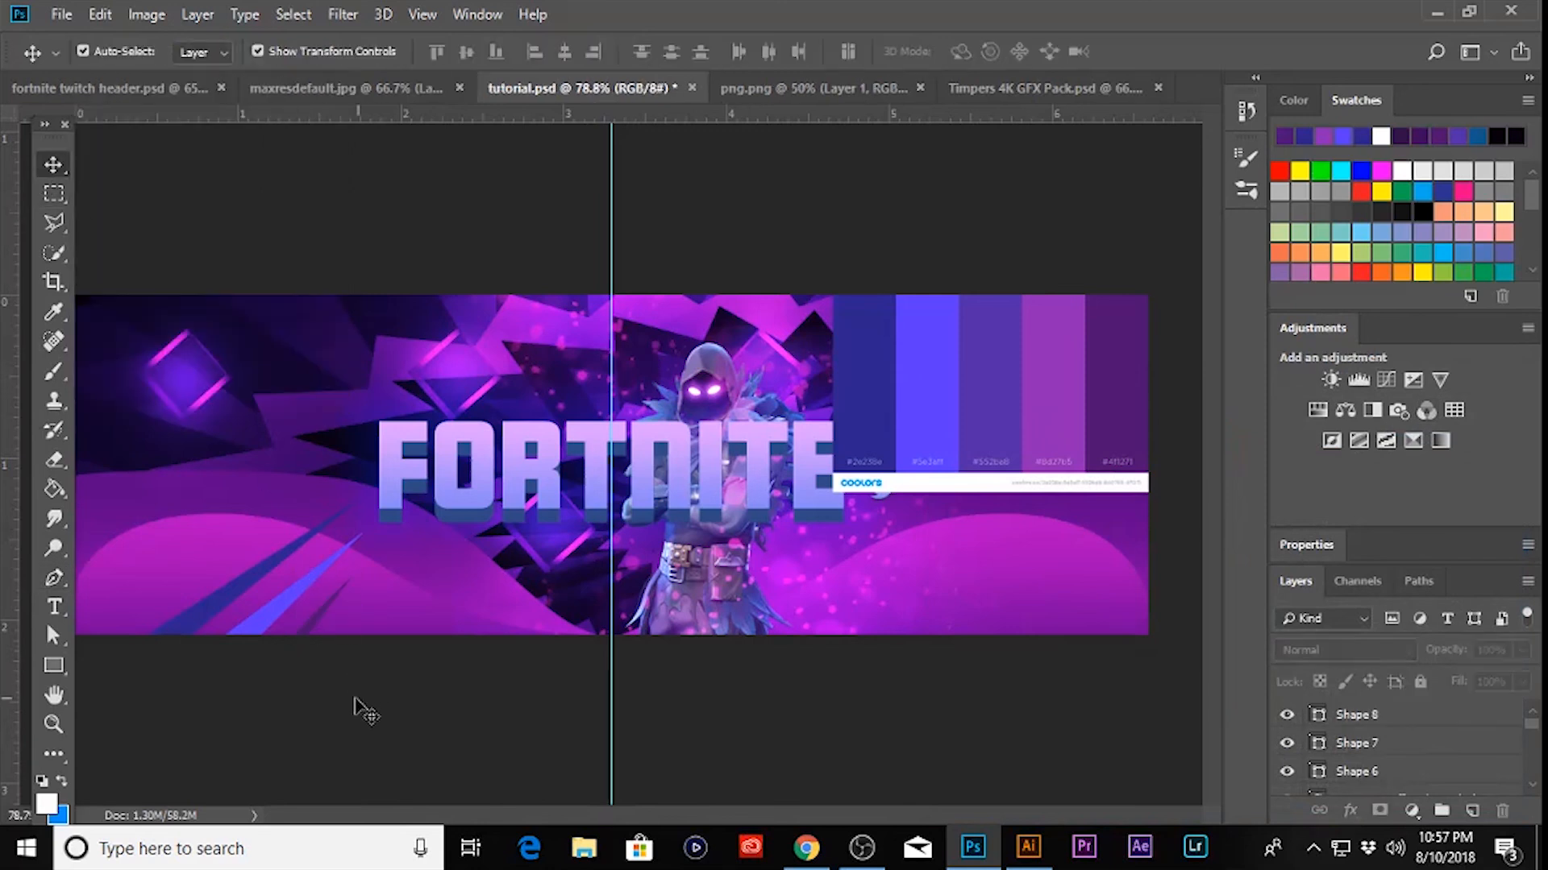
# - Stretch the small dark purple spike slightly wider and apply the transformation
pyautogui.click(309, 631)
pyautogui.moveTo(357, 562); pyautogui.dragTo(371, 561)
pyautogui.click(53, 165)
pyautogui.click(677, 327)
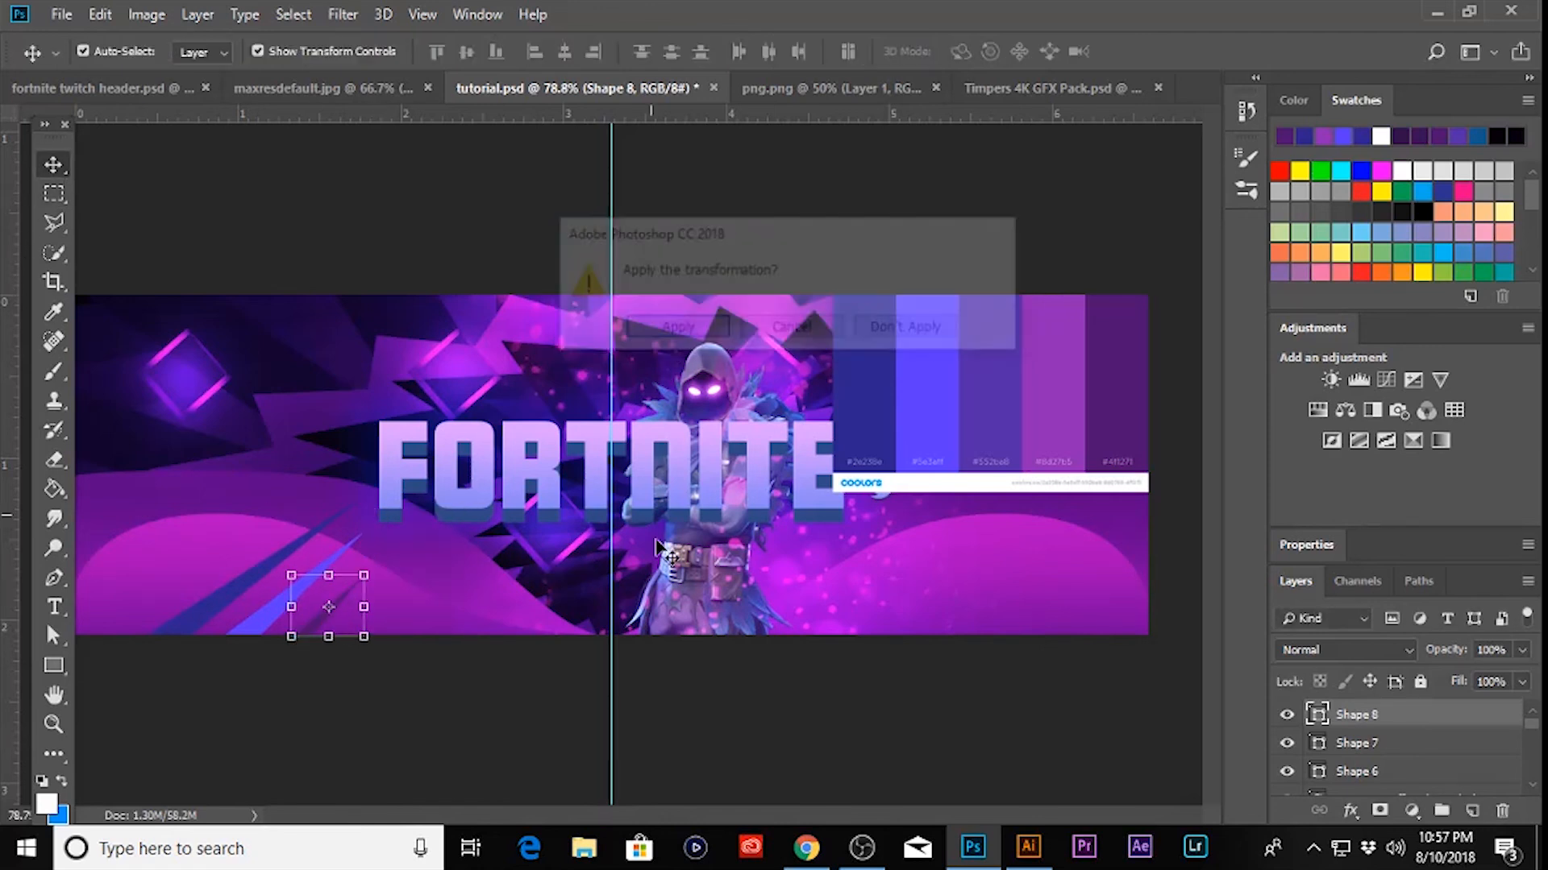
pyautogui.click(580, 577)
# - Move the colour palette image to the left side of the header, above the three spikes
pyautogui.scroll(-2, 593, 564)
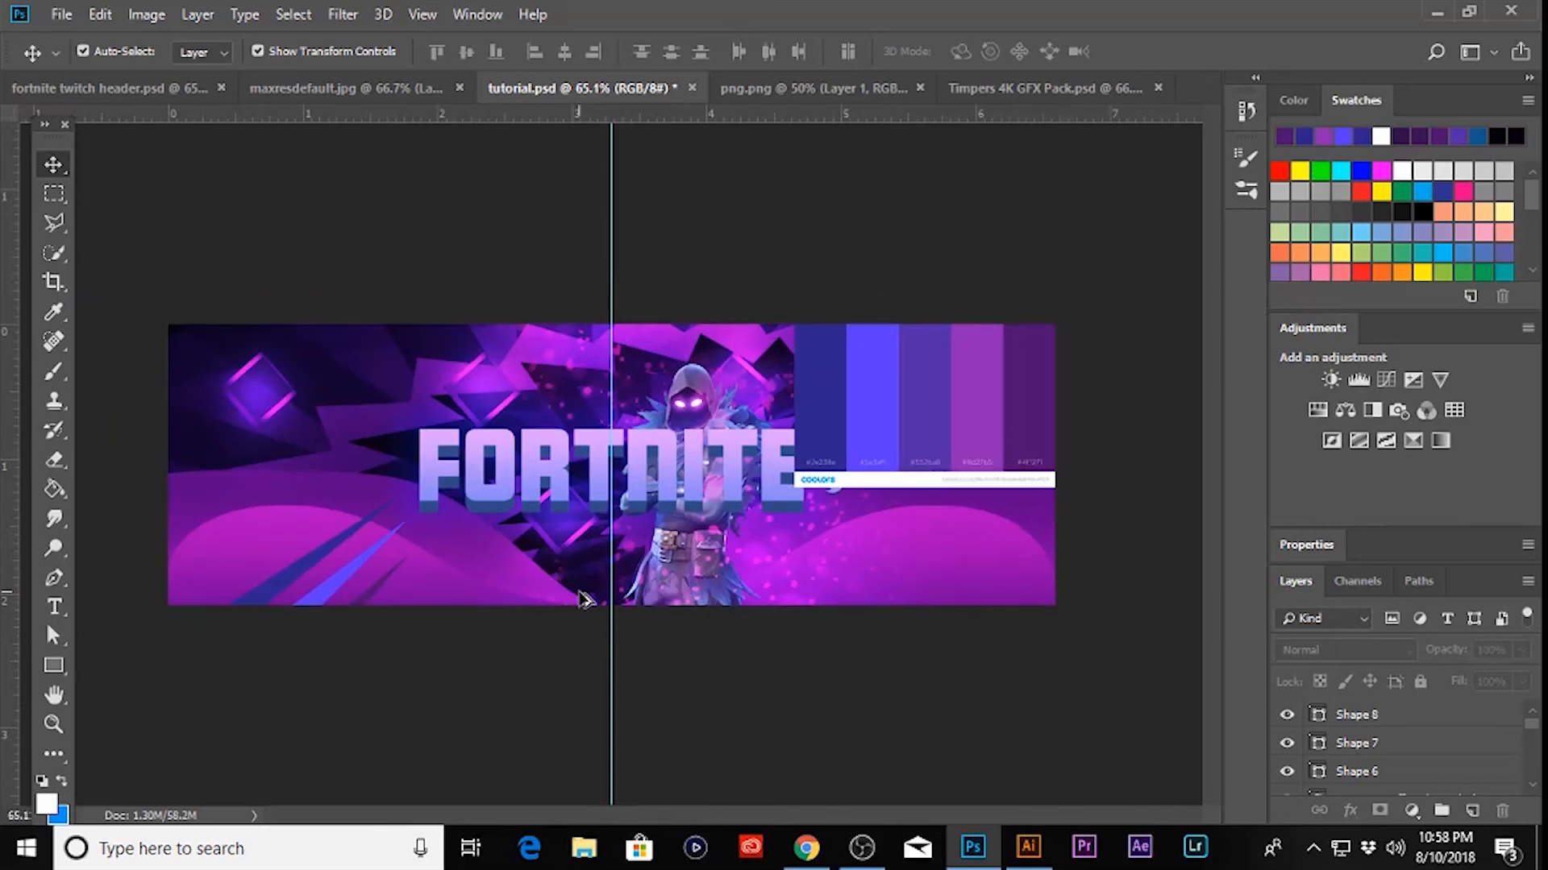
pyautogui.scroll(4, 477, 639)
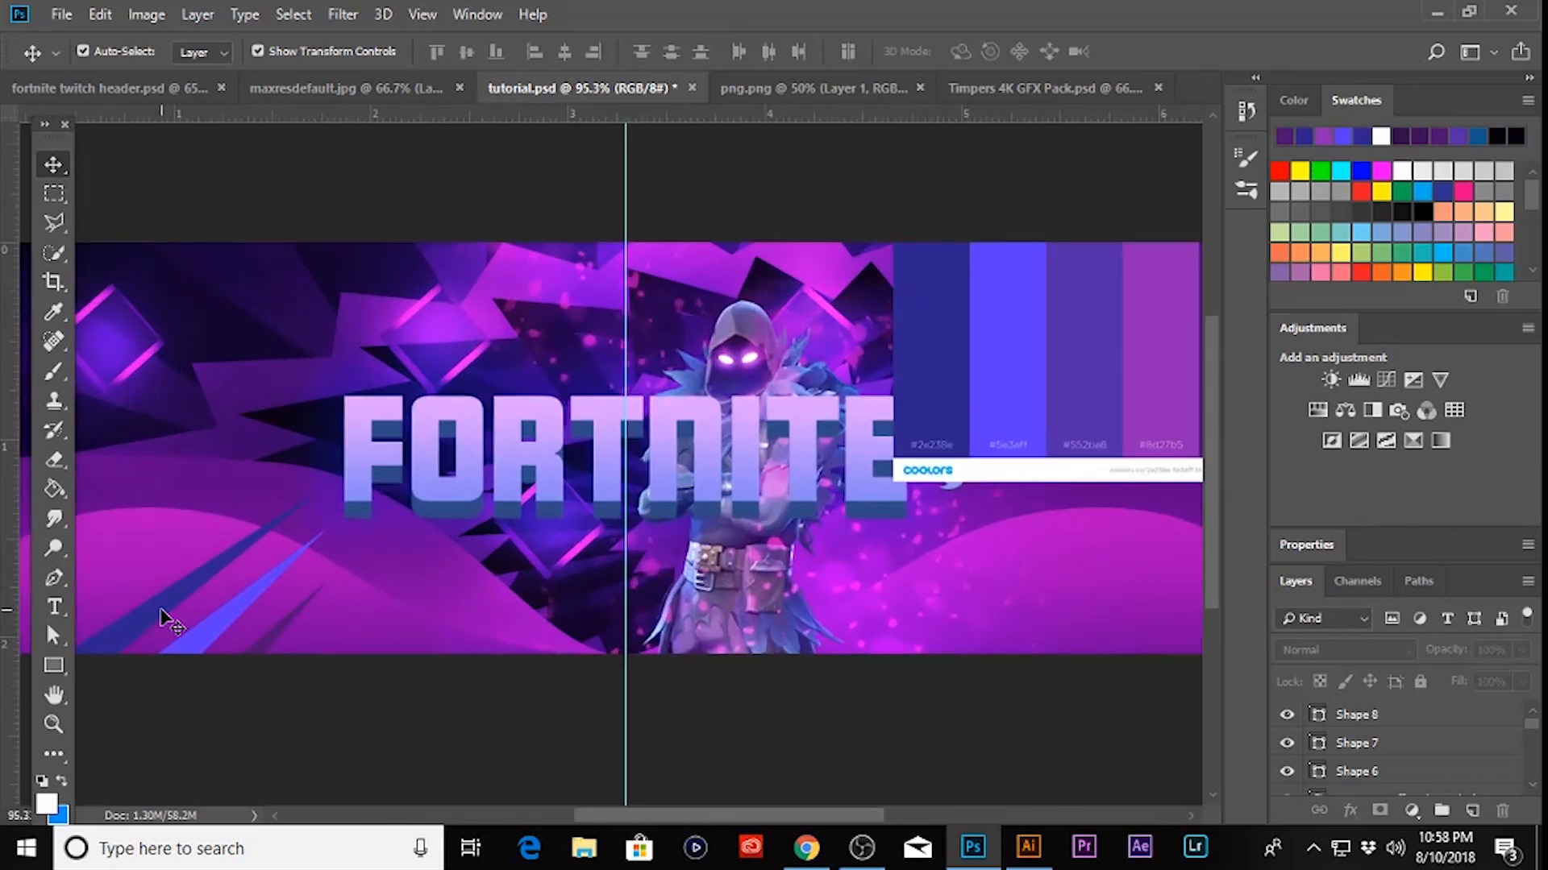
pyautogui.scroll(-1, 165, 618)
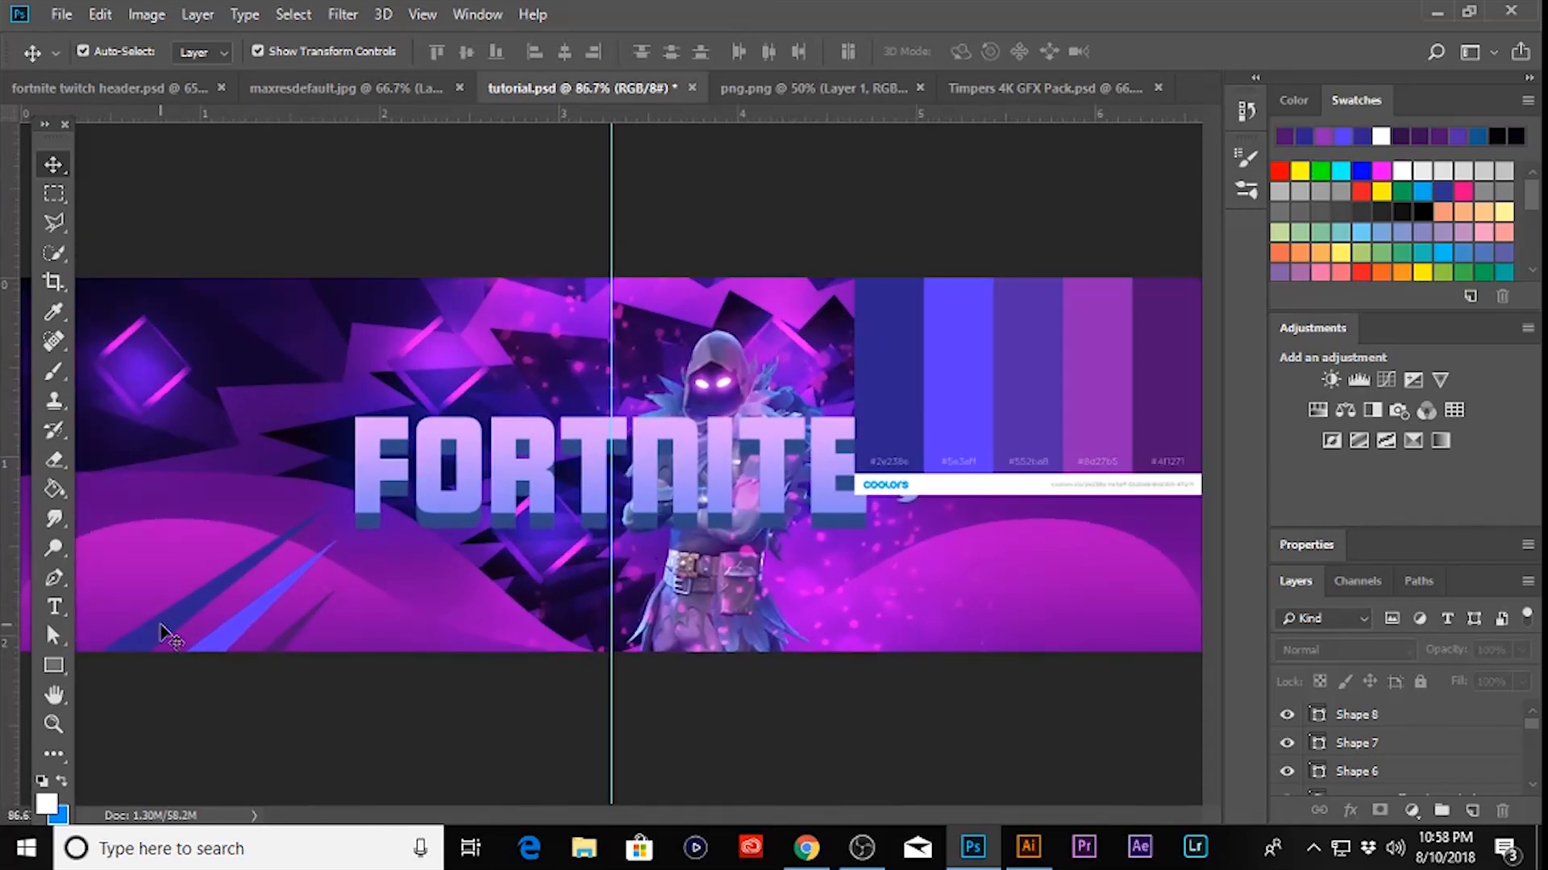
pyautogui.scroll(-1, 355, 604)
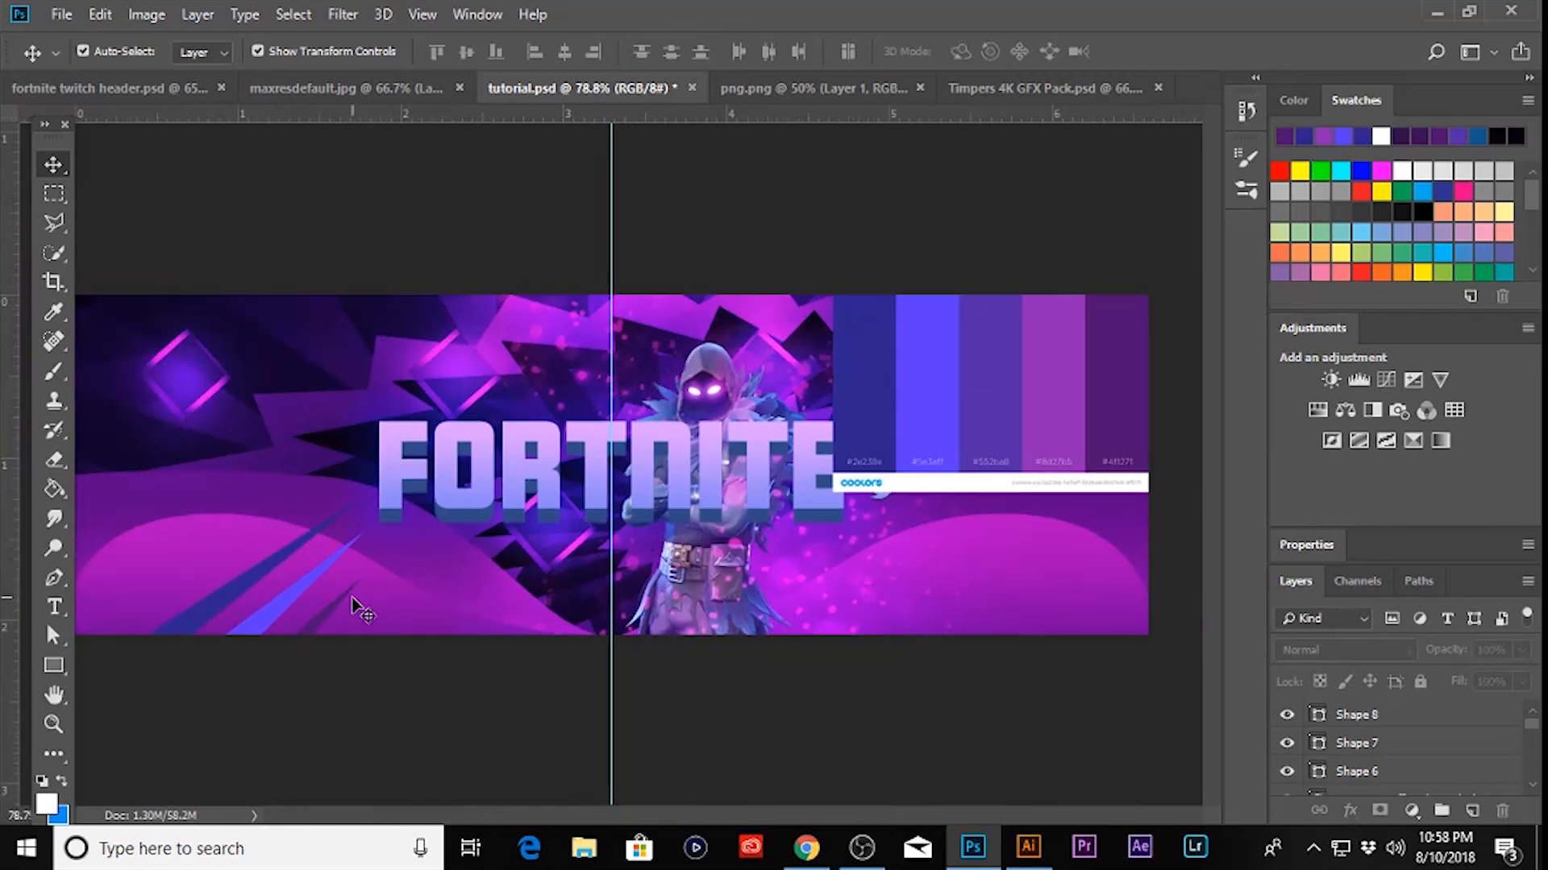
pyautogui.moveTo(1083, 411); pyautogui.dragTo(338, 412)
pyautogui.click(846, 675)
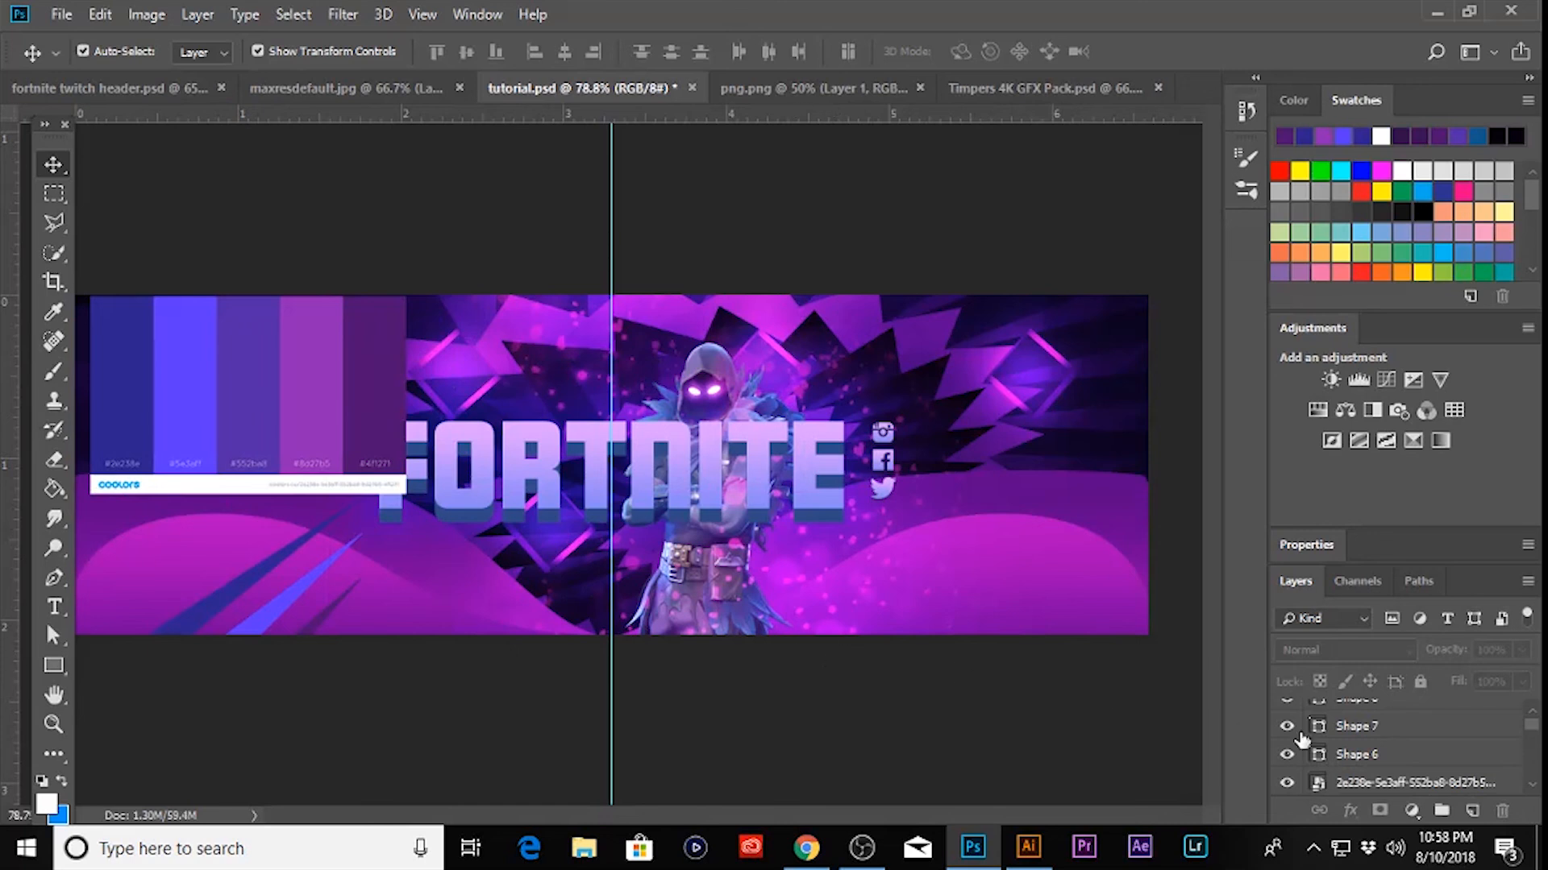
# - Group the three spike shapes into a layer group named "lines left side"
pyautogui.scroll(1, 1373, 743)
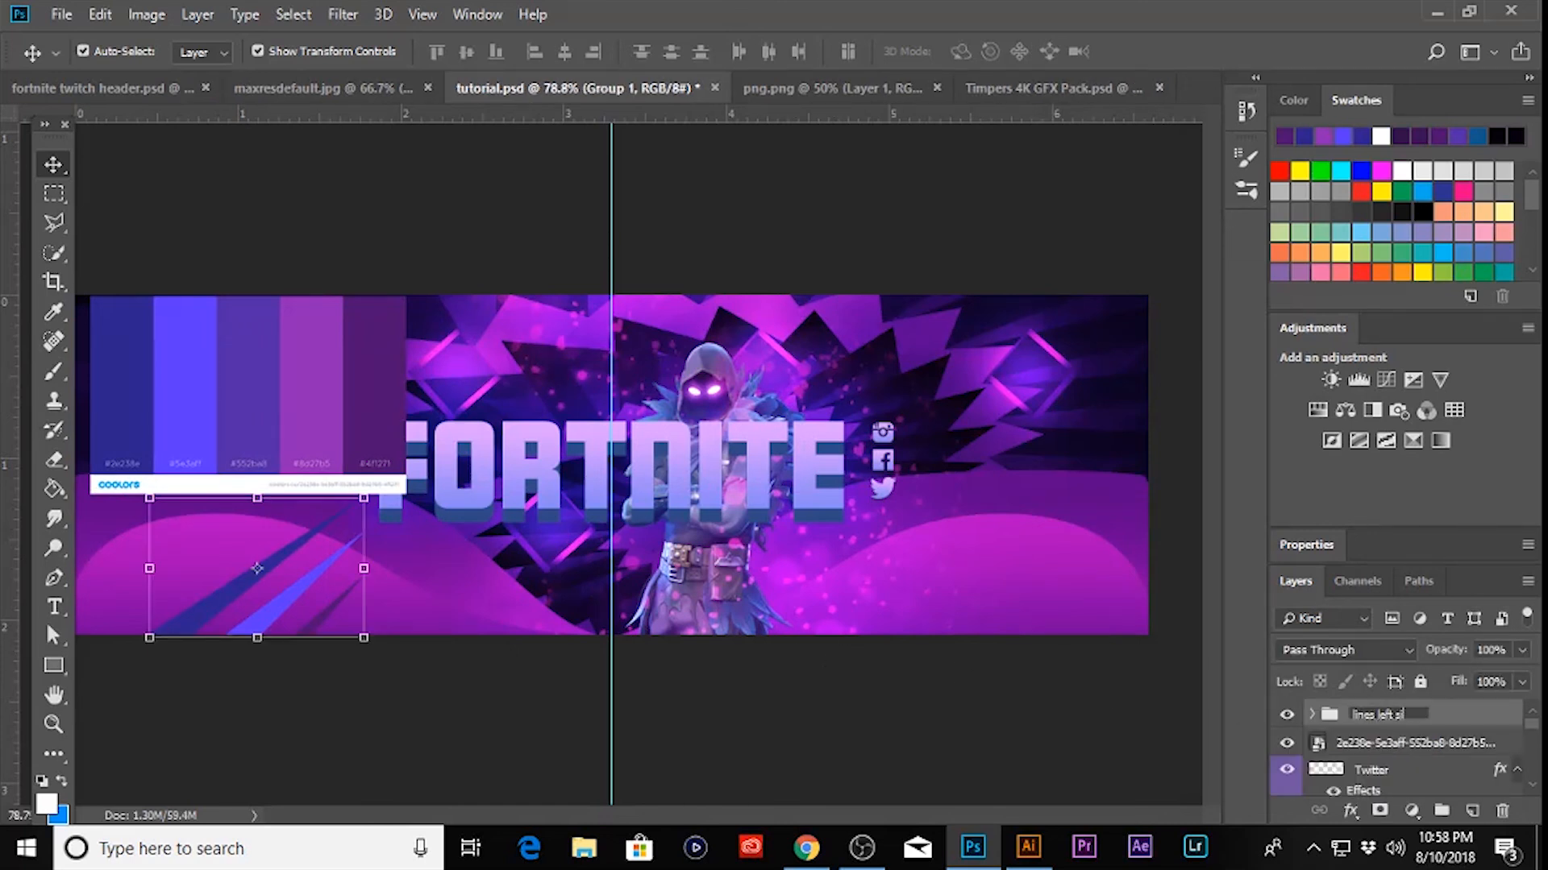
pyautogui.press('Return')
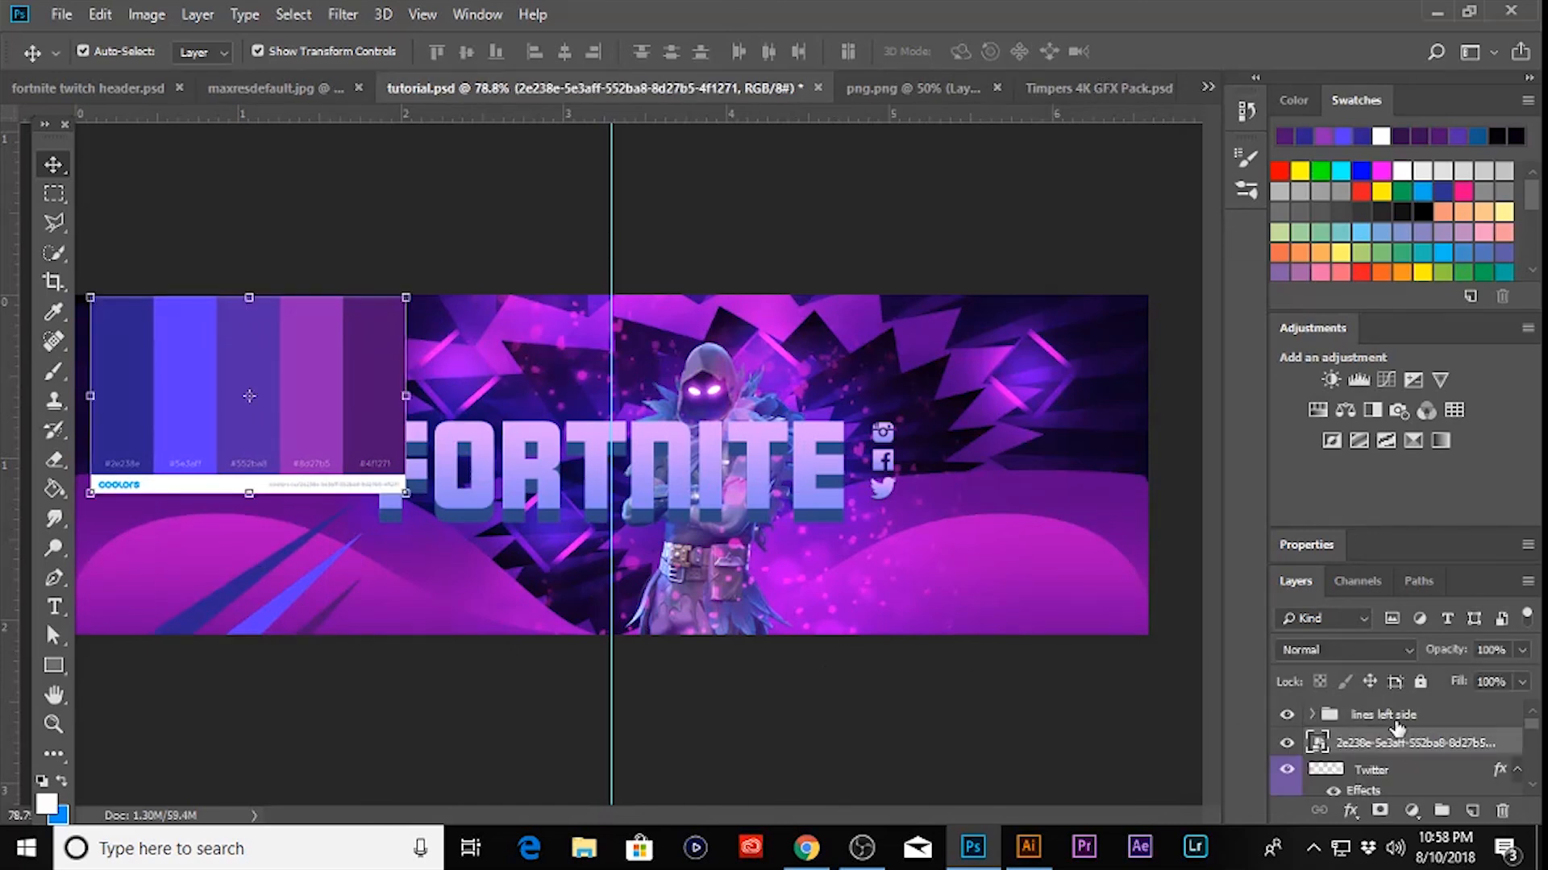
pyautogui.click(1048, 734)
# - Draw a slim spike over the right wave with the Pen tool, slanting up towards the character, and fill it with the palette's dark blue
pyautogui.press('p')
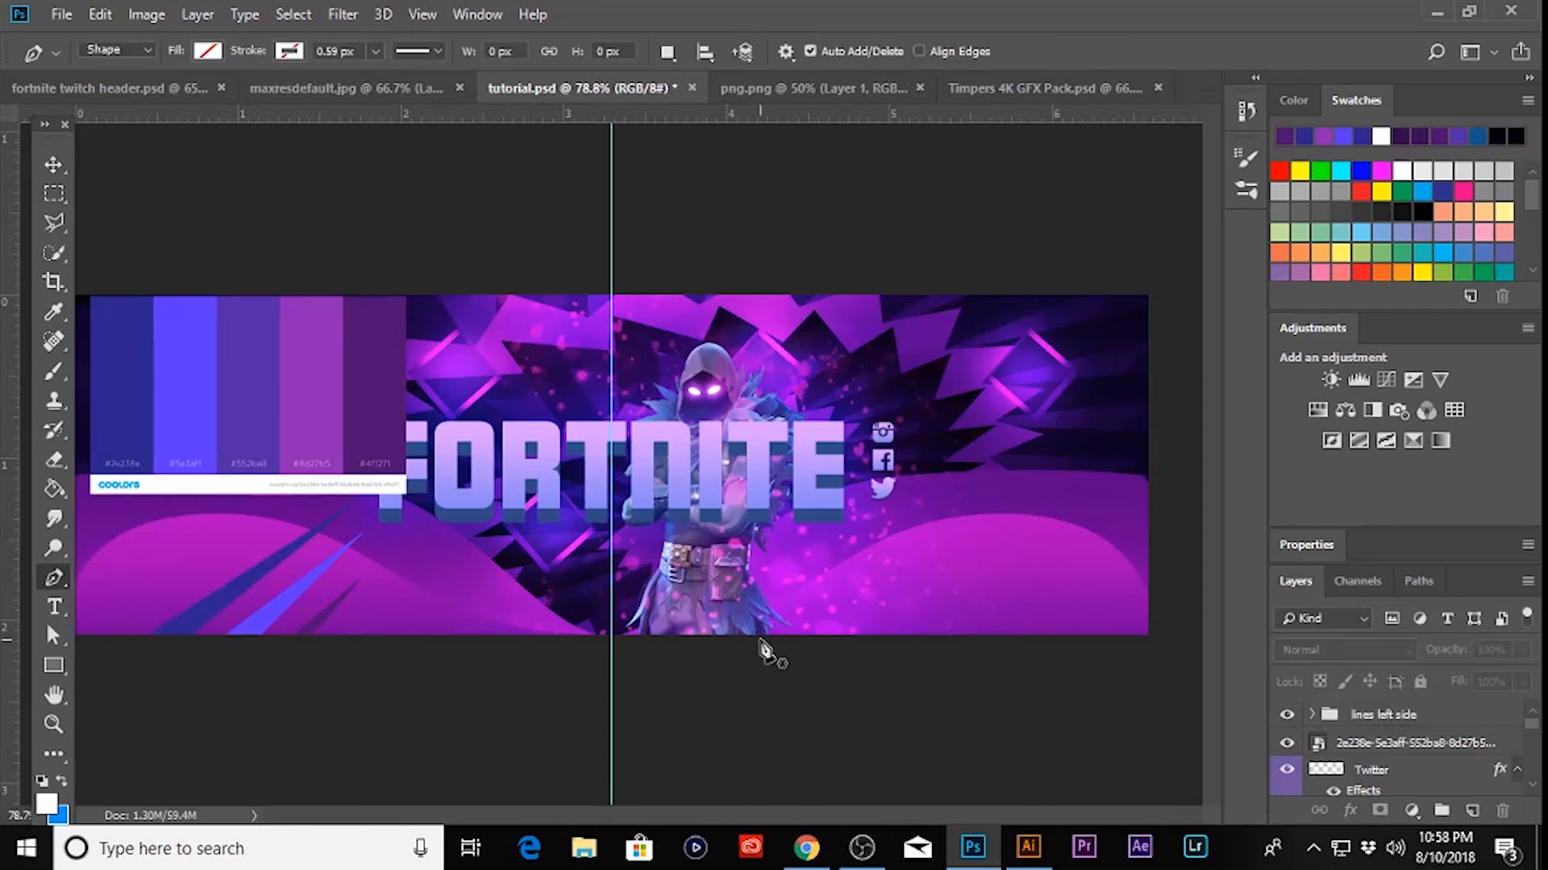
pyautogui.click(957, 635)
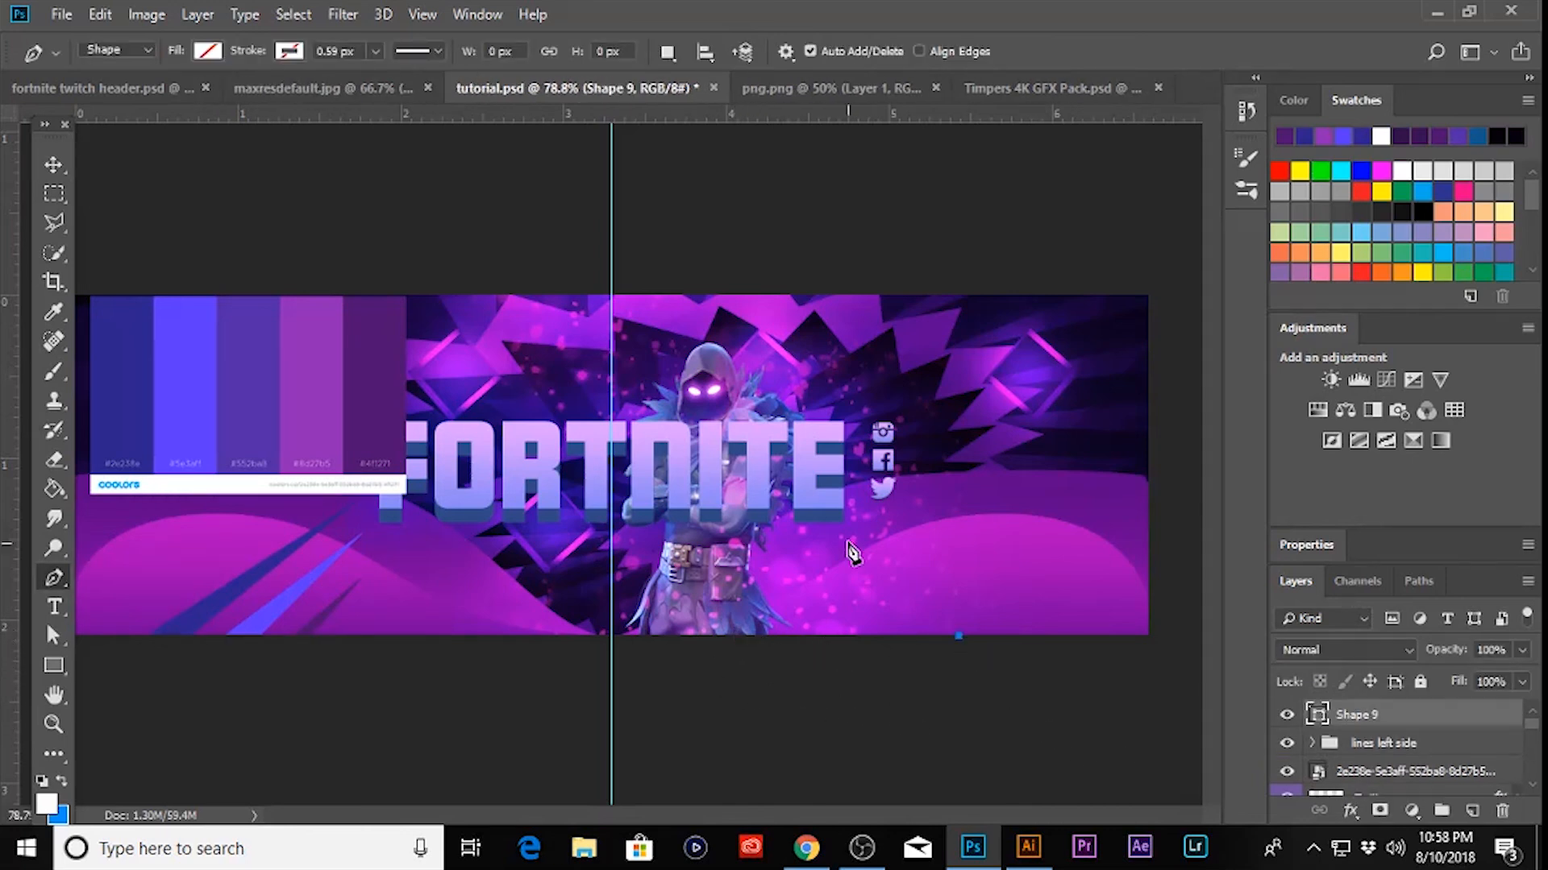
pyautogui.click(853, 525)
pyautogui.click(982, 636)
pyautogui.click(991, 636)
pyautogui.click(207, 50)
pyautogui.click(156, 170)
pyautogui.press('v')
pyautogui.click(715, 647)
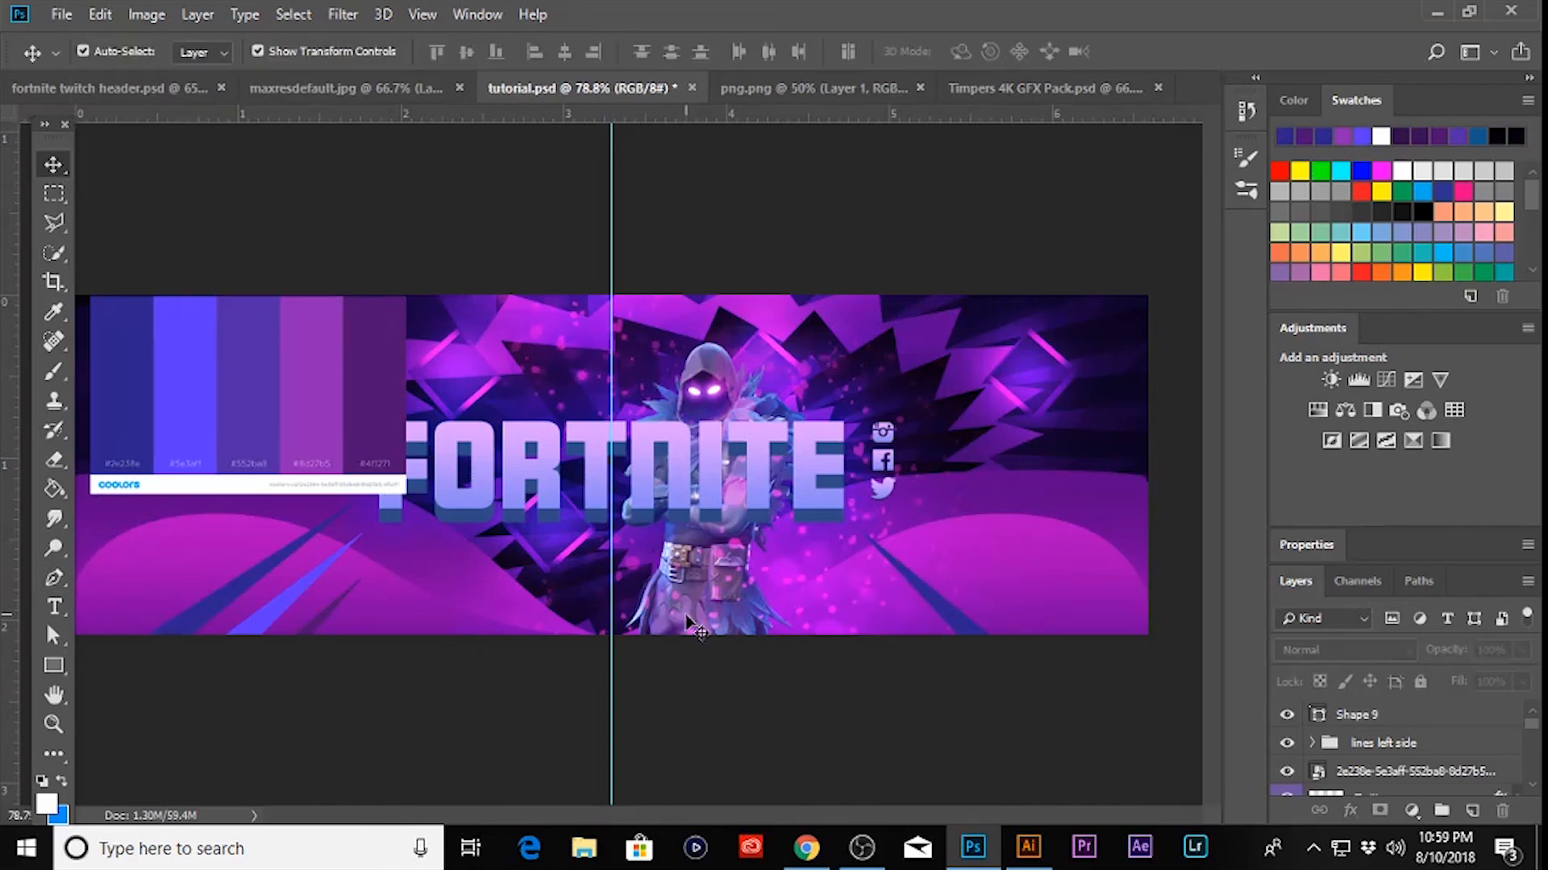
# - Draw a smaller spike with the Pen tool just to the right of the dark blue one on the right wave
pyautogui.press('p')
pyautogui.click(1021, 637)
pyautogui.hotkey('ctrl', 'z')
pyautogui.click(1009, 635)
pyautogui.click(934, 560)
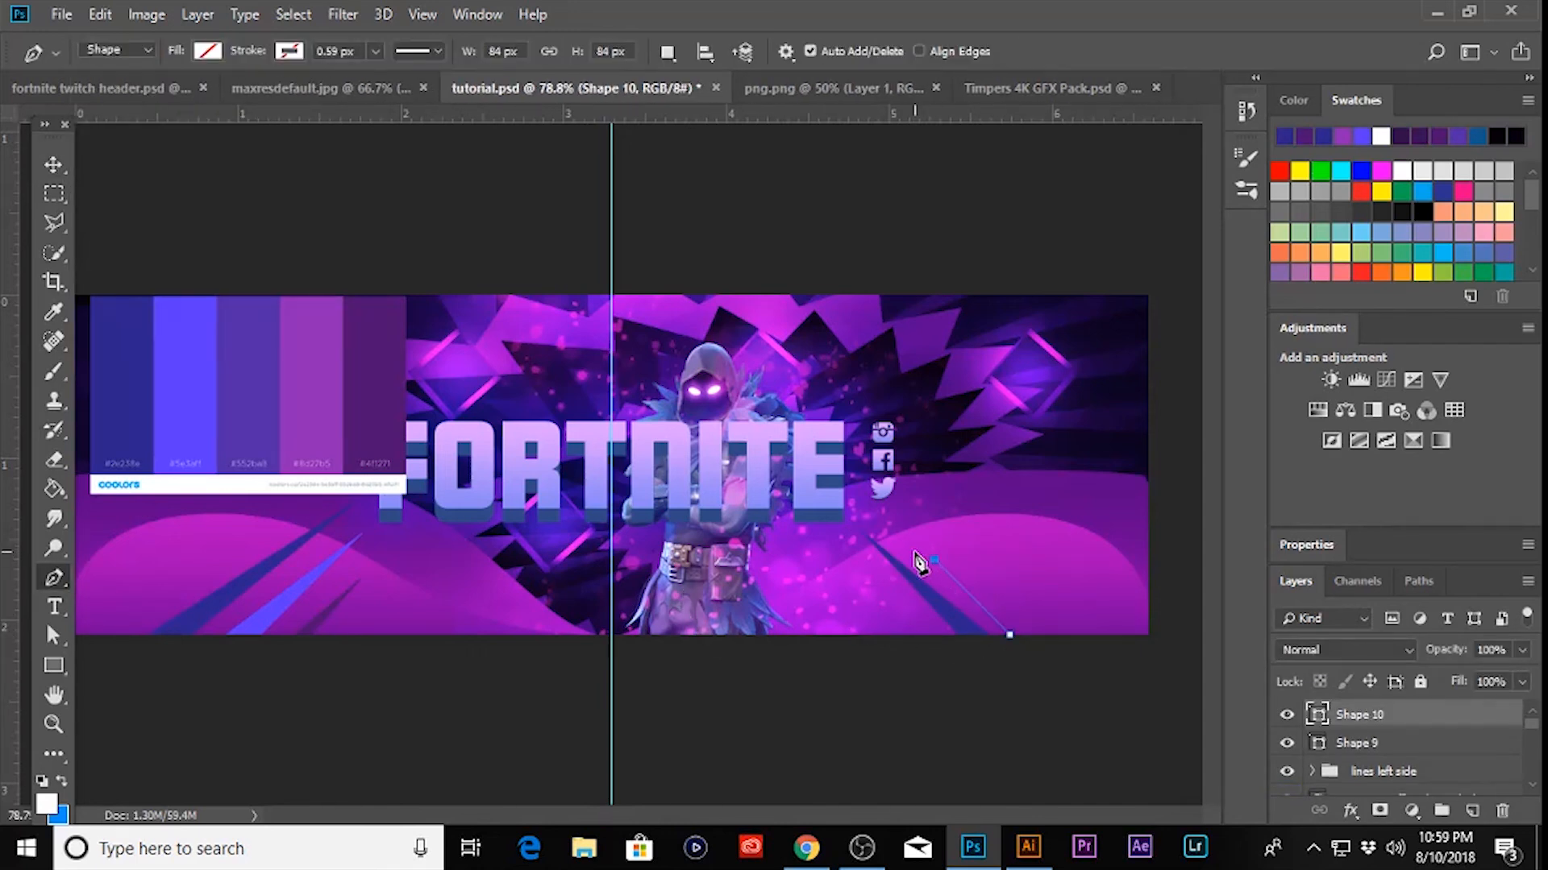
pyautogui.click(1039, 638)
pyautogui.click(1010, 637)
# - Fill the smaller spike on the right wave with the palette's dark purple #4f1271
pyautogui.click(207, 51)
pyautogui.click(395, 94)
pyautogui.click(311, 444)
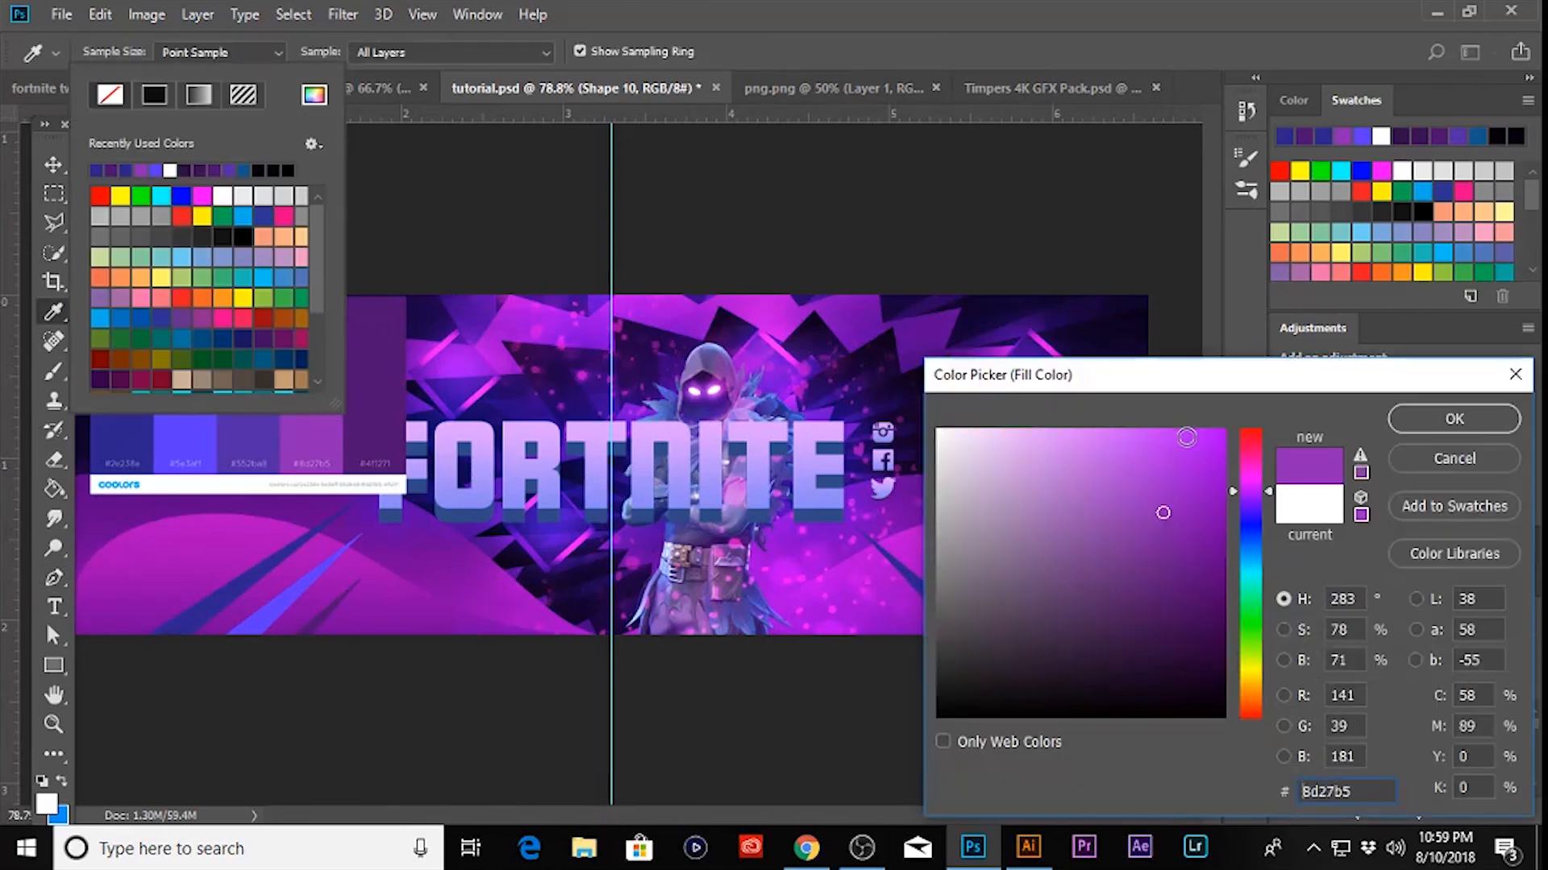
pyautogui.click(1454, 418)
pyautogui.press('v')
pyautogui.click(981, 664)
pyautogui.click(1001, 618)
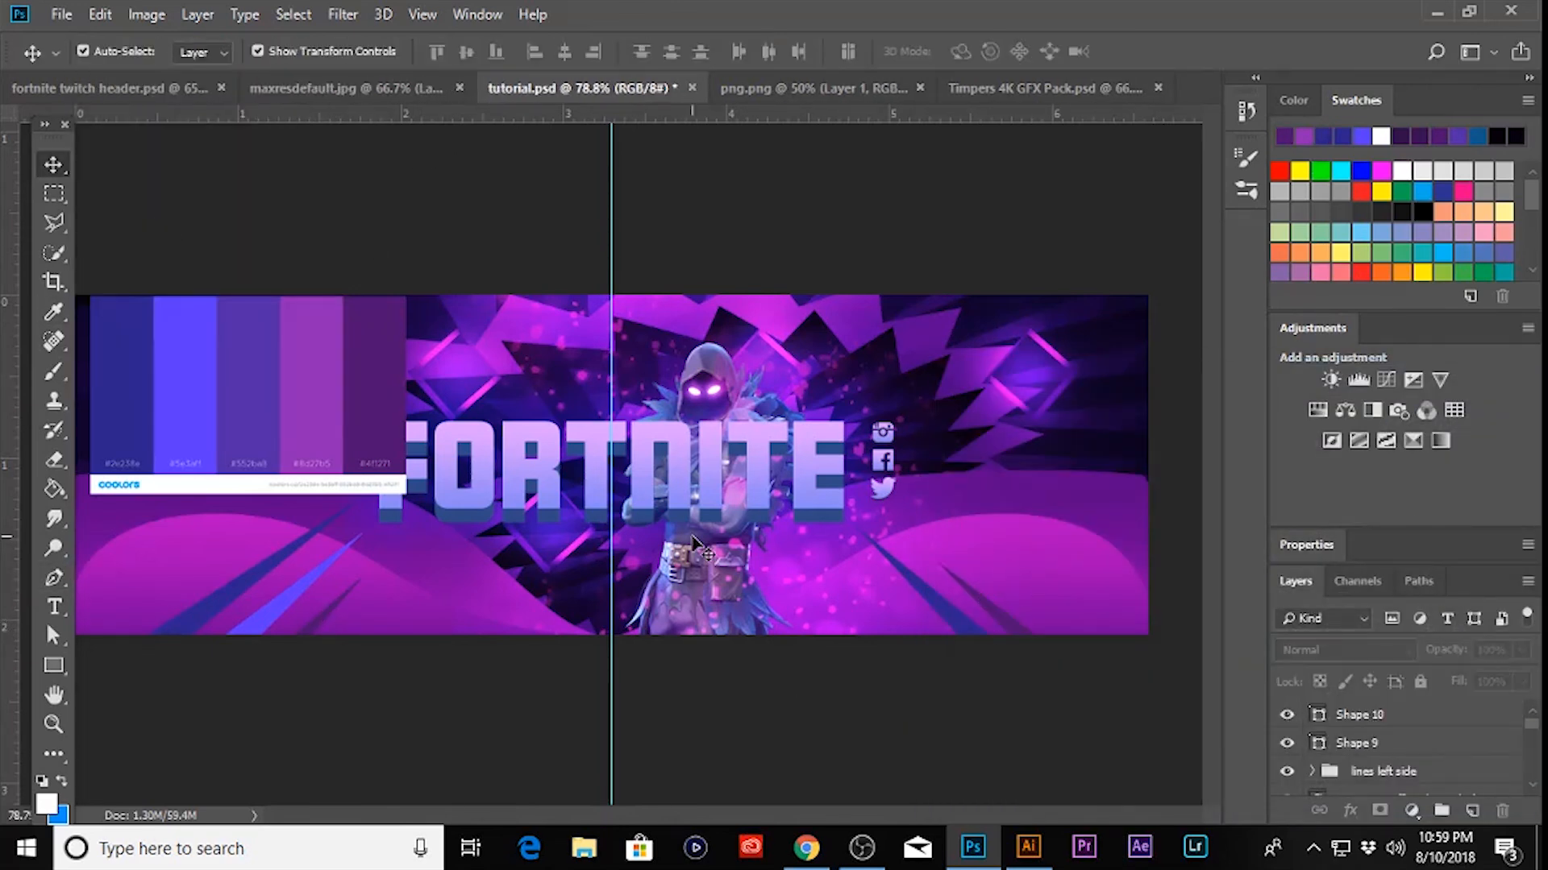
# - Add a third spike at the far right of the right wave with the Pen tool, filled with the palette's #5e3aff
pyautogui.press('p')
pyautogui.click(1055, 636)
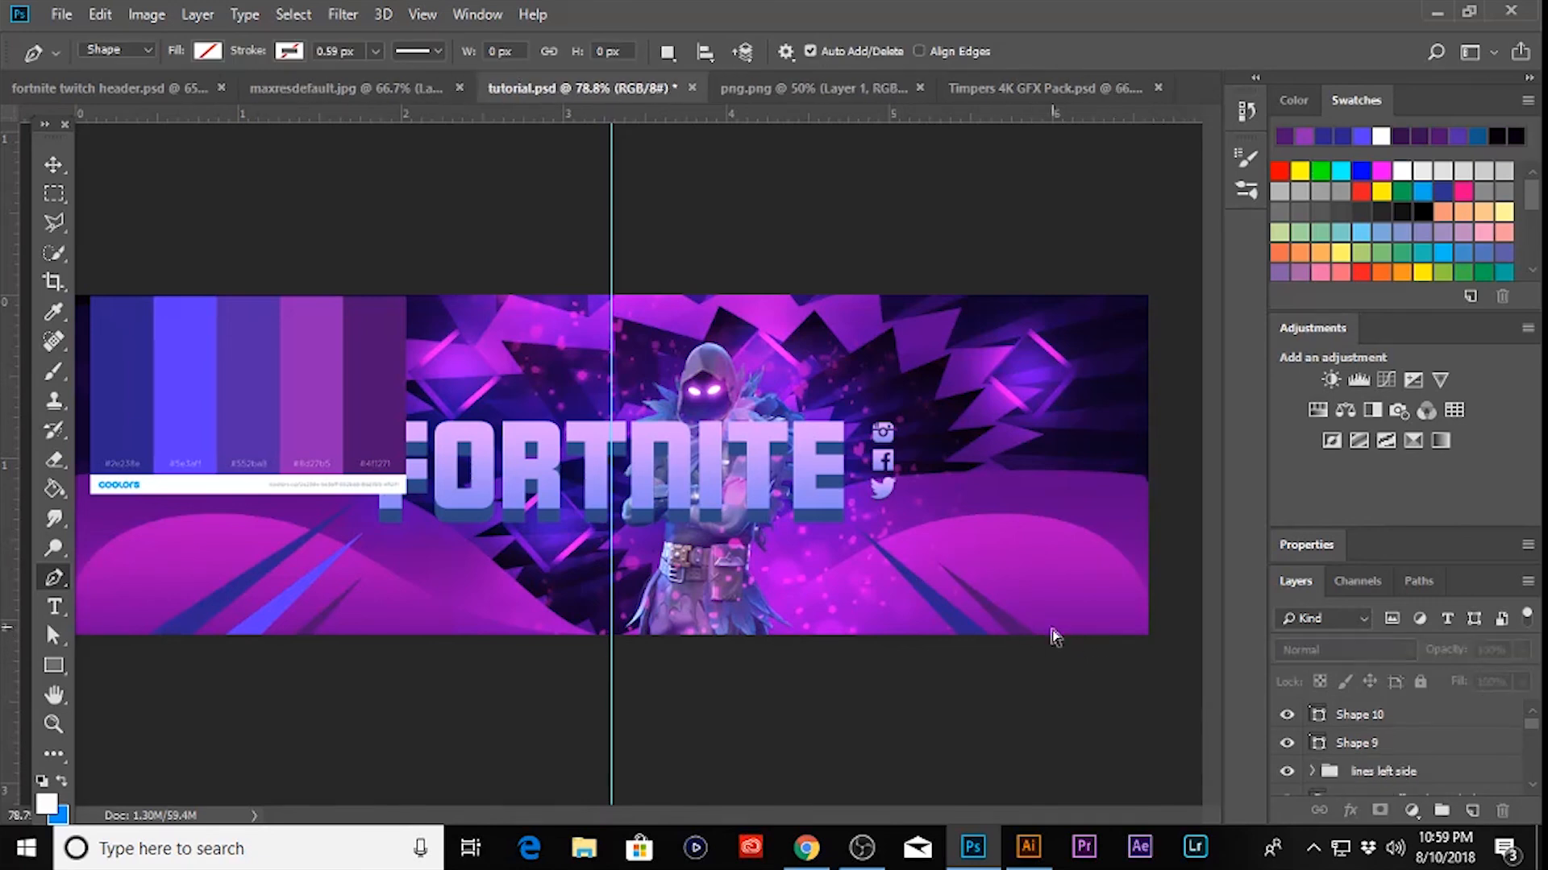
pyautogui.click(927, 533)
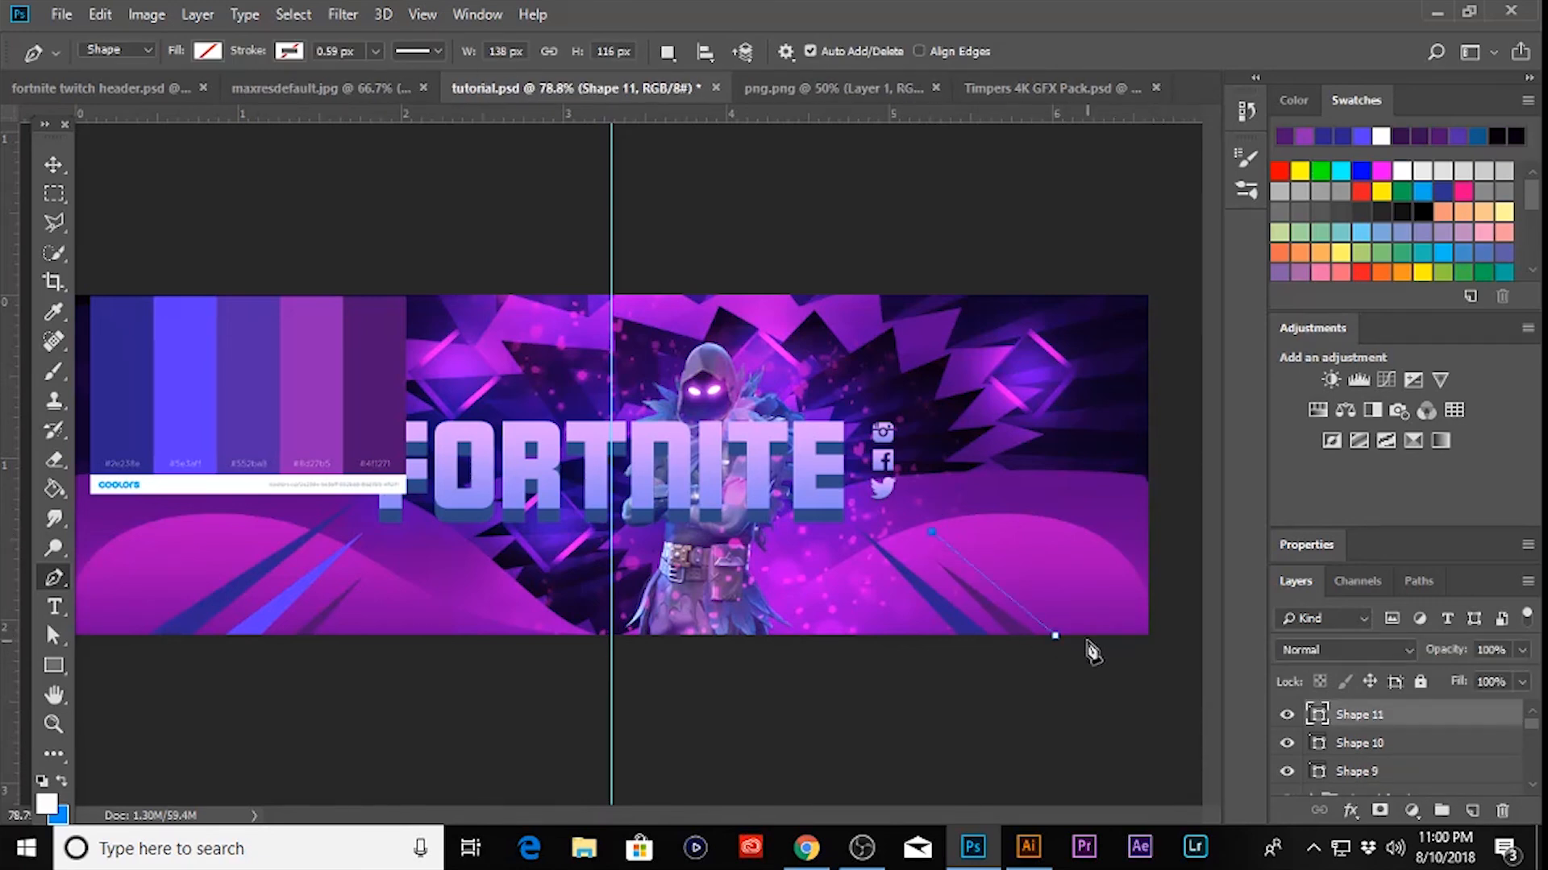
pyautogui.click(208, 51)
pyautogui.click(315, 95)
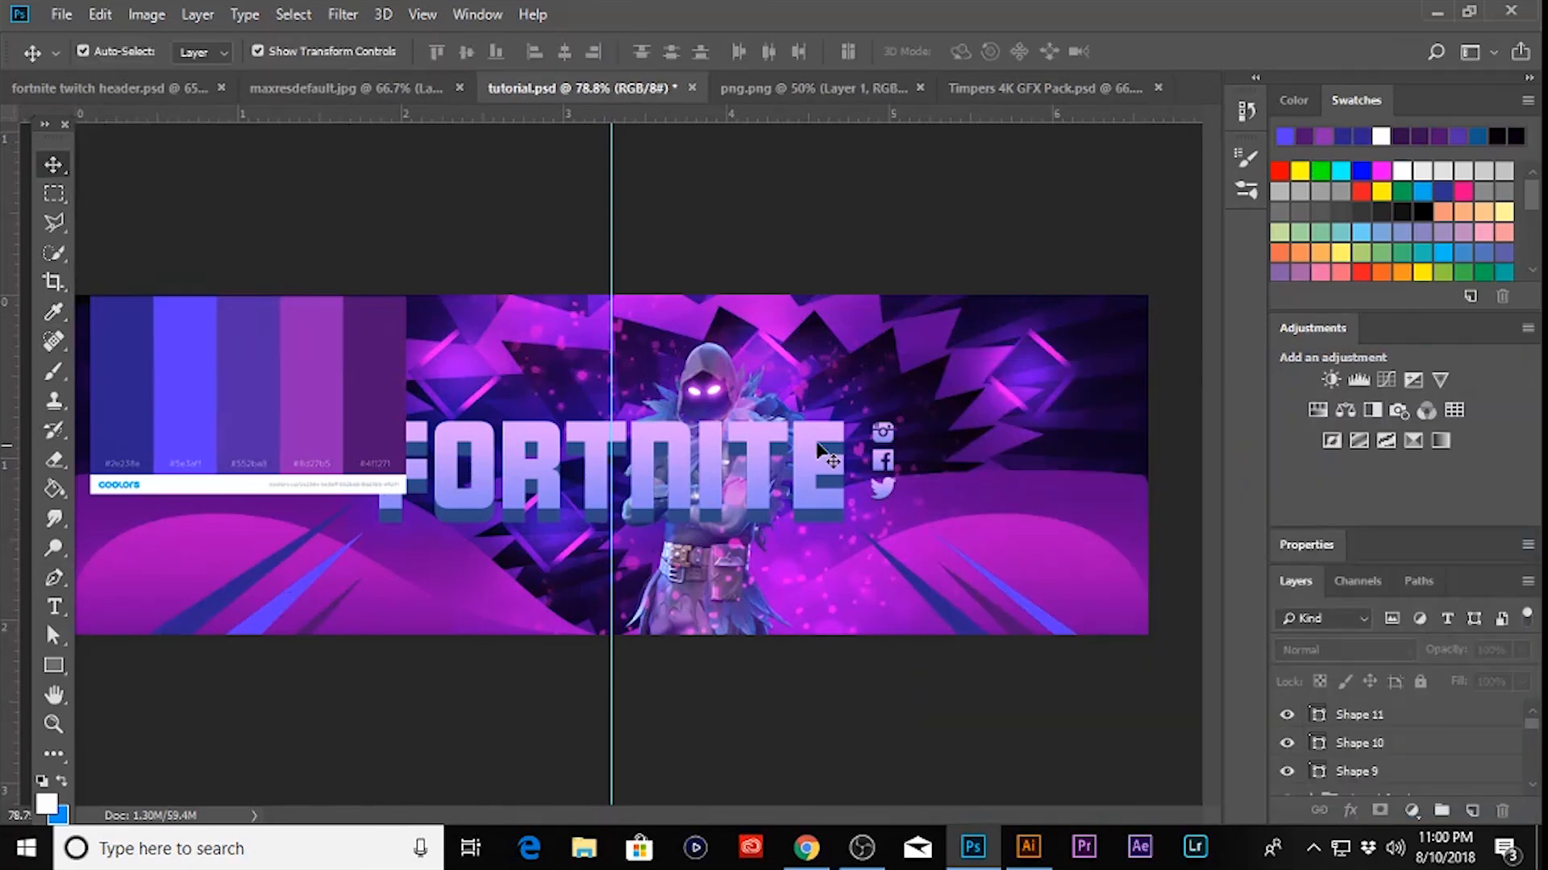
# - Delete the colour palette image from the header and hide the guides
pyautogui.moveTo(330, 386); pyautogui.dragTo(878, 425)
pyautogui.press('Delete')
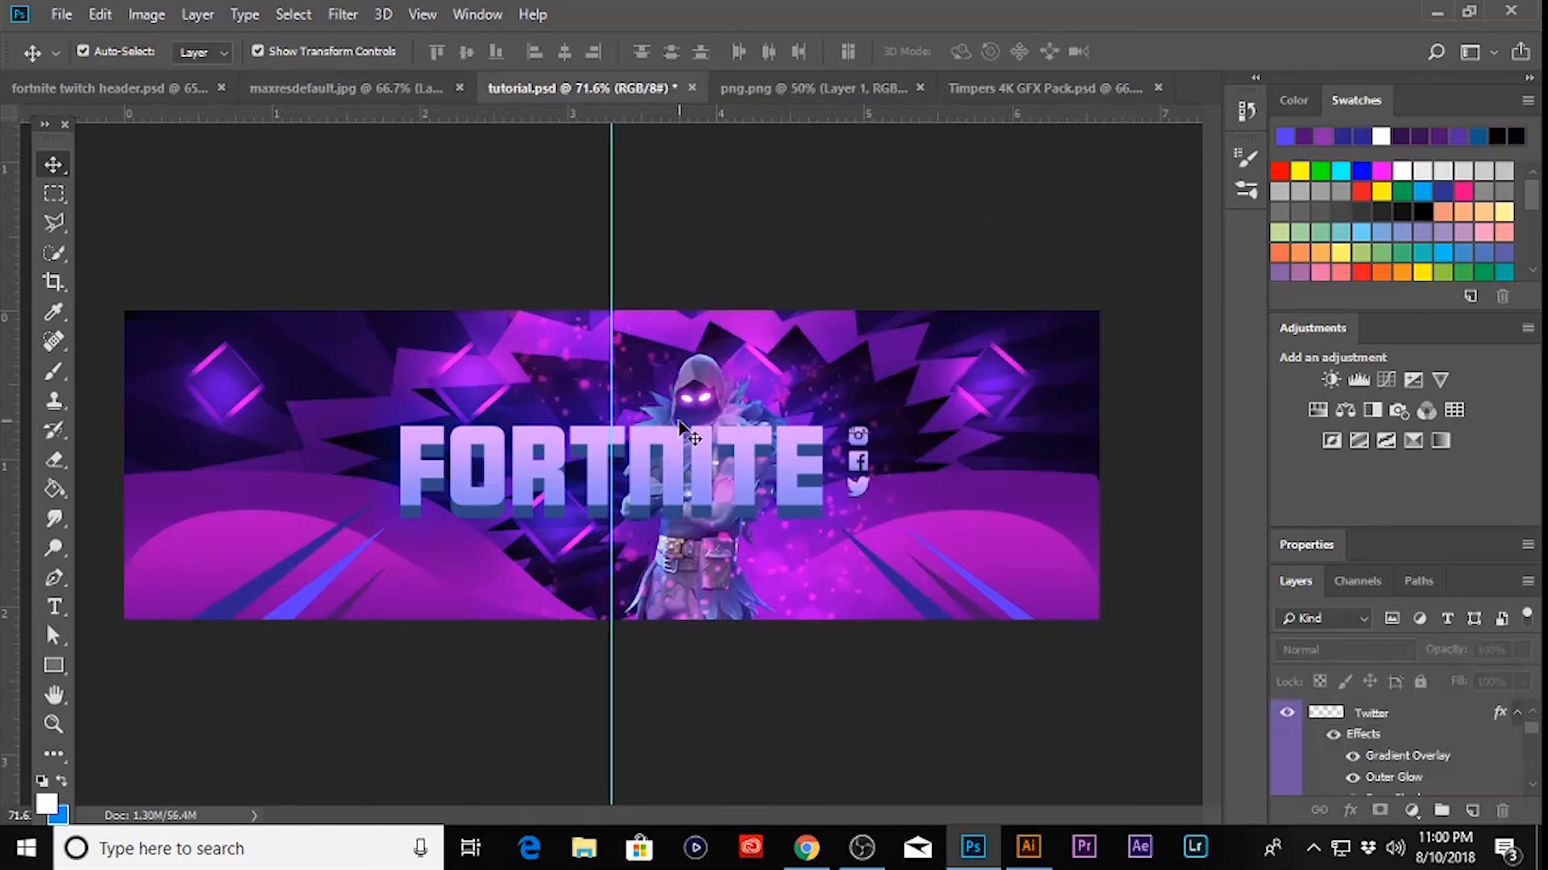
pyautogui.hotkey('ctrl', ';')
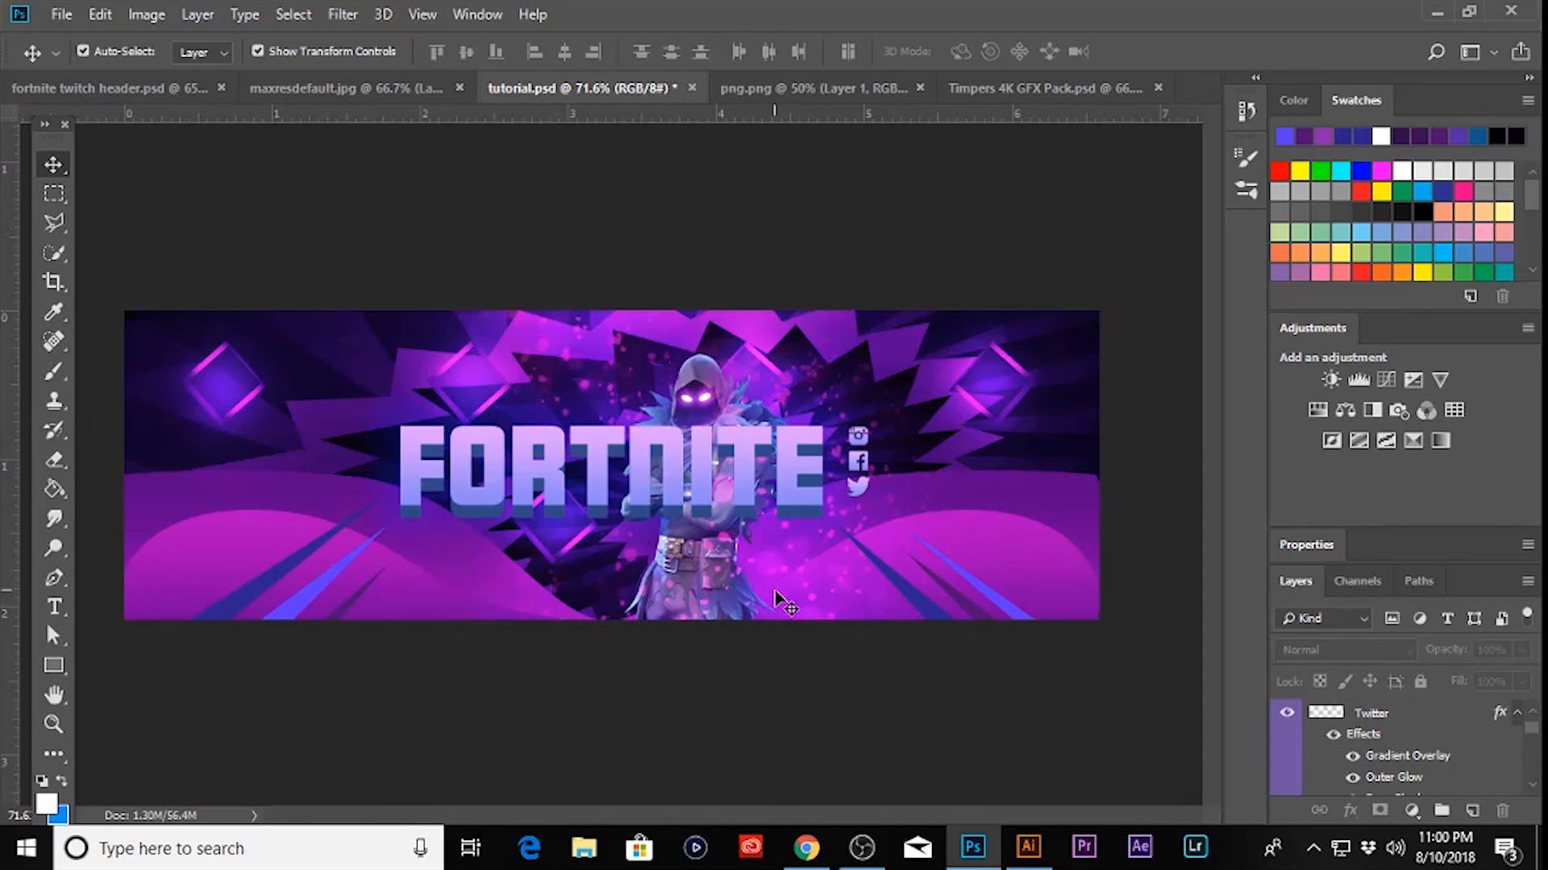
# - Erase the particles covering the character with the Eraser tool and save the document
pyautogui.click(813, 585)
pyautogui.press('e')
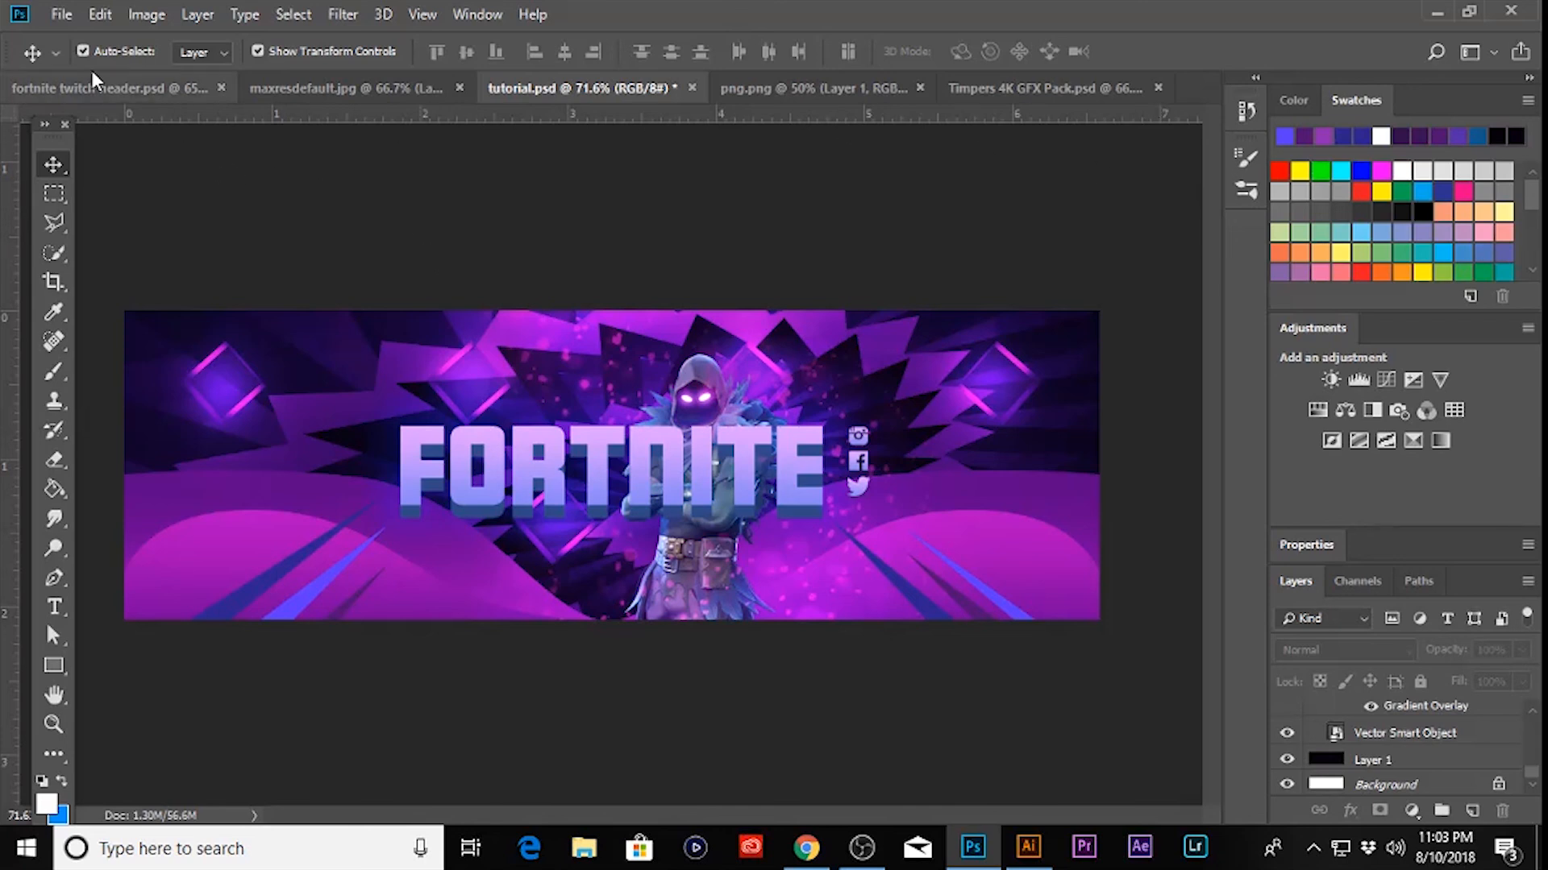
pyautogui.click(56, 15)
pyautogui.click(175, 248)
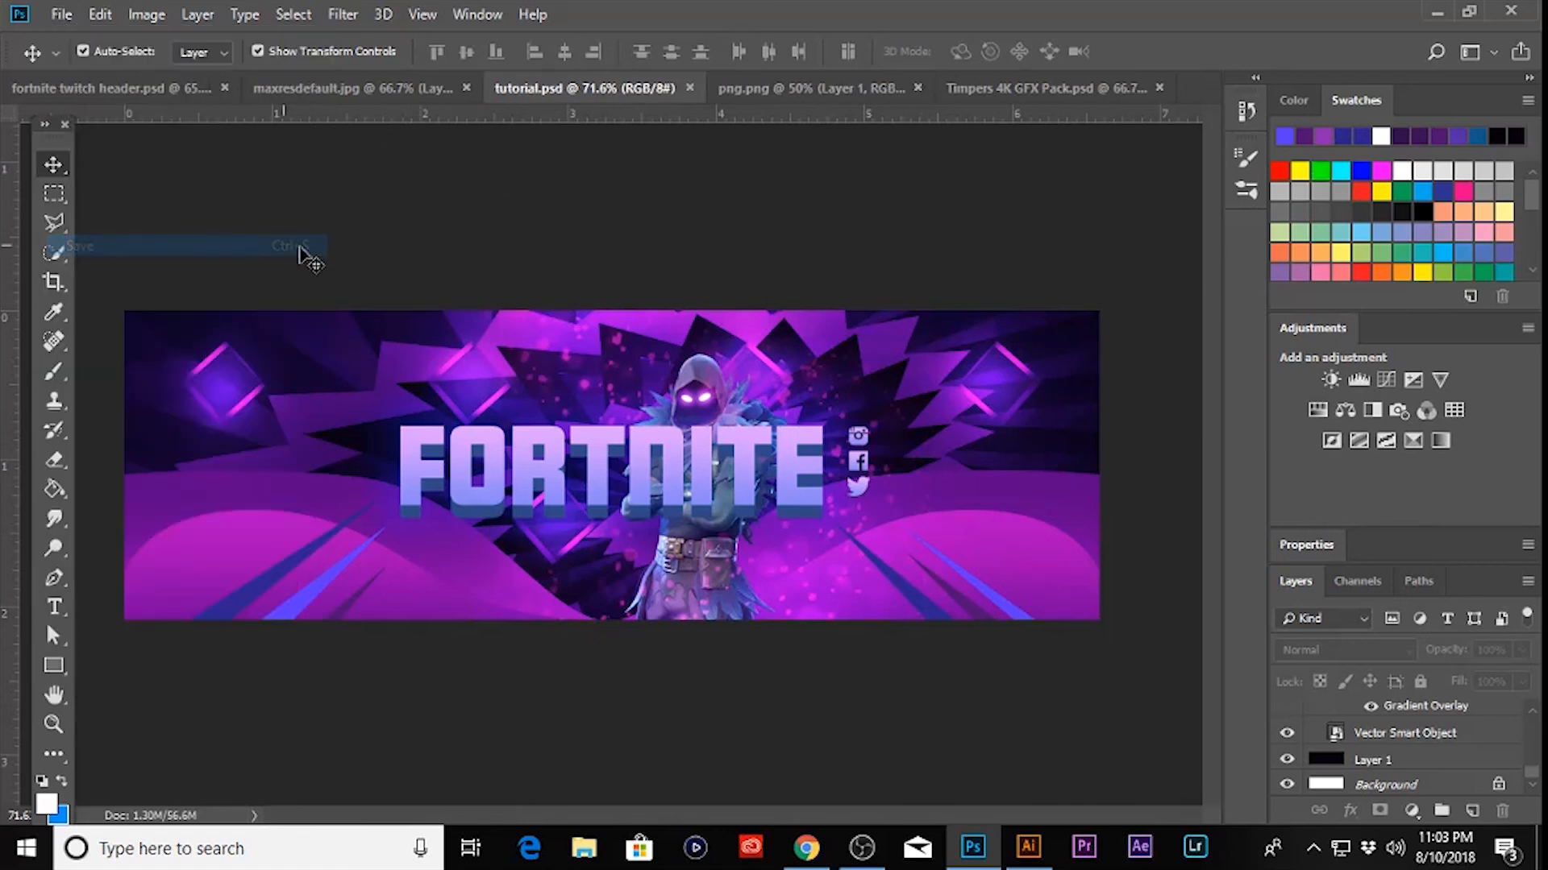